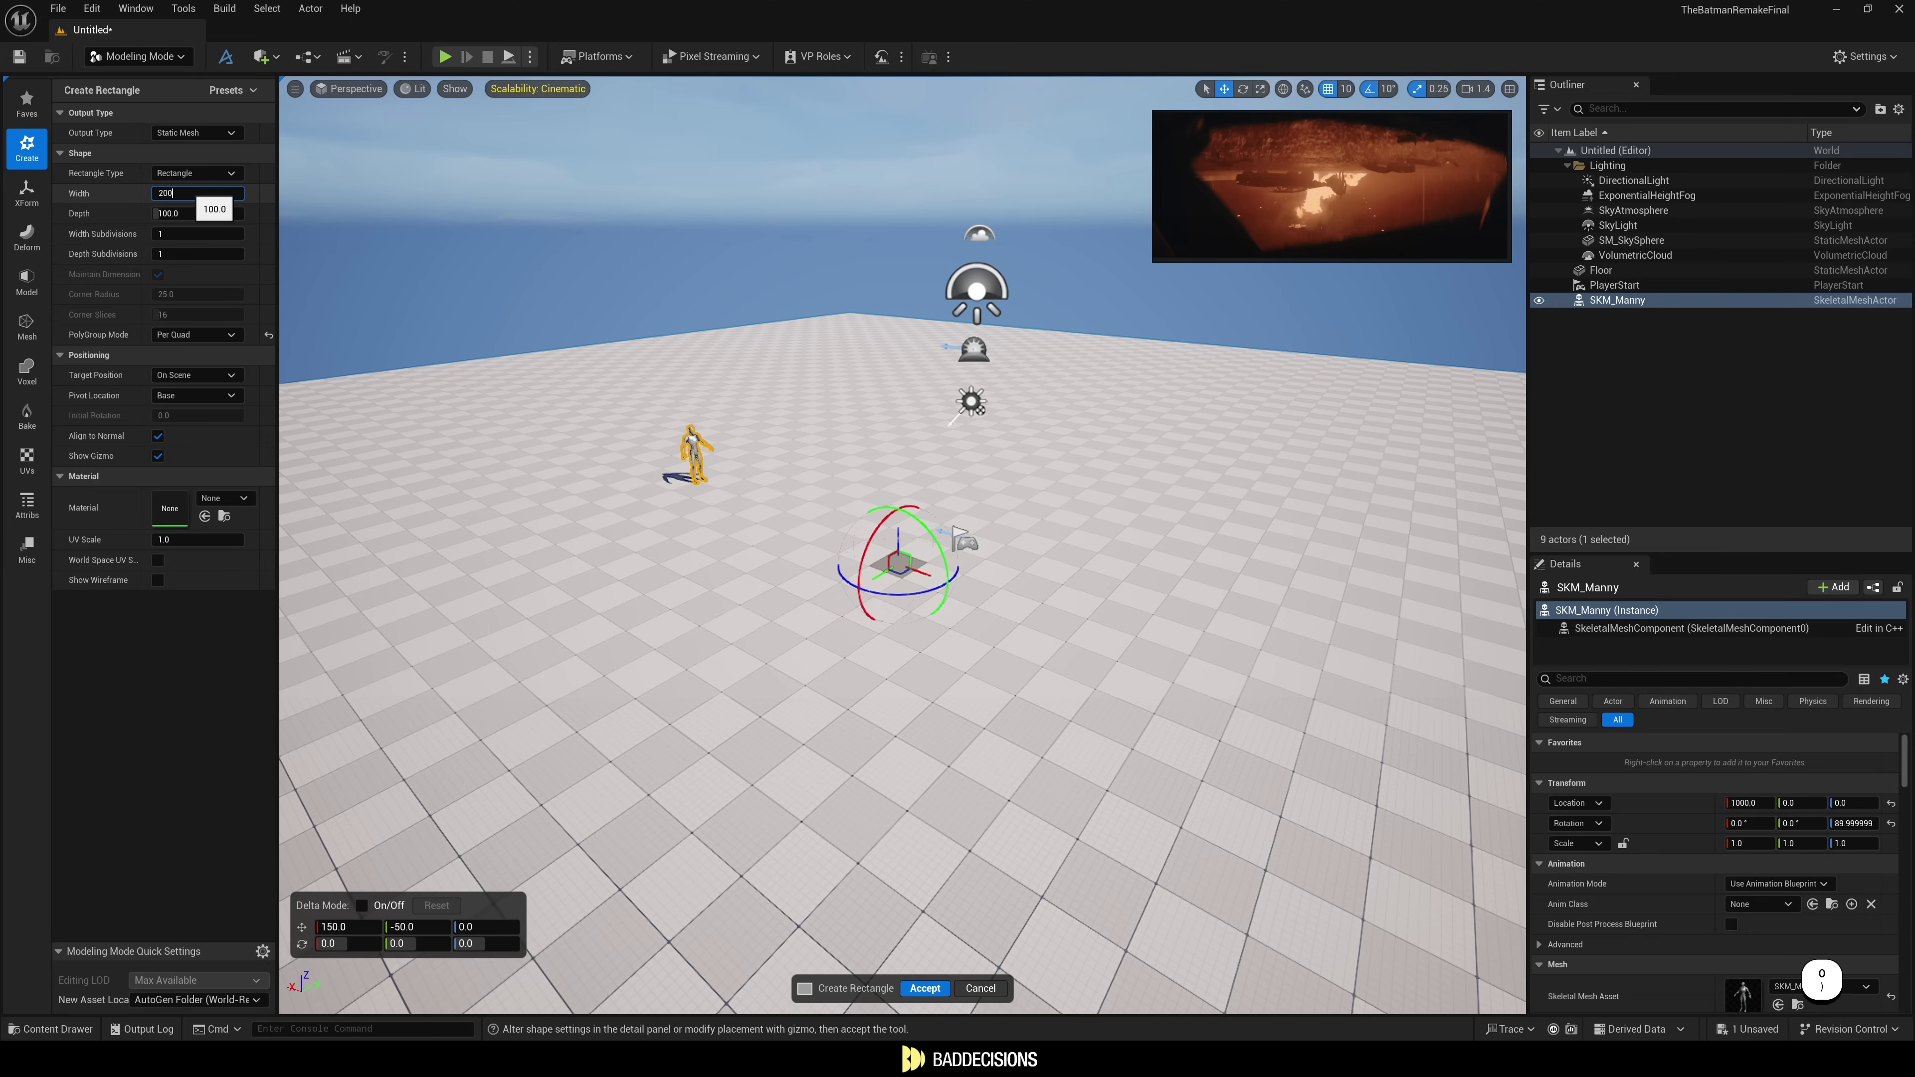
# Create a rectangle mesh with a width of 2000 and a depth of 5000 as the ground.
pyautogui.click(197, 213)
pyautogui.write('50')
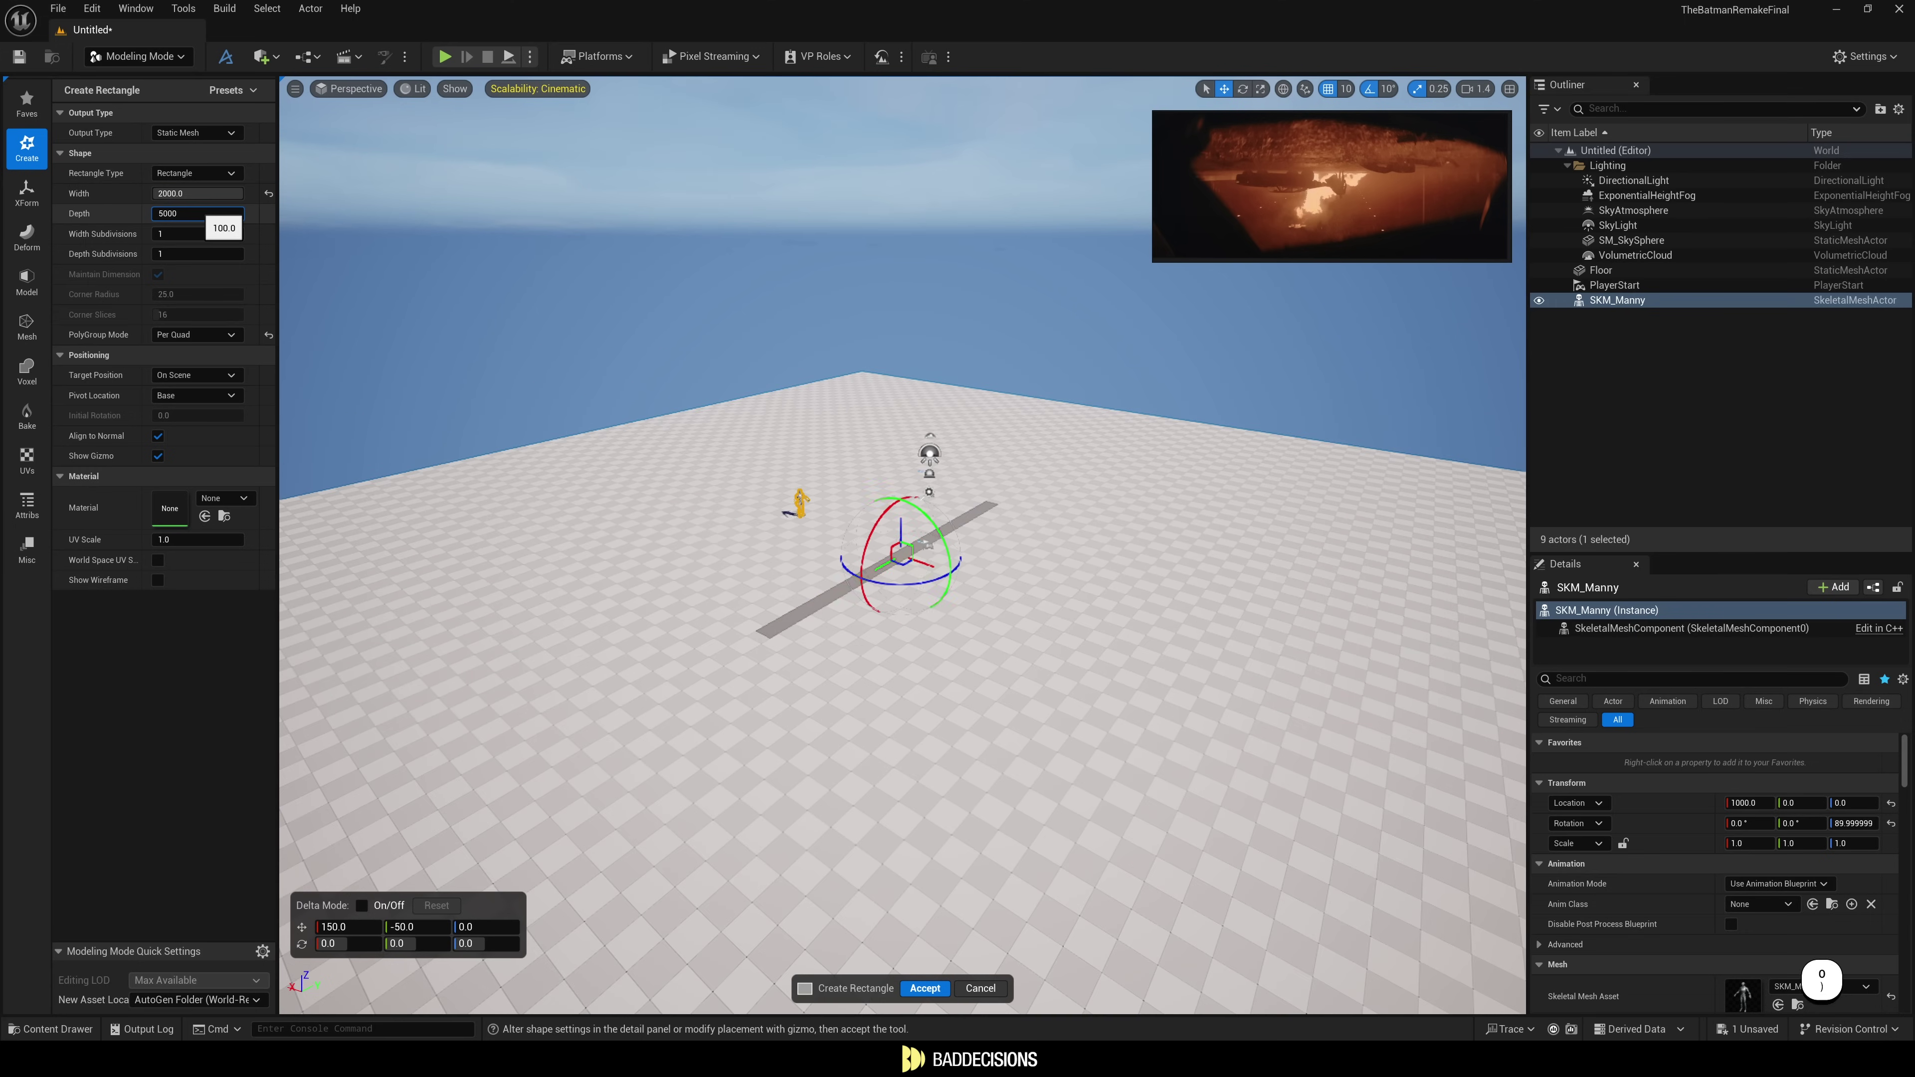
pyautogui.write('00')
pyautogui.press('Return')
pyautogui.press('d')
pyautogui.press('w')
pyautogui.press('s')
pyautogui.moveTo(781, 464); pyautogui.dragTo(724, 460, button='right')
pyautogui.press('a')
pyautogui.press('e')
pyautogui.press('d')
pyautogui.press('s')
pyautogui.moveTo(949, 564); pyautogui.dragTo(948, 564, button='right')
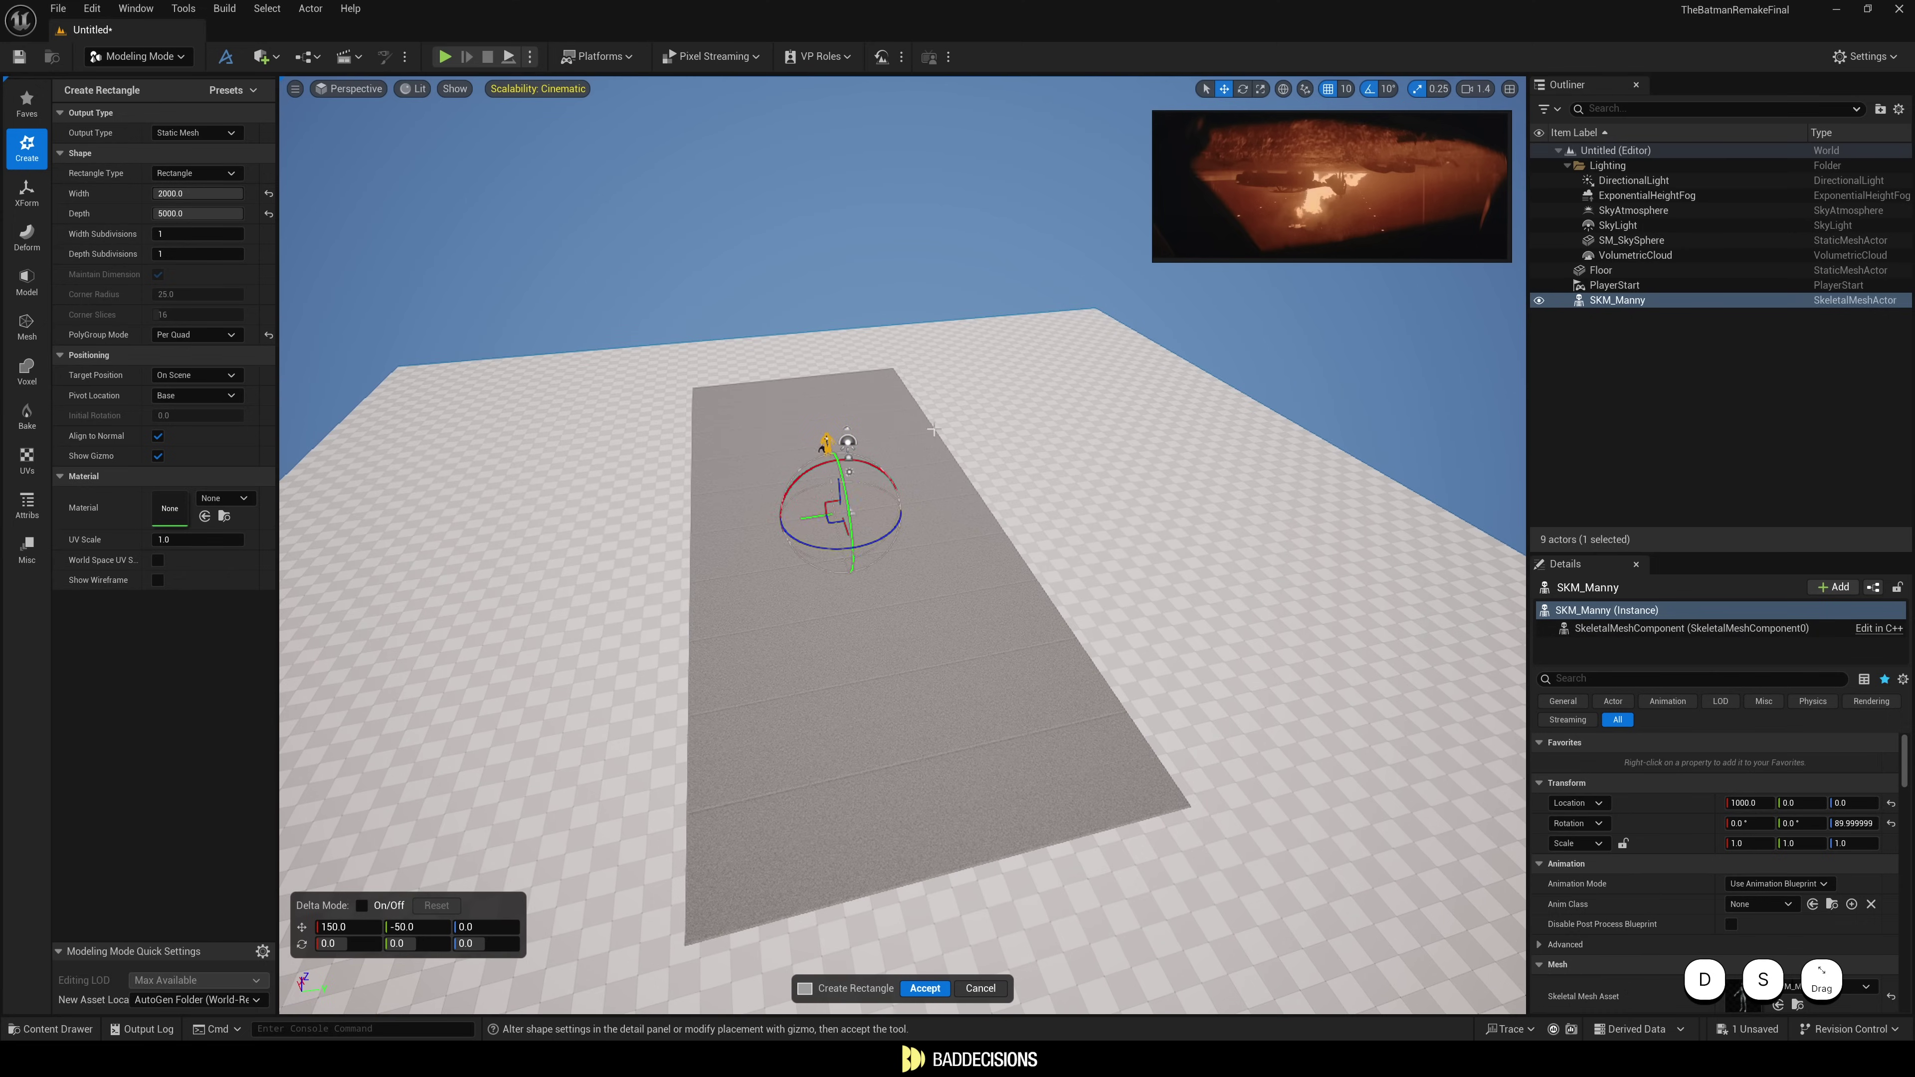
pyautogui.press('d')
pyautogui.moveTo(834, 504); pyautogui.dragTo(746, 476, button='right')
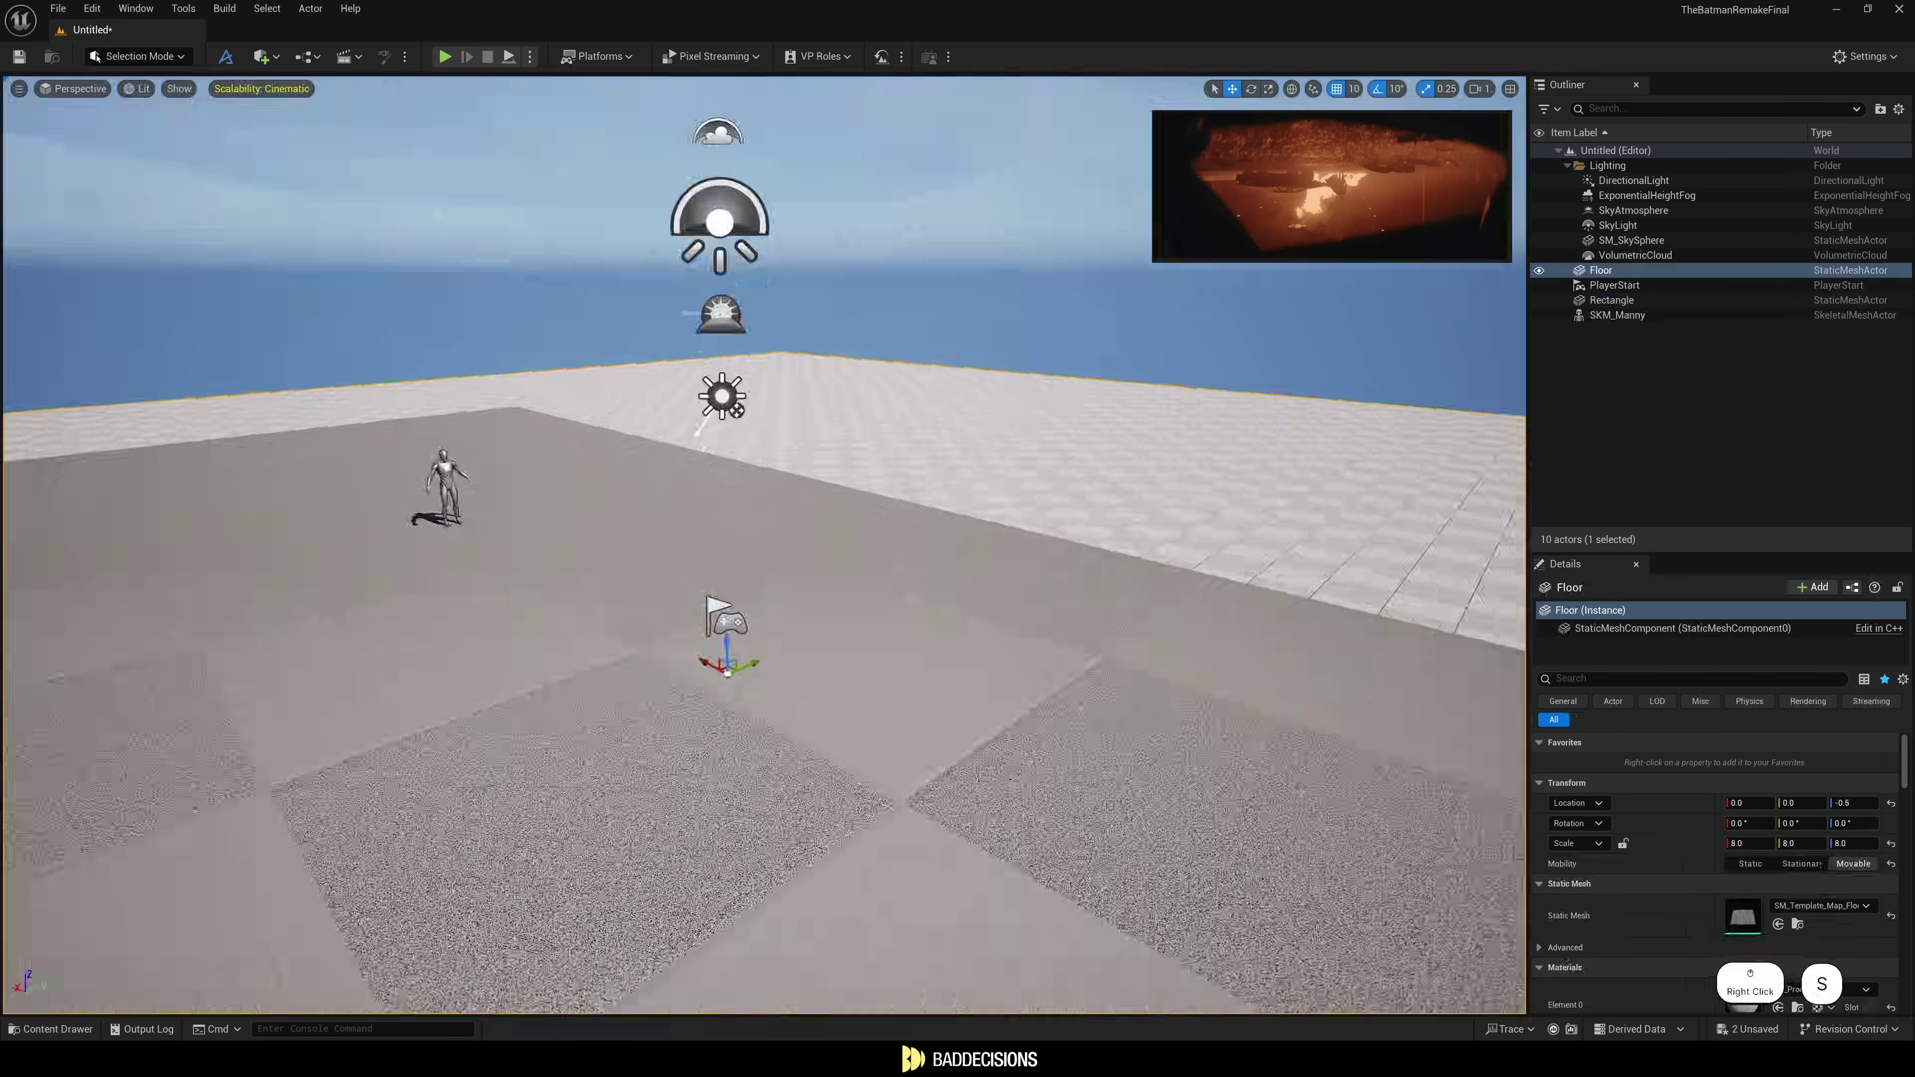
# Delete the default Floor actor so that only the rectangle remains as ground.
pyautogui.press('s')
pyautogui.scroll(3, 1016, 502)
pyautogui.moveTo(1016, 501); pyautogui.dragTo(1017, 502, button='right')
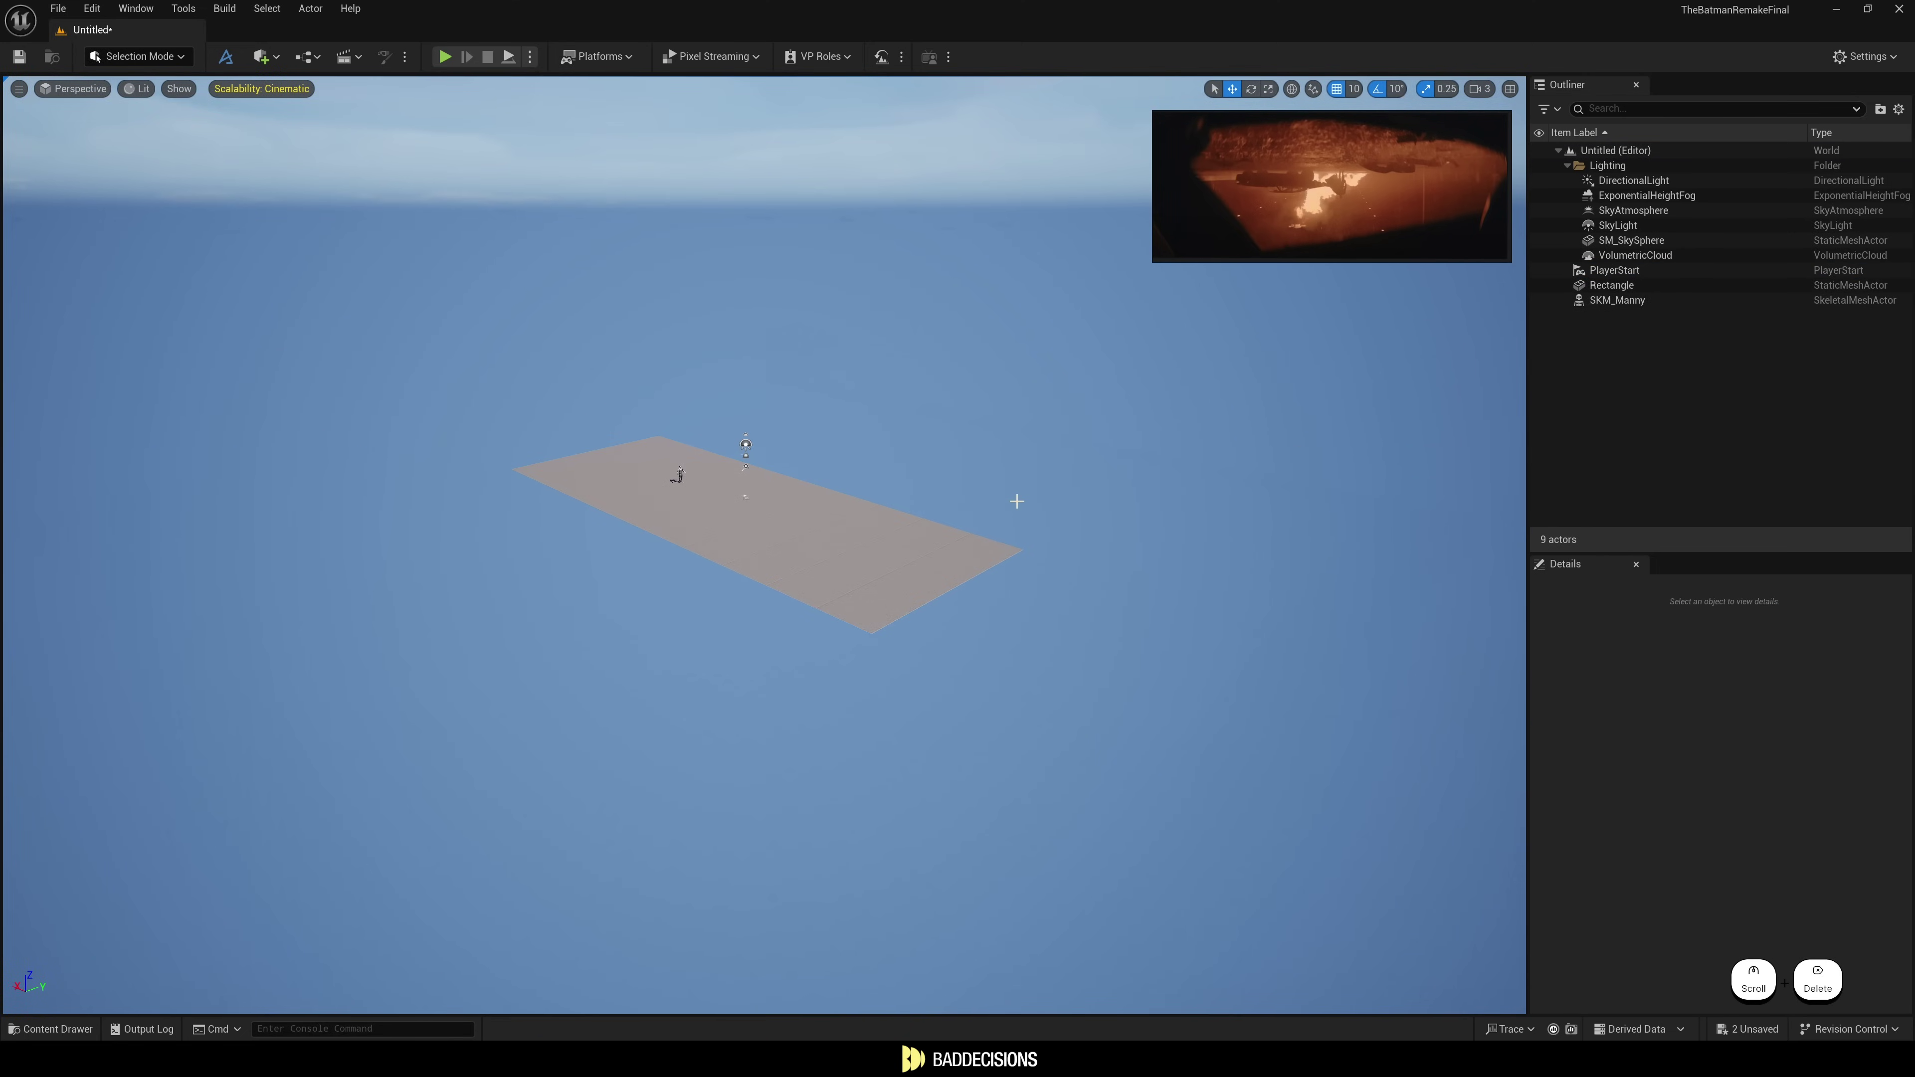
pyautogui.moveTo(1016, 502); pyautogui.dragTo(1016, 502, button='right')
pyautogui.press('w')
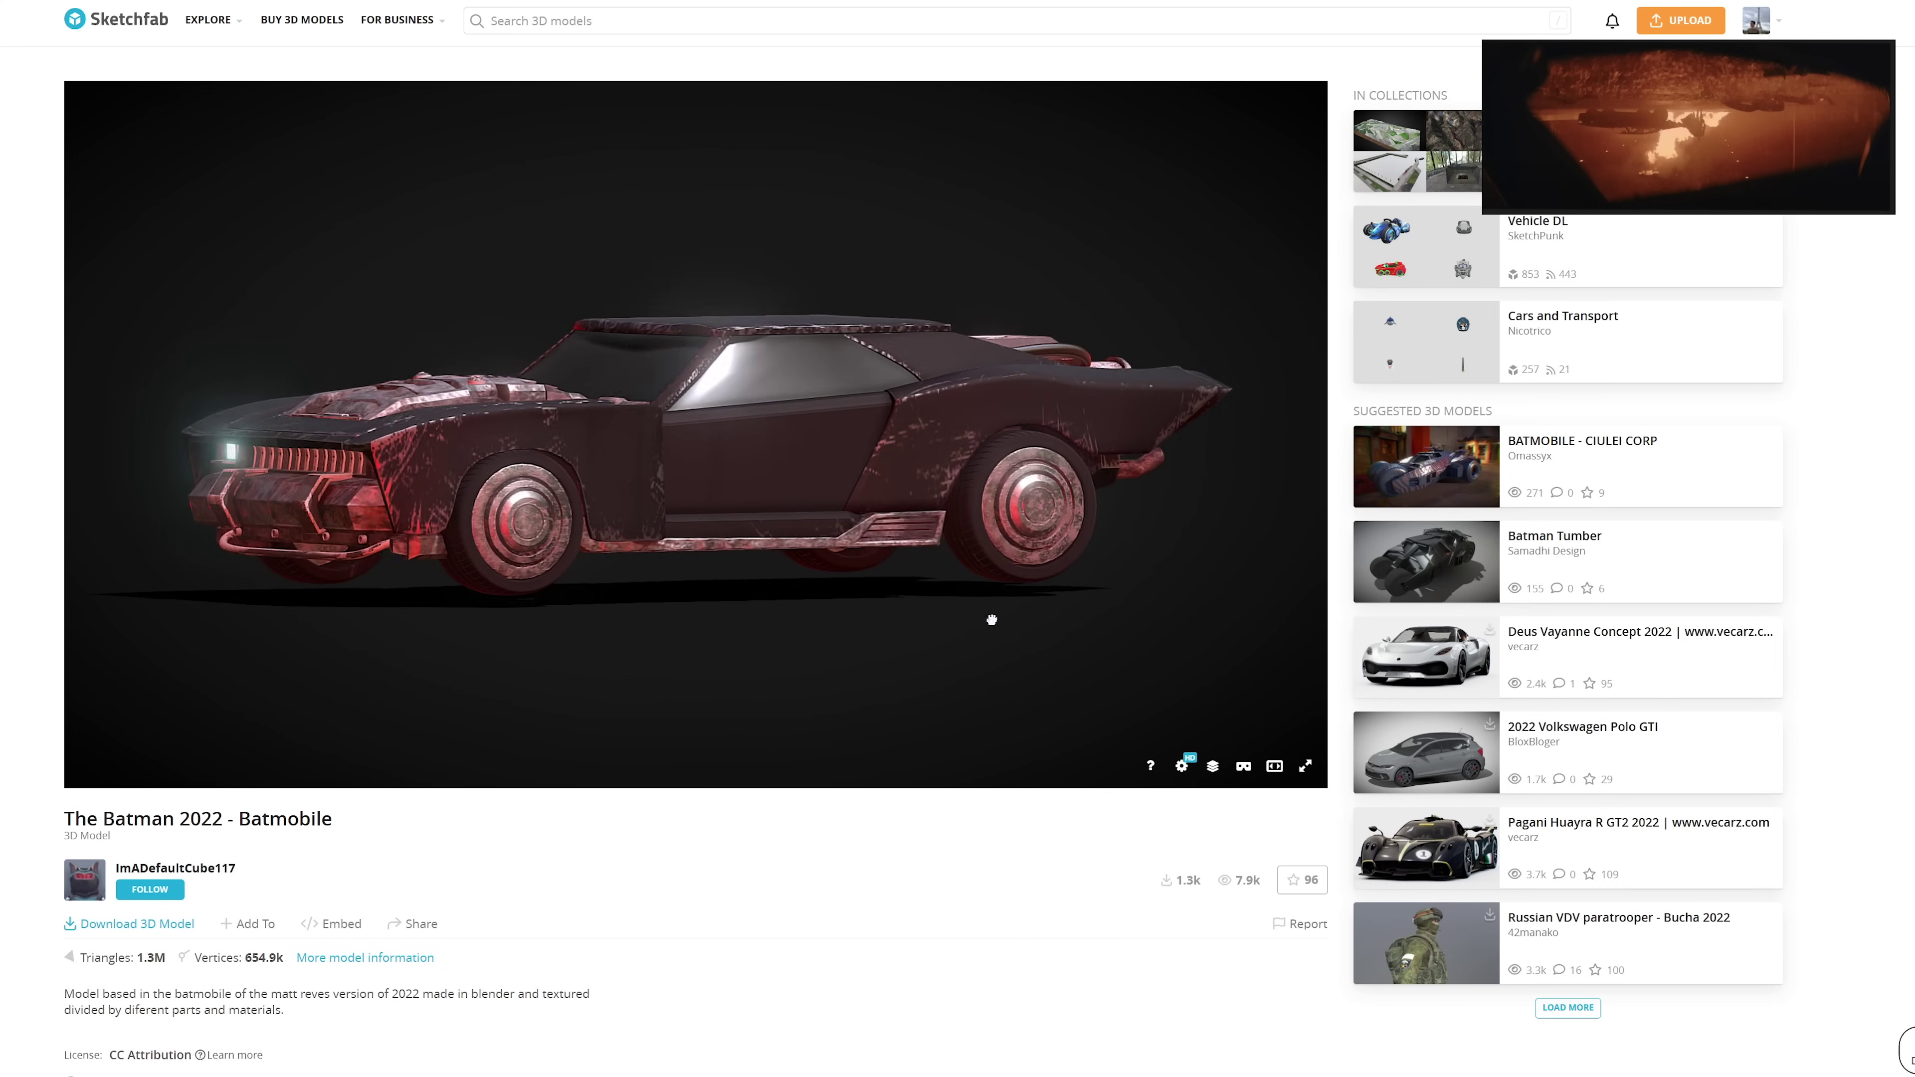
# Inspect The Batman 2022 - Batmobile model on Sketchfab from several sides and start downloading it.
pyautogui.moveTo(981, 619); pyautogui.dragTo(919, 621)
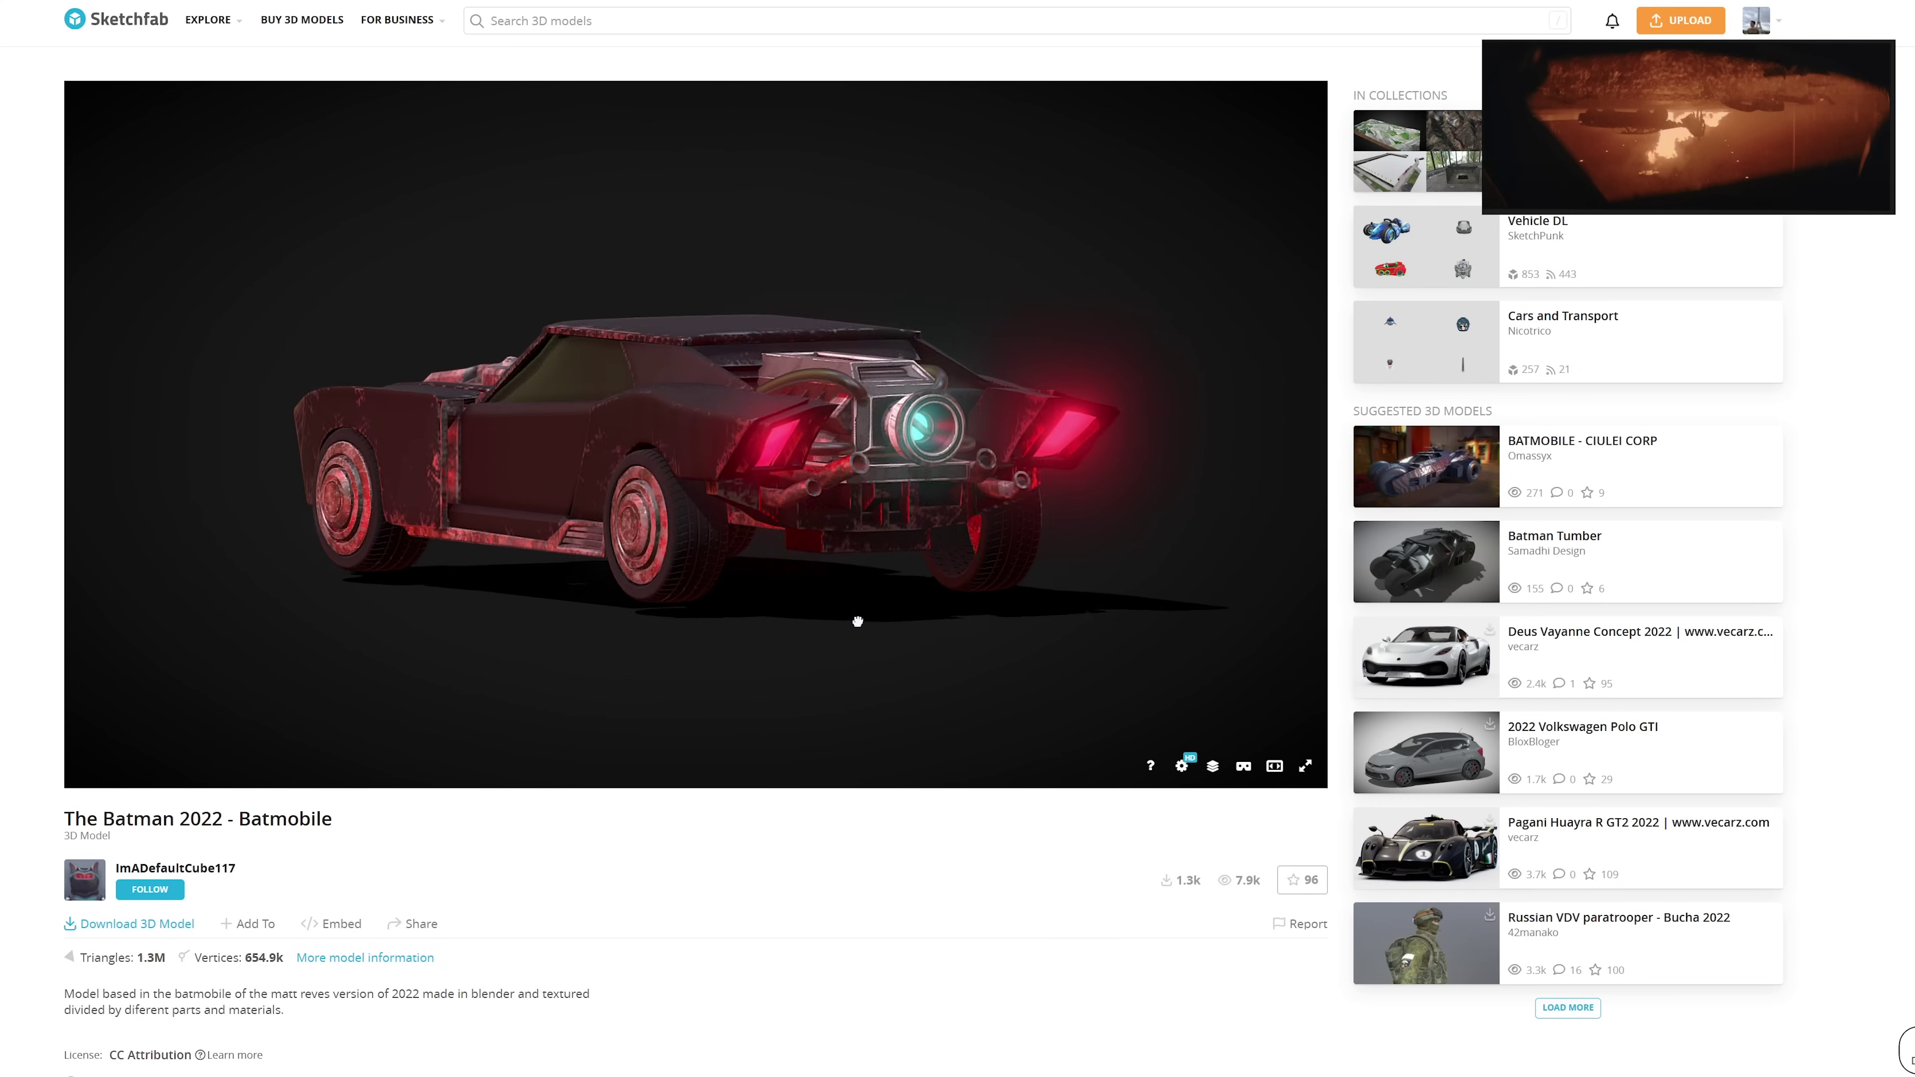
pyautogui.moveTo(838, 621); pyautogui.dragTo(643, 621)
pyautogui.click(163, 923)
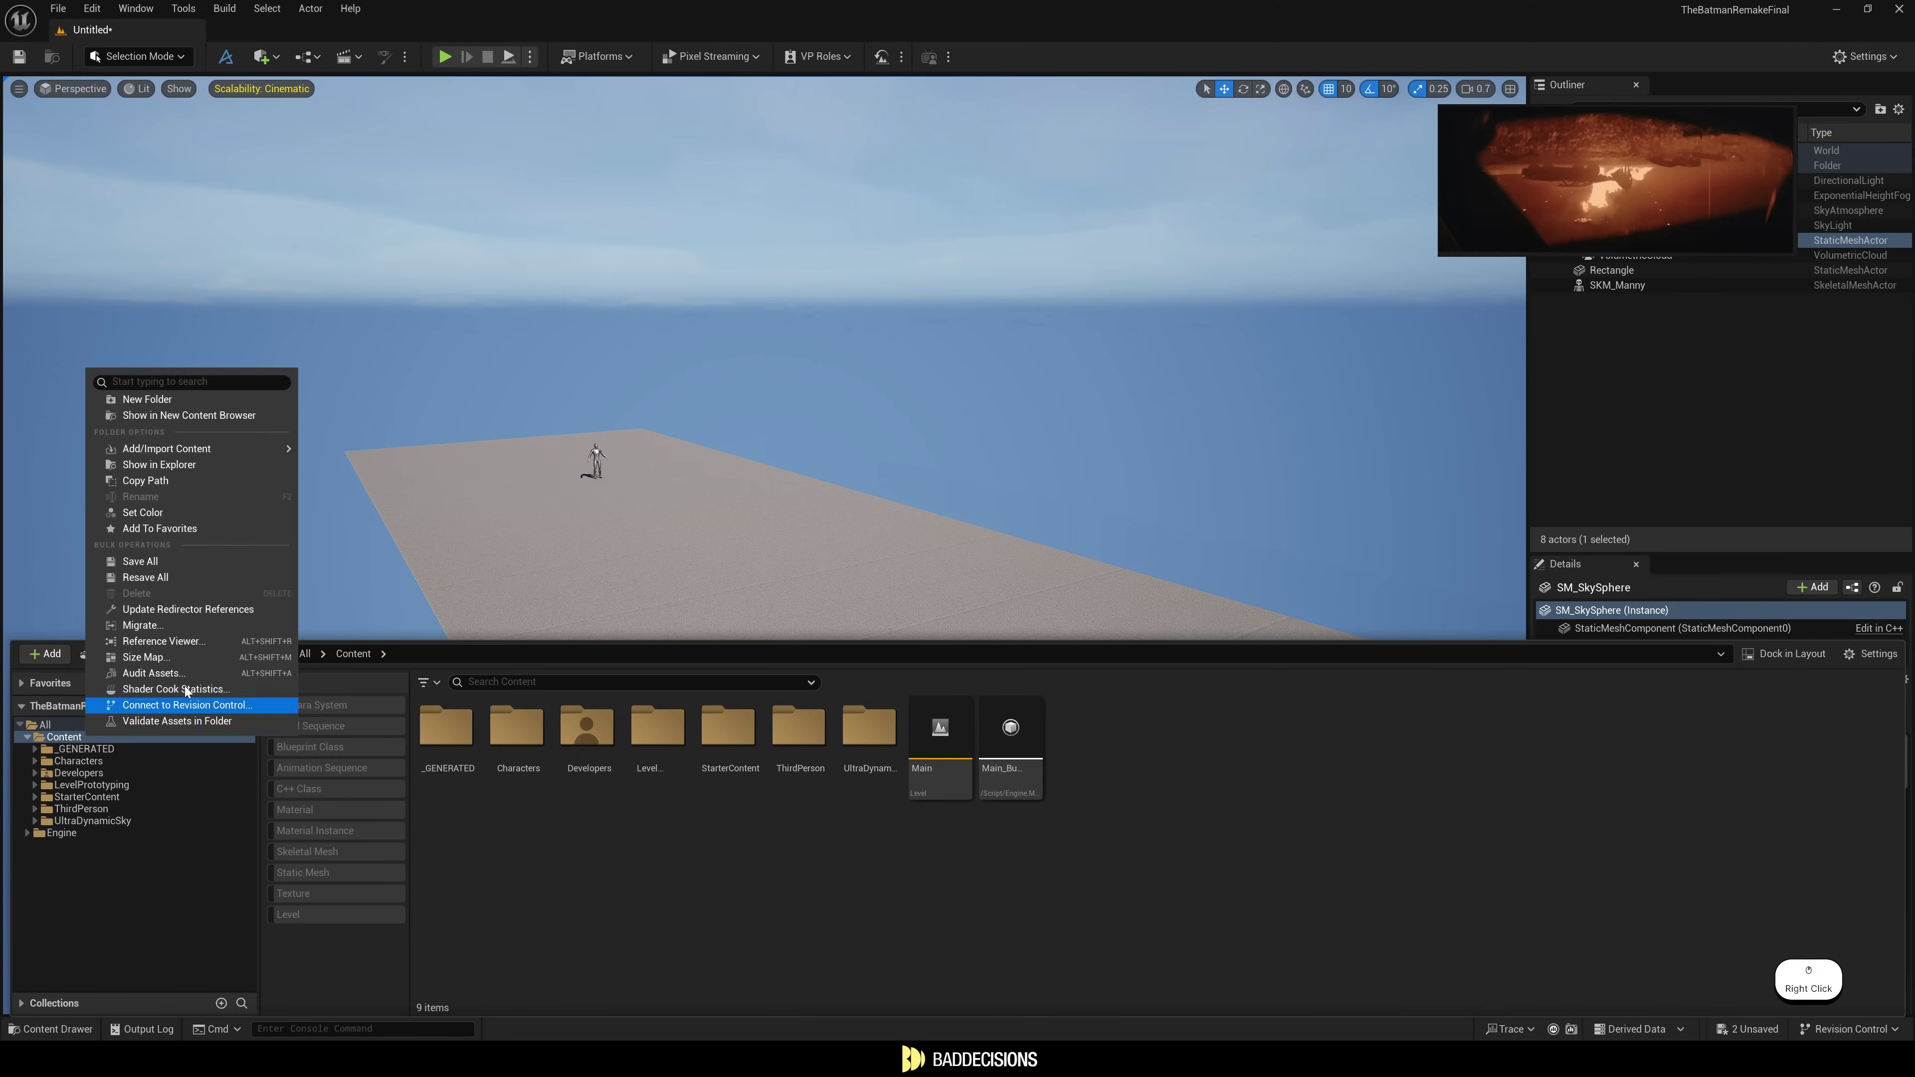
# Create a content folder named batmobile and import the Batmobile GLB file into it as one combined static mesh.
pyautogui.click(188, 698)
pyautogui.write('bat')
pyautogui.write('mobile')
pyautogui.press('Return')
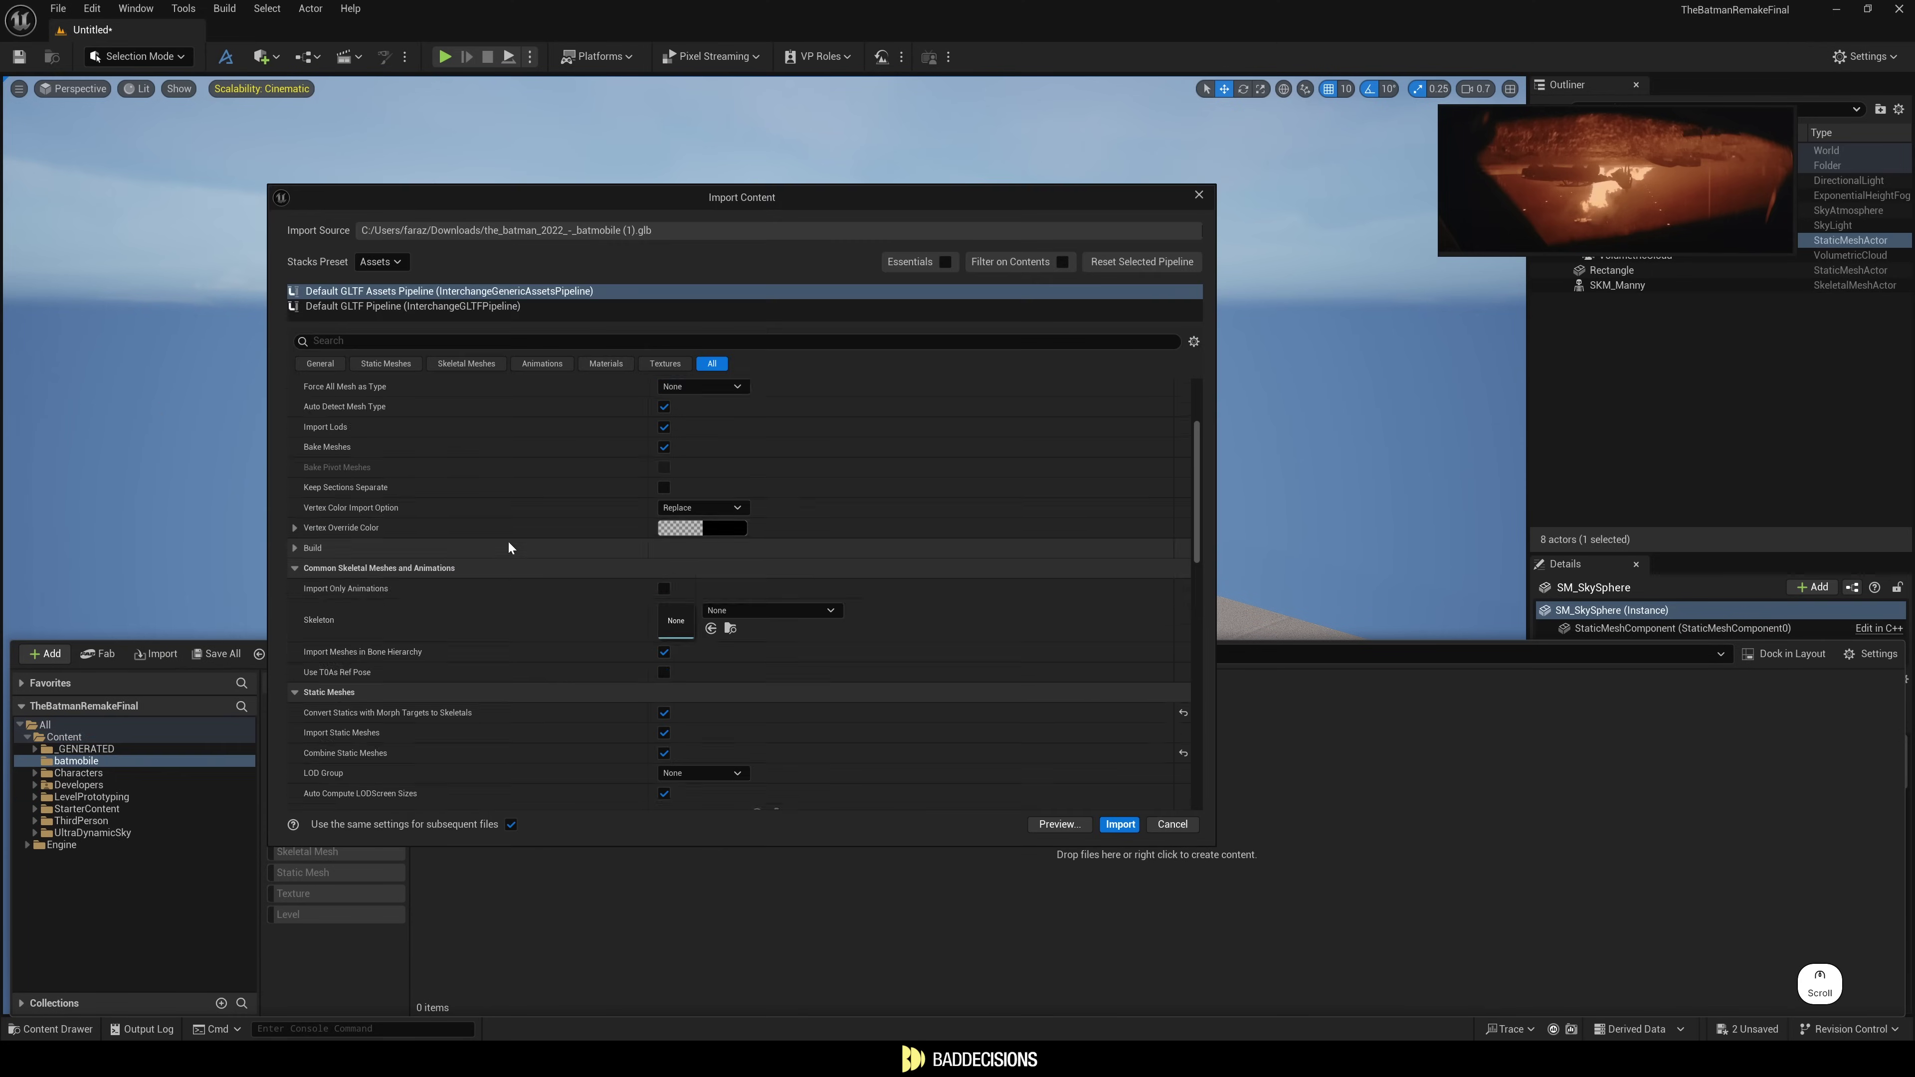
pyautogui.scroll(-2, 507, 543)
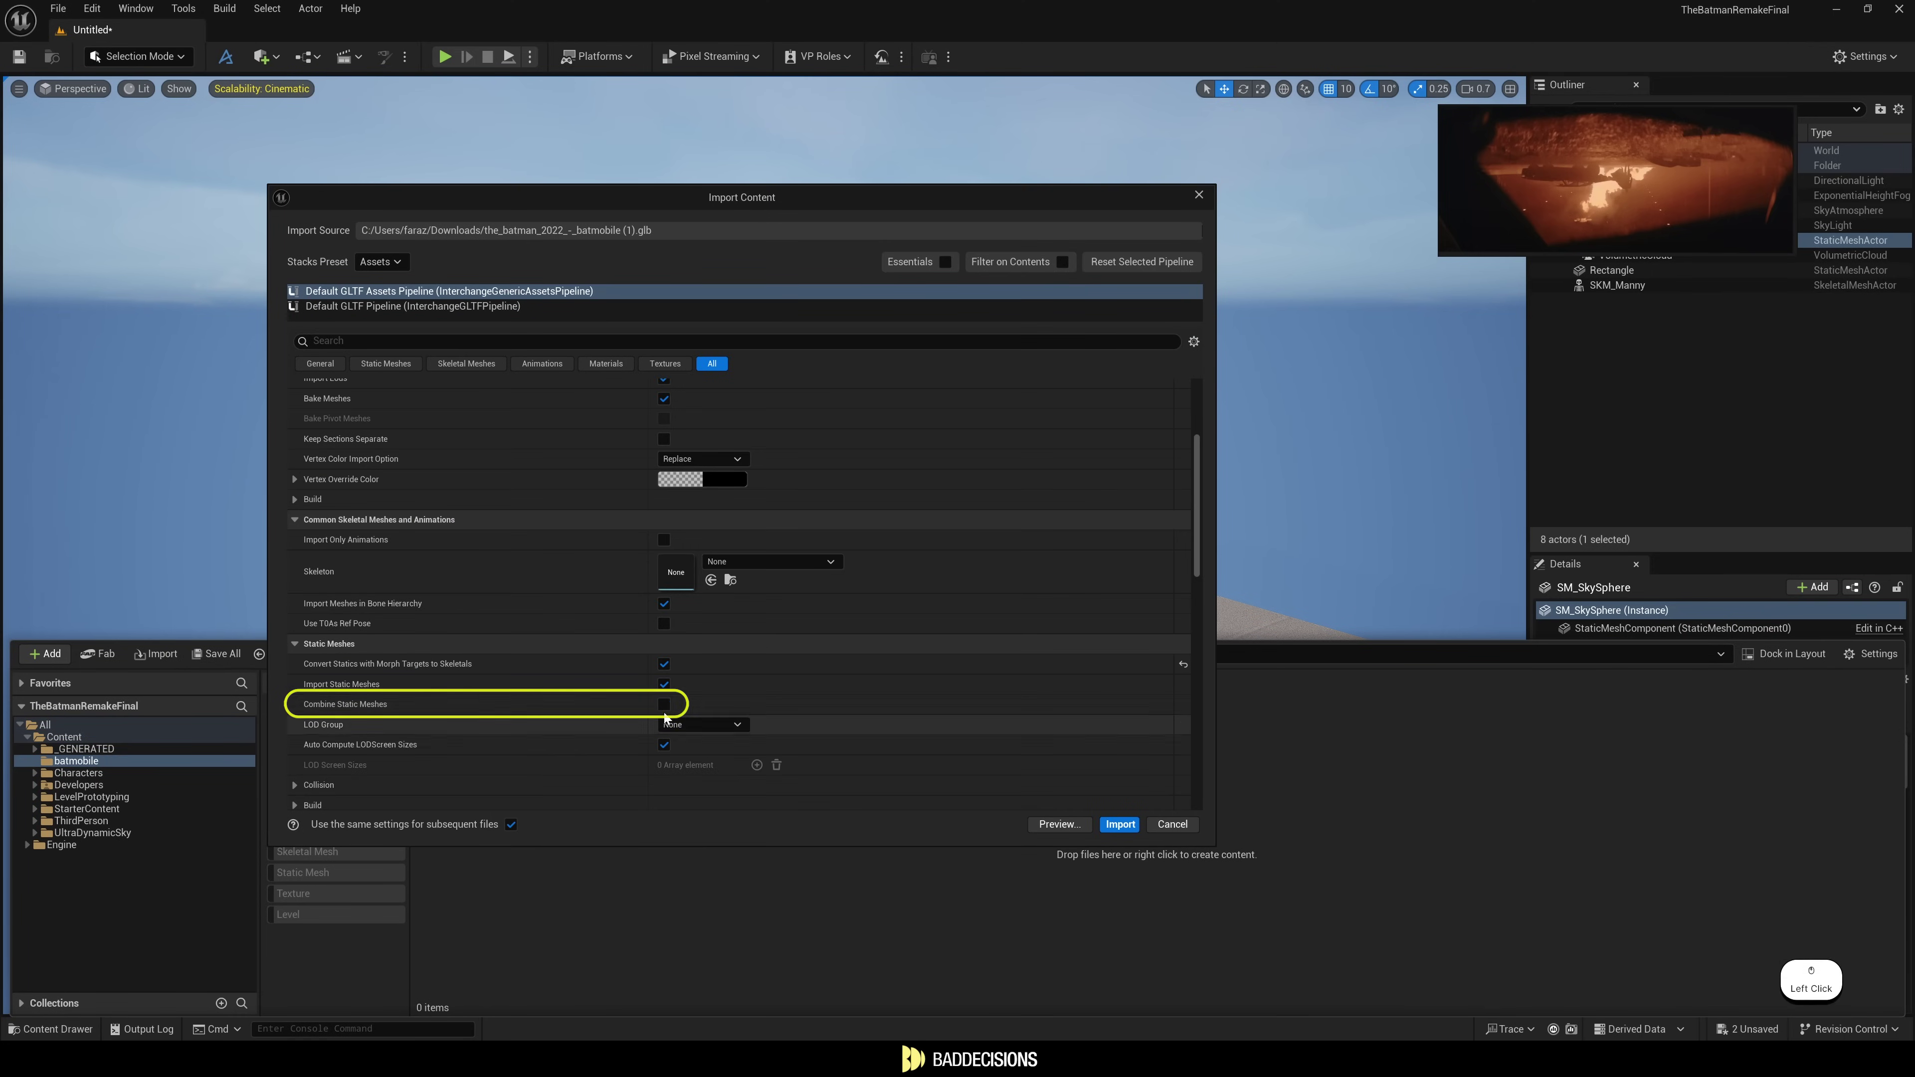
pyautogui.click(1119, 824)
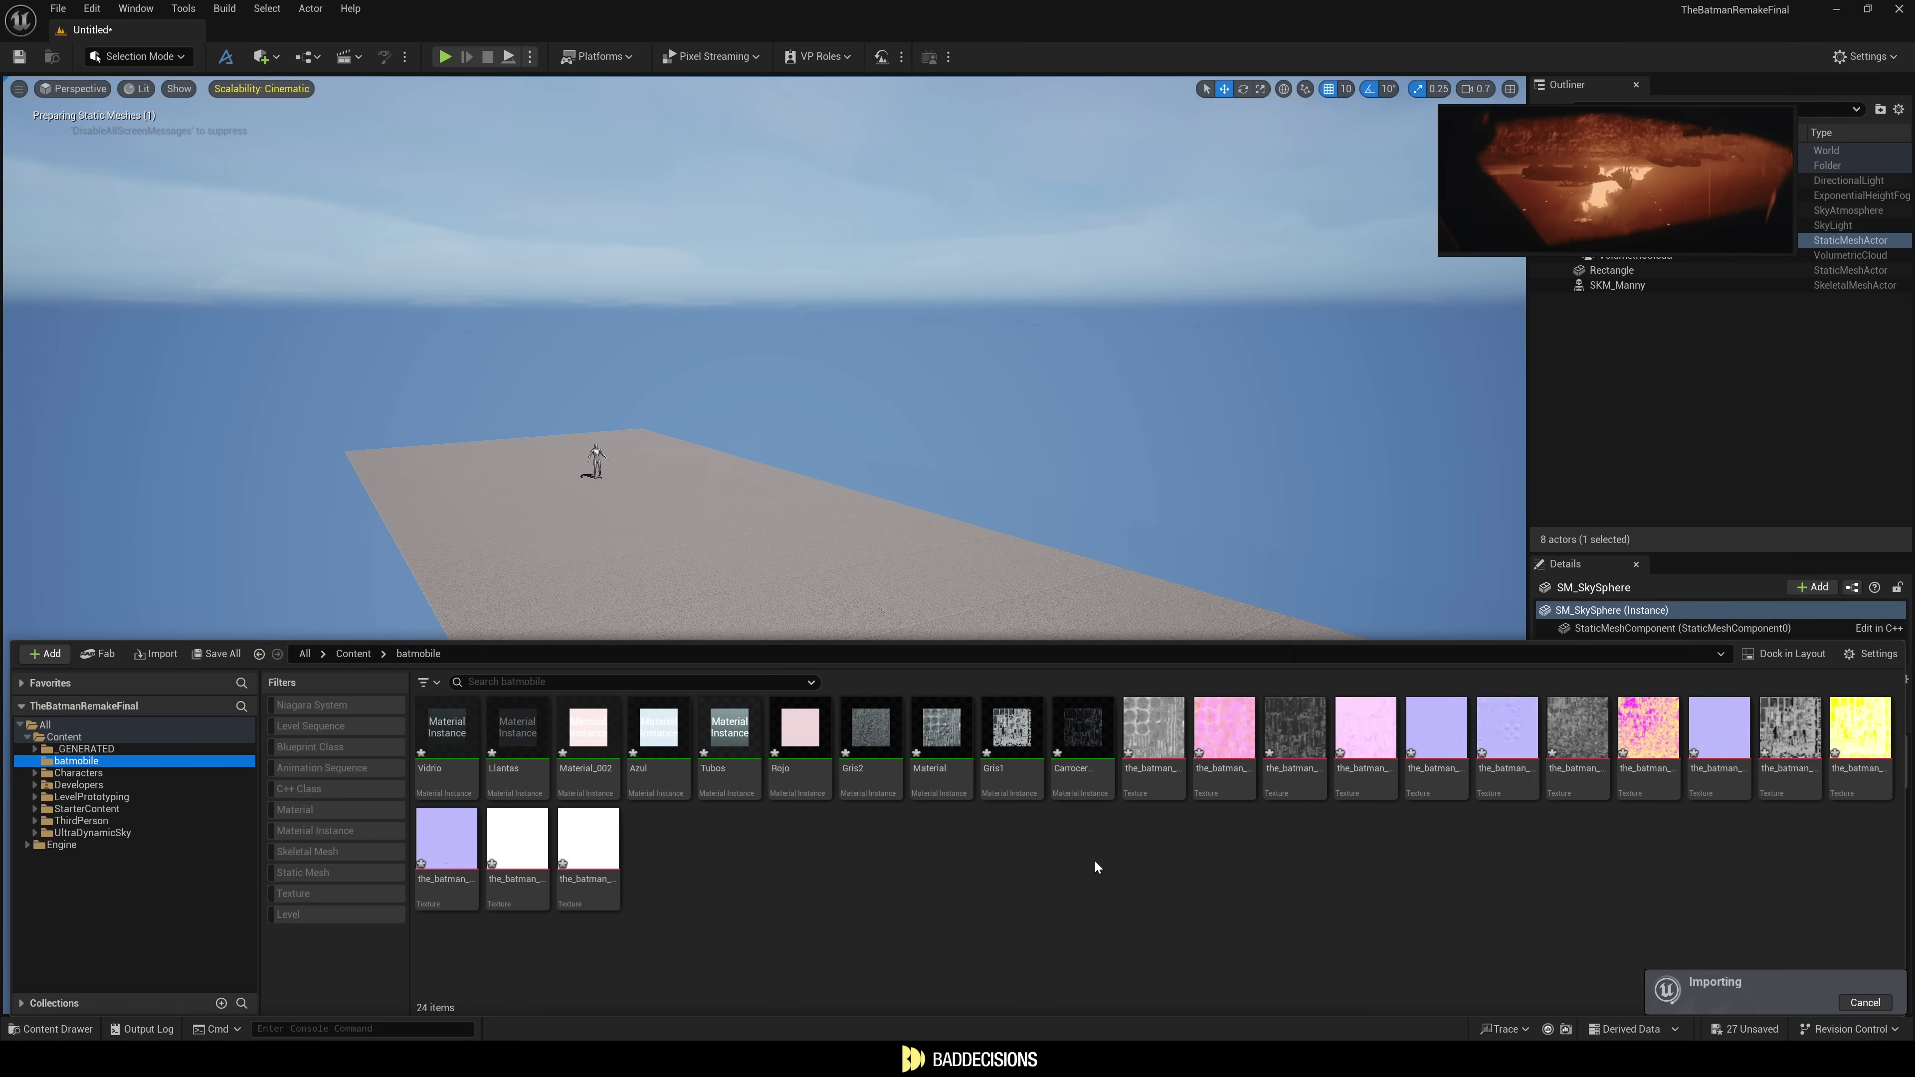
# Place the Batmobile mesh on the rectangle ground near the mannequin.
pyautogui.moveTo(1011, 725); pyautogui.dragTo(627, 525)
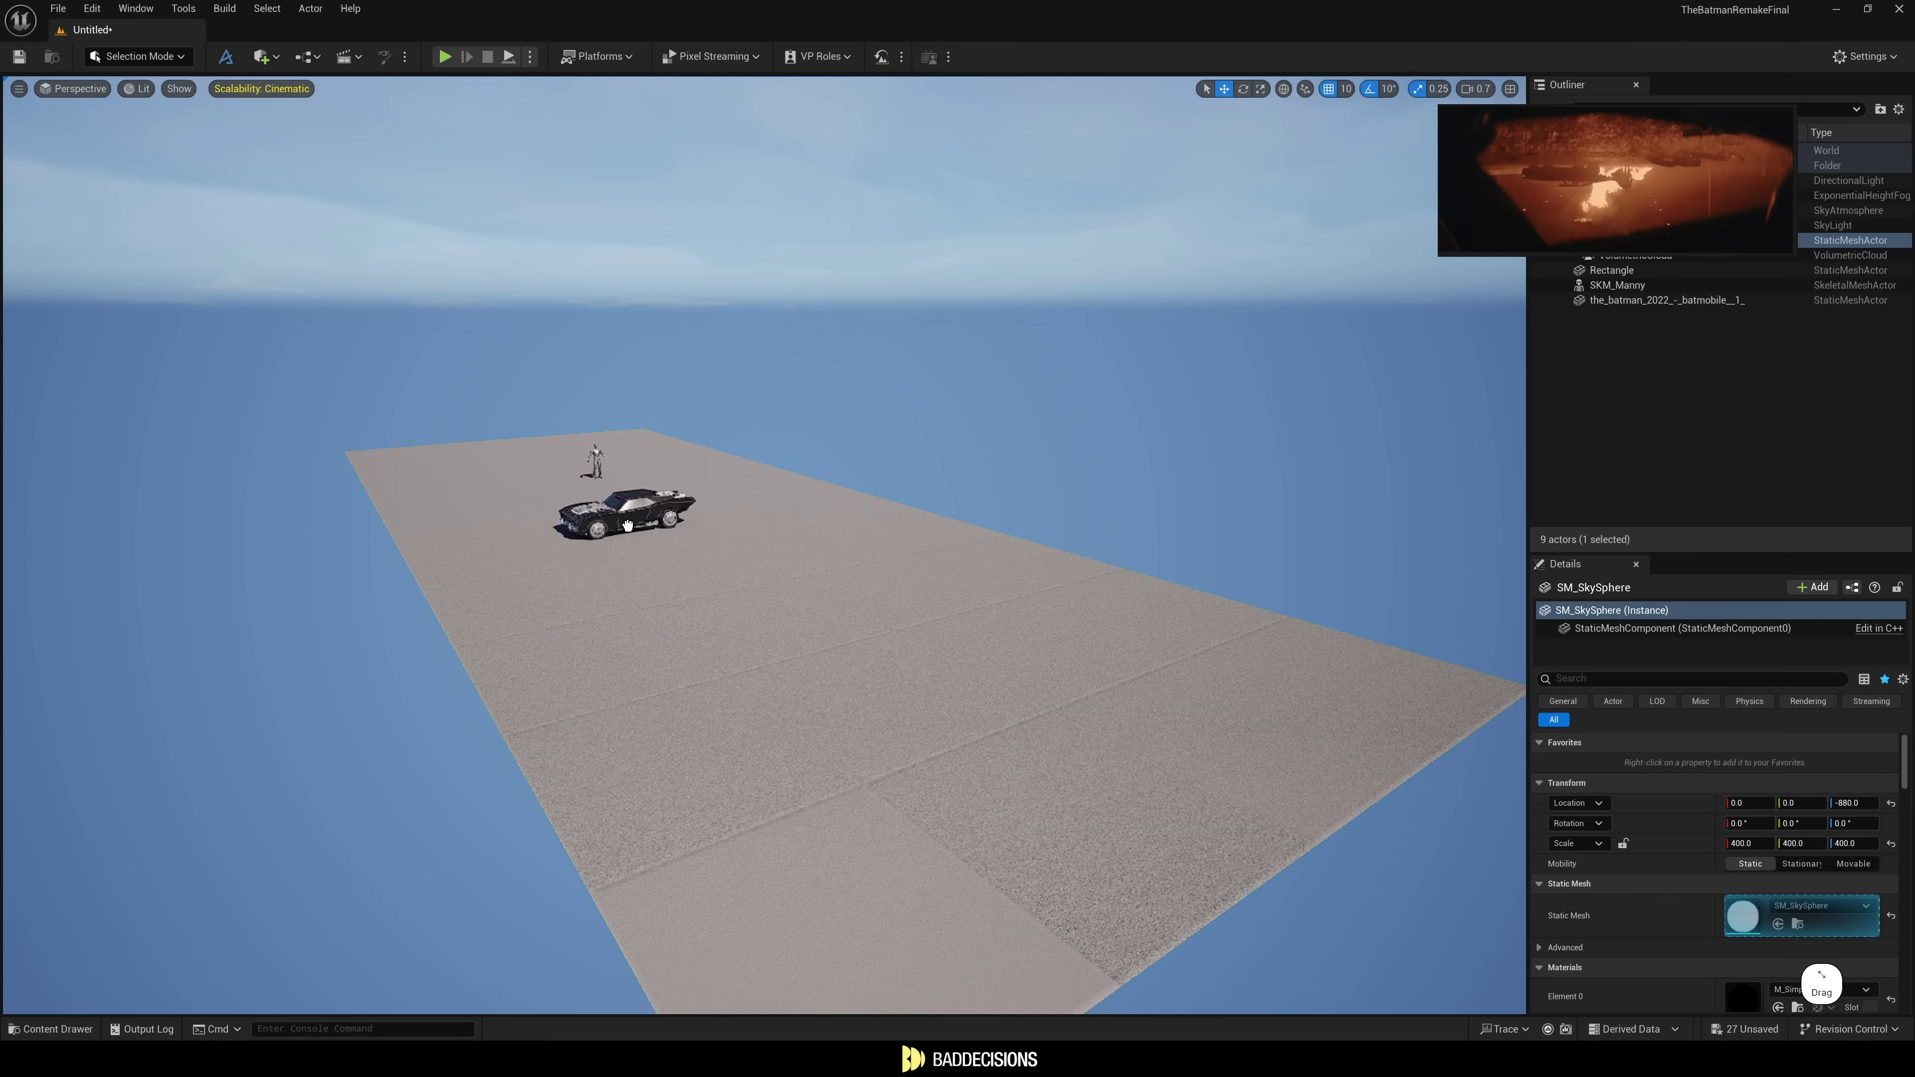
pyautogui.moveTo(764, 545); pyautogui.dragTo(764, 423, button='right')
pyautogui.press('w')
pyautogui.press('d')
pyautogui.press('e')
pyautogui.scroll(-3, 764, 545)
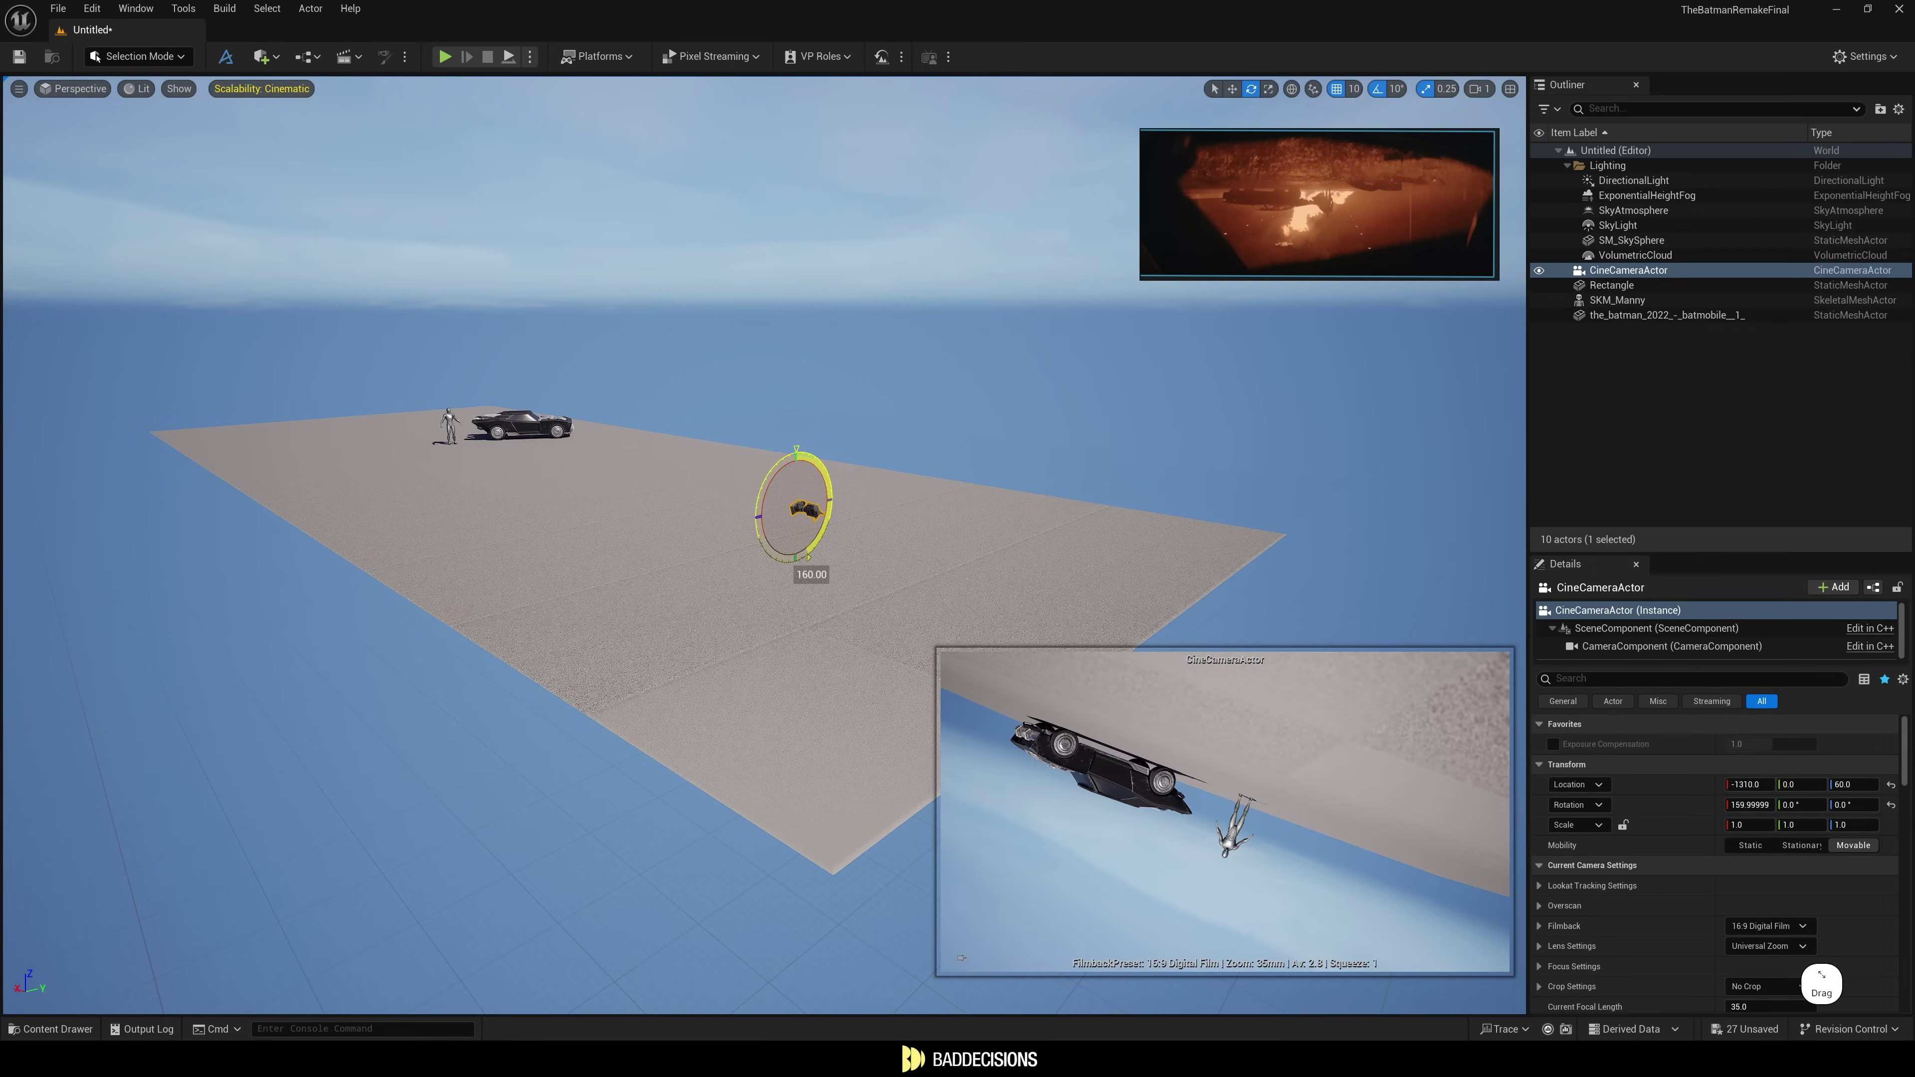
# Add a Cine Camera Actor to the scene and reset its location to 0, 0, 0.
pyautogui.moveTo(1349, 572); pyautogui.dragTo(805, 184)
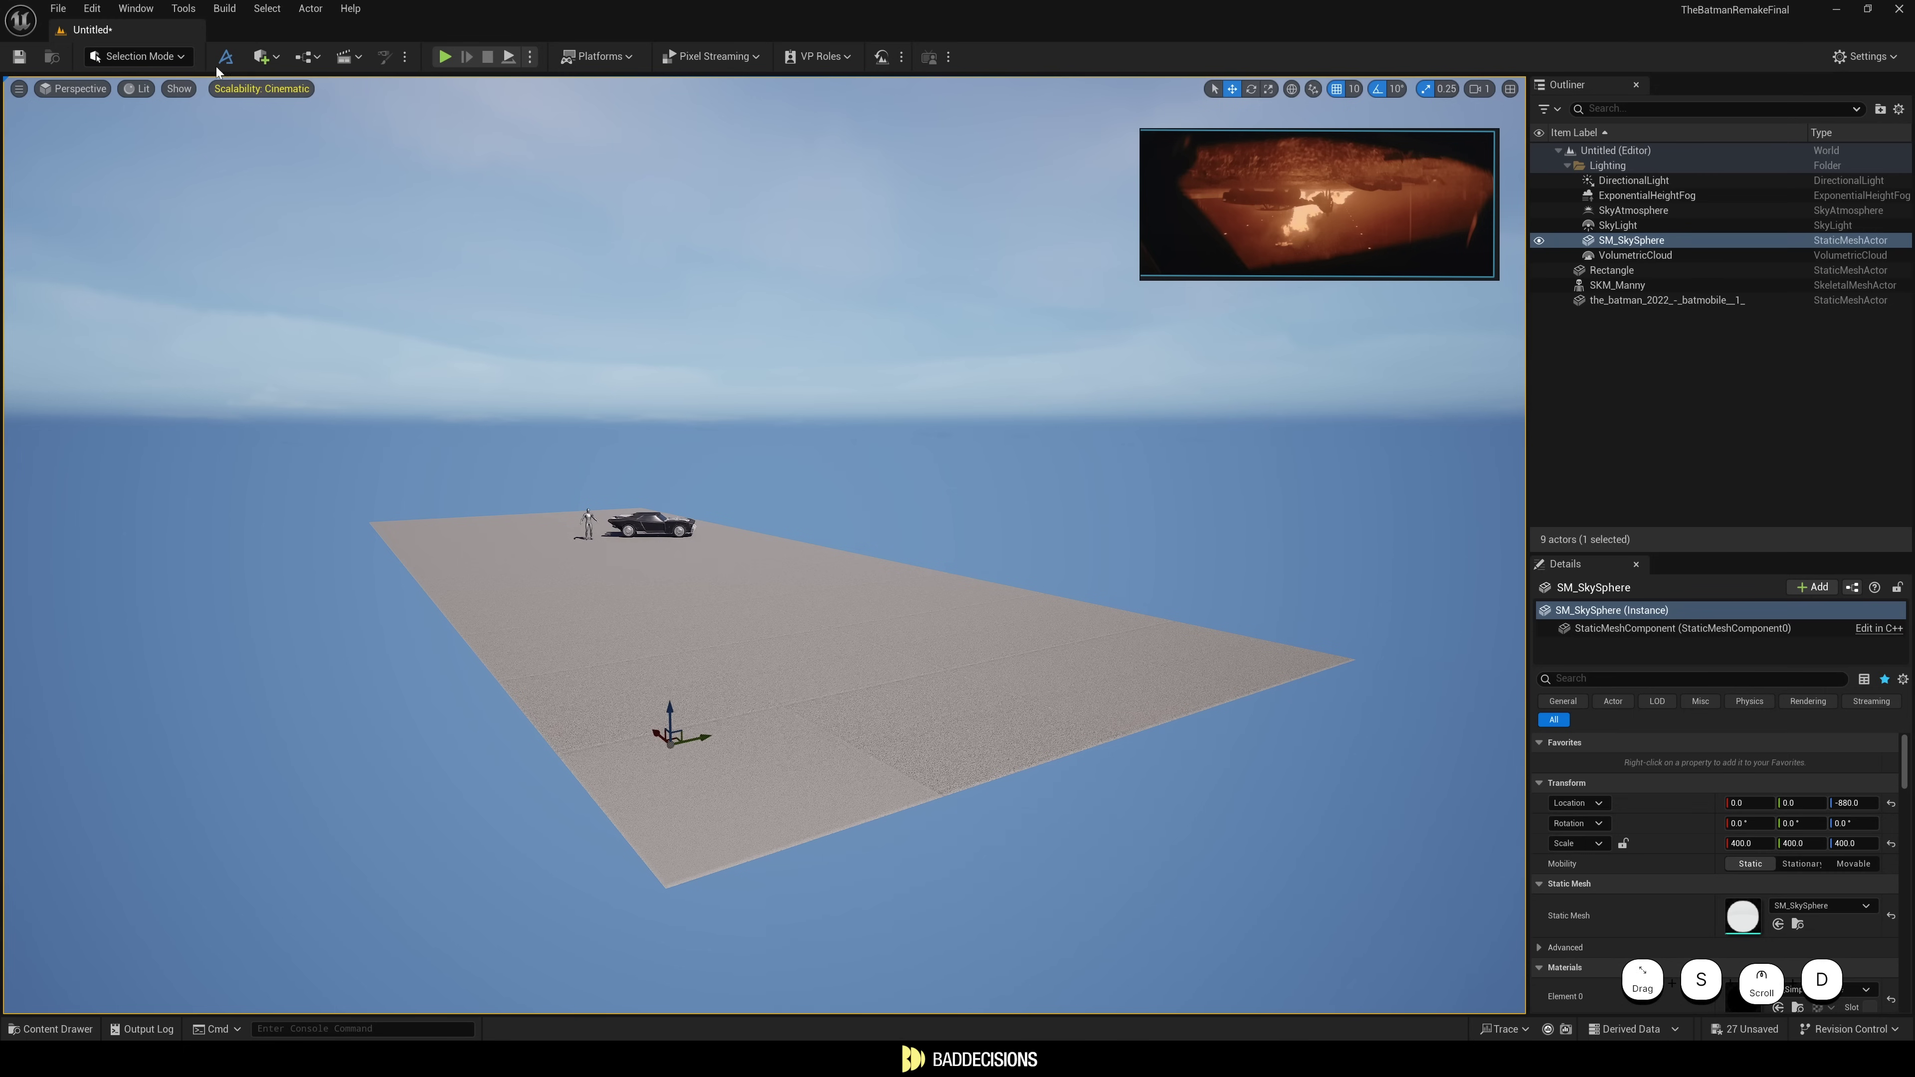
pyautogui.click(265, 60)
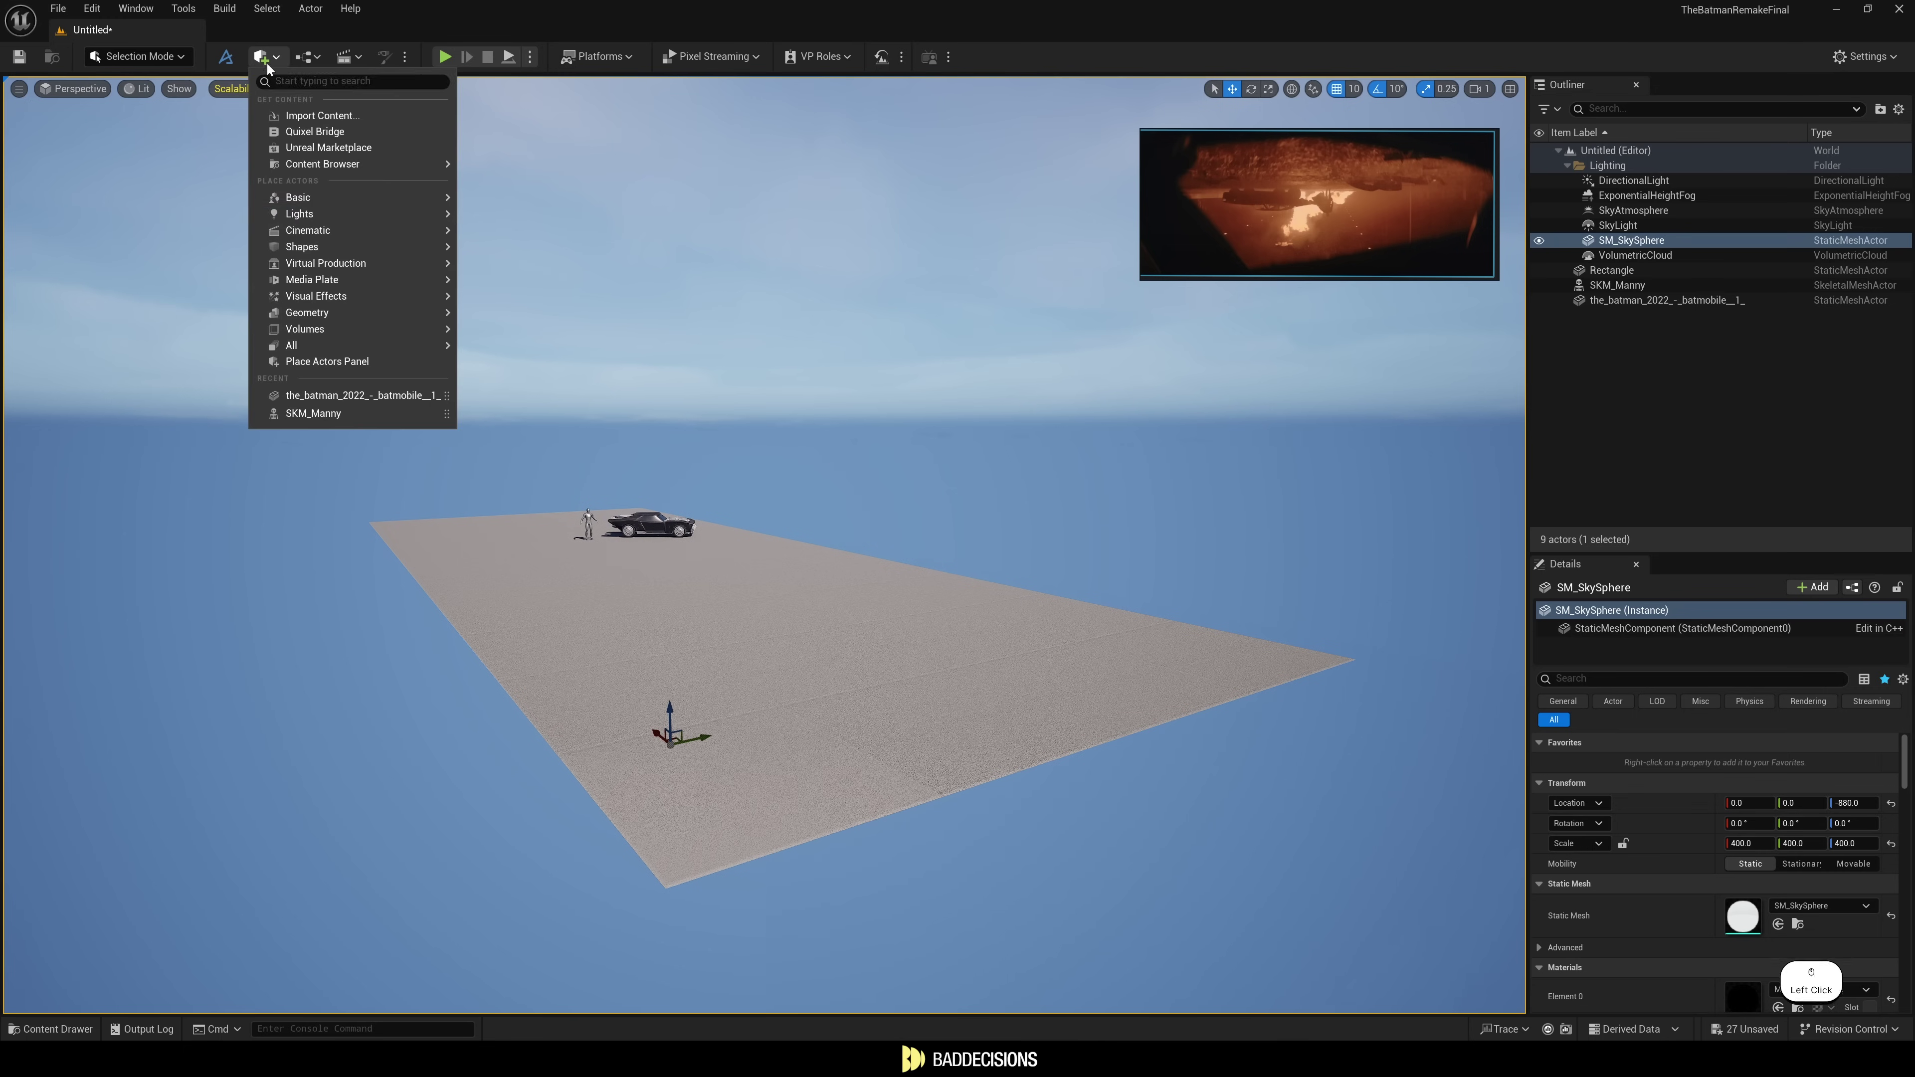
pyautogui.moveTo(528, 254); pyautogui.dragTo(731, 547)
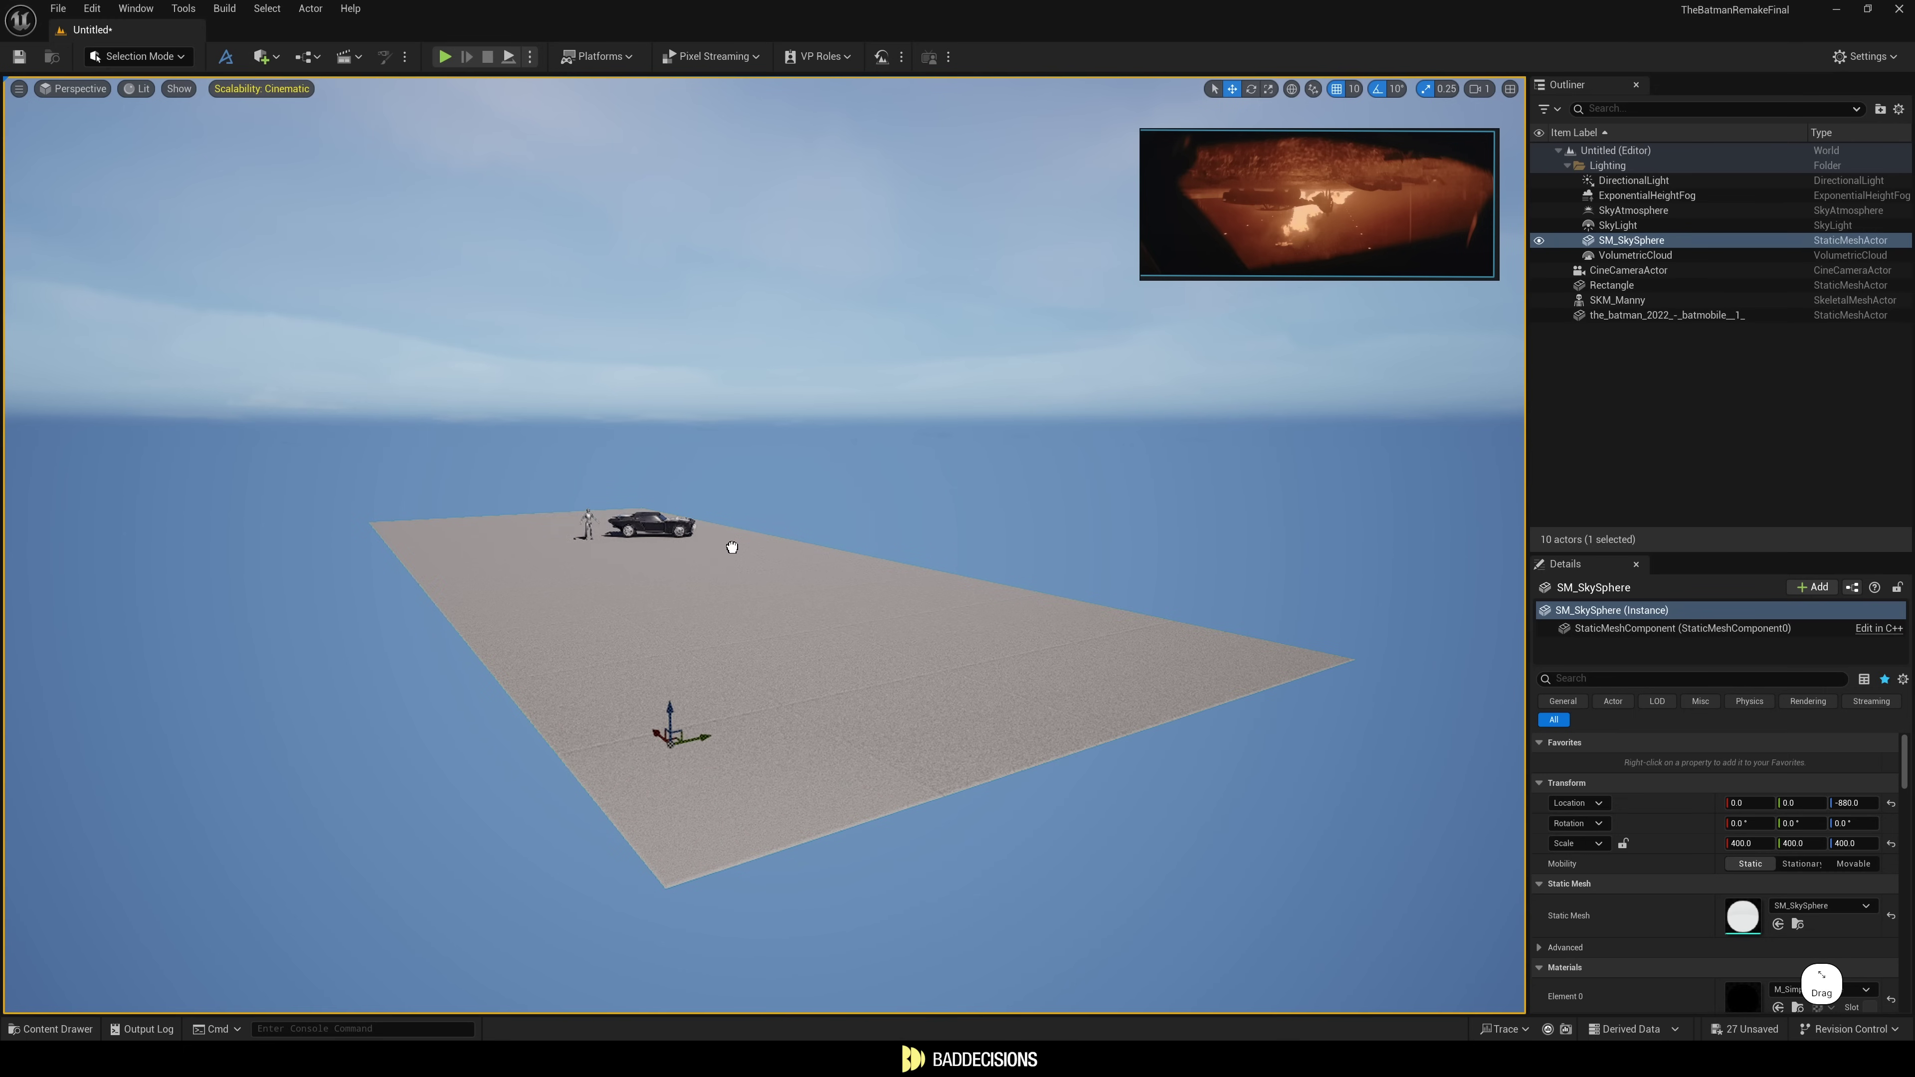
pyautogui.moveTo(739, 600); pyautogui.dragTo(758, 608)
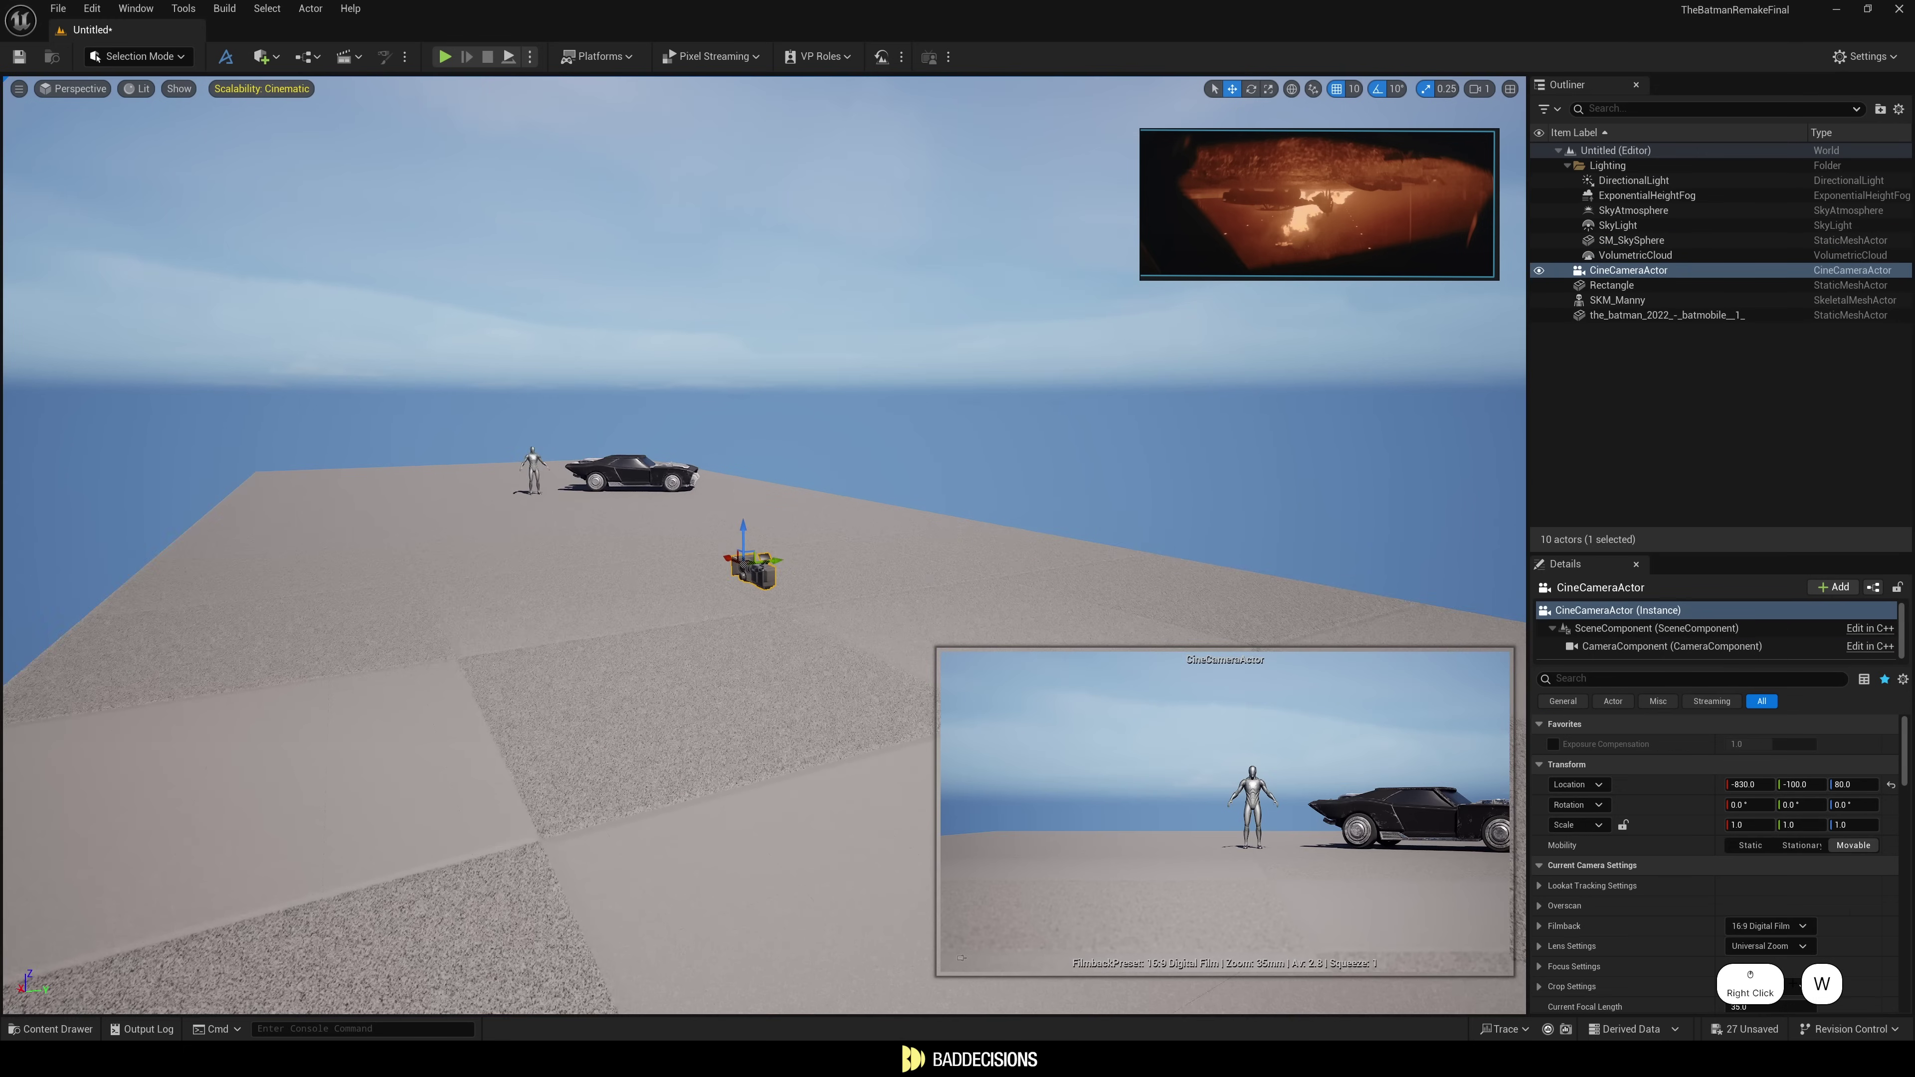
pyautogui.moveTo(759, 558); pyautogui.dragTo(724, 554, button='right')
pyautogui.press('w')
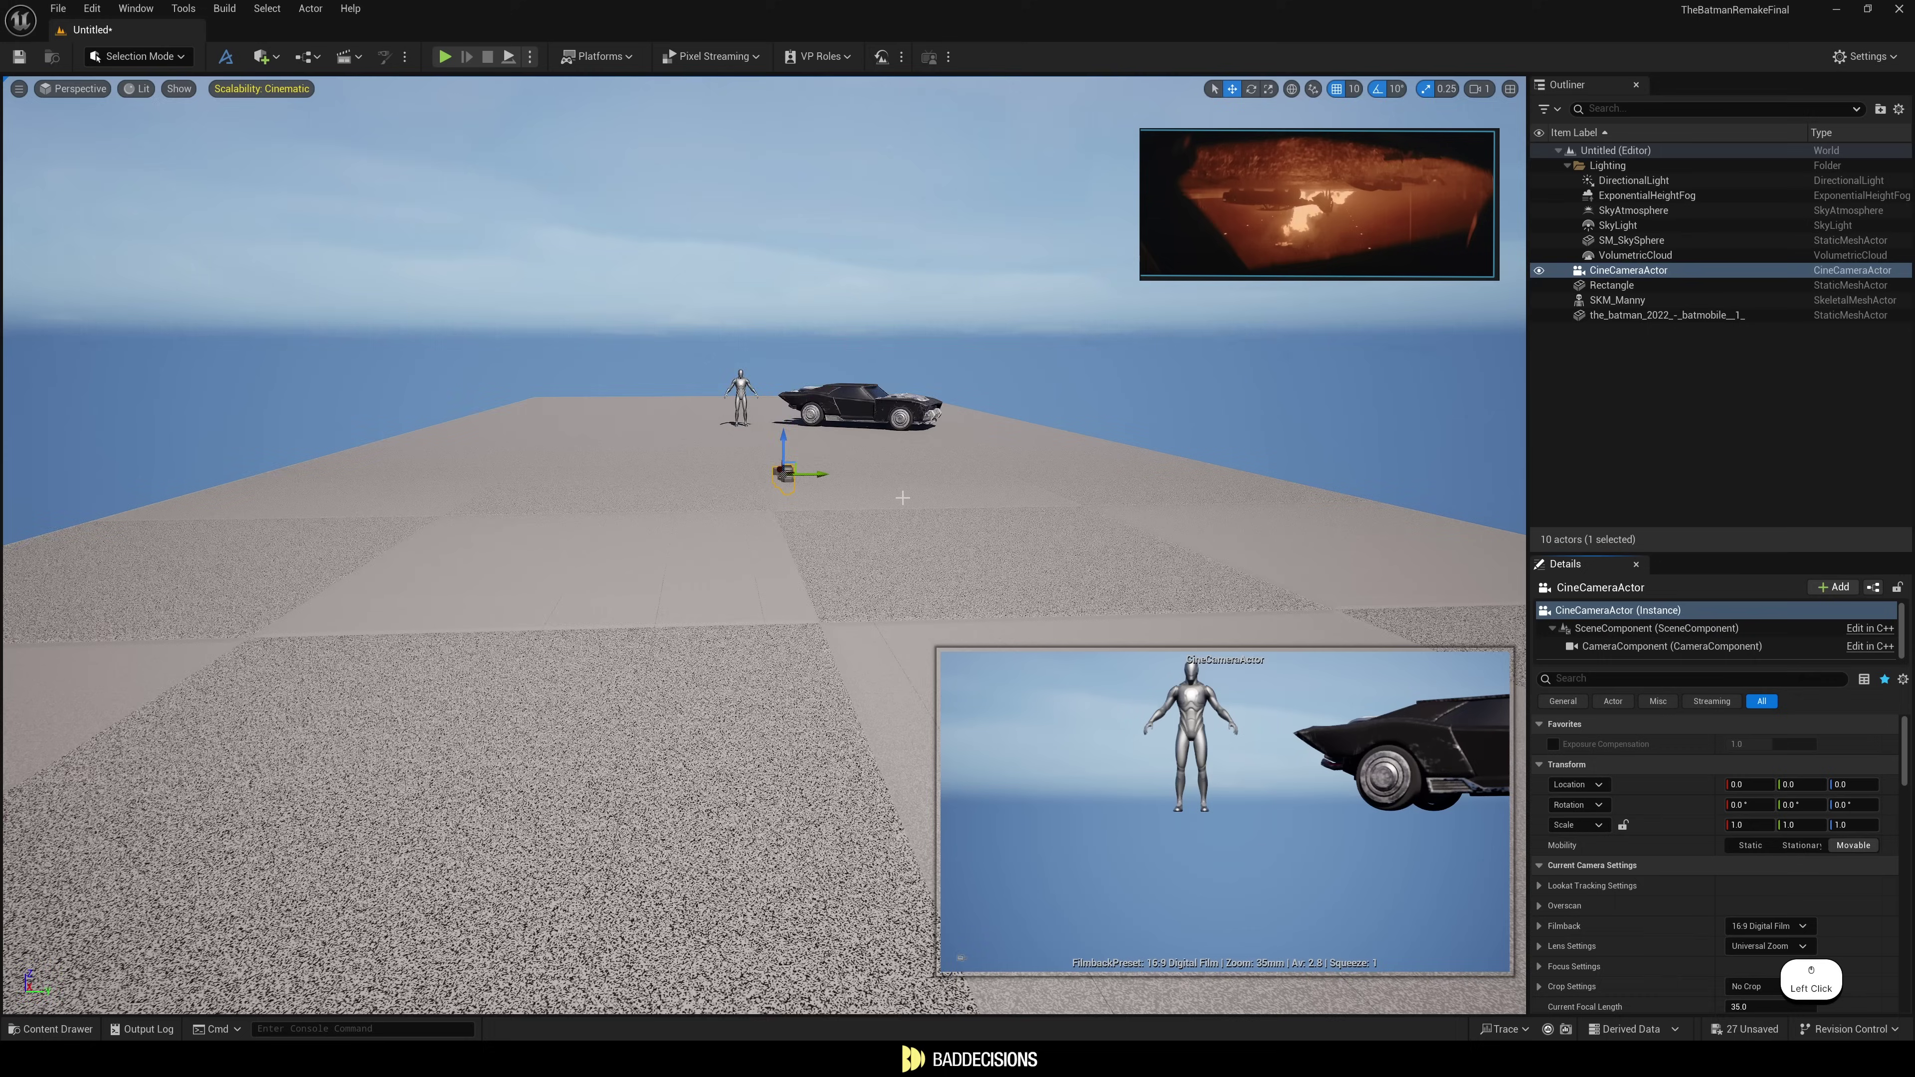
# Roll the cine camera upside down so it frames the Batmobile and mannequin inverted.
pyautogui.moveTo(906, 501); pyautogui.dragTo(950, 543, button='right')
pyautogui.press('w')
pyautogui.press('a')
pyautogui.moveTo(505, 396)
pyautogui.mouseDown(button='right')
pyautogui.moveTo(603, 423)
pyautogui.moveTo(505, 395)
pyautogui.mouseUp(button='right')
pyautogui.press('d')
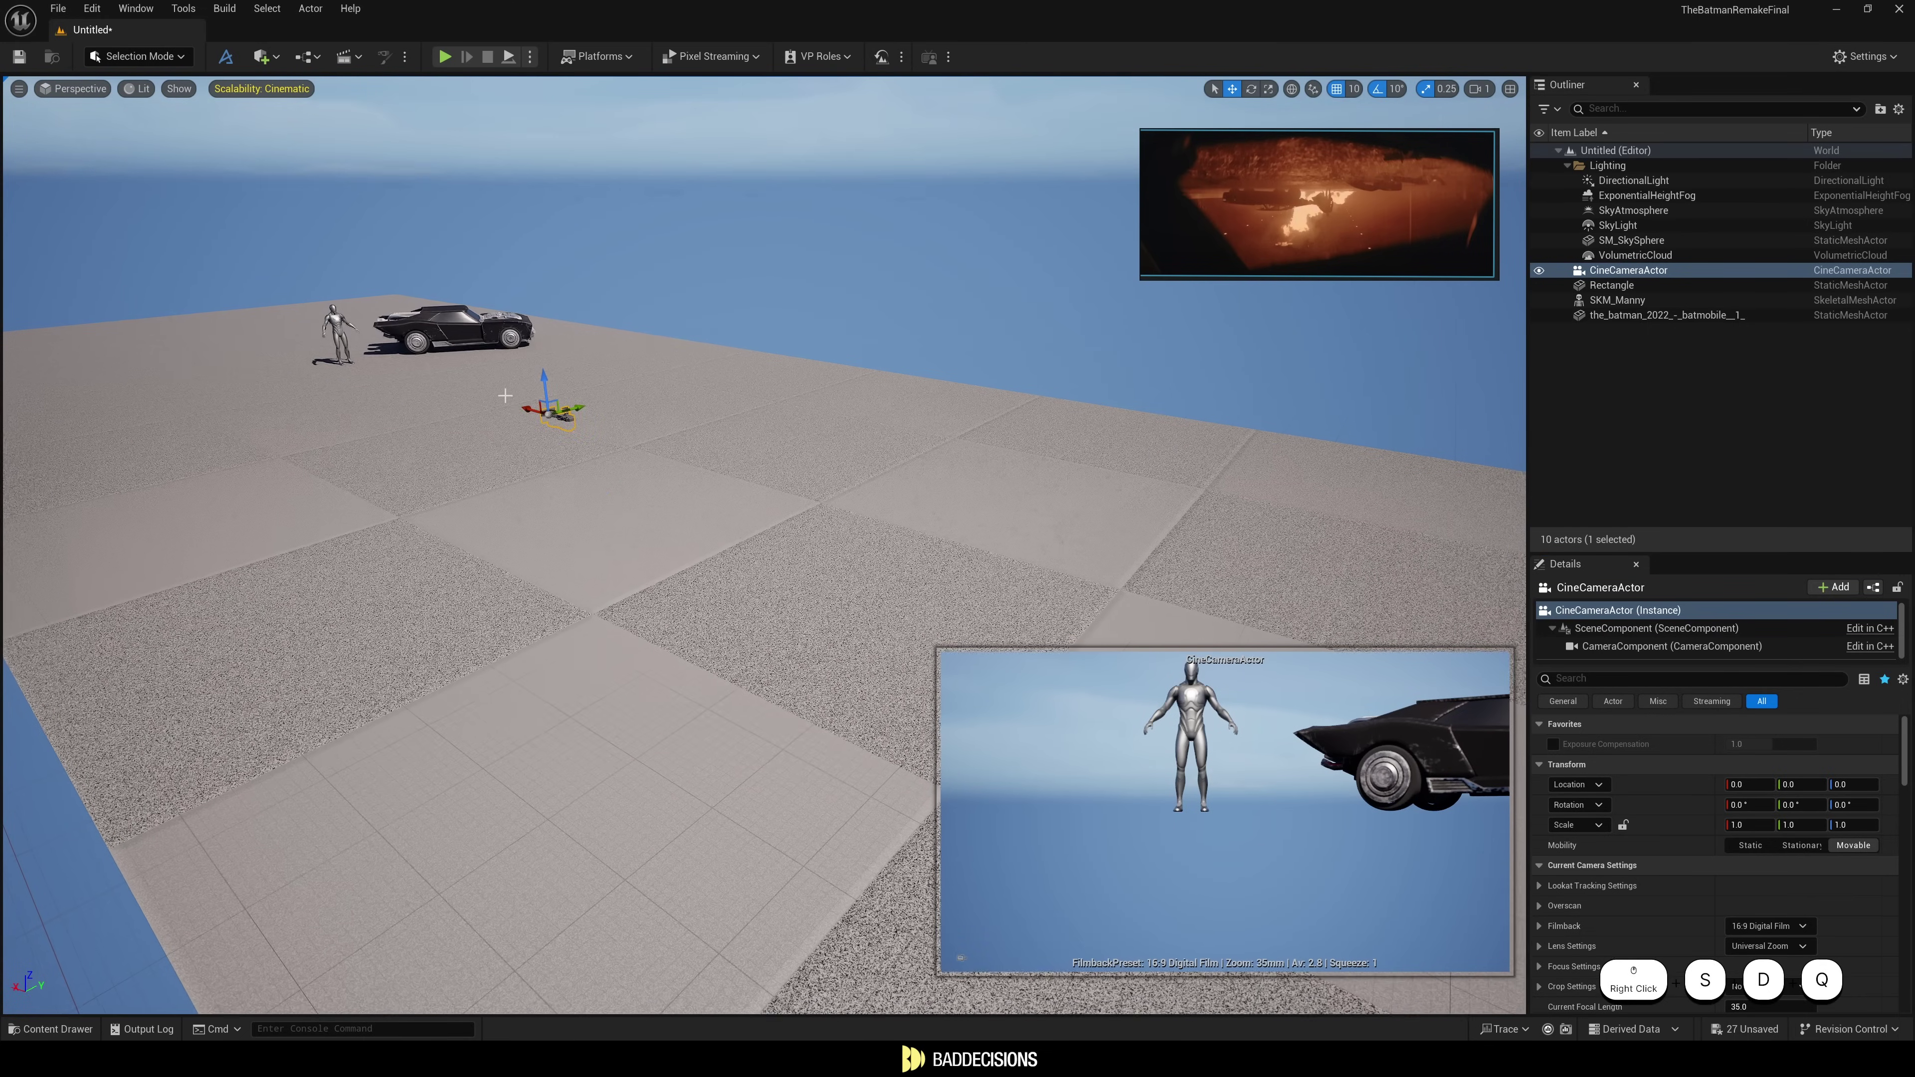
pyautogui.press('s')
pyautogui.press('d')
pyautogui.press('q')
pyautogui.moveTo(1113, 530); pyautogui.dragTo(1114, 530, button='right')
pyautogui.press('e')
pyautogui.moveTo(797, 483); pyautogui.dragTo(800, 407)
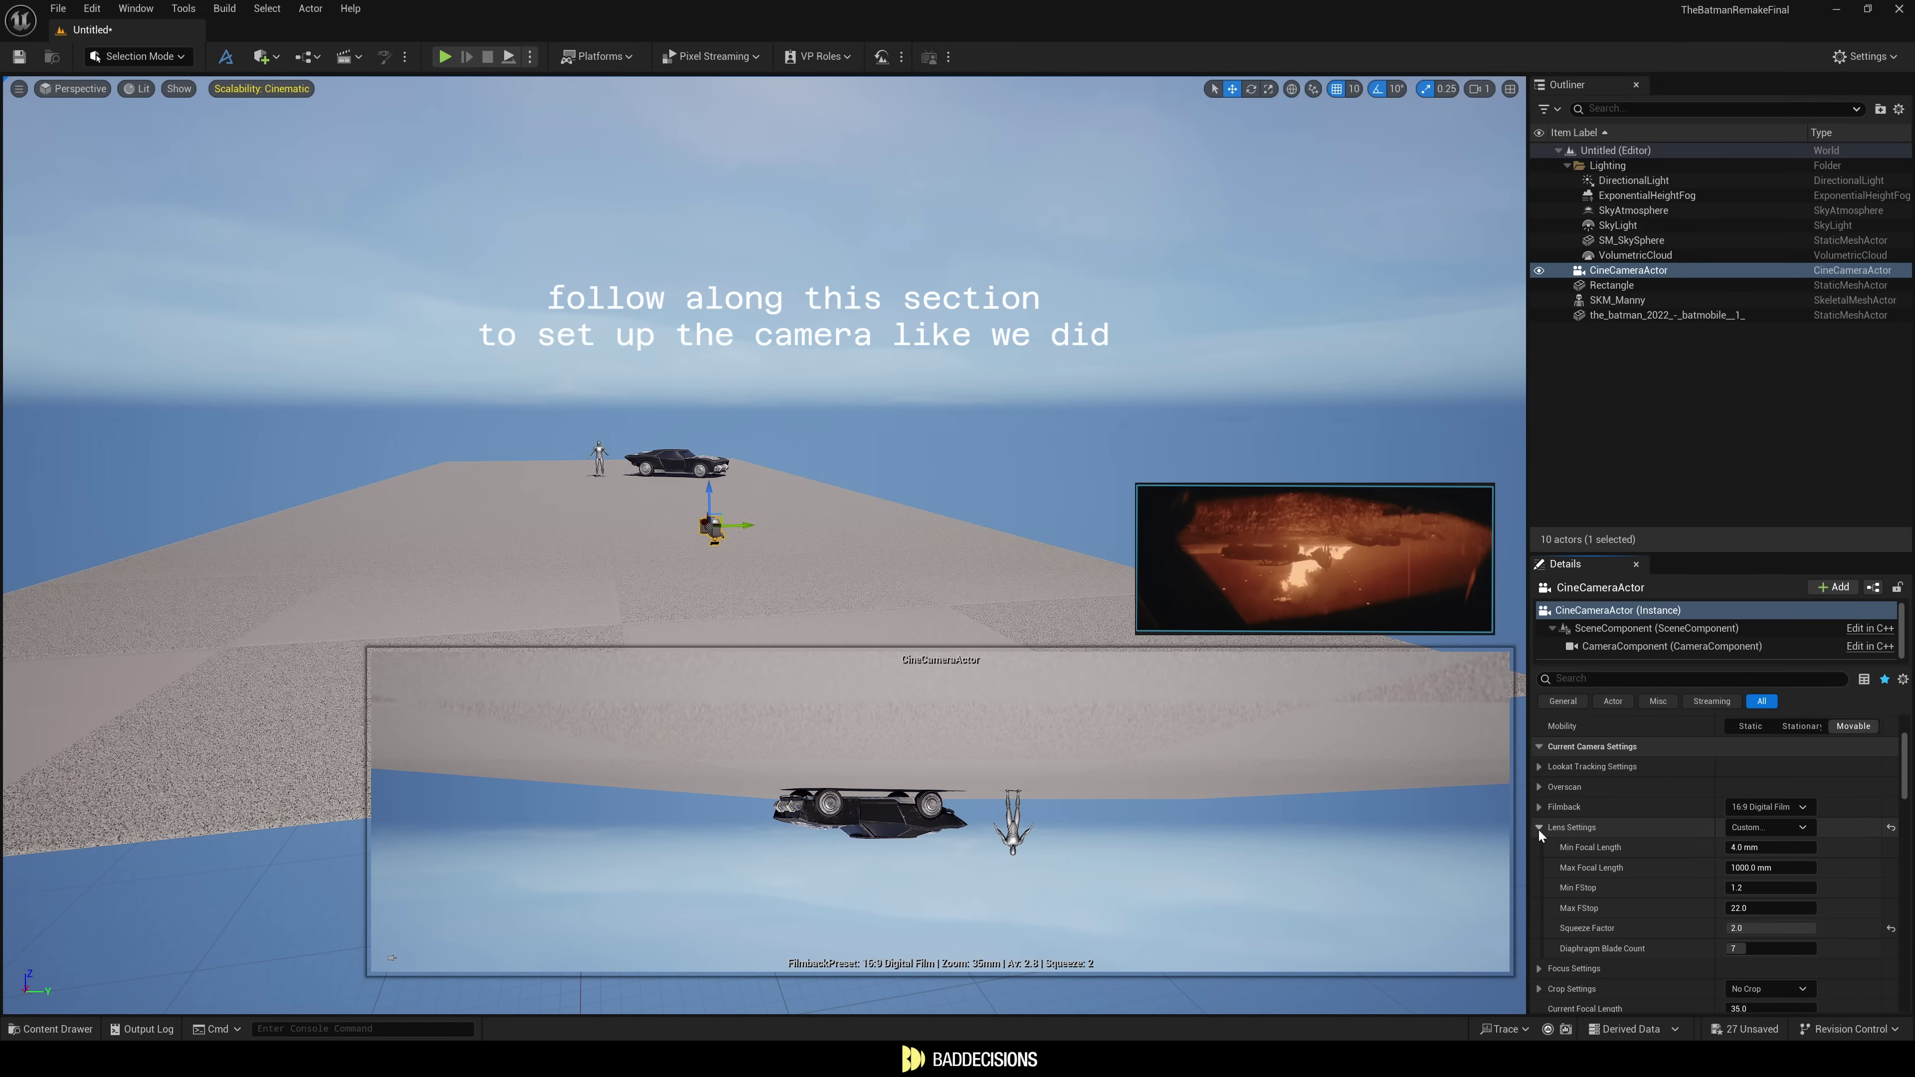
# Set the cine camera's filmback sensor height to about 18.58 mm and look through the camera.
pyautogui.click(1552, 831)
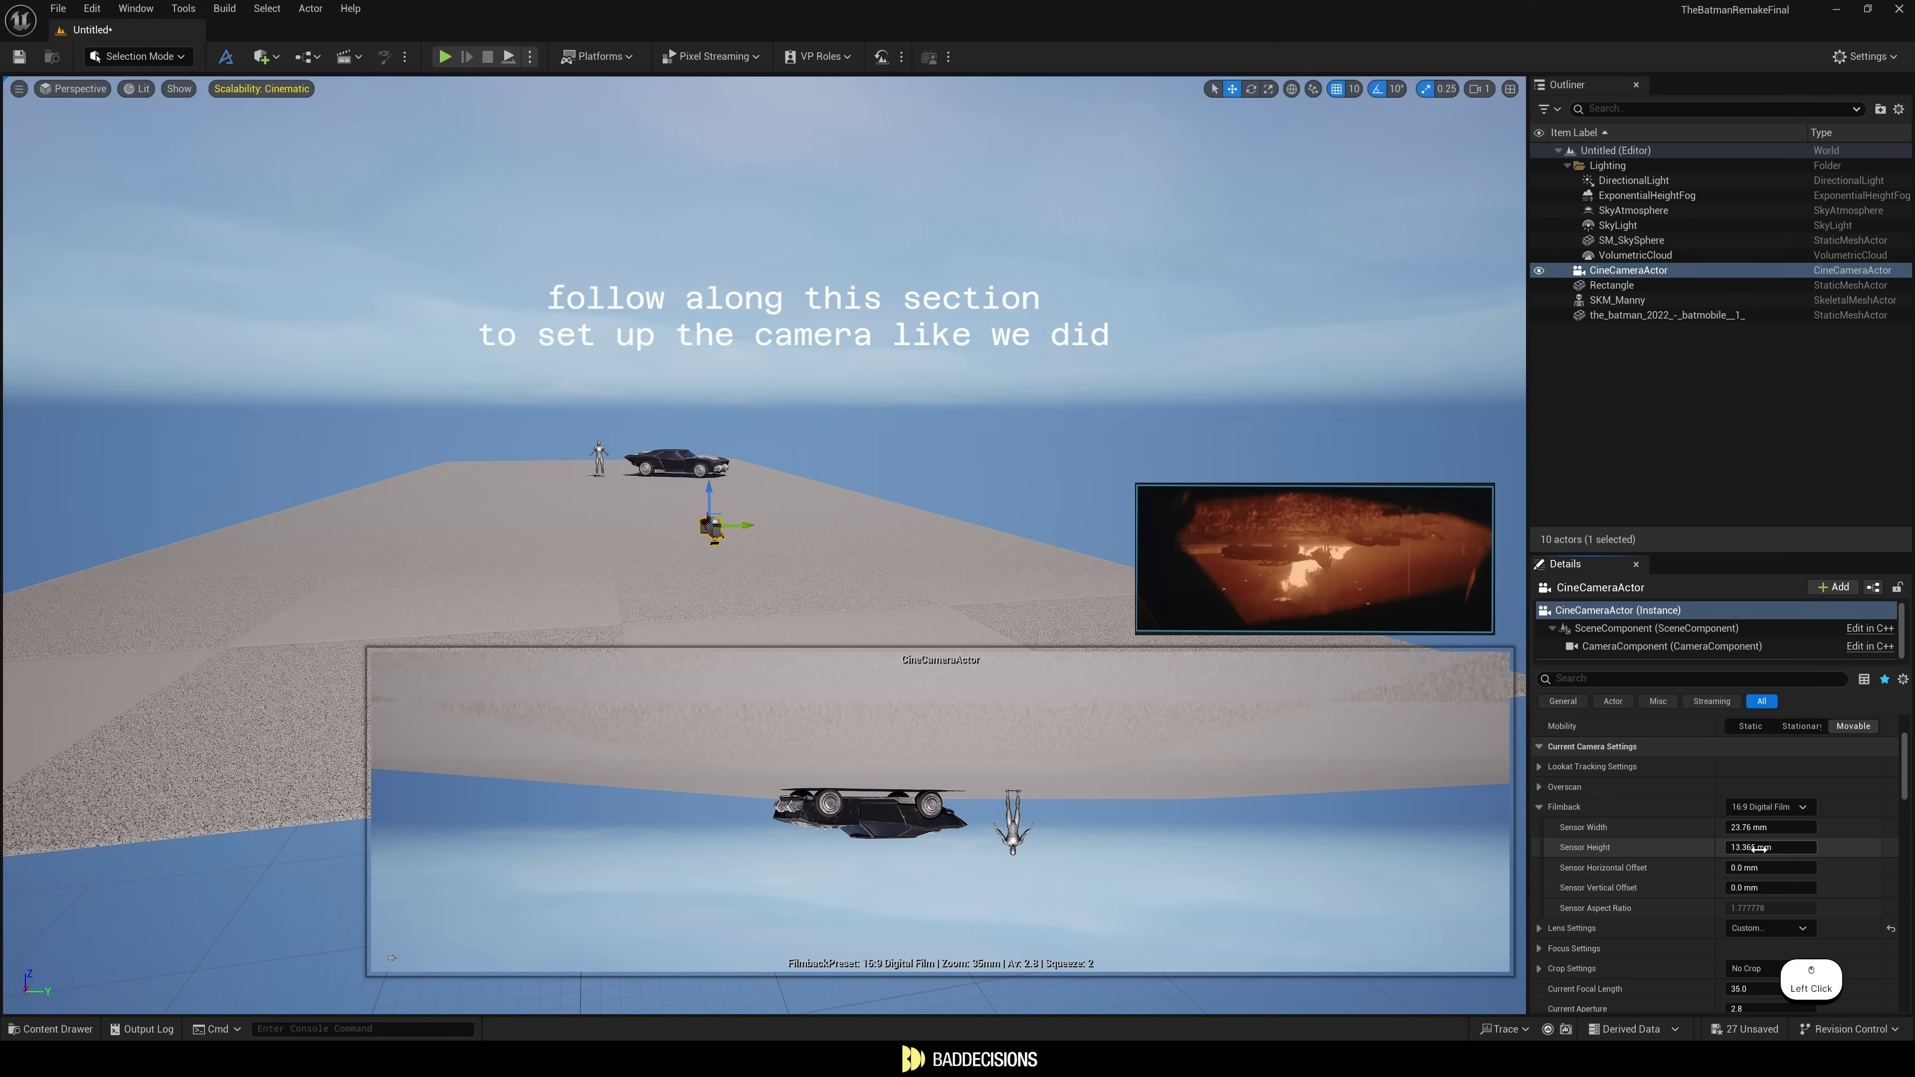
pyautogui.moveTo(1770, 848); pyautogui.dragTo(1809, 848)
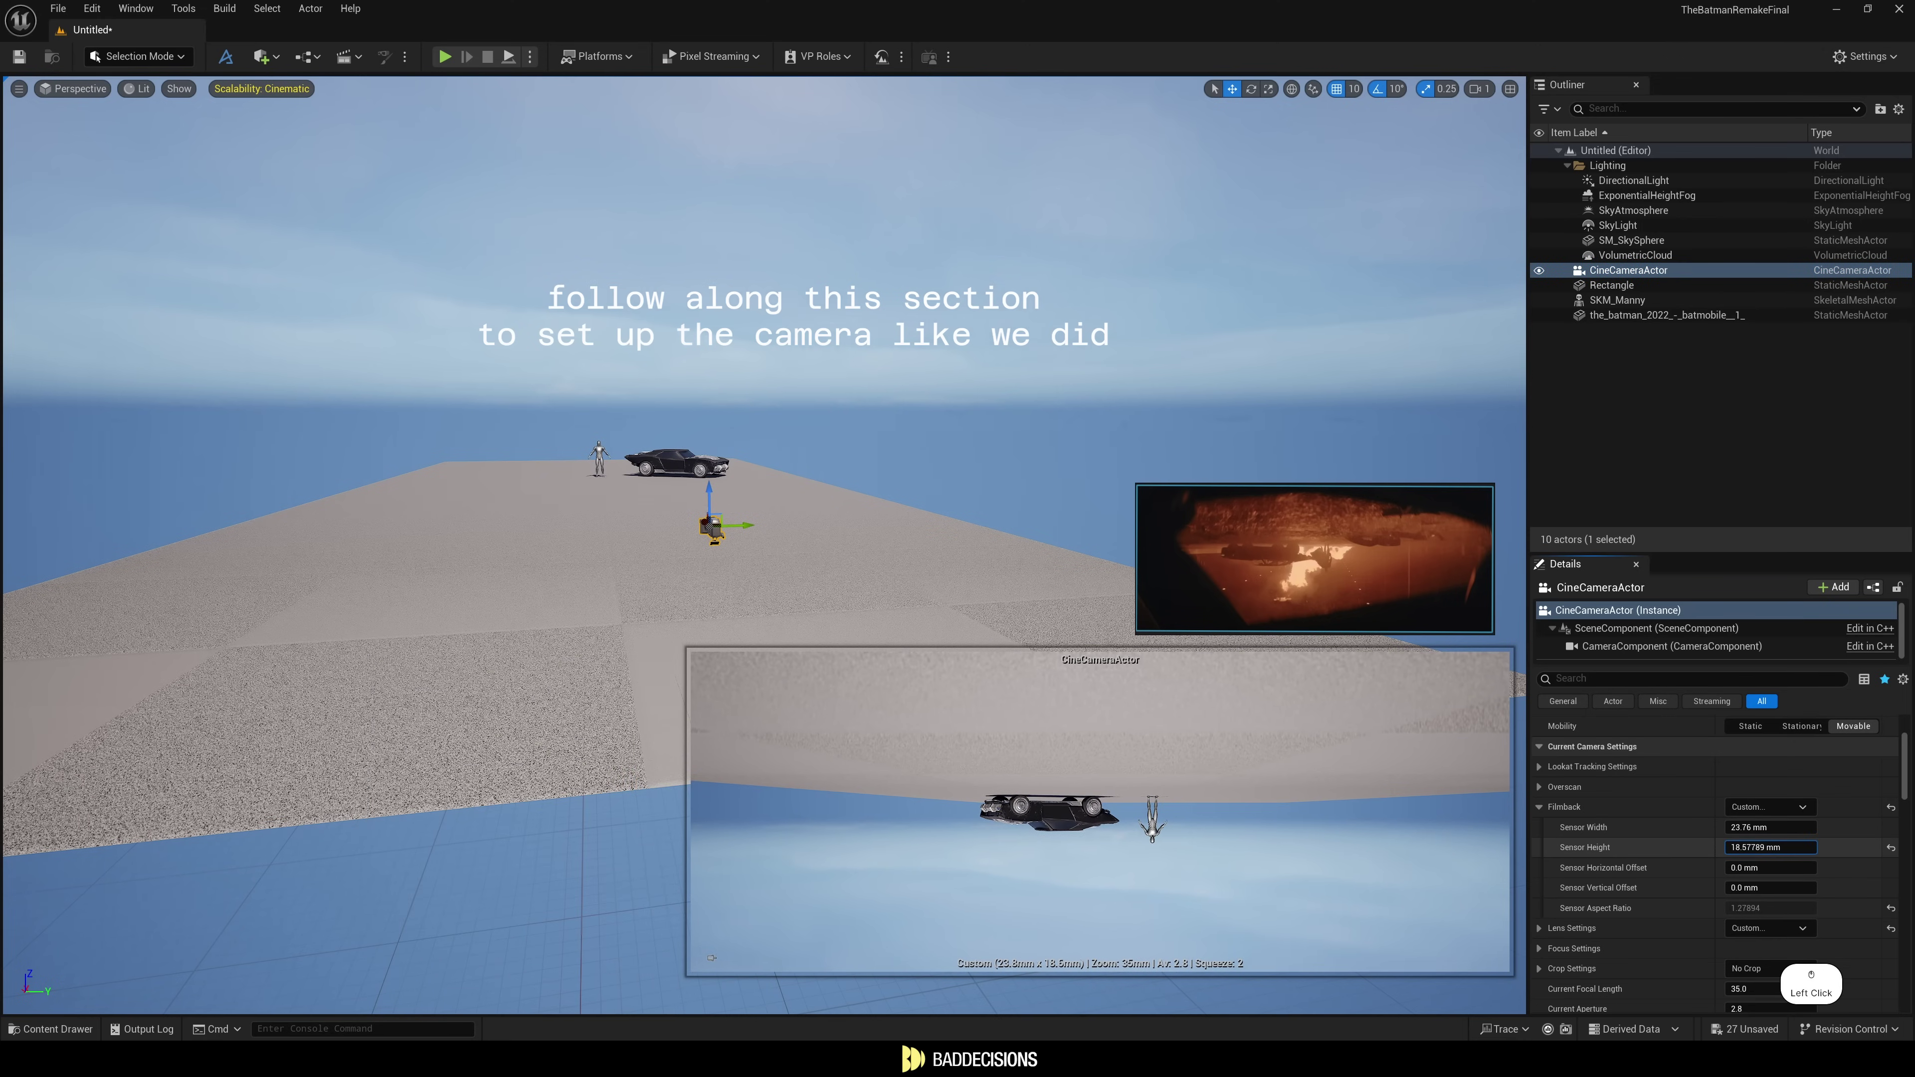
pyautogui.click(74, 89)
pyautogui.click(113, 276)
pyautogui.moveTo(1351, 571); pyautogui.dragTo(793, 187, button='right')
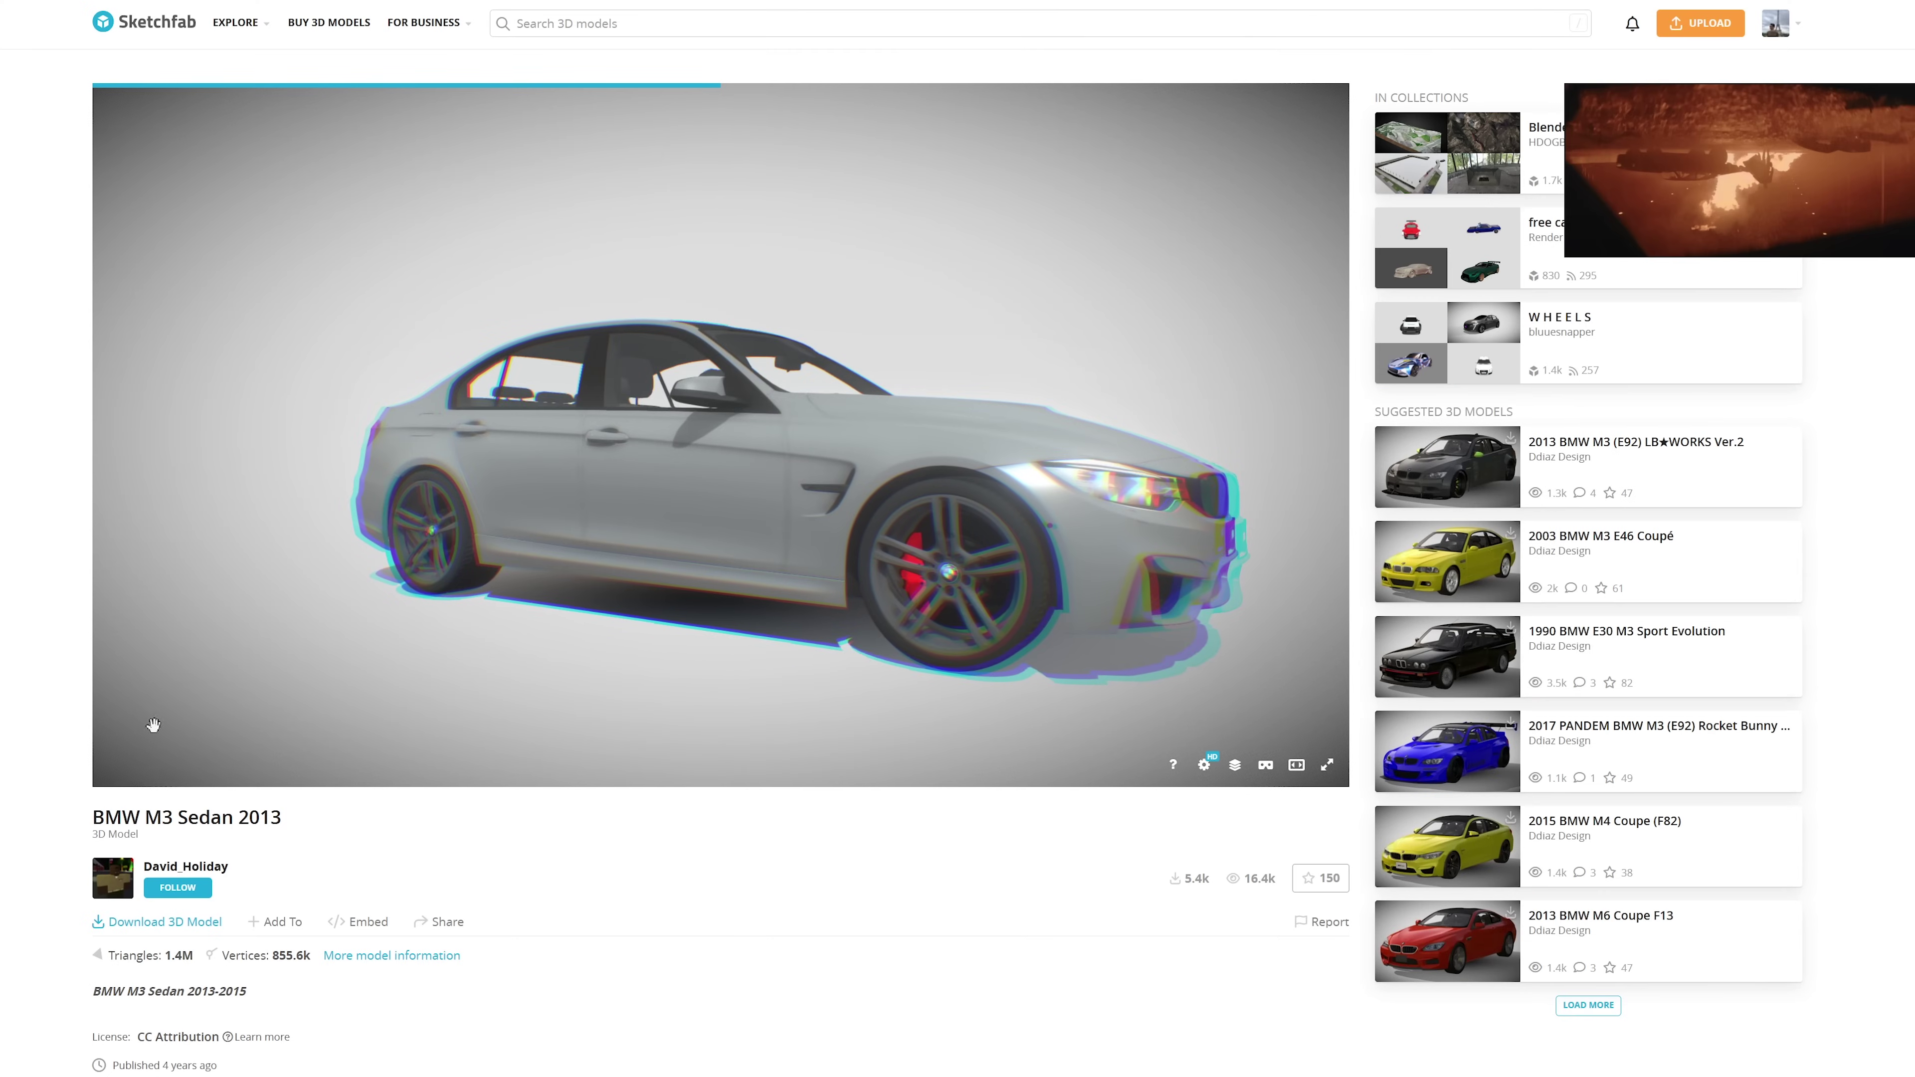
# Inspect the BMW M3 Sedan 2013 model on Sketchfab and download it.
pyautogui.moveTo(1085, 504); pyautogui.dragTo(898, 518)
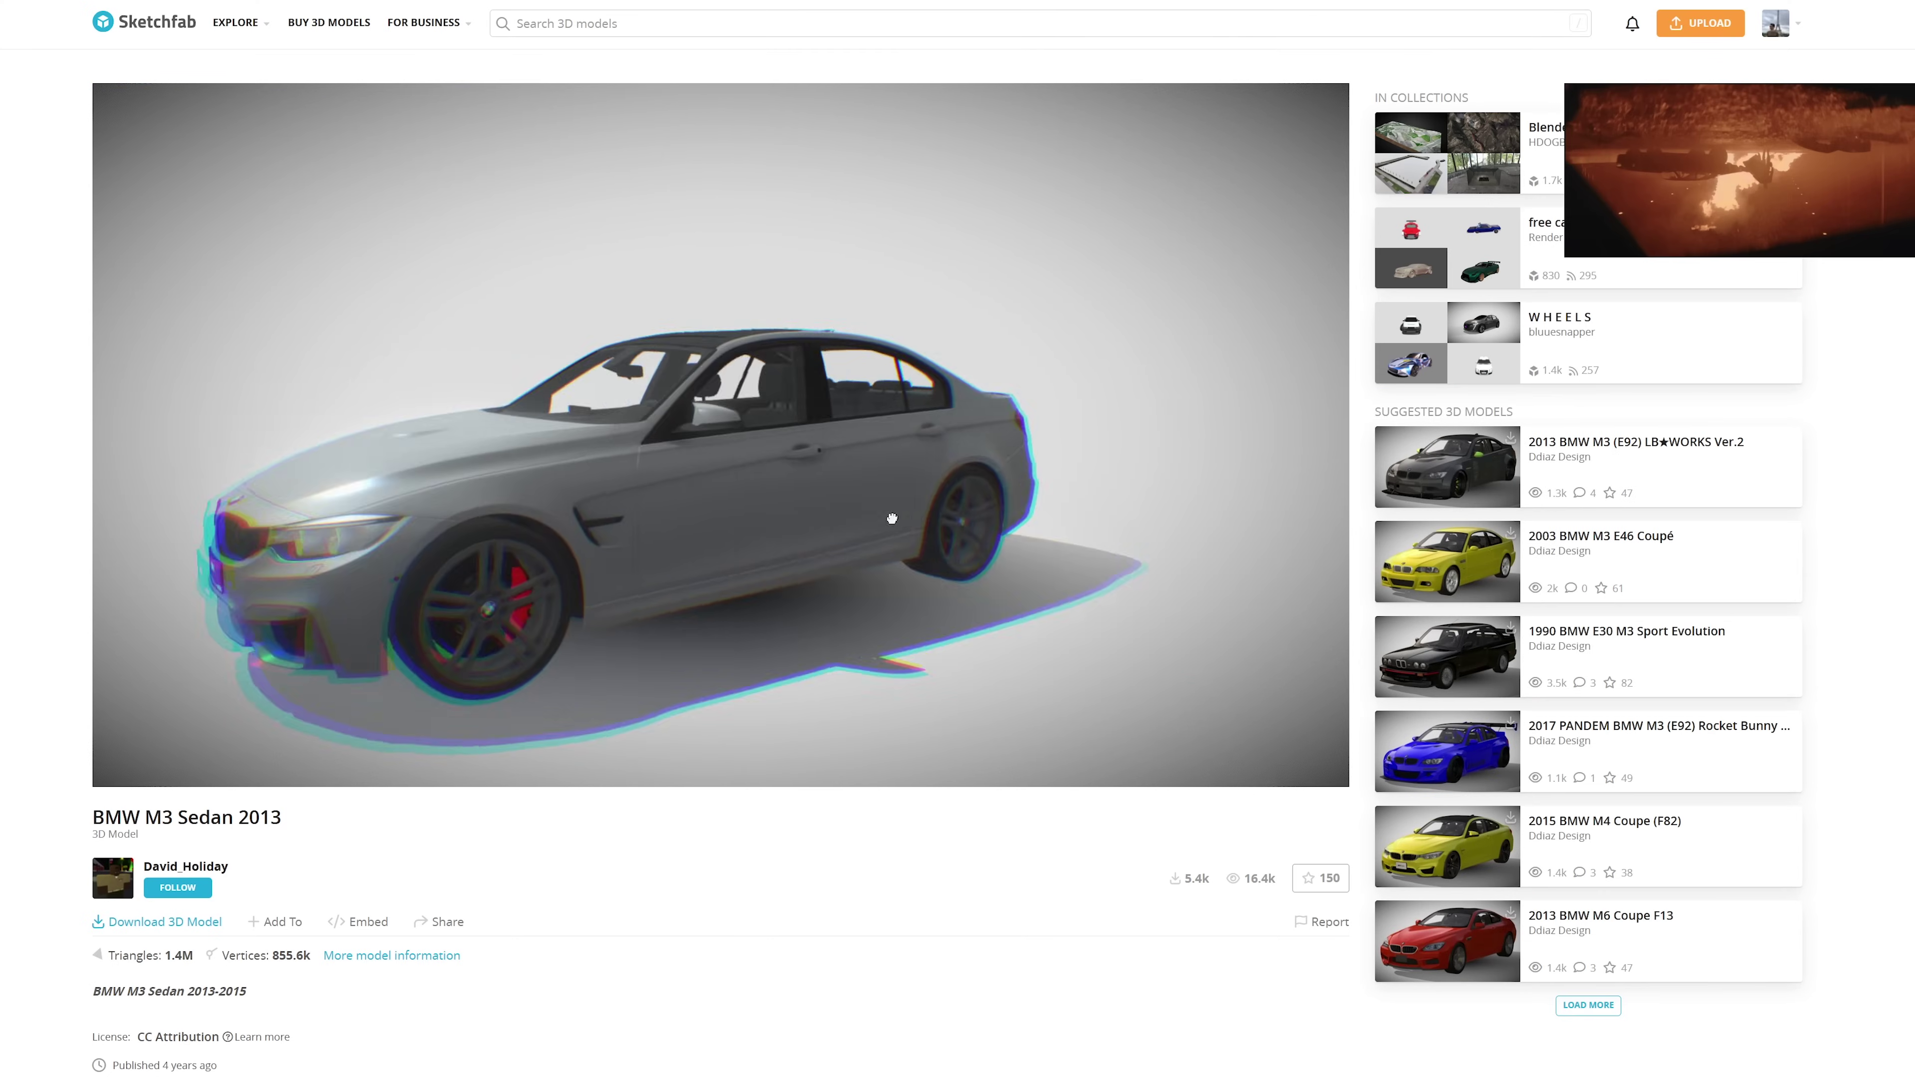
pyautogui.click(165, 922)
pyautogui.click(1069, 793)
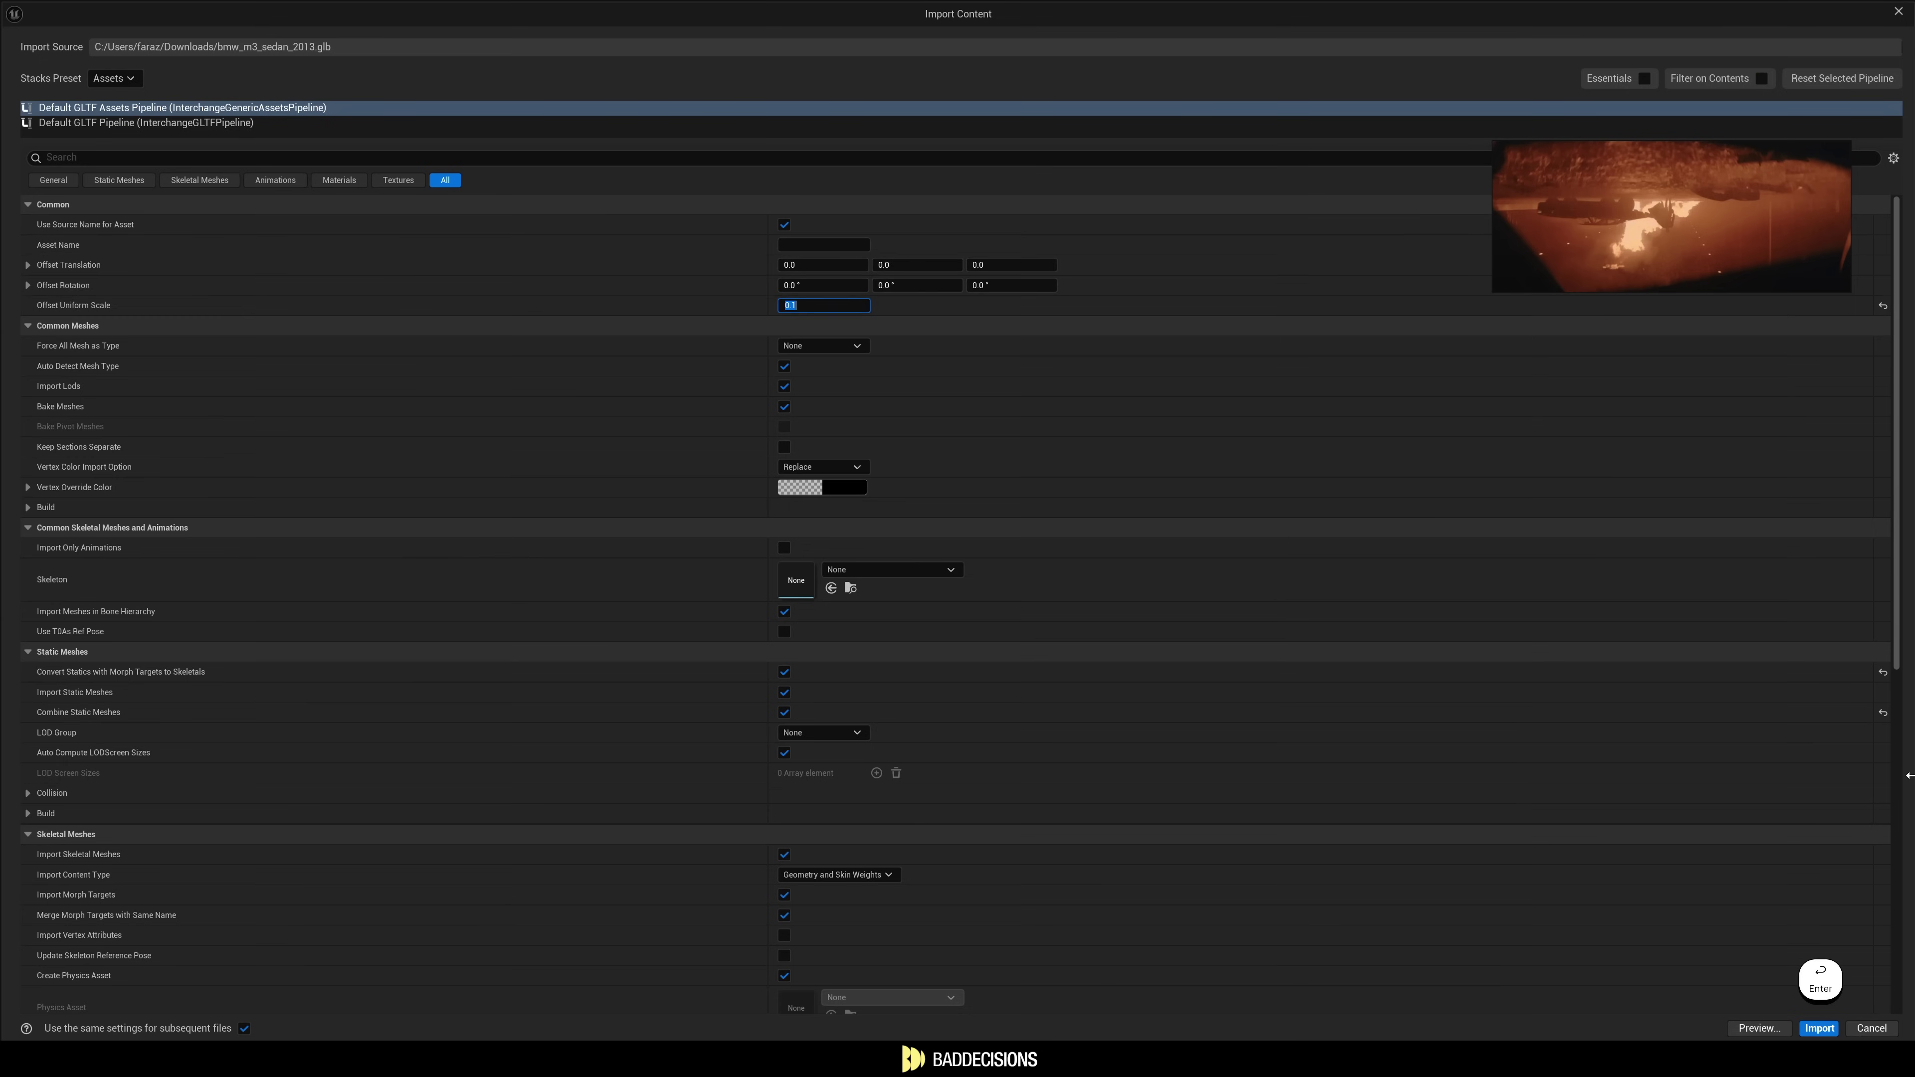
# Import the BMW sedan GLB file and place its mesh in the scene at a smaller uniform scale.
pyautogui.click(1819, 1028)
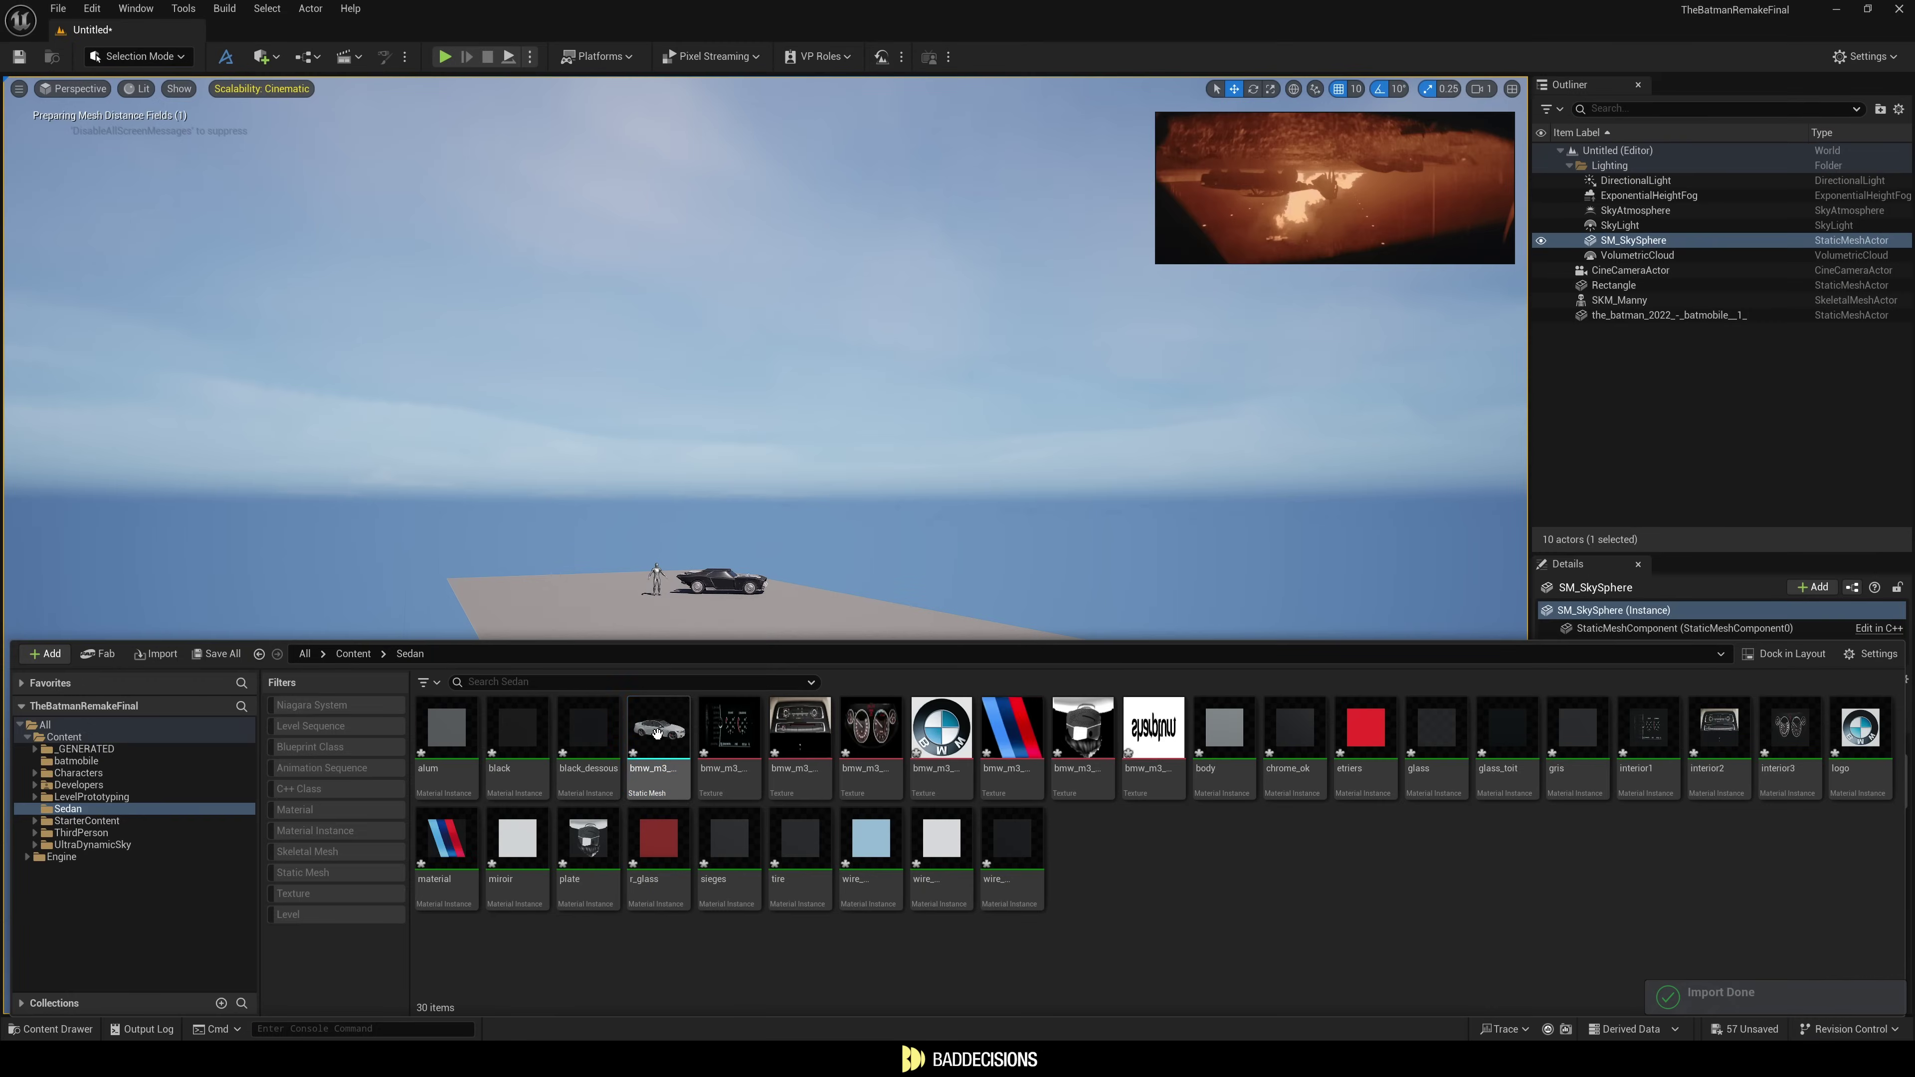
pyautogui.moveTo(658, 729); pyautogui.dragTo(845, 434)
pyautogui.moveTo(844, 434); pyautogui.dragTo(1007, 355)
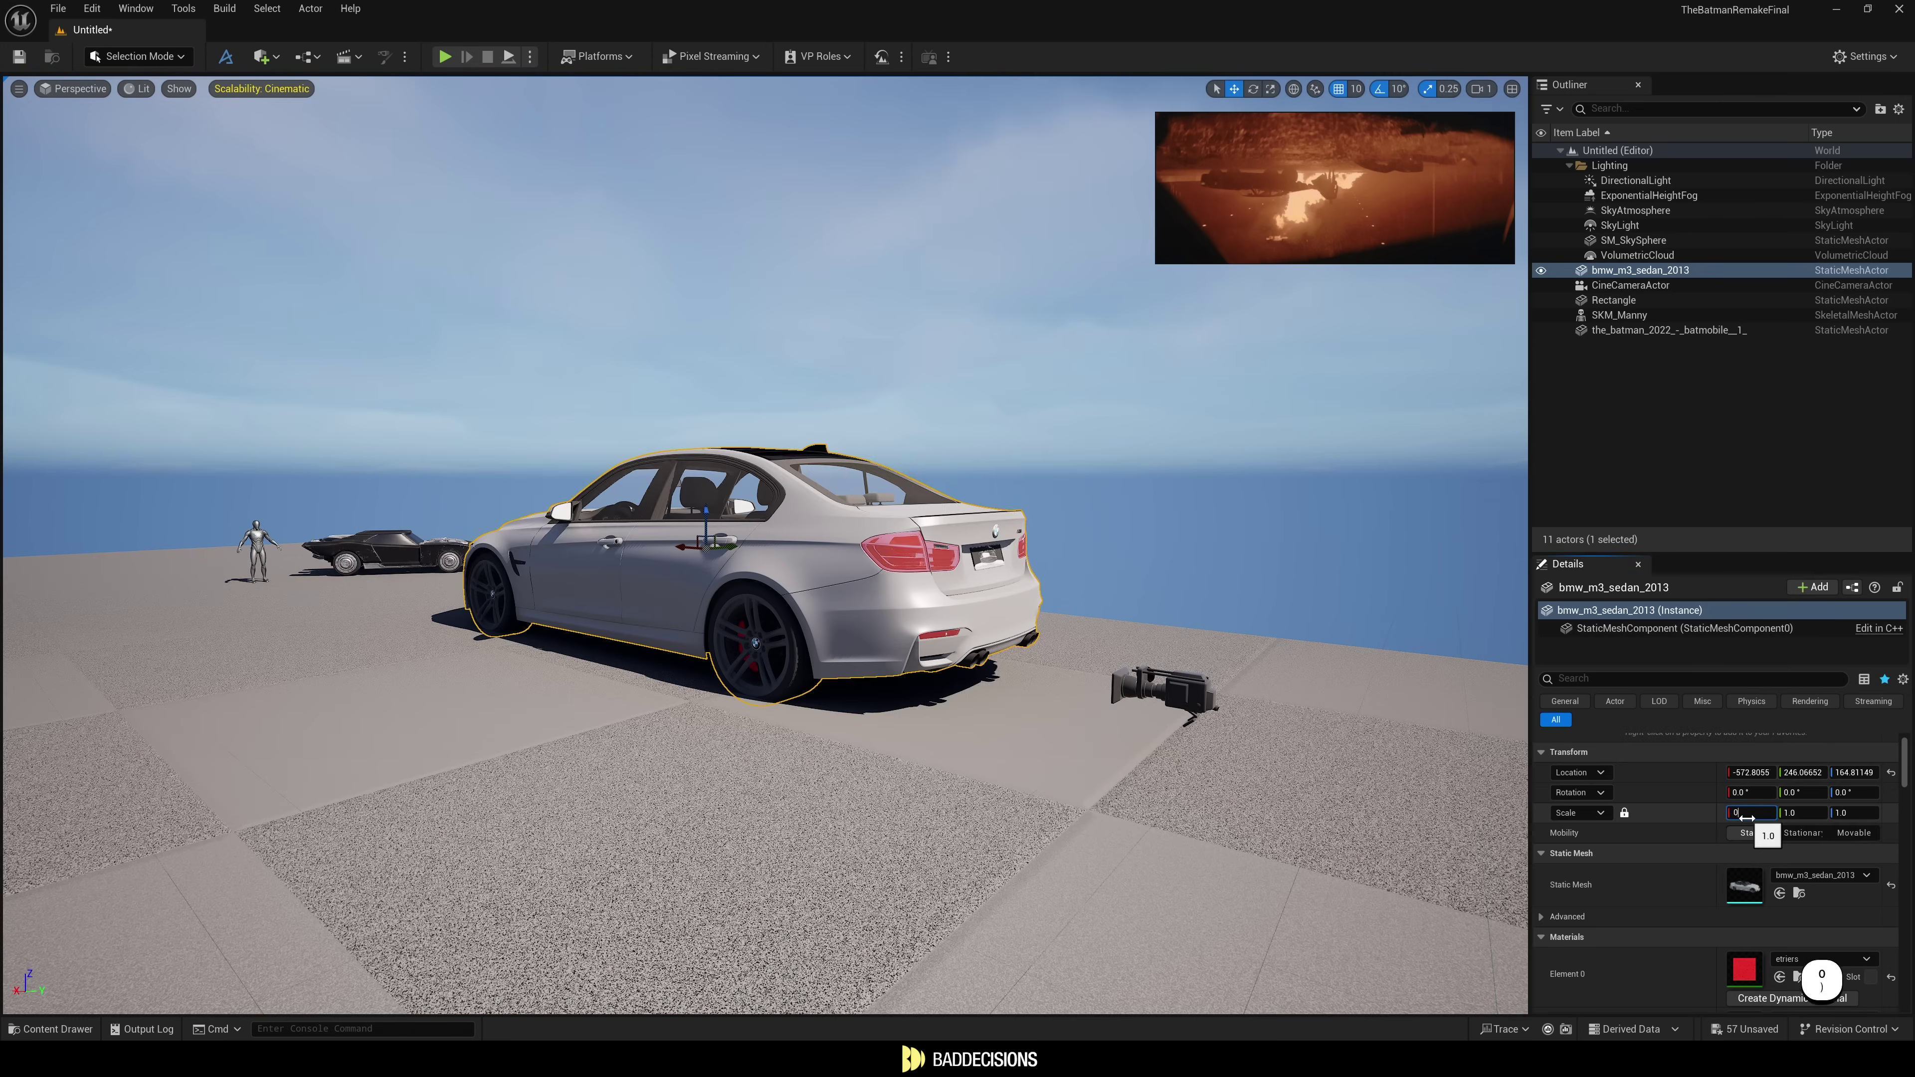
pyautogui.press('Return')
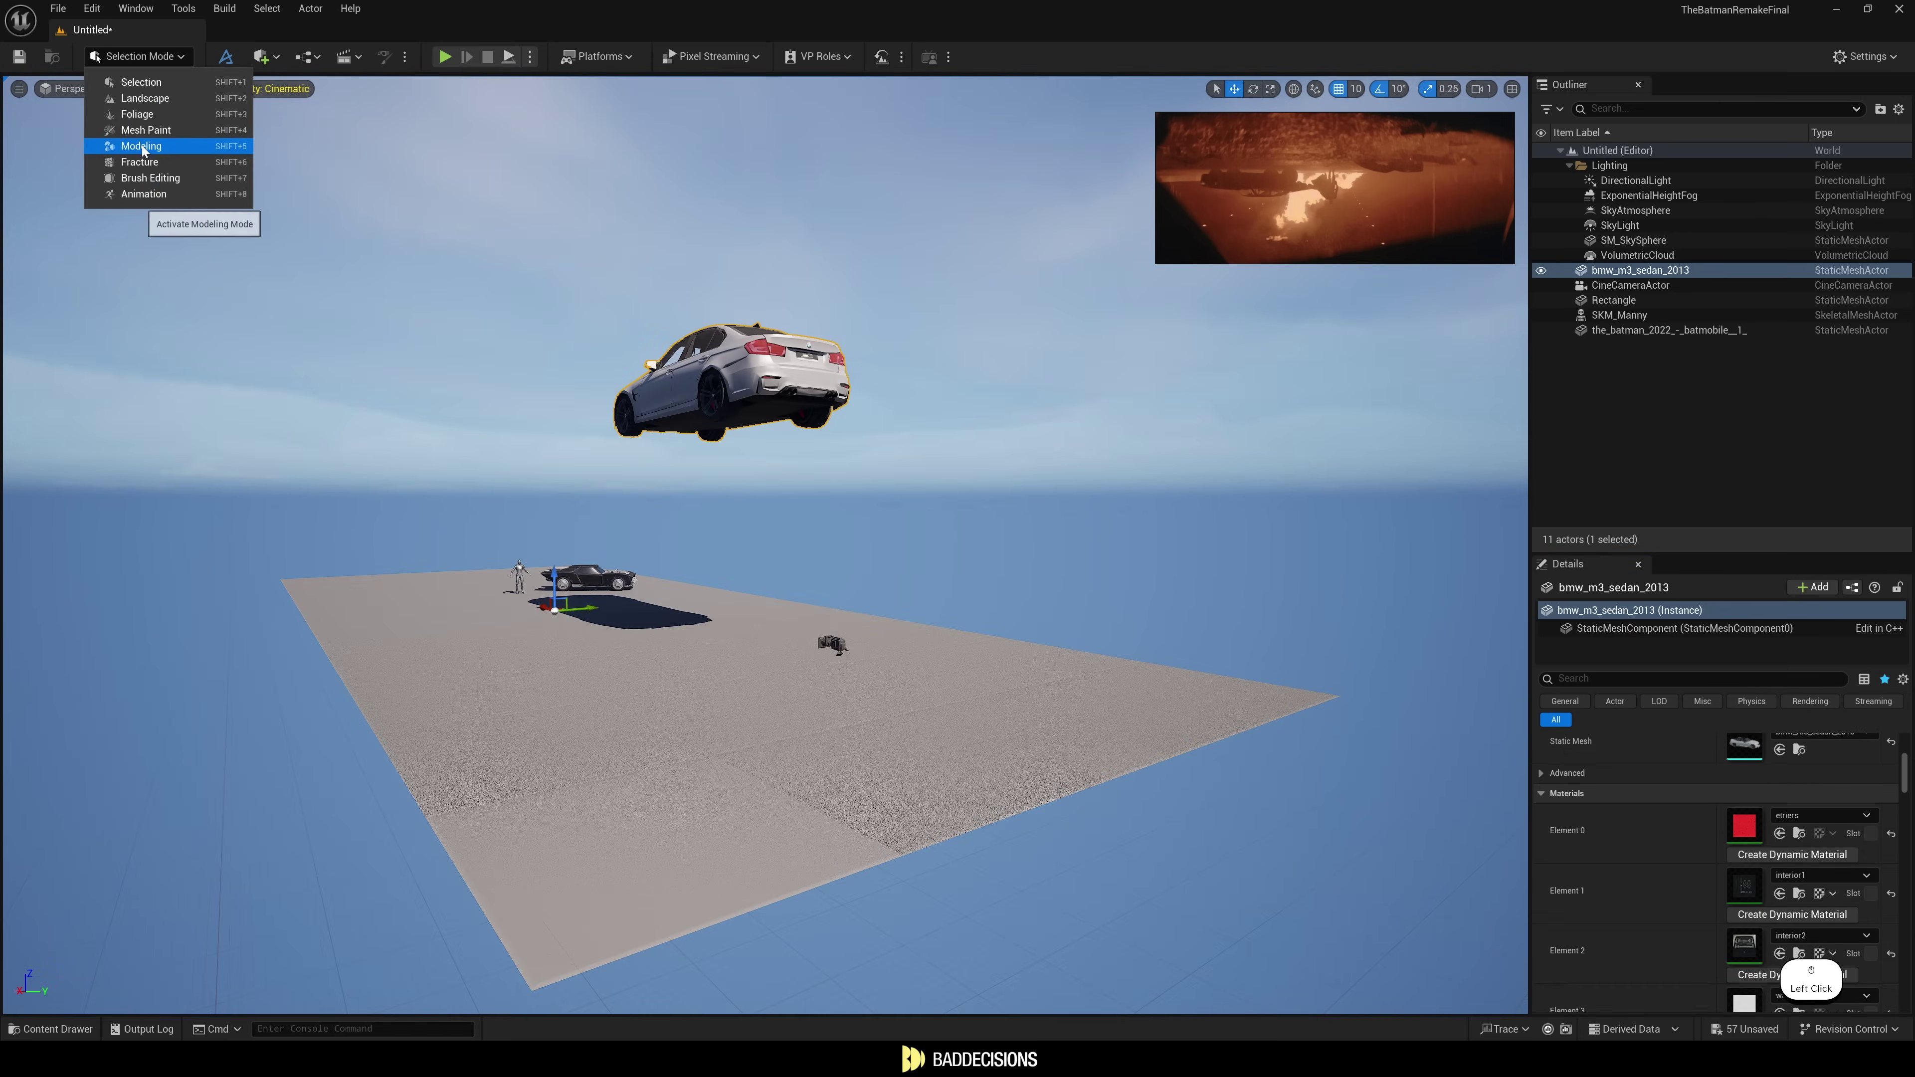
# Recentre the sedan's pivot with Edit Pivot and roll the car upside down.
pyautogui.click(142, 146)
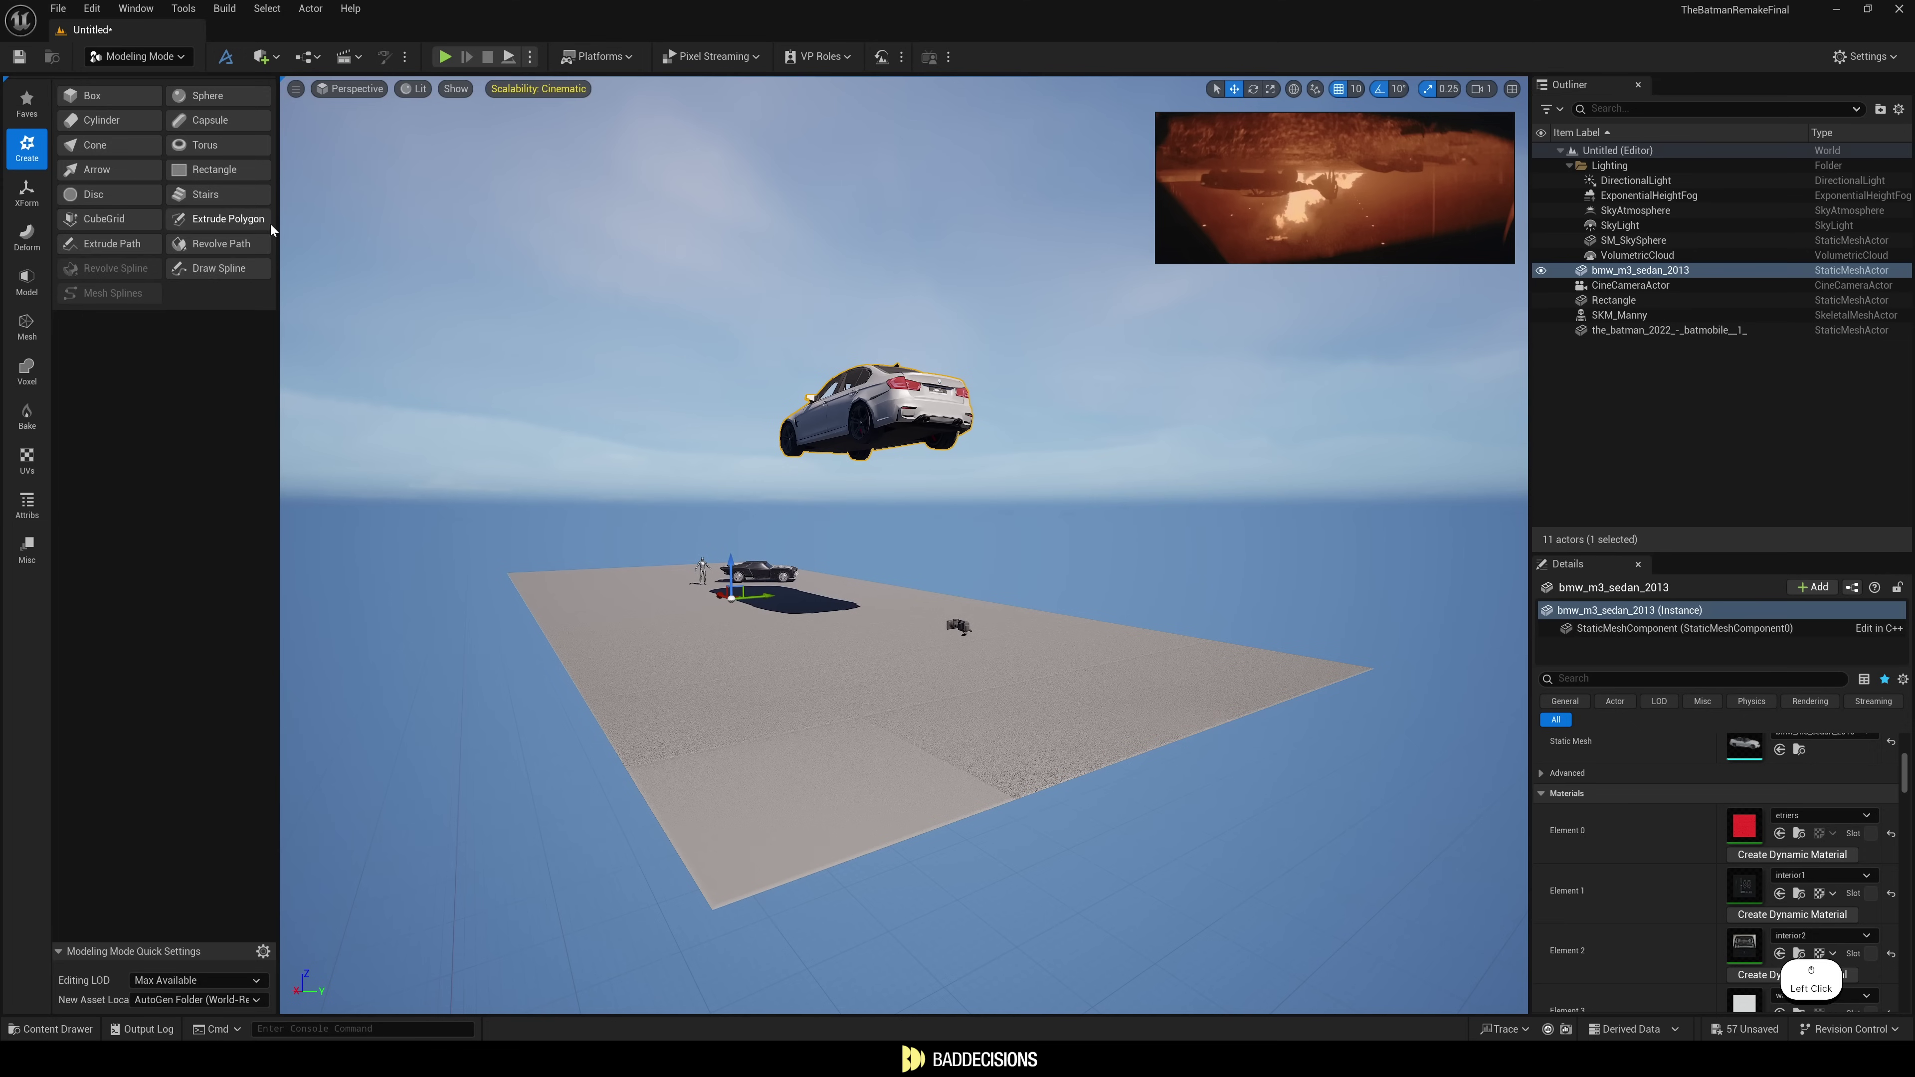
pyautogui.click(114, 147)
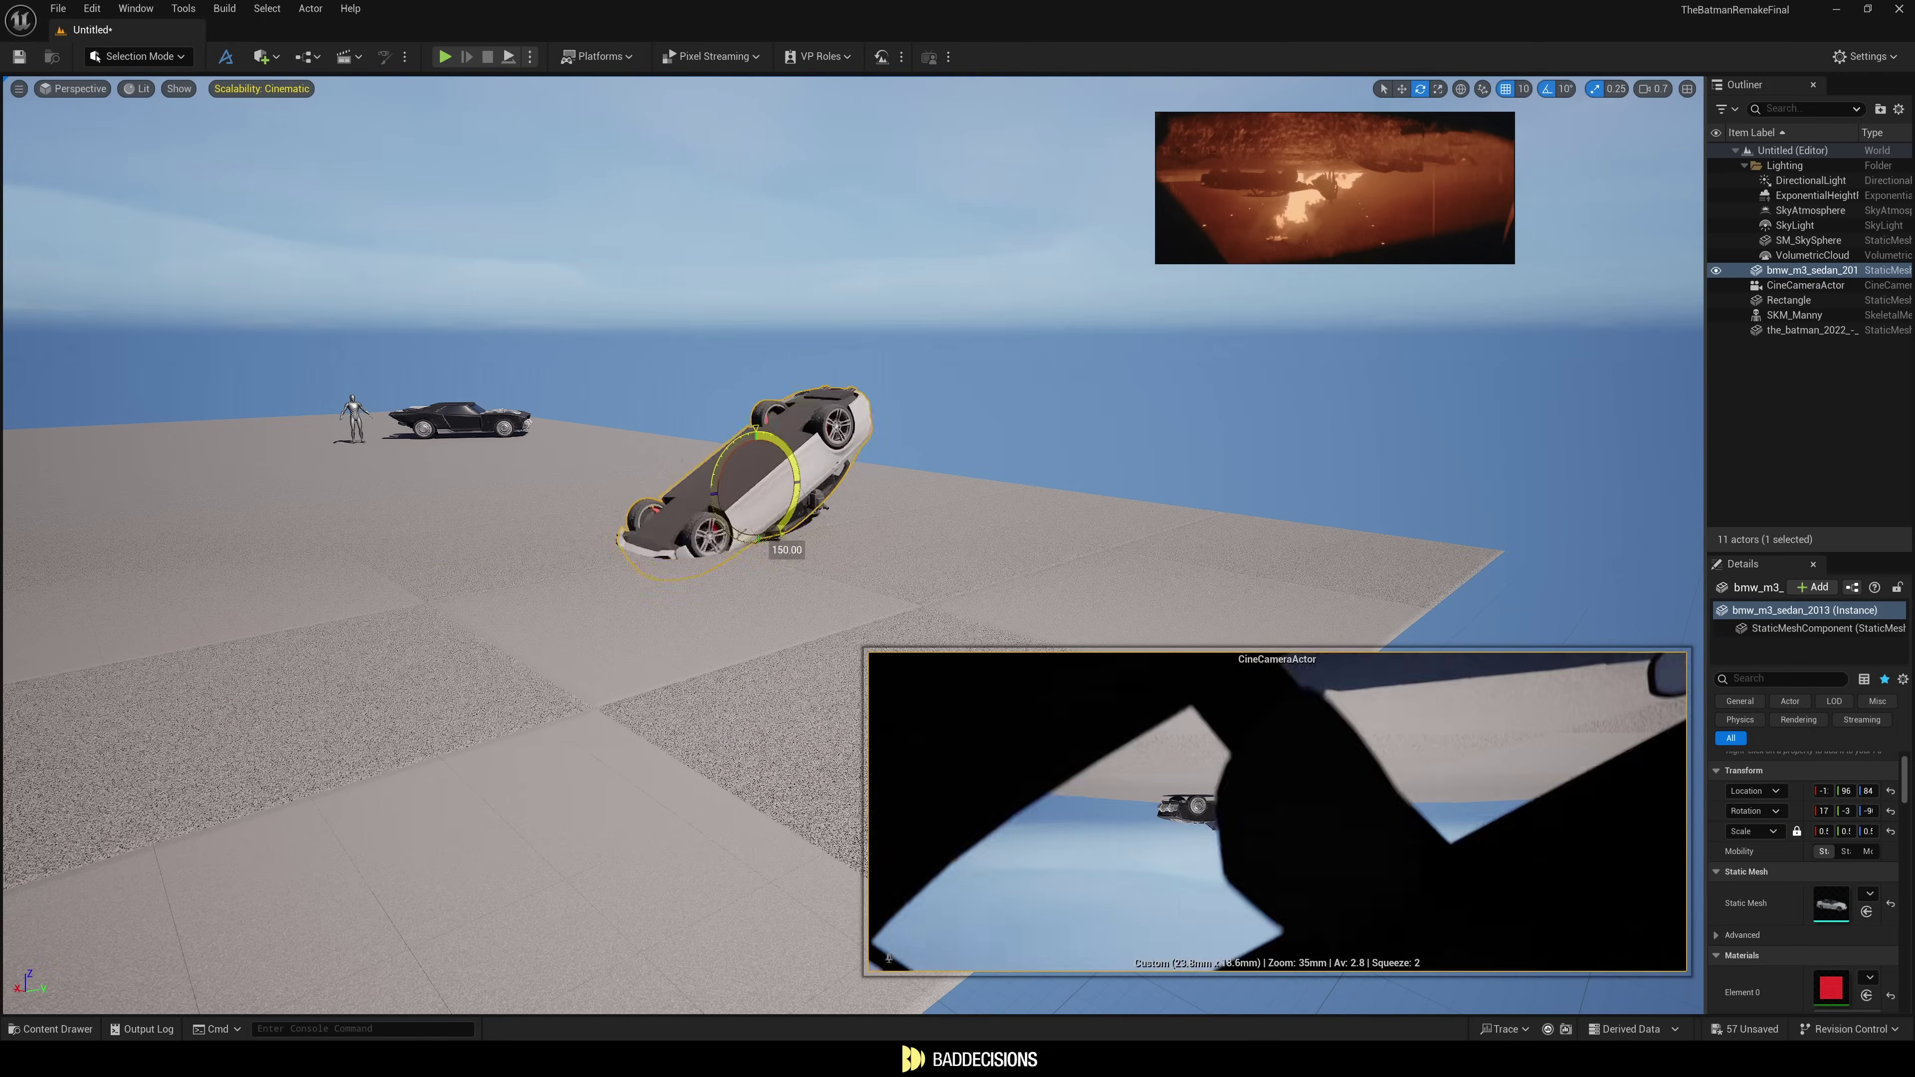
pyautogui.moveTo(791, 453); pyautogui.dragTo(762, 556)
# Move the overturned sedan around the cine camera so the camera looks out from inside the car.
pyautogui.moveTo(762, 556); pyautogui.dragTo(747, 535, button='right')
pyautogui.press('w')
pyautogui.press('w')
pyautogui.moveTo(893, 389); pyautogui.dragTo(628, 330)
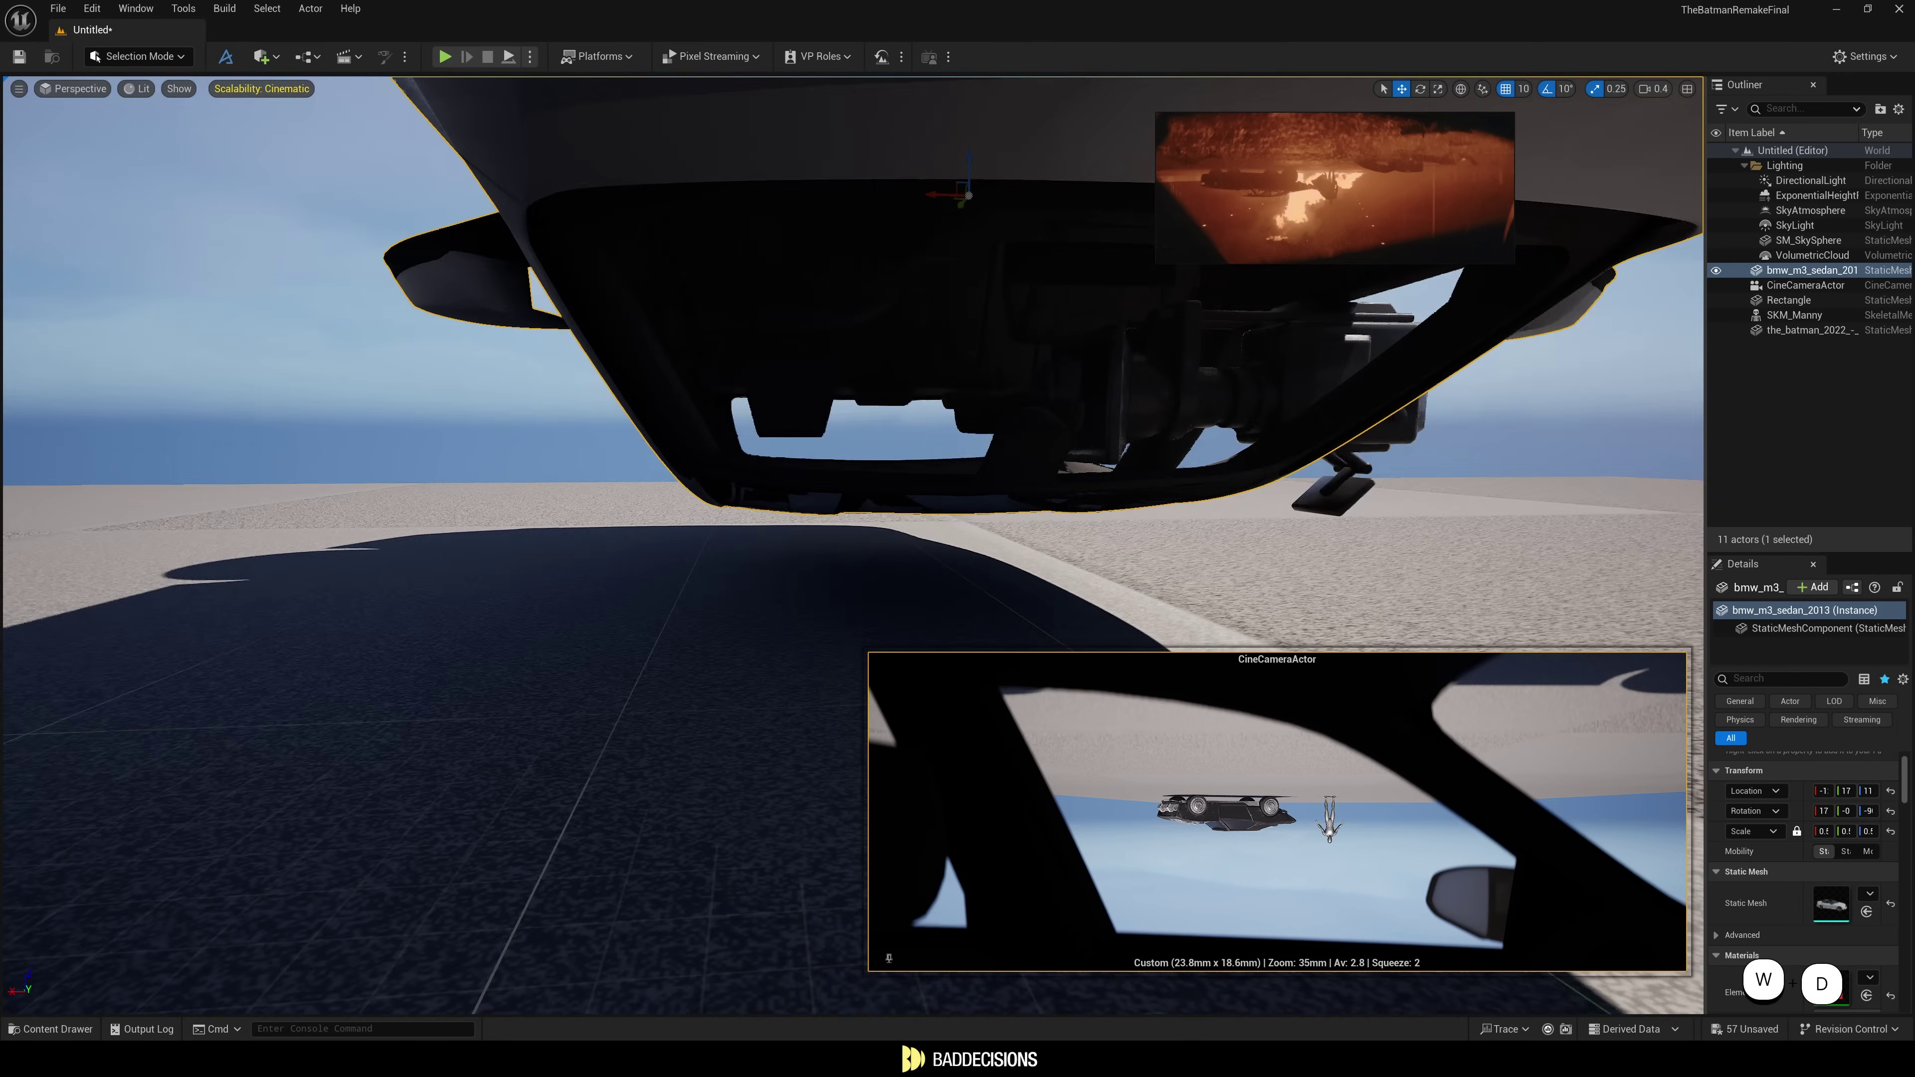
# Turn off rotation snapping and fine-tune the sedan's rotation and position until its window frames the Batmobile and mannequin.
pyautogui.moveTo(818, 456); pyautogui.dragTo(817, 456, button='right')
pyautogui.press('r')
pyautogui.click(817, 456)
pyautogui.moveTo(817, 456)
pyautogui.mouseDown()
pyautogui.moveTo(816, 413)
pyautogui.moveTo(785, 473)
pyautogui.moveTo(817, 461)
pyautogui.moveTo(816, 439)
pyautogui.moveTo(816, 468)
pyautogui.mouseUp()
pyautogui.press('w')
pyautogui.press('e')
pyautogui.click(1547, 89)
pyautogui.press('r')
pyautogui.press('w')
pyautogui.press('e')
pyautogui.press('w')
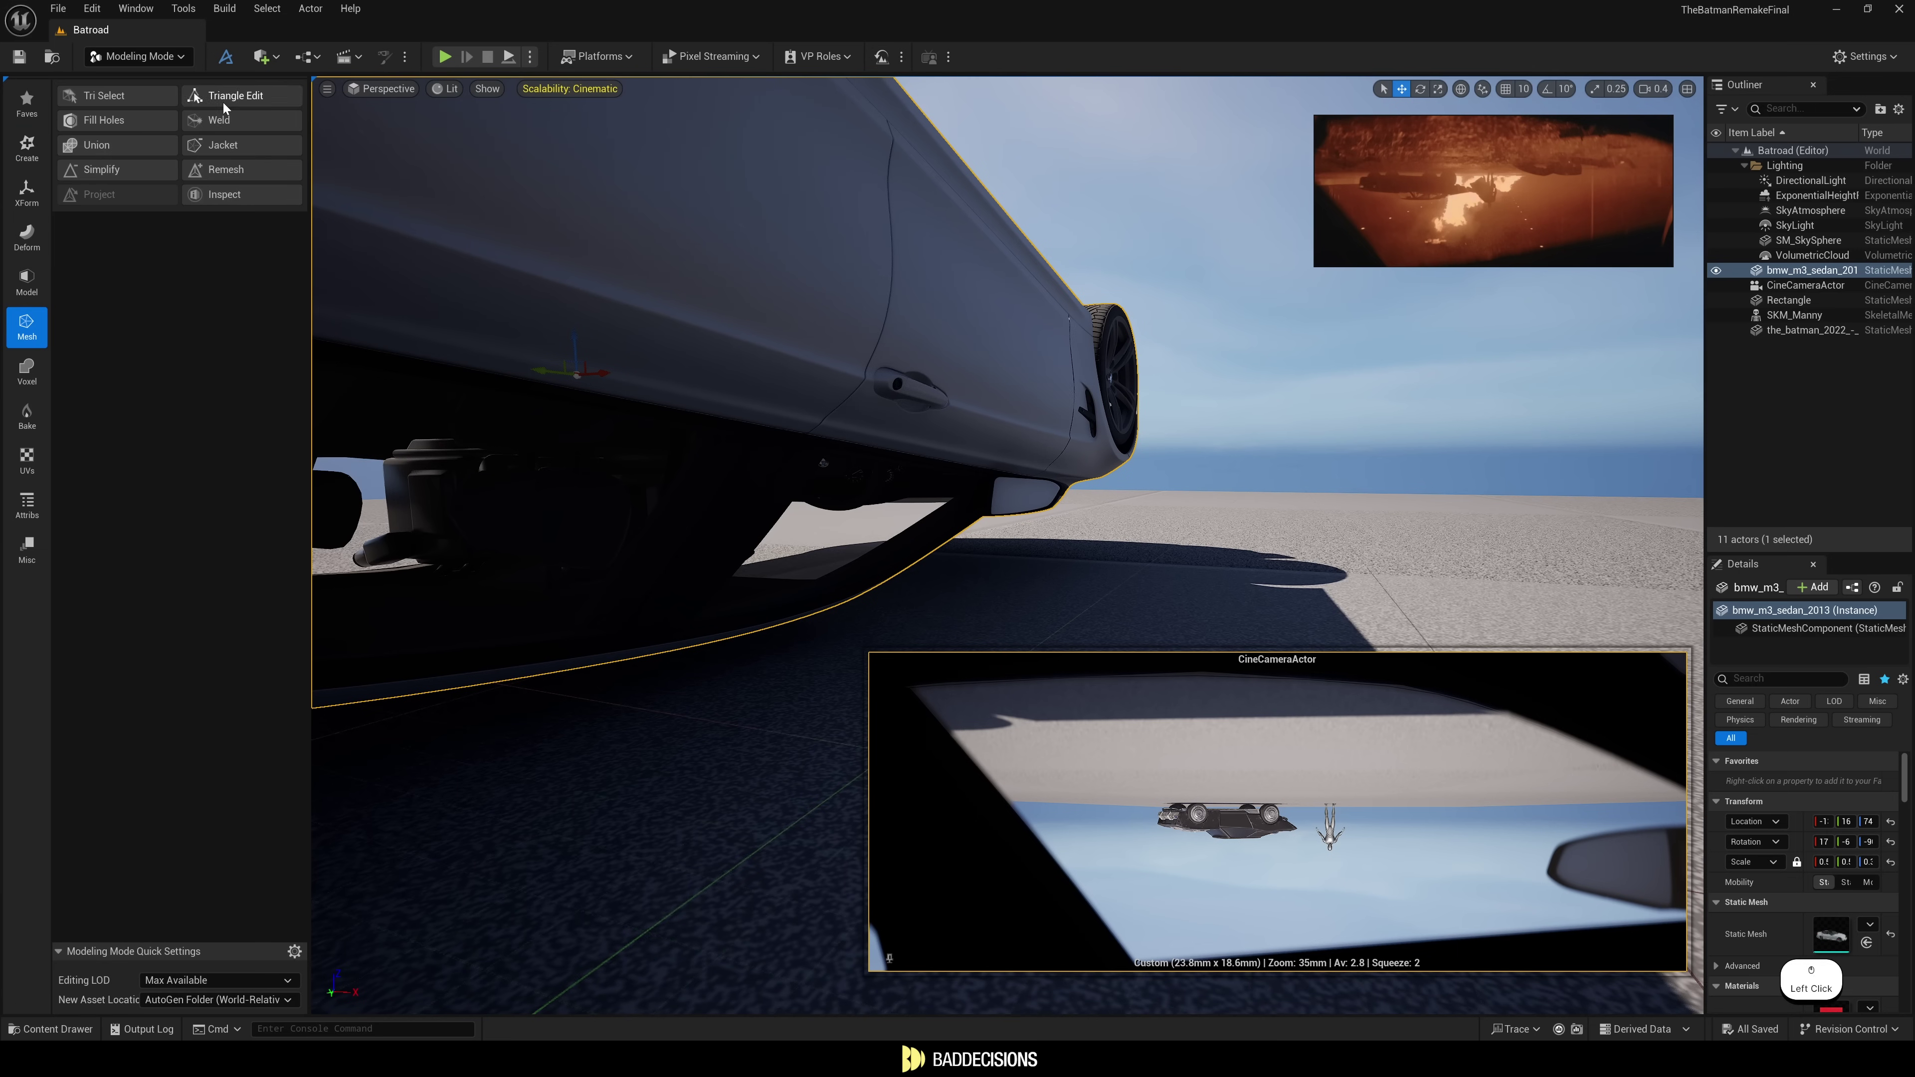
# Select the triangles of the sedan's side mirror that intrudes on the camera view with Tri Select and delete them.
pyautogui.click(120, 96)
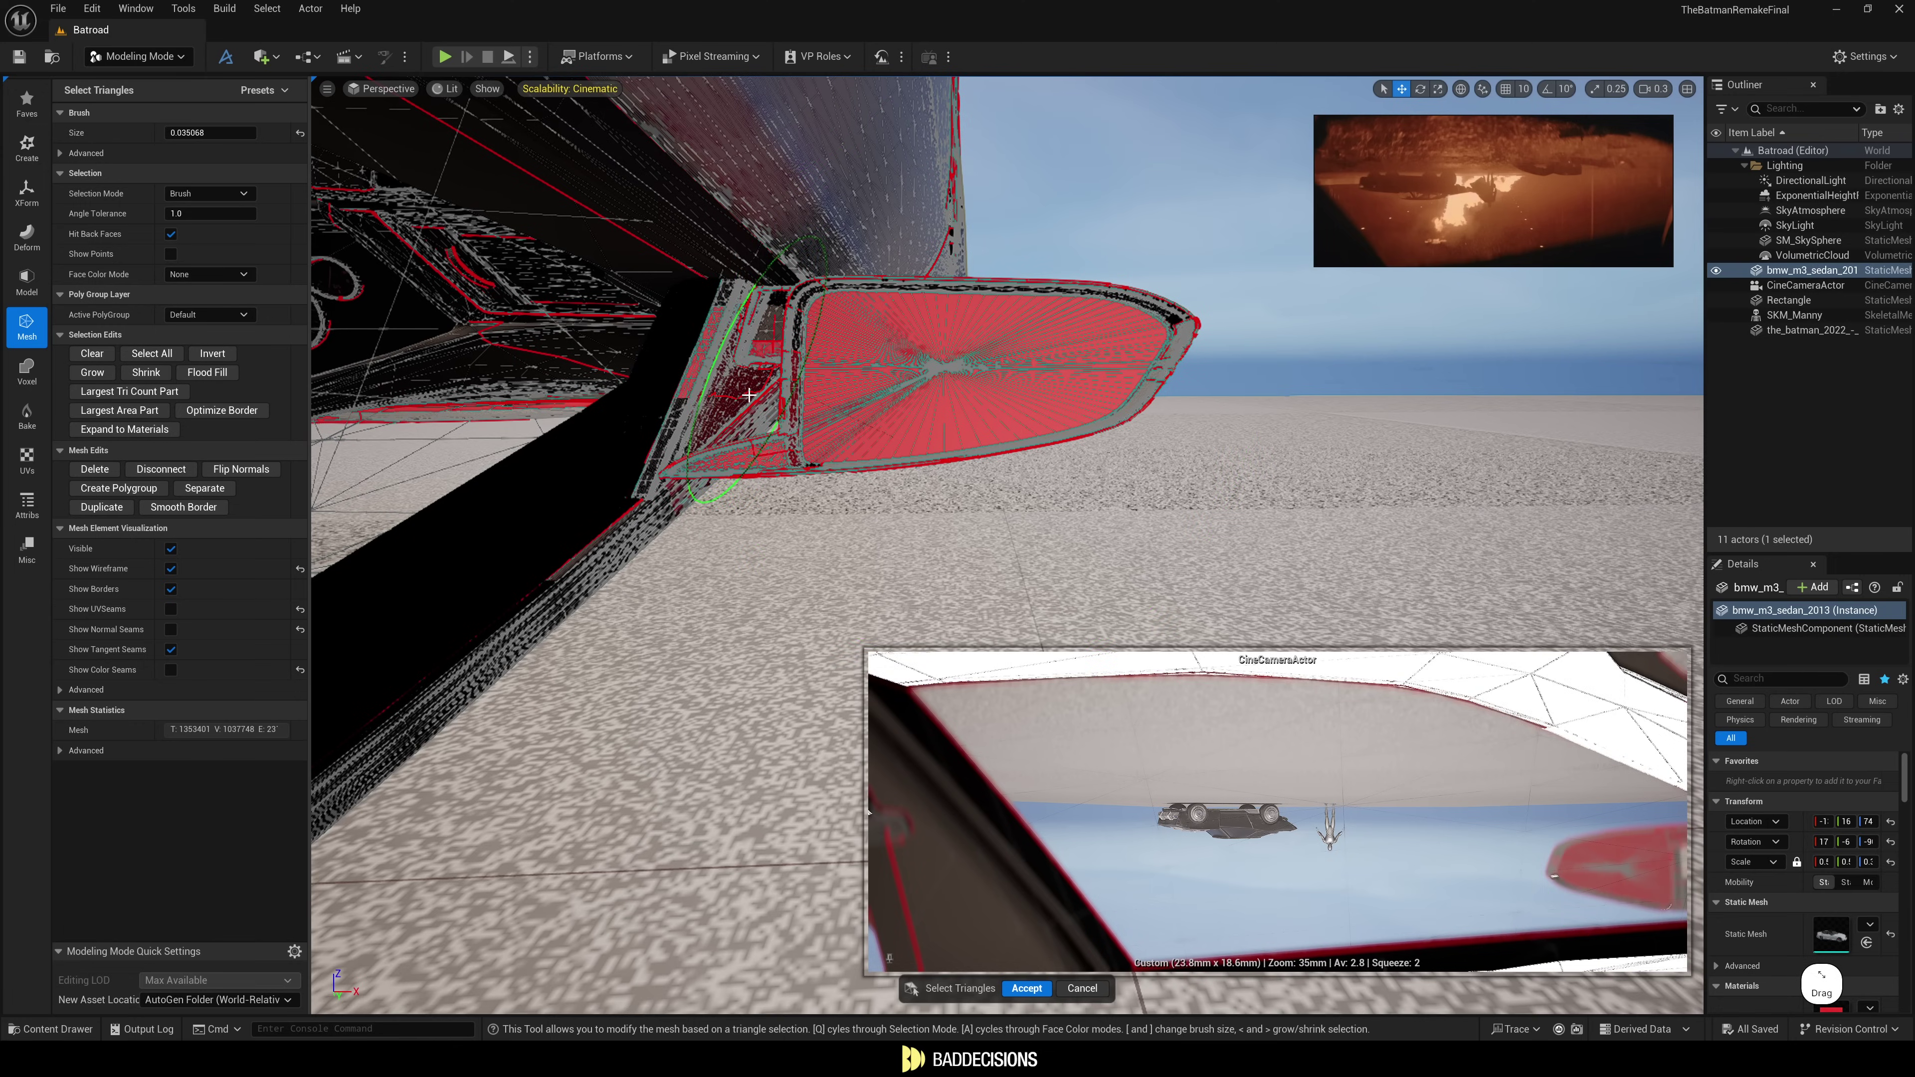
pyautogui.moveTo(748, 395); pyautogui.dragTo(919, 370, button='right')
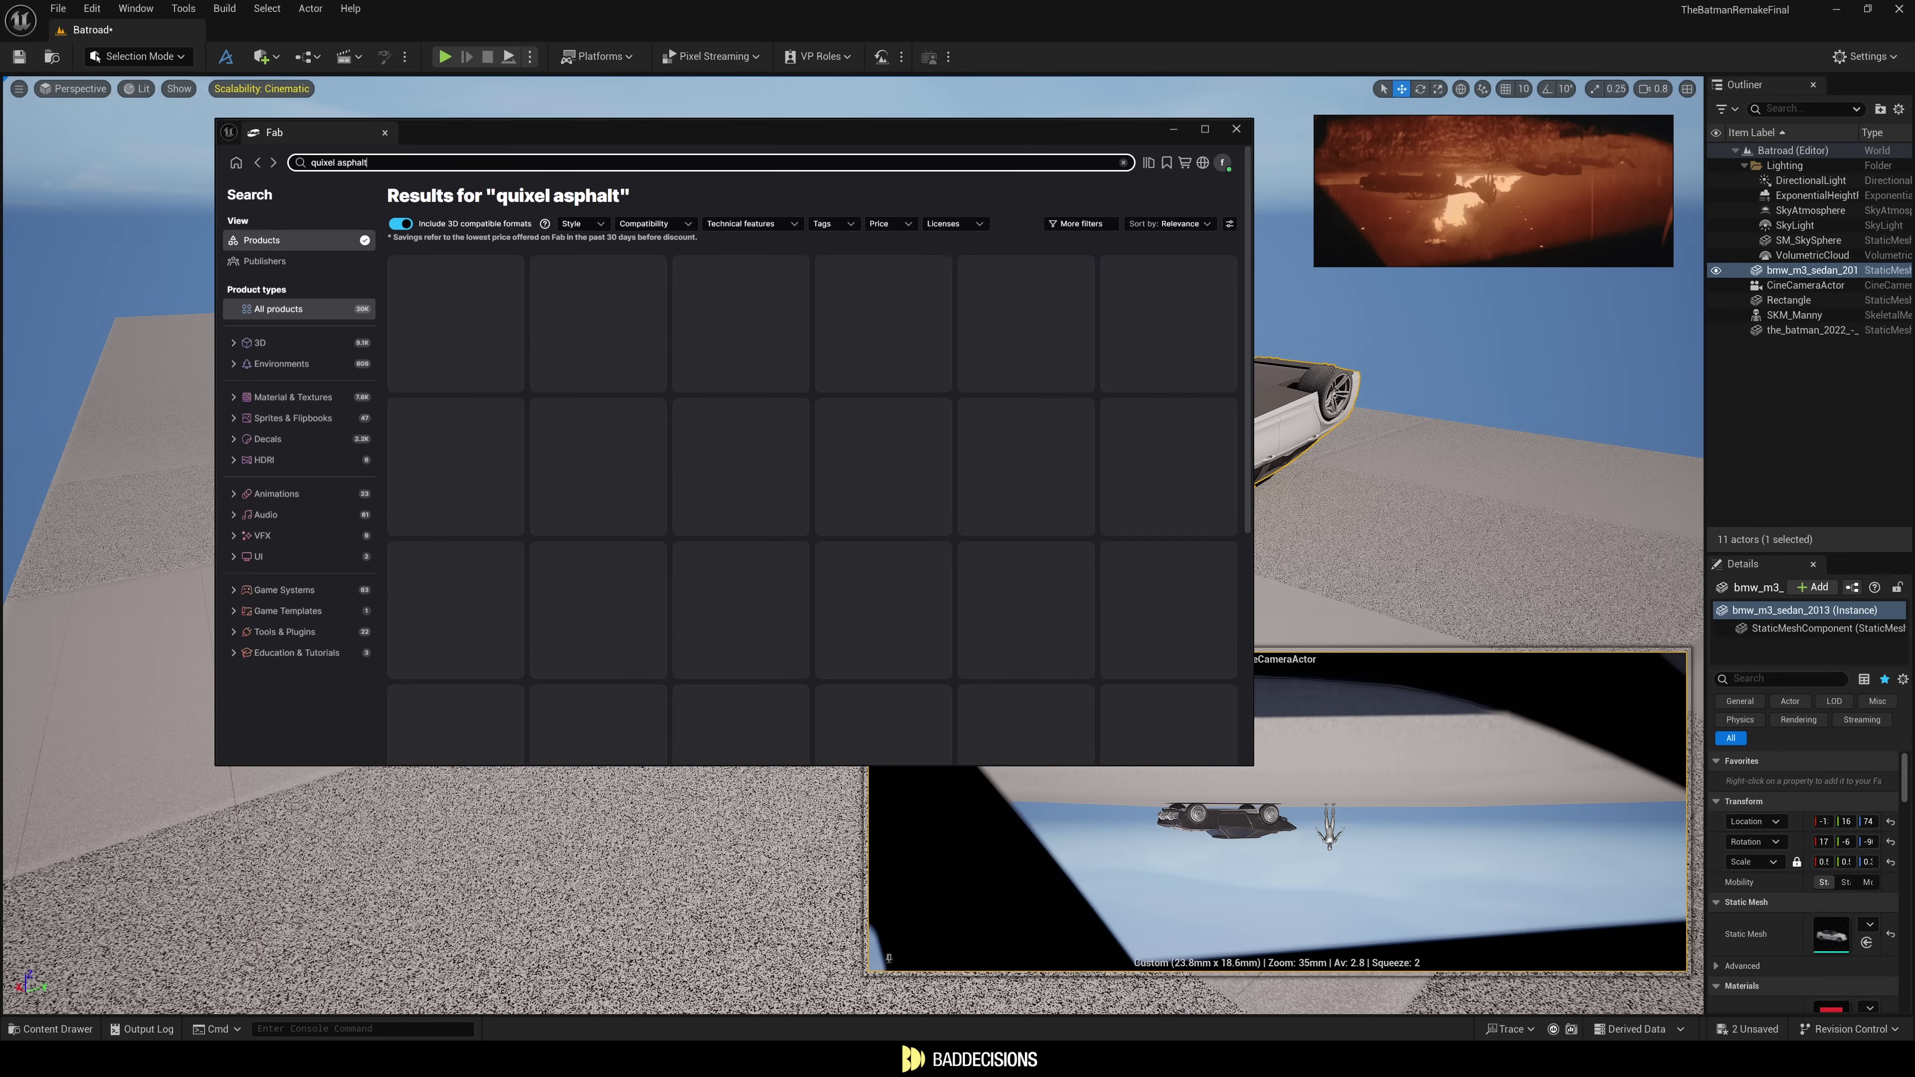
# Add a Quixel asphalt surface from Fab and apply its material MI_sk0mci2c to the rectangle ground.
pyautogui.click(467, 302)
pyautogui.click(1138, 344)
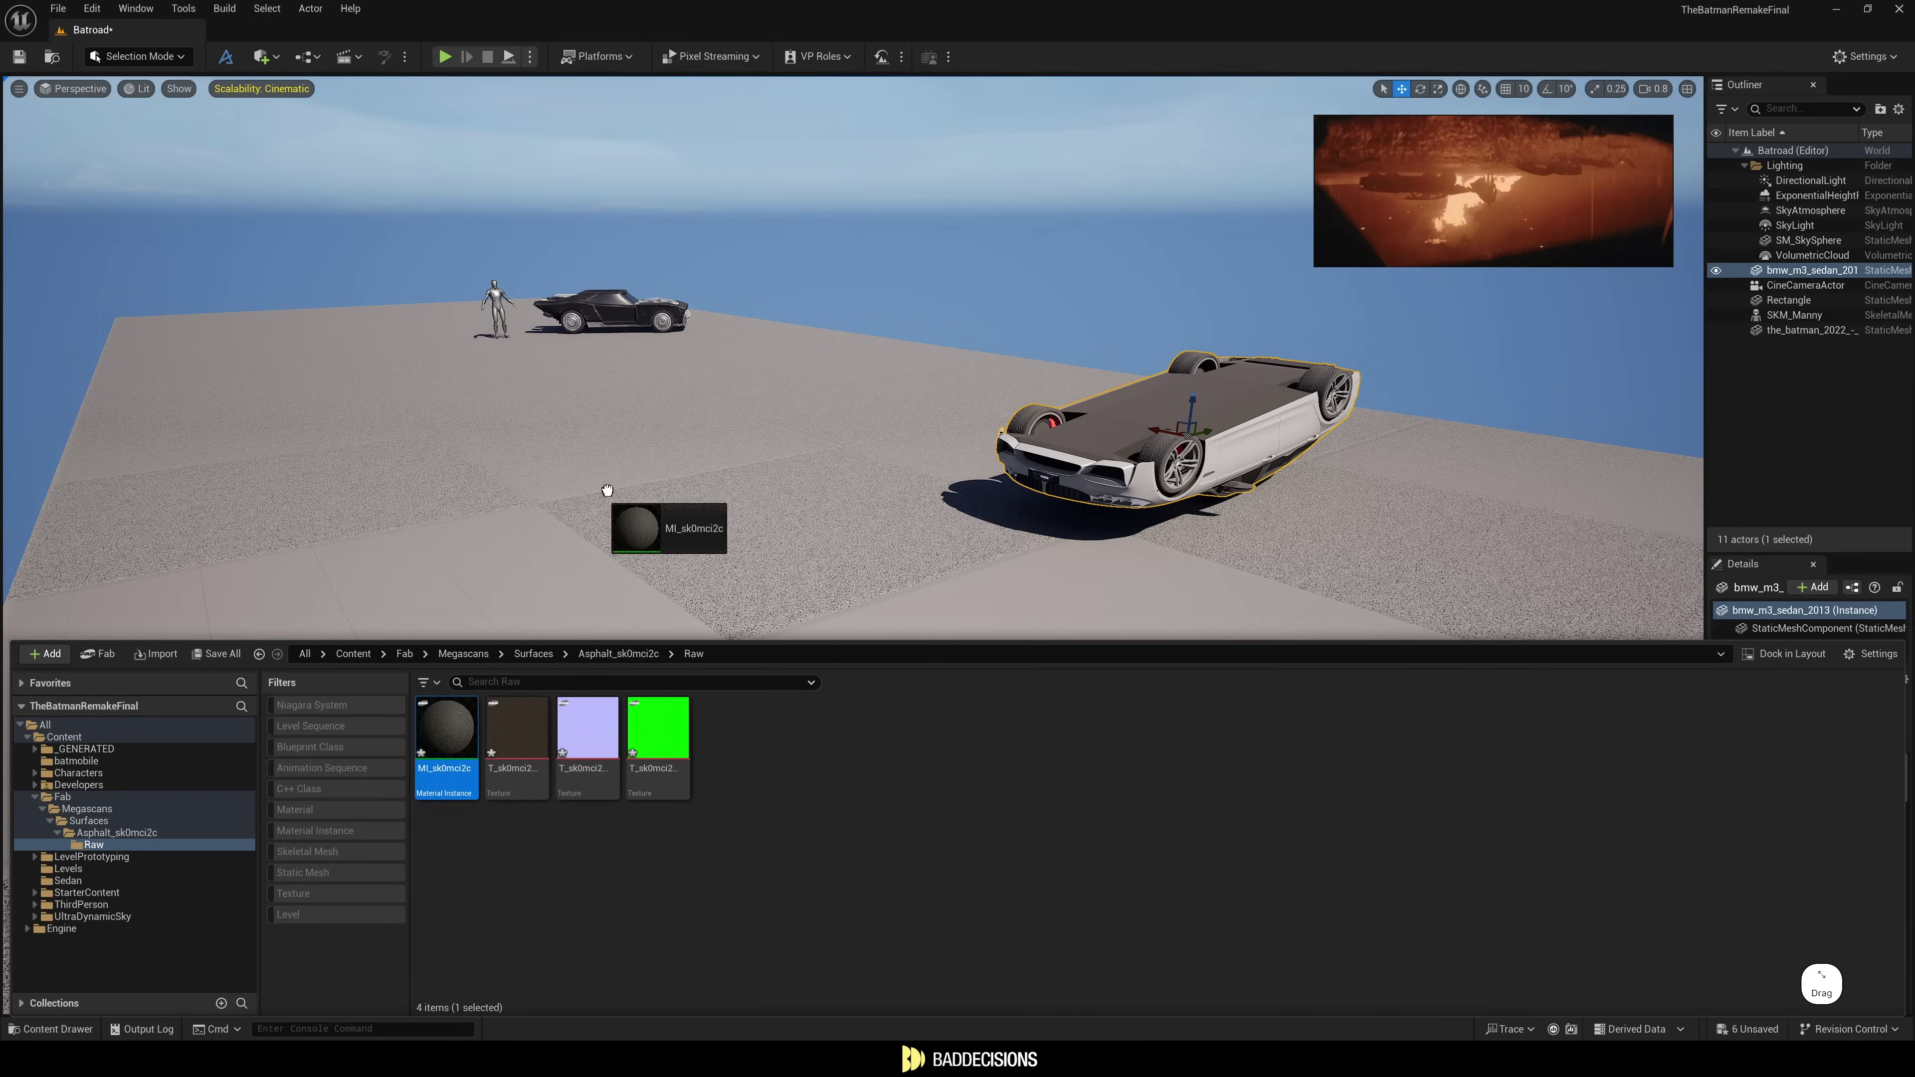
pyautogui.moveTo(607, 490); pyautogui.dragTo(606, 492)
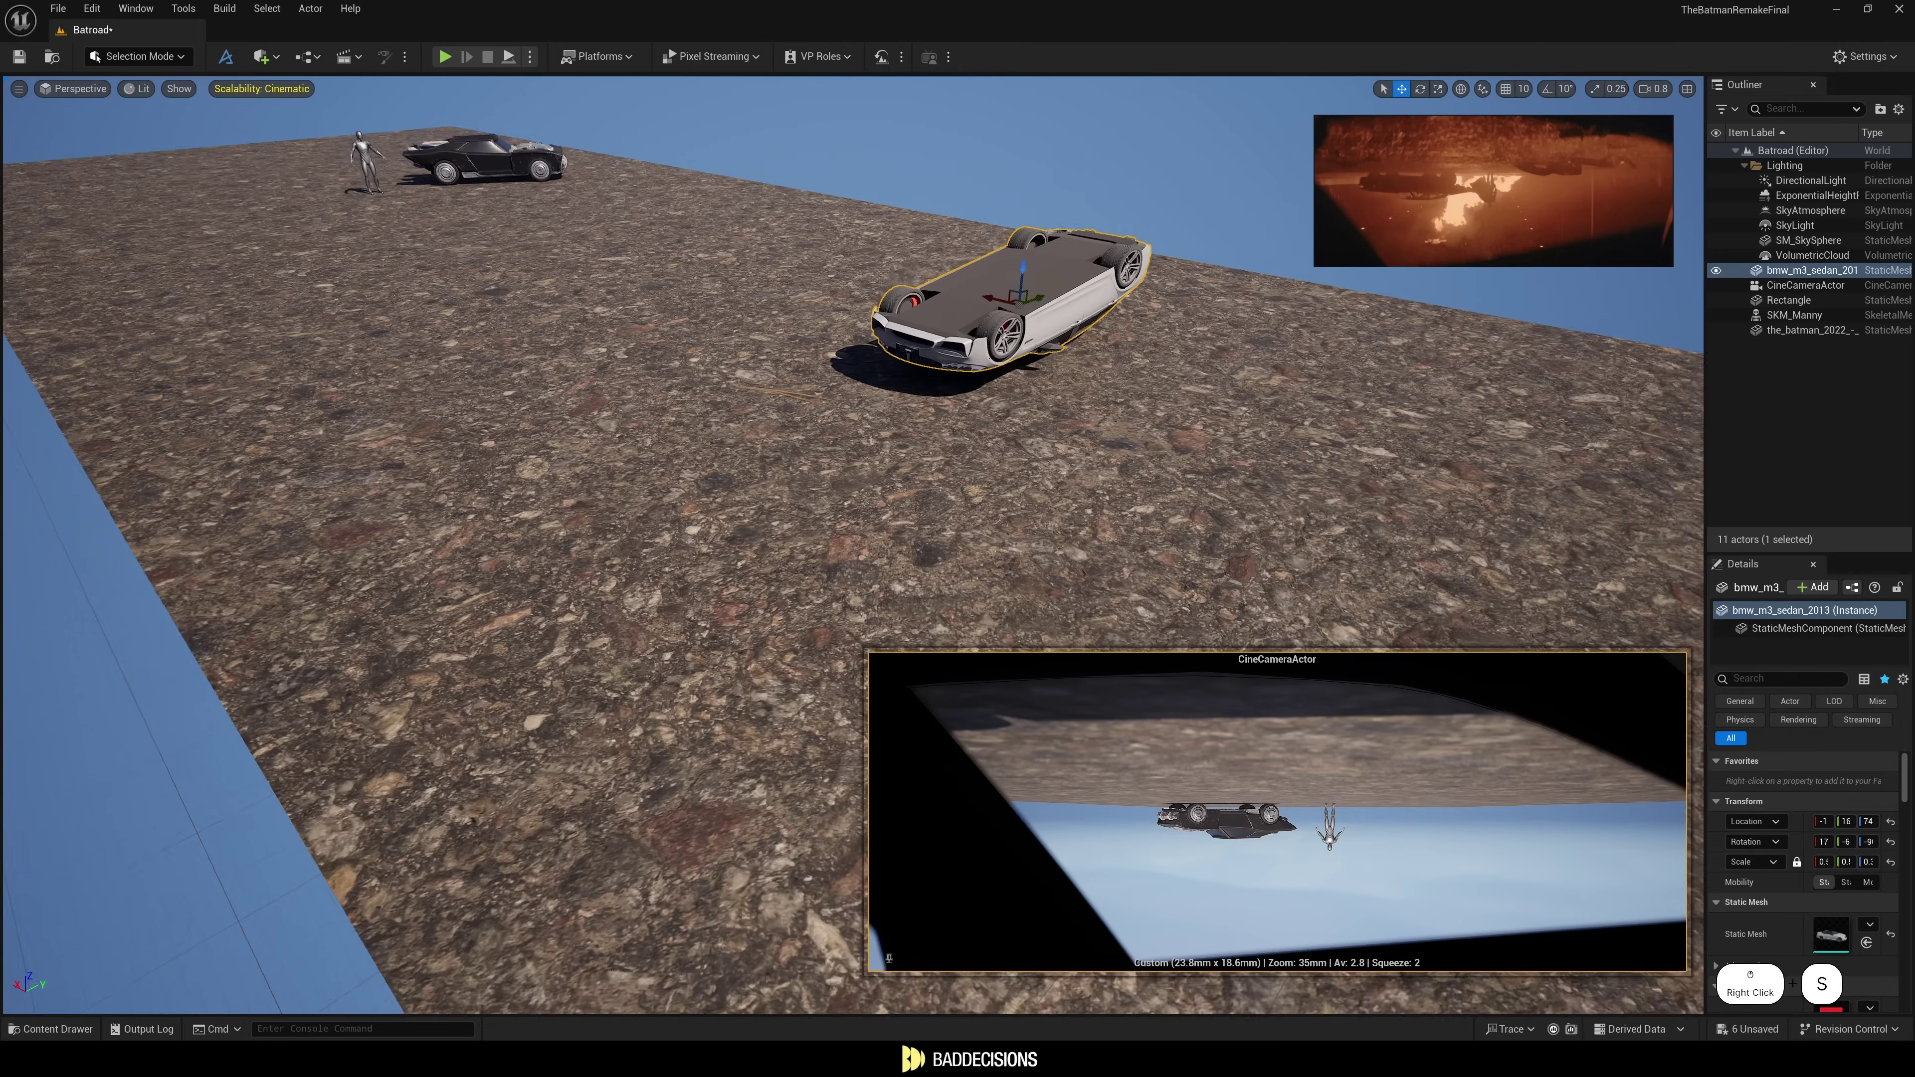
# Set the tiling of the ground's asphalt material MI_sk0mci2c to 65.
pyautogui.scroll(-3, 1251, 537)
pyautogui.click(1073, 473)
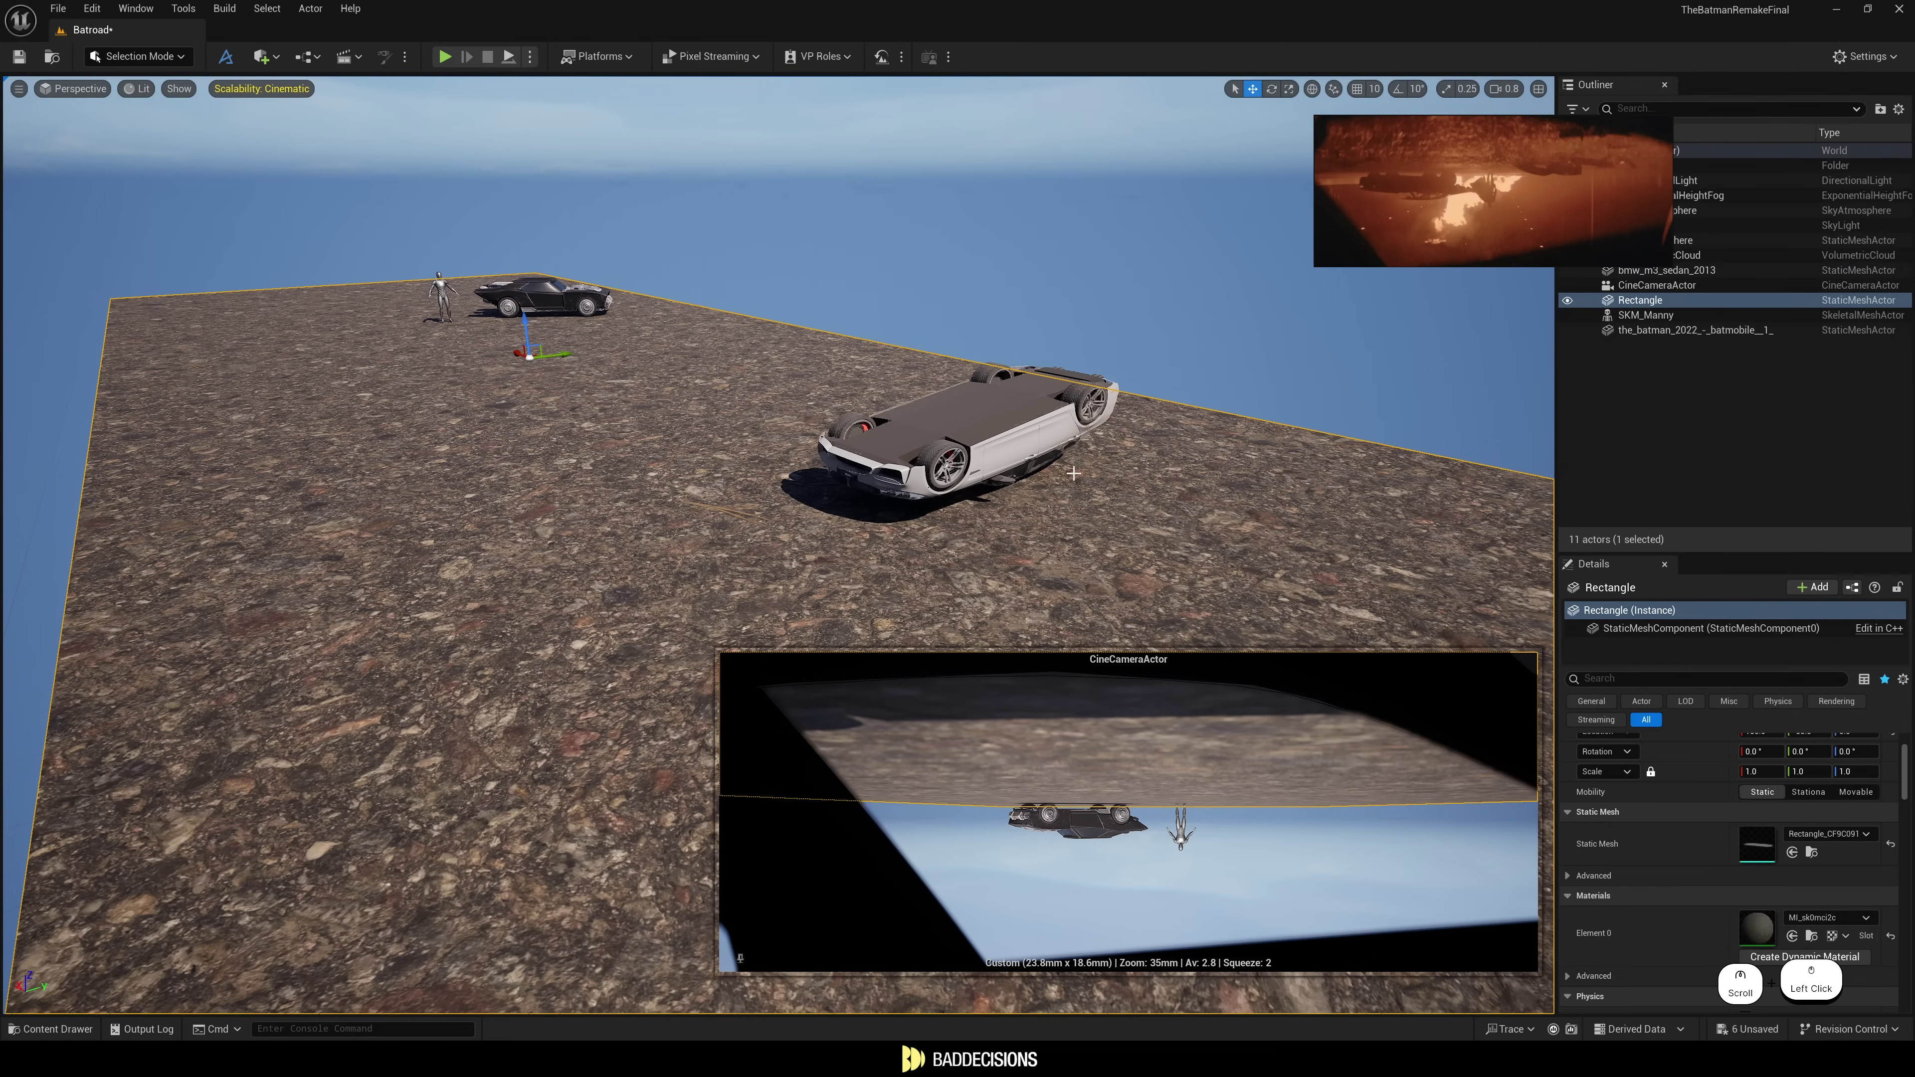
pyautogui.scroll(-2, 1739, 896)
pyautogui.doubleClick(1759, 858)
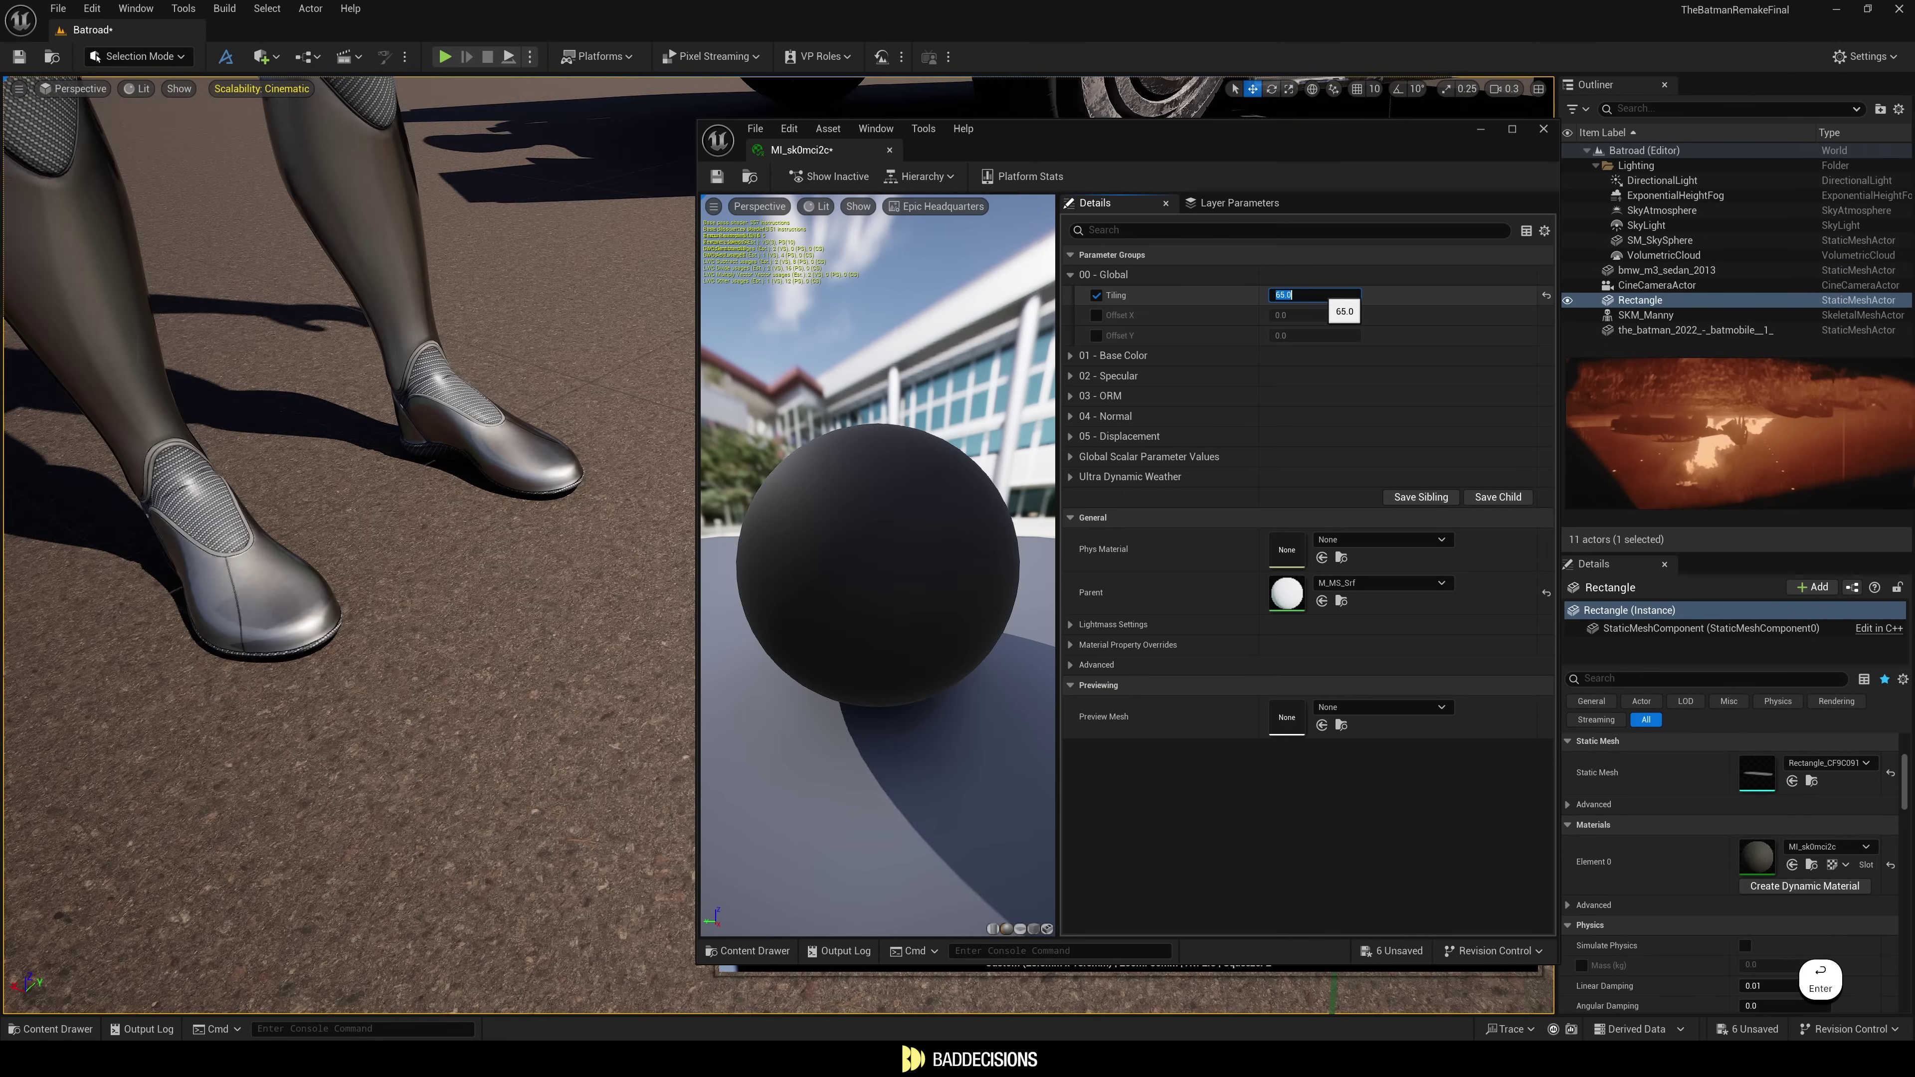
pyautogui.moveTo(472, 487); pyautogui.dragTo(543, 437)
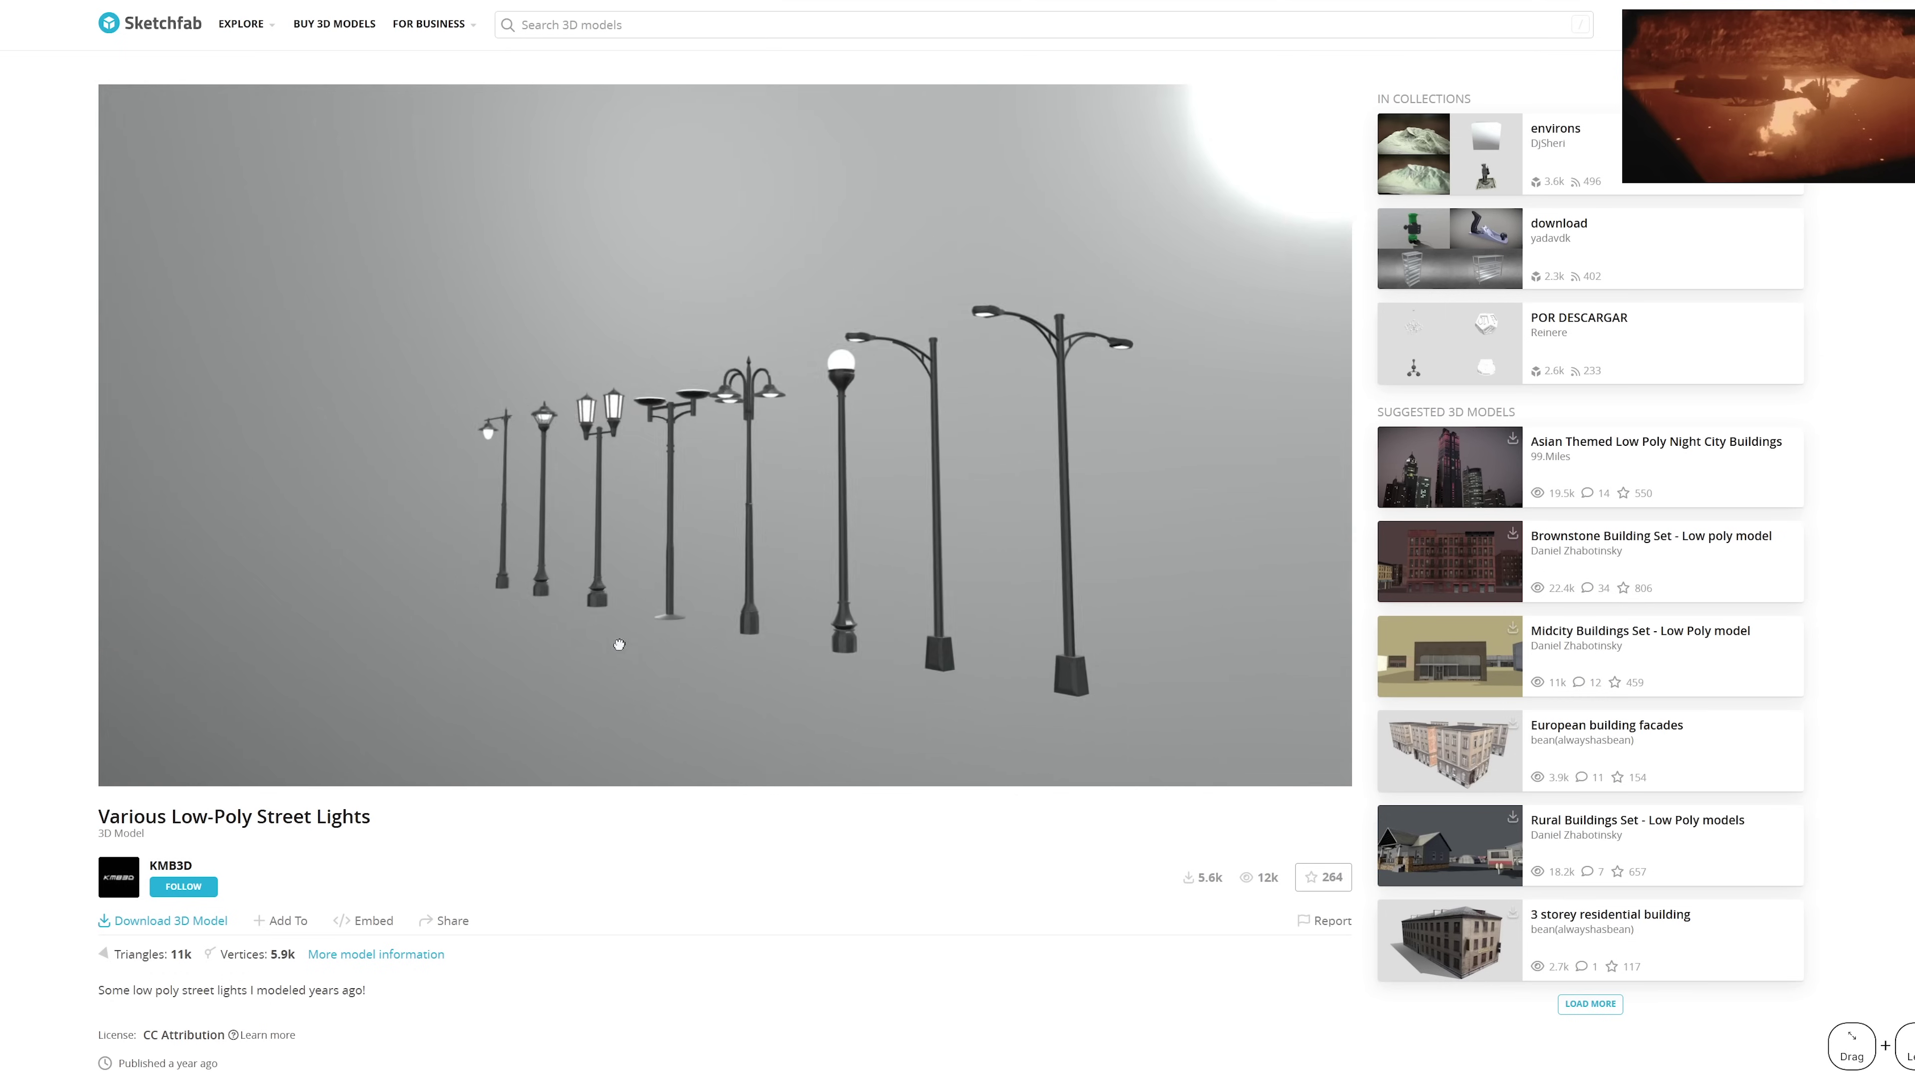
# Switch to Sketchfab and start downloading the Various Low-Poly Street Lights model.
pyautogui.moveTo(616, 642)
pyautogui.mouseDown()
pyautogui.moveTo(692, 650)
pyautogui.moveTo(609, 646)
pyautogui.mouseUp()
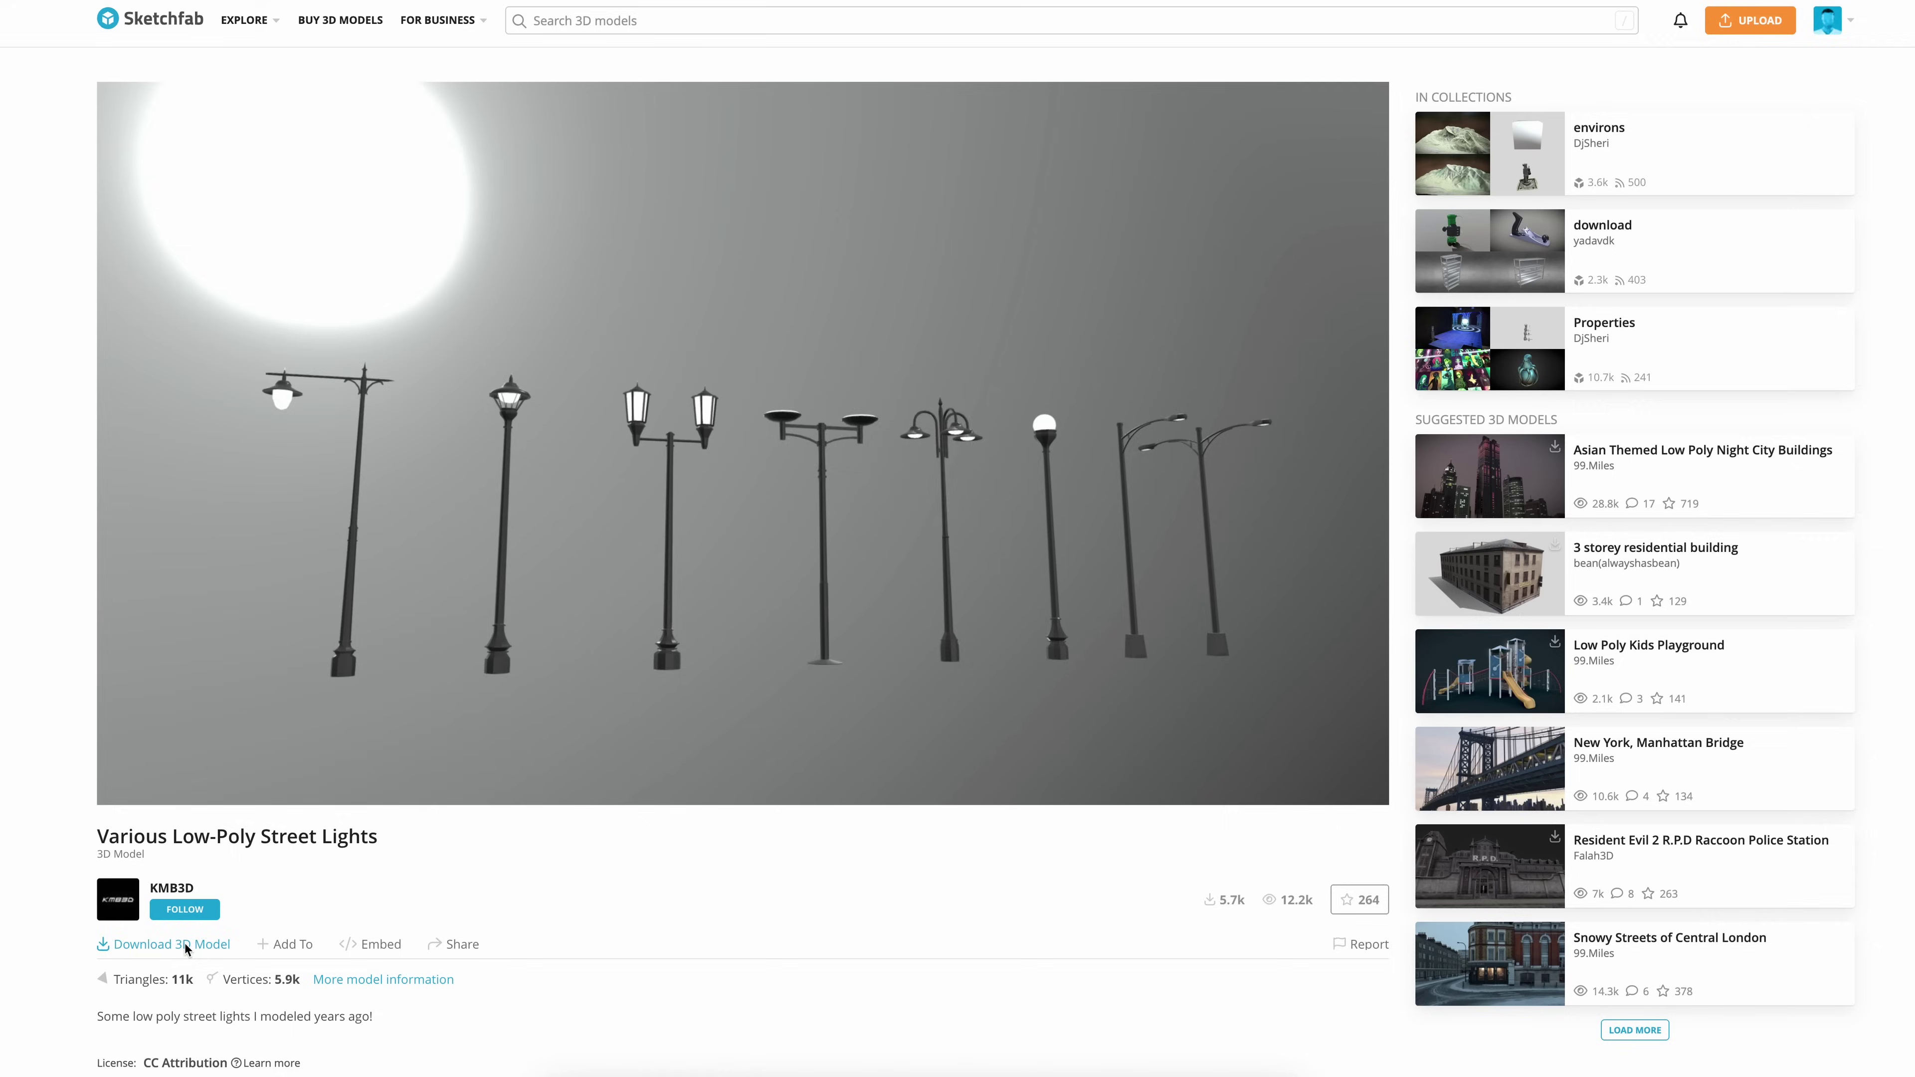
pyautogui.click(183, 945)
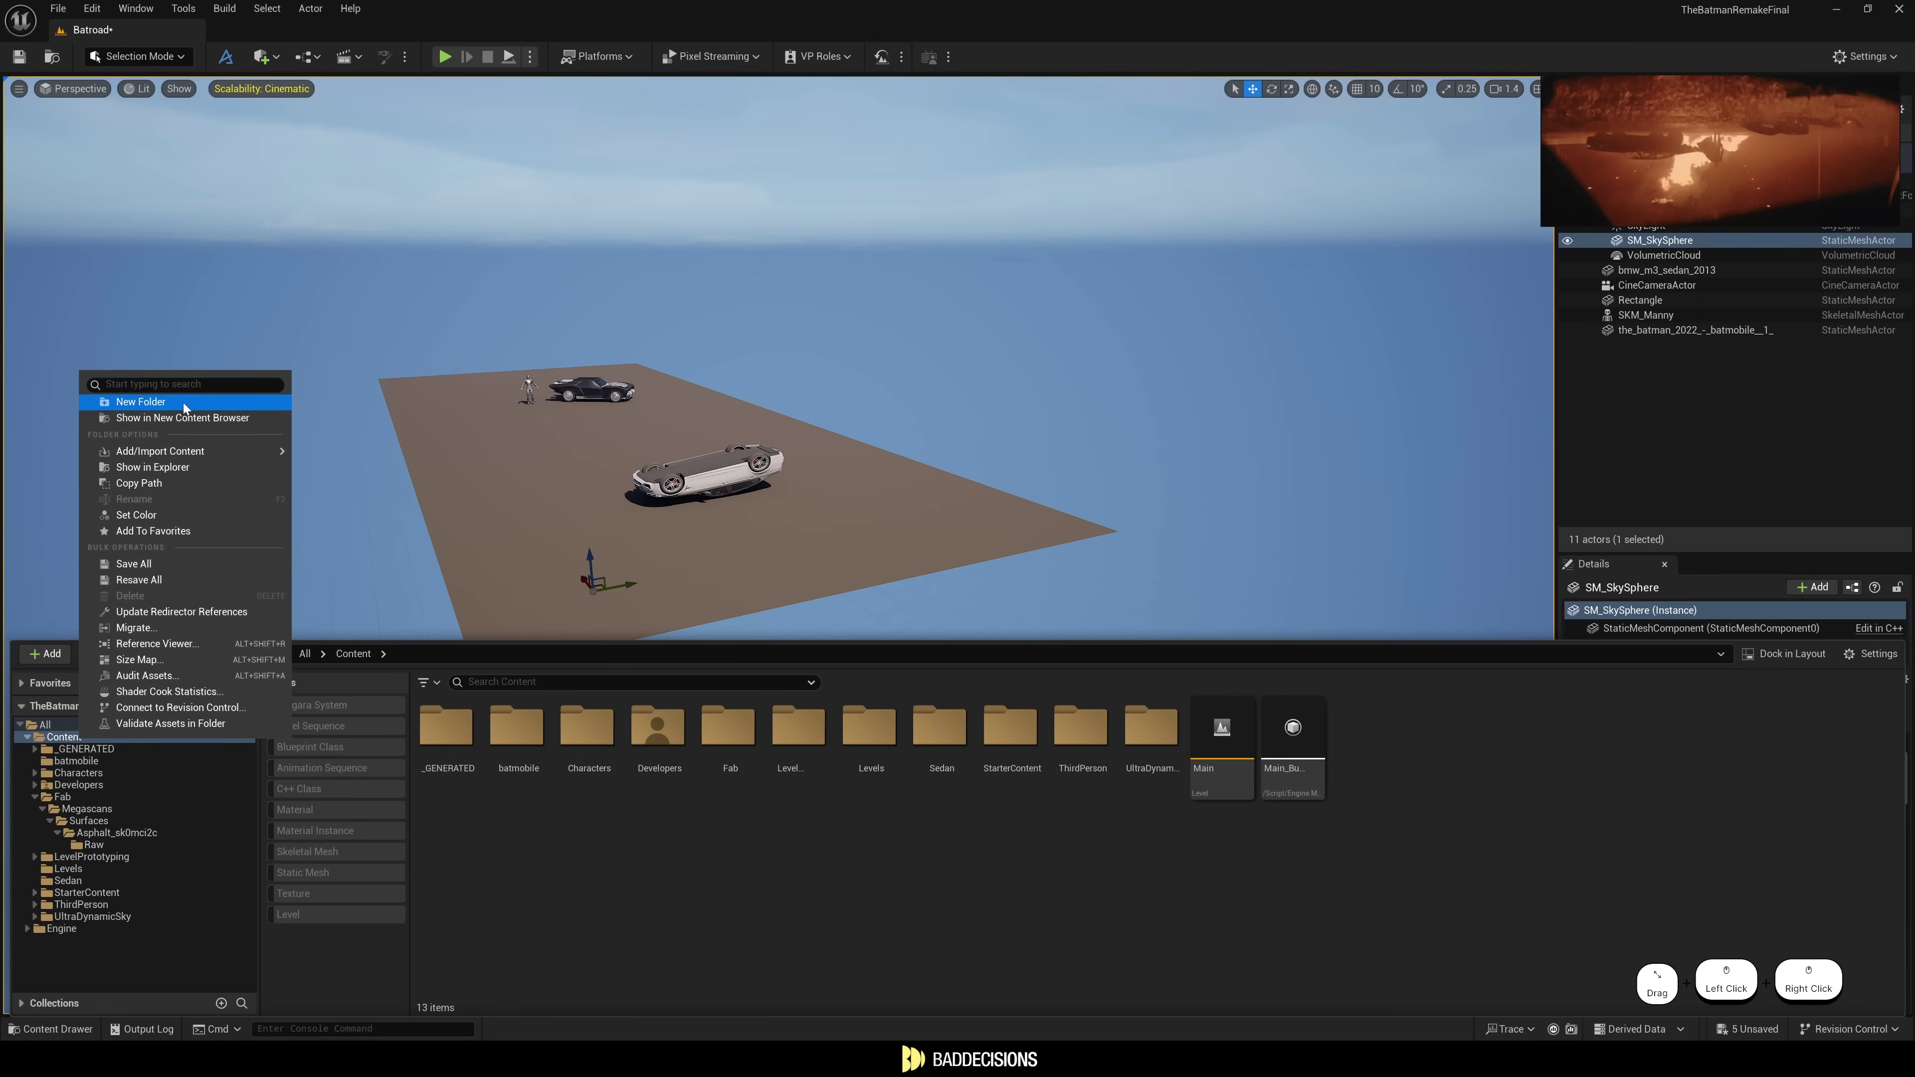
# Import streetlights1-1.fbx into a new StreetLamps content folder and place a single curved-arm street lamp in the level.
pyautogui.click(183, 403)
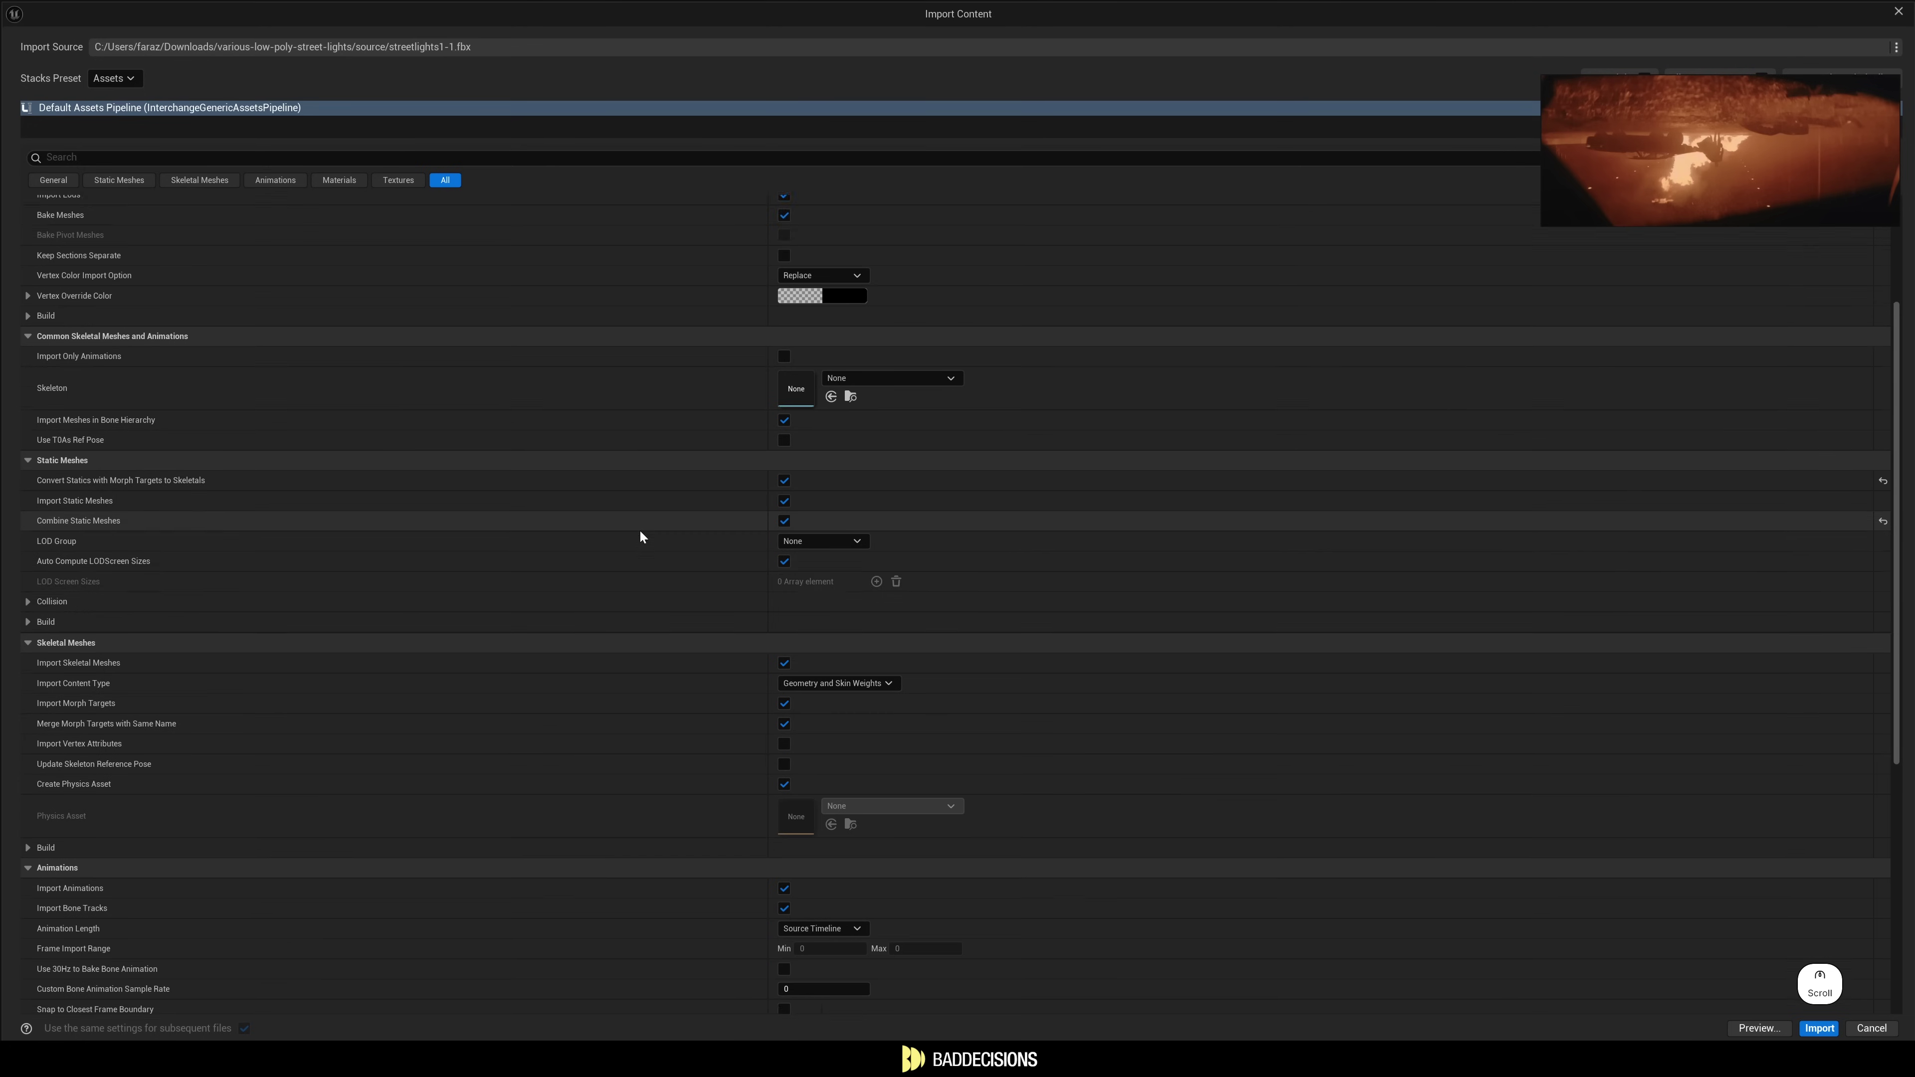
pyautogui.scroll(-3, 638, 530)
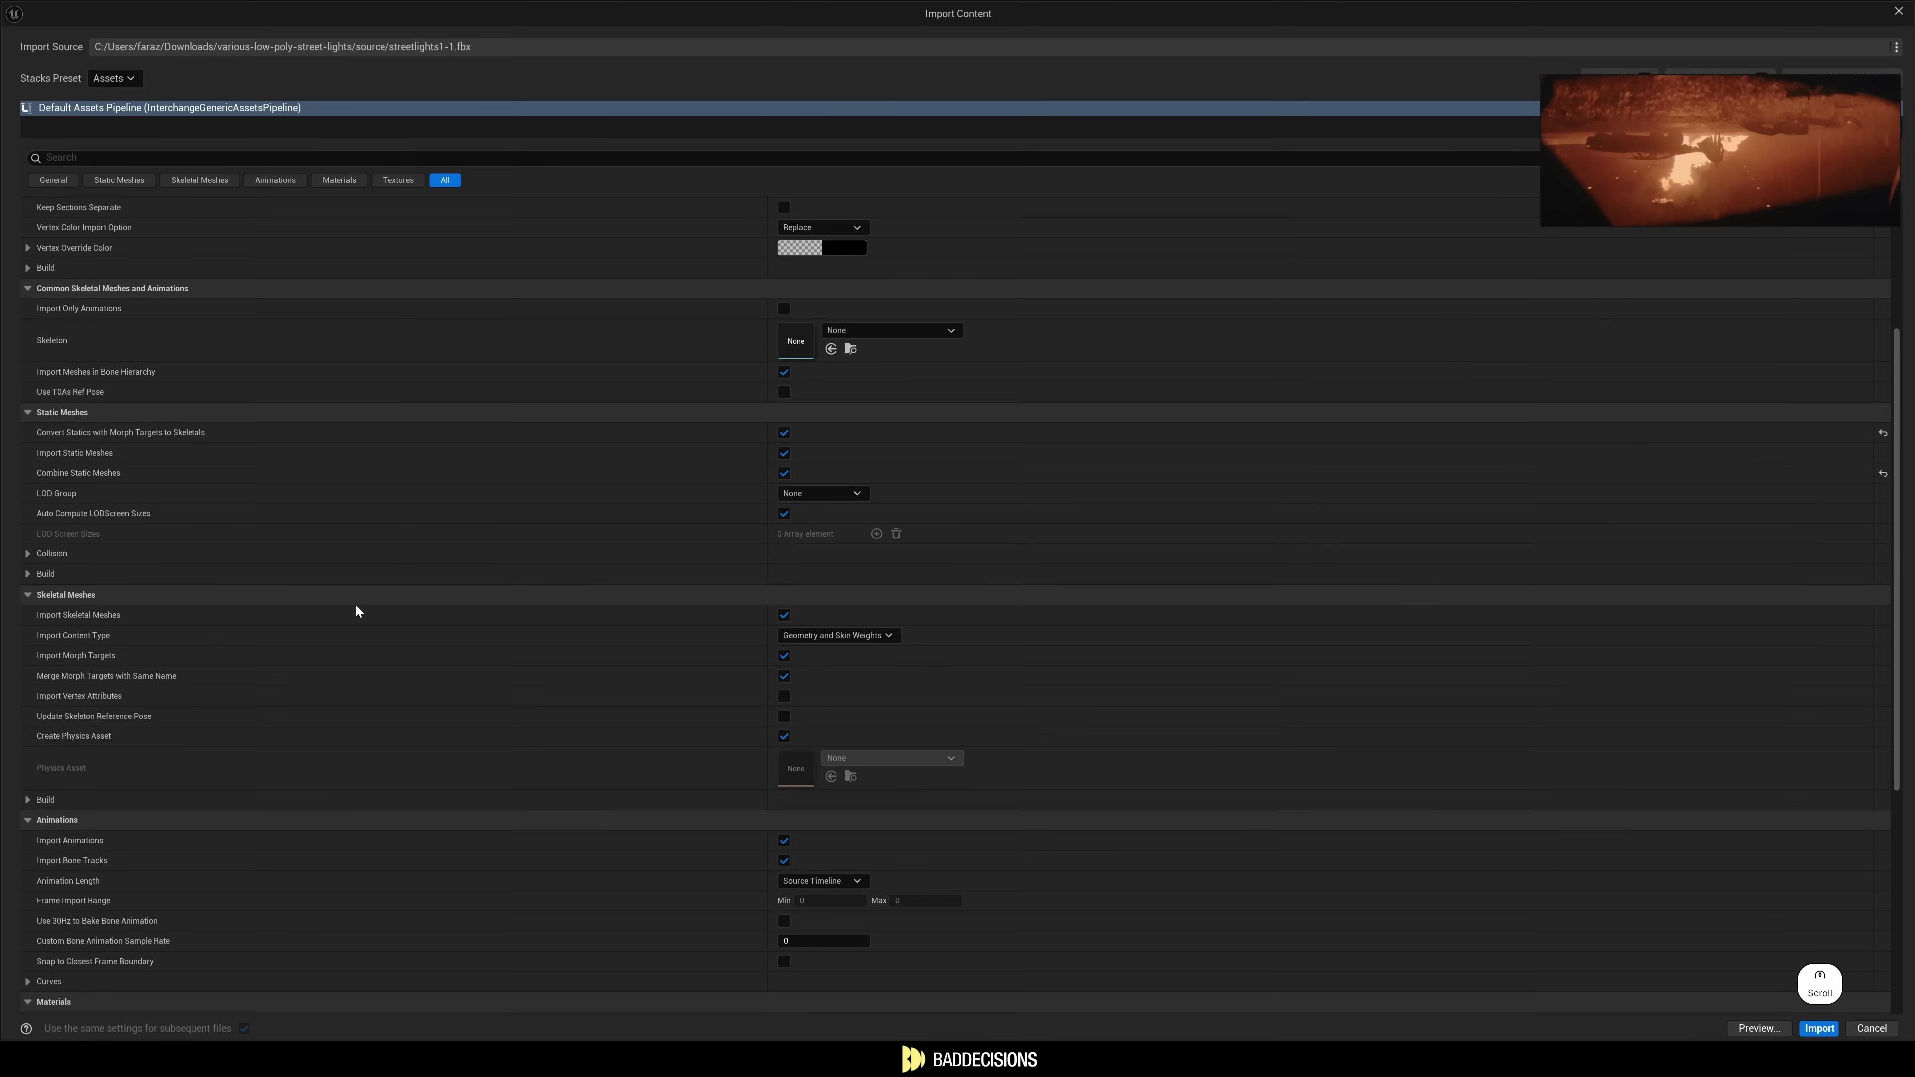
pyautogui.click(1819, 1028)
pyautogui.moveTo(1061, 784); pyautogui.dragTo(524, 617)
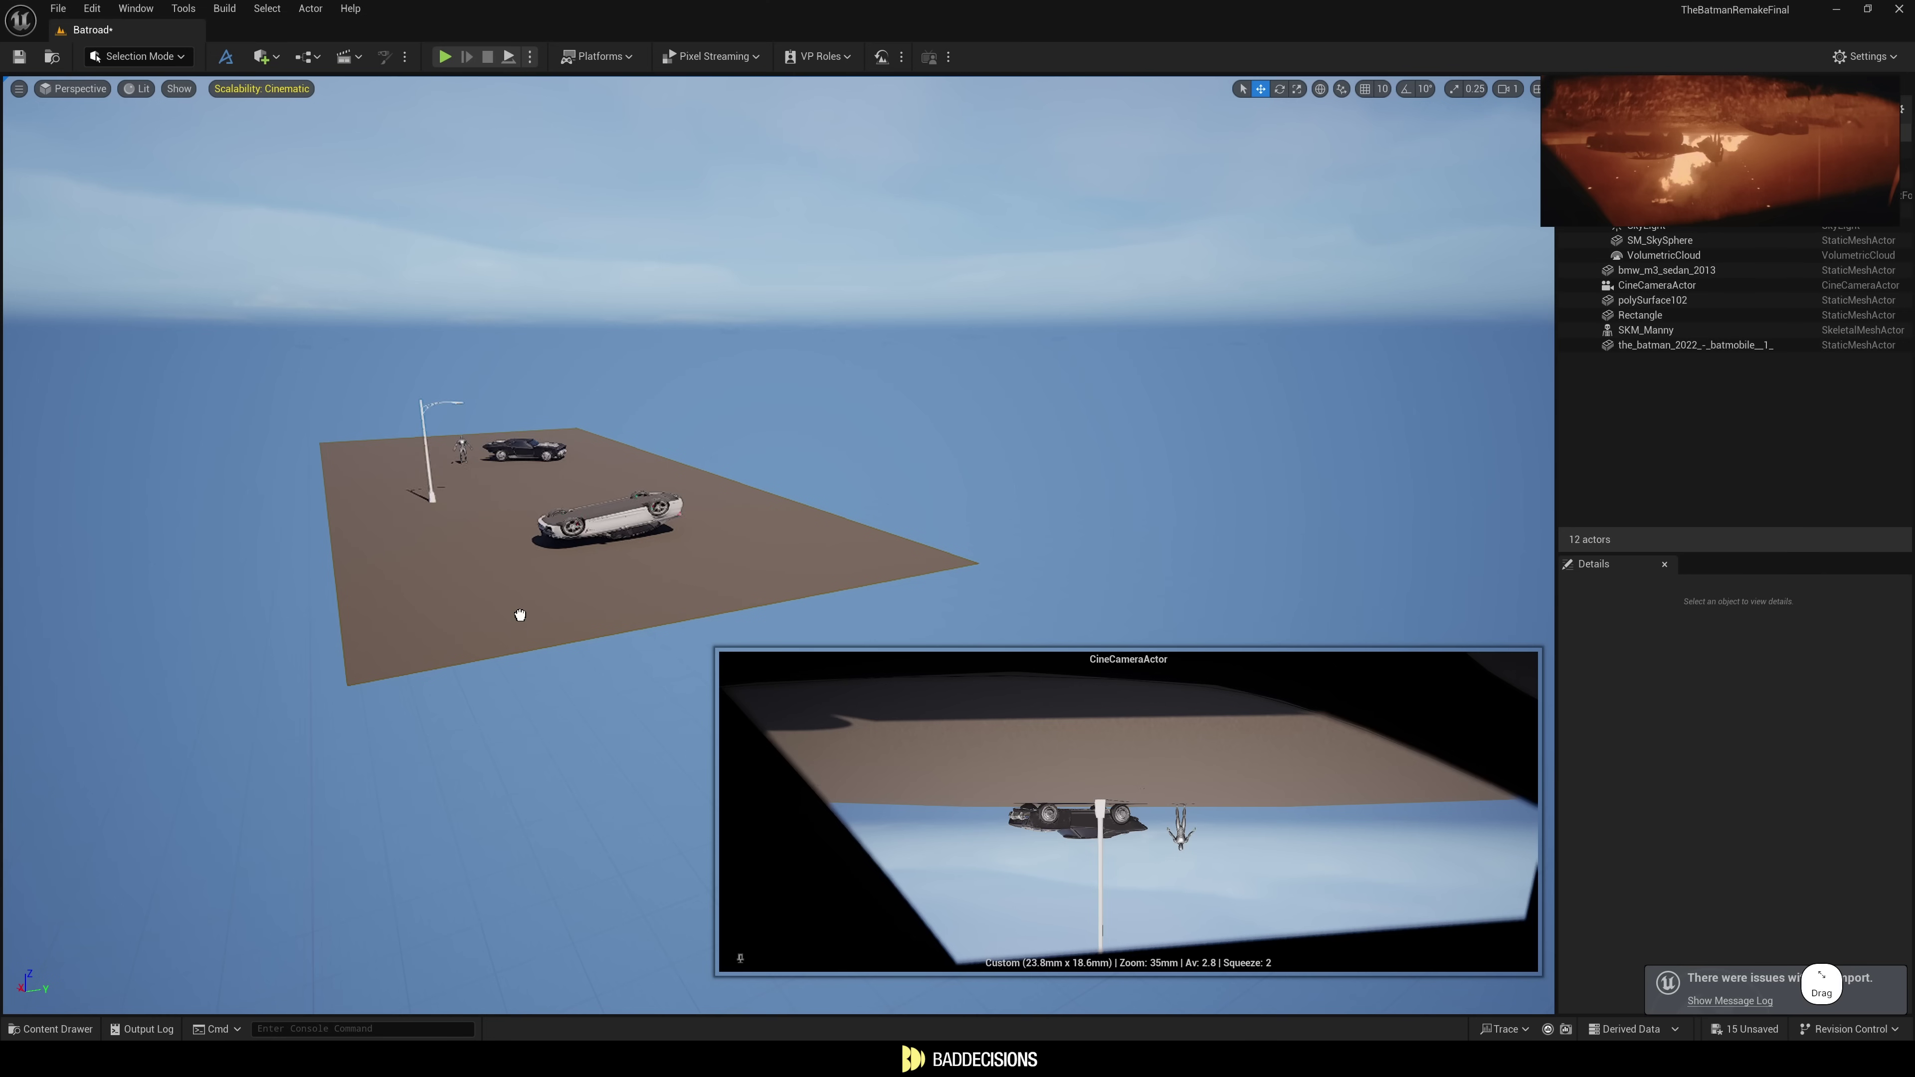
# Move the street lamp's pivot to the base of its pole with the Edit Pivot modeling tool.
pyautogui.scroll(2, 505, 634)
pyautogui.click(138, 56)
pyautogui.hotkey('shift', '5')
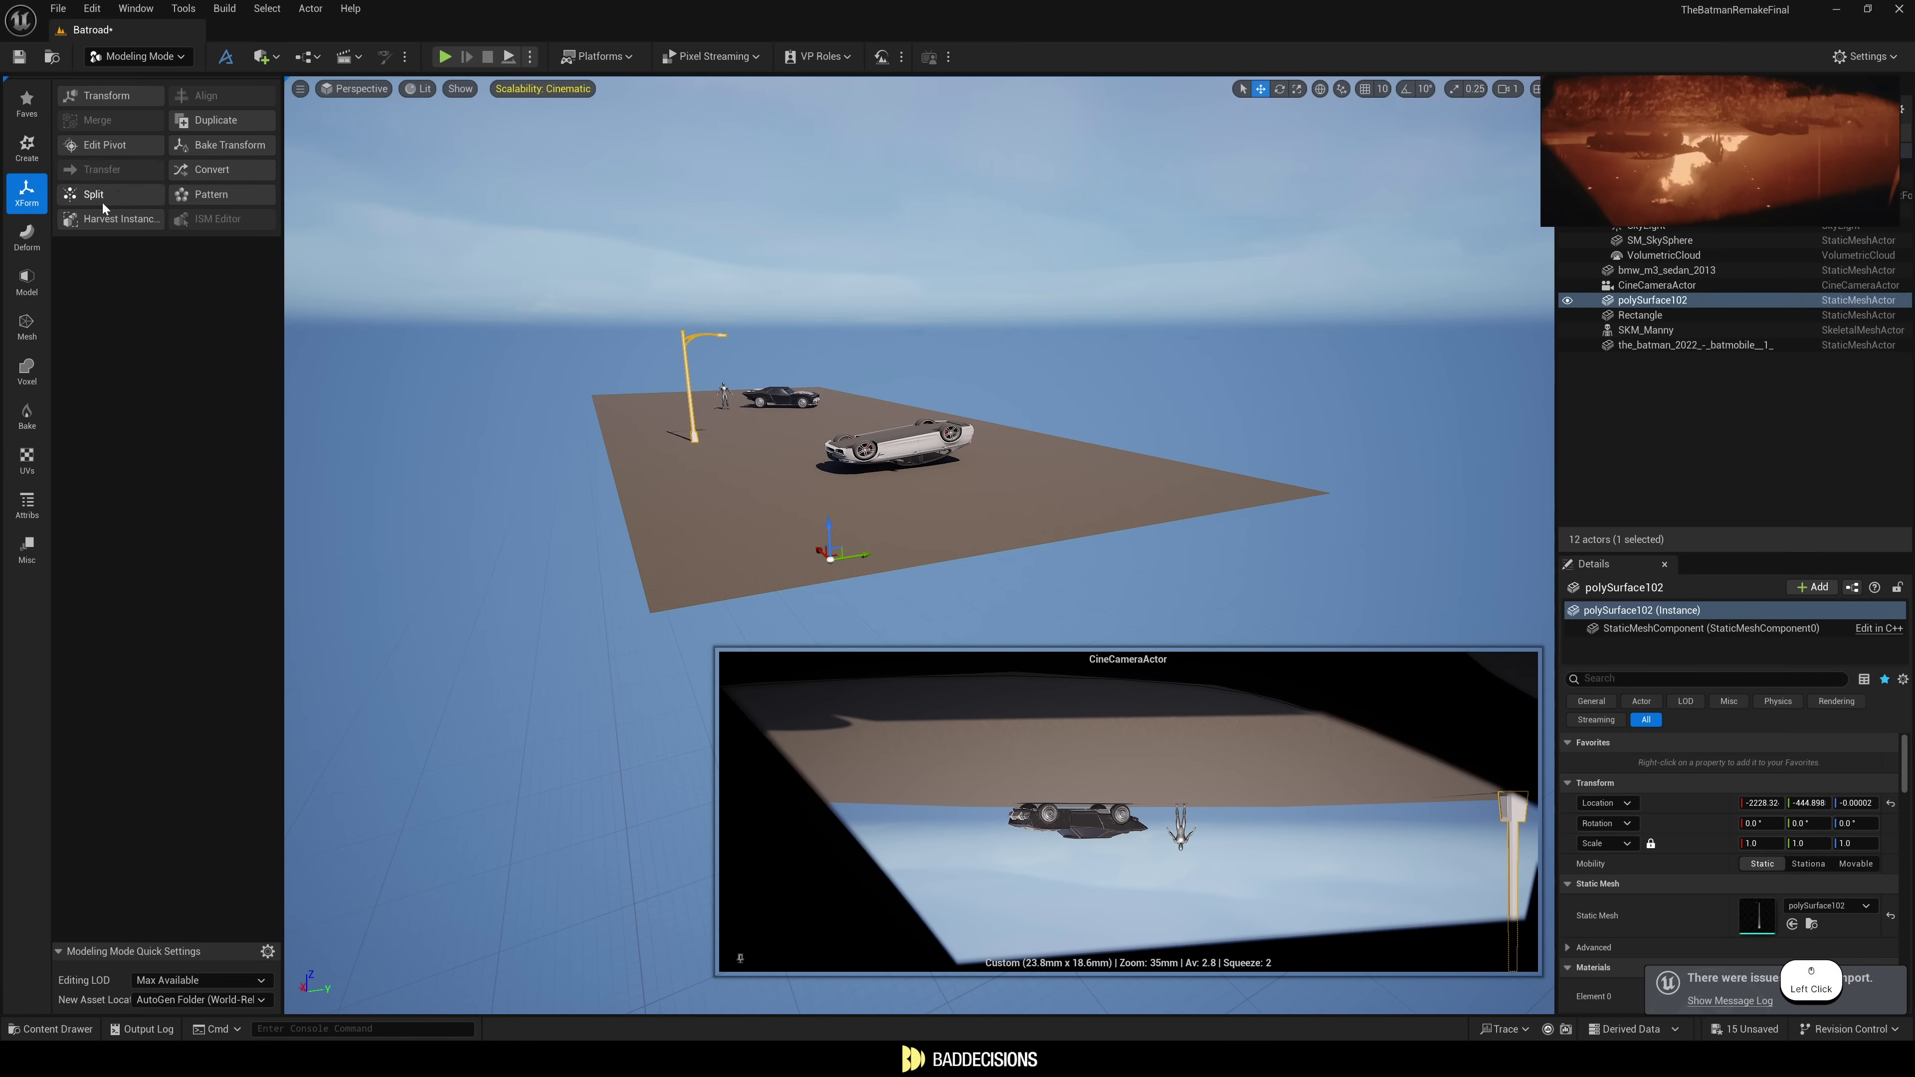
pyautogui.click(95, 140)
pyautogui.scroll(5, 736, 435)
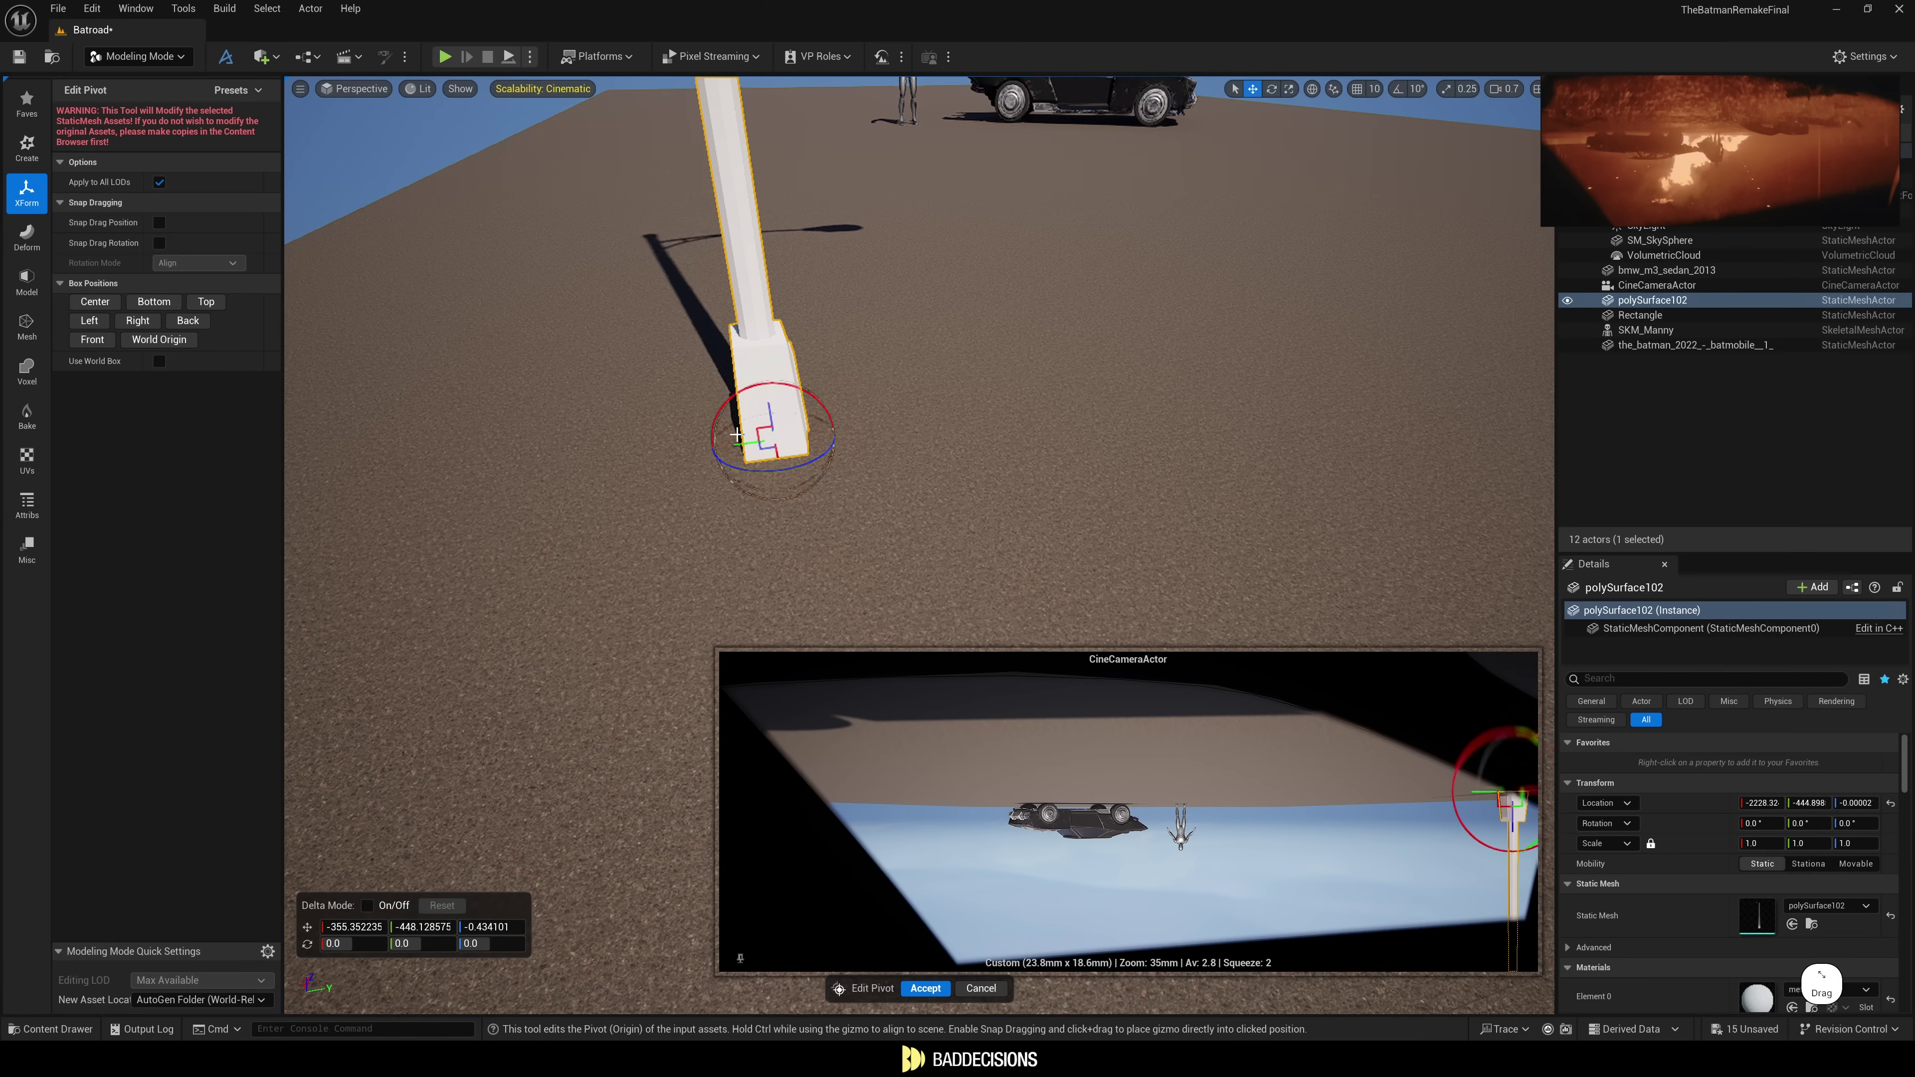
pyautogui.scroll(-3, 1705, 858)
# Apply the Starter Content material M_Metal_Burnished to the street lamp's pole.
pyautogui.click(47, 654)
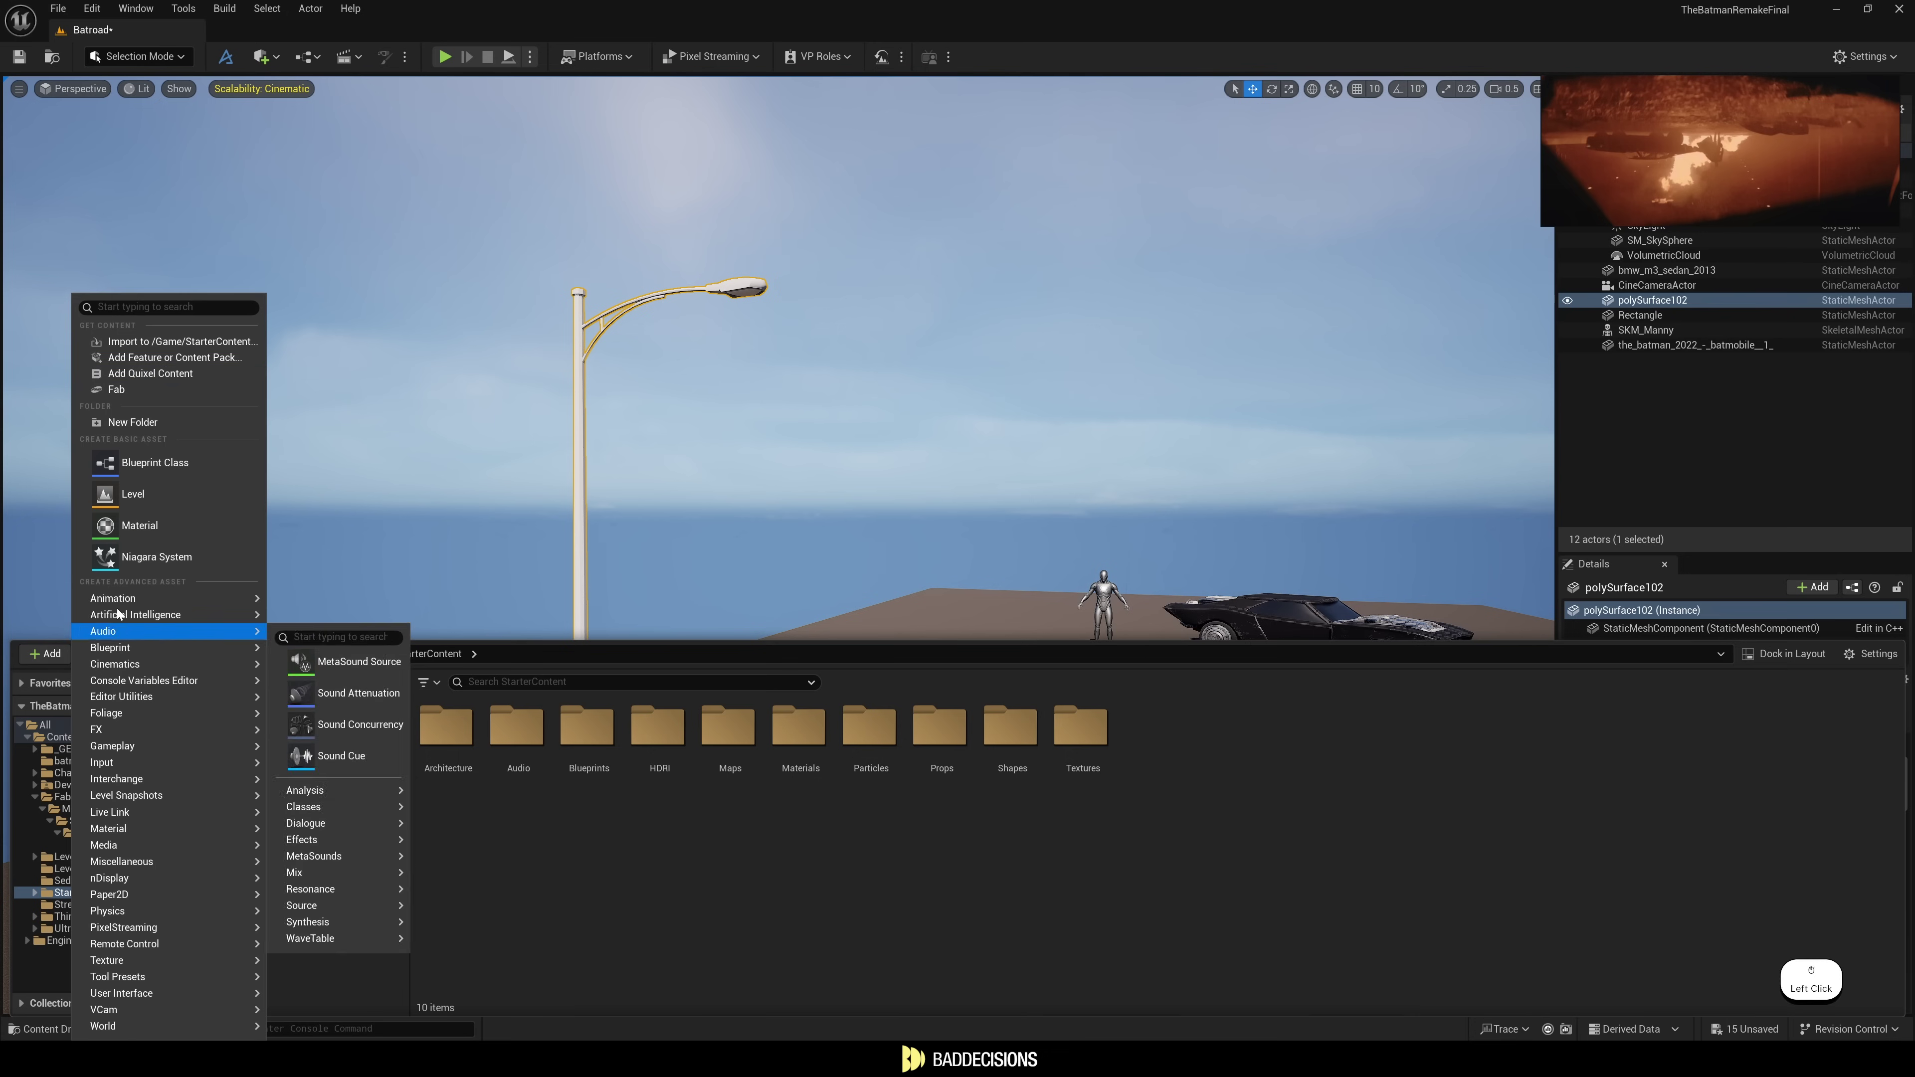
pyautogui.click(169, 357)
pyautogui.hotkey('ctrl', 'space')
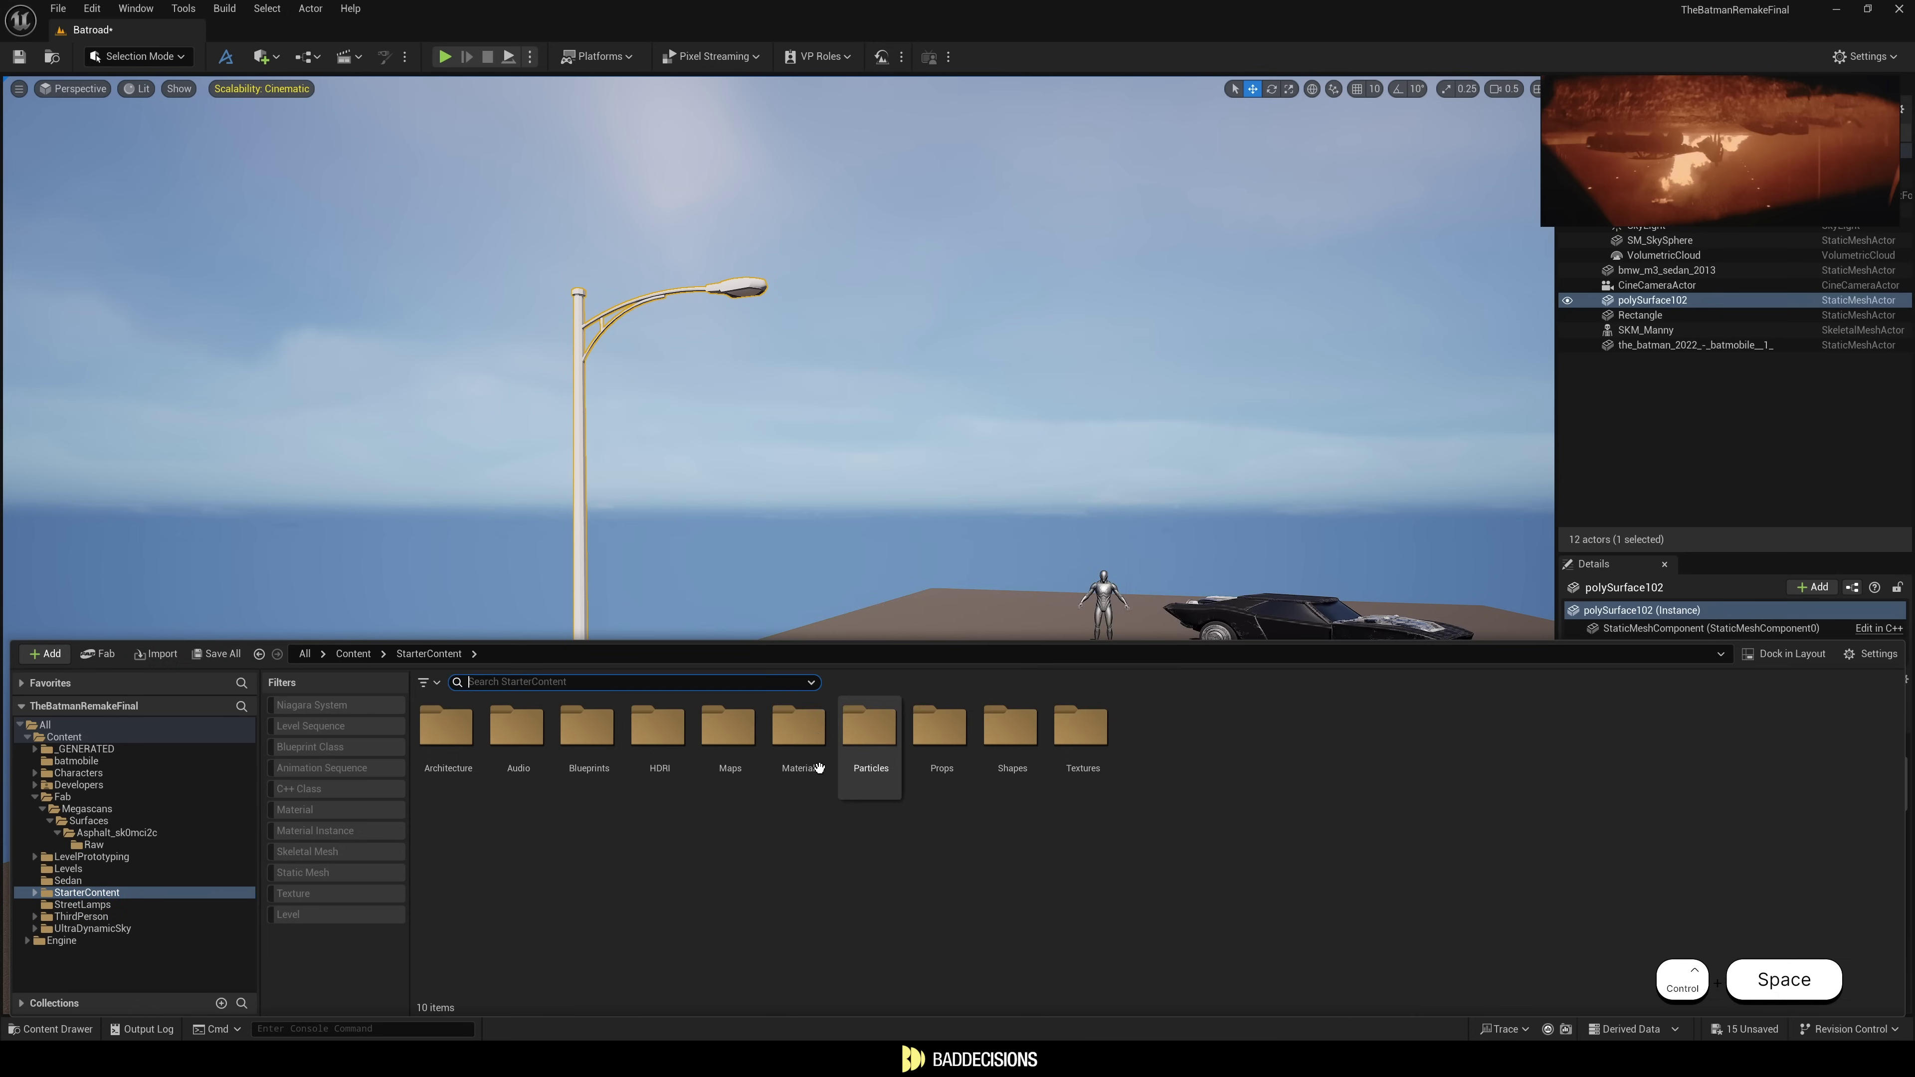
pyautogui.doubleClick(795, 739)
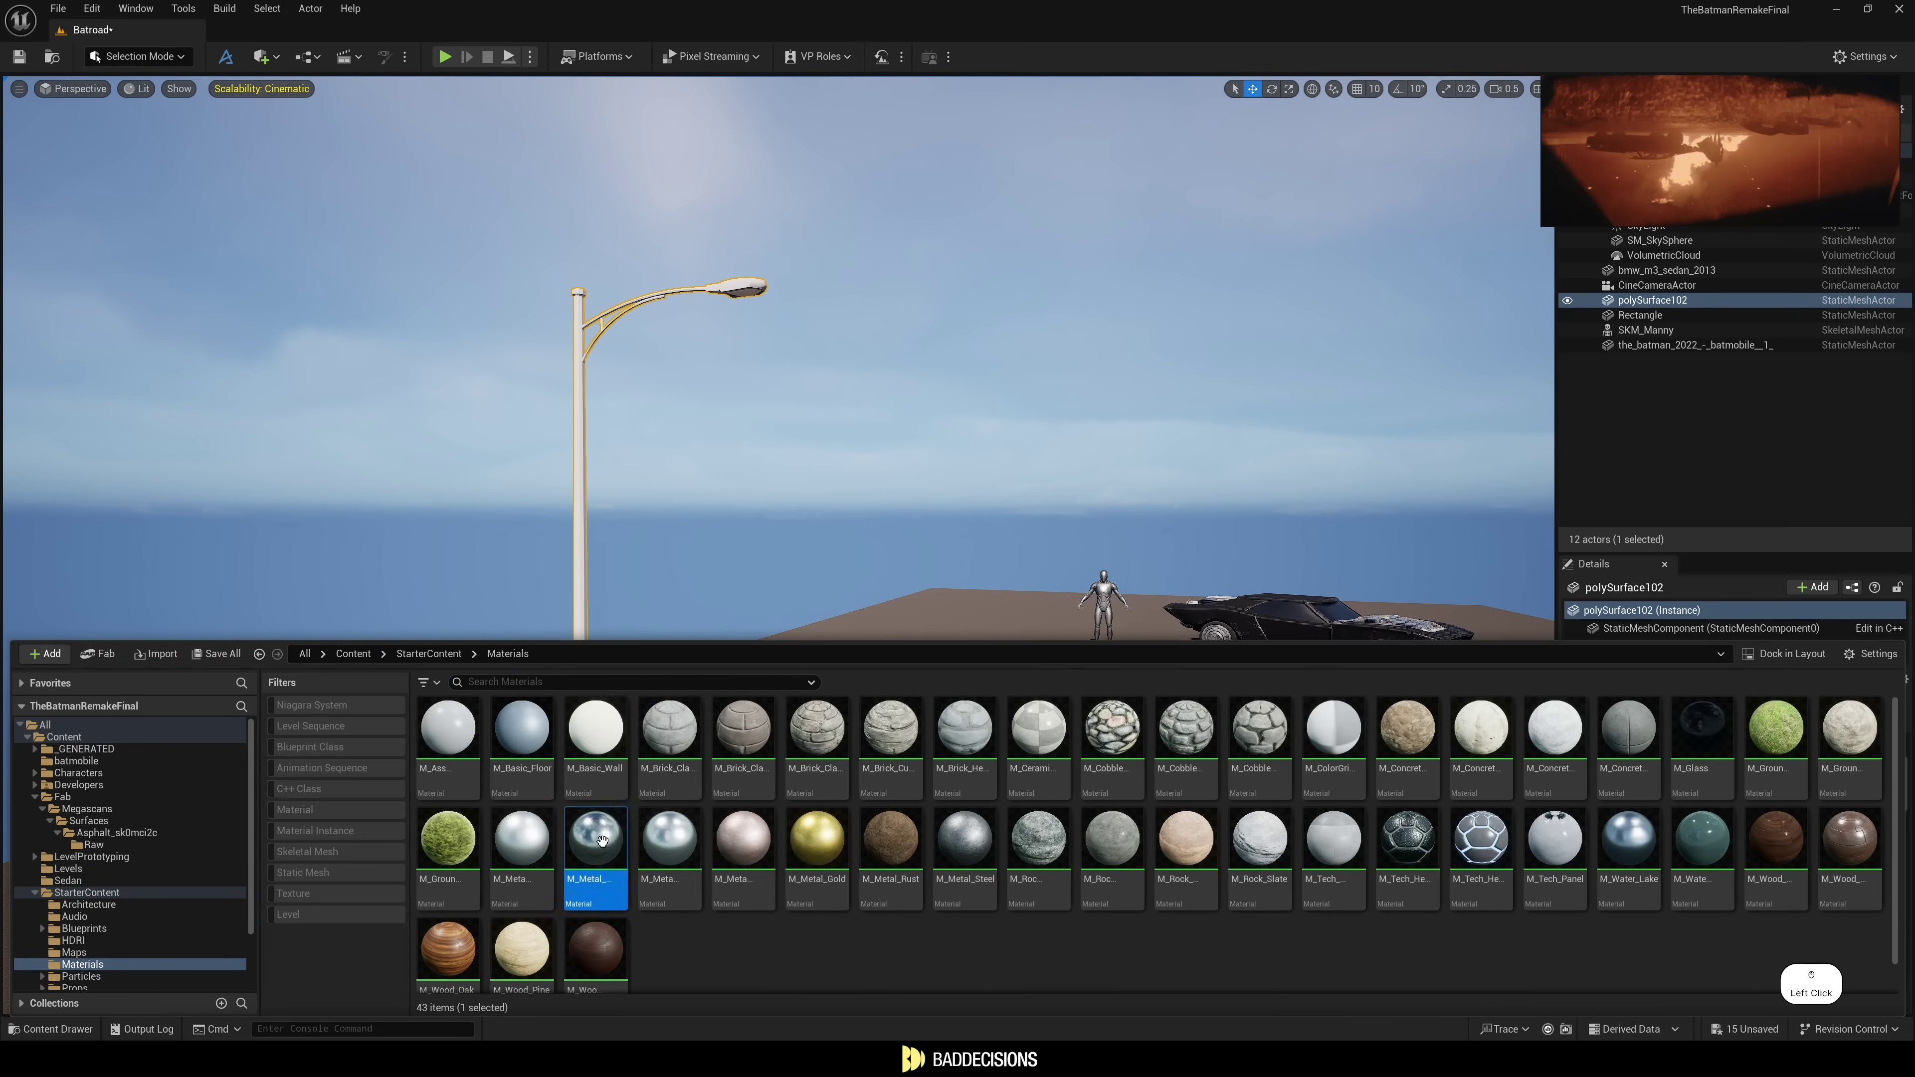
pyautogui.moveTo(604, 852); pyautogui.dragTo(579, 468)
pyautogui.press('s')
pyautogui.press('q')
# Open the lamp's light material and replace its existing nodes with a white three-component constant feeding Emissive Color.
pyautogui.hotkey('ctrl', 'space')
pyautogui.doubleClick(440, 773)
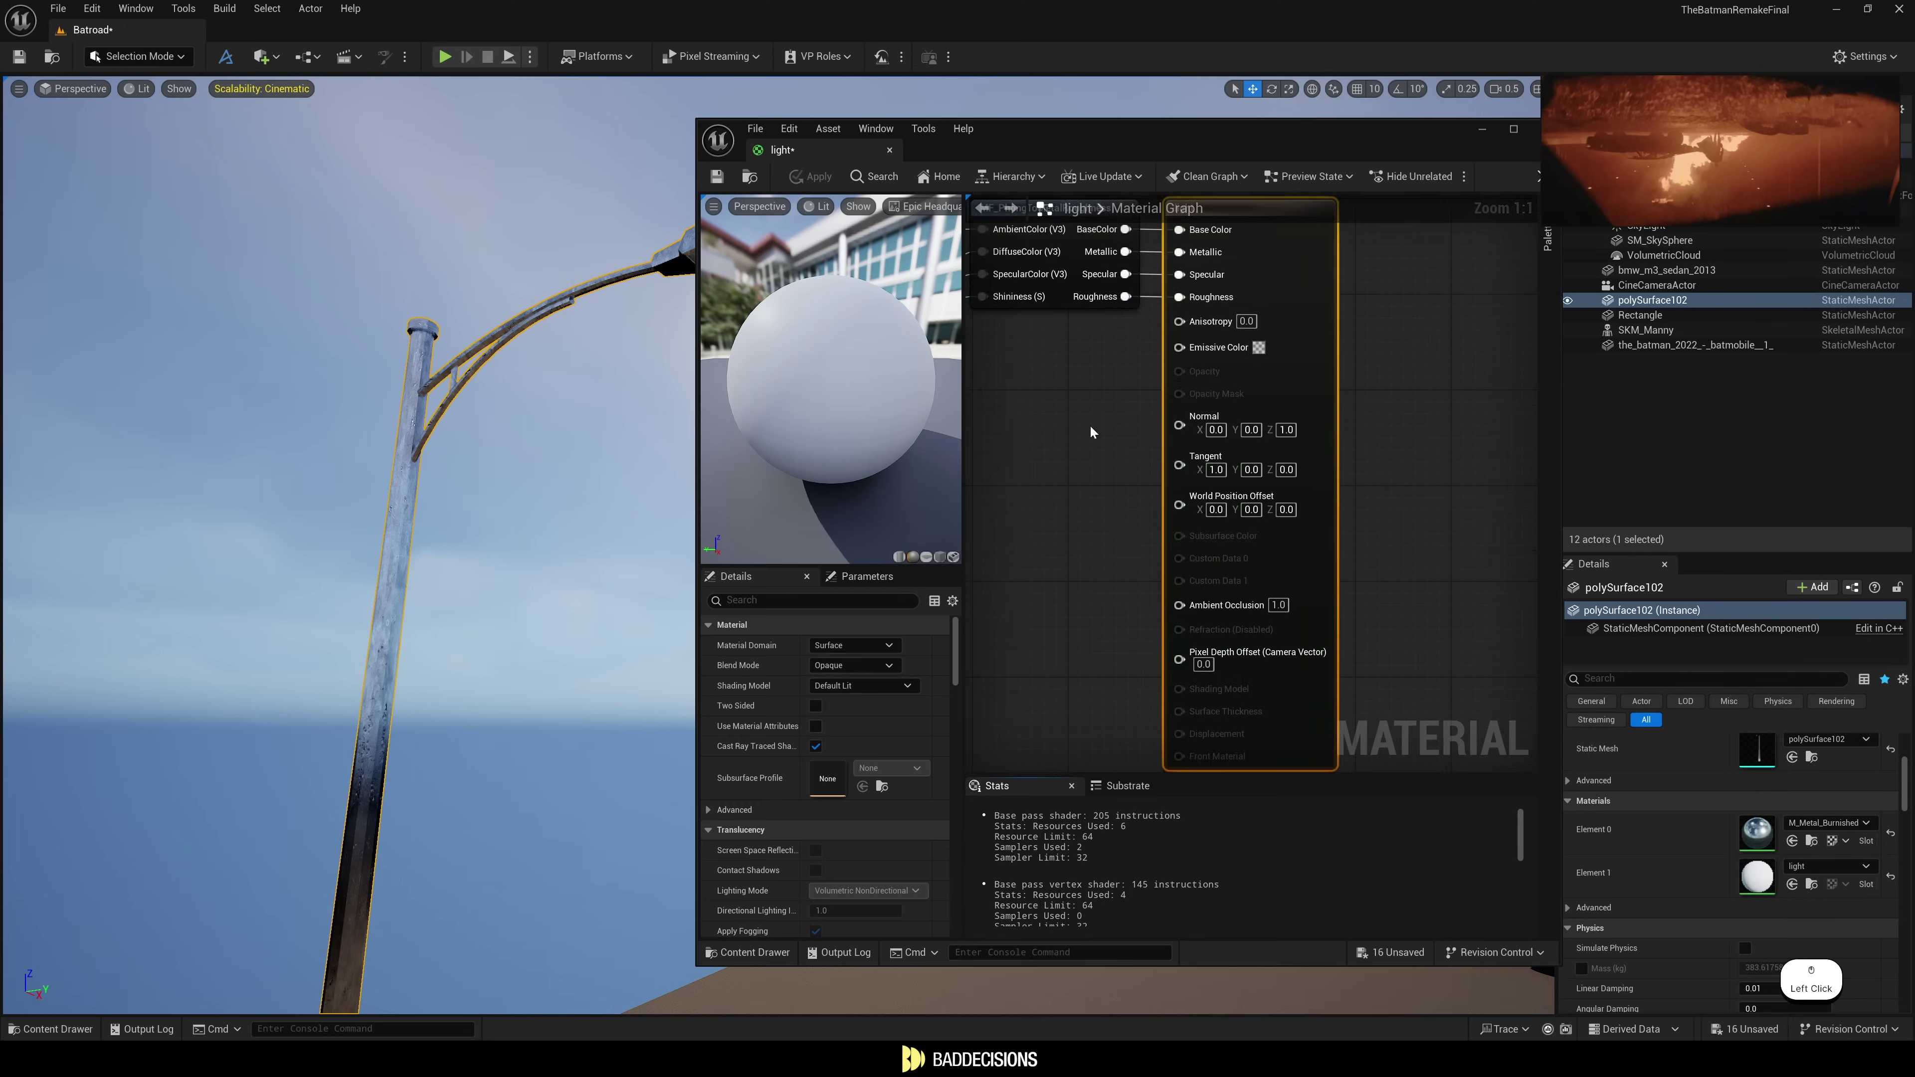
pyautogui.press('Delete')
pyautogui.click(1089, 283)
pyautogui.doubleClick(1108, 317)
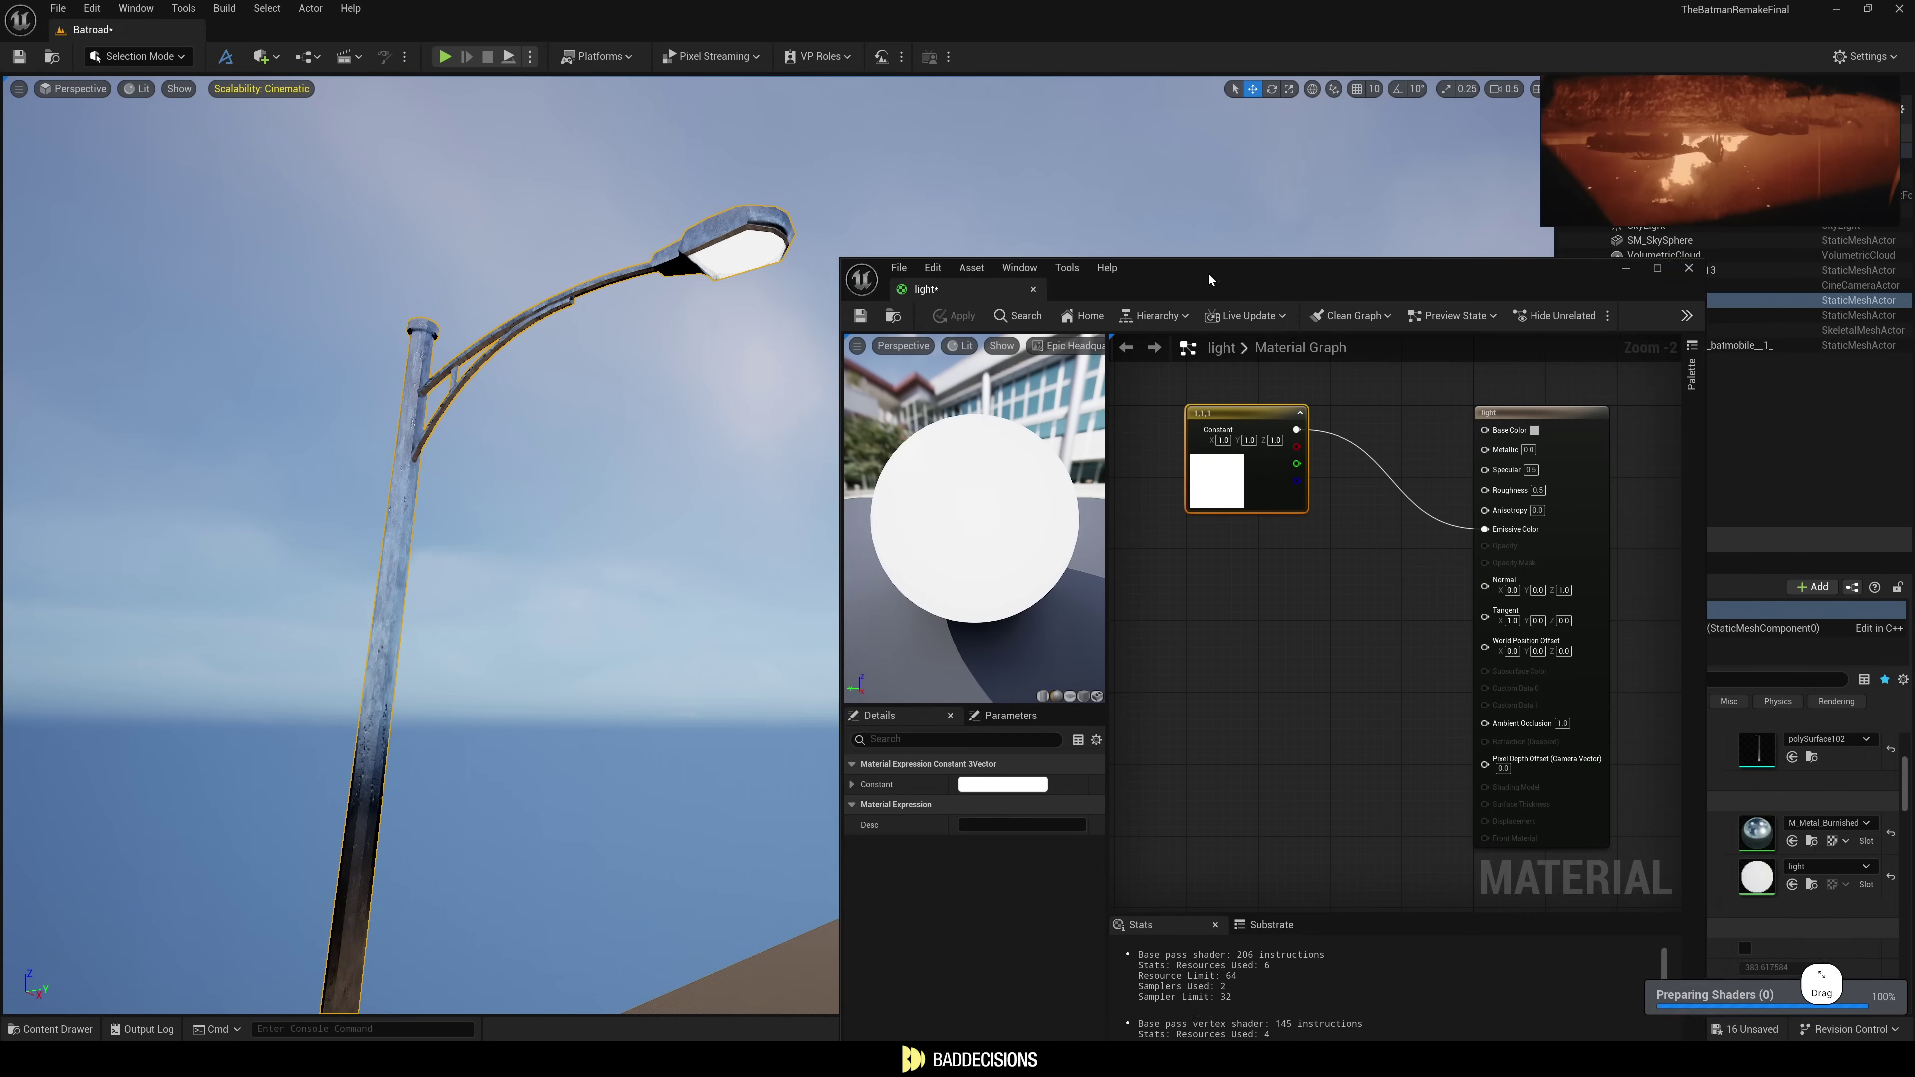
# Multiply the white constant by a scalar parameter Emissive_Int with default value 10 and feed the result into Emissive Color.
pyautogui.click(1338, 521)
pyautogui.click(1221, 581)
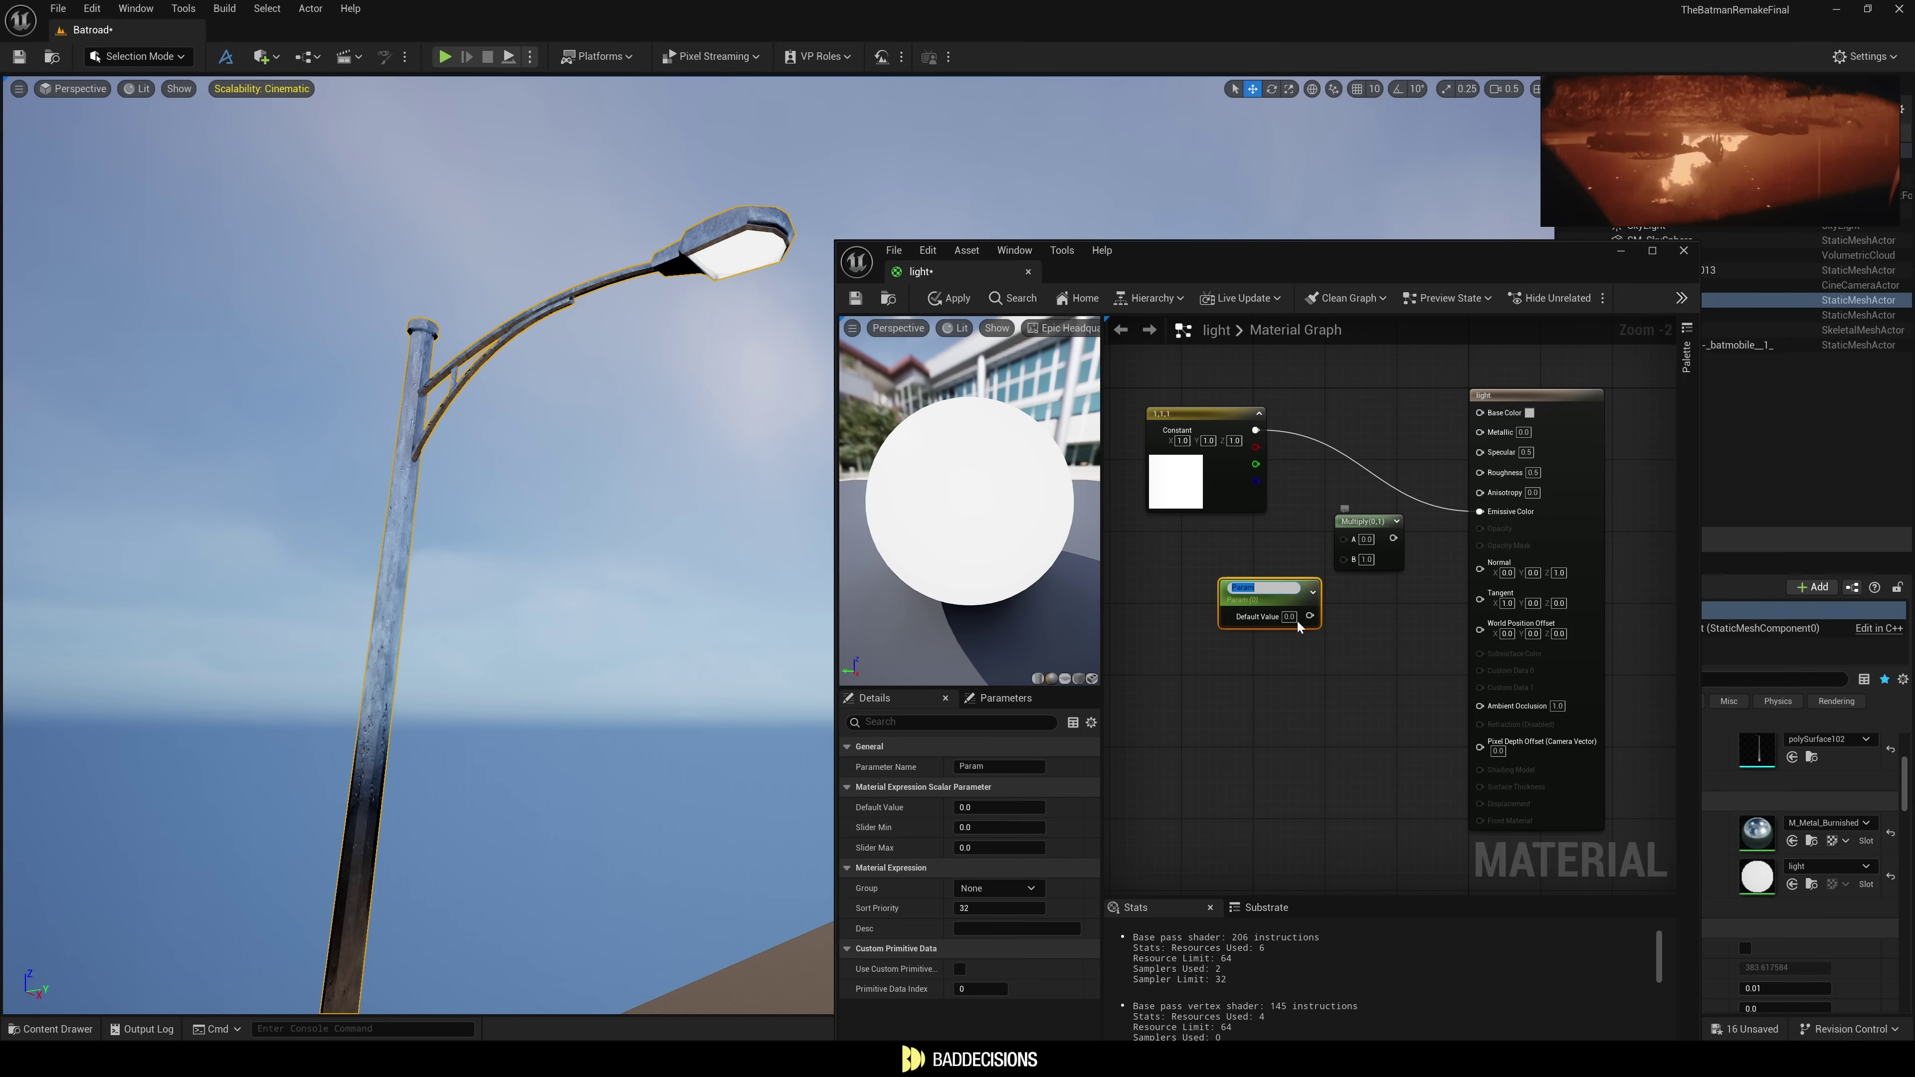
pyautogui.moveTo(1351, 547); pyautogui.dragTo(1349, 539)
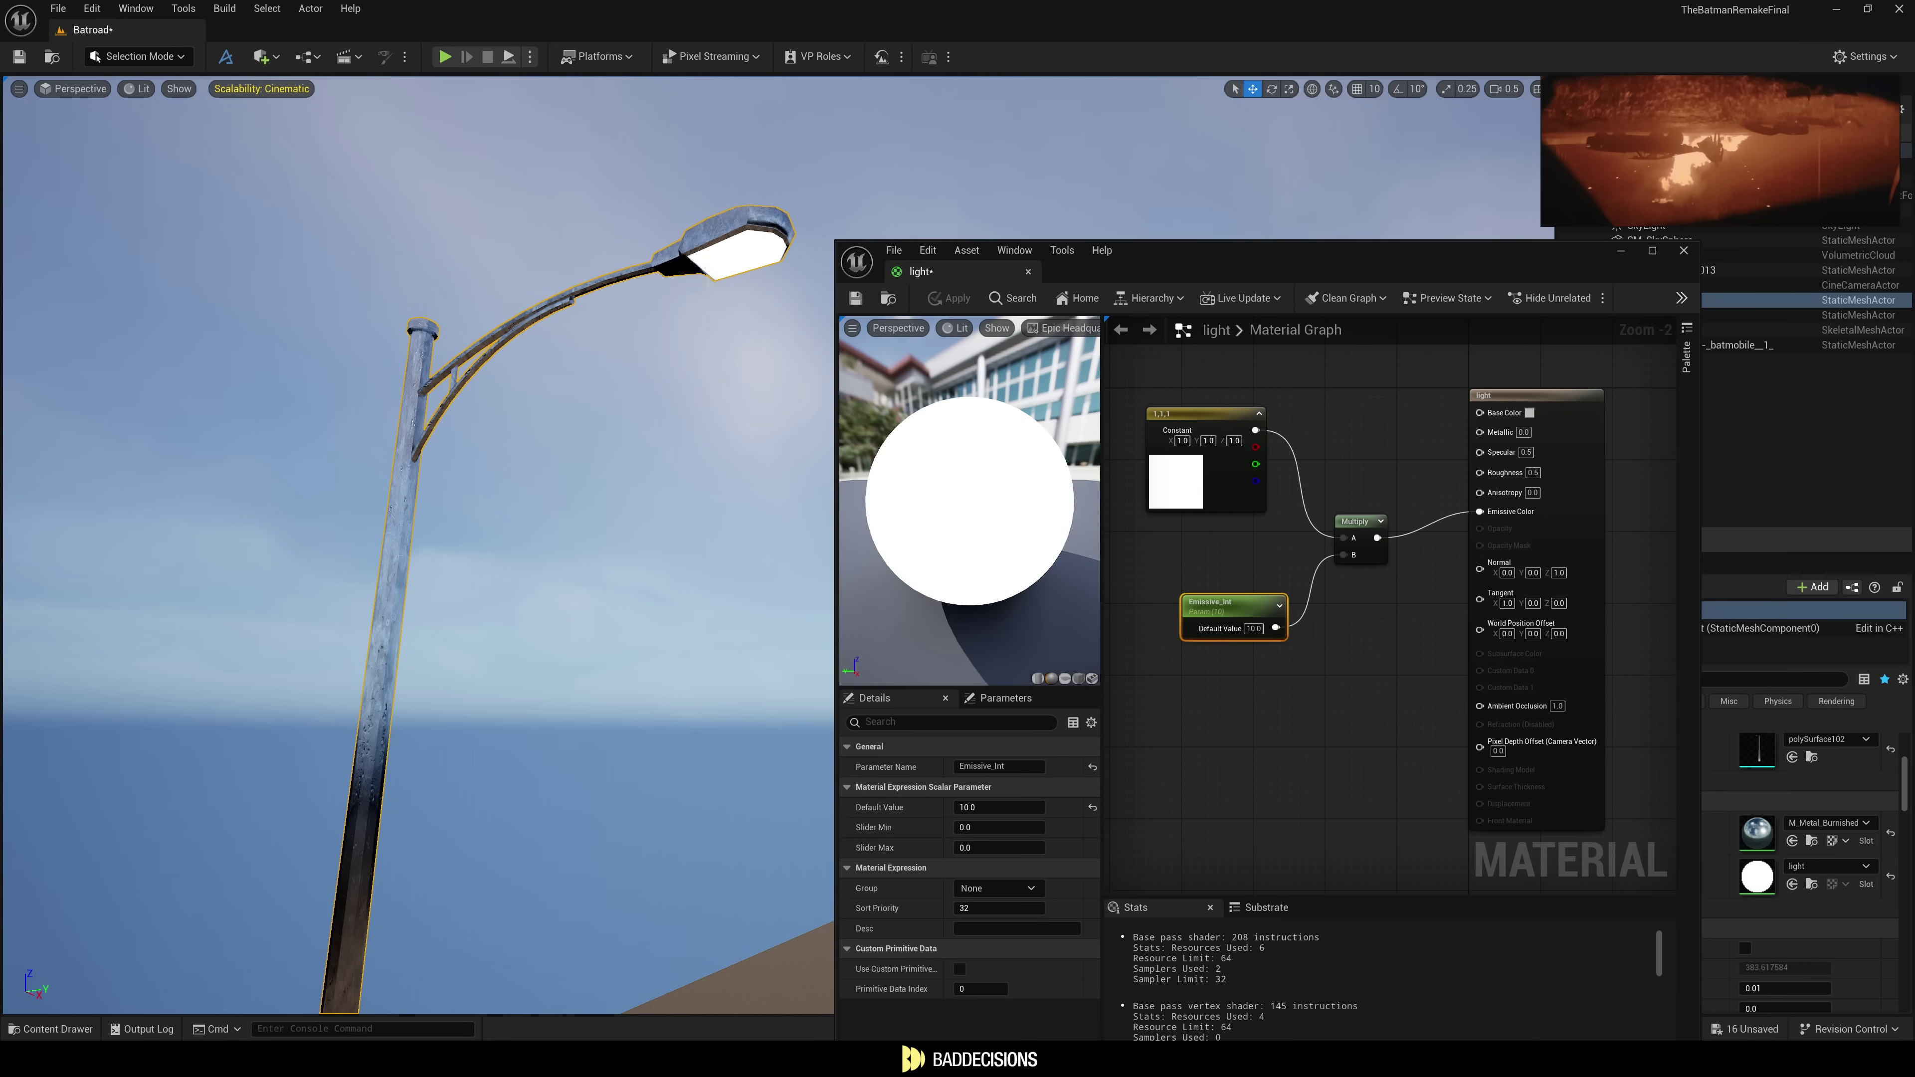
pyautogui.click(1030, 274)
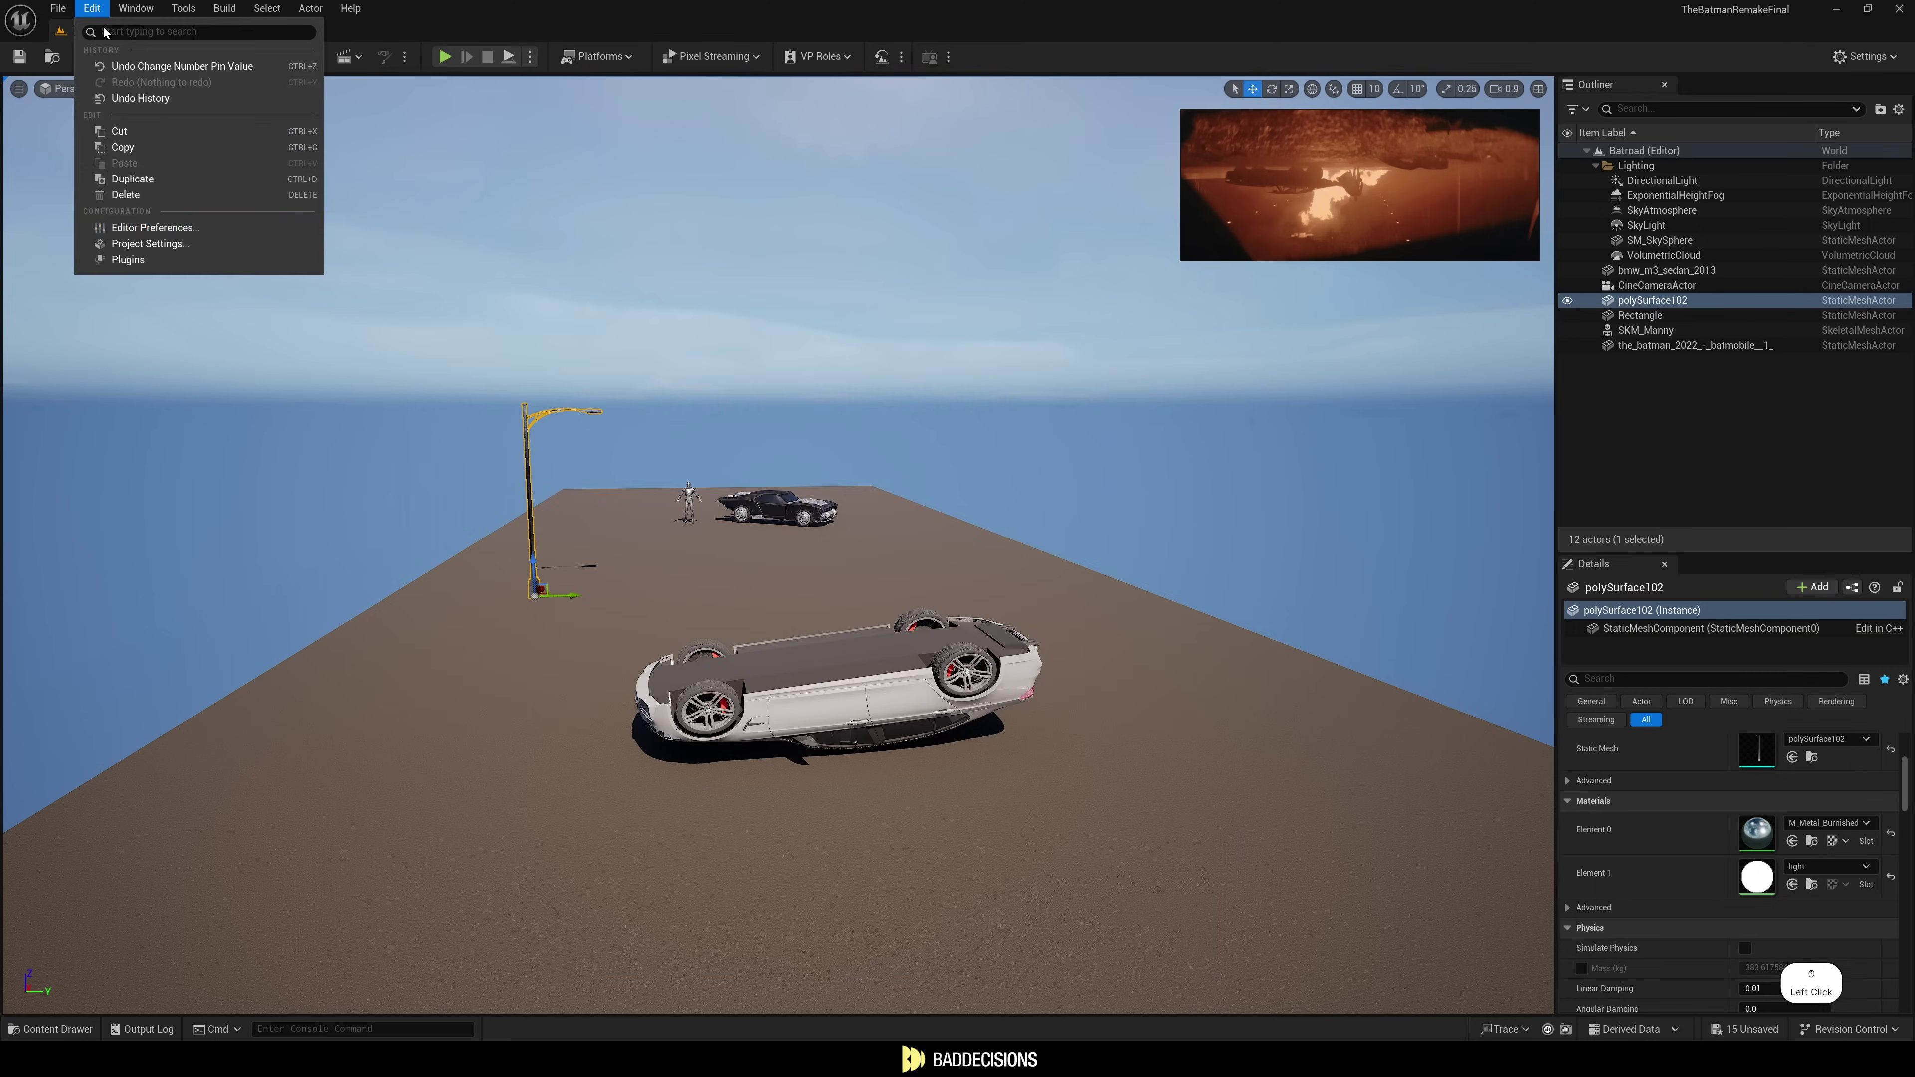
# Enable the Motion Design plugin and add a Cloner Actor to the level.
pyautogui.click(127, 259)
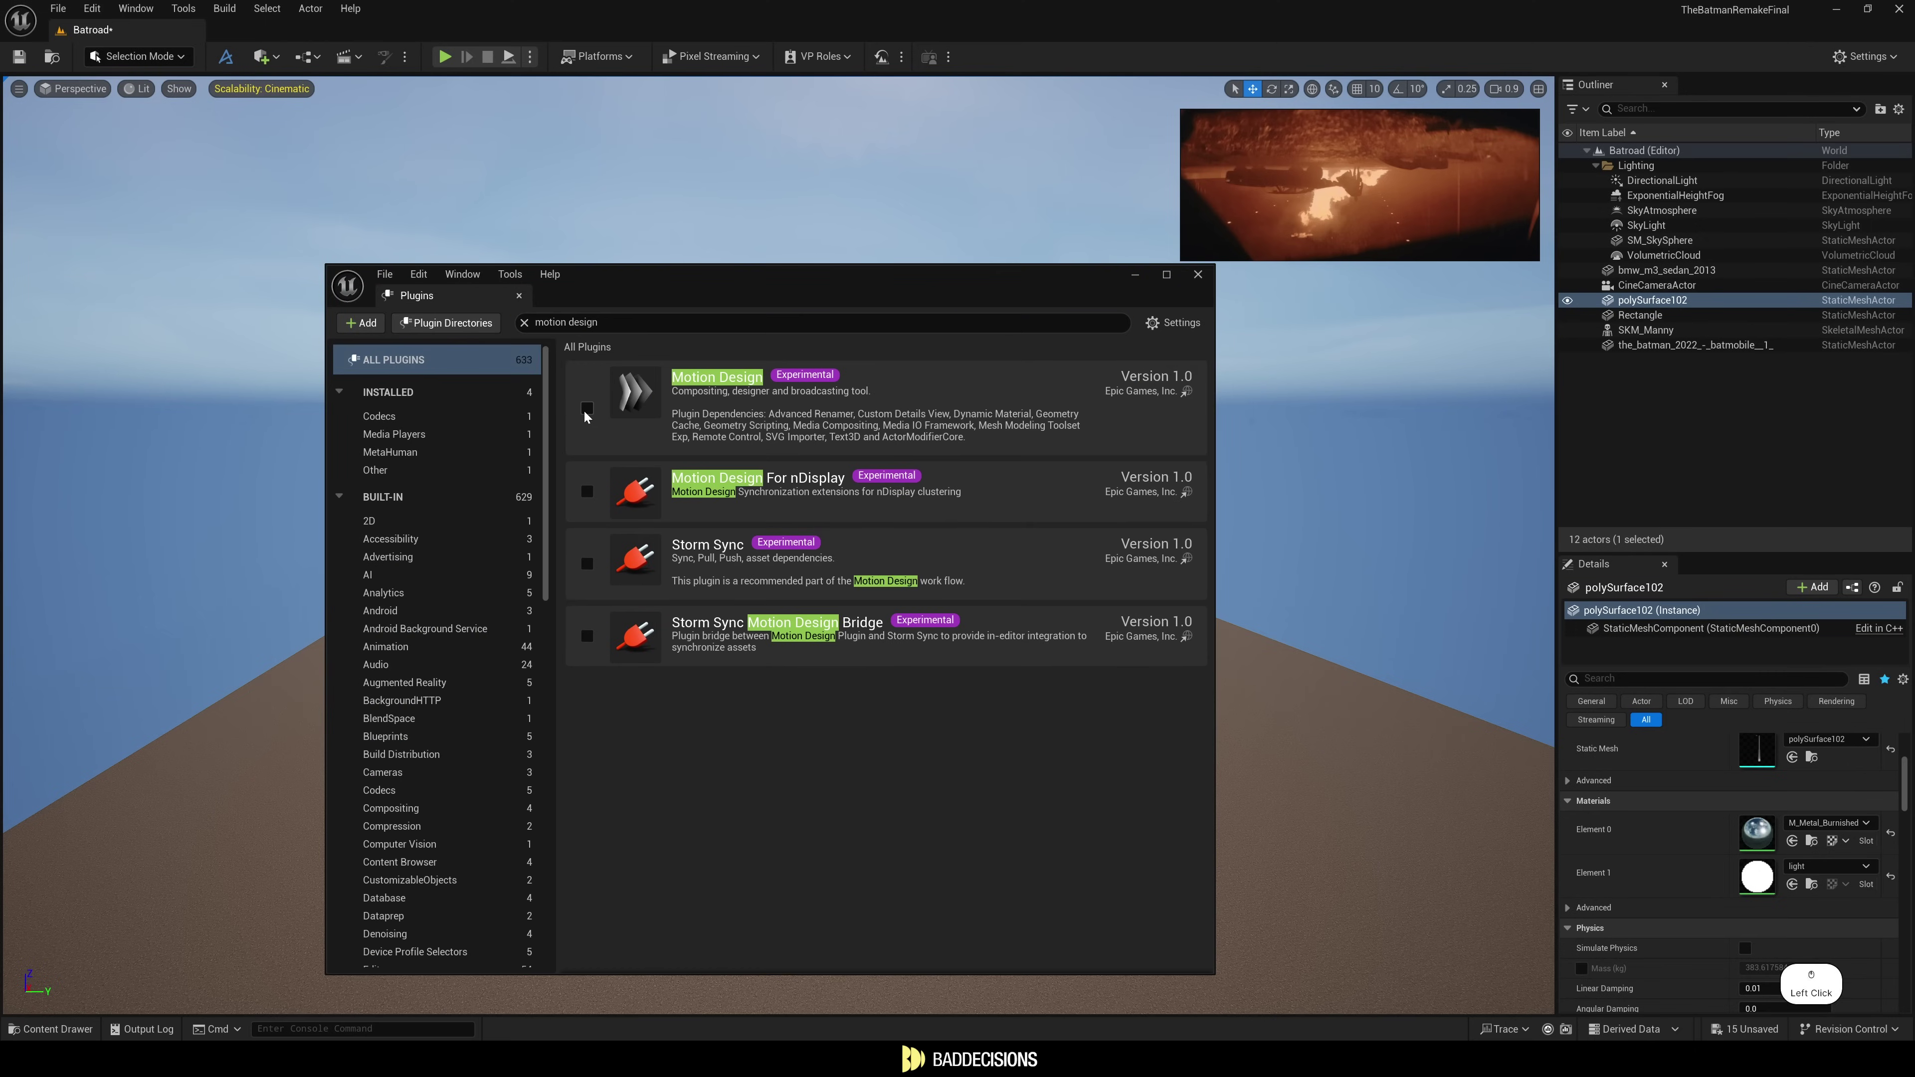
pyautogui.click(590, 372)
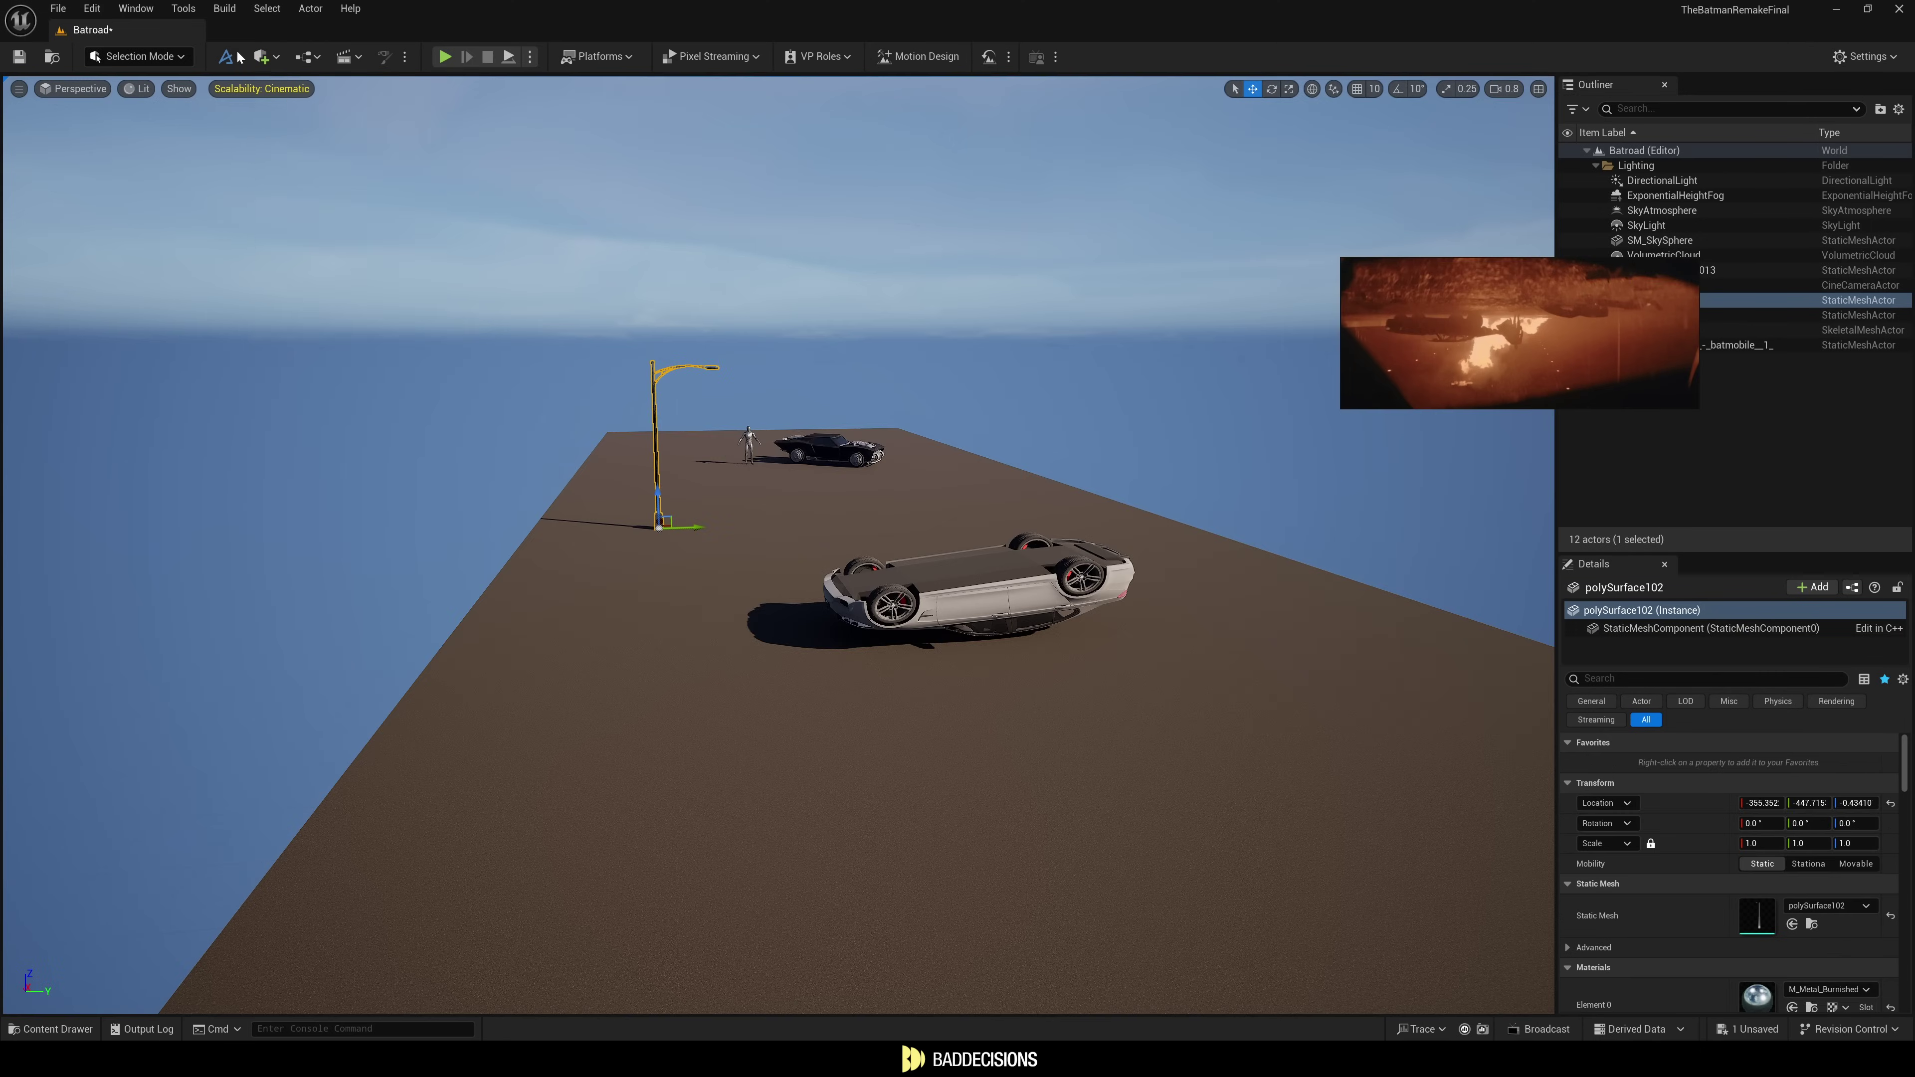
pyautogui.click(262, 55)
pyautogui.moveTo(379, 384)
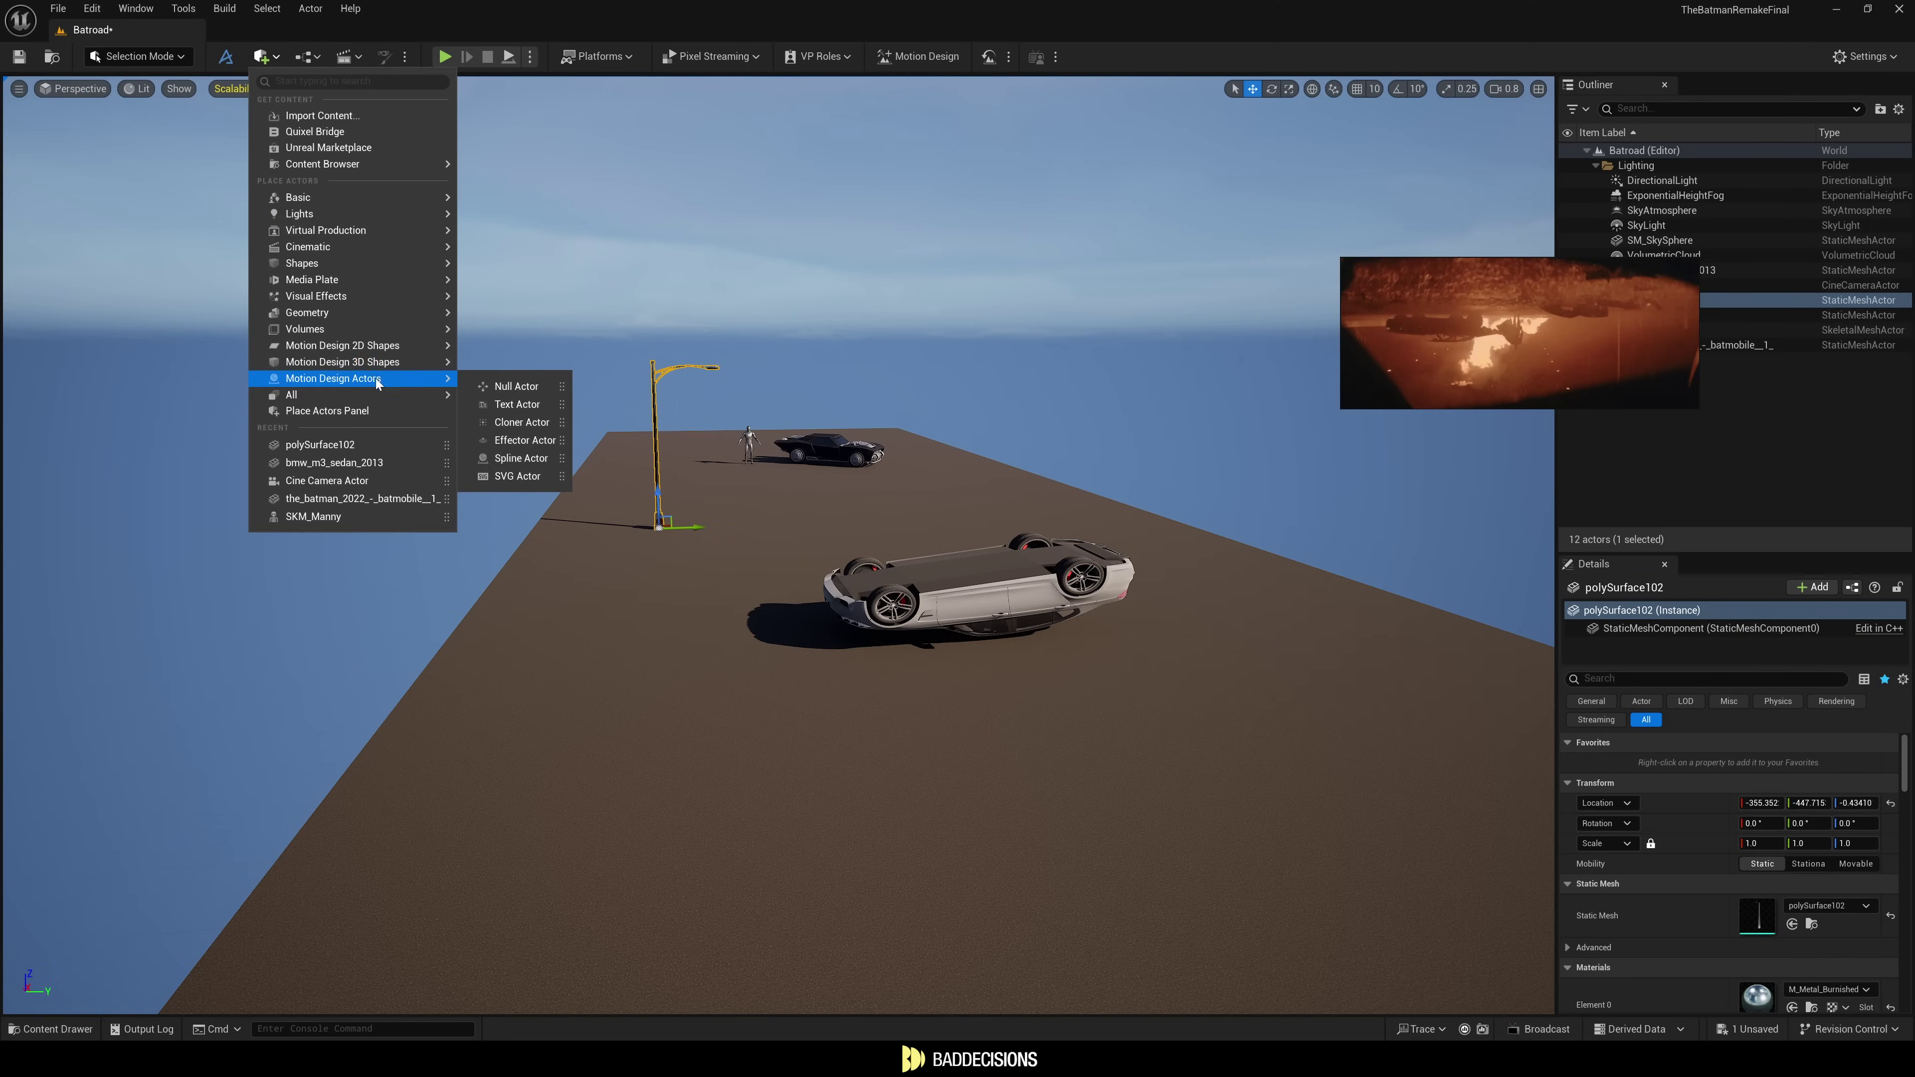
pyautogui.click(516, 420)
# Delete the cloner's default cube clone and make the LampPost actor, set to Movable, its child instead.
pyautogui.click(1656, 315)
pyautogui.press('BackSpace')
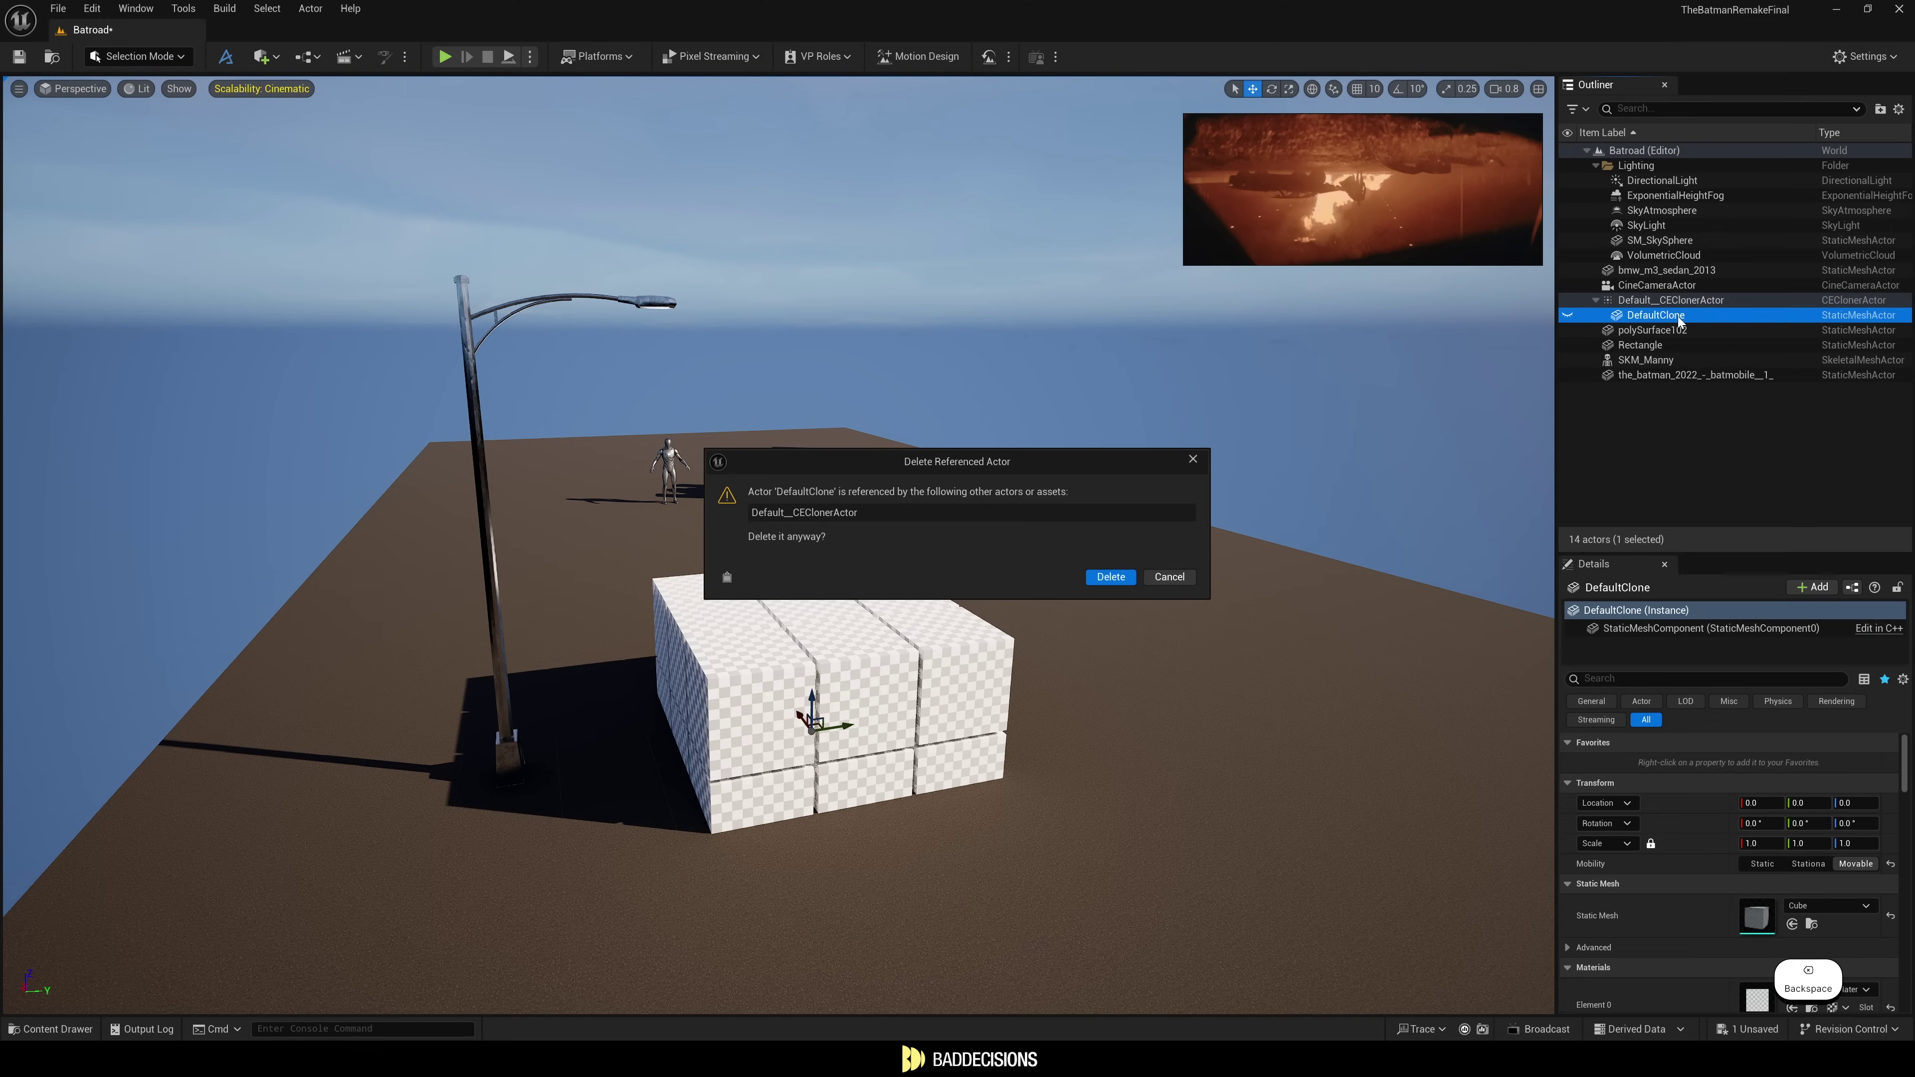
pyautogui.click(1110, 577)
pyautogui.click(1645, 316)
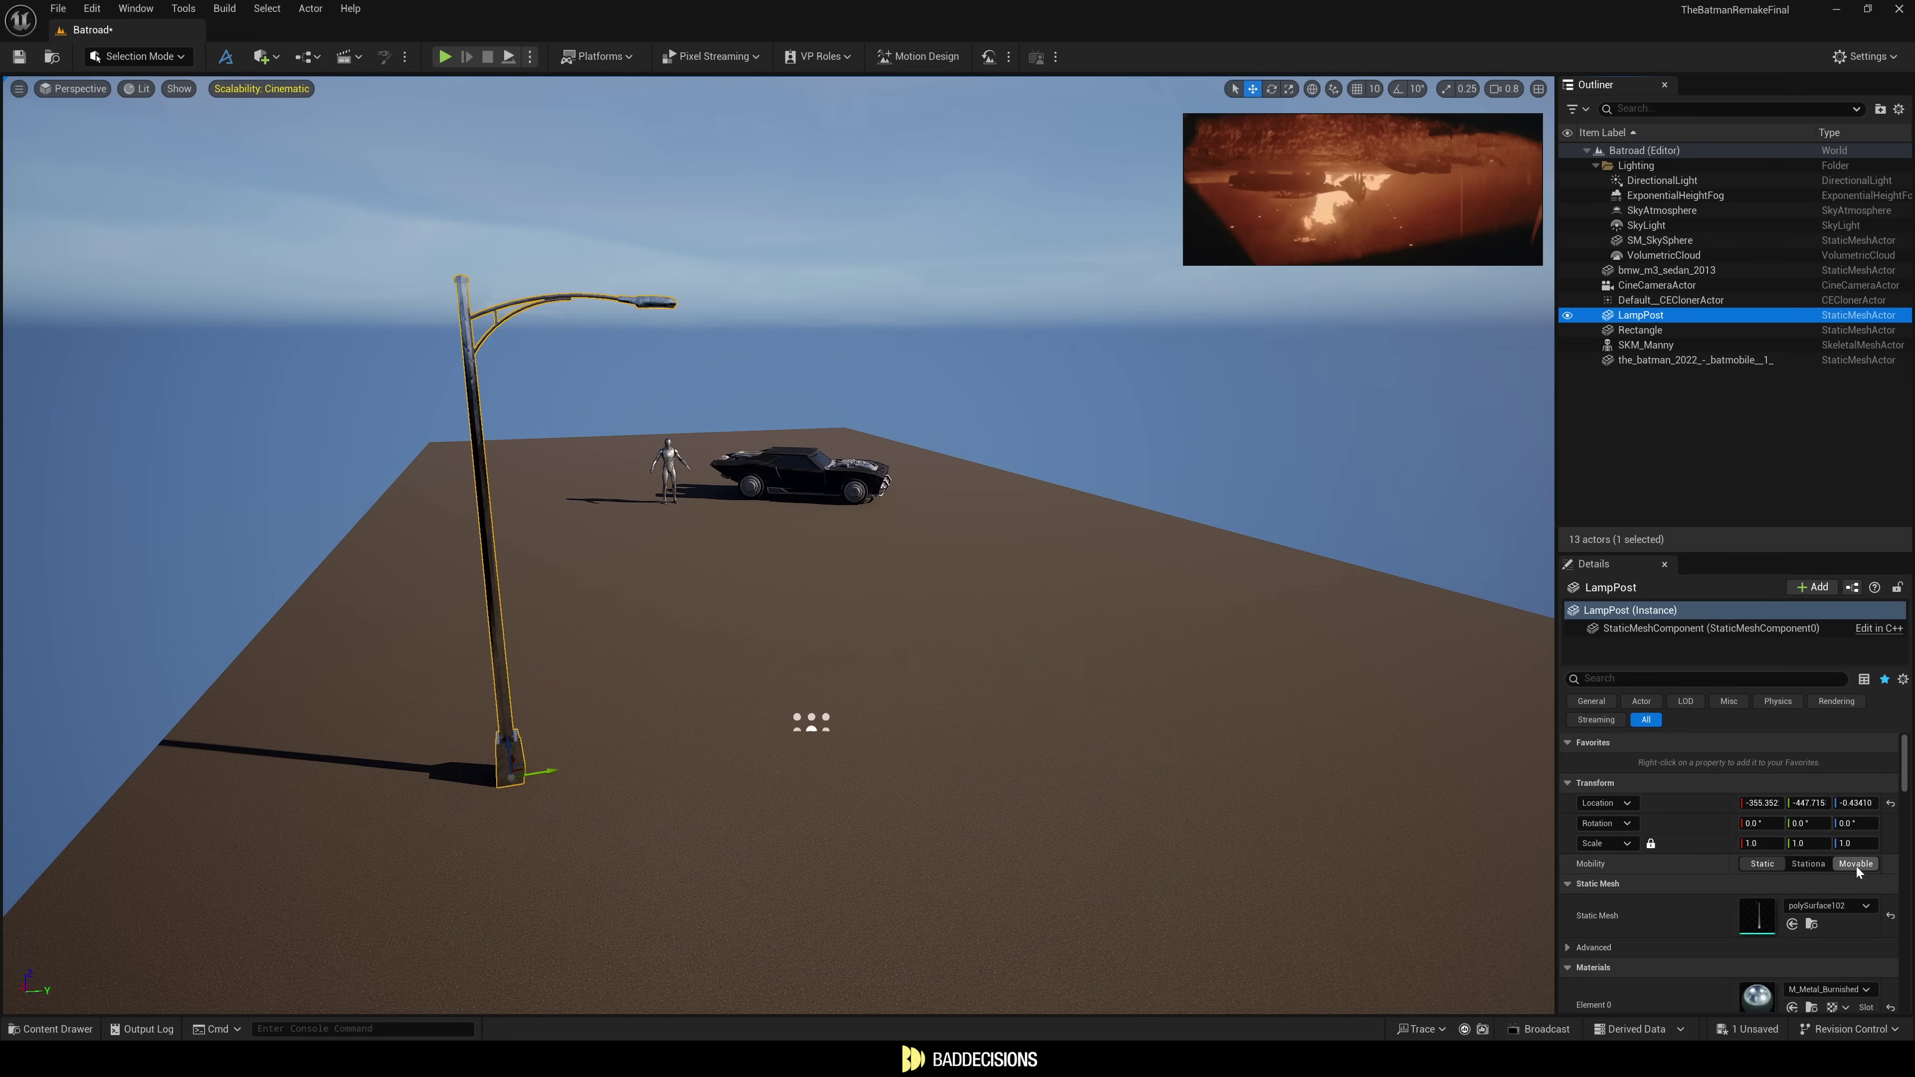
pyautogui.click(1855, 865)
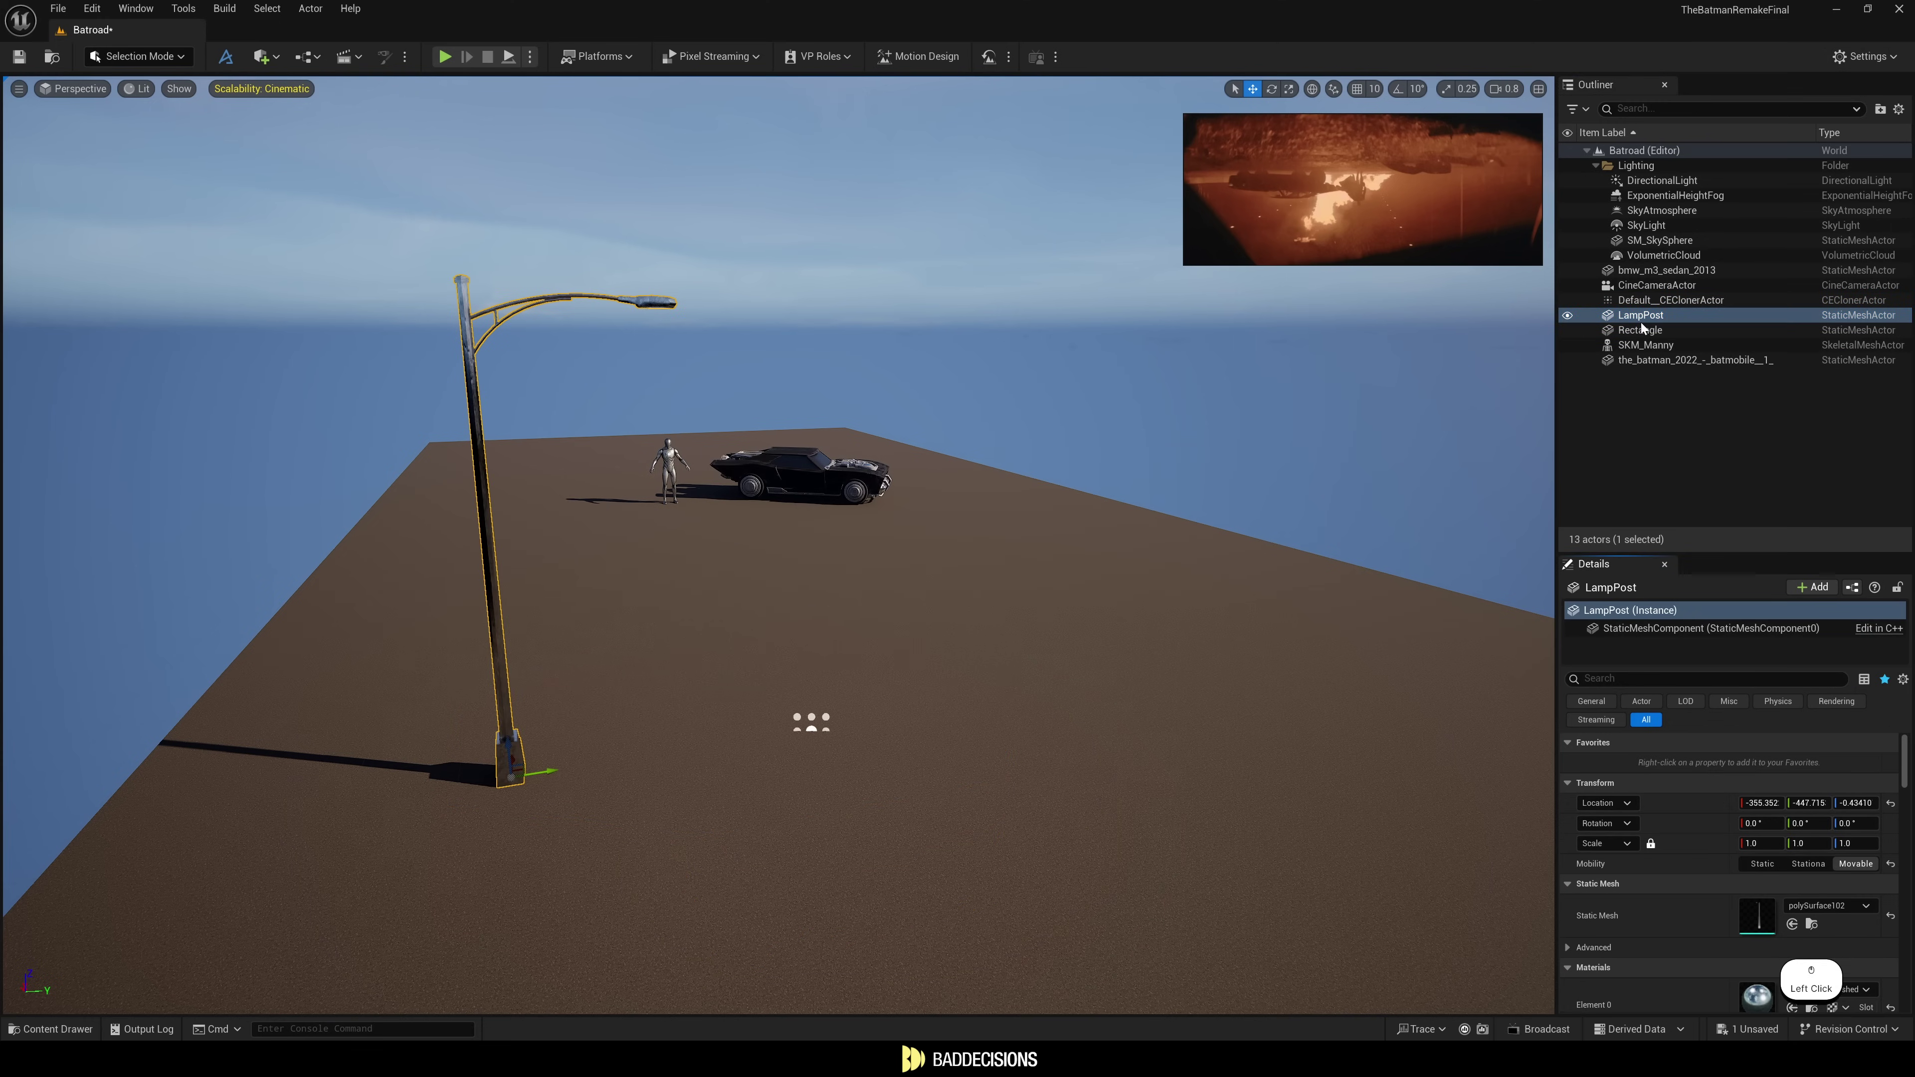
pyautogui.moveTo(1643, 301); pyautogui.dragTo(1643, 302)
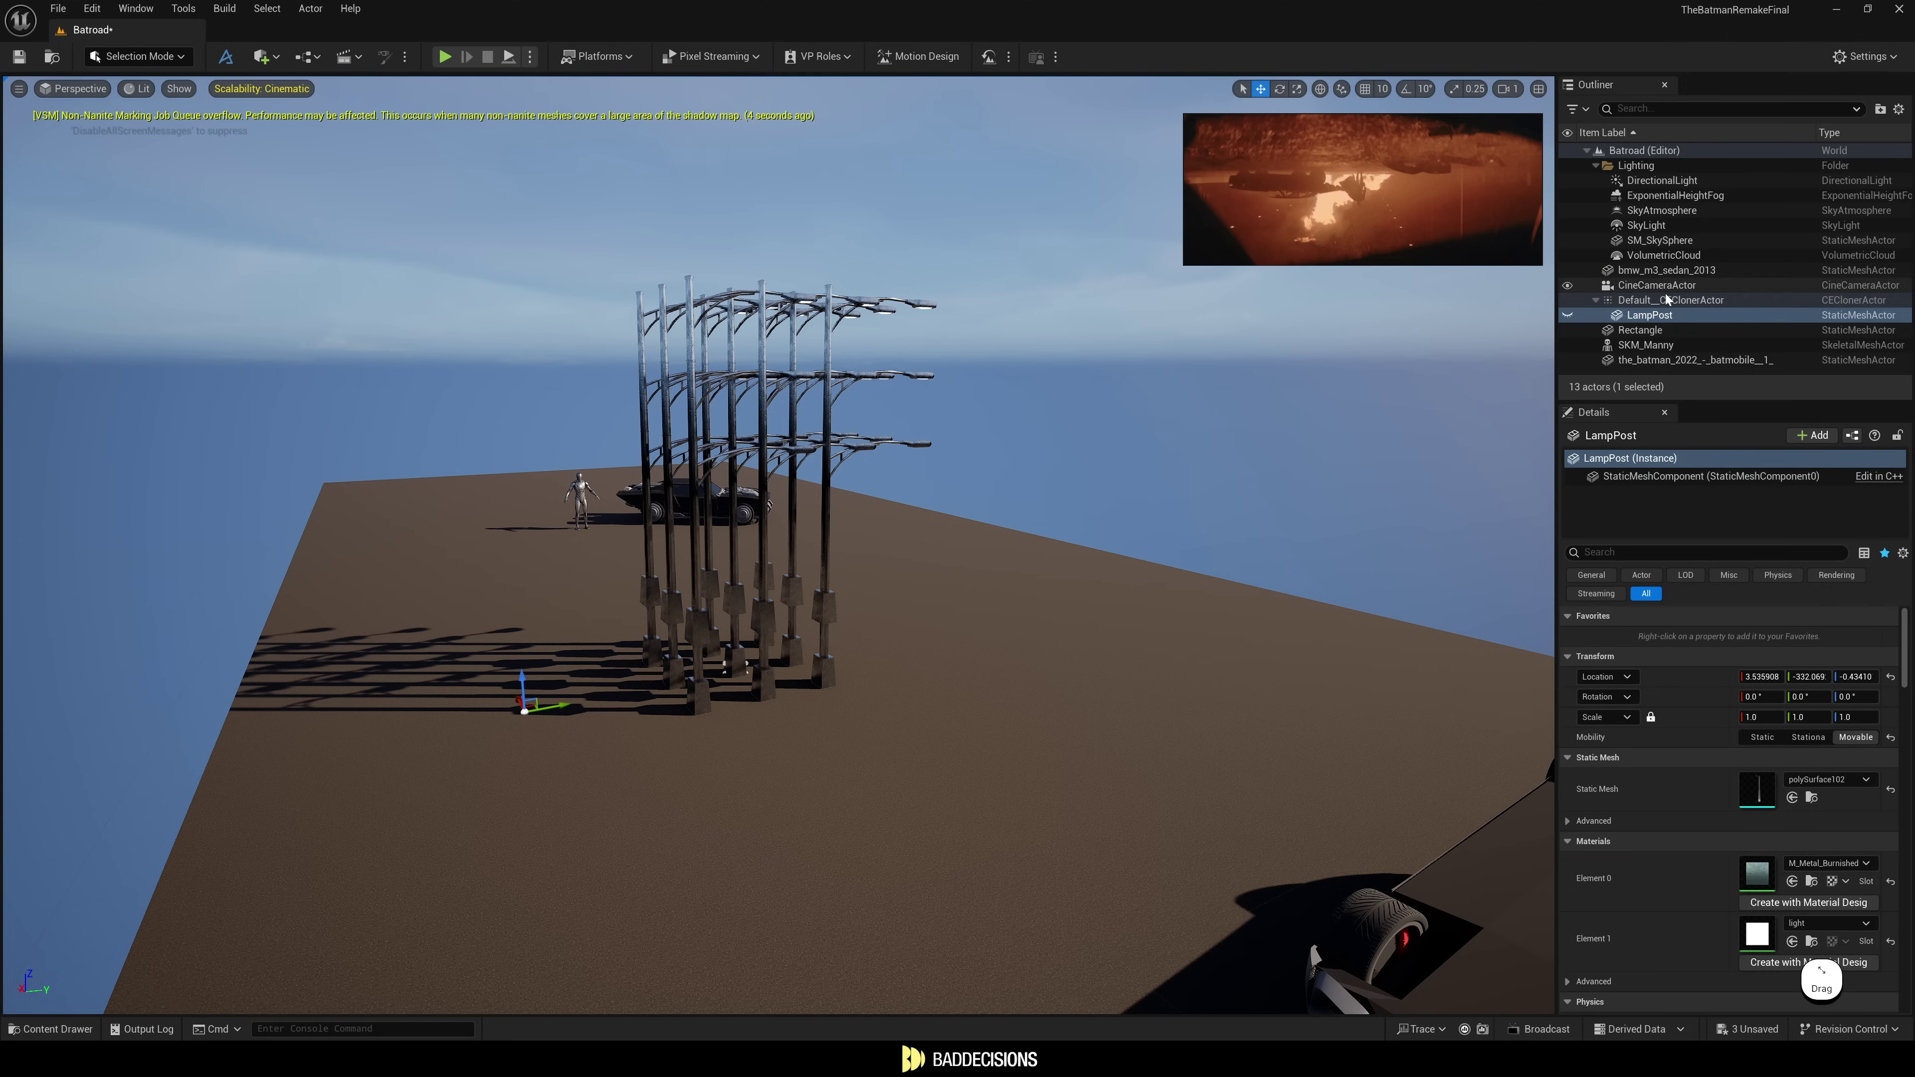
# Set the lamp cloner's layout to Line along the X axis.
pyautogui.scroll(-2, 1734, 844)
pyautogui.click(1754, 791)
pyautogui.click(1765, 820)
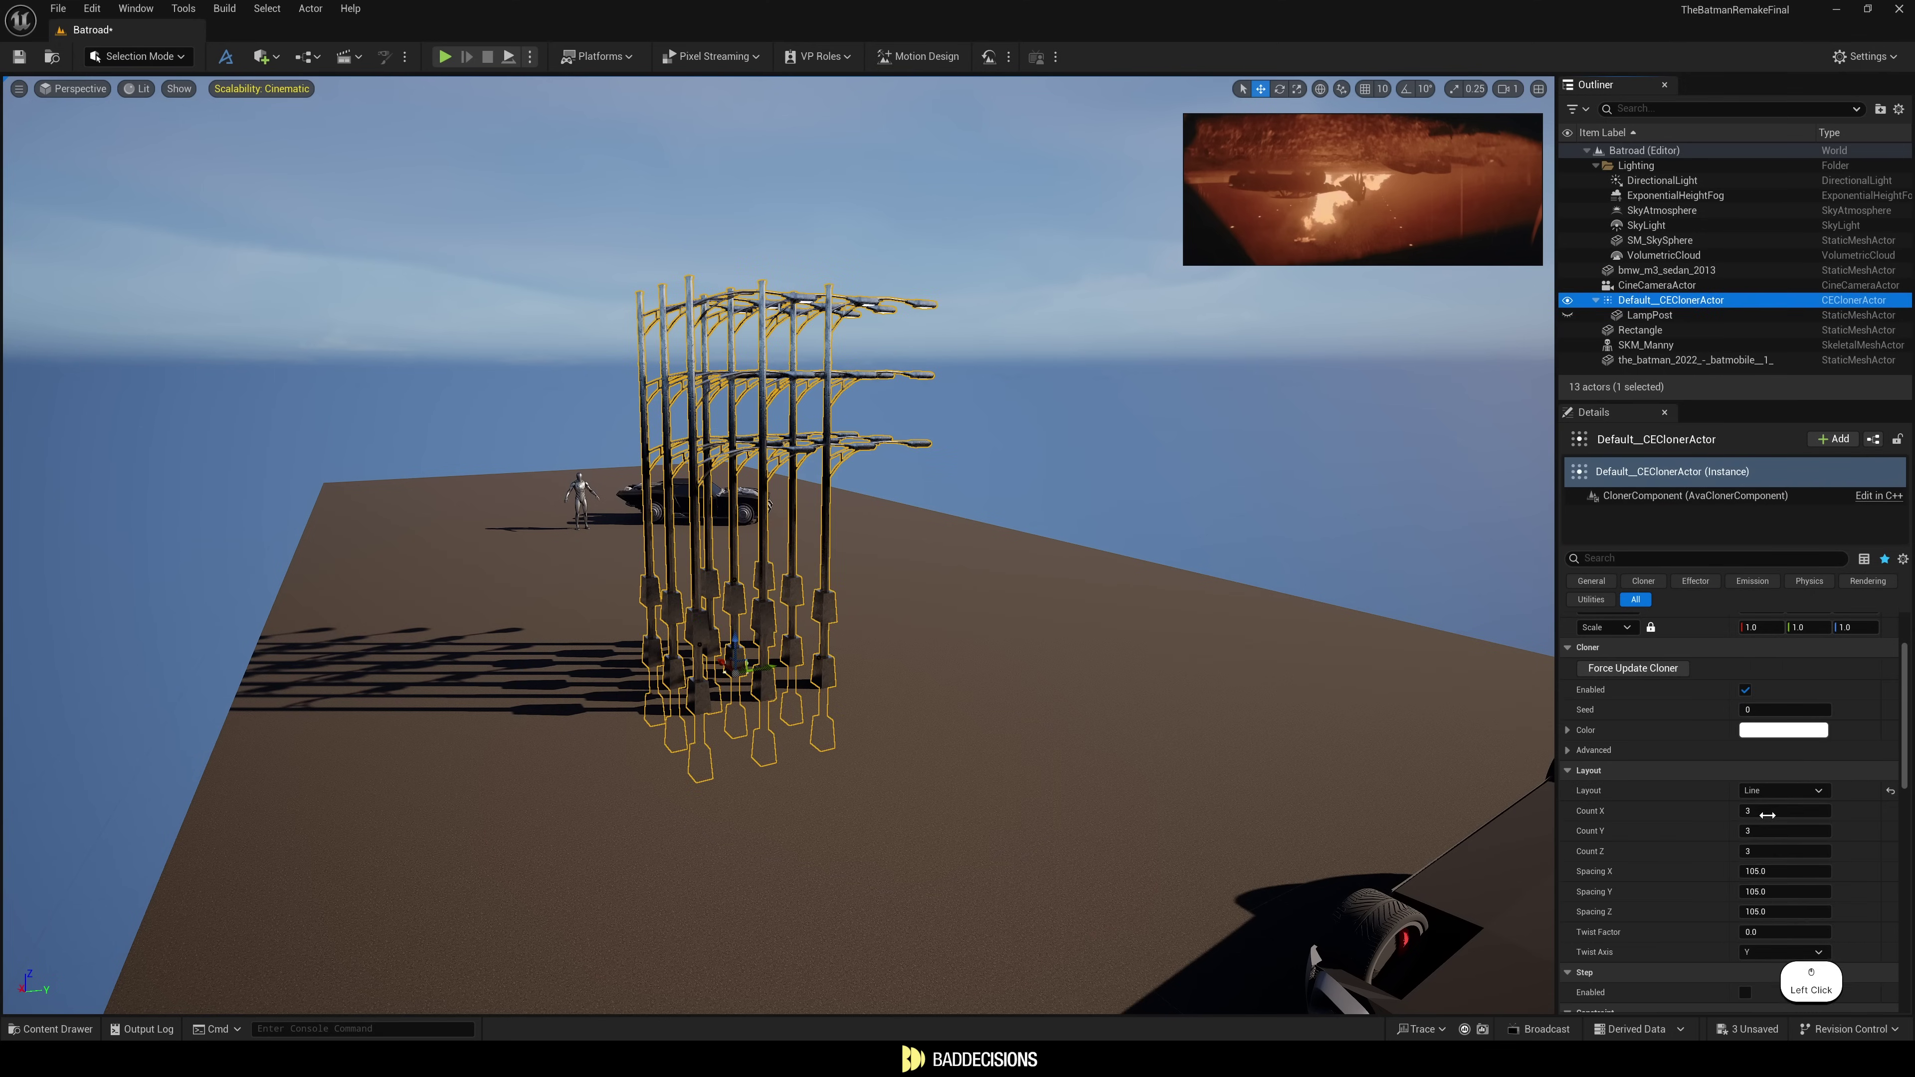
pyautogui.click(1767, 850)
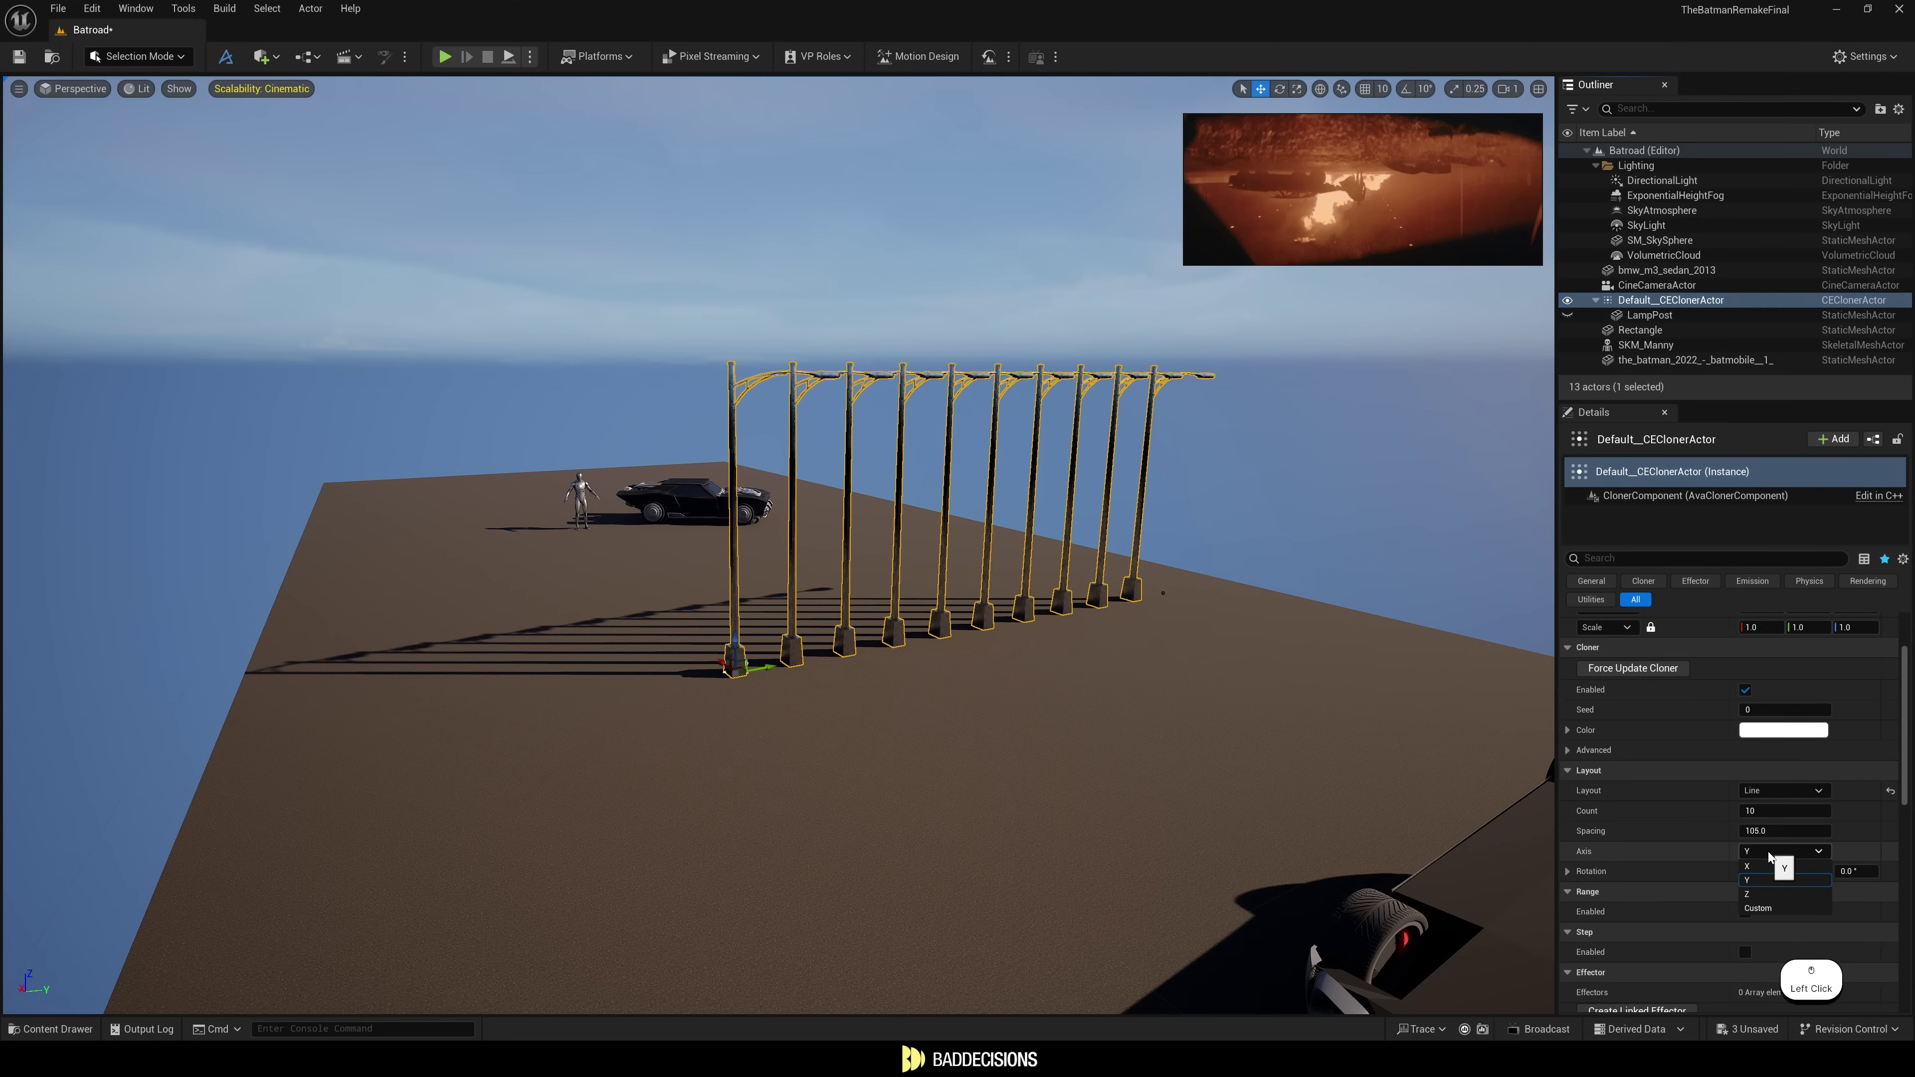
pyautogui.click(1770, 870)
# Move the lamp cloner to the edge of the road and set its count to 20 and spacing to about 1730.
pyautogui.press('d')
pyautogui.press('s')
pyautogui.moveTo(983, 649); pyautogui.dragTo(711, 656, button='right')
pyautogui.scroll(2, 983, 649)
pyautogui.moveTo(579, 605); pyautogui.dragTo(323, 632)
pyautogui.moveTo(1785, 832); pyautogui.dragTo(1854, 832)
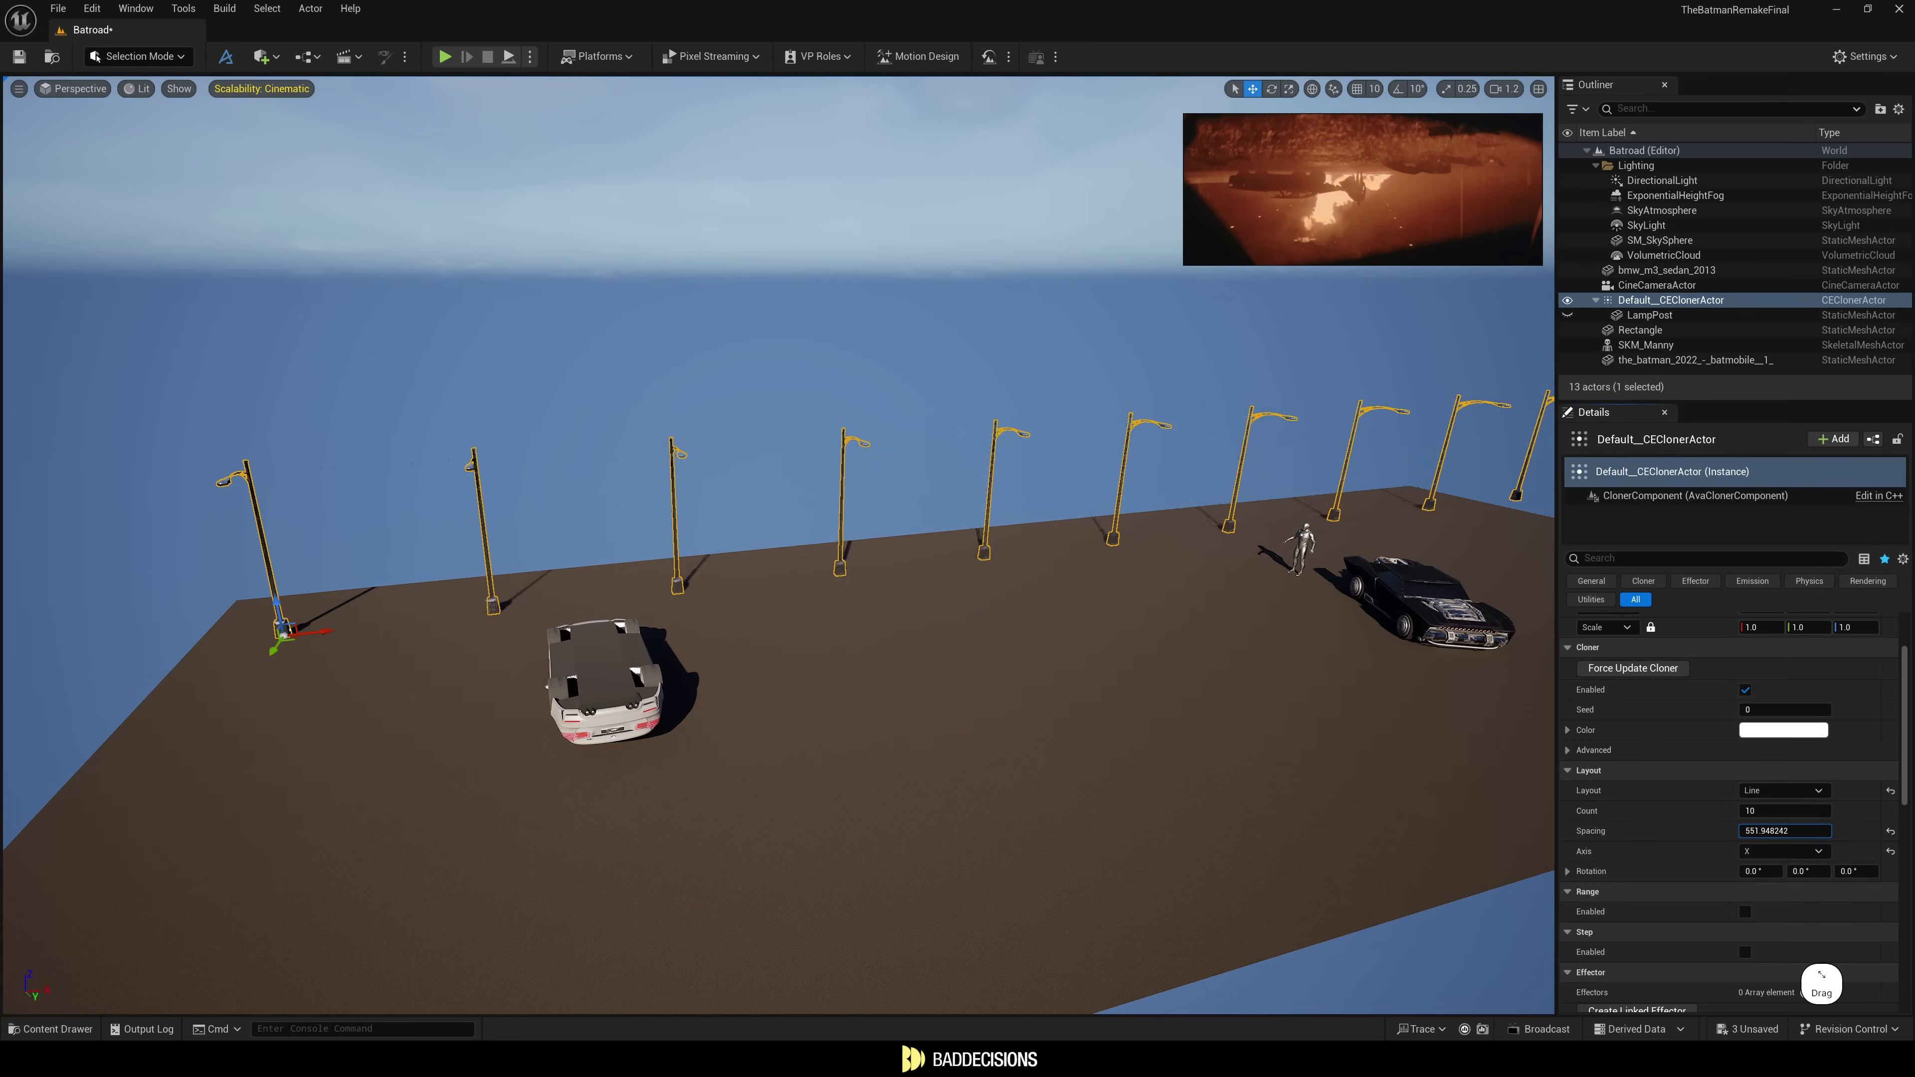
pyautogui.moveTo(1854, 831); pyautogui.dragTo(1869, 832)
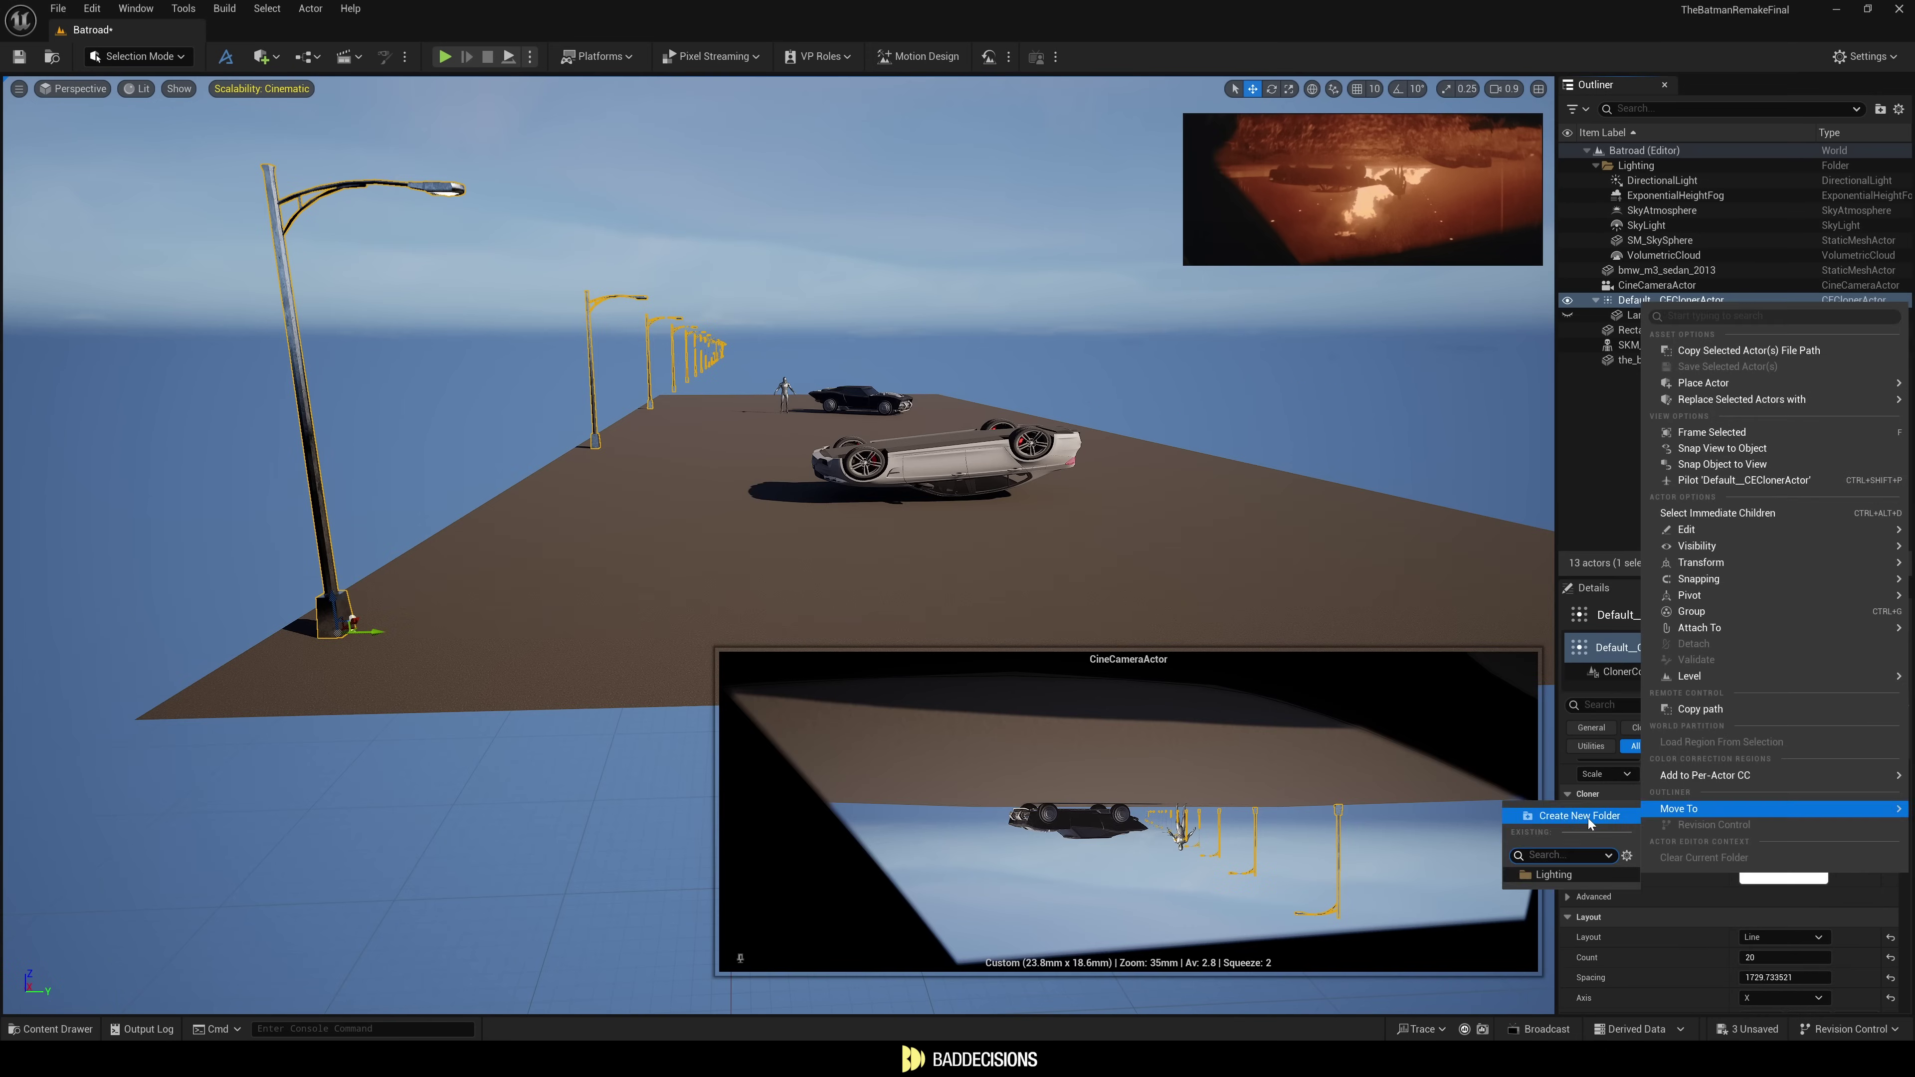
# Put the lamp cloner in a new LampPost folder and duplicate it with its own LampPost2 child for a second lamp row.
pyautogui.click(1576, 815)
pyautogui.click(1651, 214)
pyautogui.click(1660, 198)
pyautogui.hotkey('ctrl', 'd')
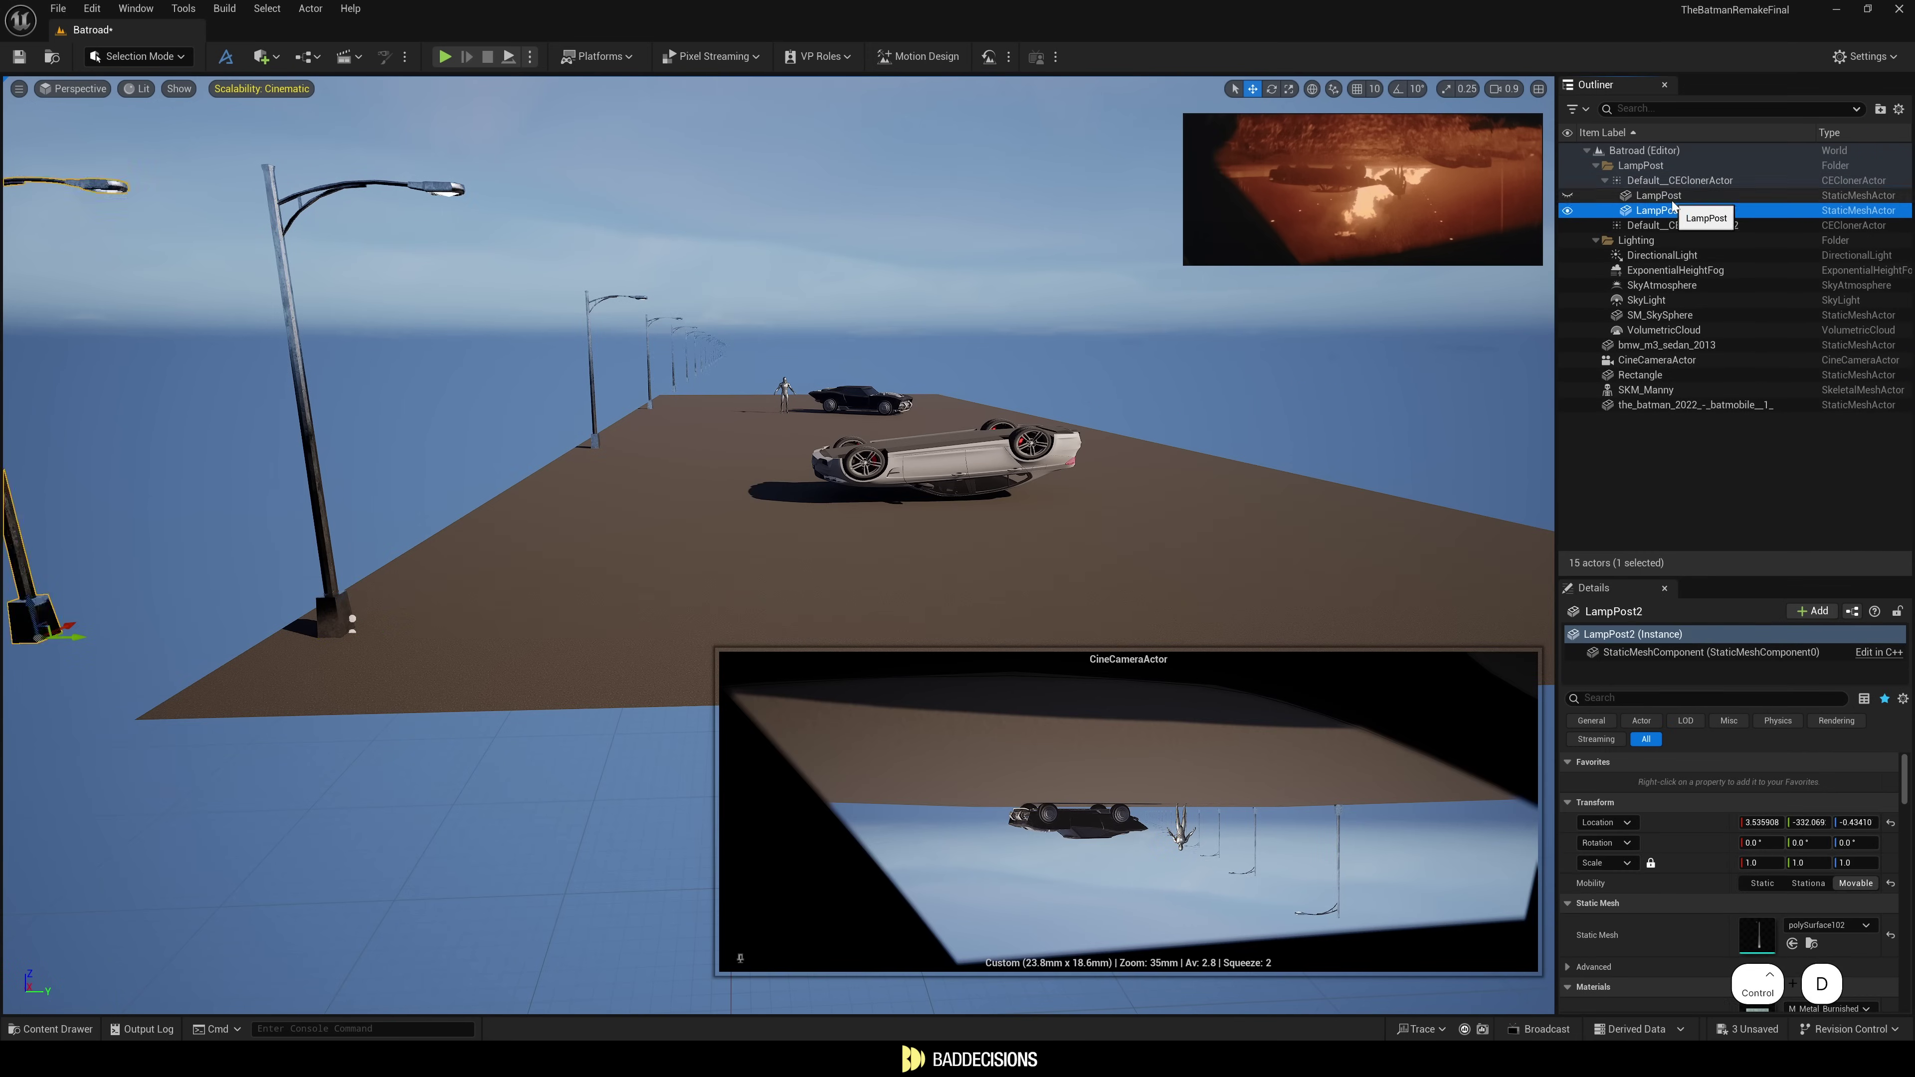
pyautogui.moveTo(1657, 214); pyautogui.dragTo(1662, 229)
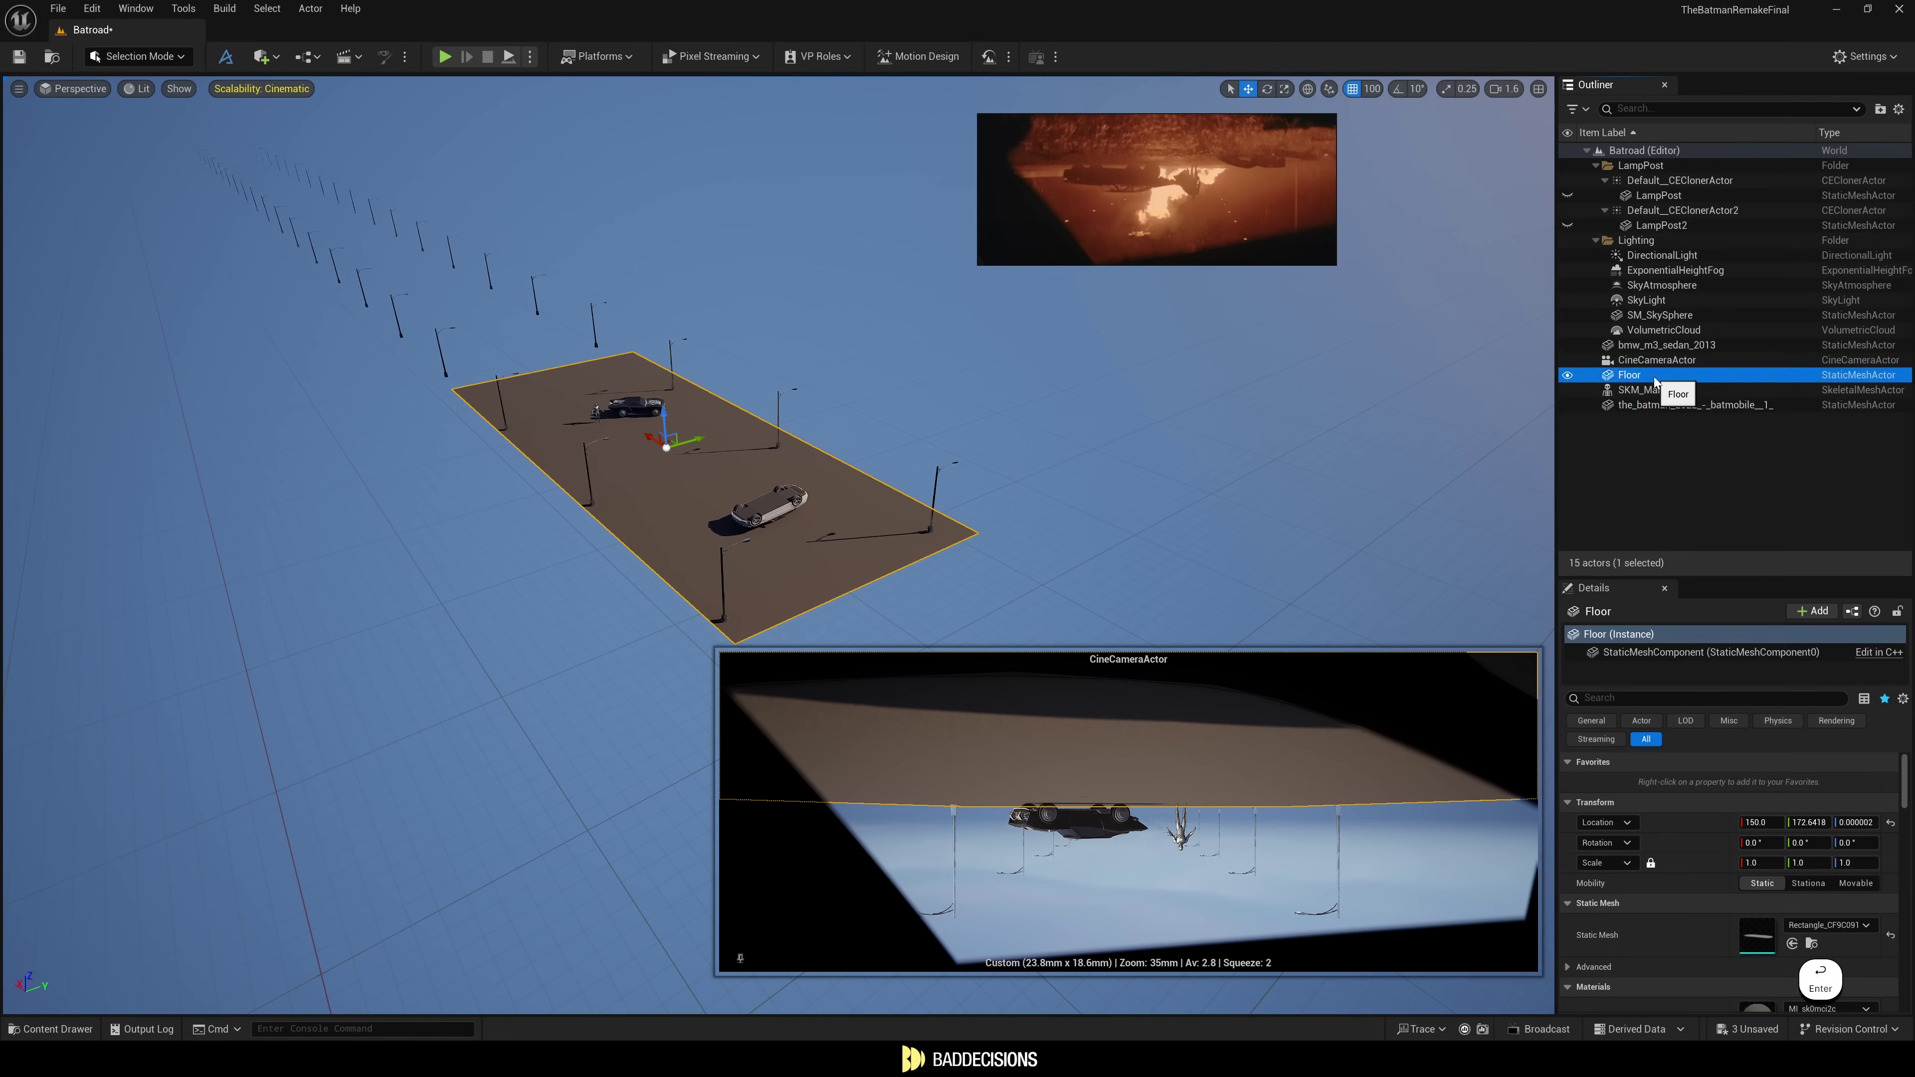
# Organize the floor in a Flooring folder and duplicate it along the lamp rows and alongside the road to extend the ground.
pyautogui.keyDown('ctrl'); pyautogui.click(1653, 241); pyautogui.keyUp('ctrl')
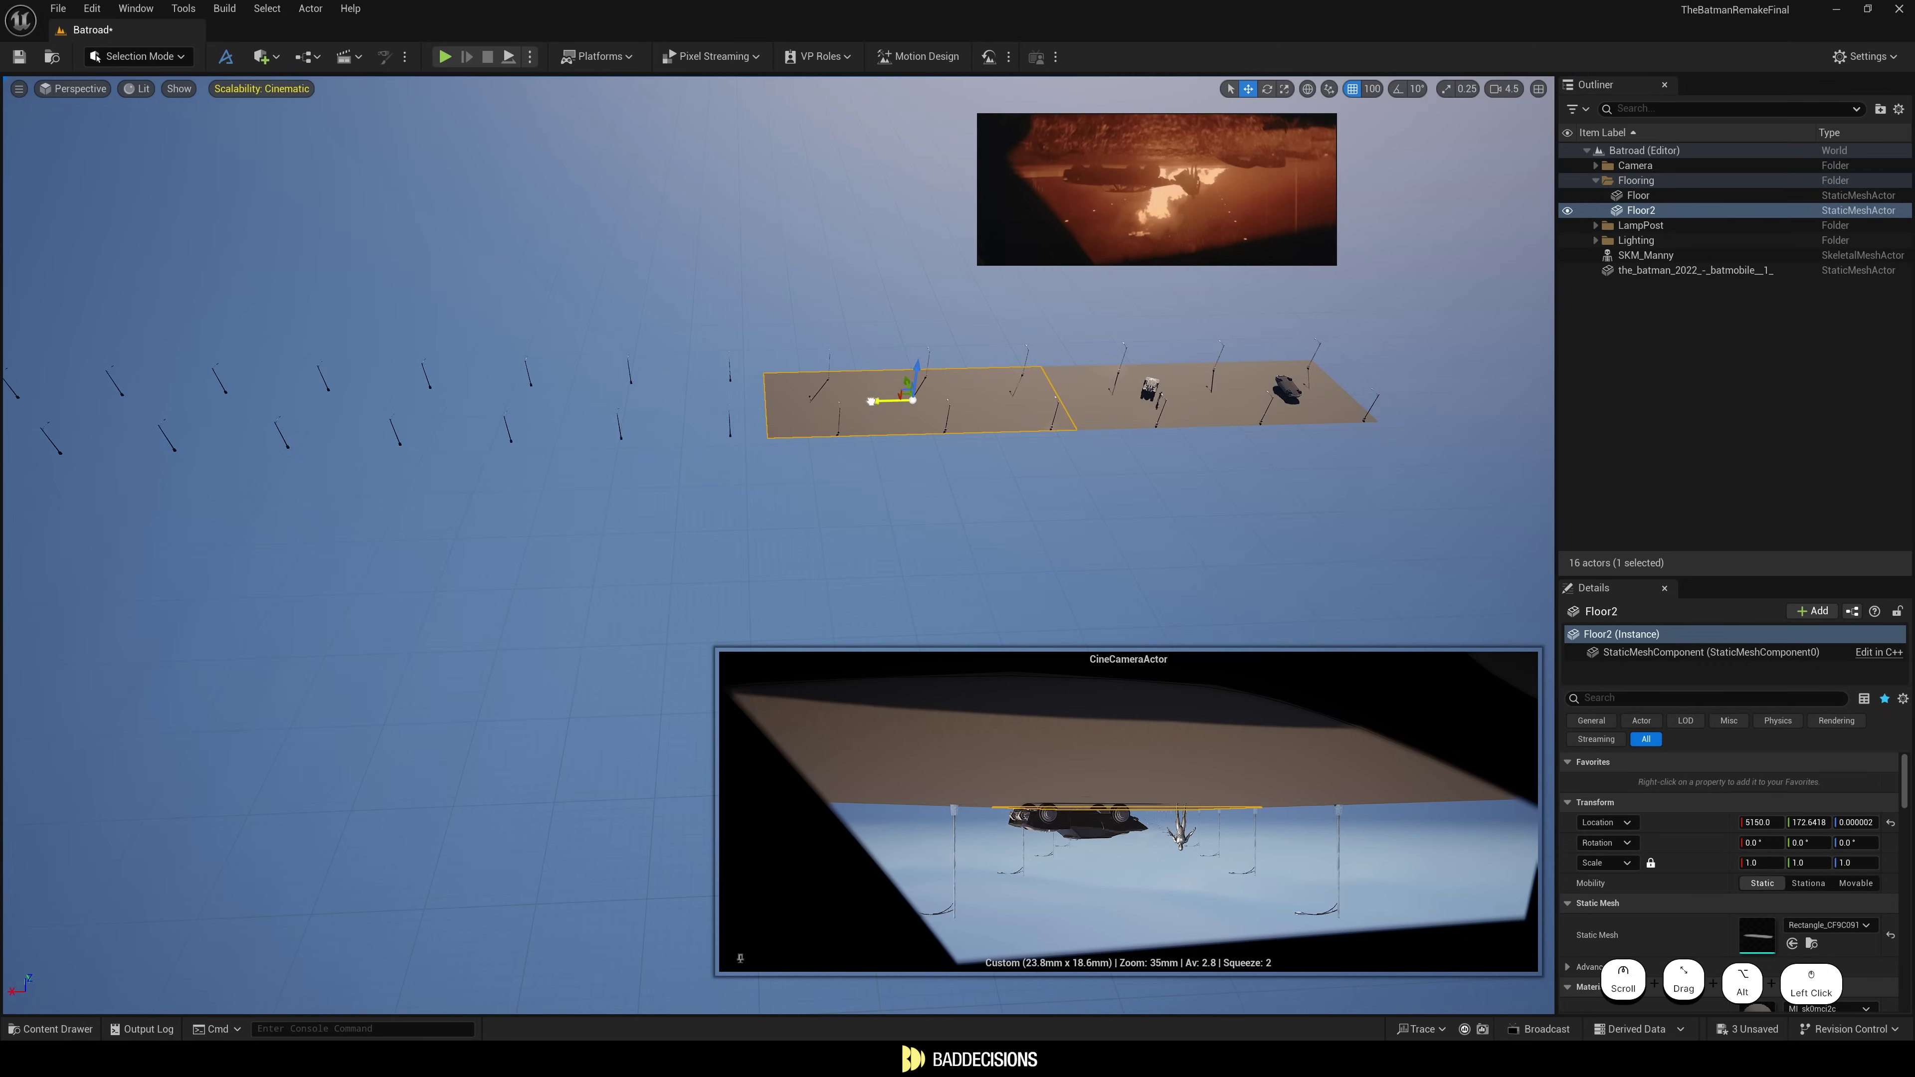
pyautogui.keyDown('alt'); pyautogui.moveTo(851, 393); pyautogui.dragTo(607, 391); pyautogui.keyUp('alt')
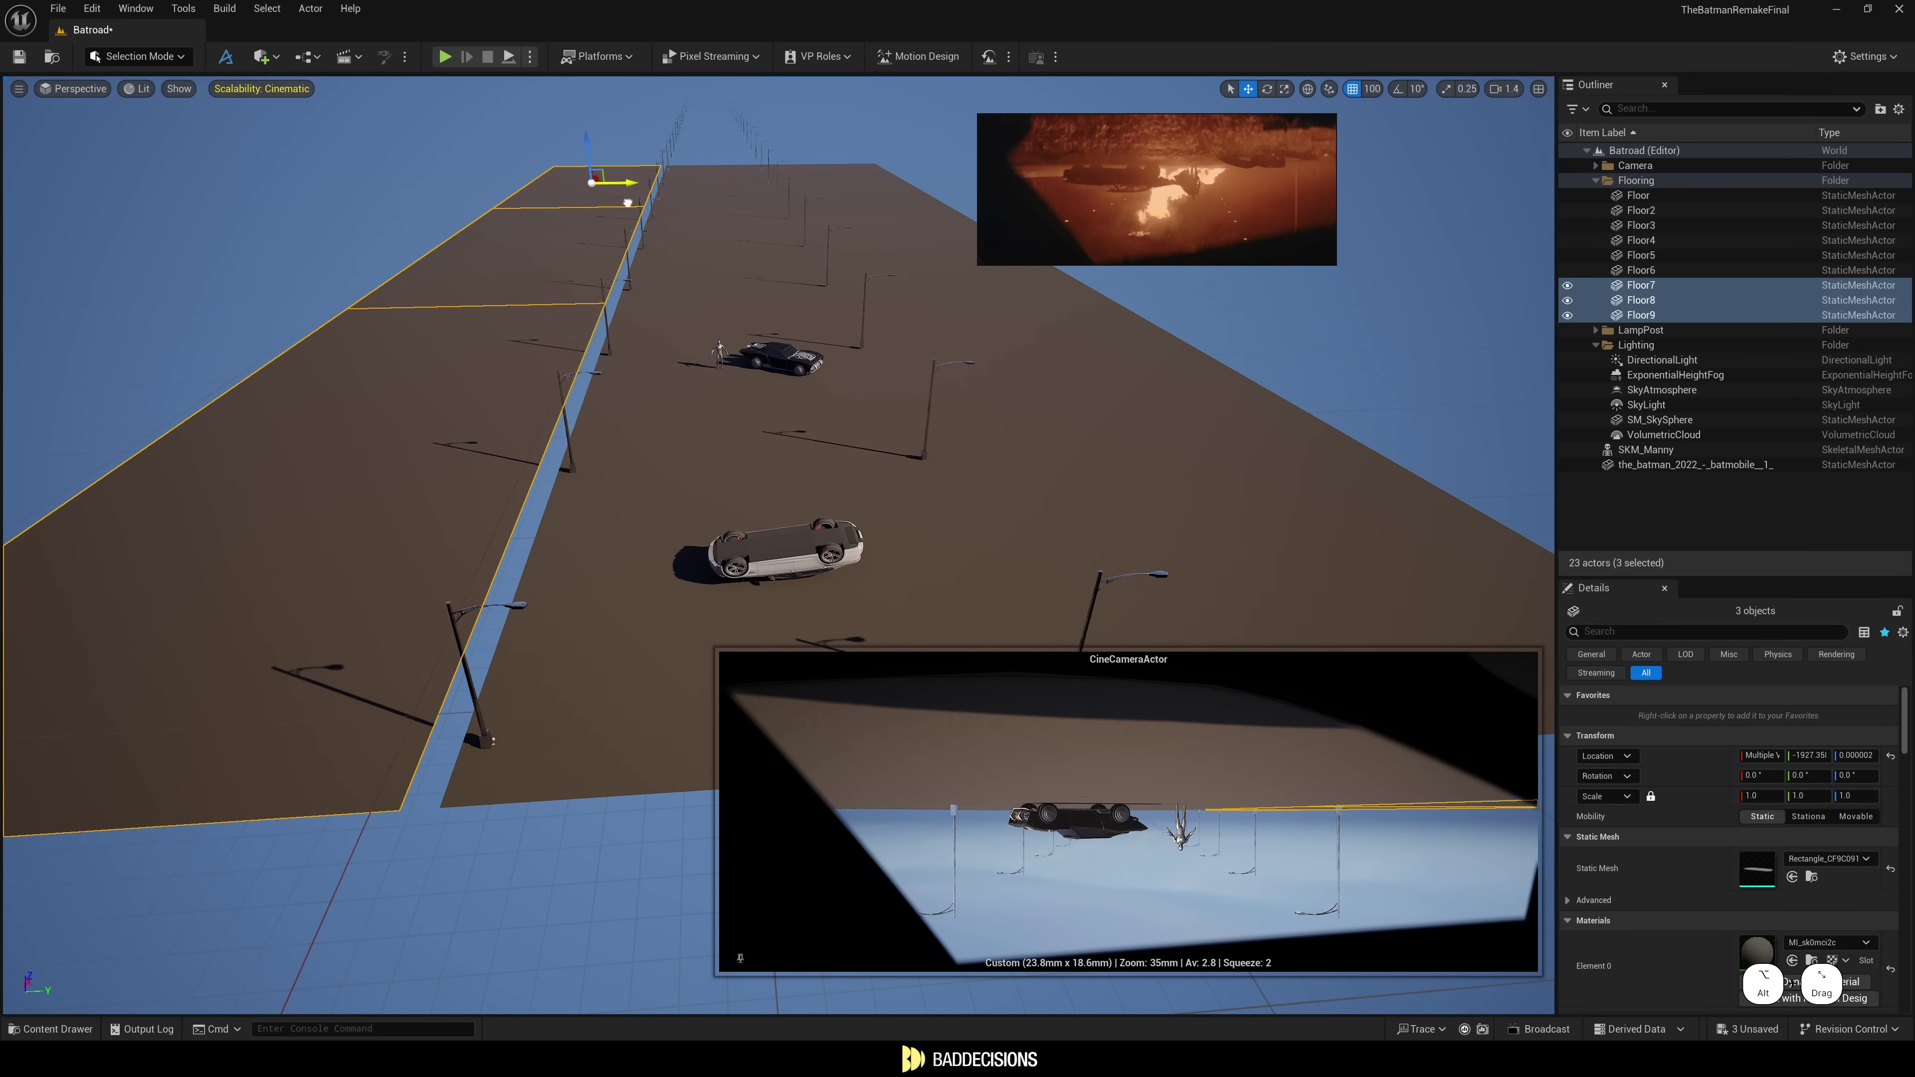
pyautogui.click(860, 266)
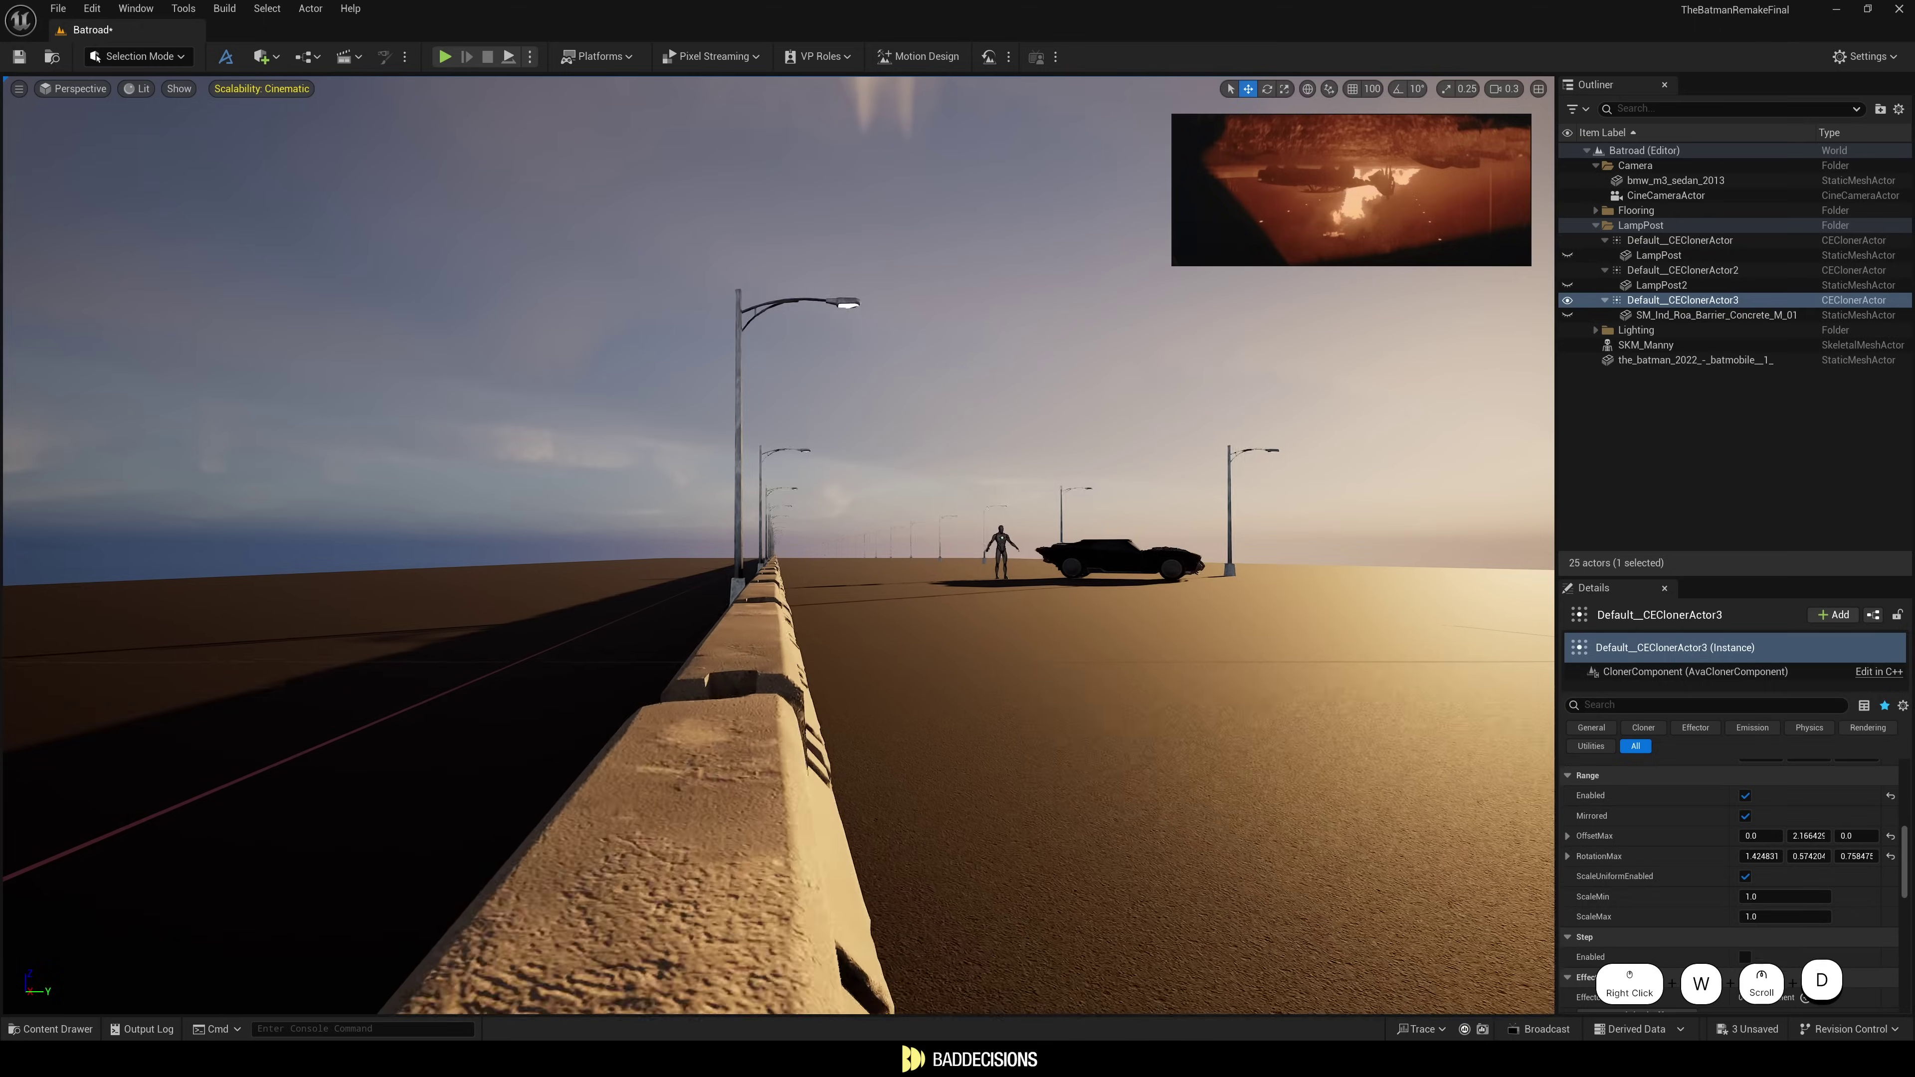
pyautogui.press('w')
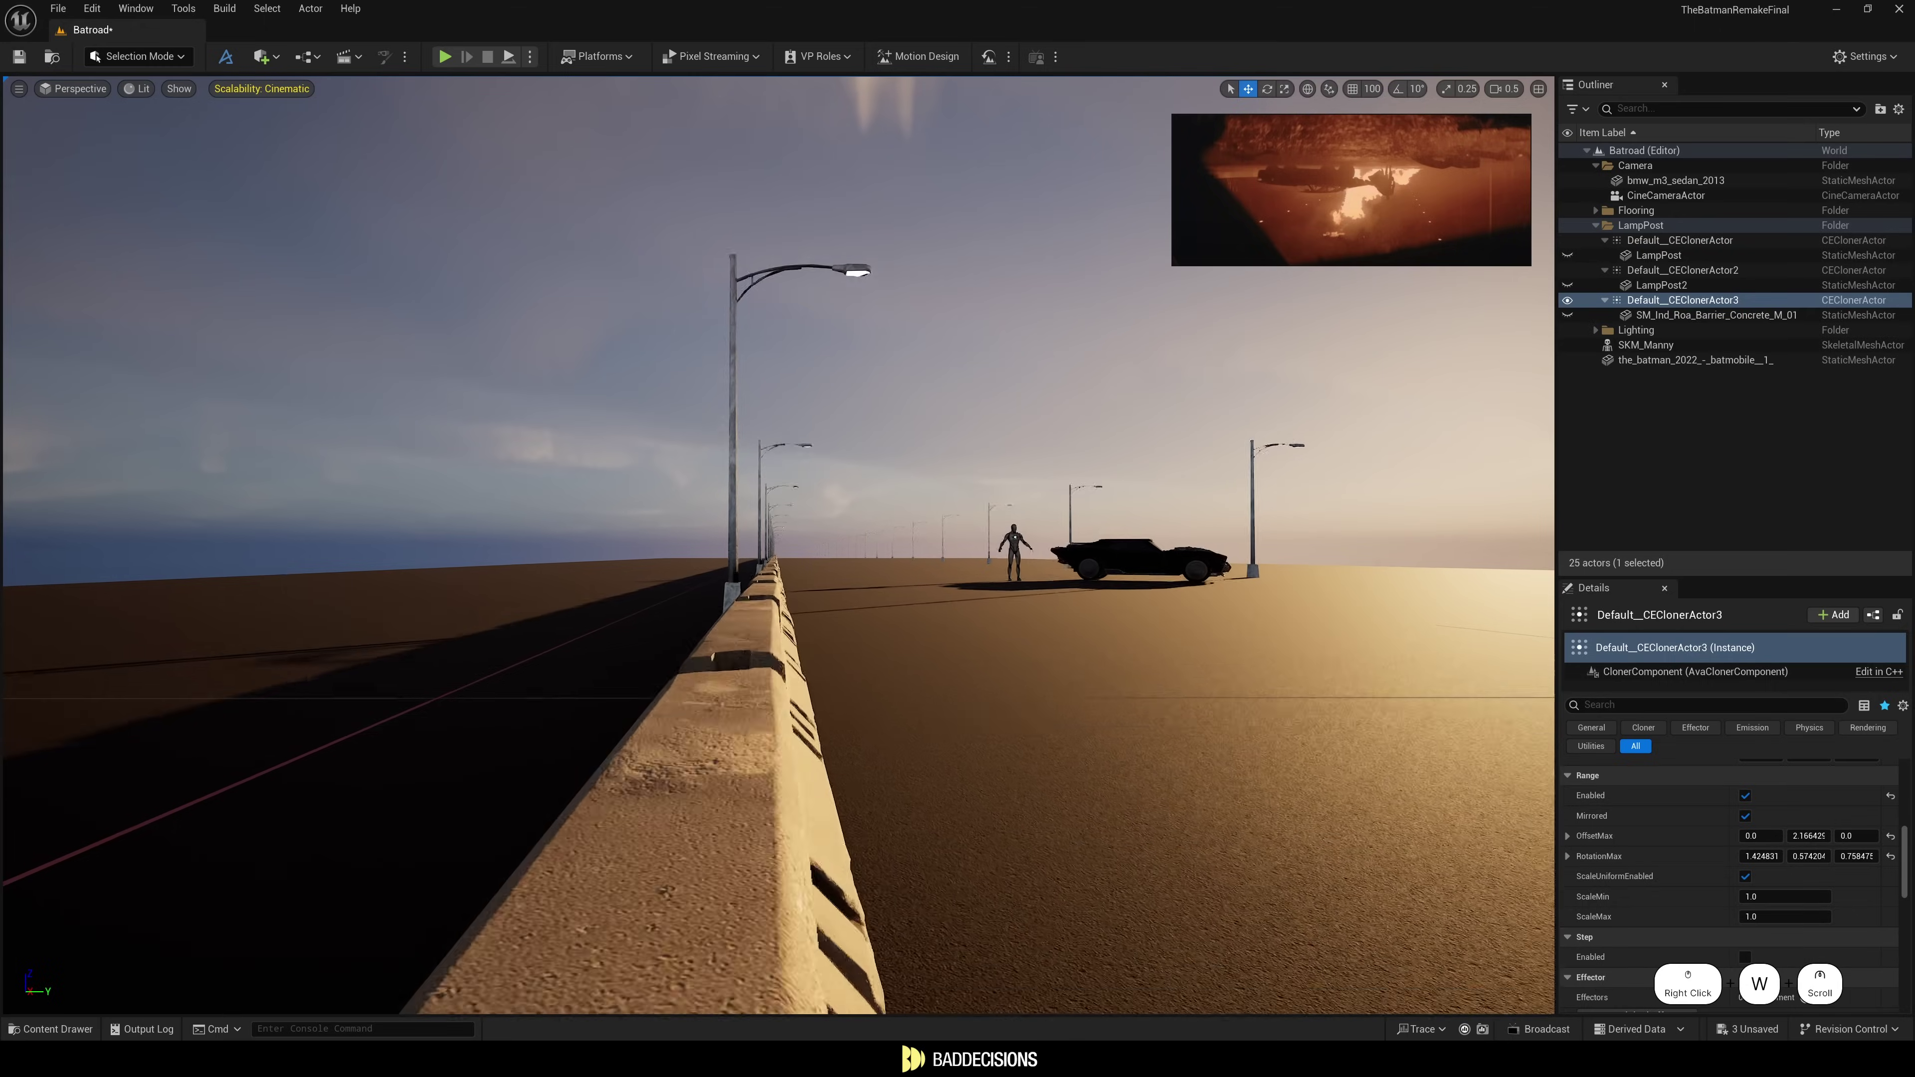
# Add Quixel's free Roadside Construction pack from Fab to the project, using version 5.4.
pyautogui.hotkey('ctrl', 'space')
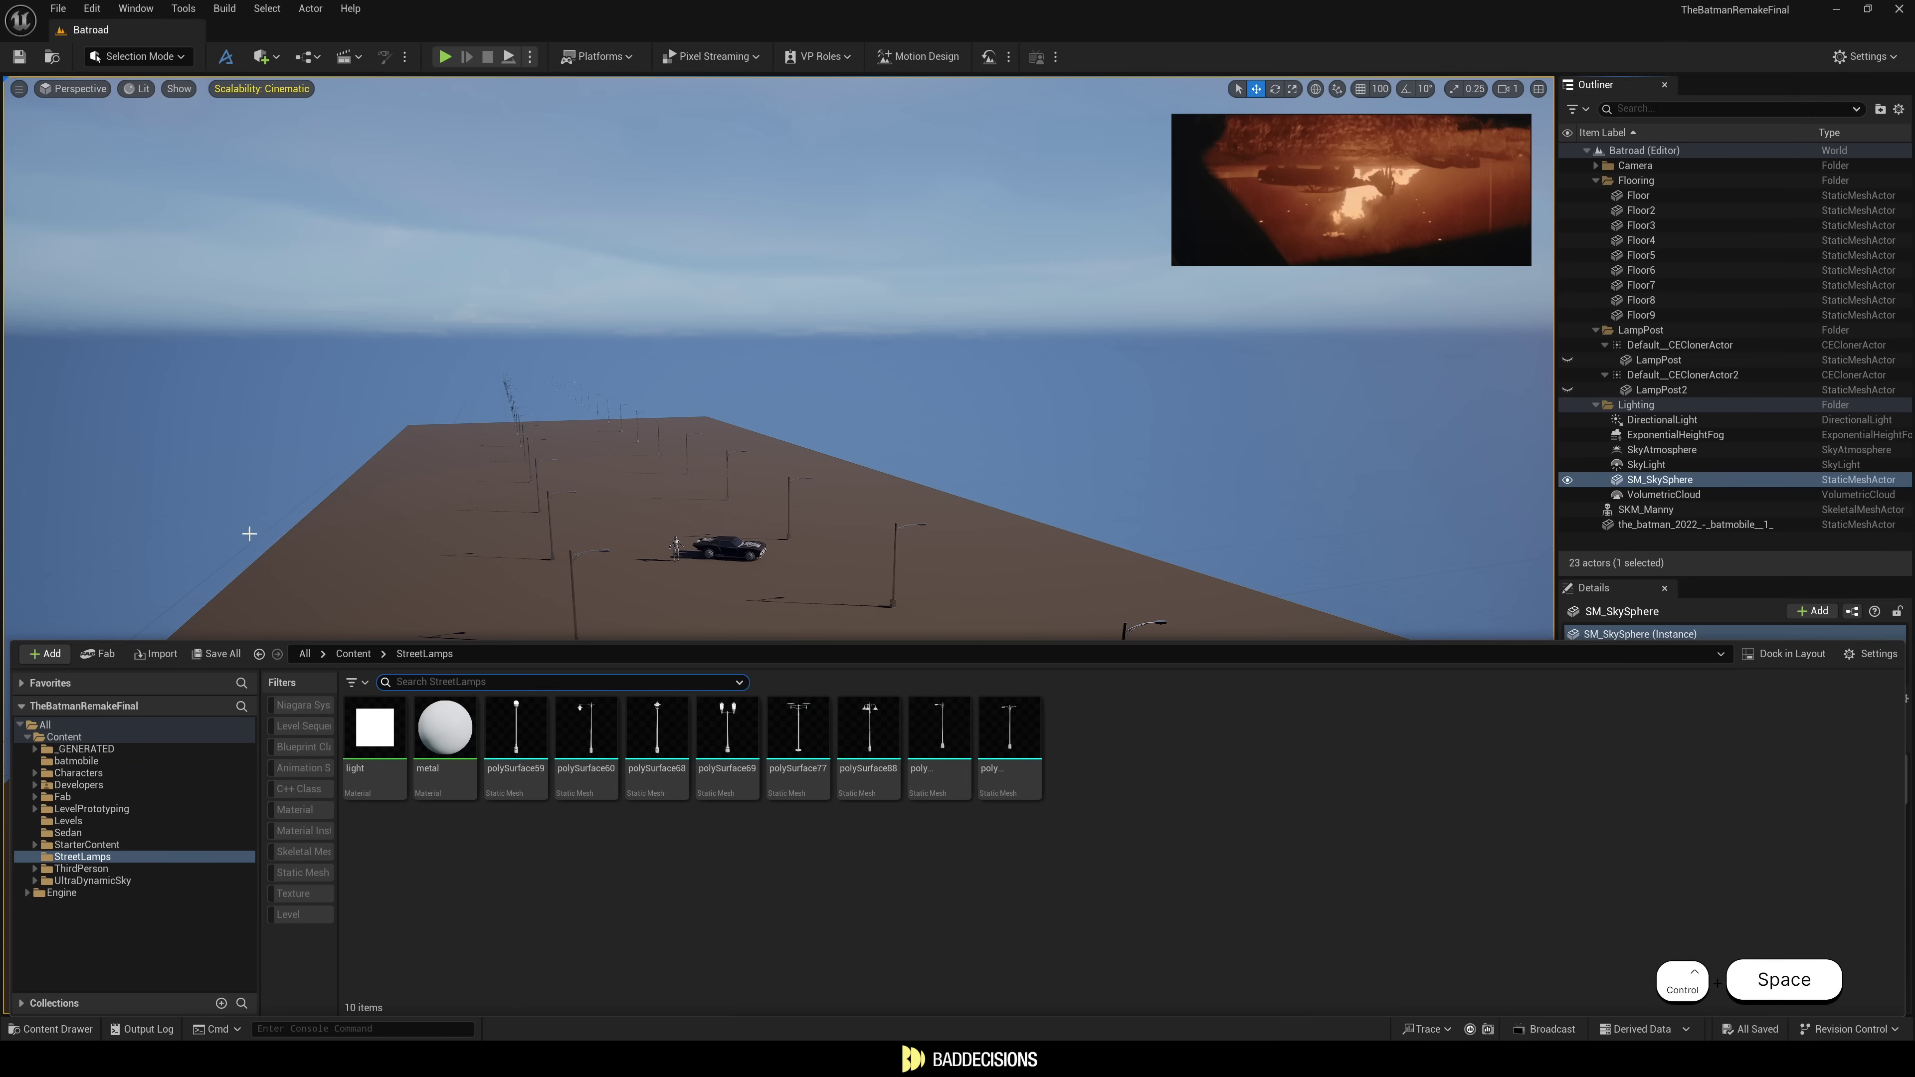
pyautogui.click(101, 654)
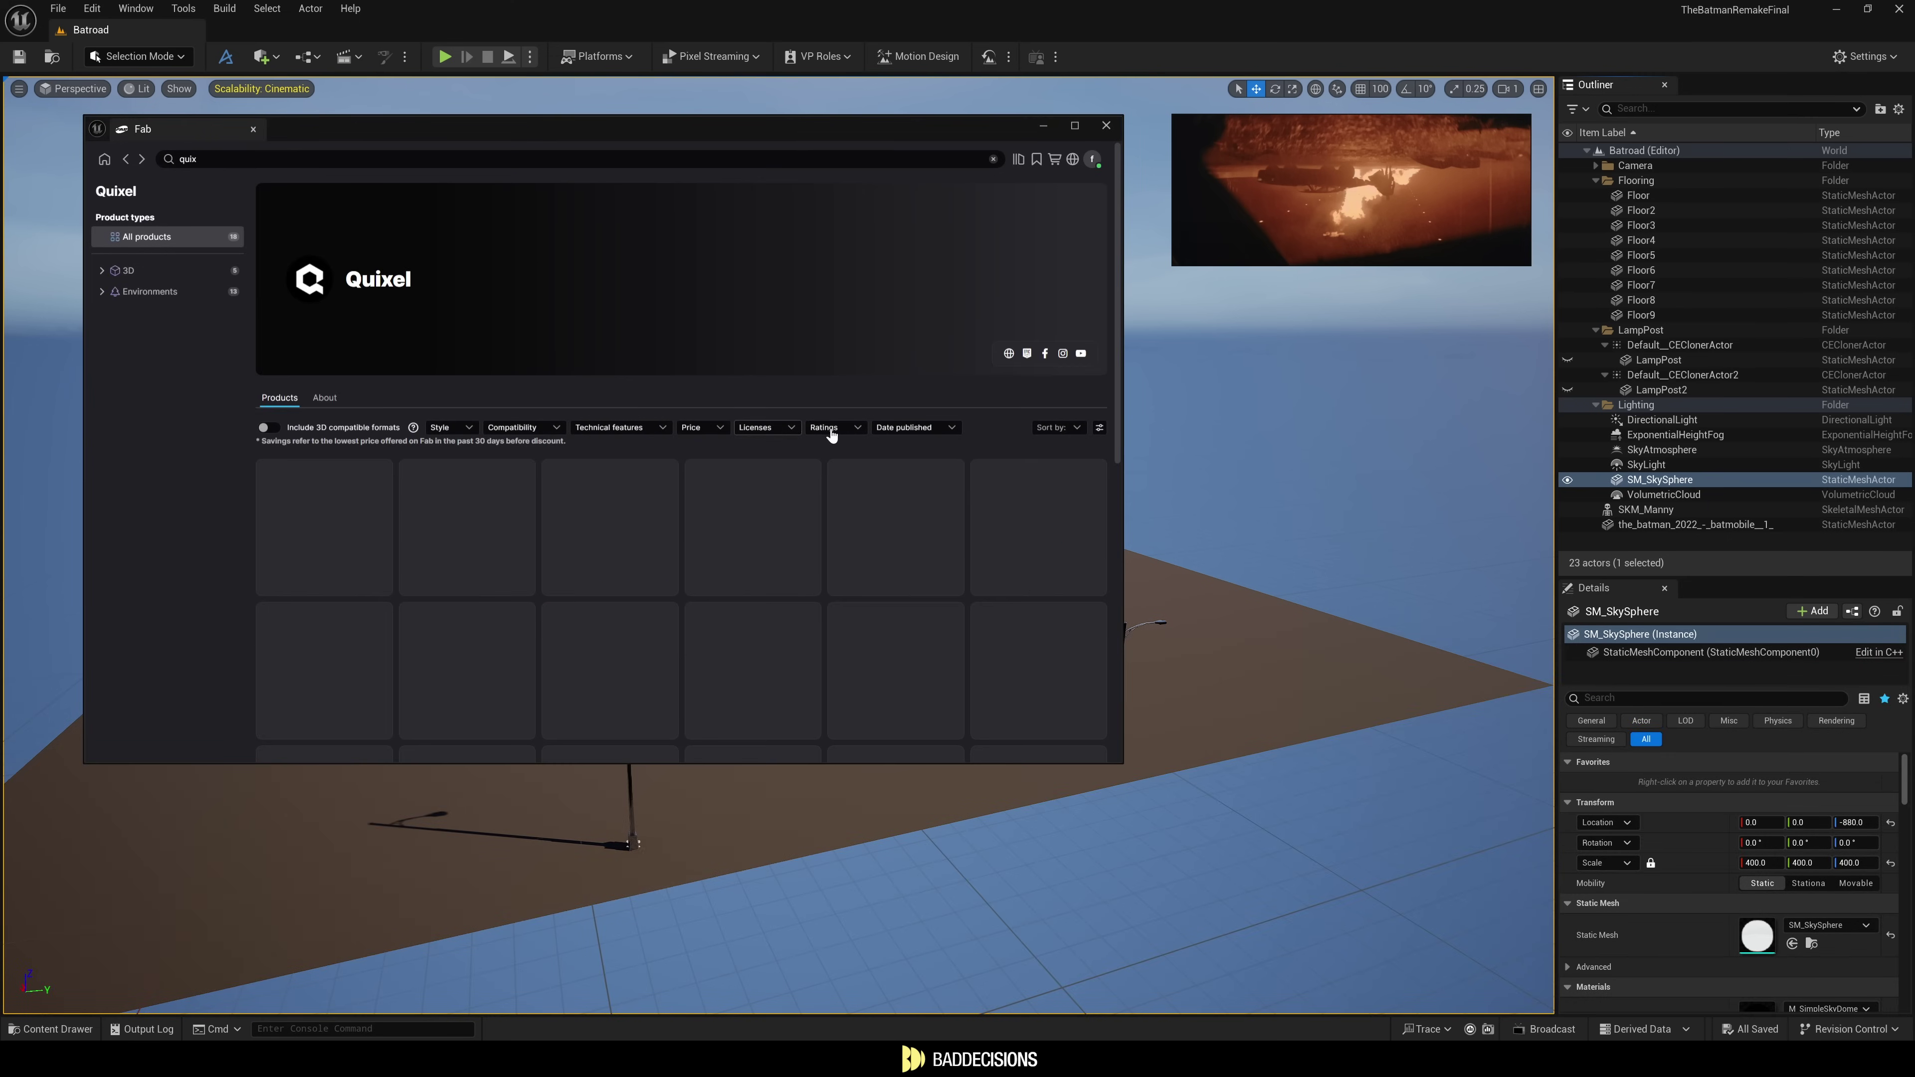
pyautogui.scroll(-2, 739, 381)
pyautogui.click(777, 374)
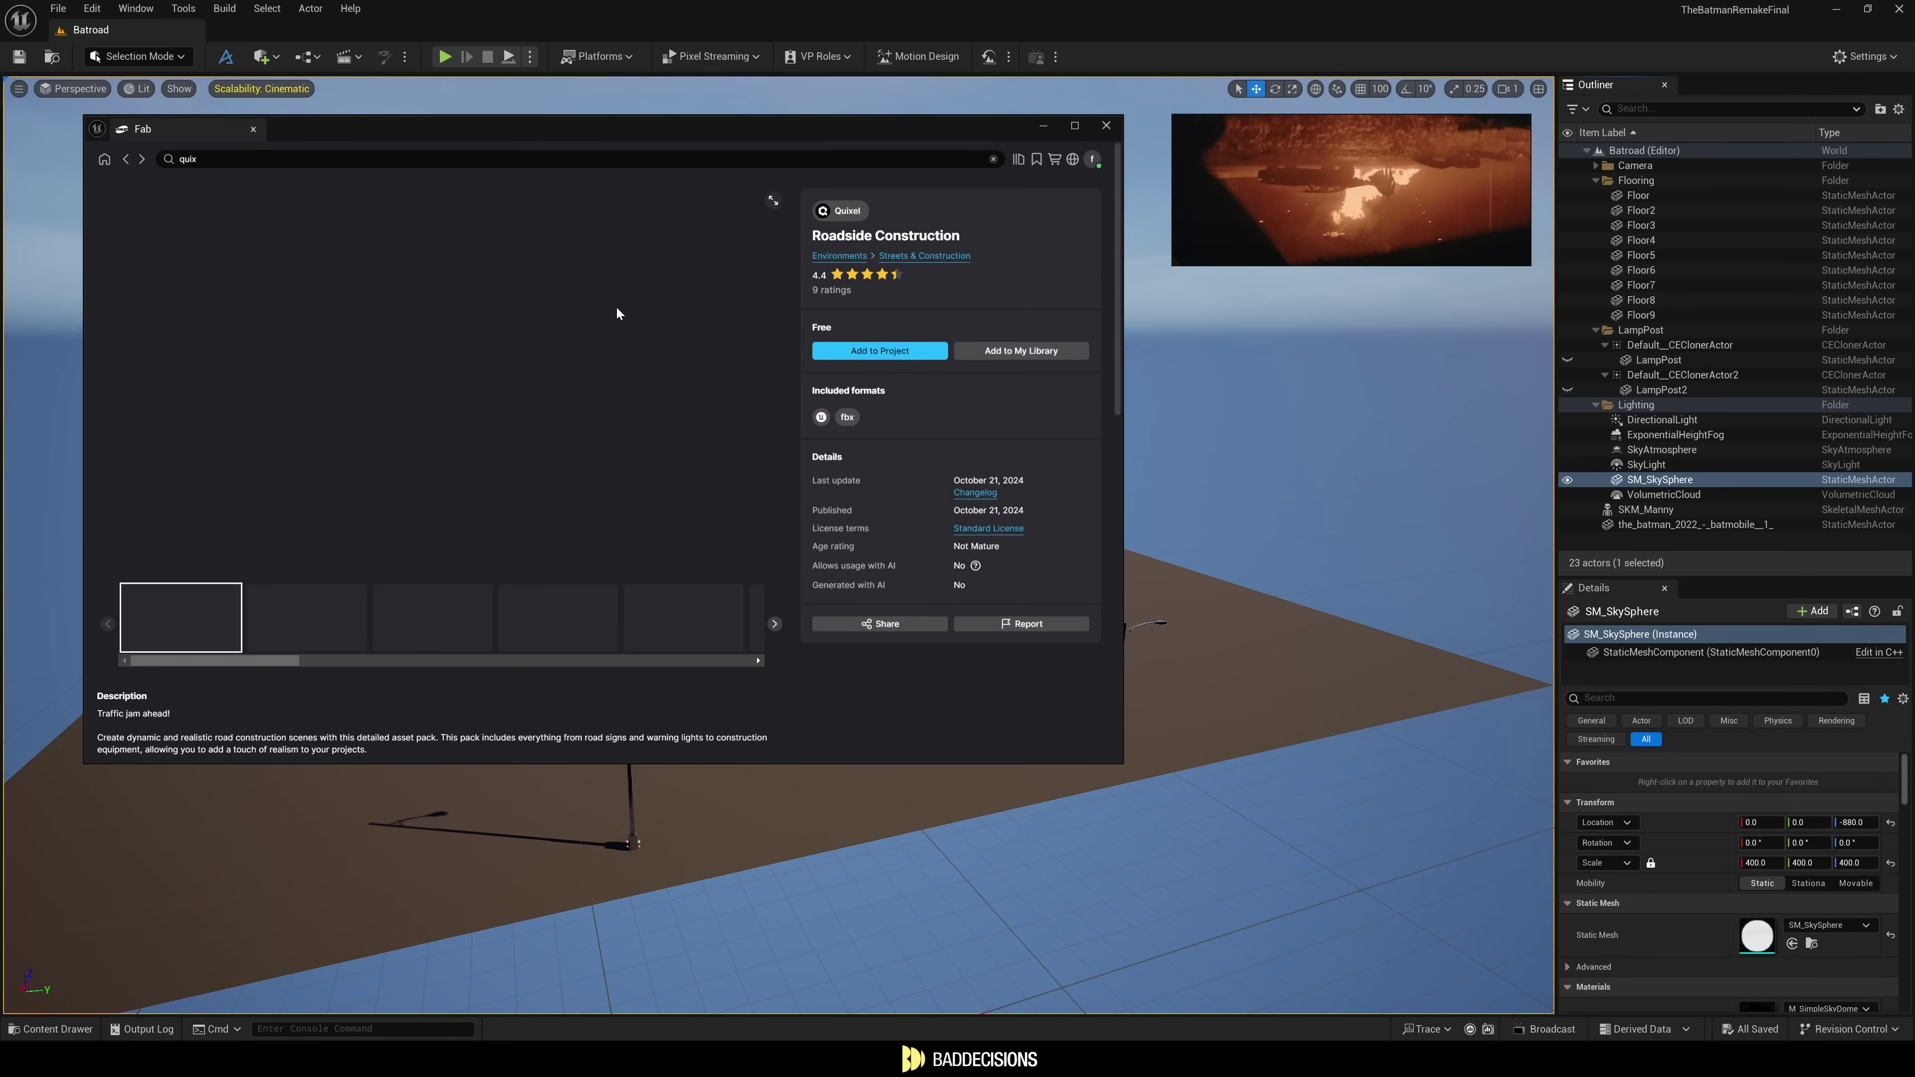
pyautogui.click(898, 361)
pyautogui.click(631, 469)
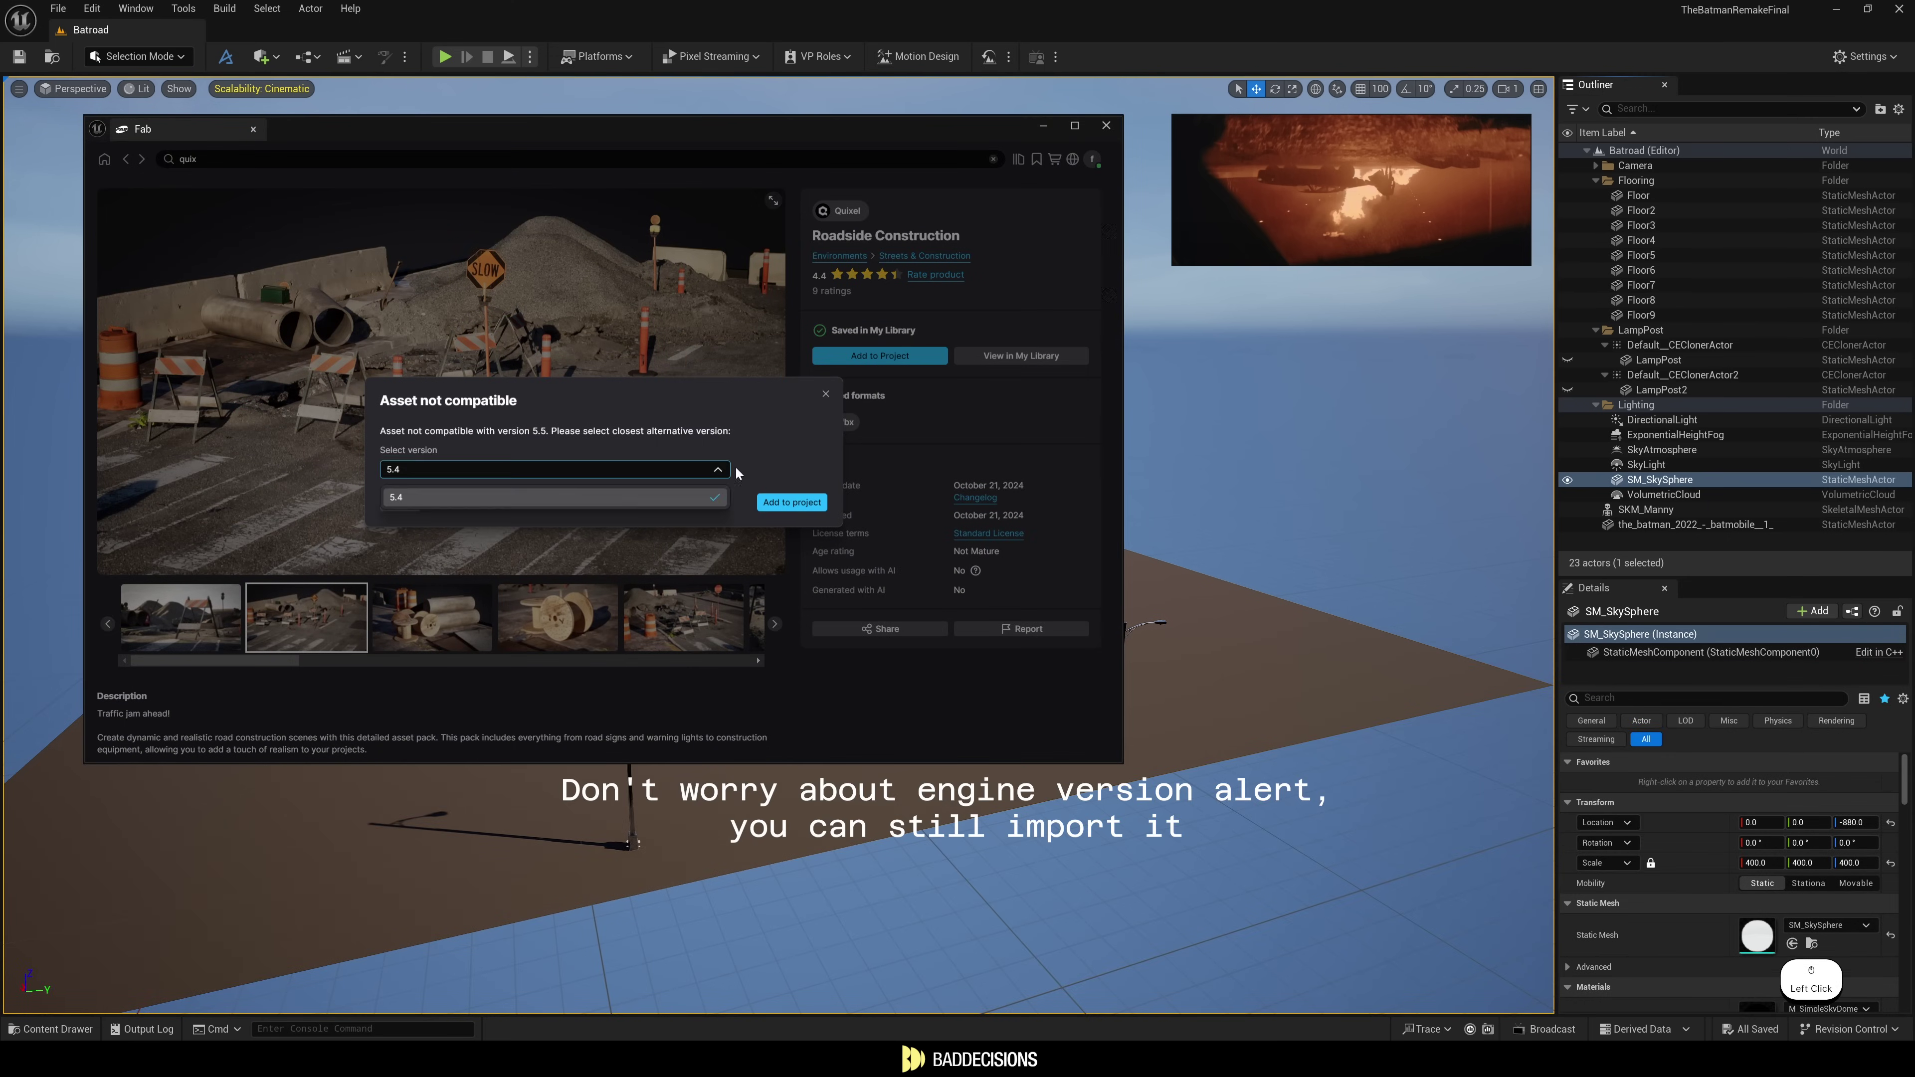
pyautogui.click(789, 502)
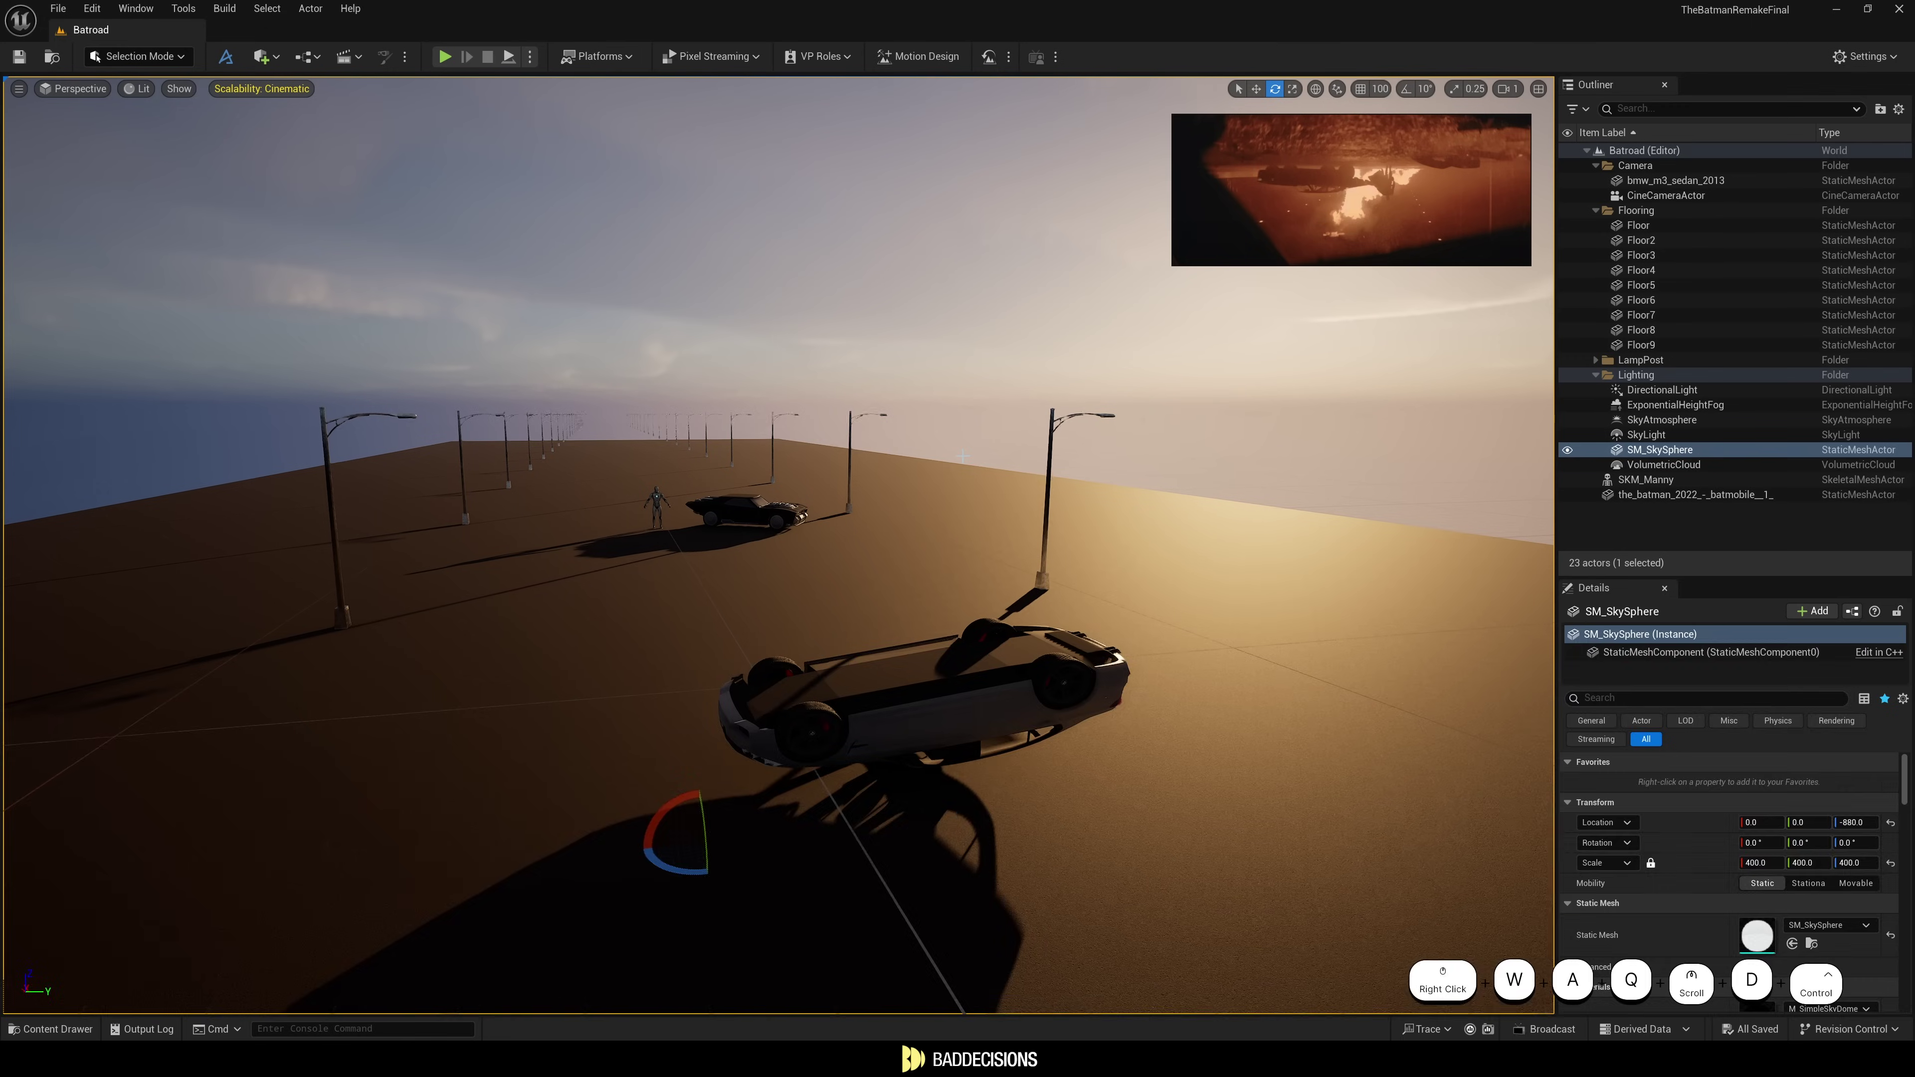
# Place the concrete road barrier mesh from the Scene_RoadsideConstruction 3D assets beside the first lamp post.
pyautogui.hotkey('ctrl', 'space')
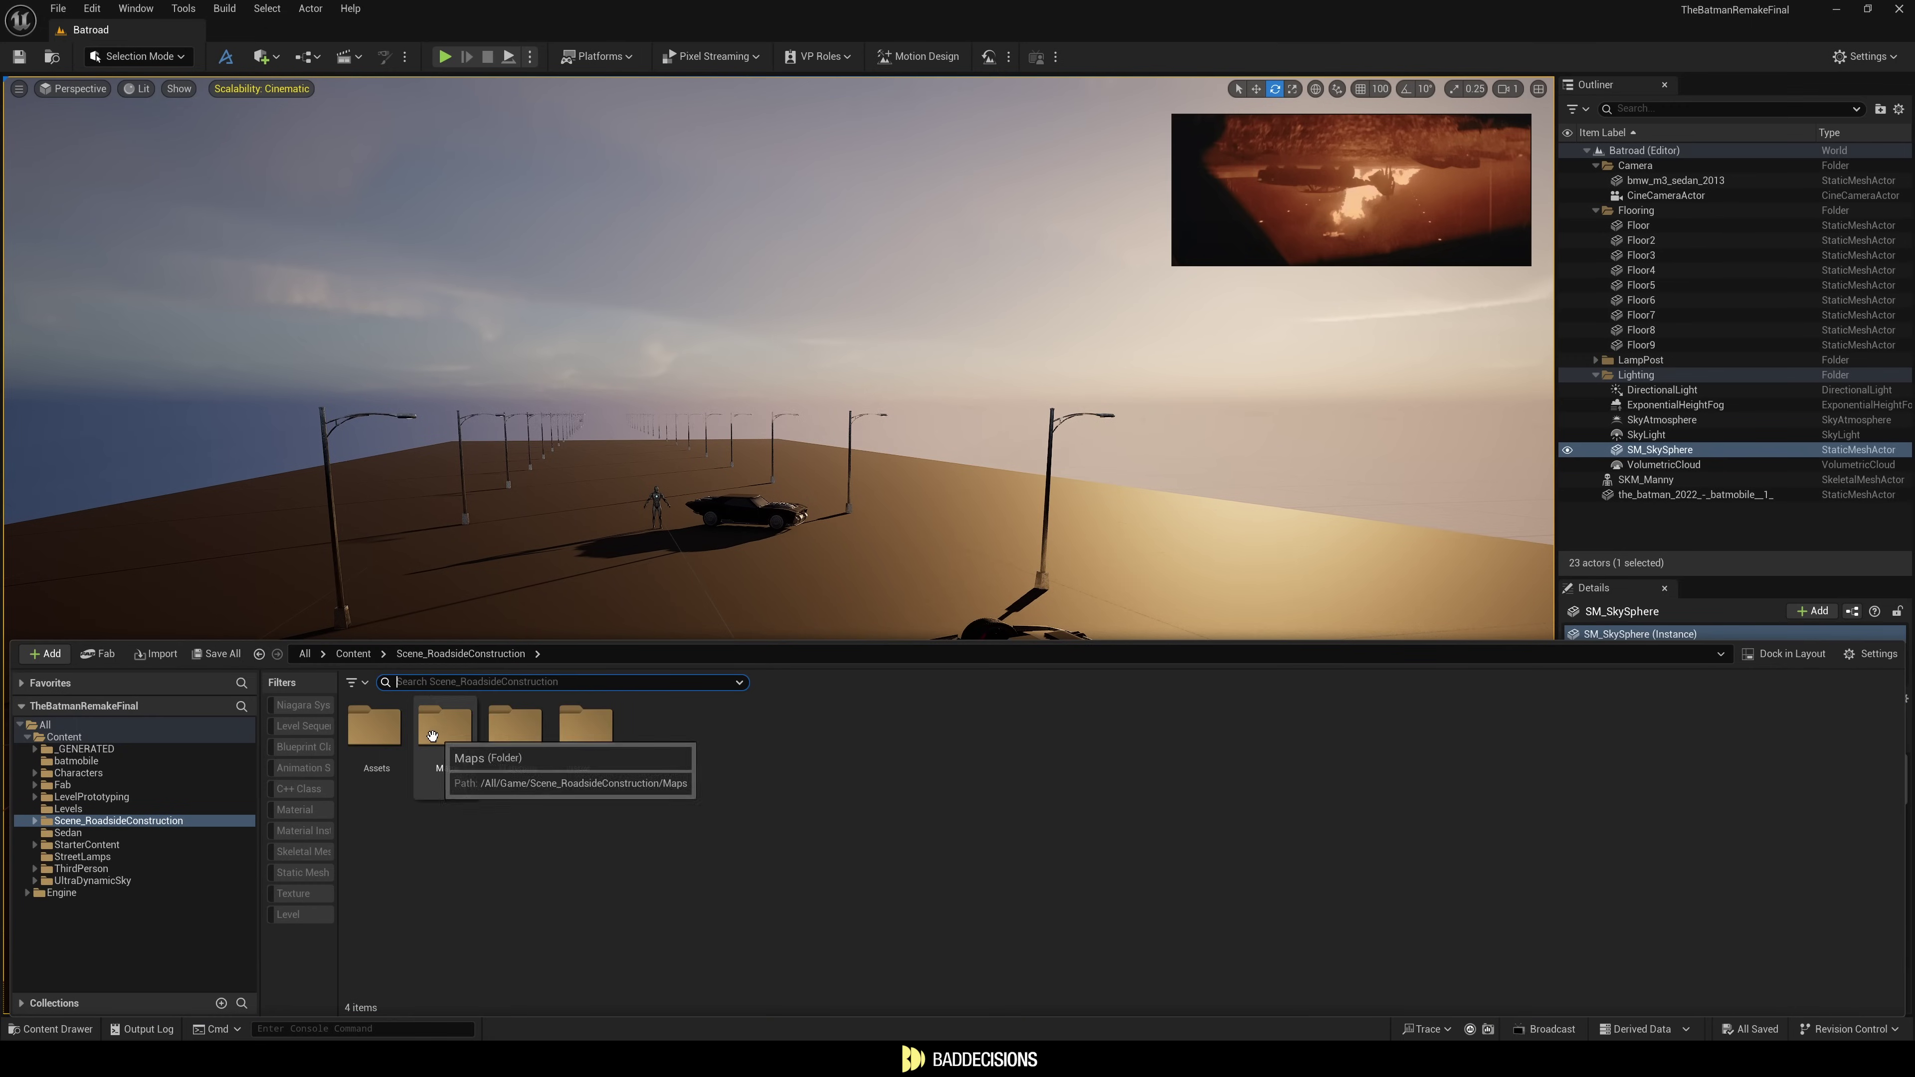
pyautogui.doubleClick(375, 726)
pyautogui.doubleClick(445, 725)
pyautogui.doubleClick(374, 725)
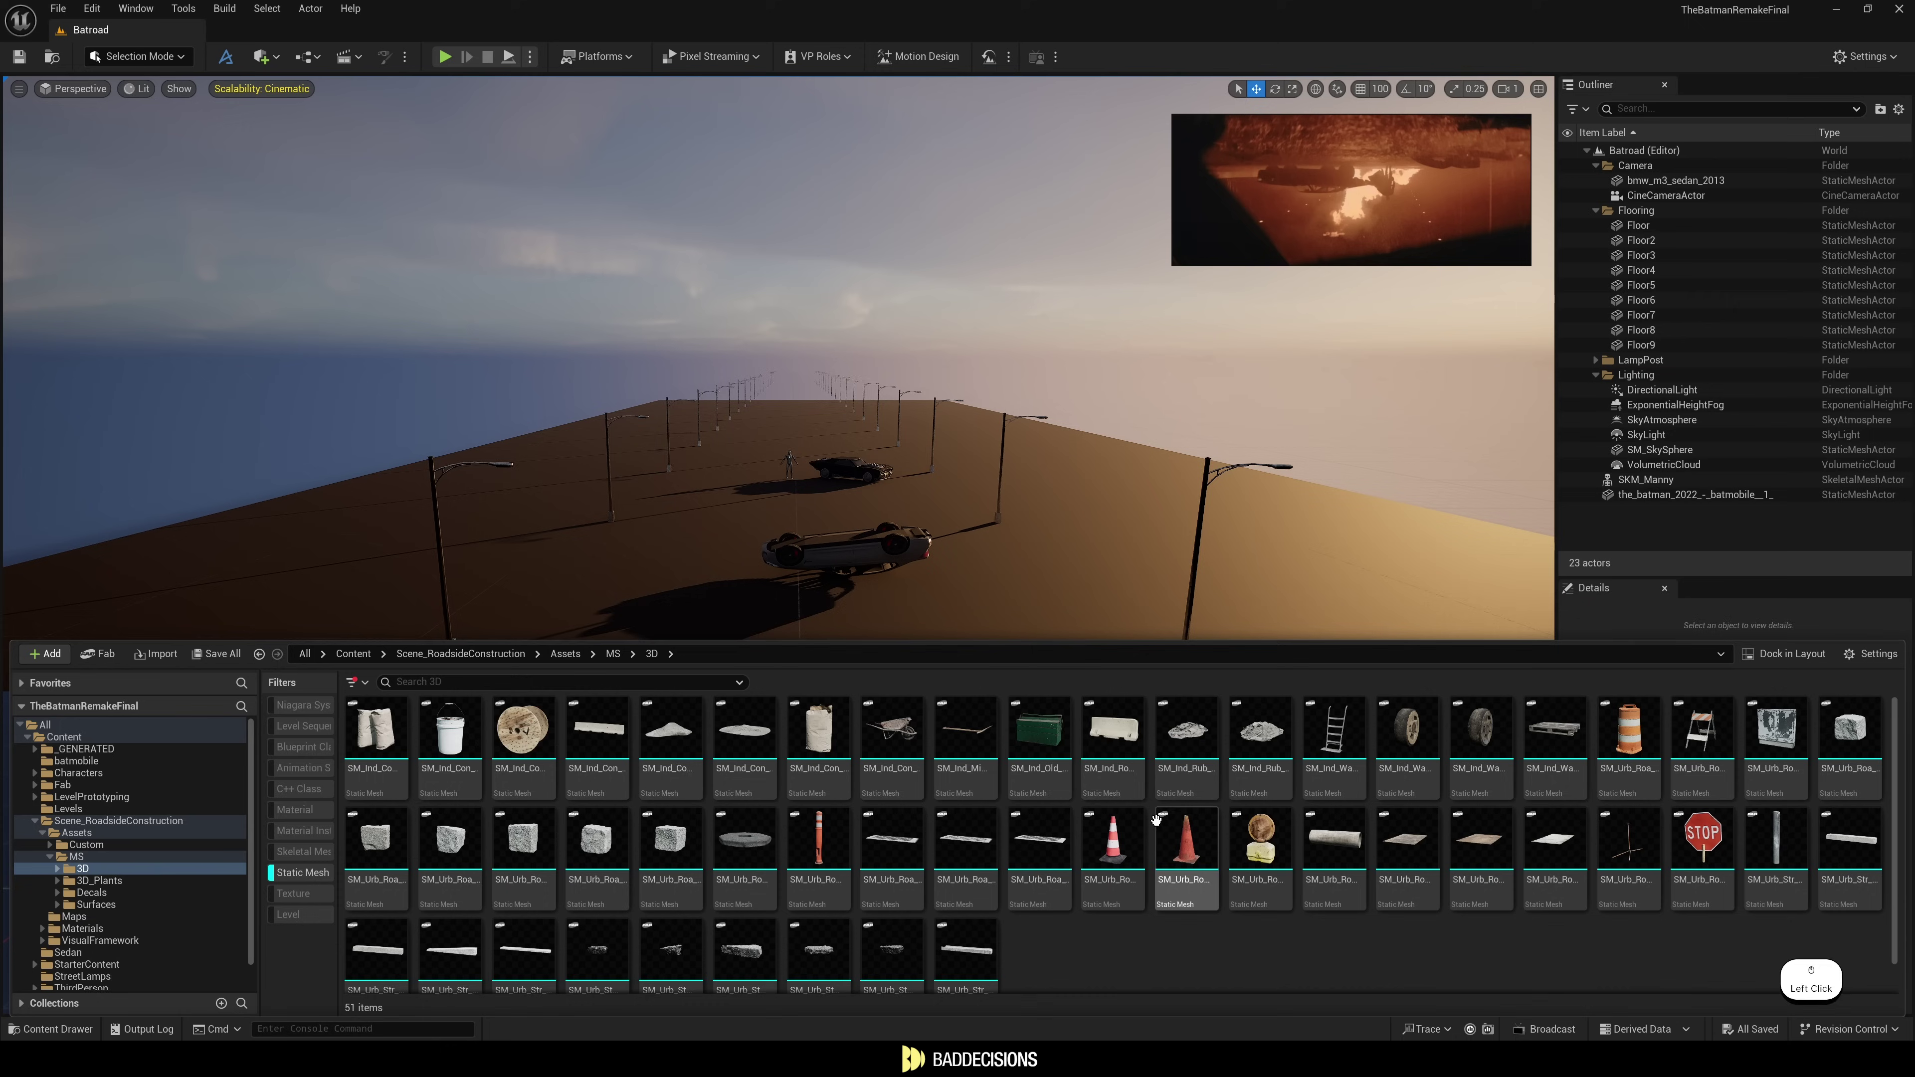
pyautogui.moveTo(1112, 728); pyautogui.dragTo(513, 632)
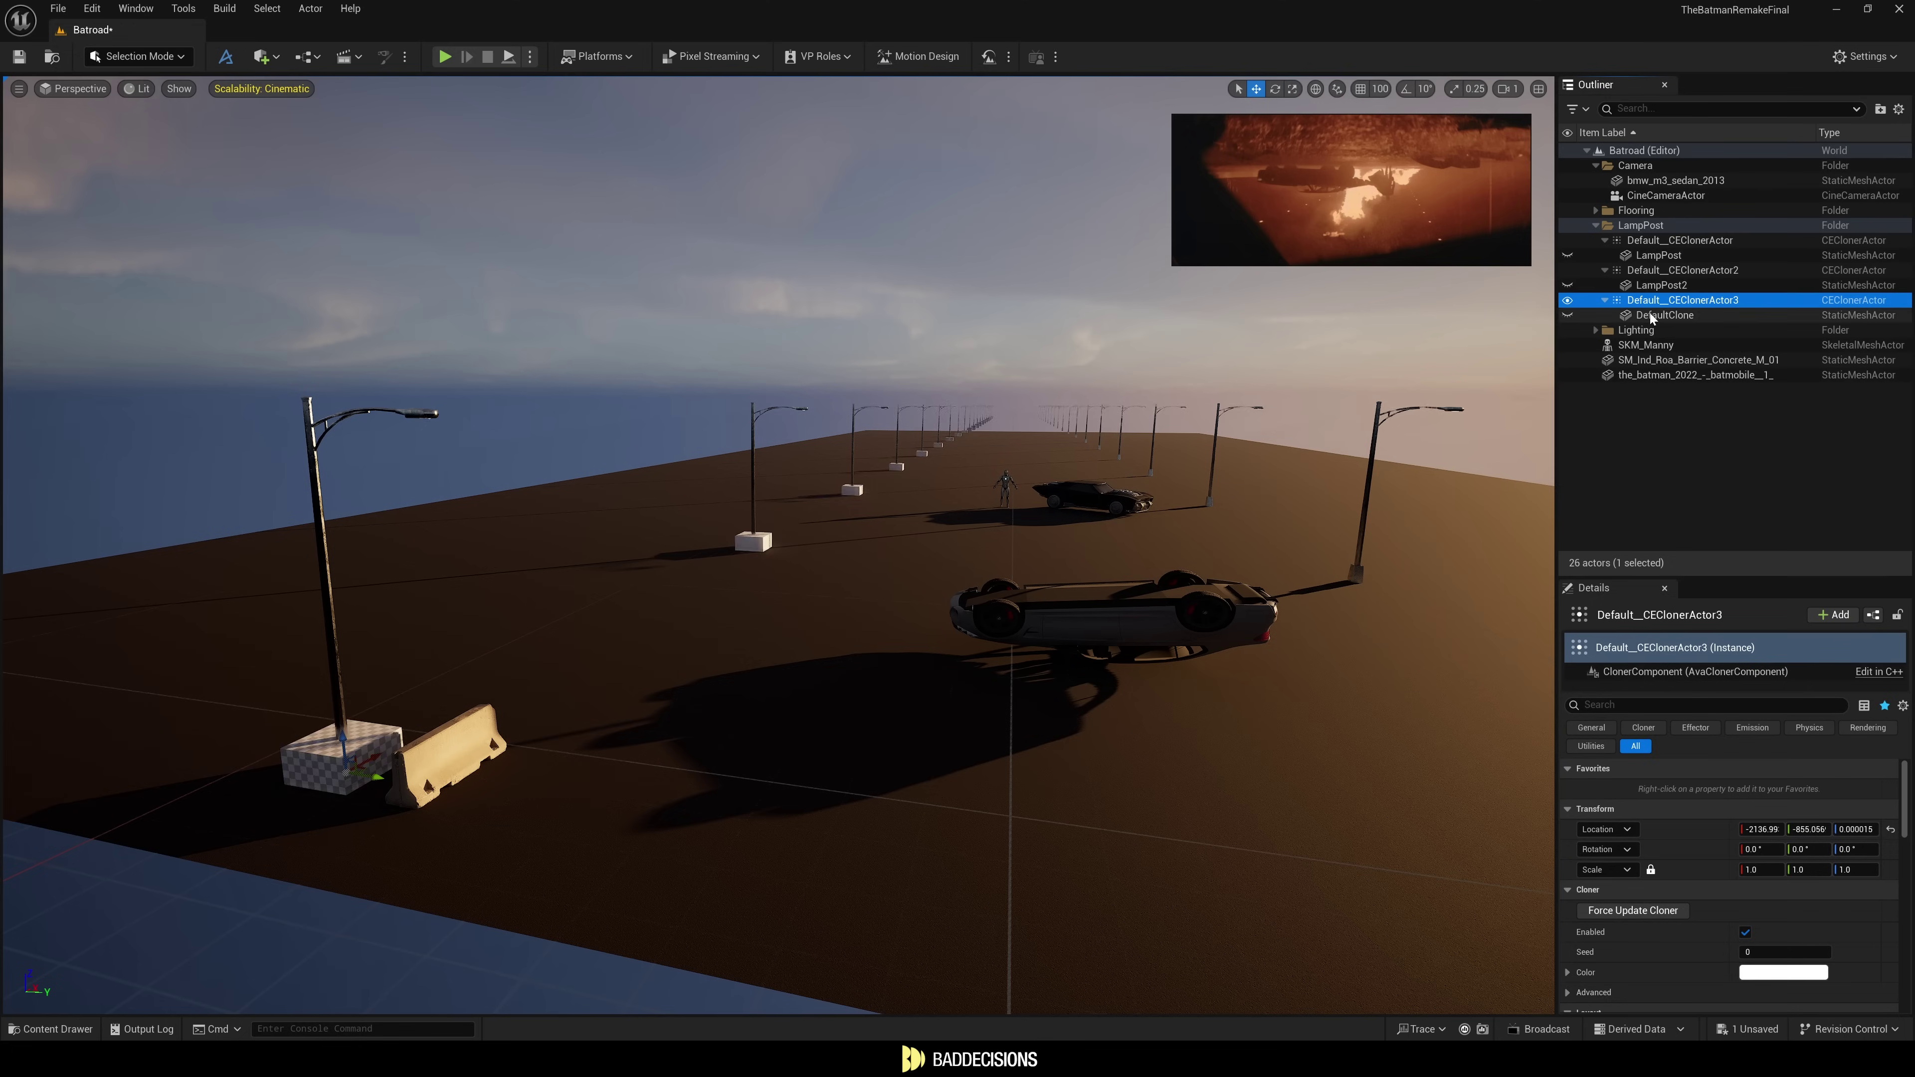
# Replace the DefaultClone under Default__CEClonerActor3 with SM_Ind_Roa_Barrier_Concrete_M_01, set to Movable.
pyautogui.click(1651, 316)
pyautogui.press('Delete')
pyautogui.click(1111, 577)
pyautogui.click(1711, 346)
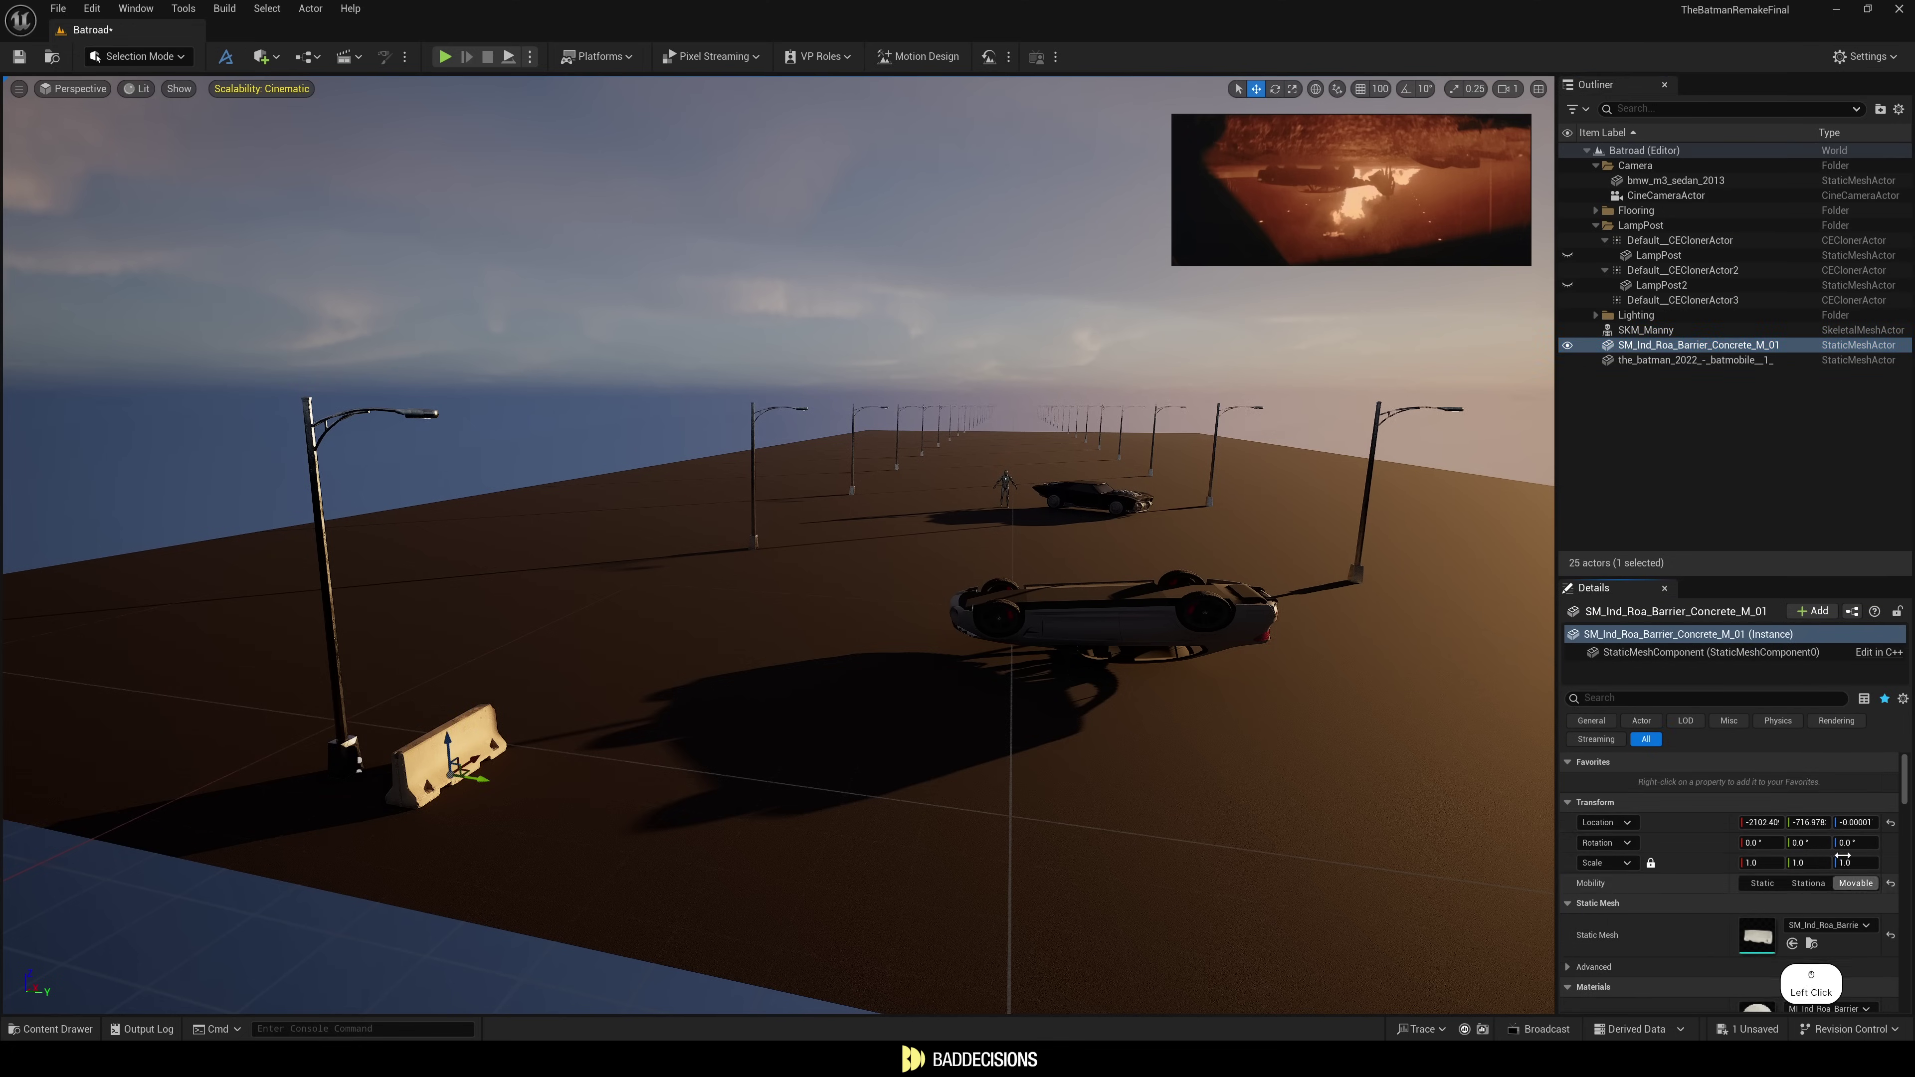
pyautogui.moveTo(1653, 307); pyautogui.dragTo(1658, 301)
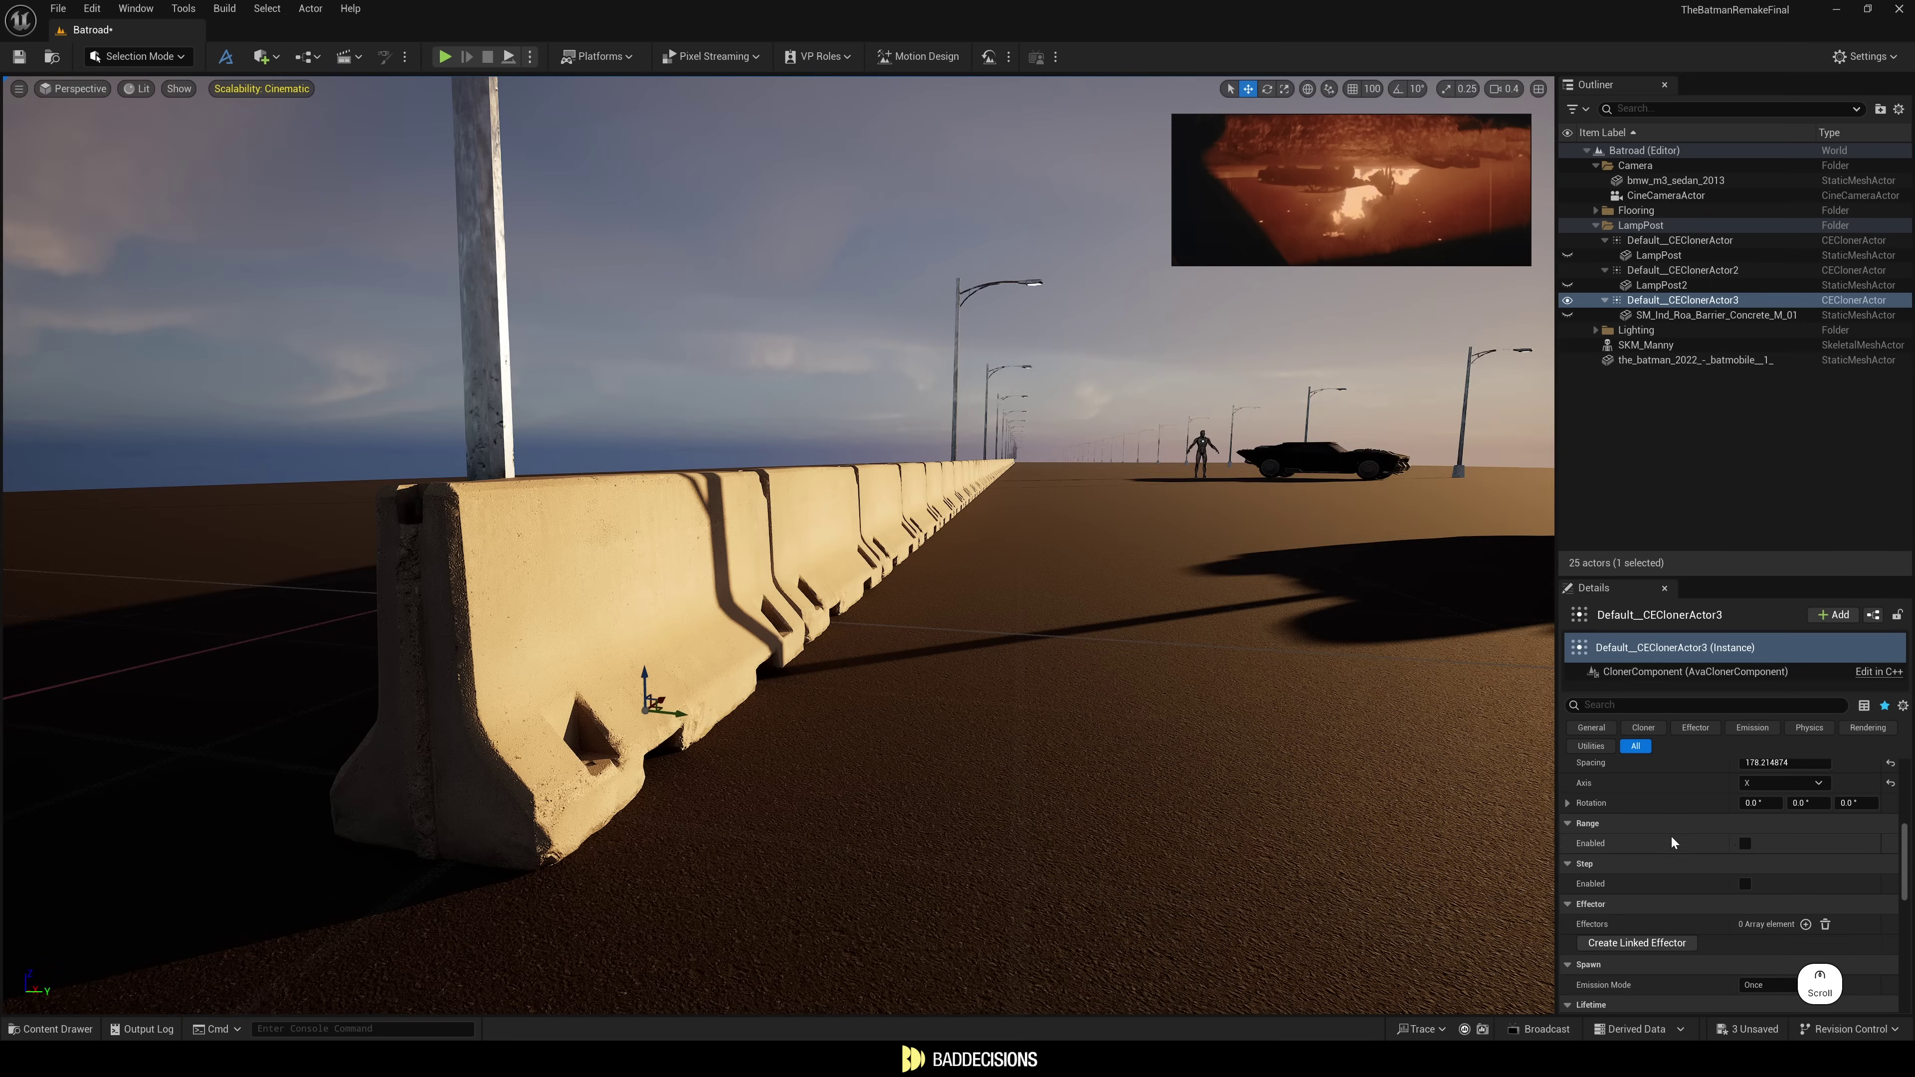
# Enable Range on the barrier cloner with OffsetMax Y about 2.17 and RotationMax about 1.42, 0.57 and 0.76.
pyautogui.scroll(-2, 1742, 827)
pyautogui.click(1743, 819)
pyautogui.scroll(-1, 1810, 859)
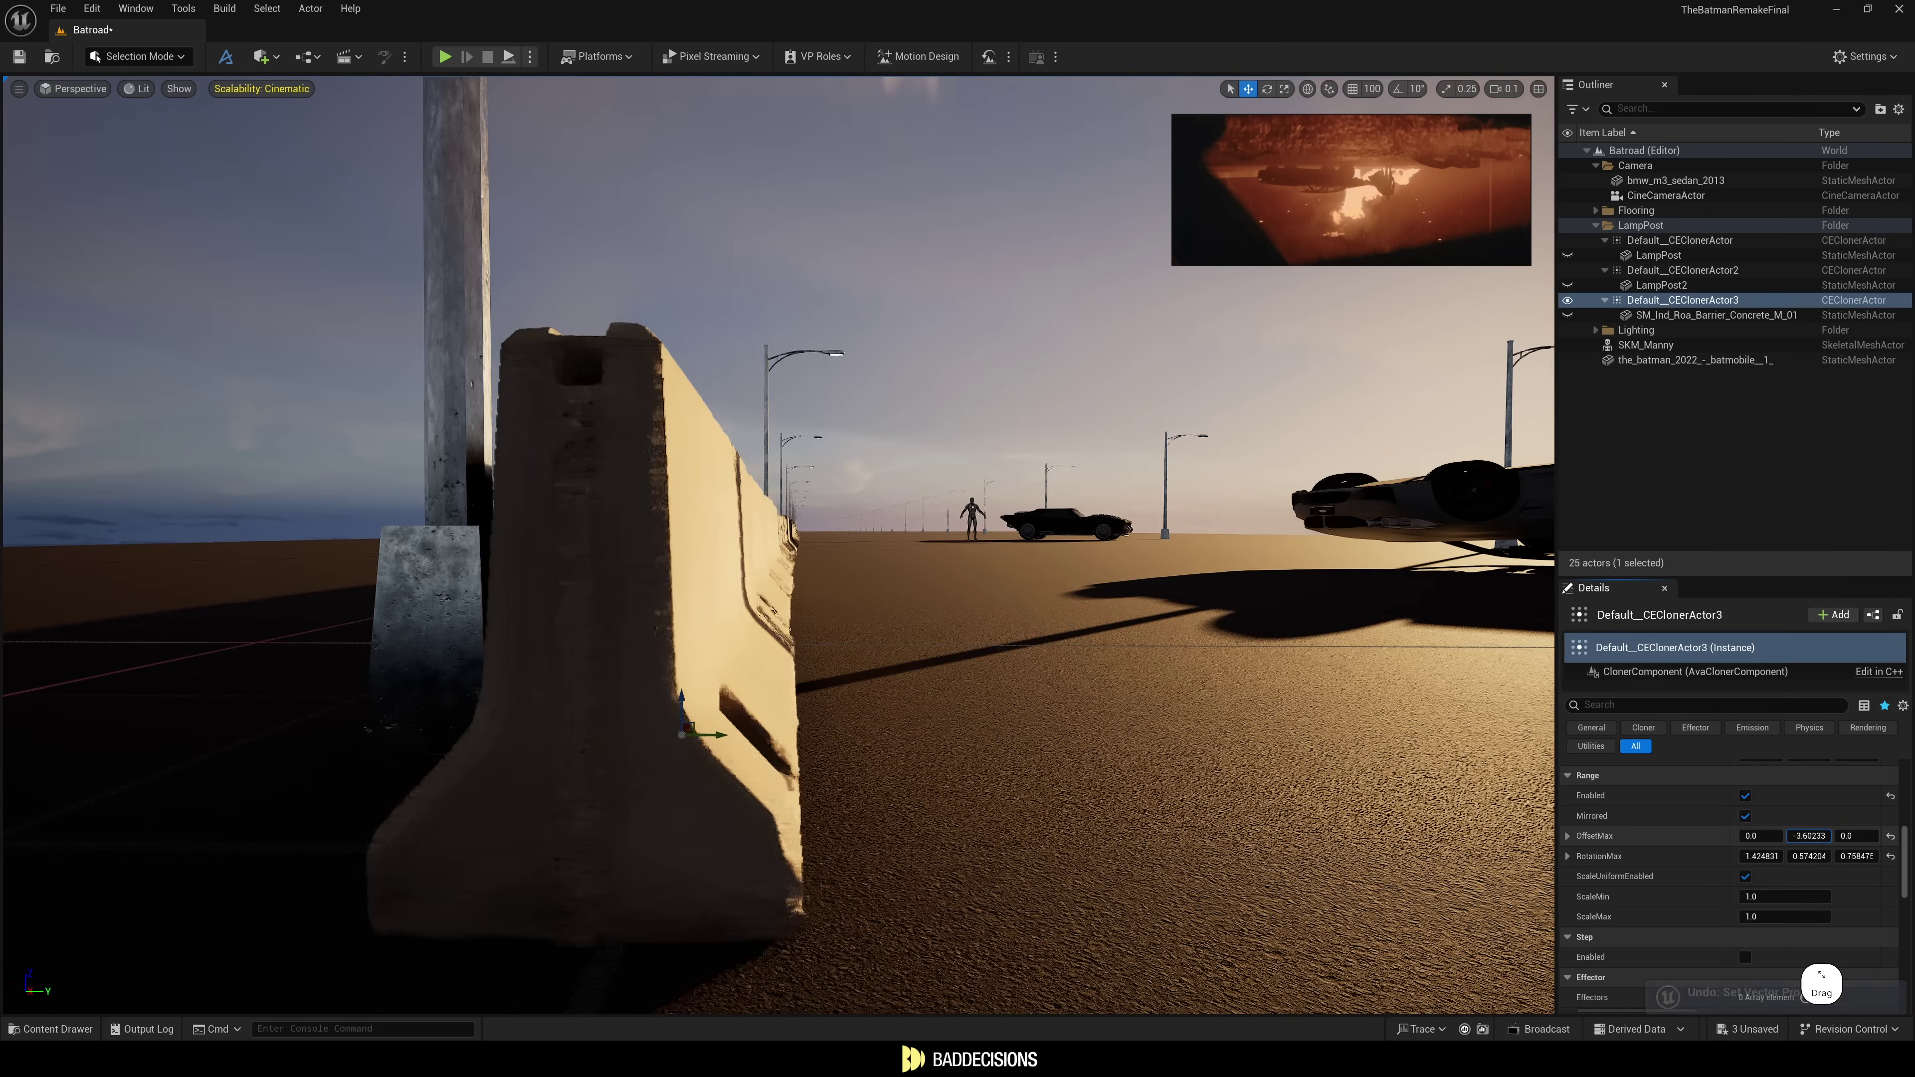
pyautogui.moveTo(1808, 835); pyautogui.dragTo(1832, 836)
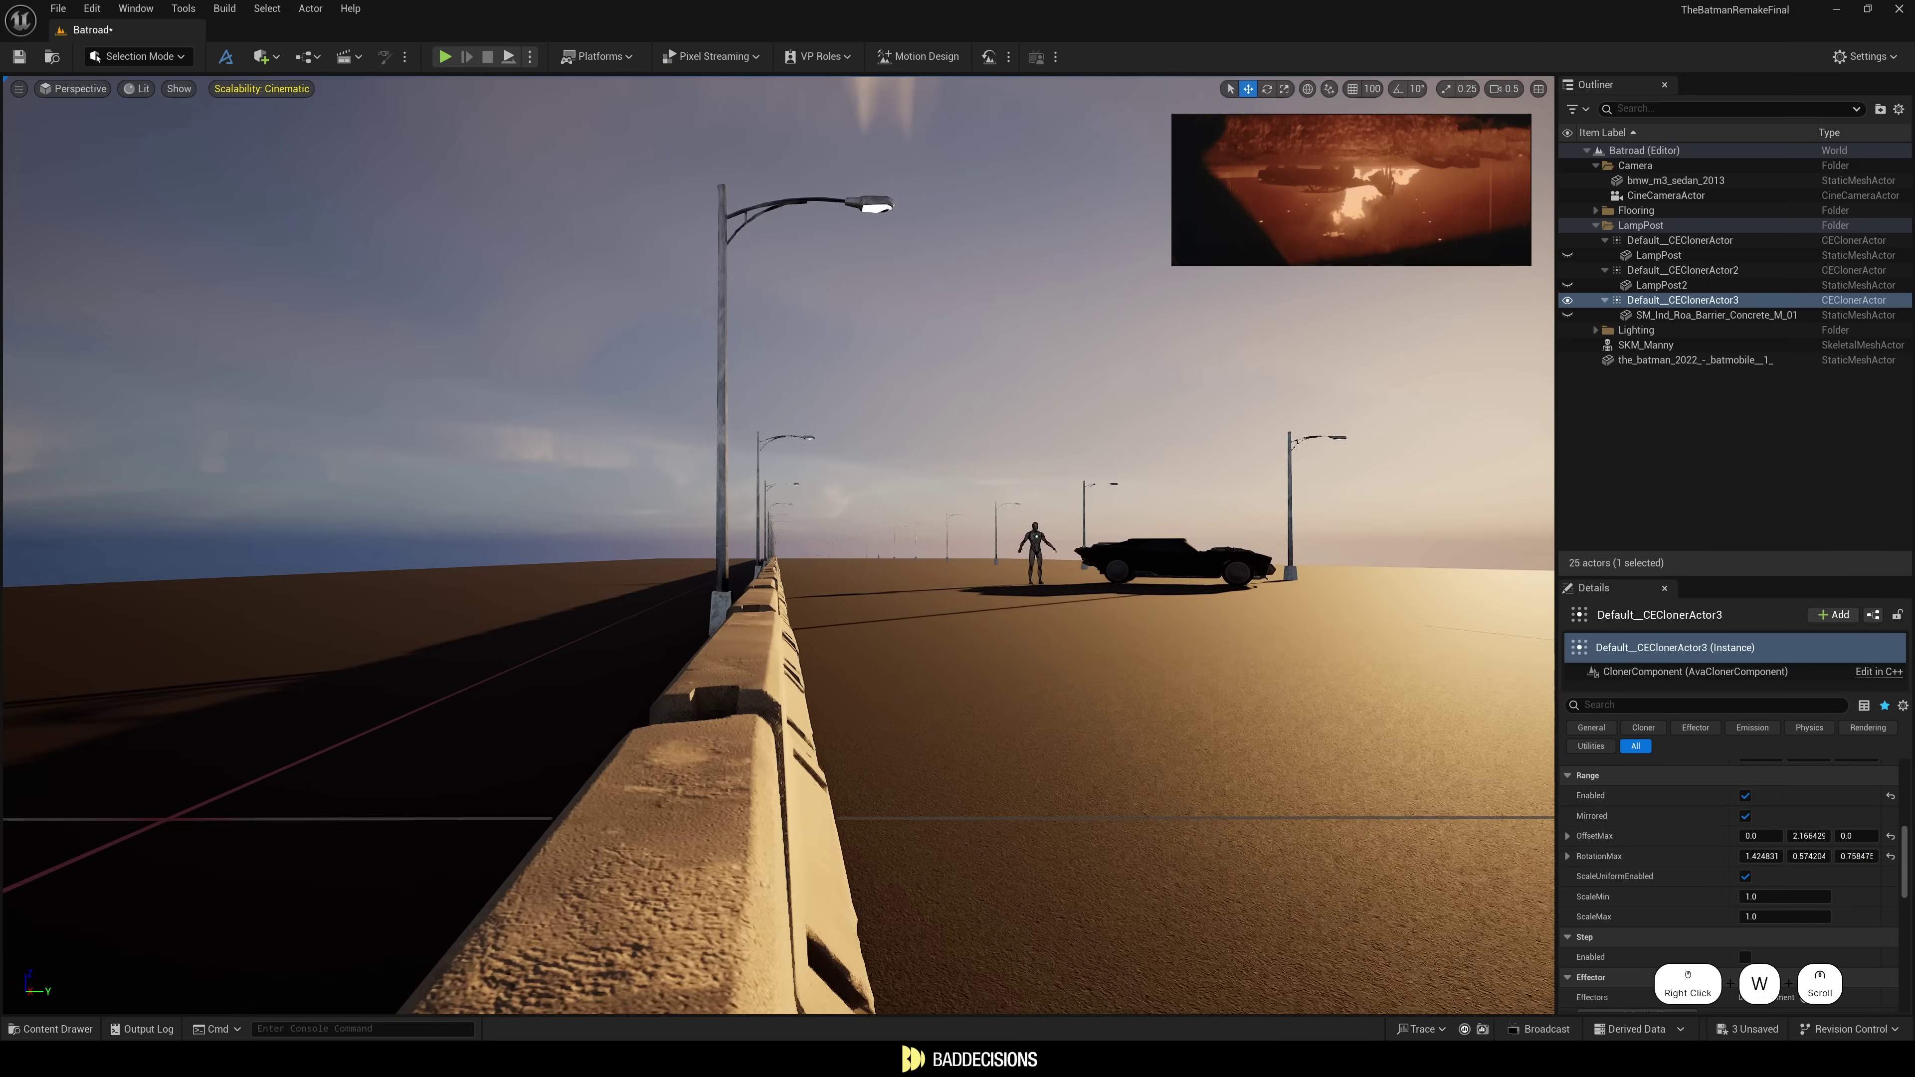
# Duplicate the barrier cloner and its barrier mesh within the Barricades folder, and move the copy to the opposite side of the road.
pyautogui.click(1672, 214)
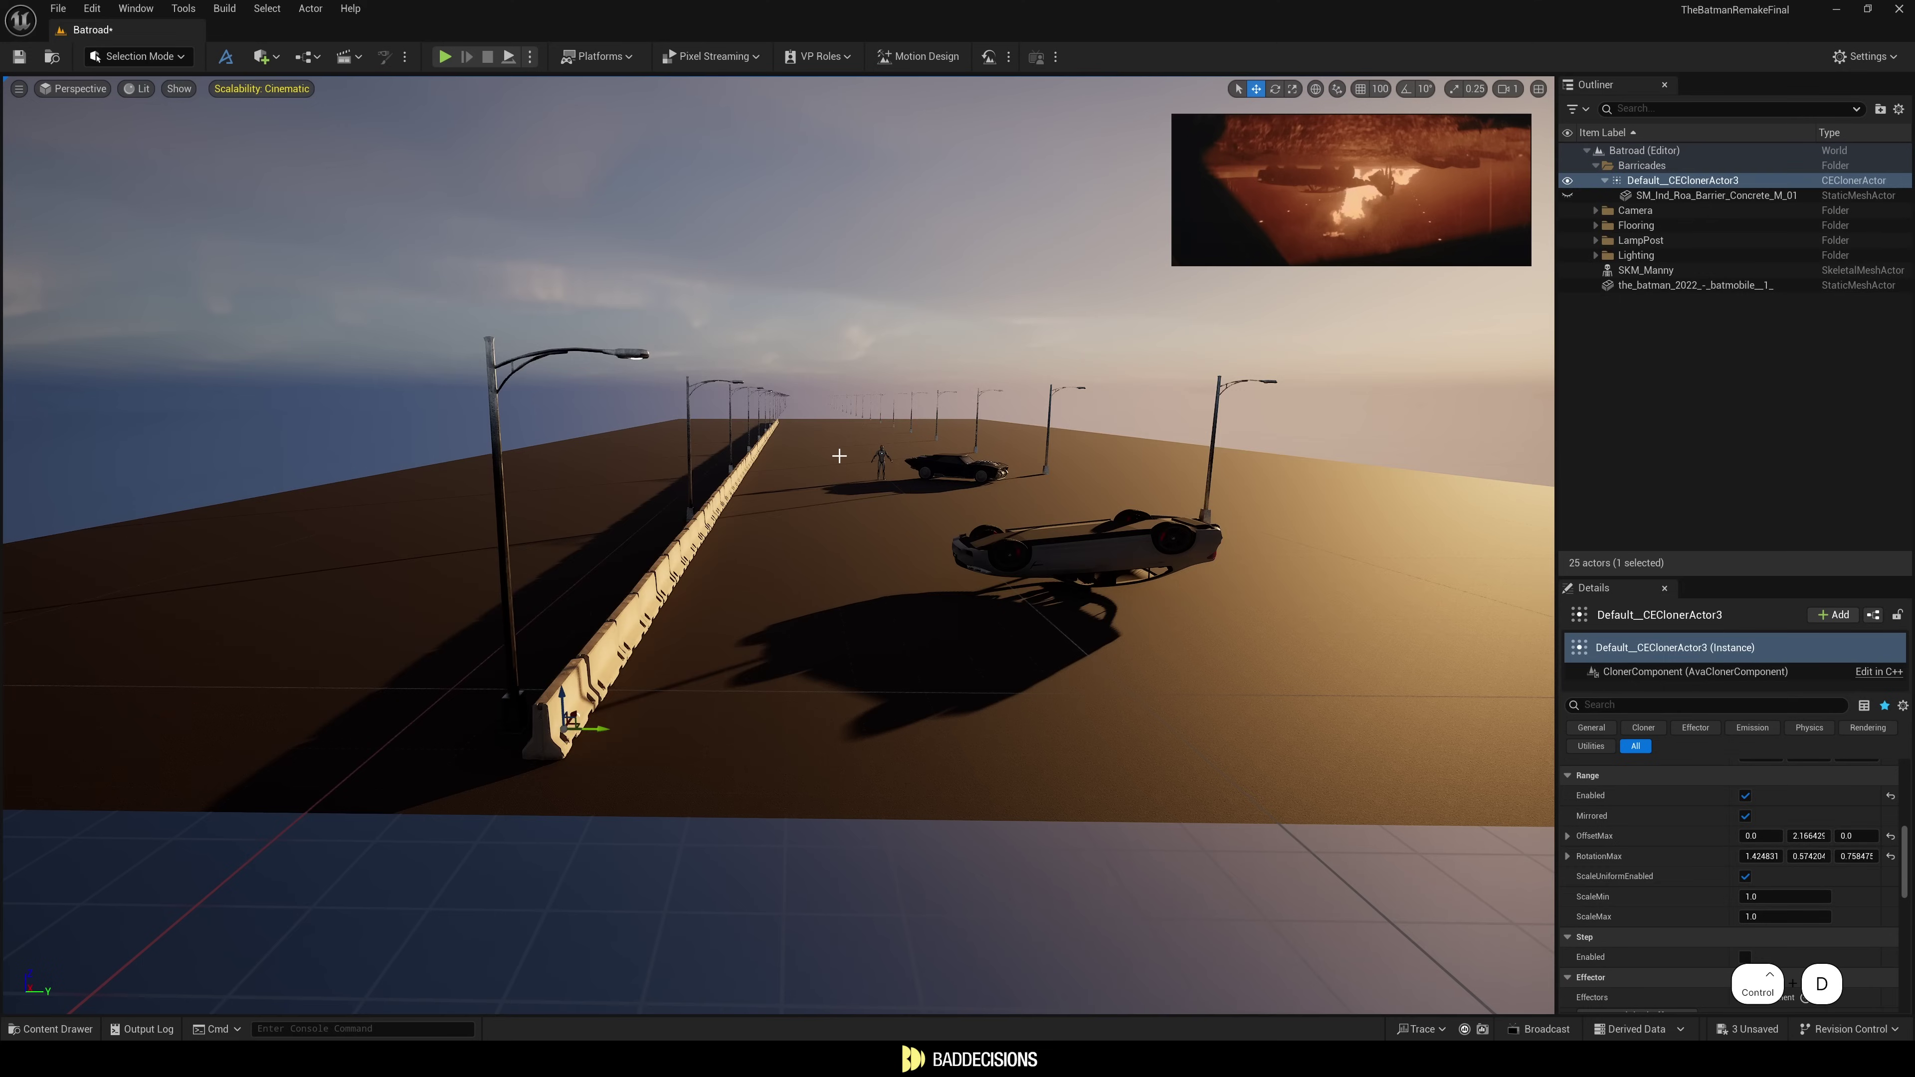
pyautogui.click(1668, 197)
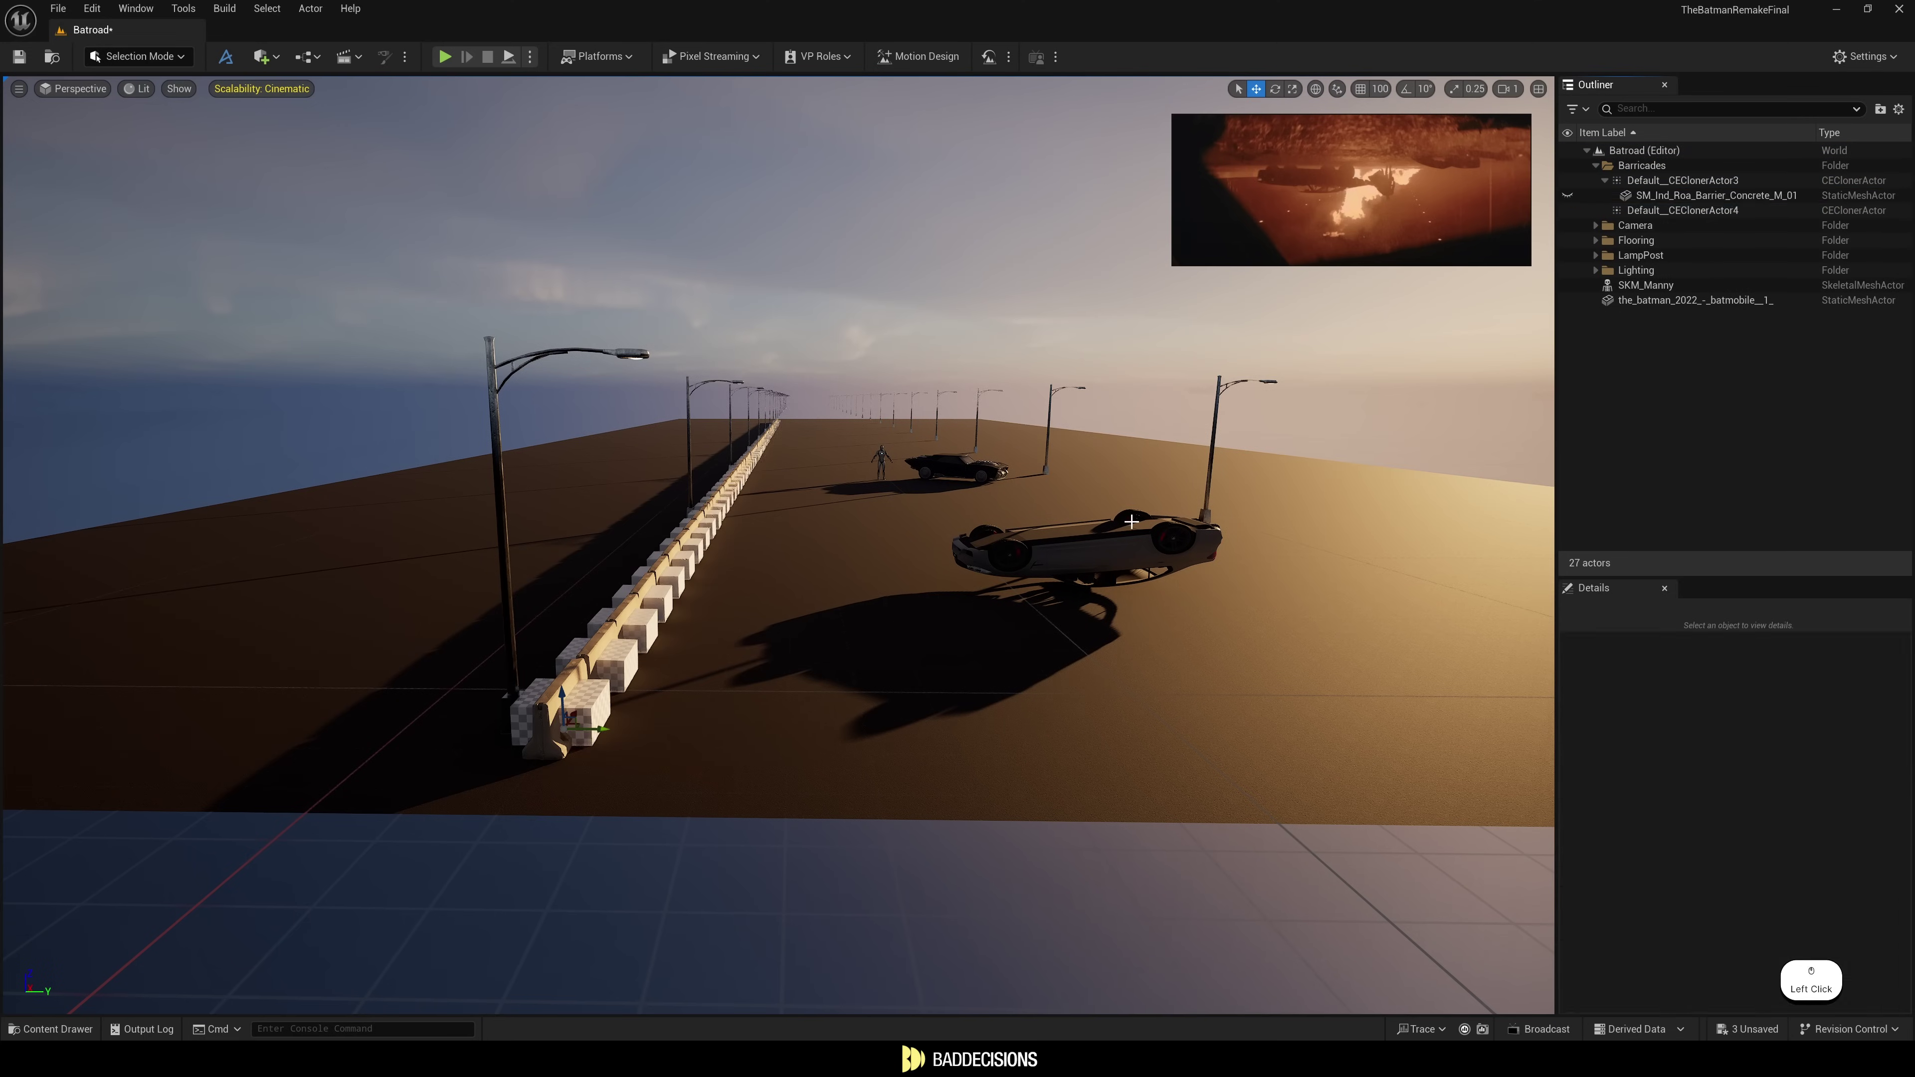
pyautogui.hotkey('ctrl', 'd')
pyautogui.moveTo(1666, 211); pyautogui.dragTo(1665, 225)
pyautogui.click(1666, 212)
pyautogui.moveTo(631, 729); pyautogui.dragTo(1442, 729)
pyautogui.moveTo(1442, 729); pyautogui.dragTo(1442, 736, button='right')
pyautogui.press('d')
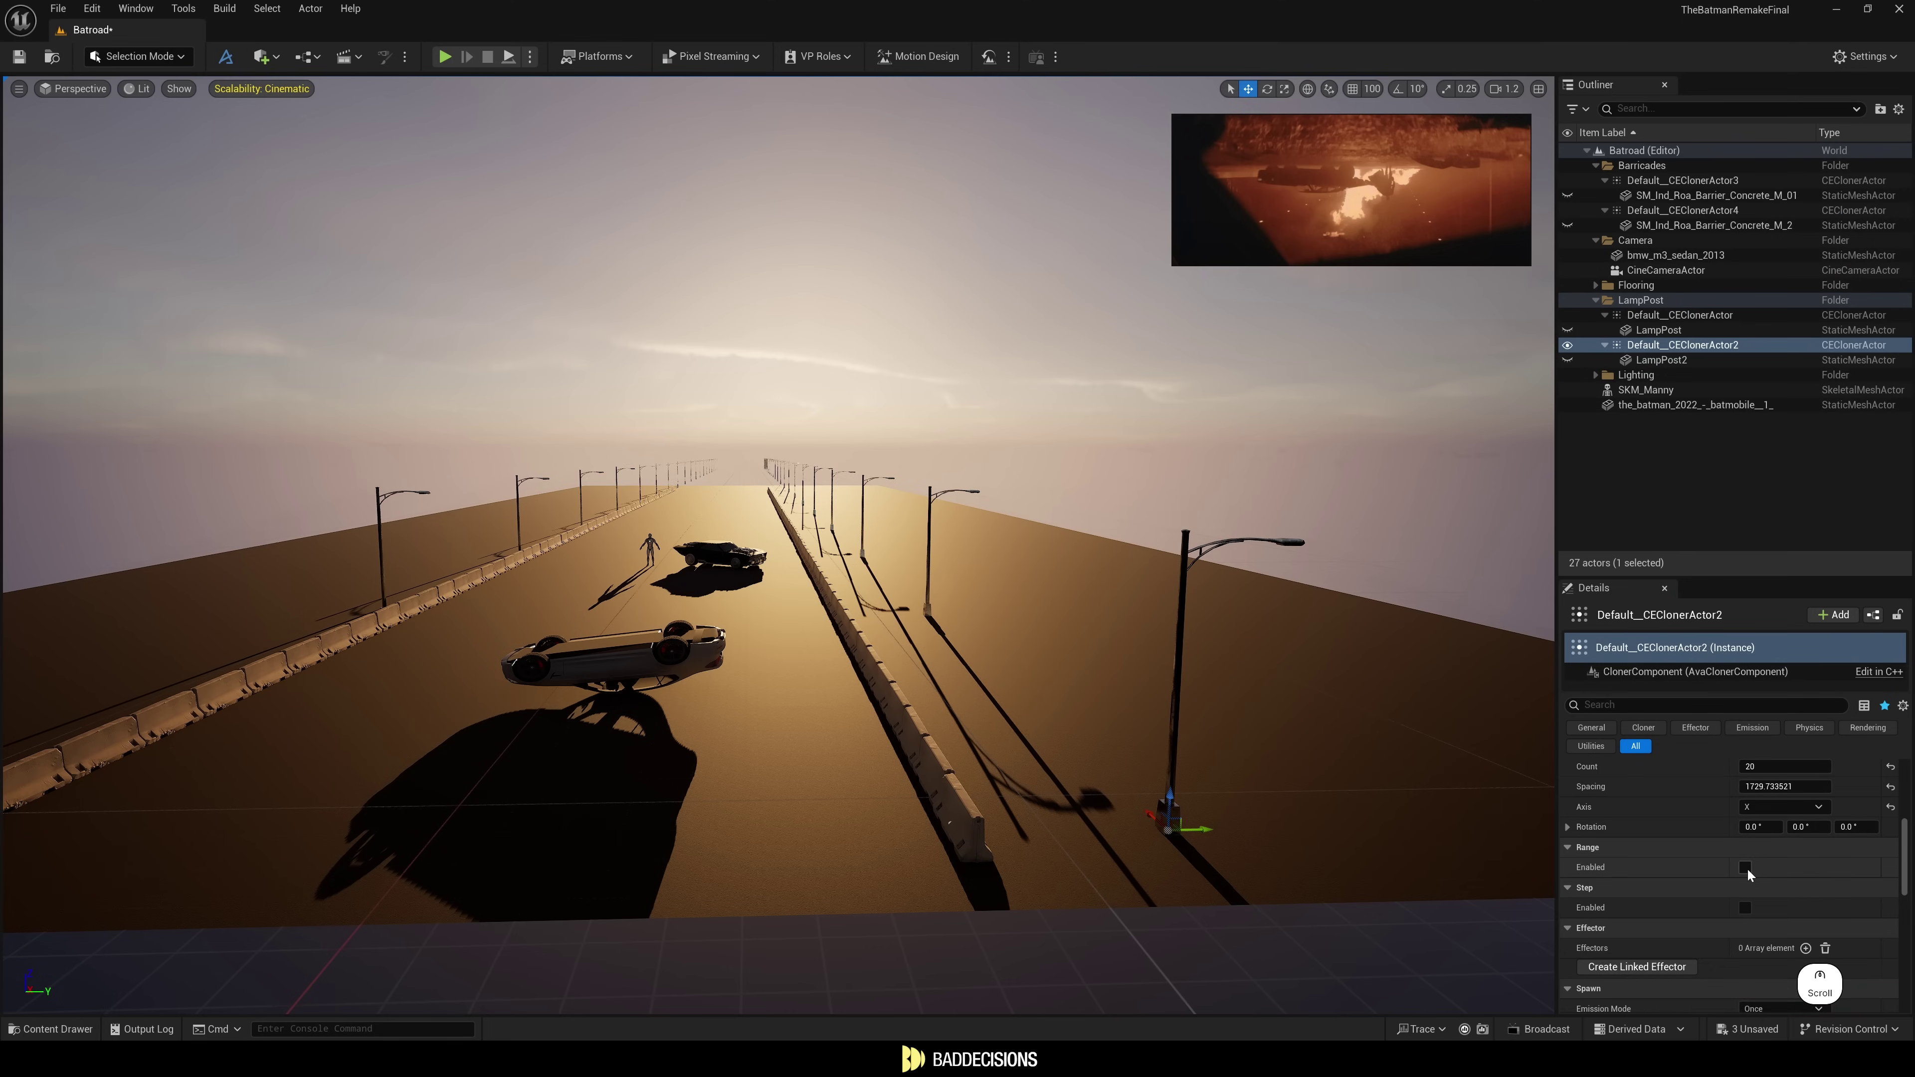
# Enable Range on the second lamp cloner and set its RotationMax Z to 180° so the lamps face the road.
pyautogui.click(1745, 867)
pyautogui.scroll(-1, 1680, 888)
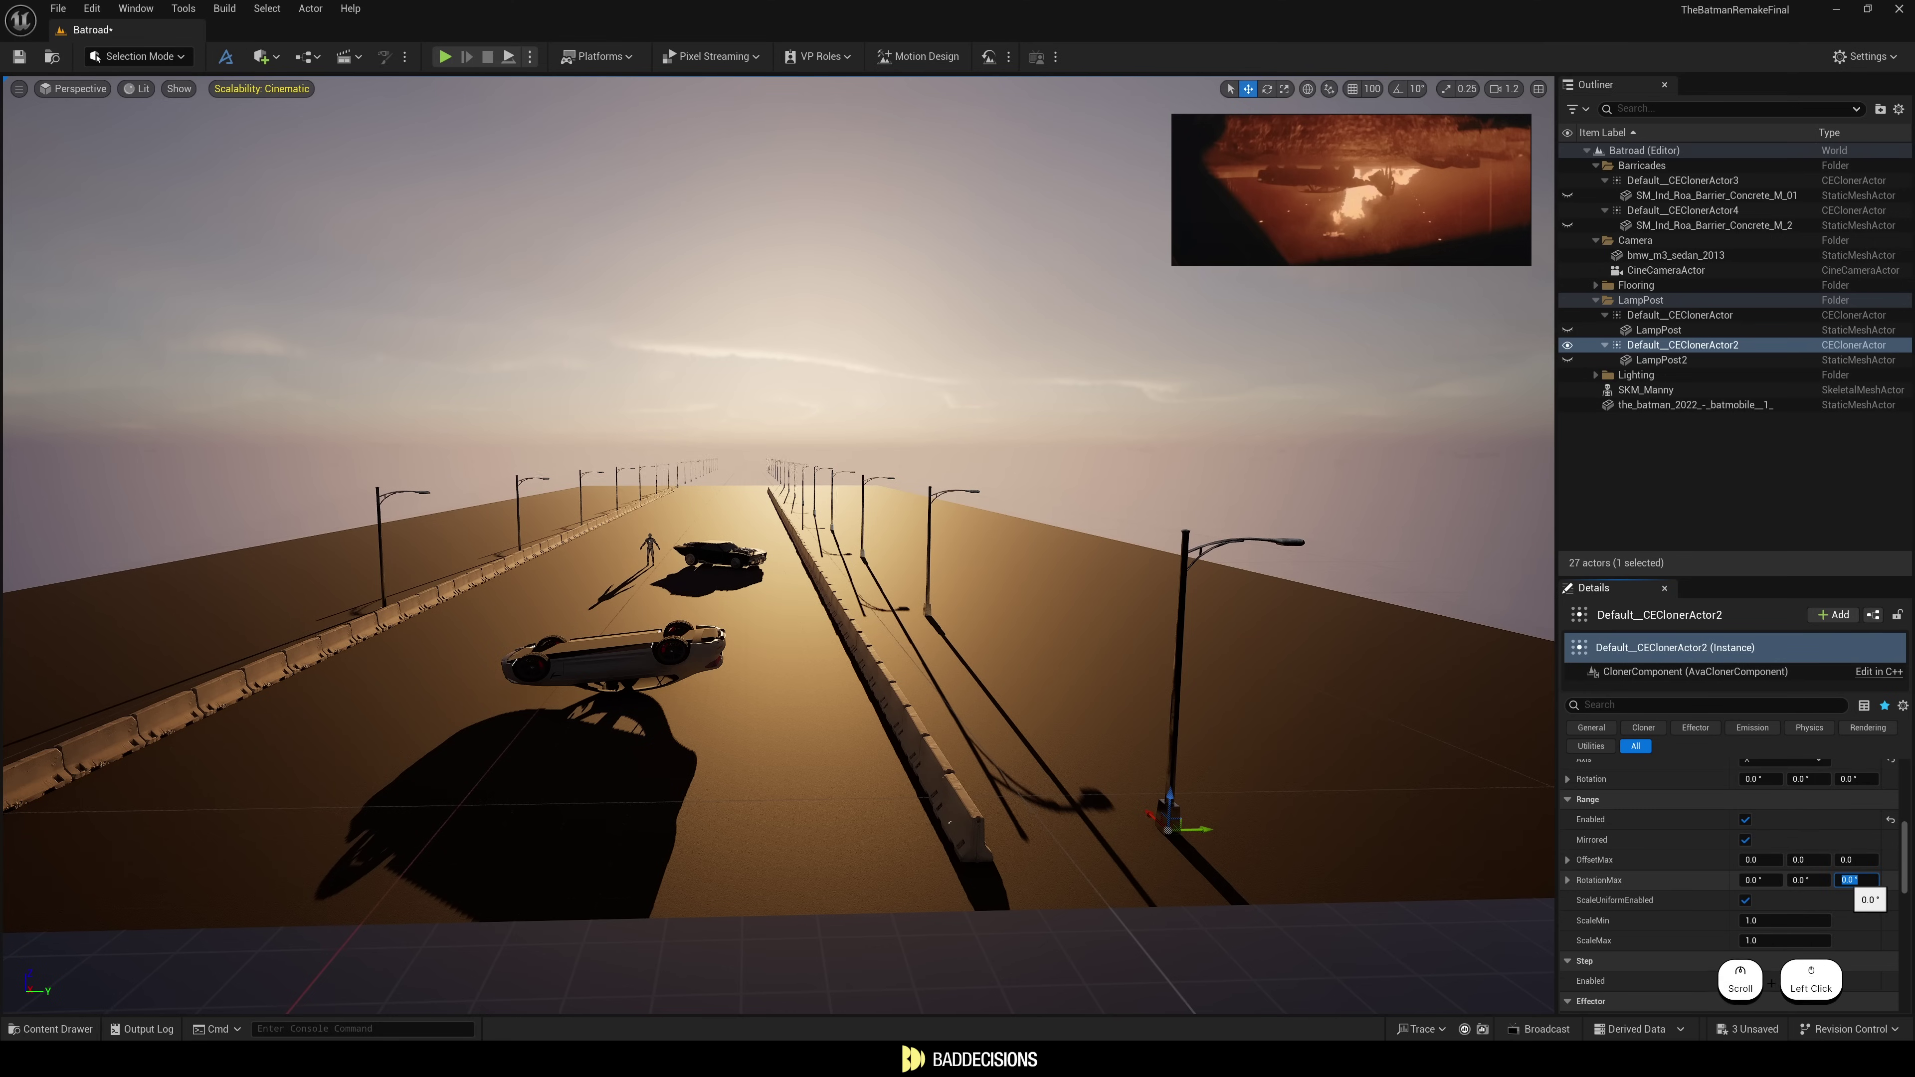
pyautogui.press('d')
pyautogui.press('w')
pyautogui.press('a')
pyautogui.press('s')
pyautogui.moveTo(924, 438); pyautogui.dragTo(1016, 679, button='right')
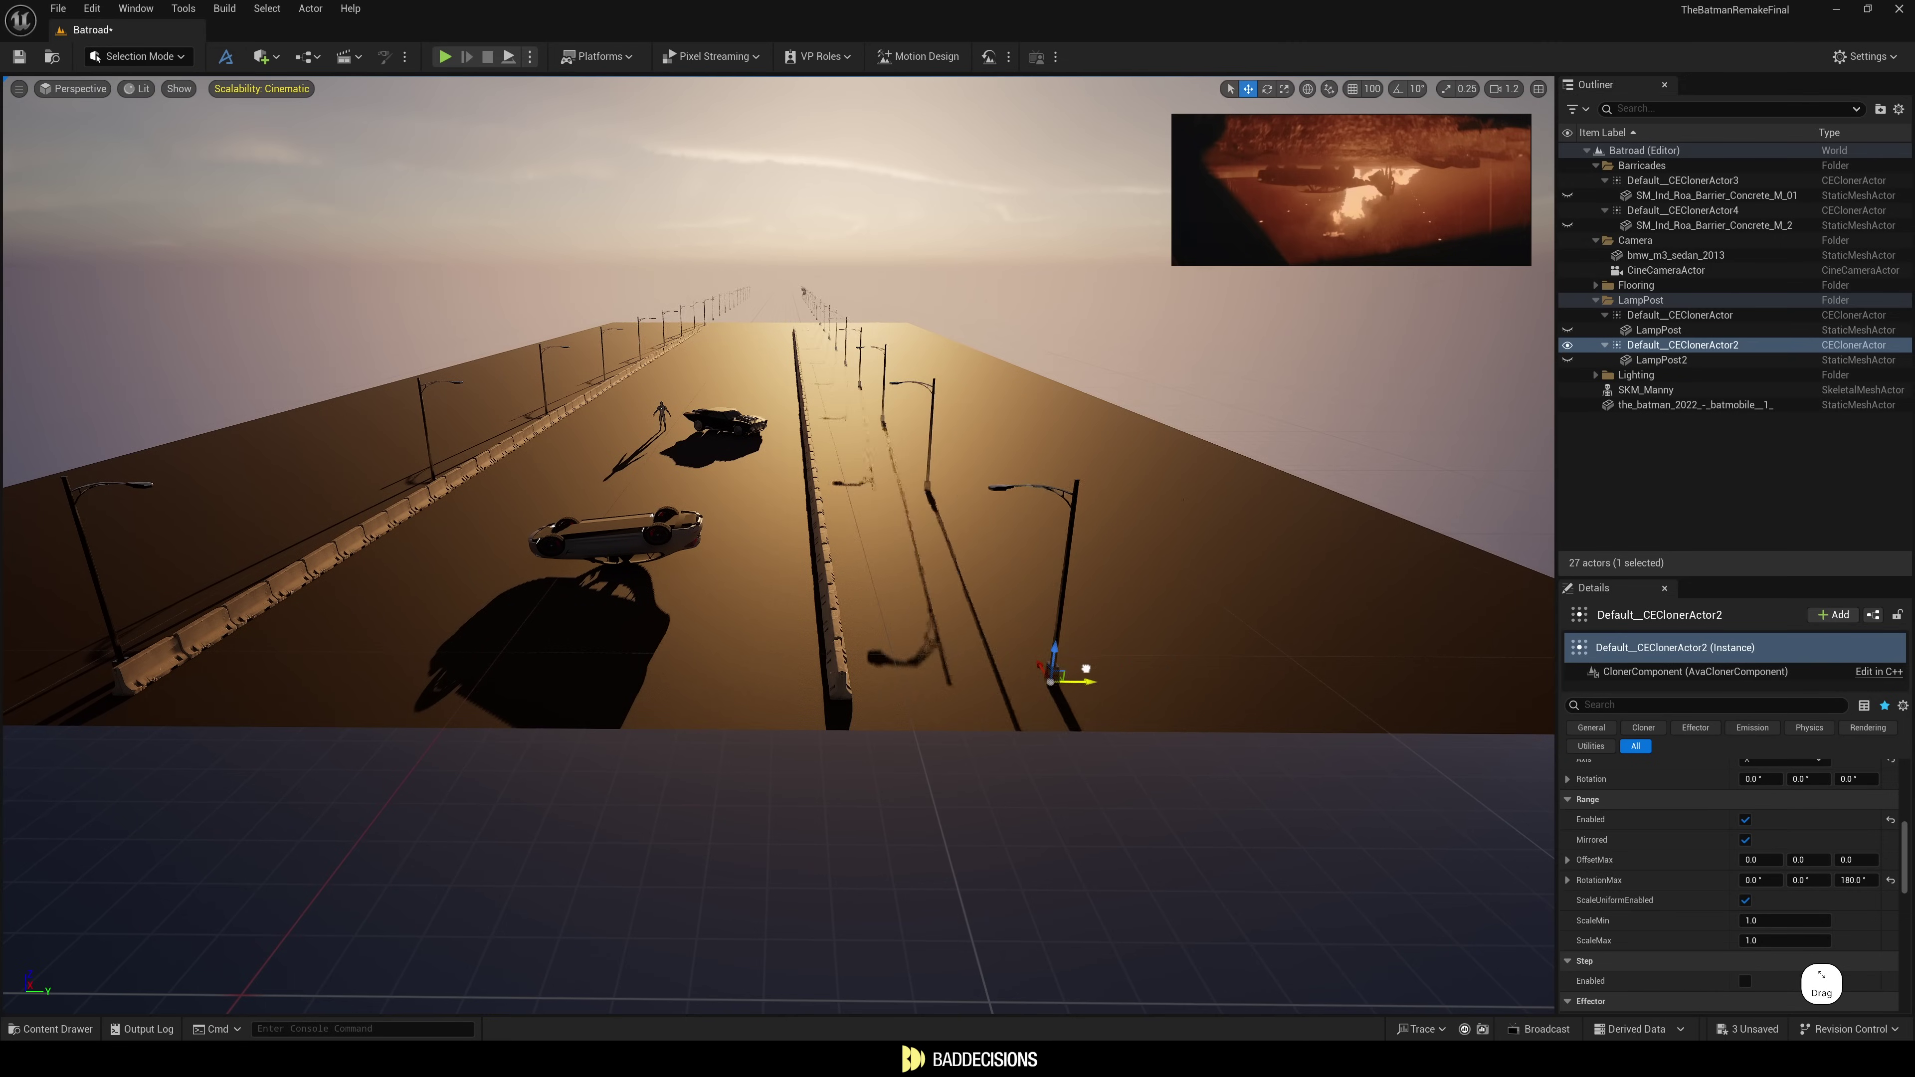
pyautogui.press('a')
pyautogui.press('q')
pyautogui.press('e')
pyautogui.moveTo(913, 618); pyautogui.dragTo(926, 620, button='right')
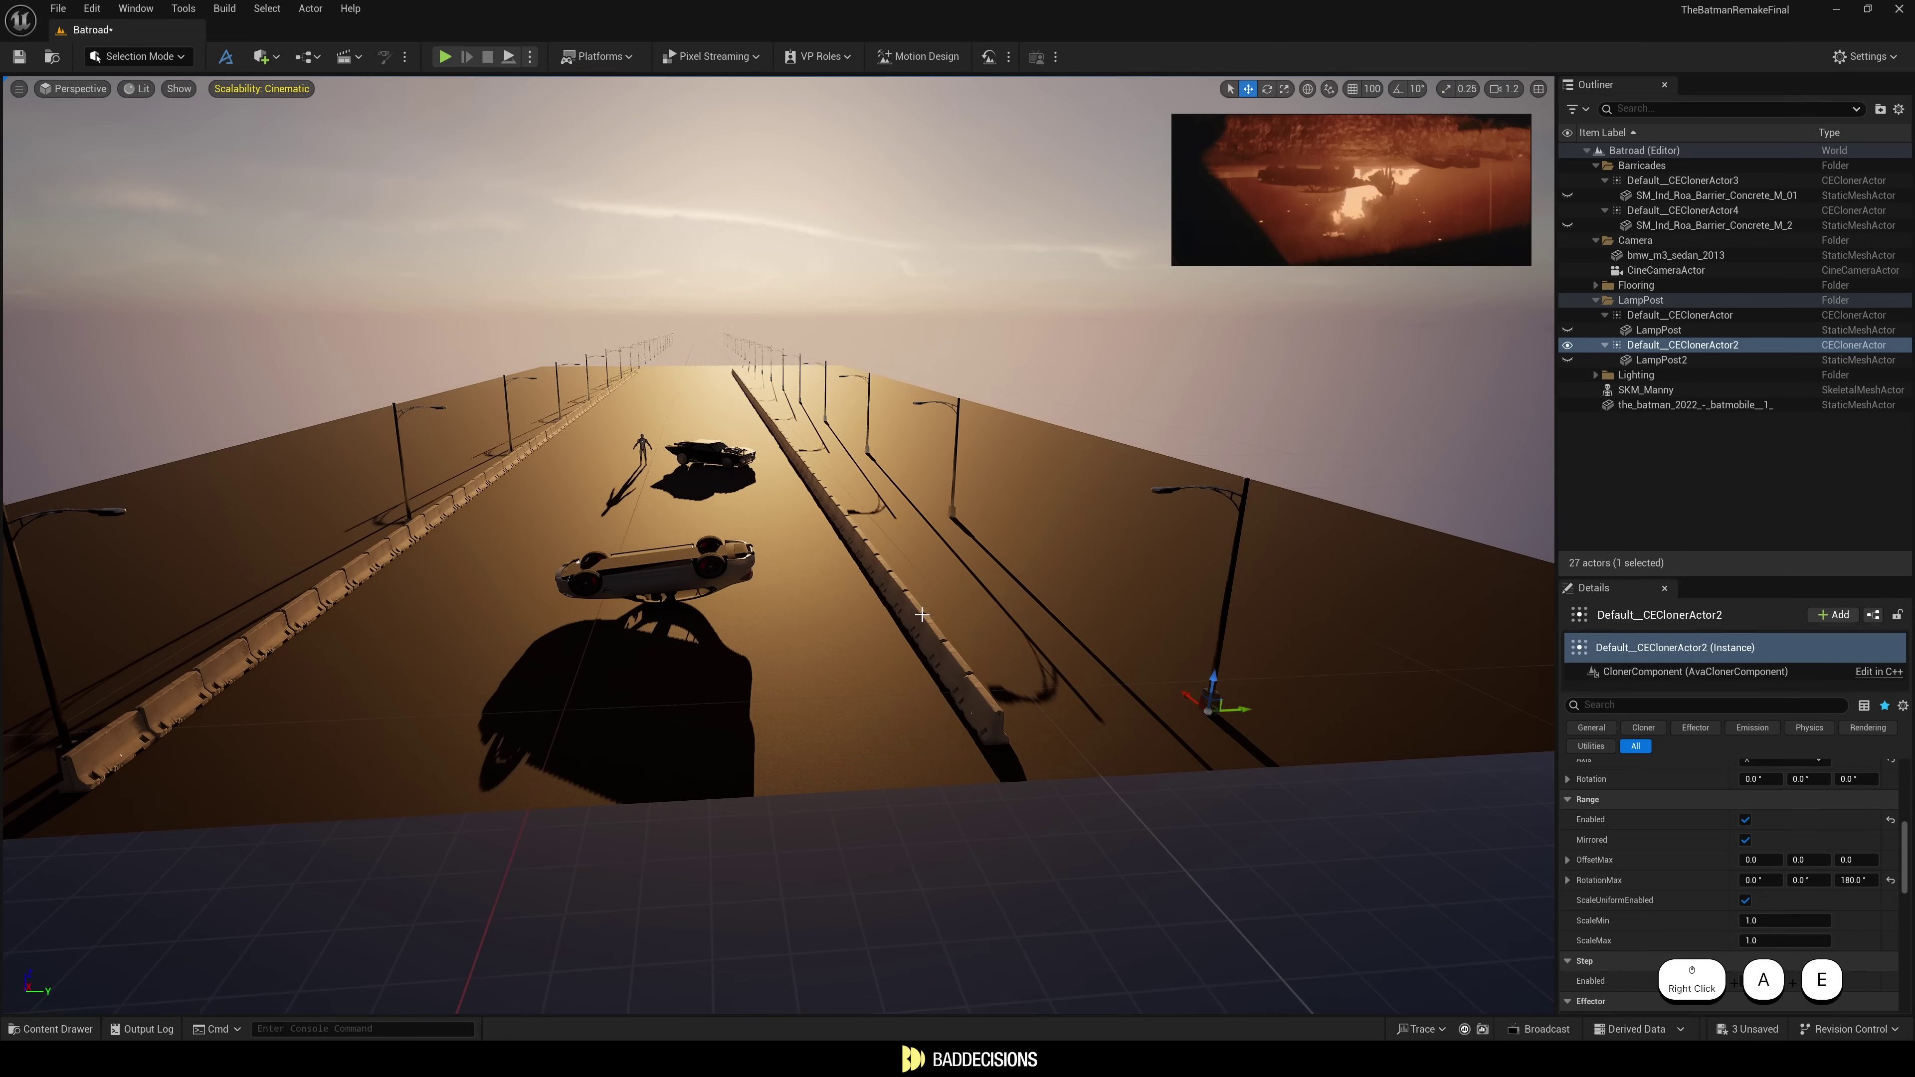
pyautogui.click(1025, 686)
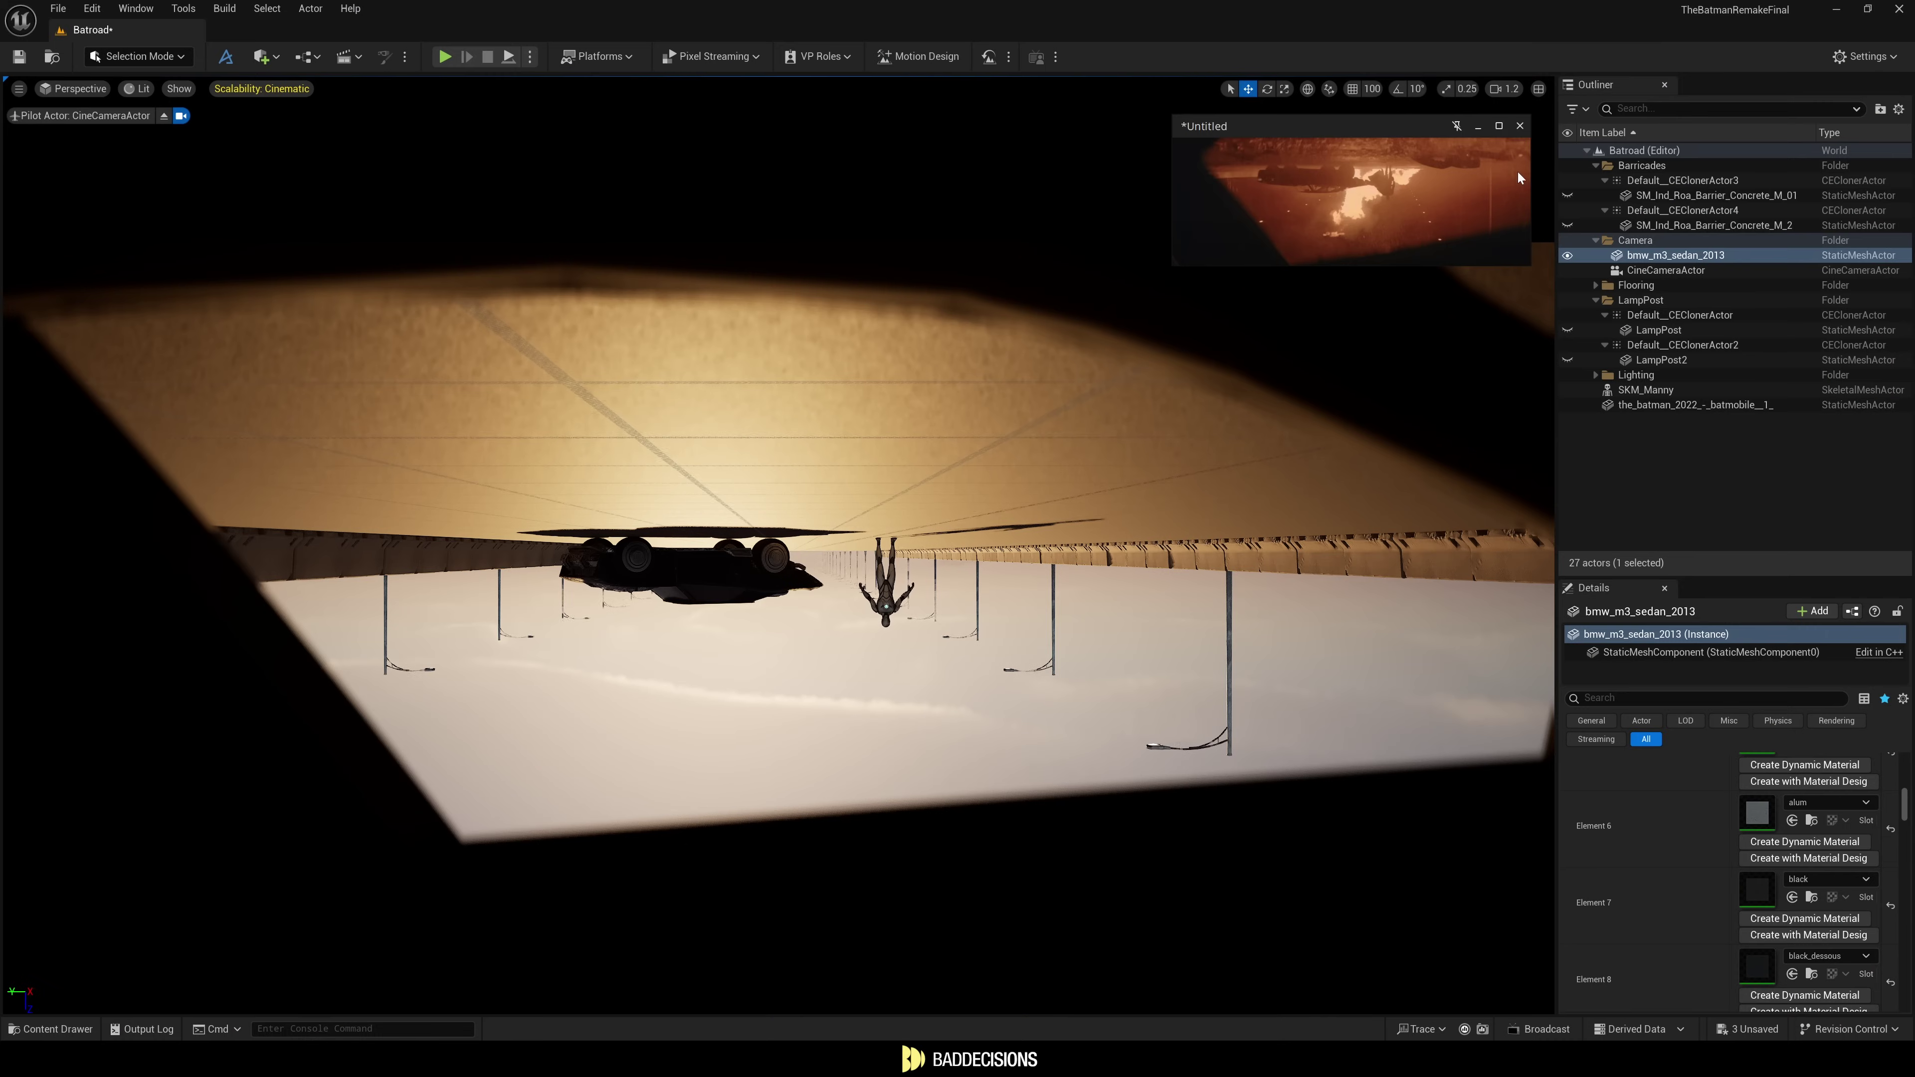
# Collapse the Camera and LampPost folders and hide the first barrier cloner, Default__CEClonerActor3.
pyautogui.click(1605, 240)
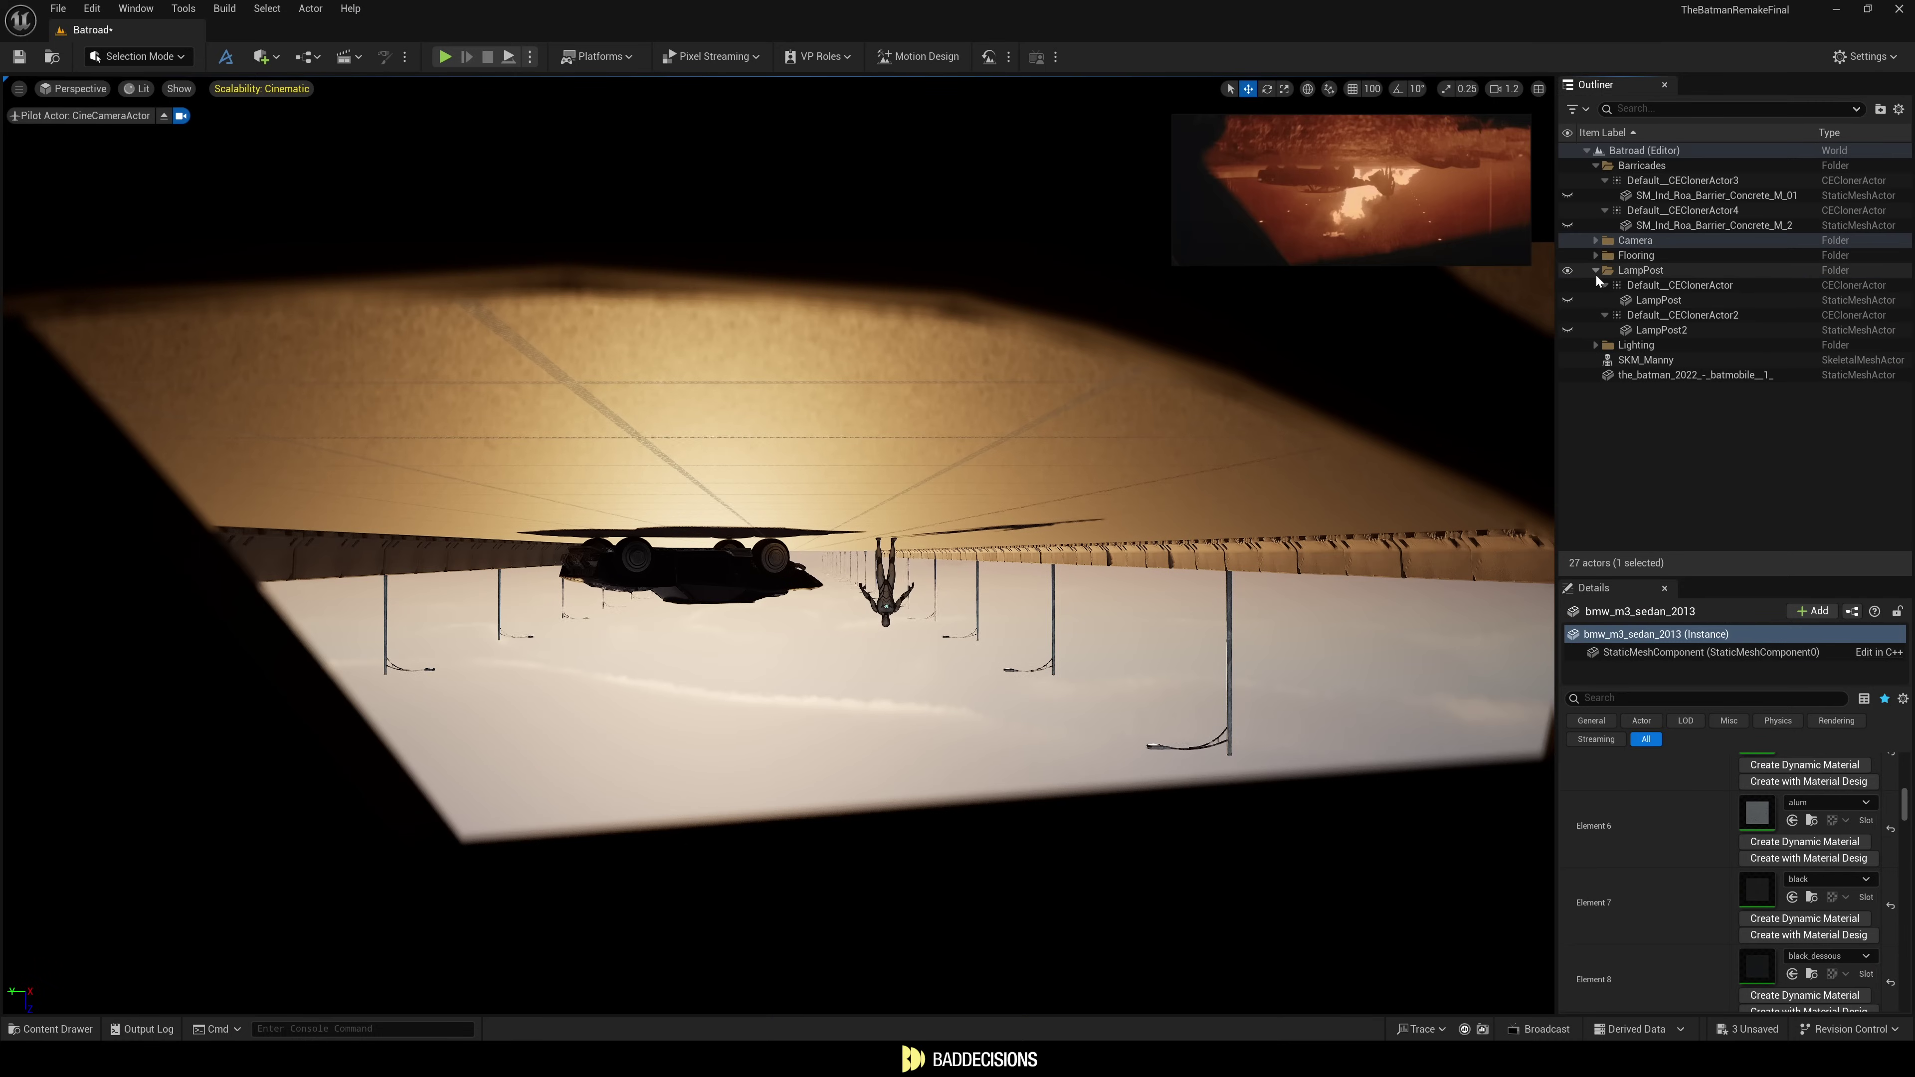
pyautogui.click(1595, 272)
pyautogui.click(1647, 180)
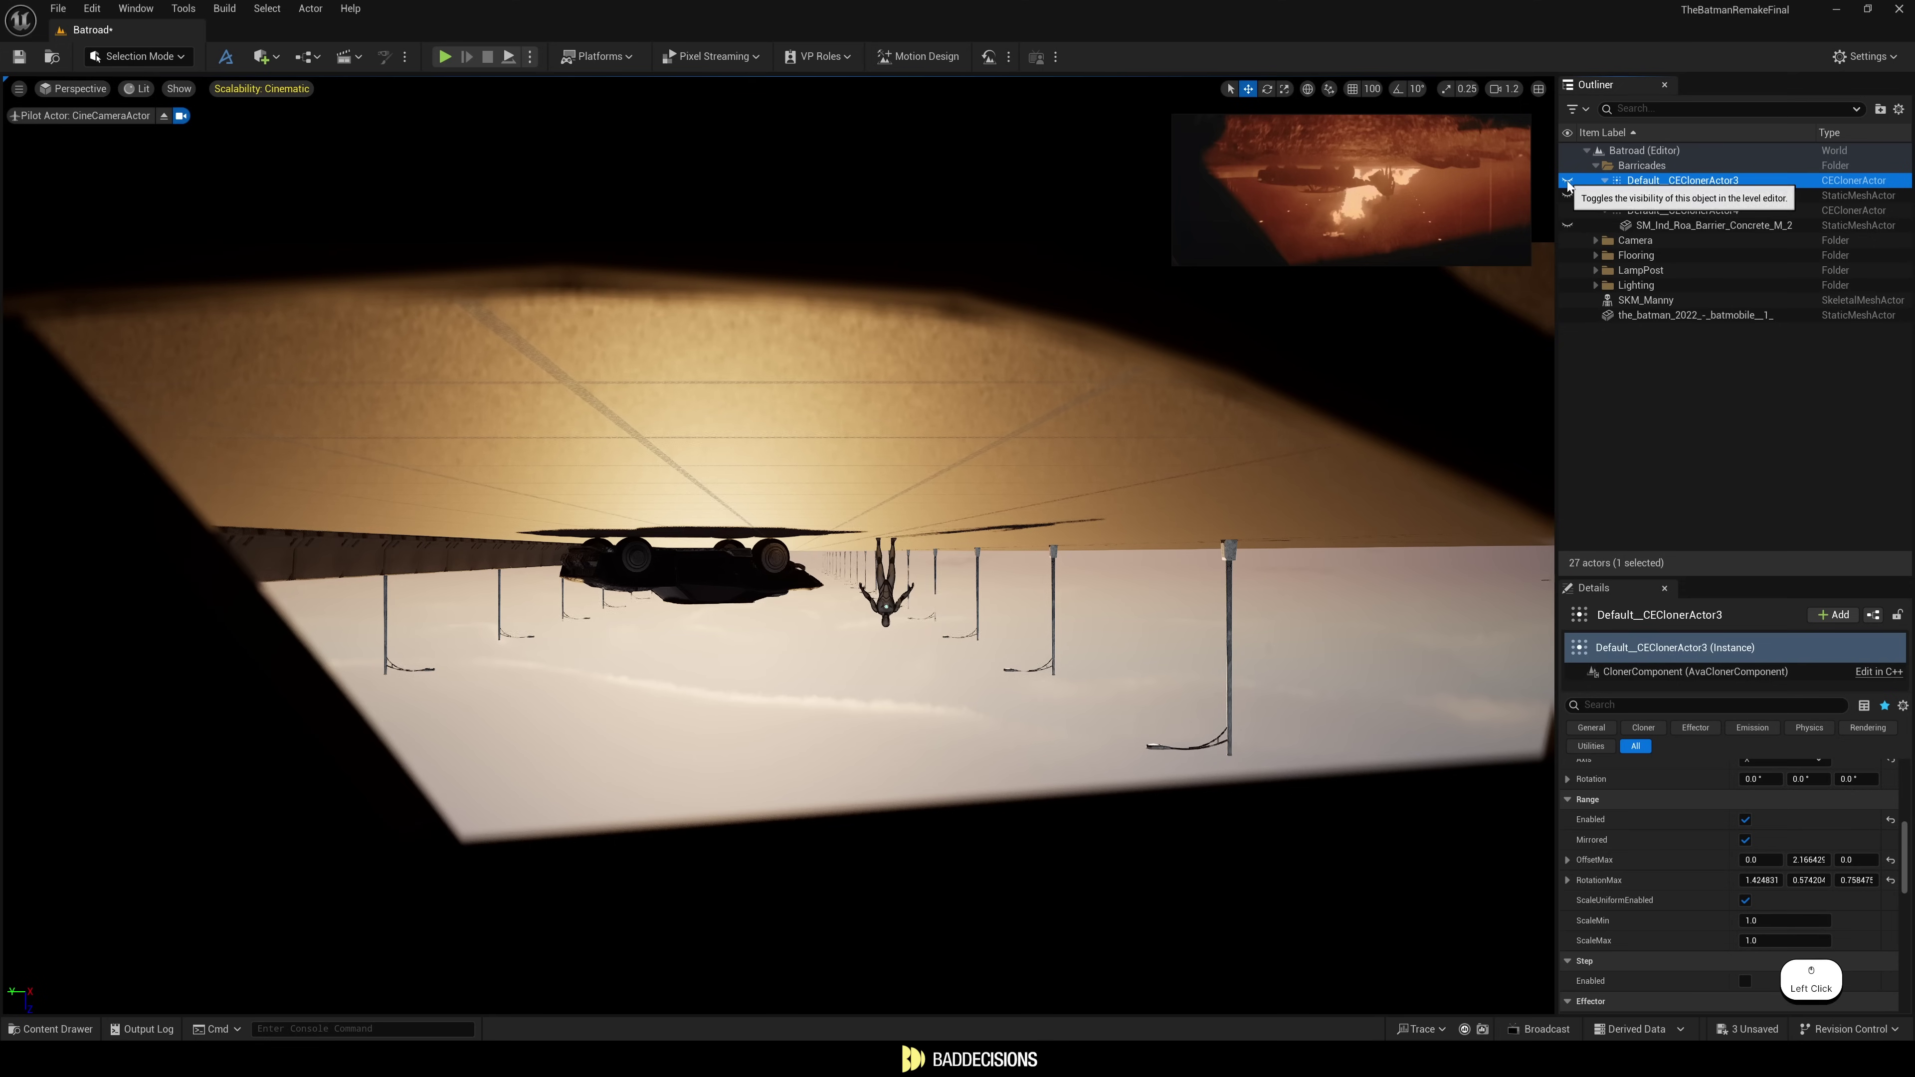
pyautogui.click(1567, 183)
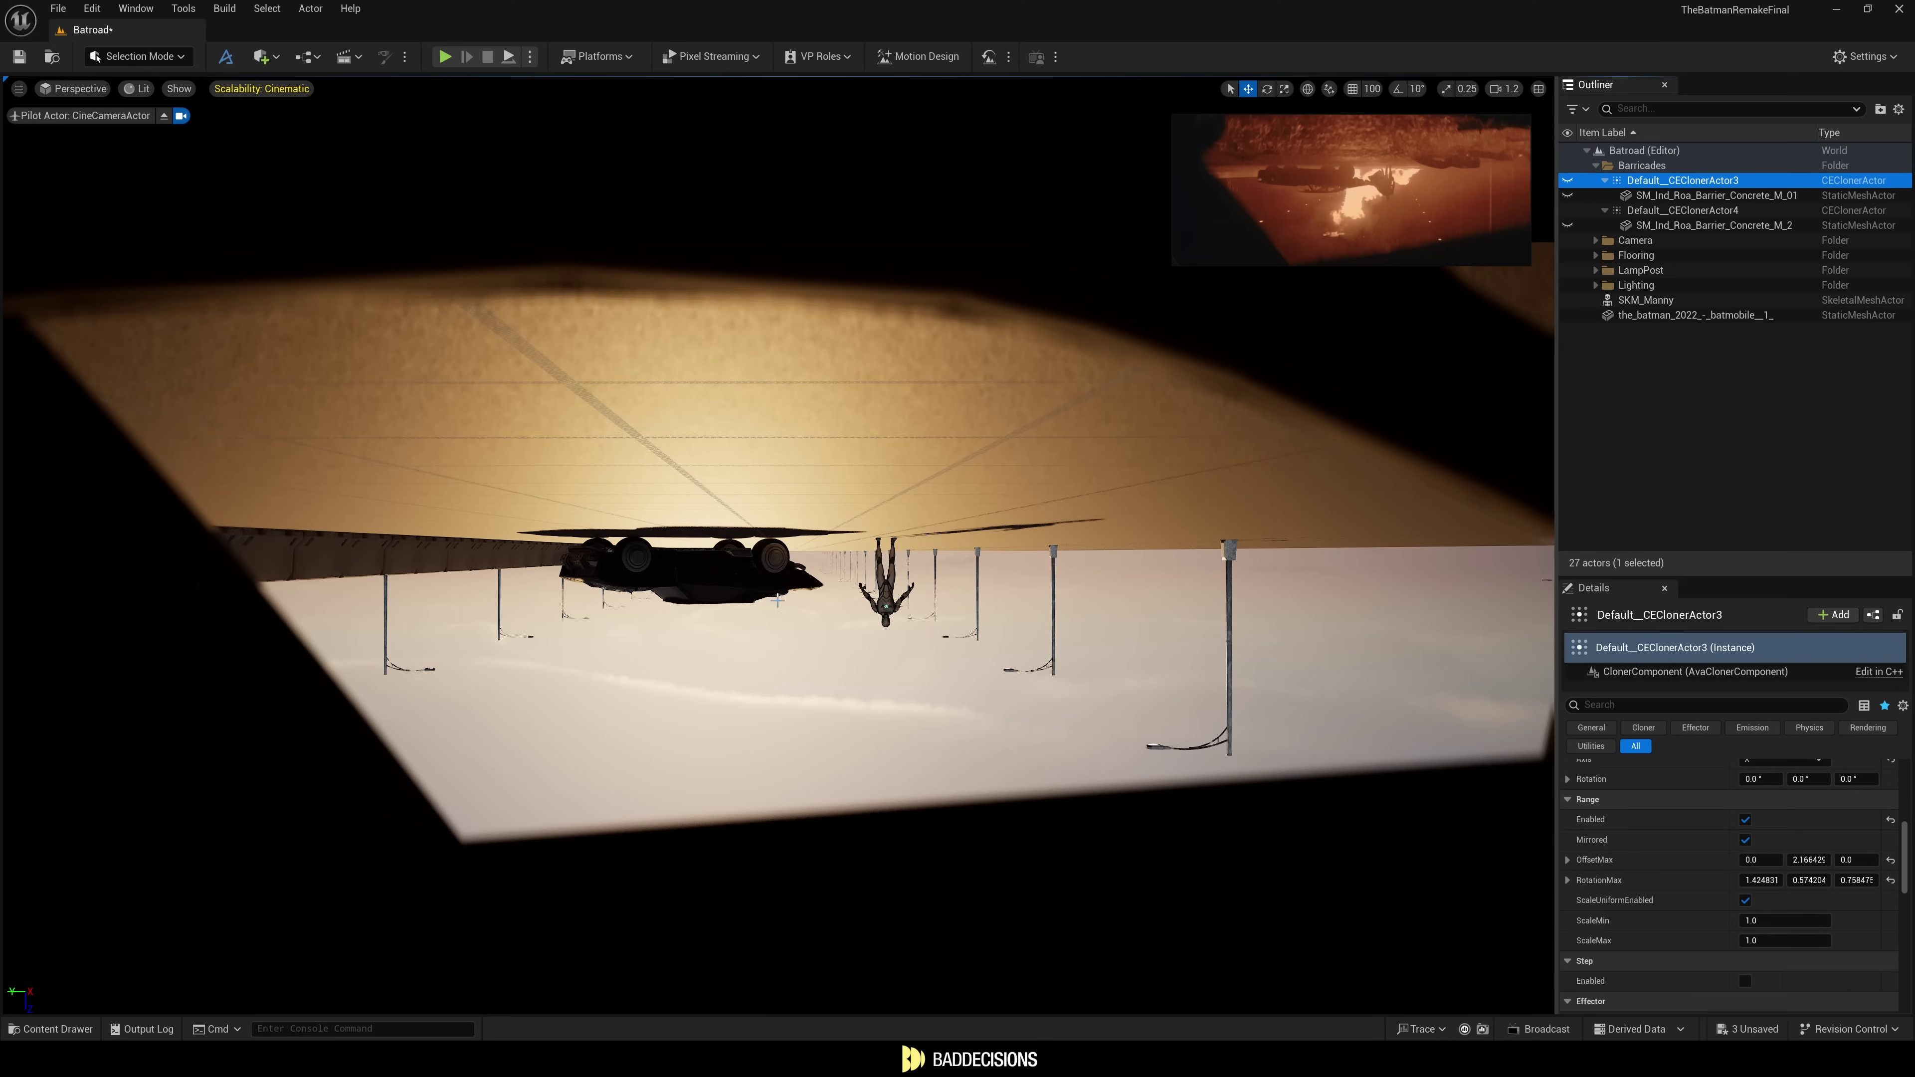
# Stop piloting the cine camera and place the SM_Urb_Roa_Delineator_Plastic_01 mesh on the road near the first lamp post.
pyautogui.hotkey('ctrl', 'space')
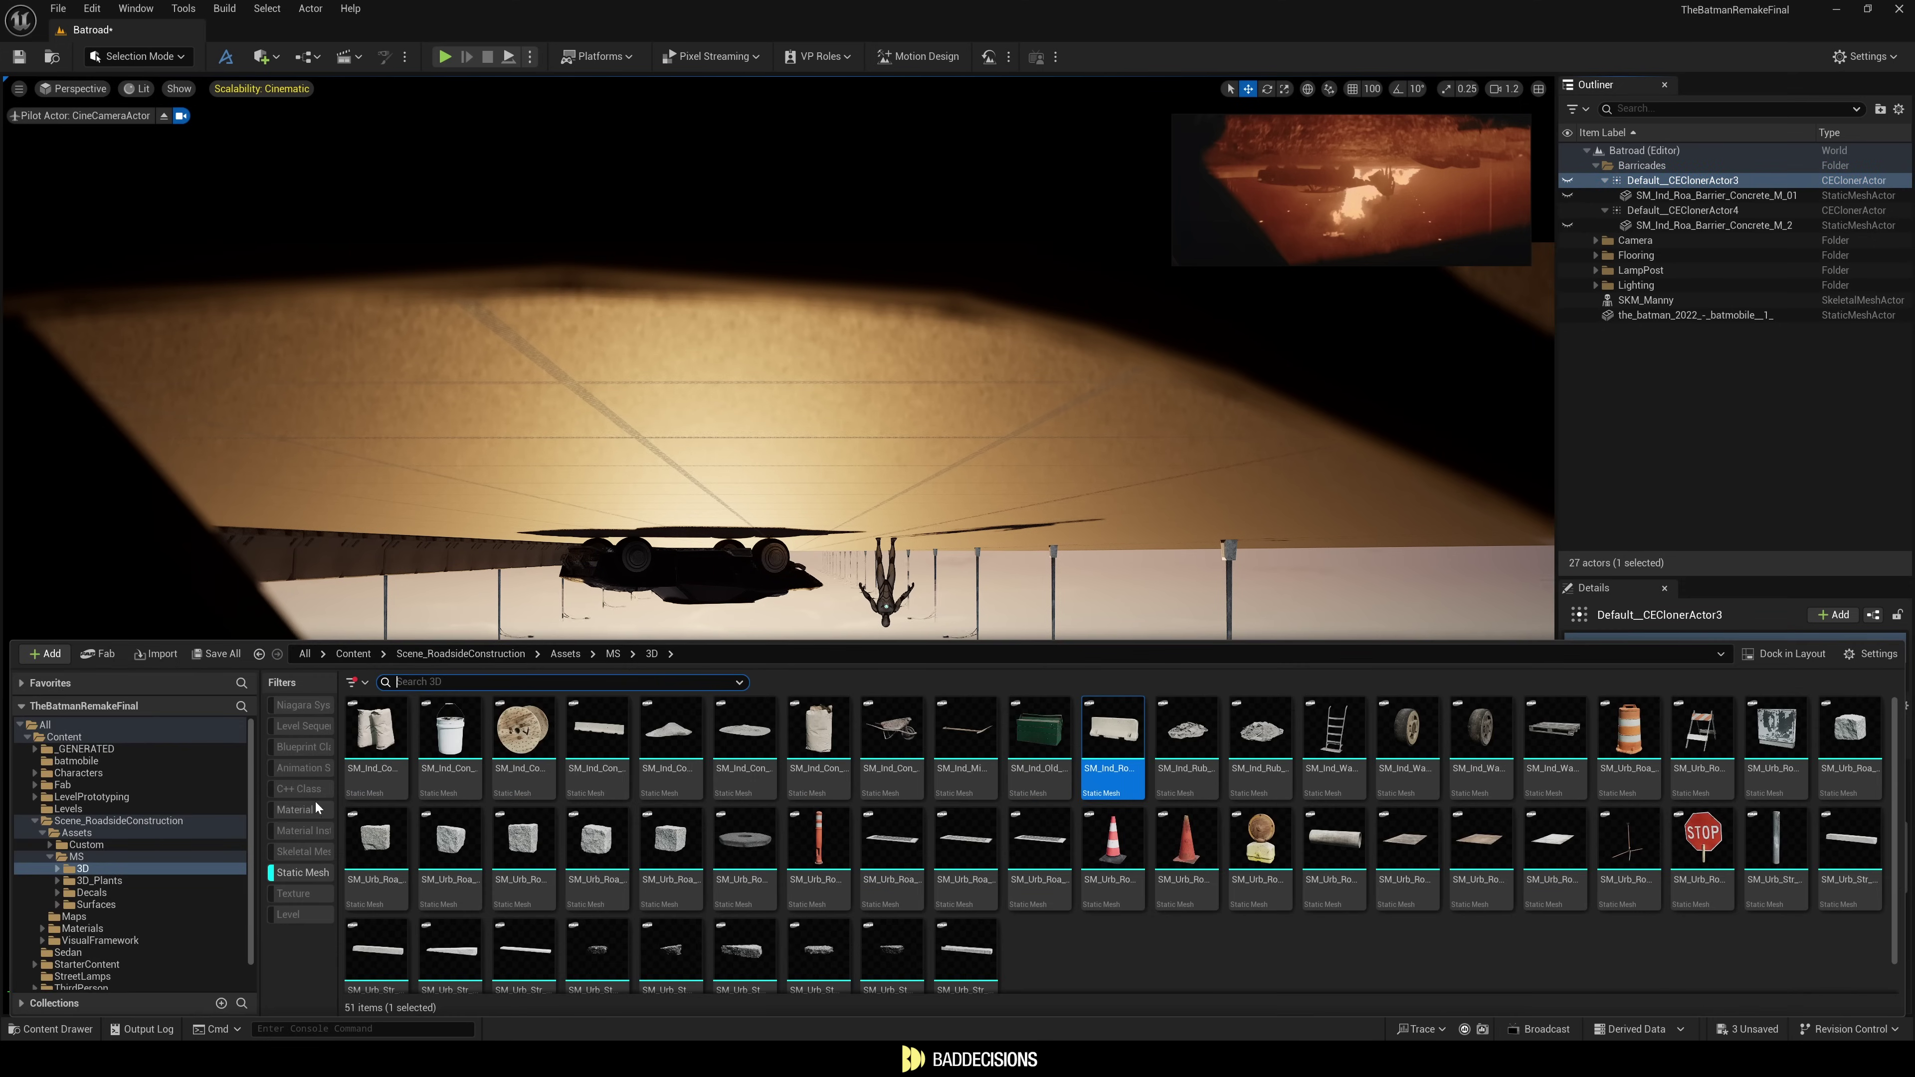
pyautogui.click(164, 115)
pyautogui.press('s')
pyautogui.press('e')
pyautogui.moveTo(265, 162); pyautogui.dragTo(266, 162, button='right')
pyautogui.scroll(2, 265, 162)
pyautogui.press('a')
pyautogui.press('q')
pyautogui.press('d')
pyautogui.hotkey('ctrl', 'space')
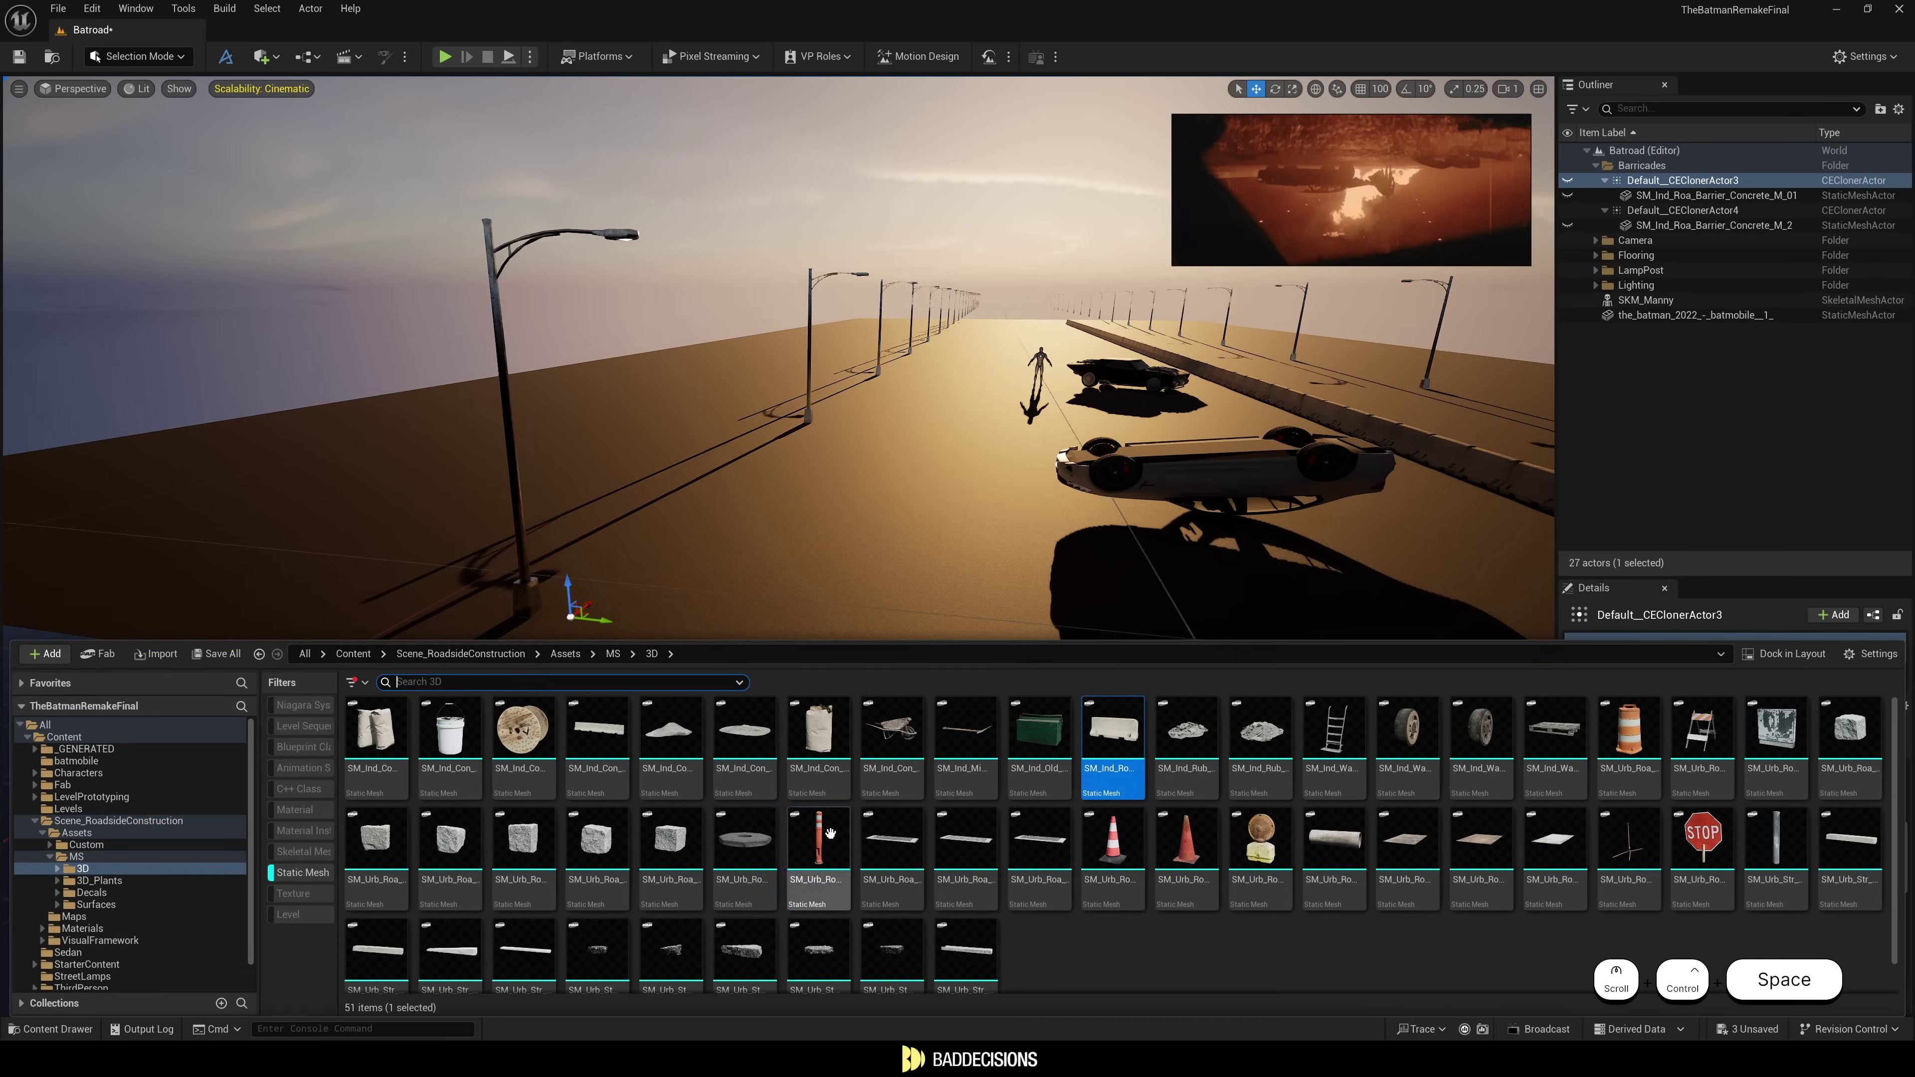
pyautogui.moveTo(831, 833); pyautogui.dragTo(719, 527)
pyautogui.click(616, 600)
pyautogui.moveTo(616, 600); pyautogui.dragTo(616, 600, button='right')
pyautogui.press('s')
pyautogui.press('a')
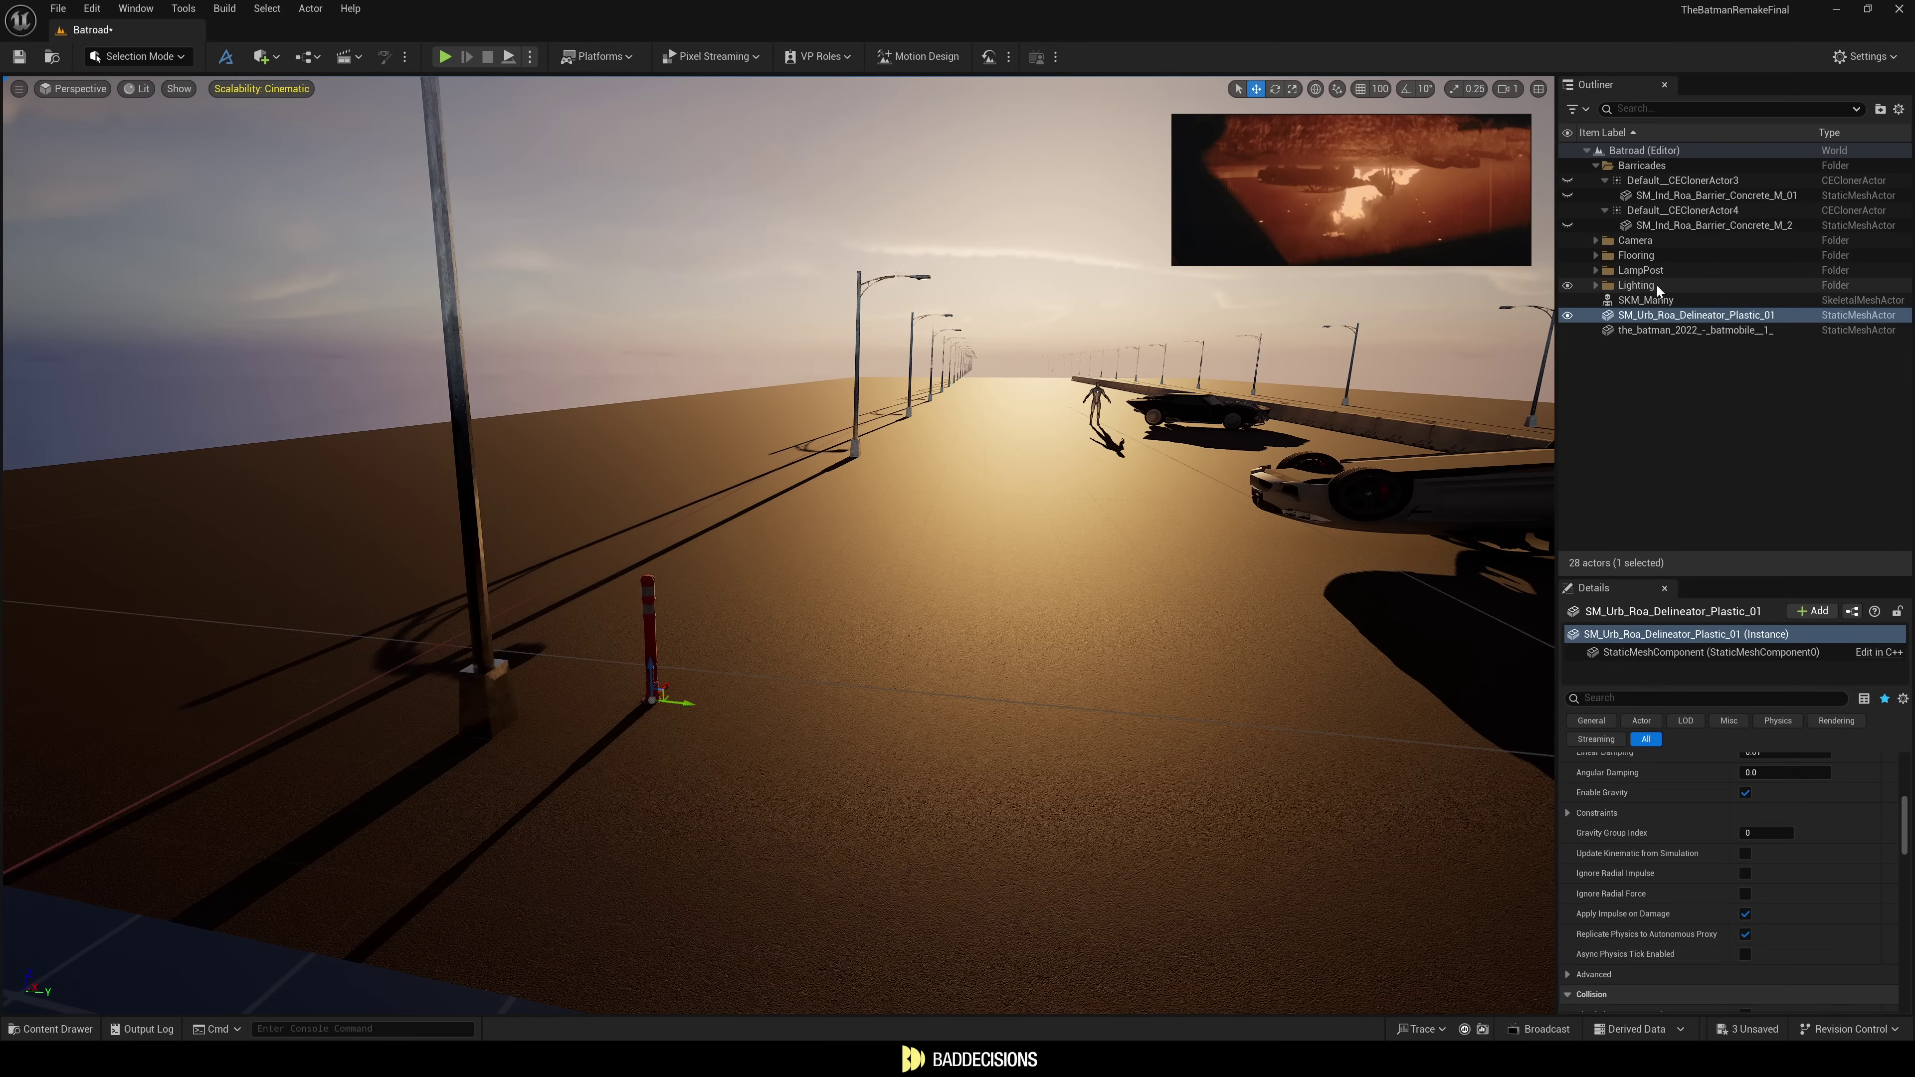
# Delete the concrete barrier mesh from the hidden Default__CEClonerActor3.
pyautogui.click(1596, 272)
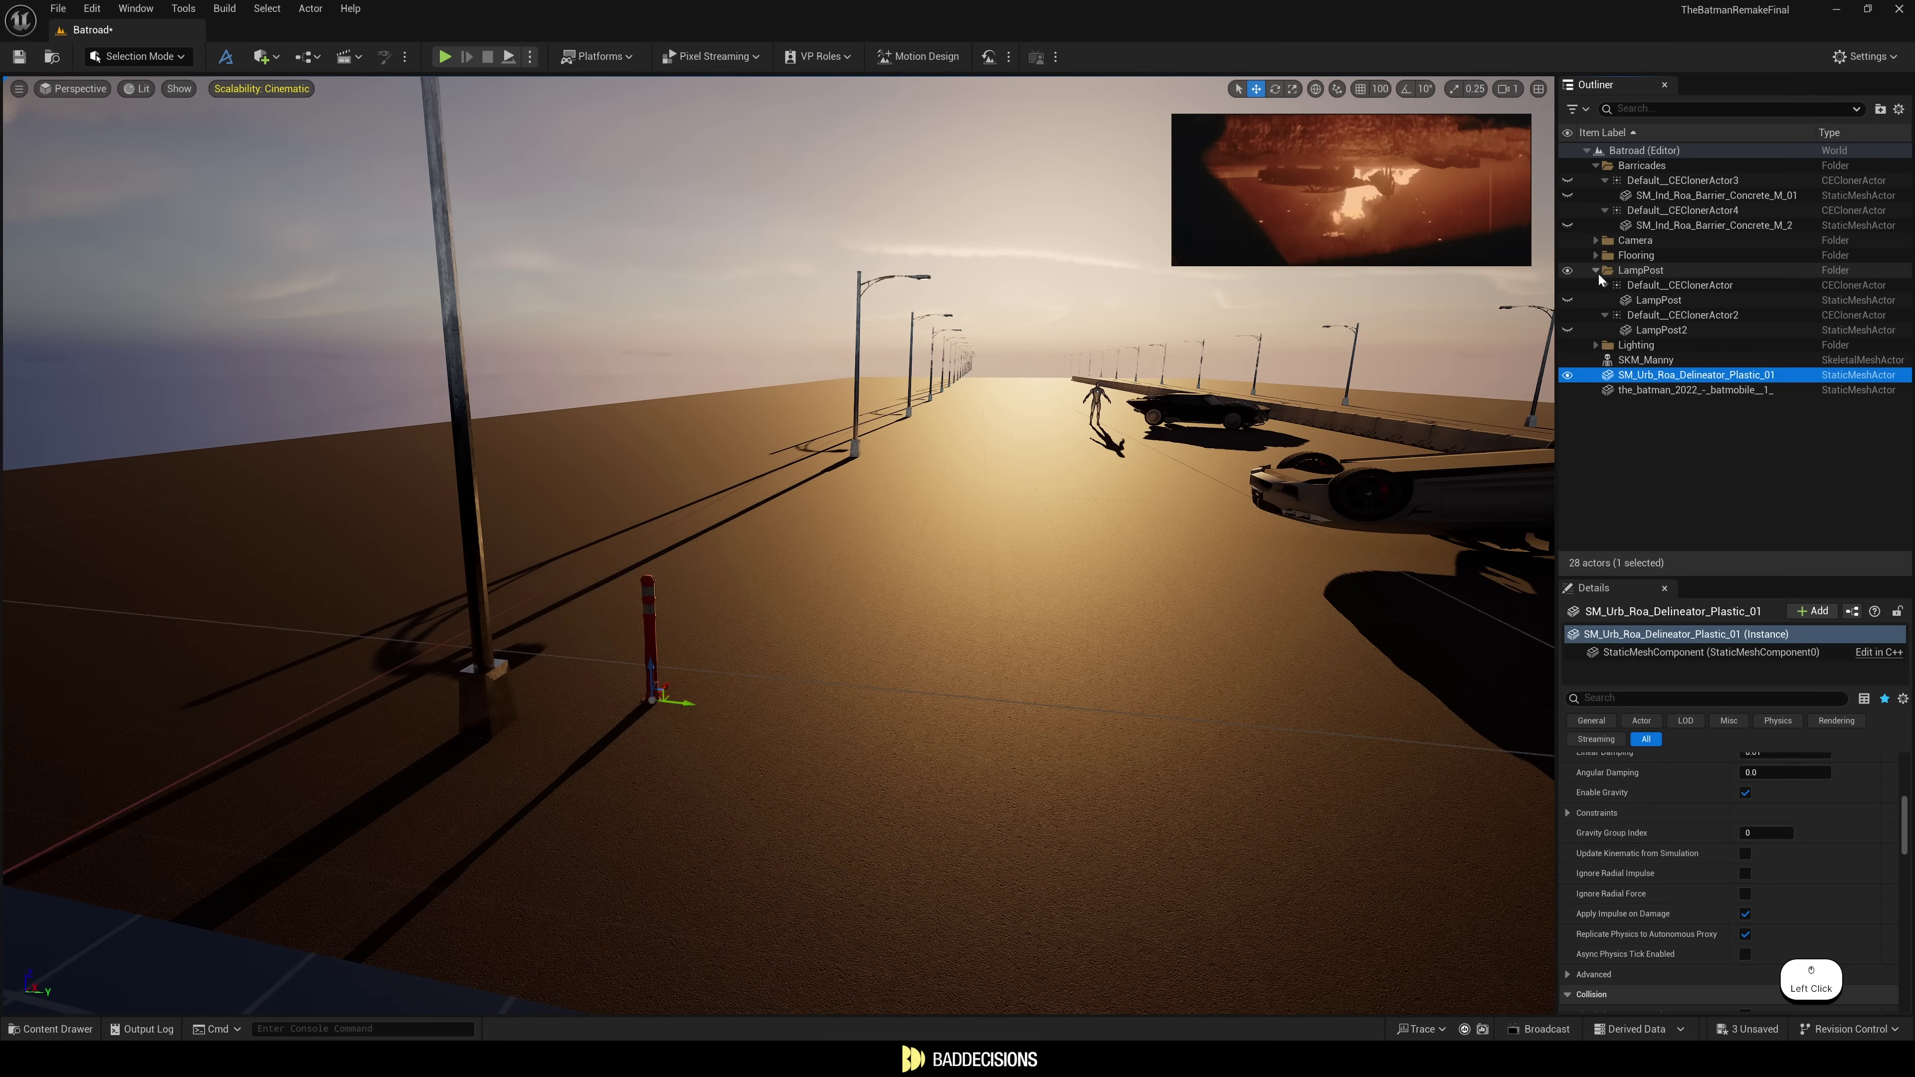
pyautogui.click(1596, 270)
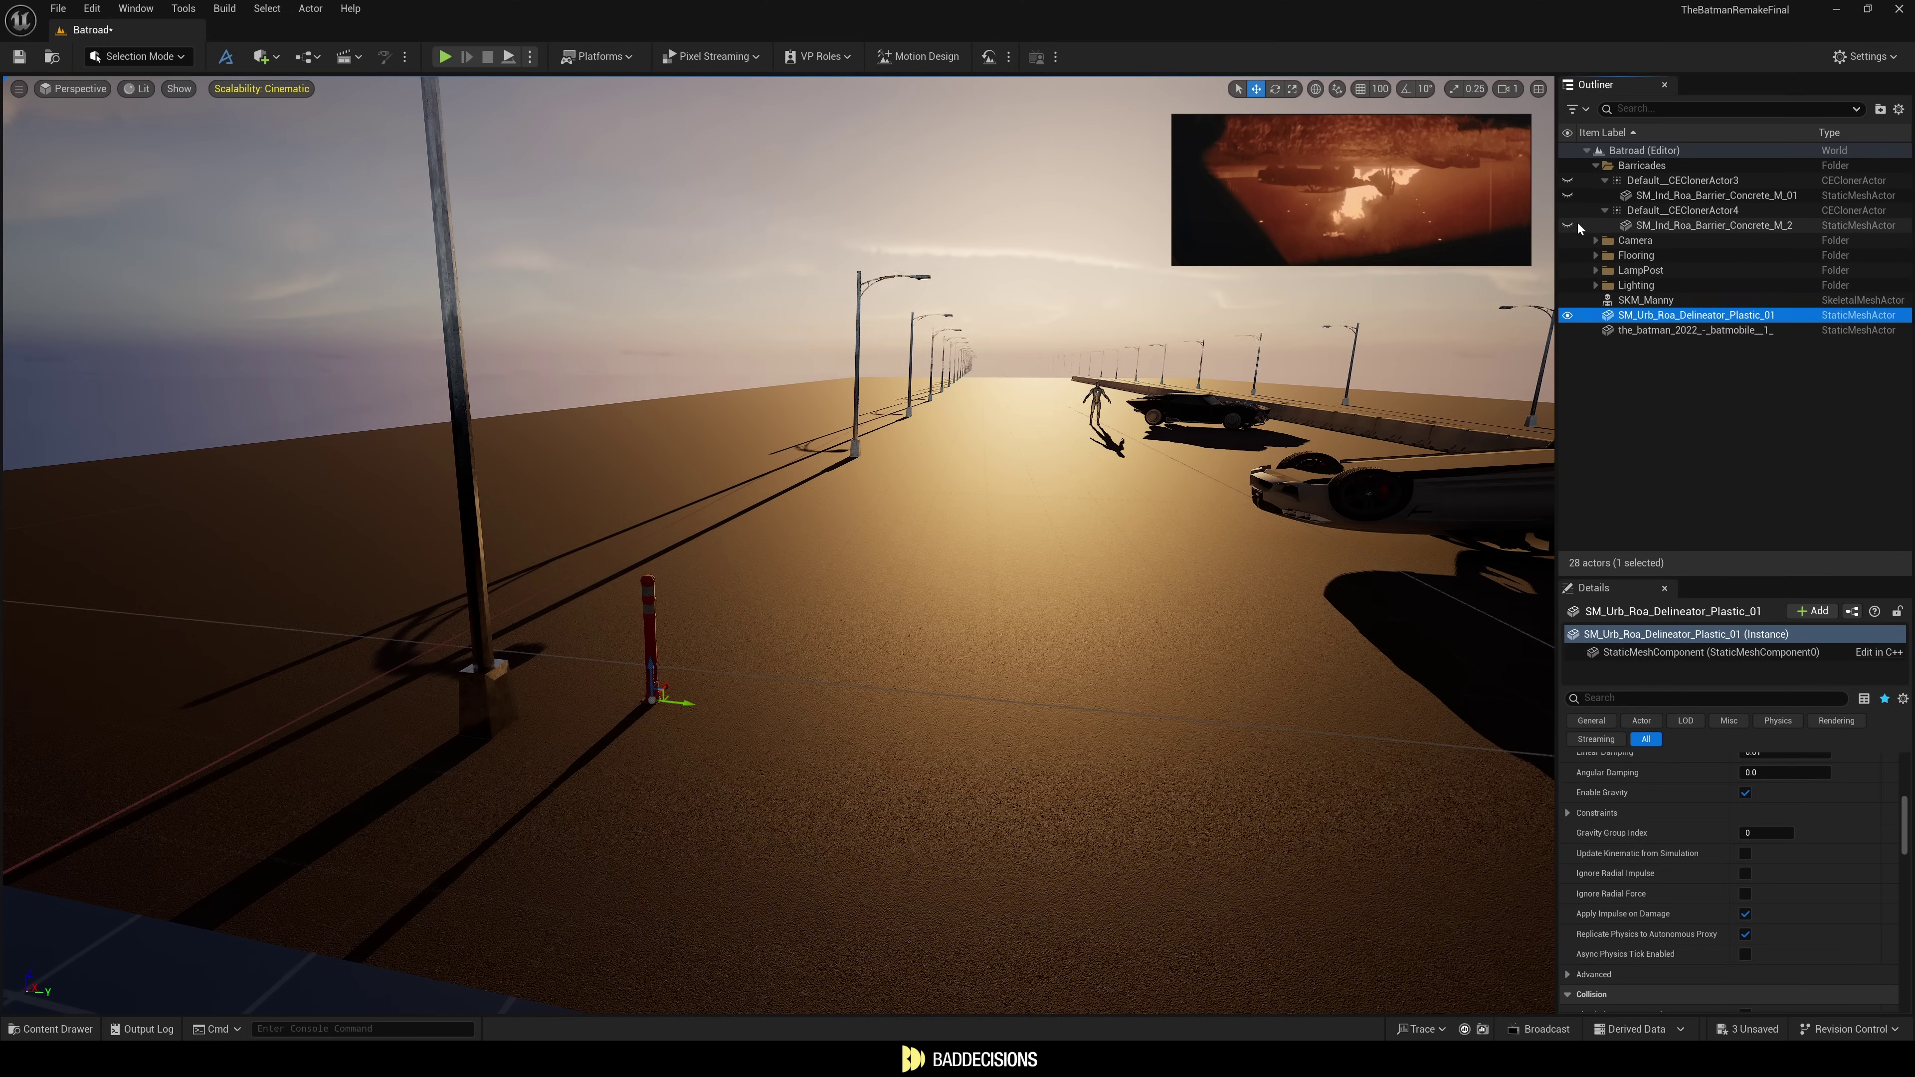
pyautogui.click(1568, 182)
pyautogui.click(1569, 182)
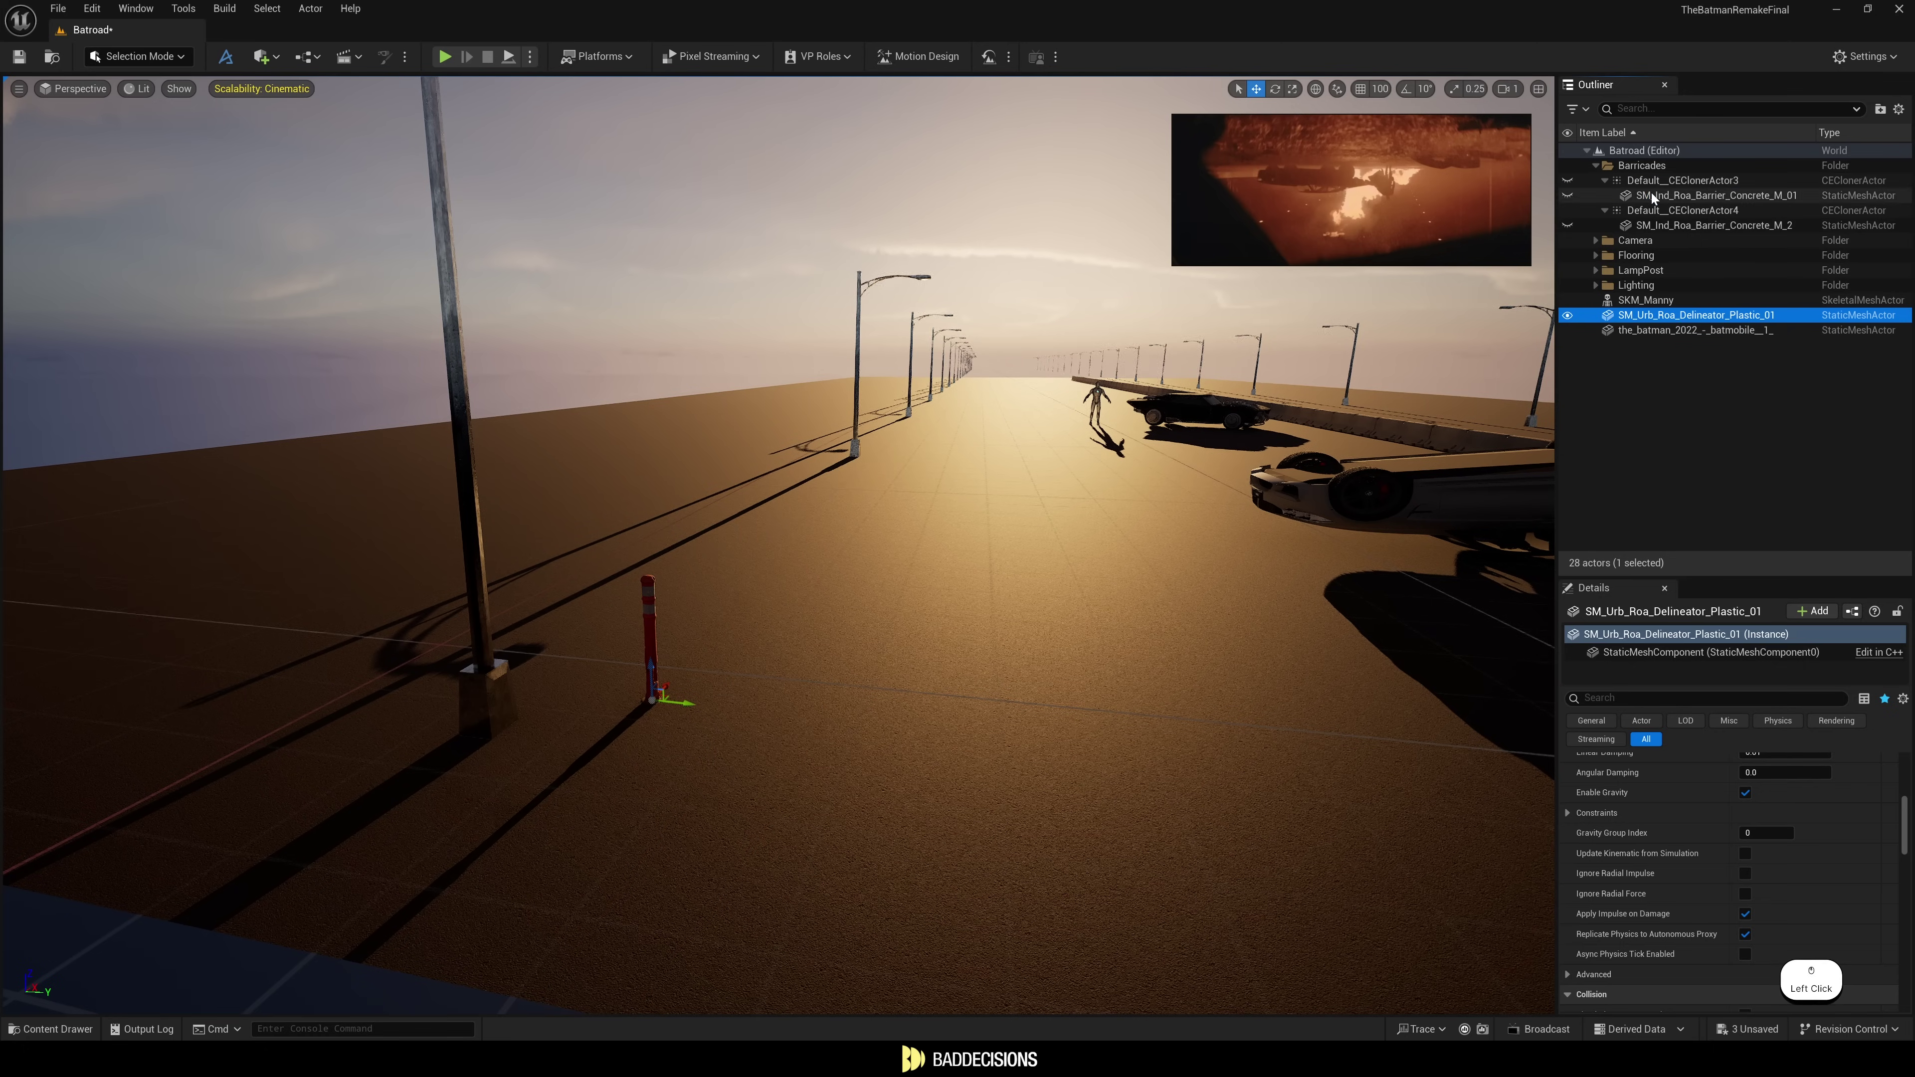
pyautogui.click(1659, 195)
pyautogui.press('BackSpace')
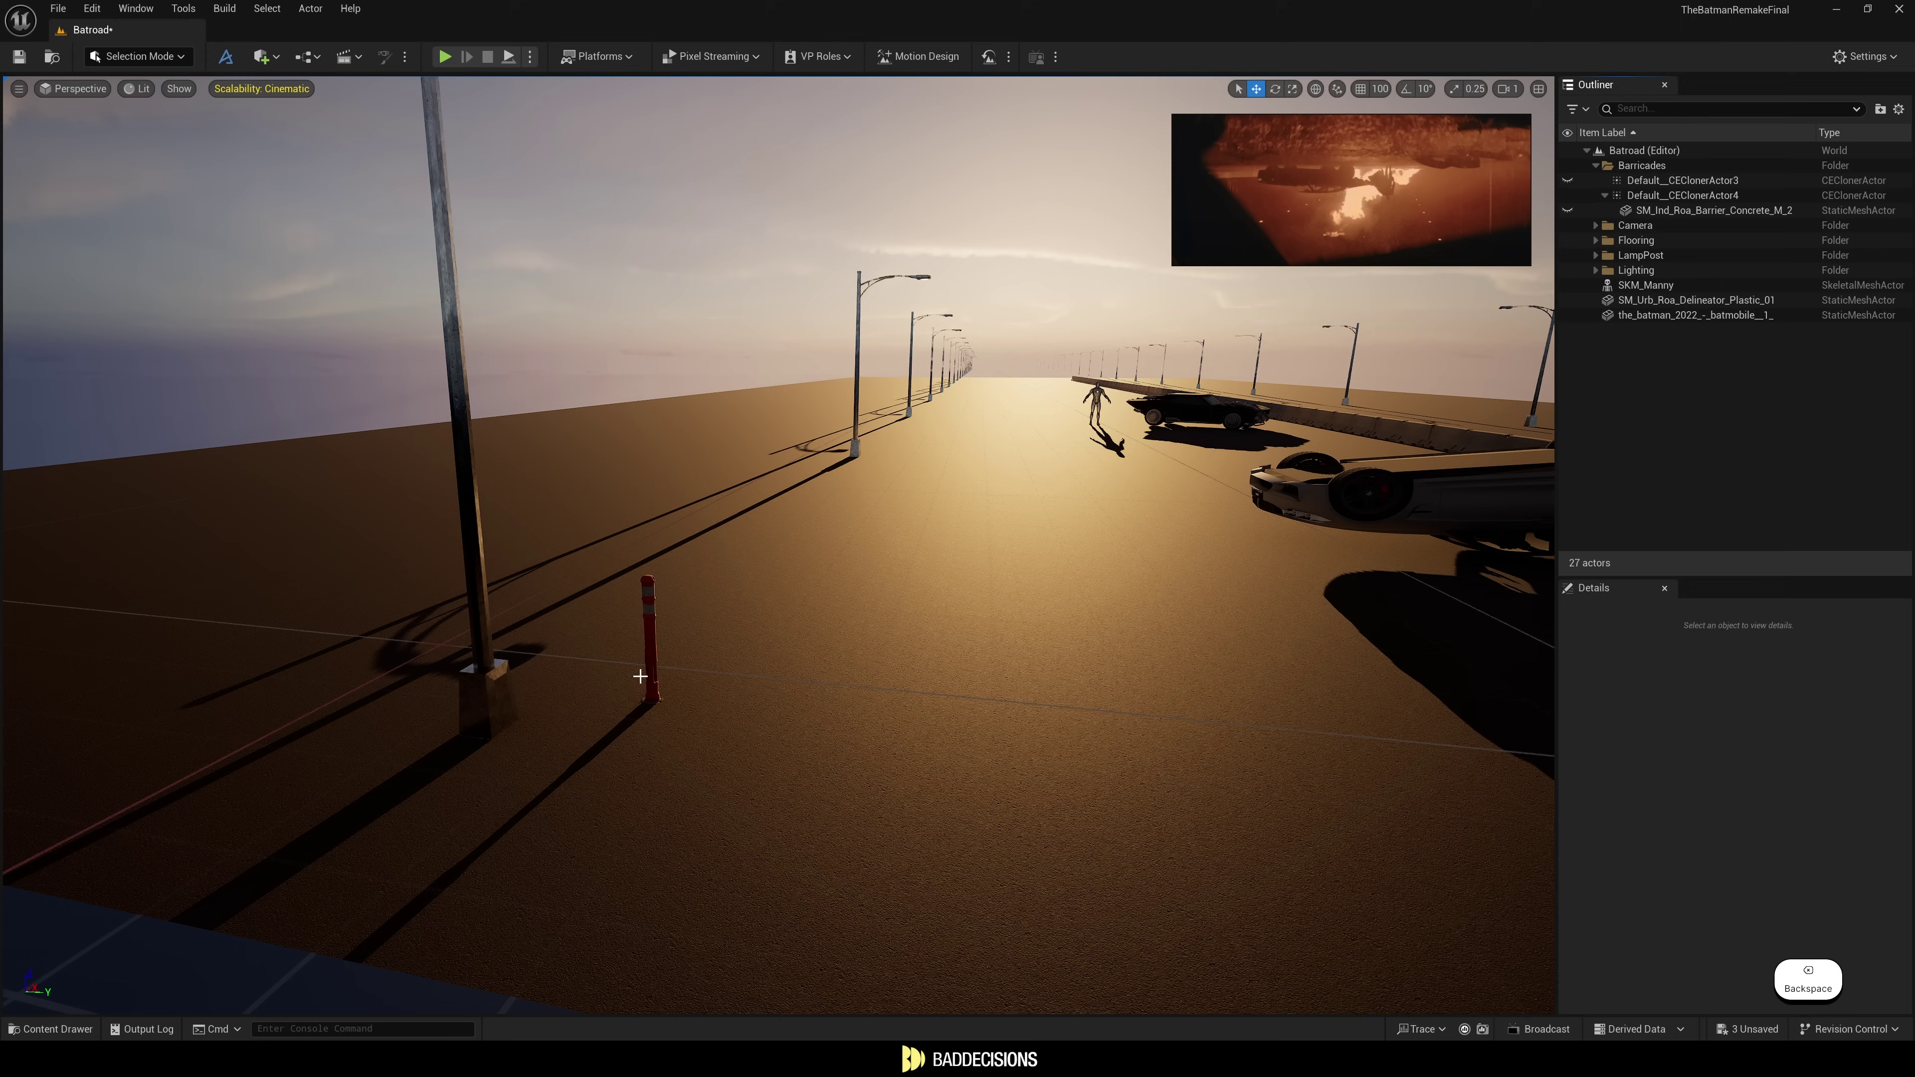
# Set the plastic delineator to Movable and attach it under Default__CEClonerActor3.
pyautogui.click(651, 636)
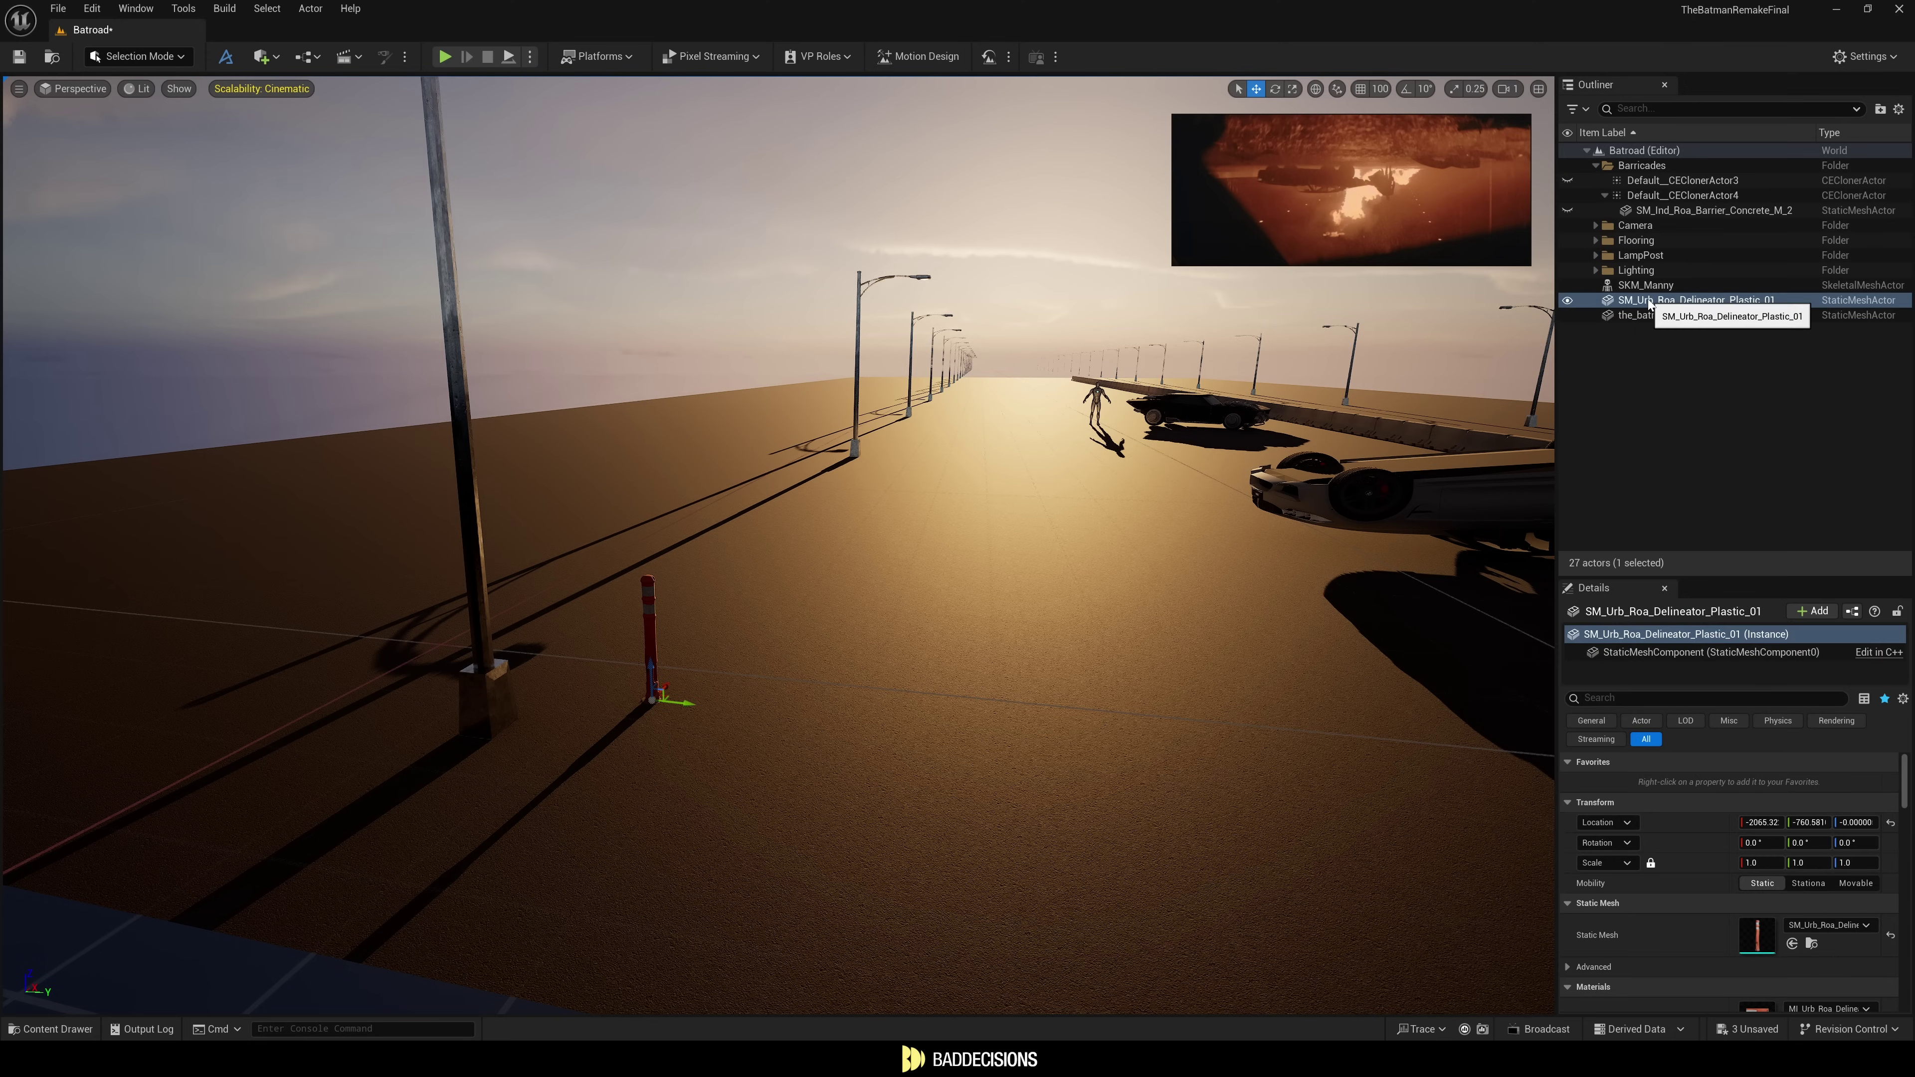
pyautogui.click(1853, 886)
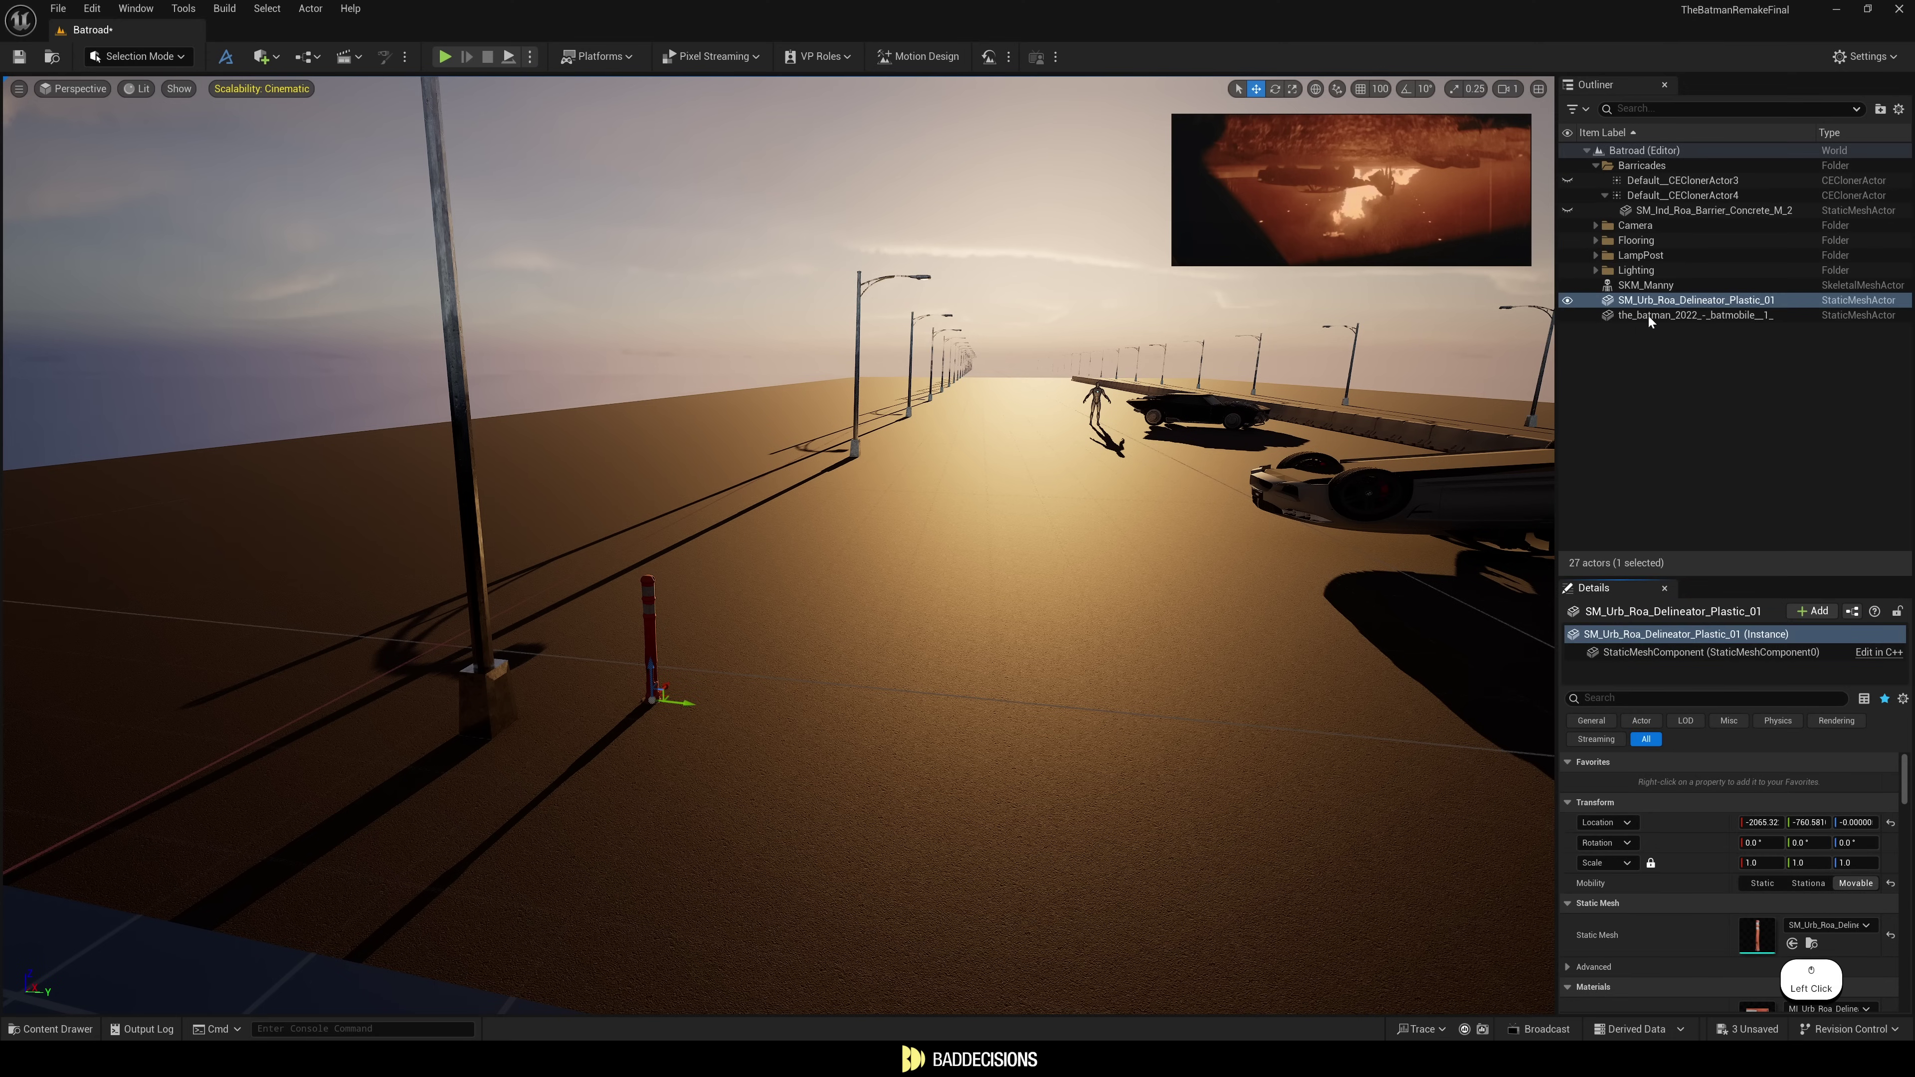
pyautogui.moveTo(1639, 189); pyautogui.dragTo(1643, 185)
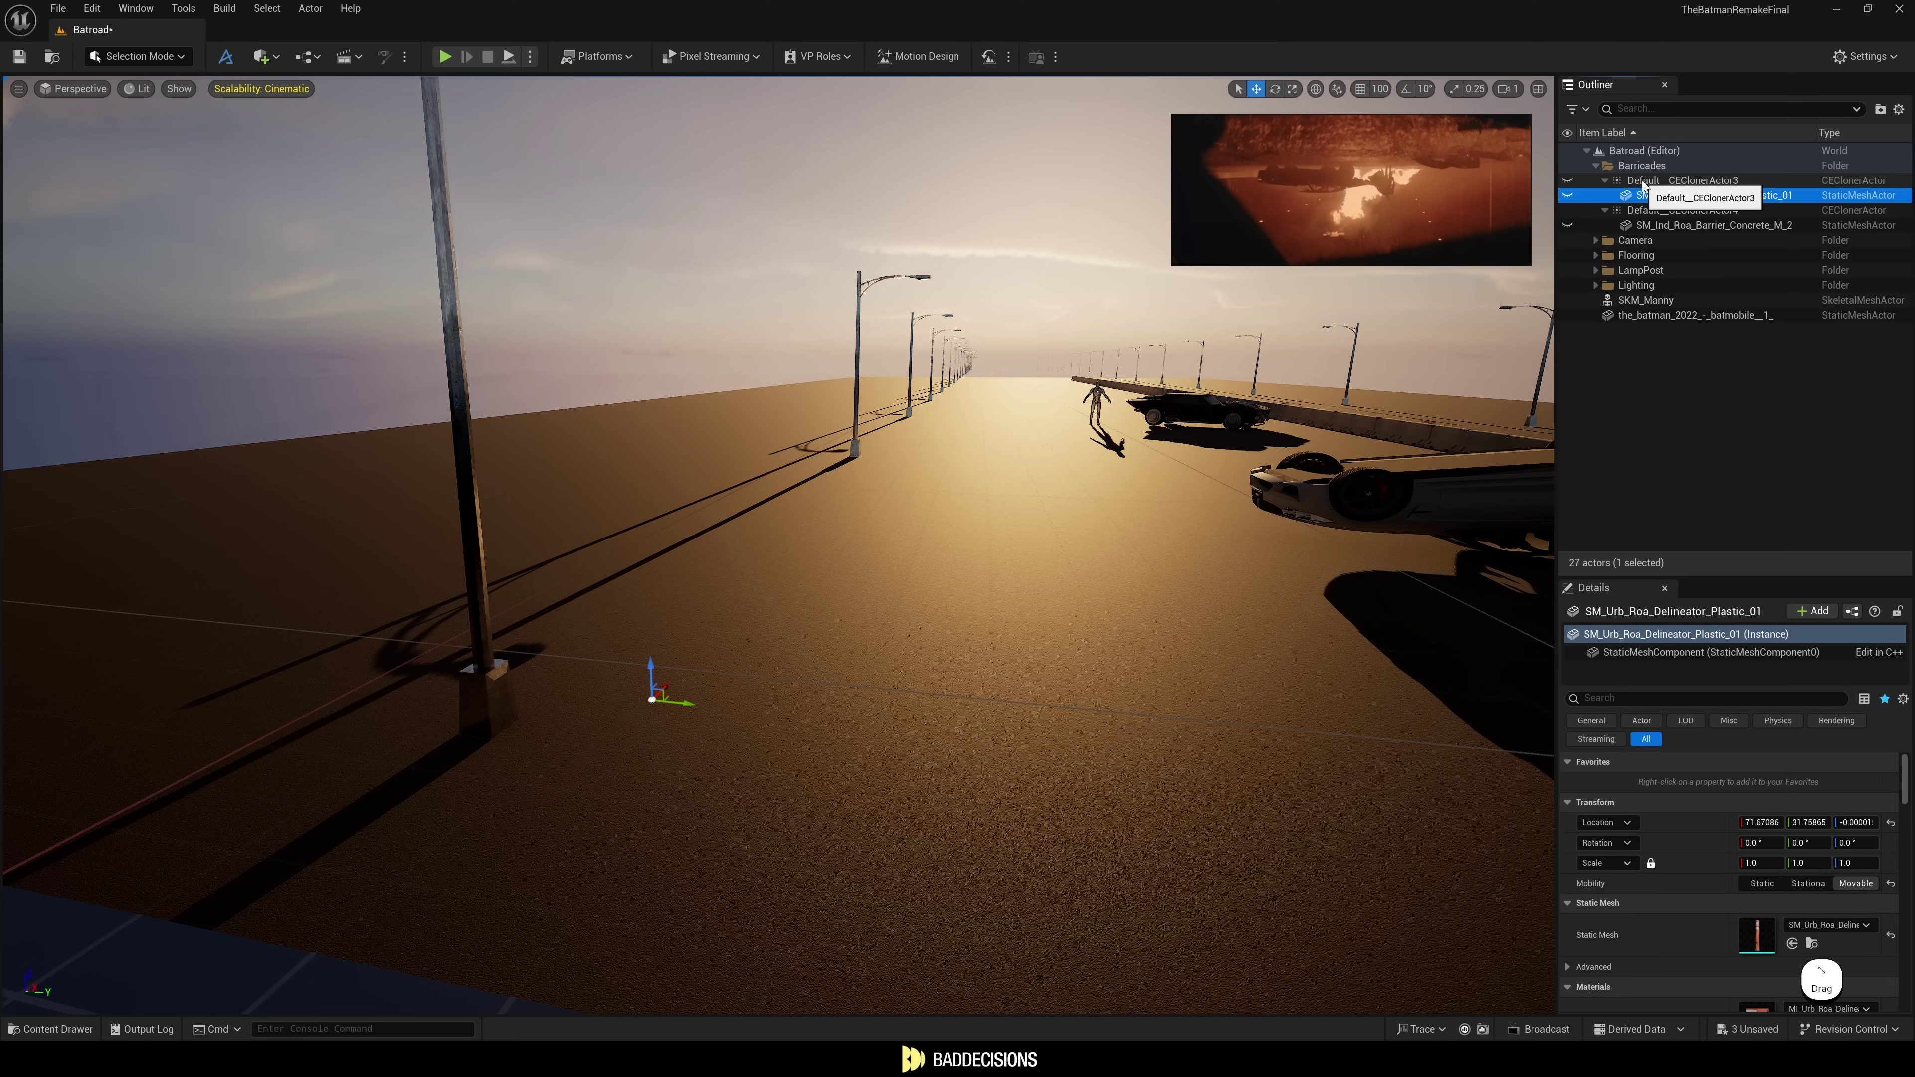
# Unhide the delineator cloner and reset its Range OffsetMax to 0.
pyautogui.click(1681, 181)
pyautogui.moveTo(776, 528)
pyautogui.mouseDown(button='right')
pyautogui.moveTo(701, 513)
pyautogui.moveTo(912, 521)
pyautogui.mouseUp(button='right')
pyautogui.scroll(-2, 716, 513)
pyautogui.press('e')
pyautogui.press('s')
pyautogui.press('d')
pyautogui.scroll(-5, 1724, 880)
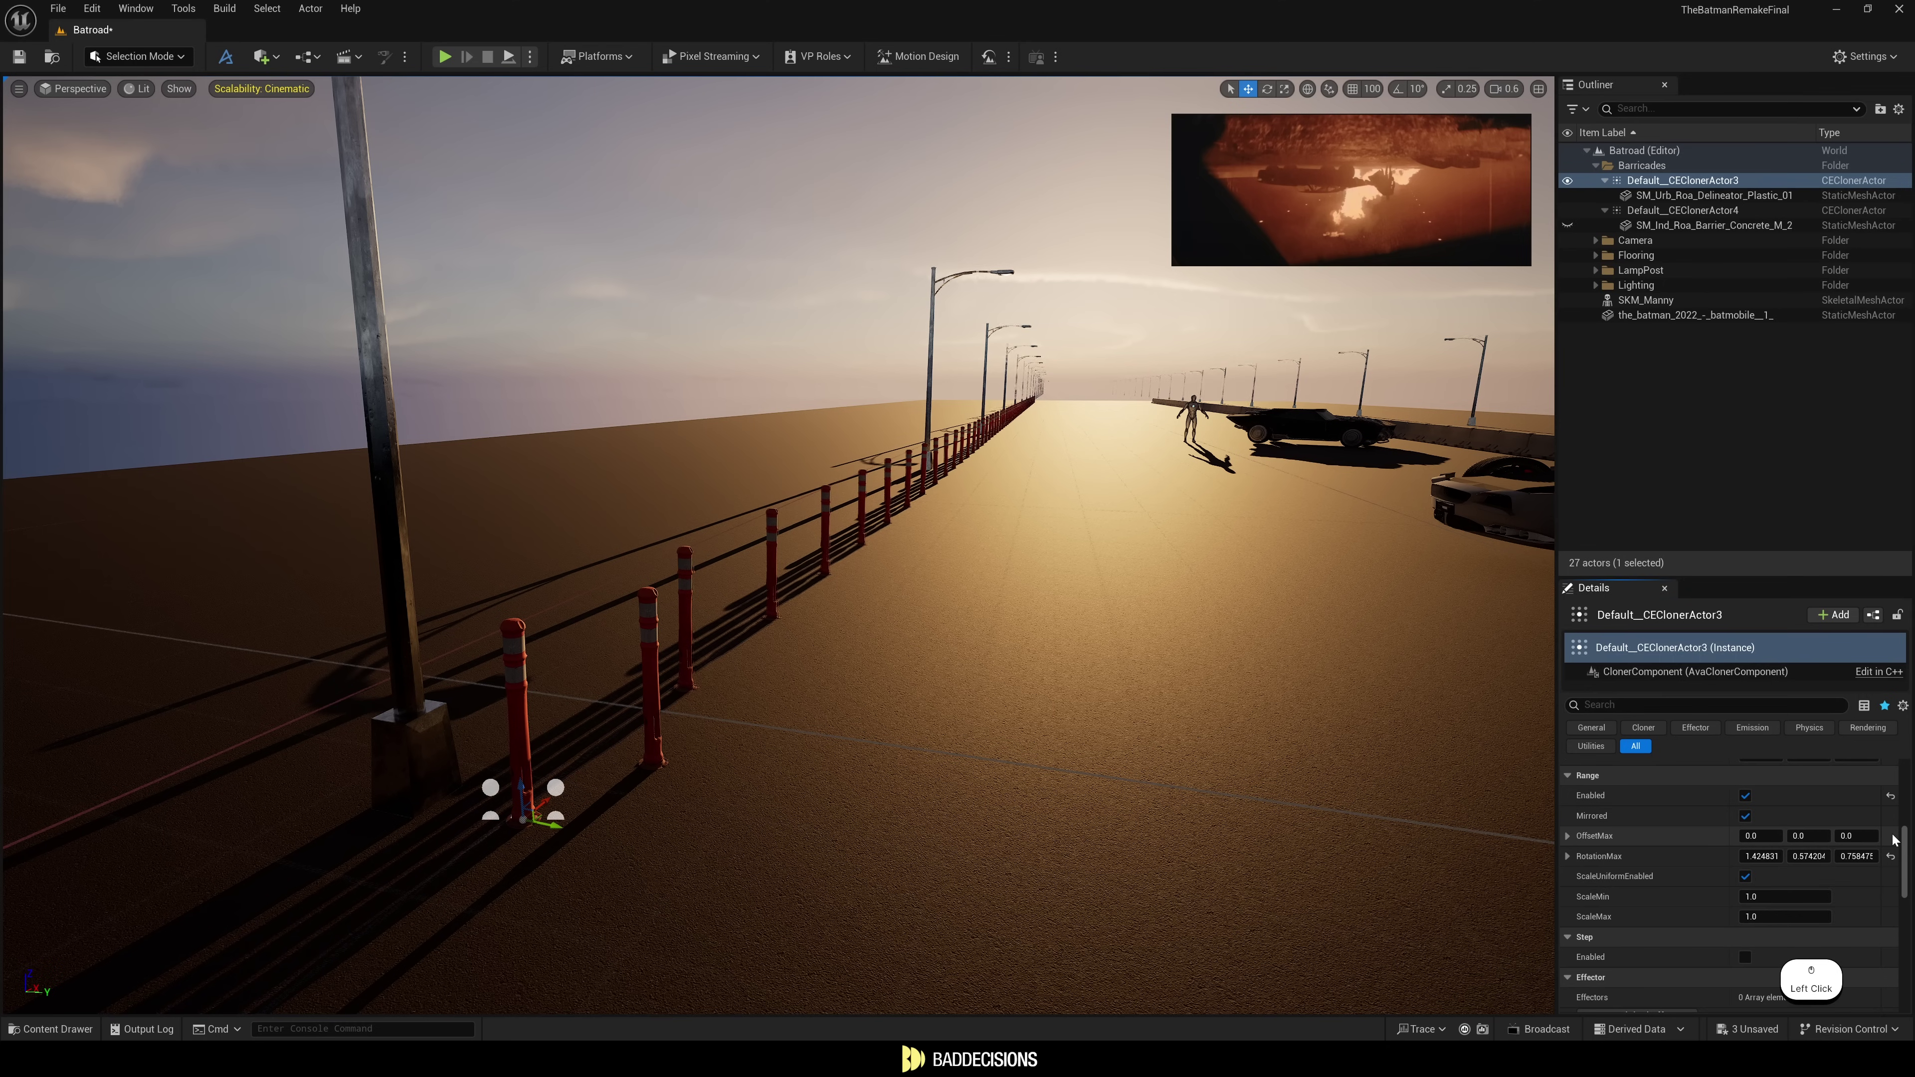
# Open the Count value of the delineator cloner's Line layout for editing.
pyautogui.scroll(5, 1666, 850)
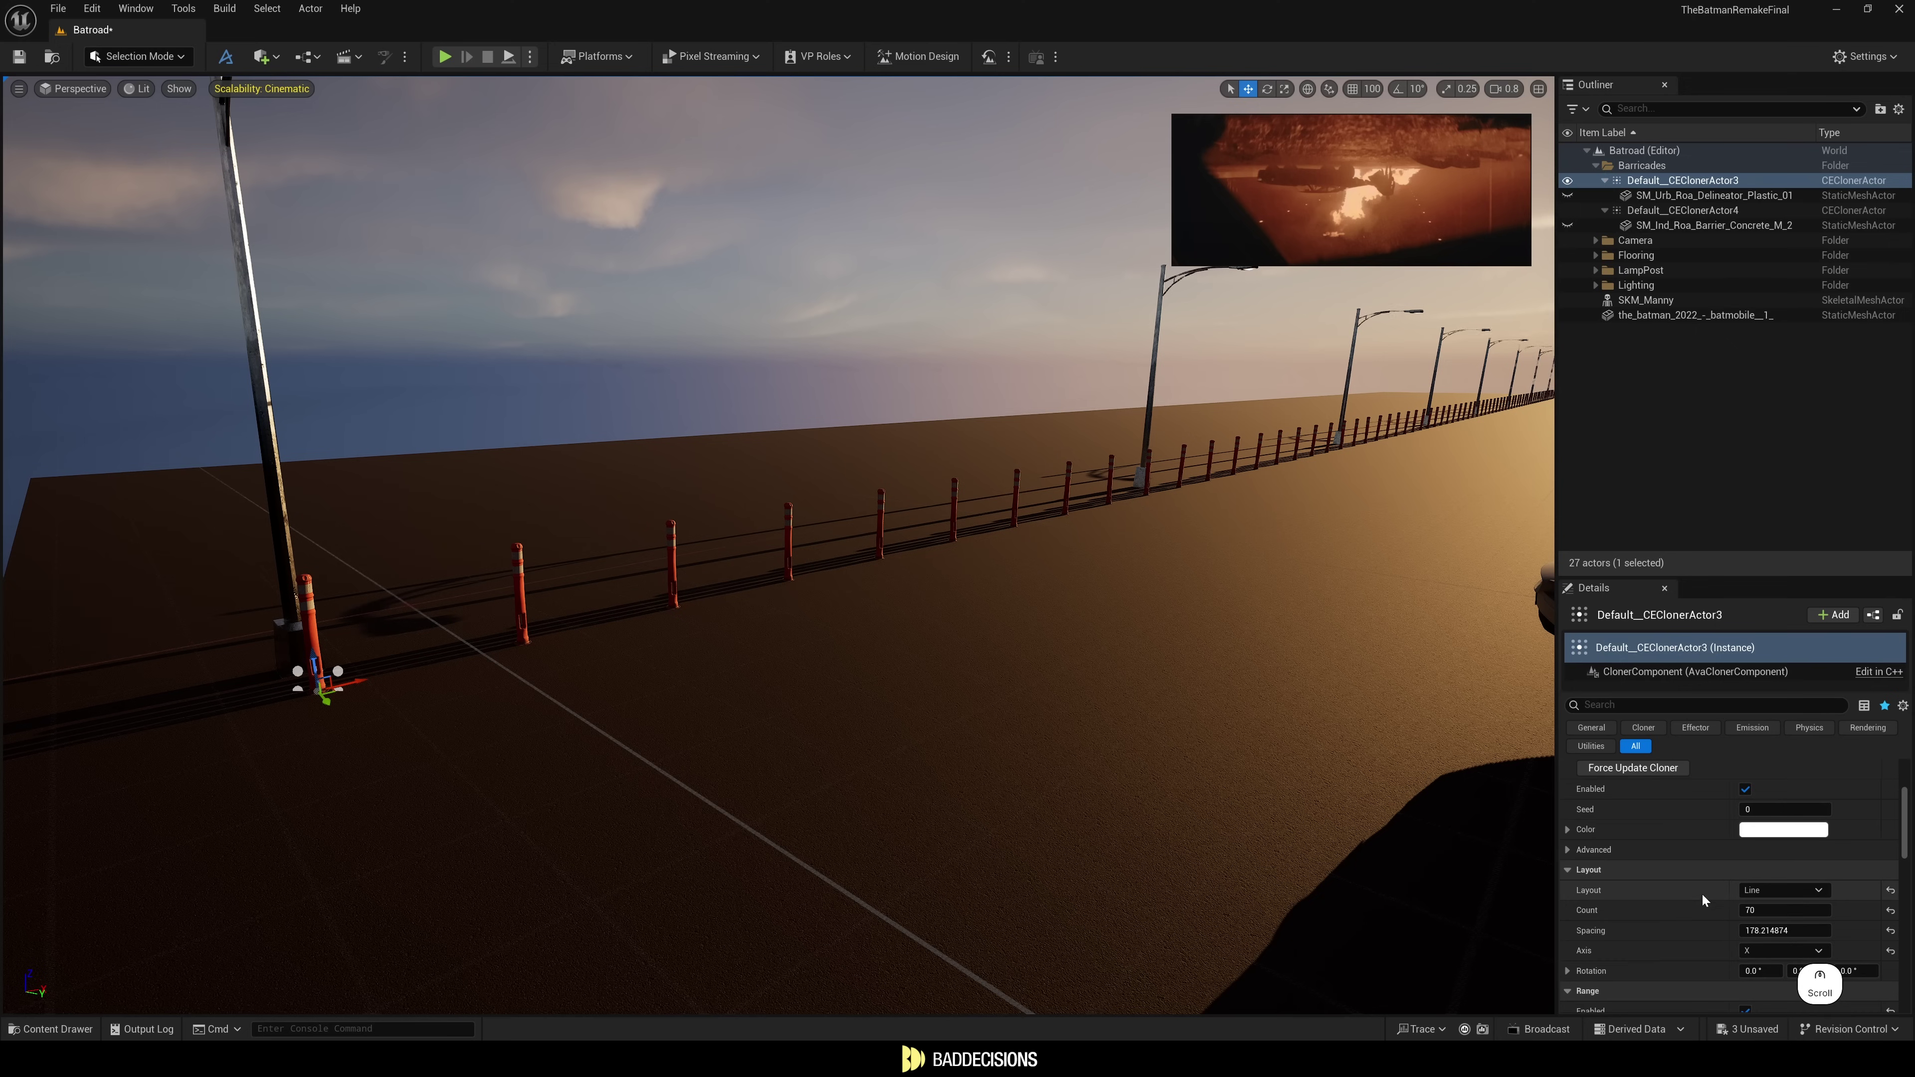
pyautogui.click(1757, 910)
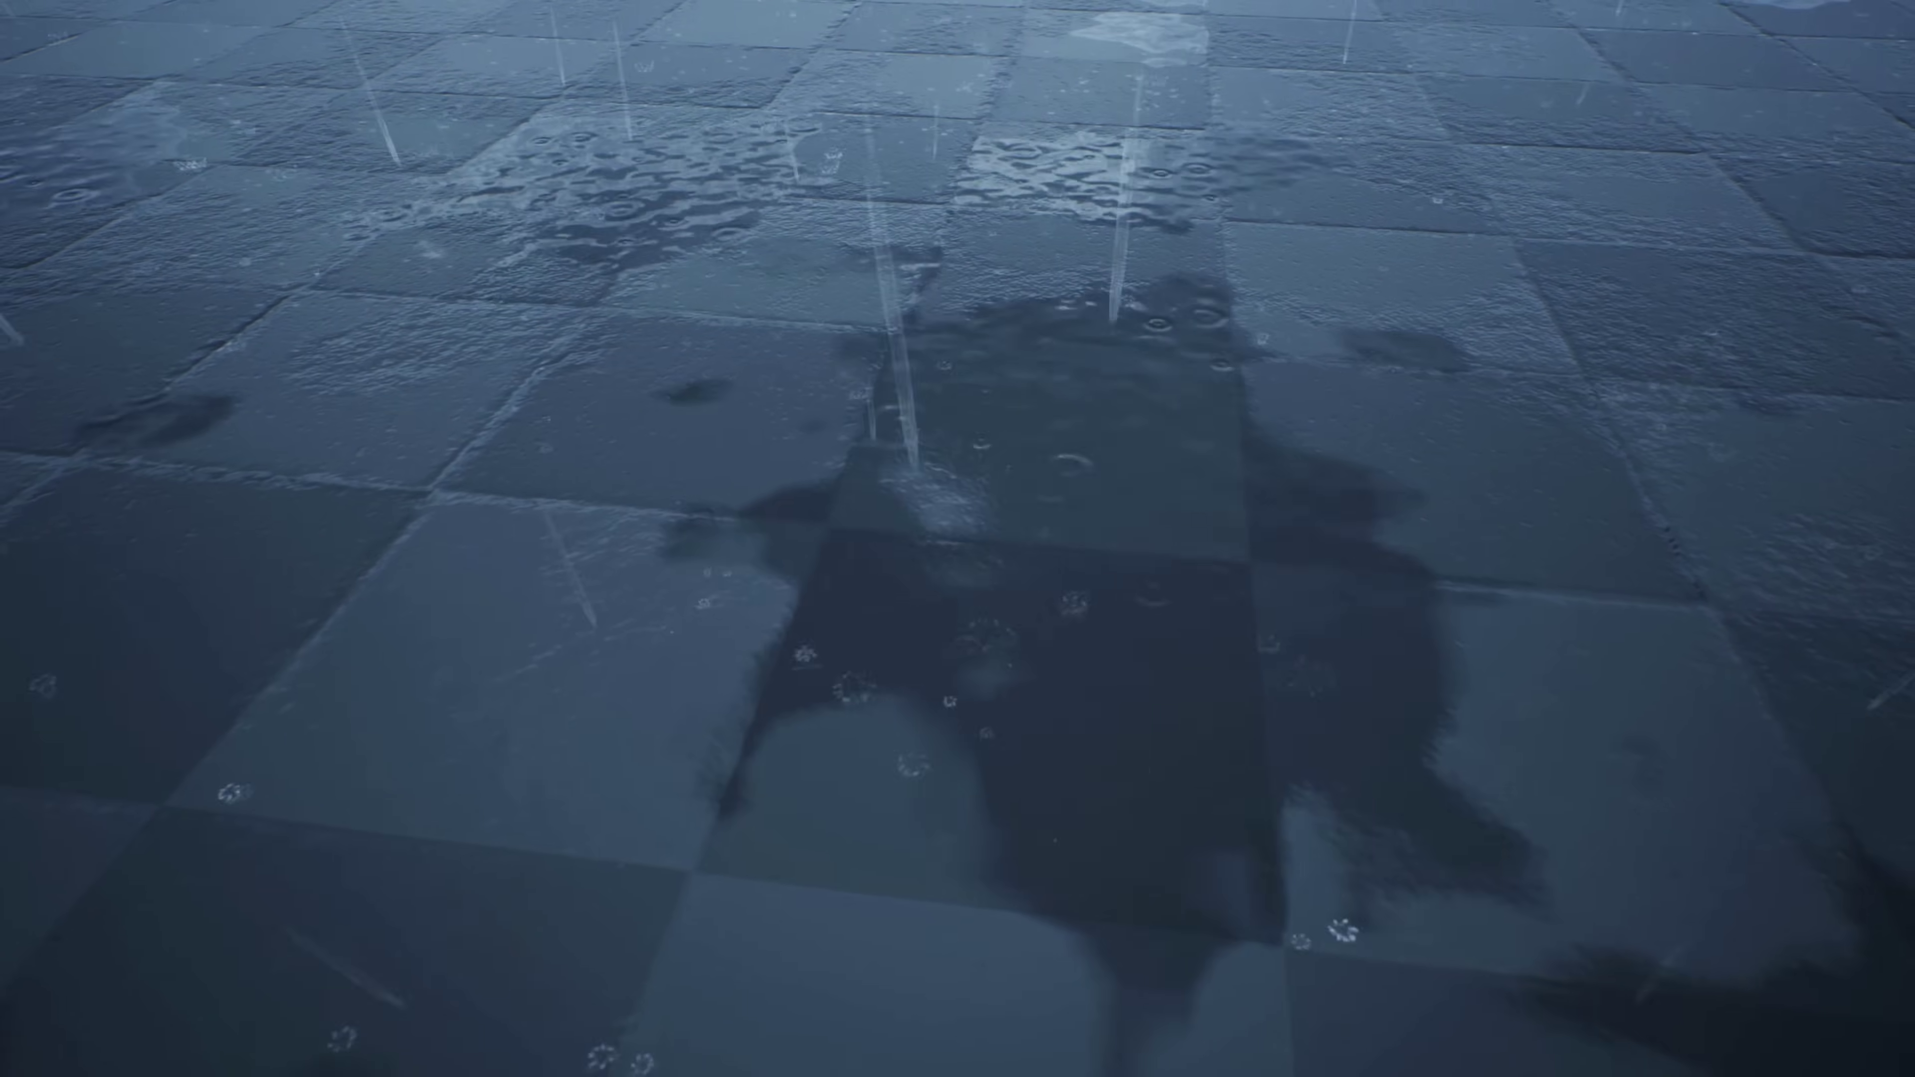
# Place the Ultra_Dynamic_Sky blueprint from the UltraDynamicSky Blueprints folder into the level.
pyautogui.click(1270, 759)
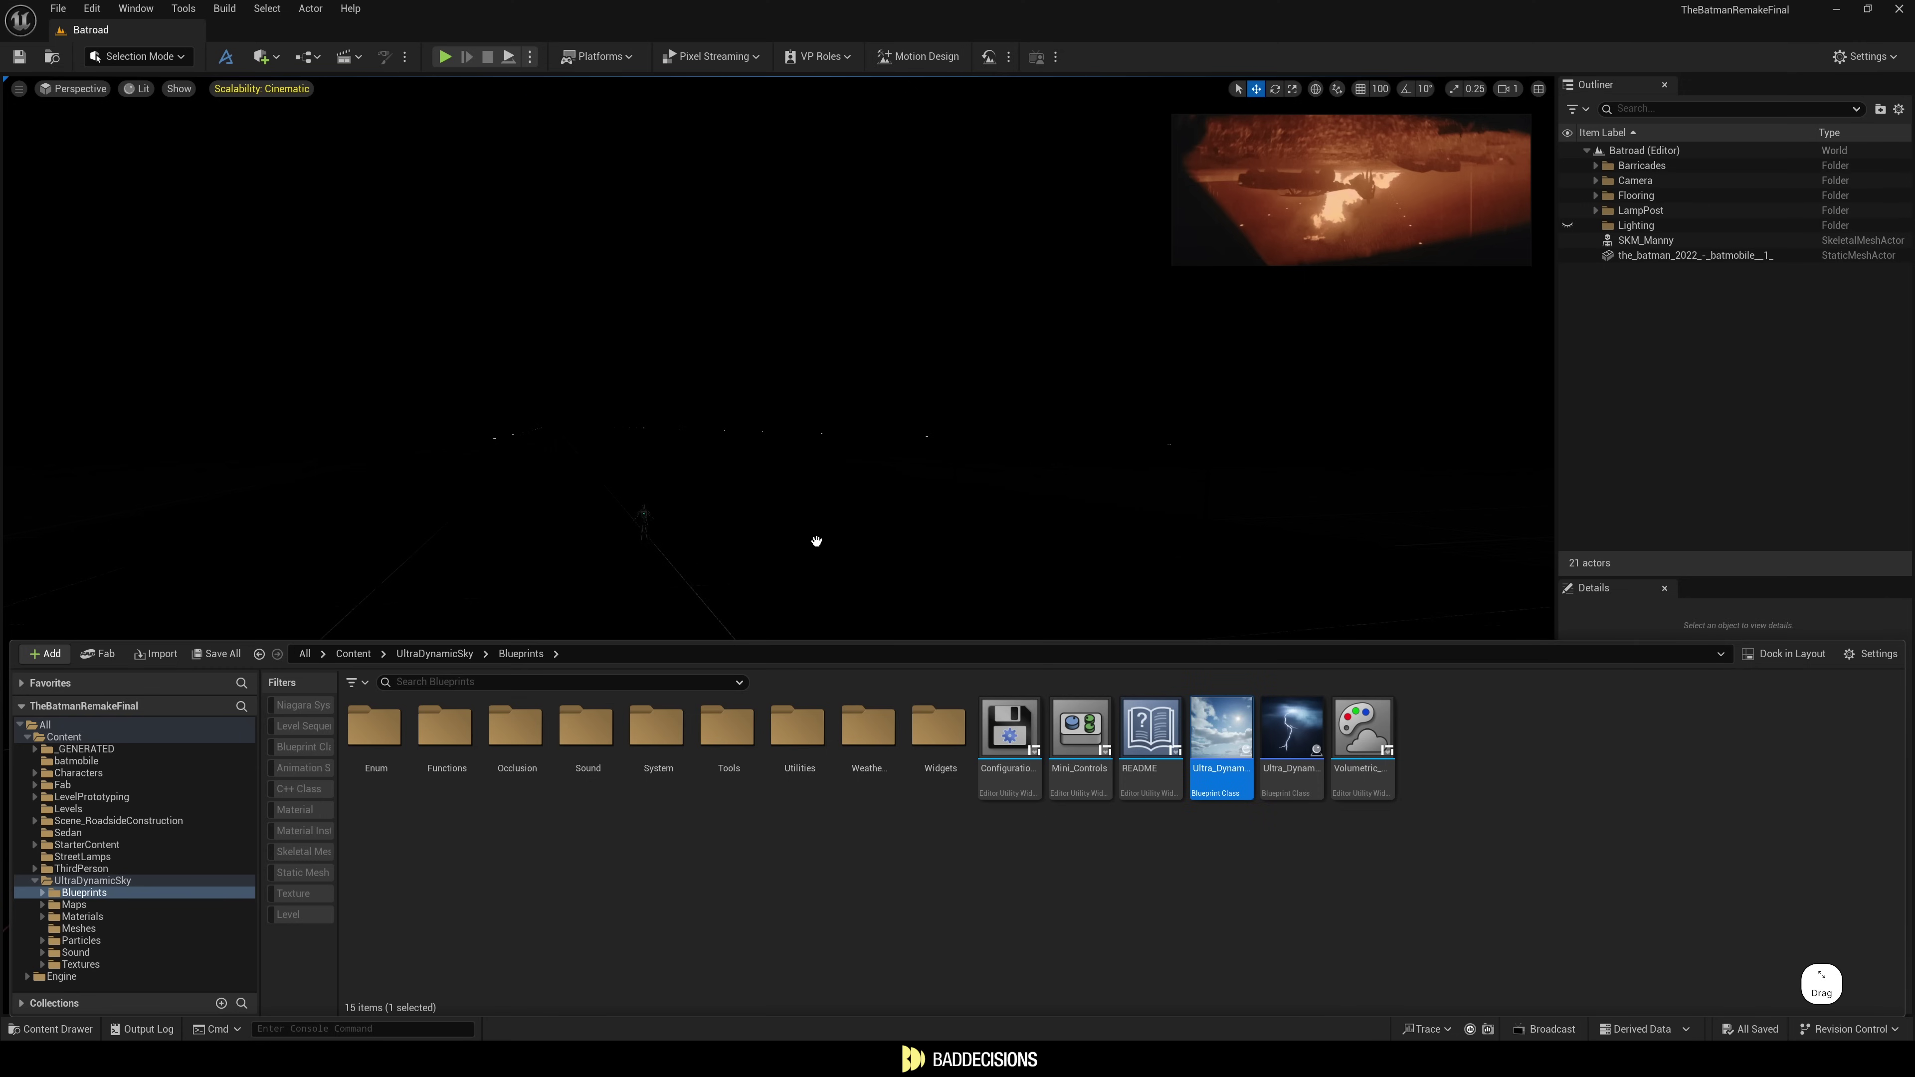
pyautogui.moveTo(816, 541); pyautogui.dragTo(814, 542)
pyautogui.hotkey('ctrl', 'space')
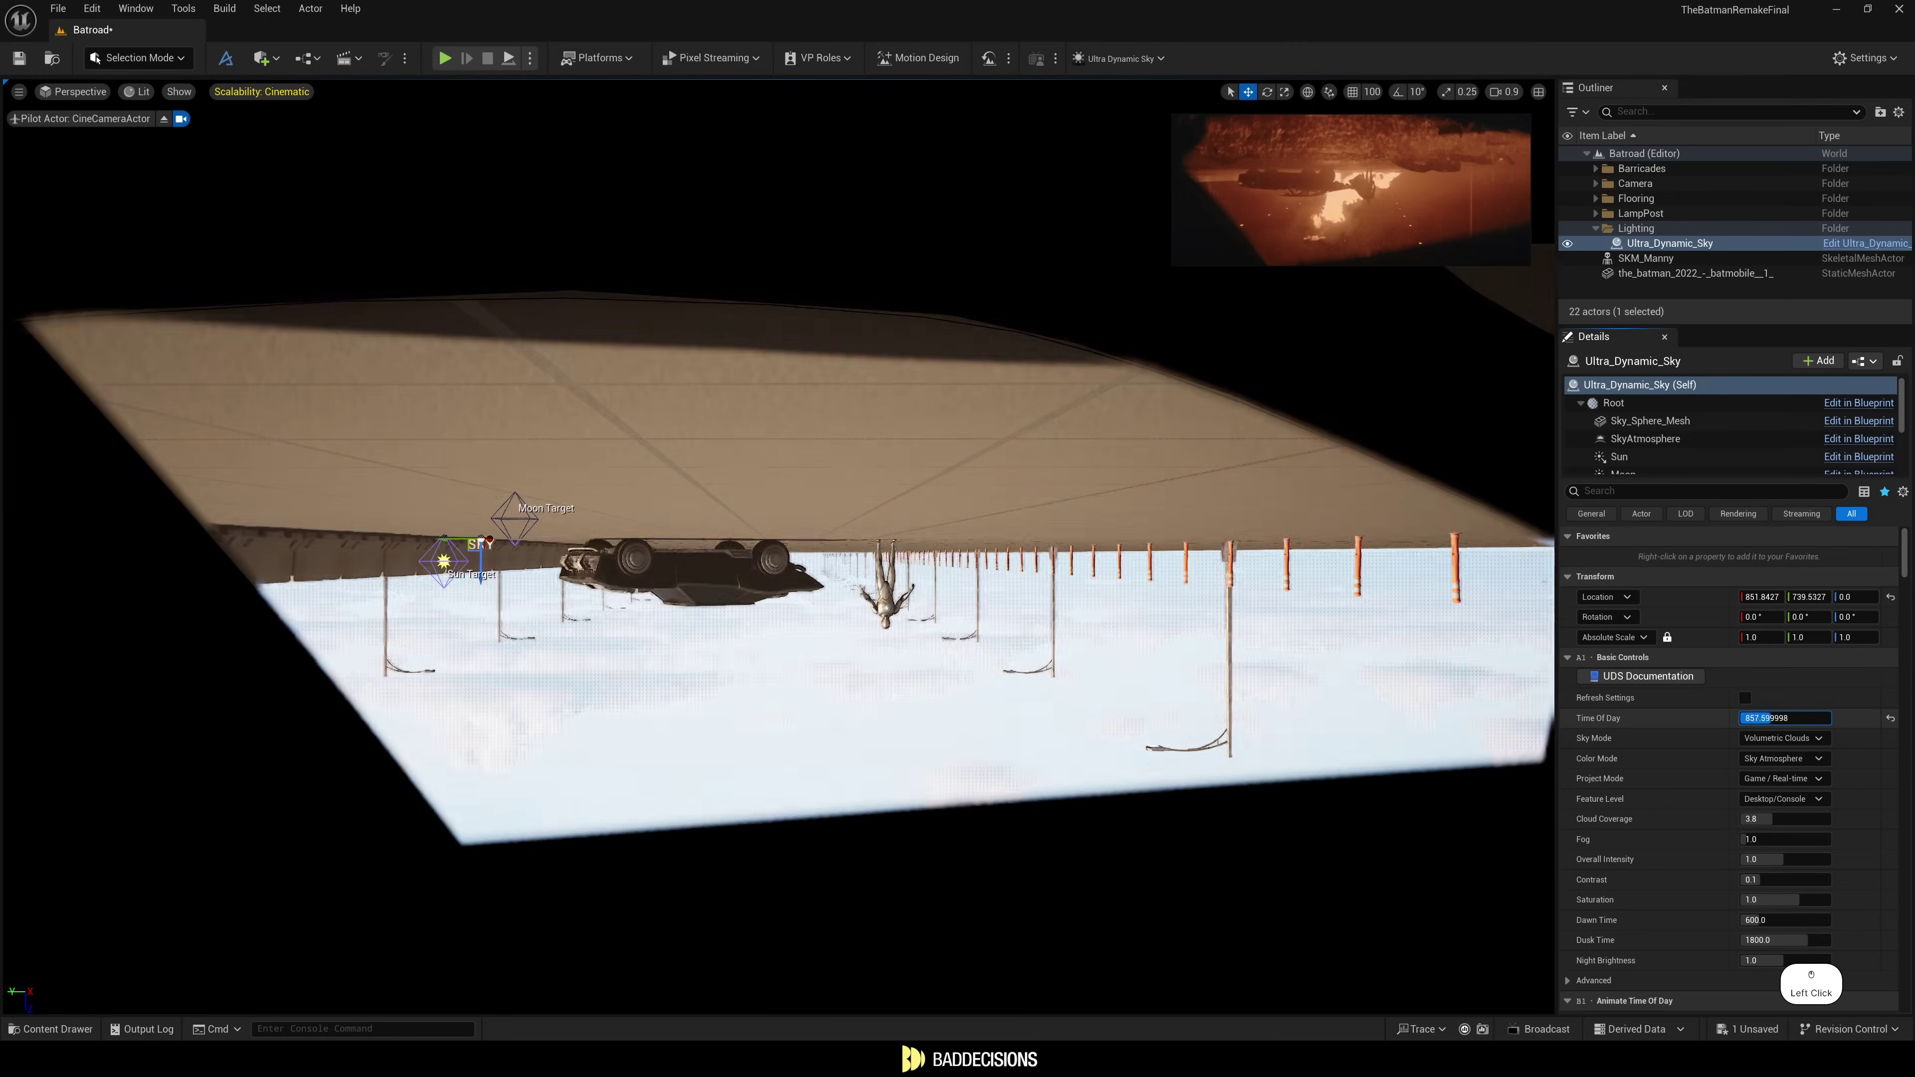
# Set Ultra_Dynamic_Sky to a foggy night: Time Of Day about 1945.6, Stars Intensity 0, Use Volumetric Fog on, Cloud Coverage about 8.8, Fog 10.
pyautogui.moveTo(1756, 717); pyautogui.dragTo(1808, 717)
pyautogui.write('star')
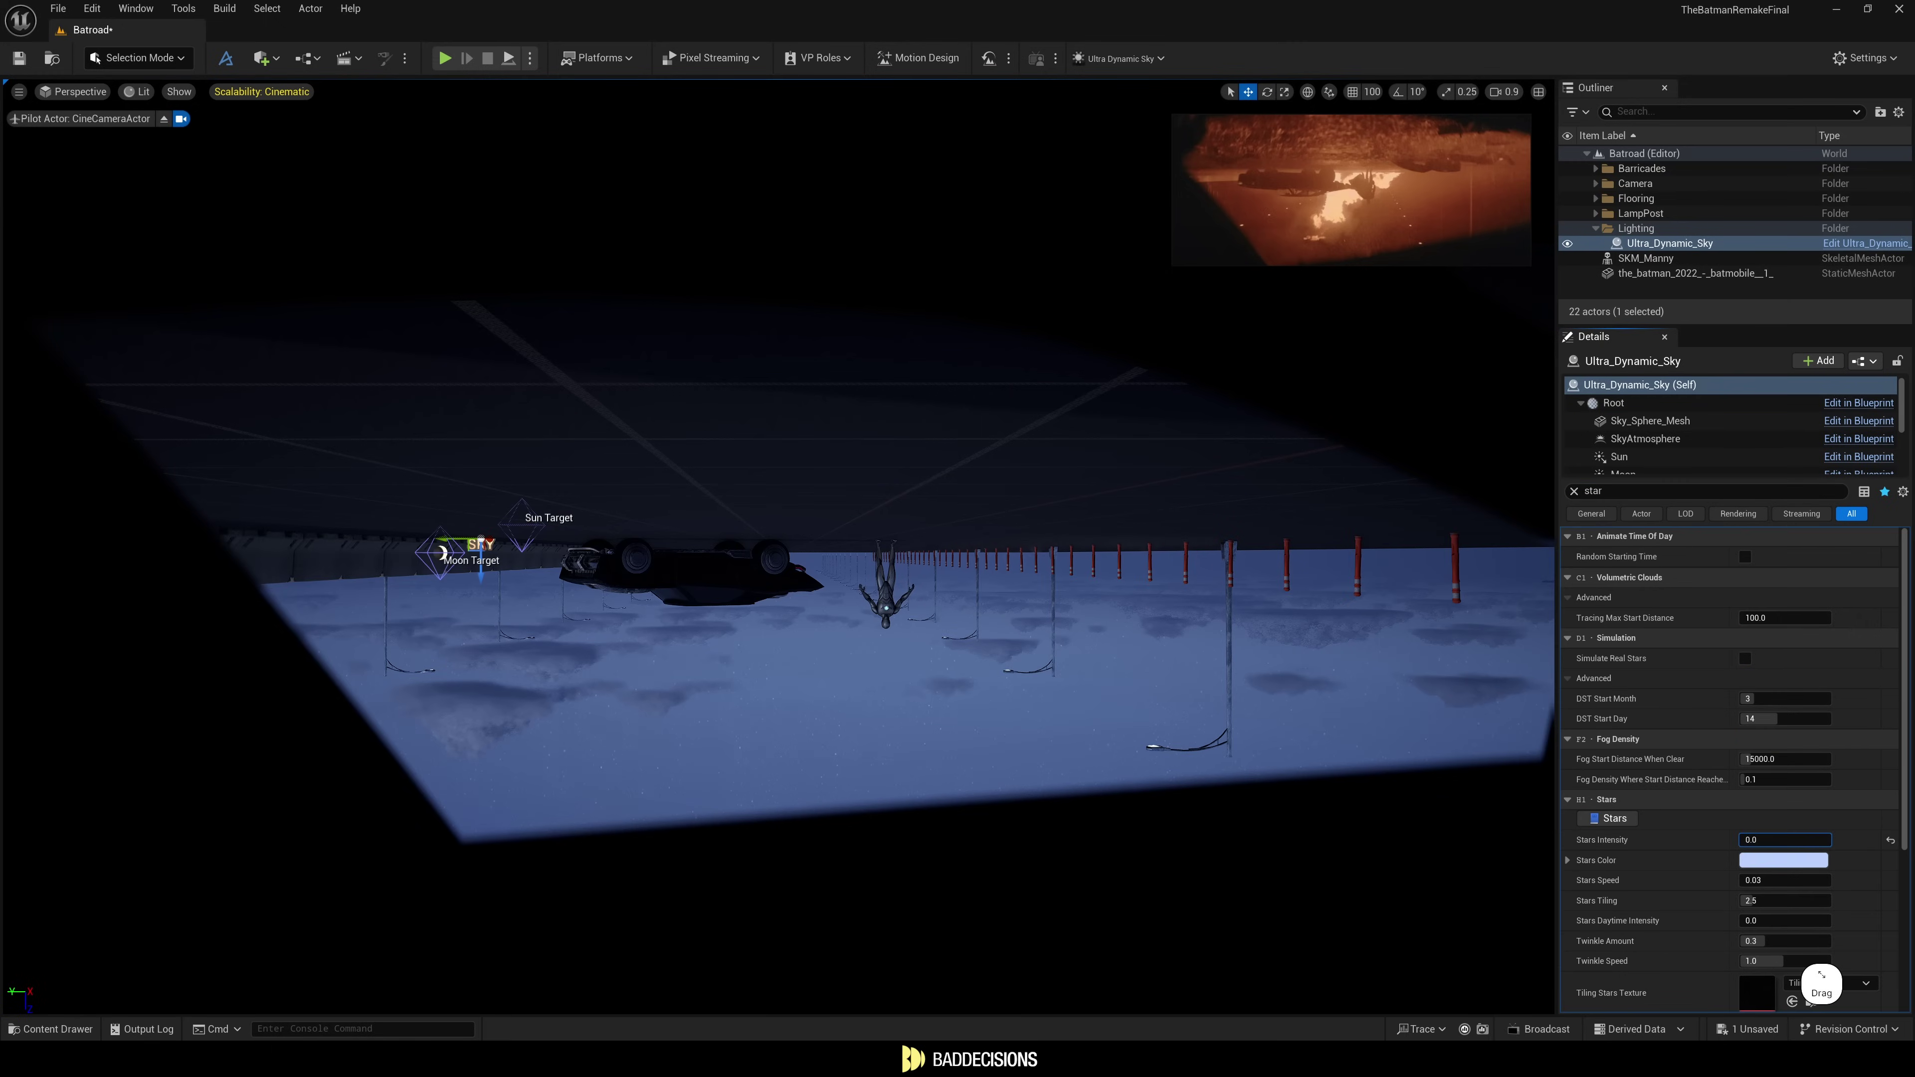
pyautogui.scroll(-5, 1667, 735)
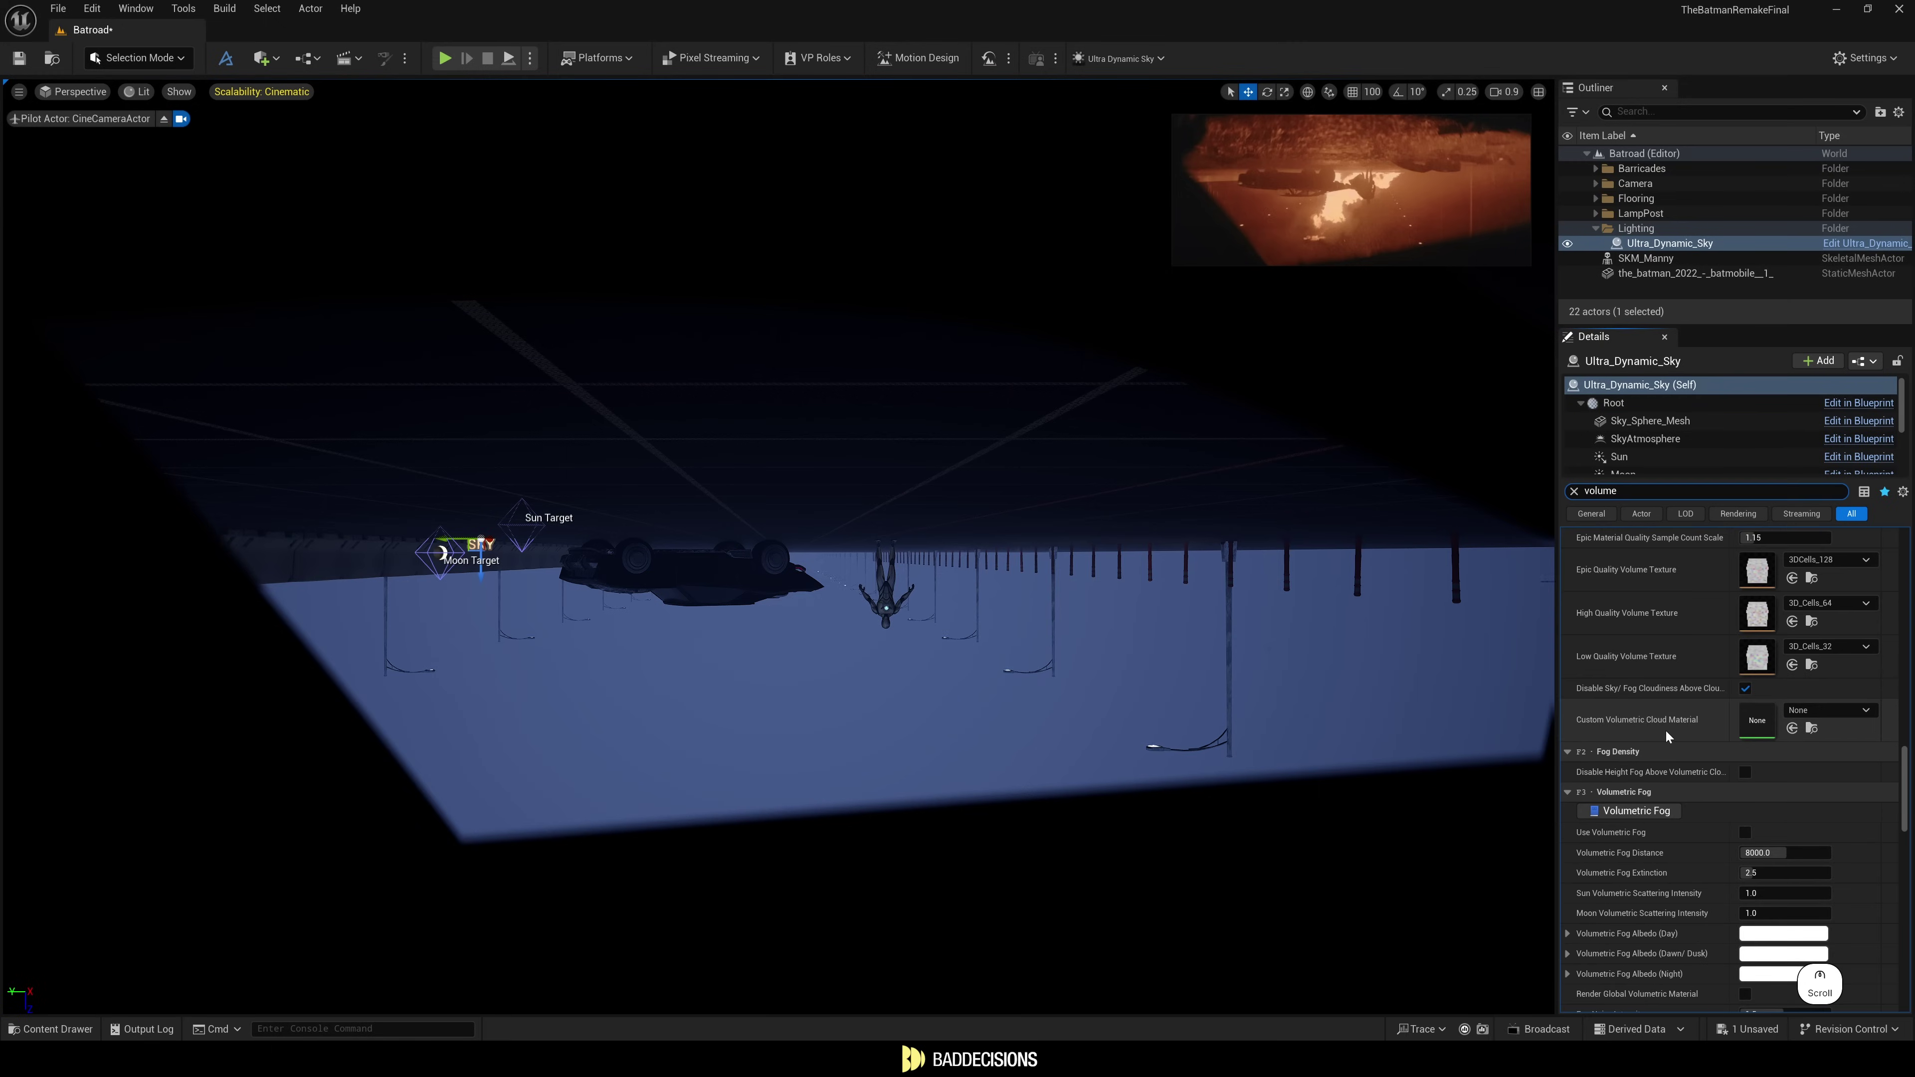
pyautogui.click(1744, 833)
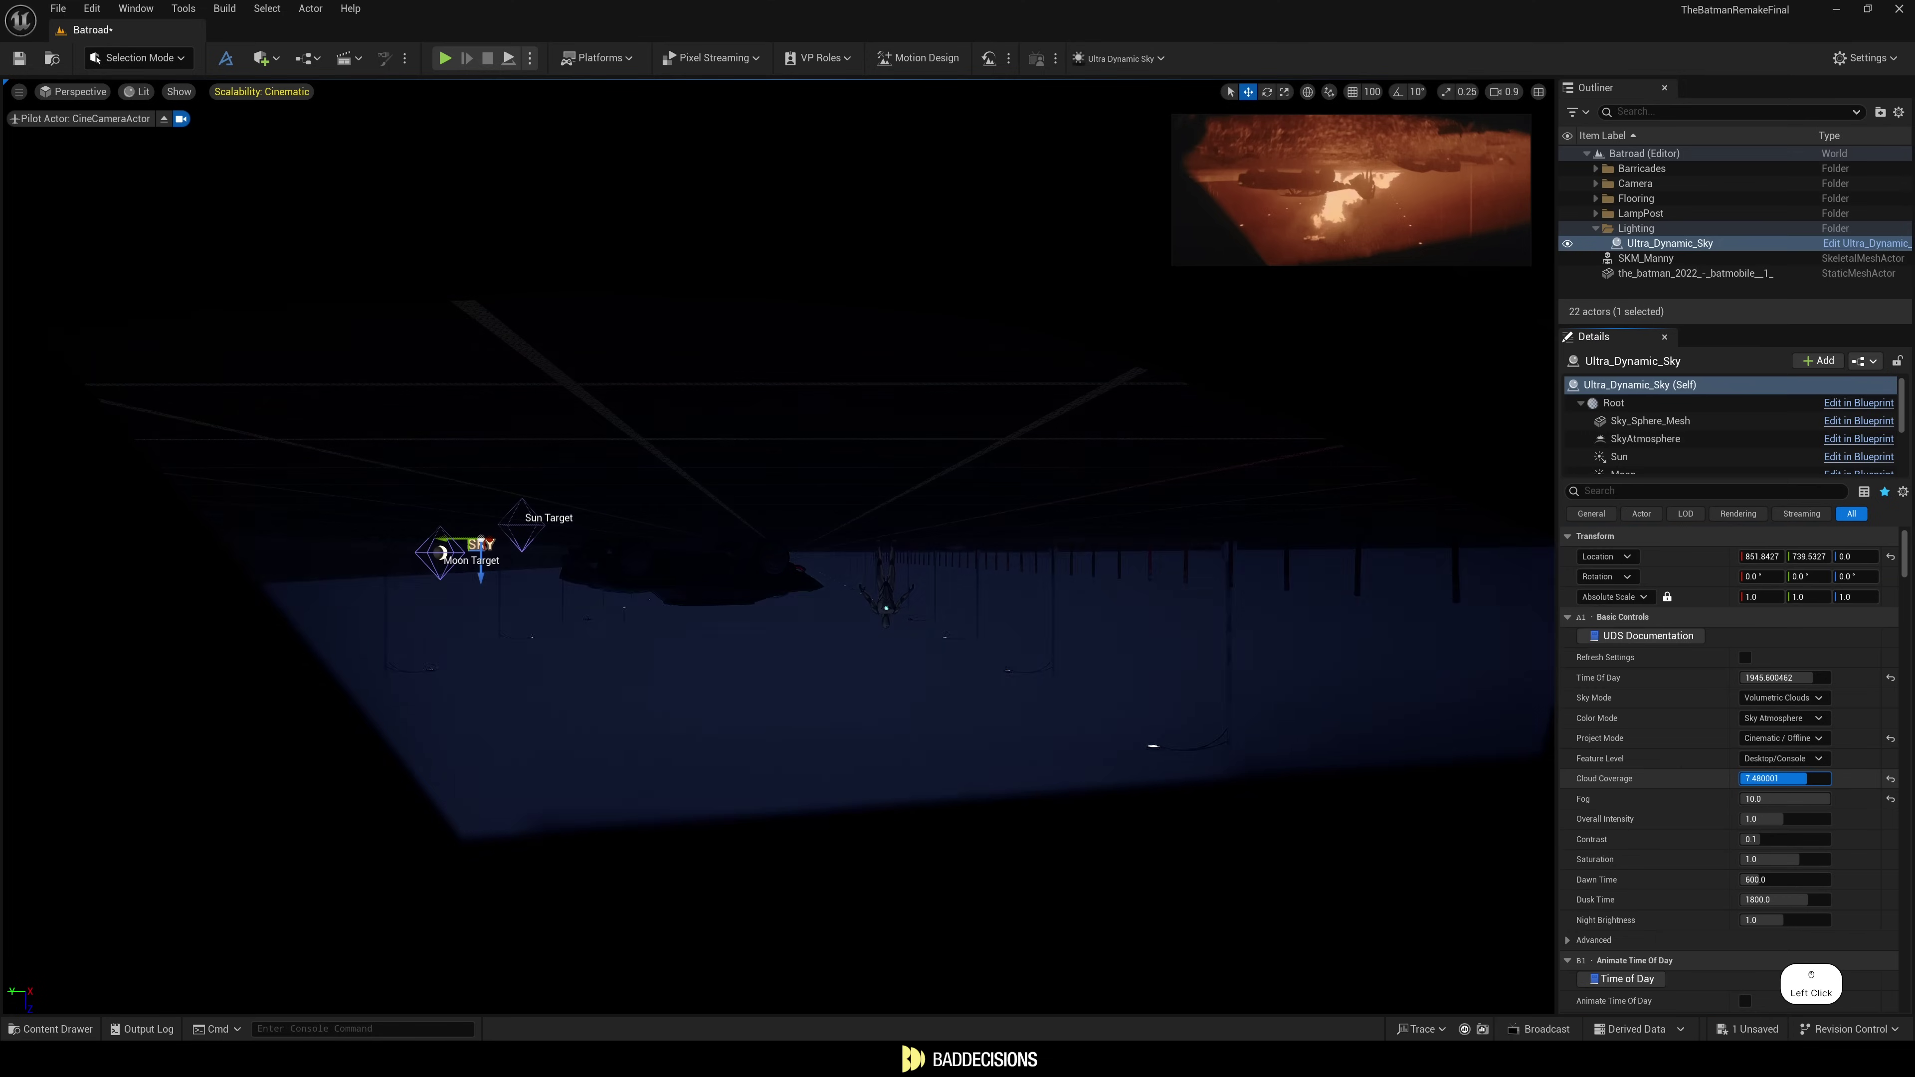
pyautogui.moveTo(1784, 778); pyautogui.dragTo(1817, 779)
pyautogui.click(1800, 797)
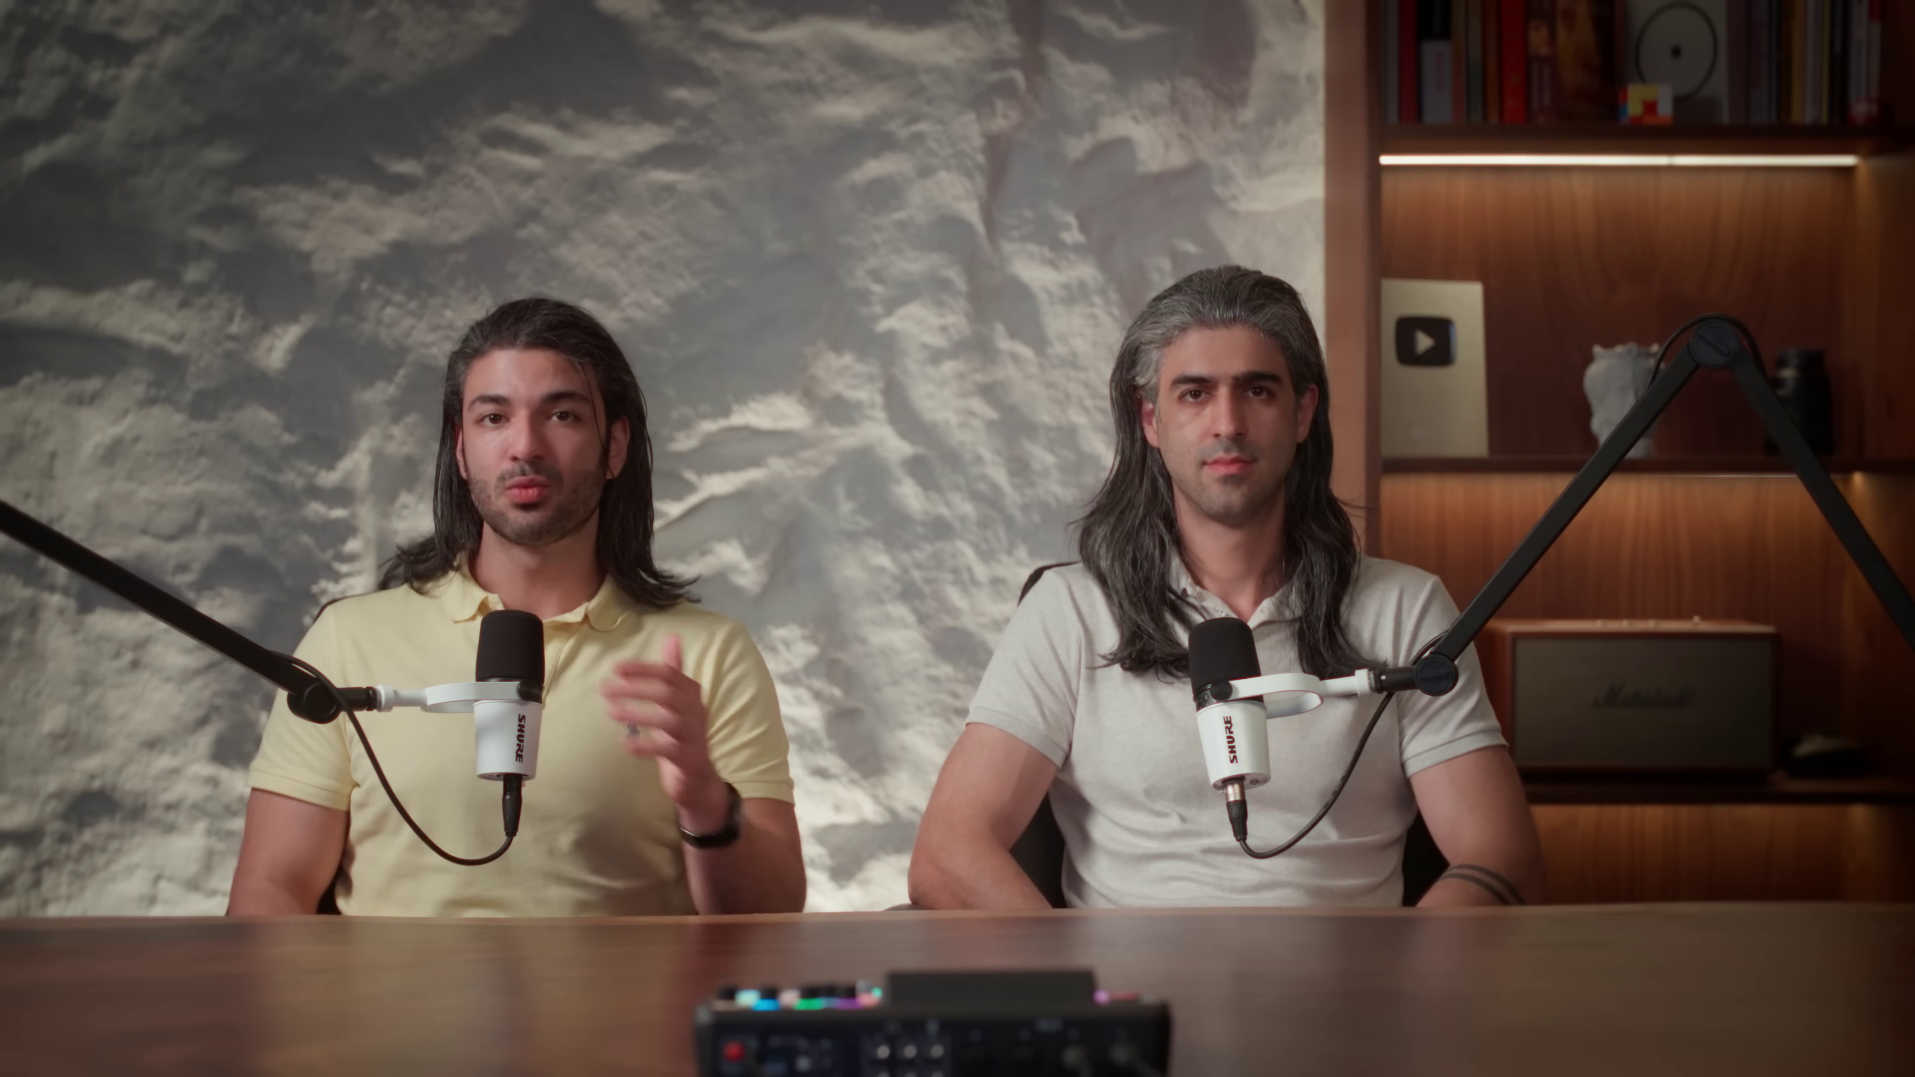
# Add a PostProcessVolume to the level and toggle the viewport's game view.
pyautogui.click(277, 59)
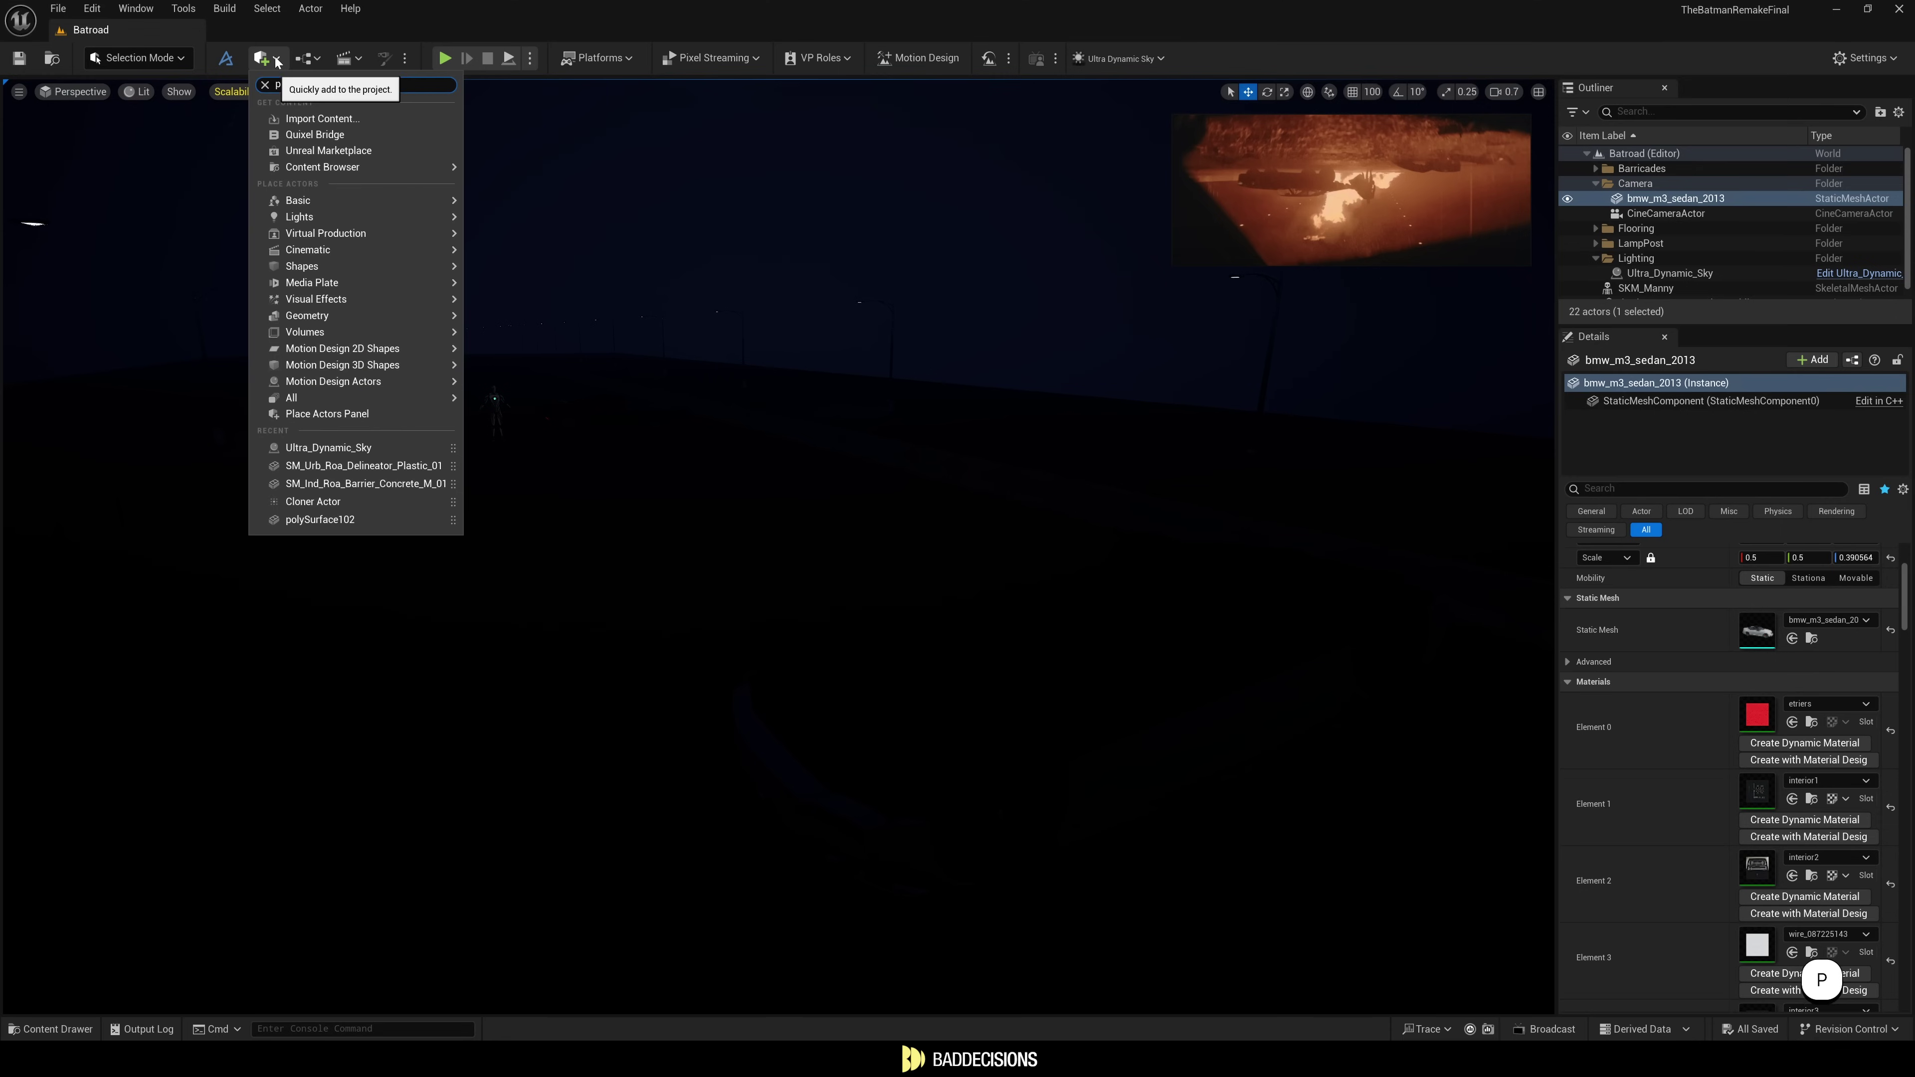
pyautogui.write('post')
pyautogui.press('Return')
pyautogui.press('g')
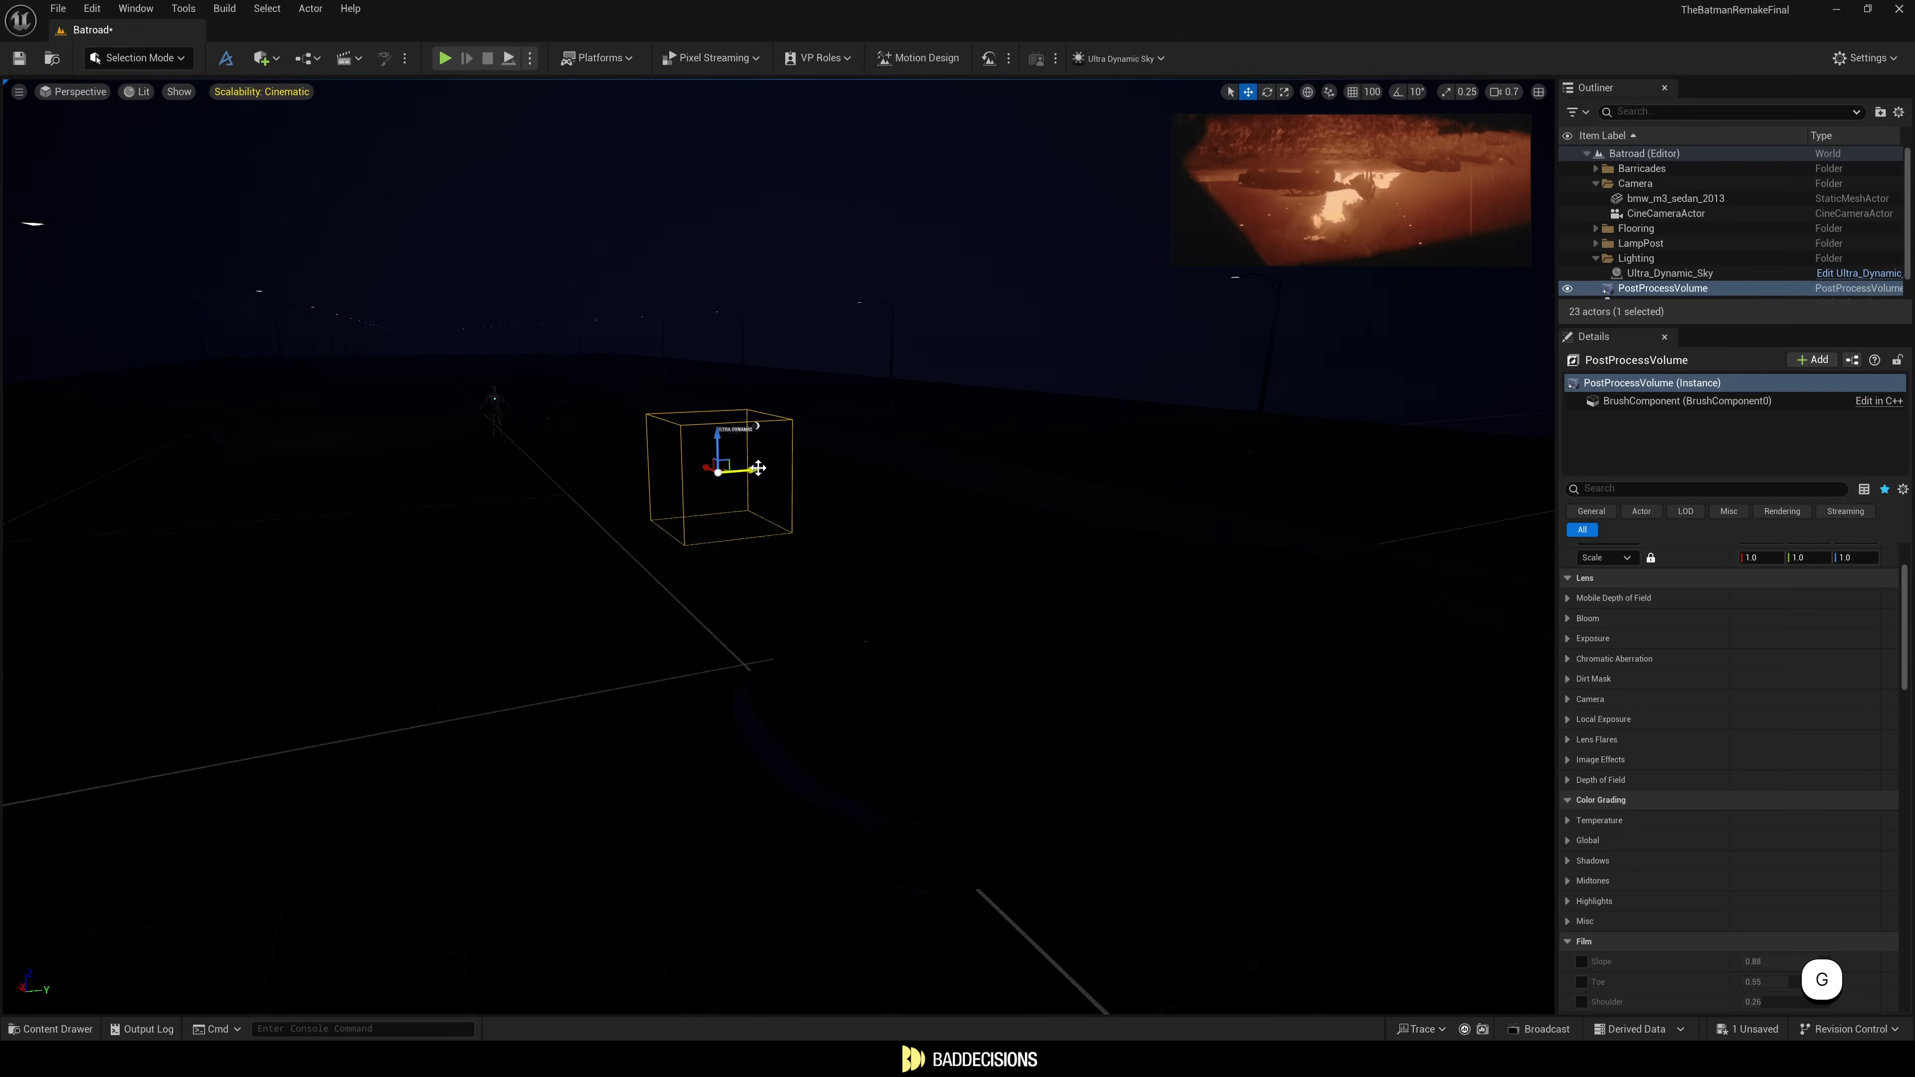
# View the scene through the CineCameraActor and make the PostProcessVolume's extent unbound.
pyautogui.click(80, 93)
pyautogui.click(113, 278)
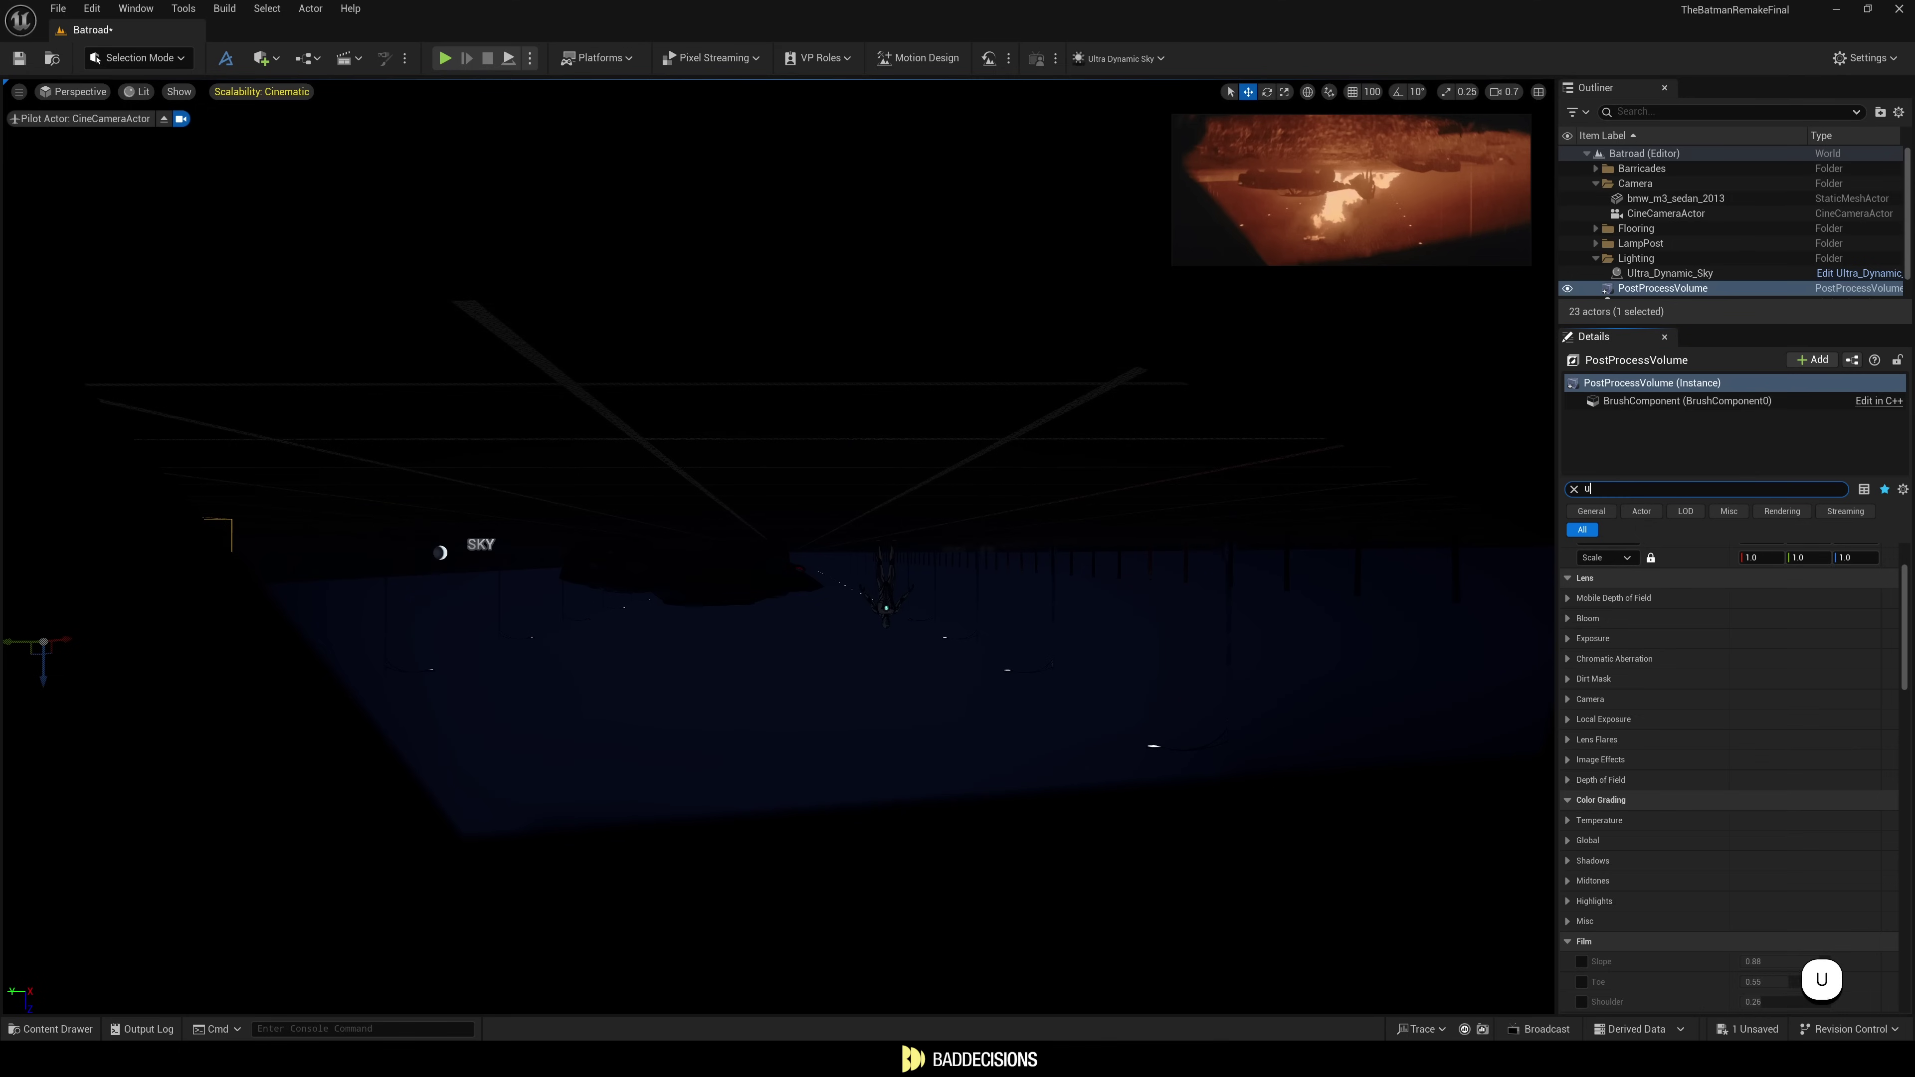
pyautogui.write('unb')
pyautogui.click(1575, 488)
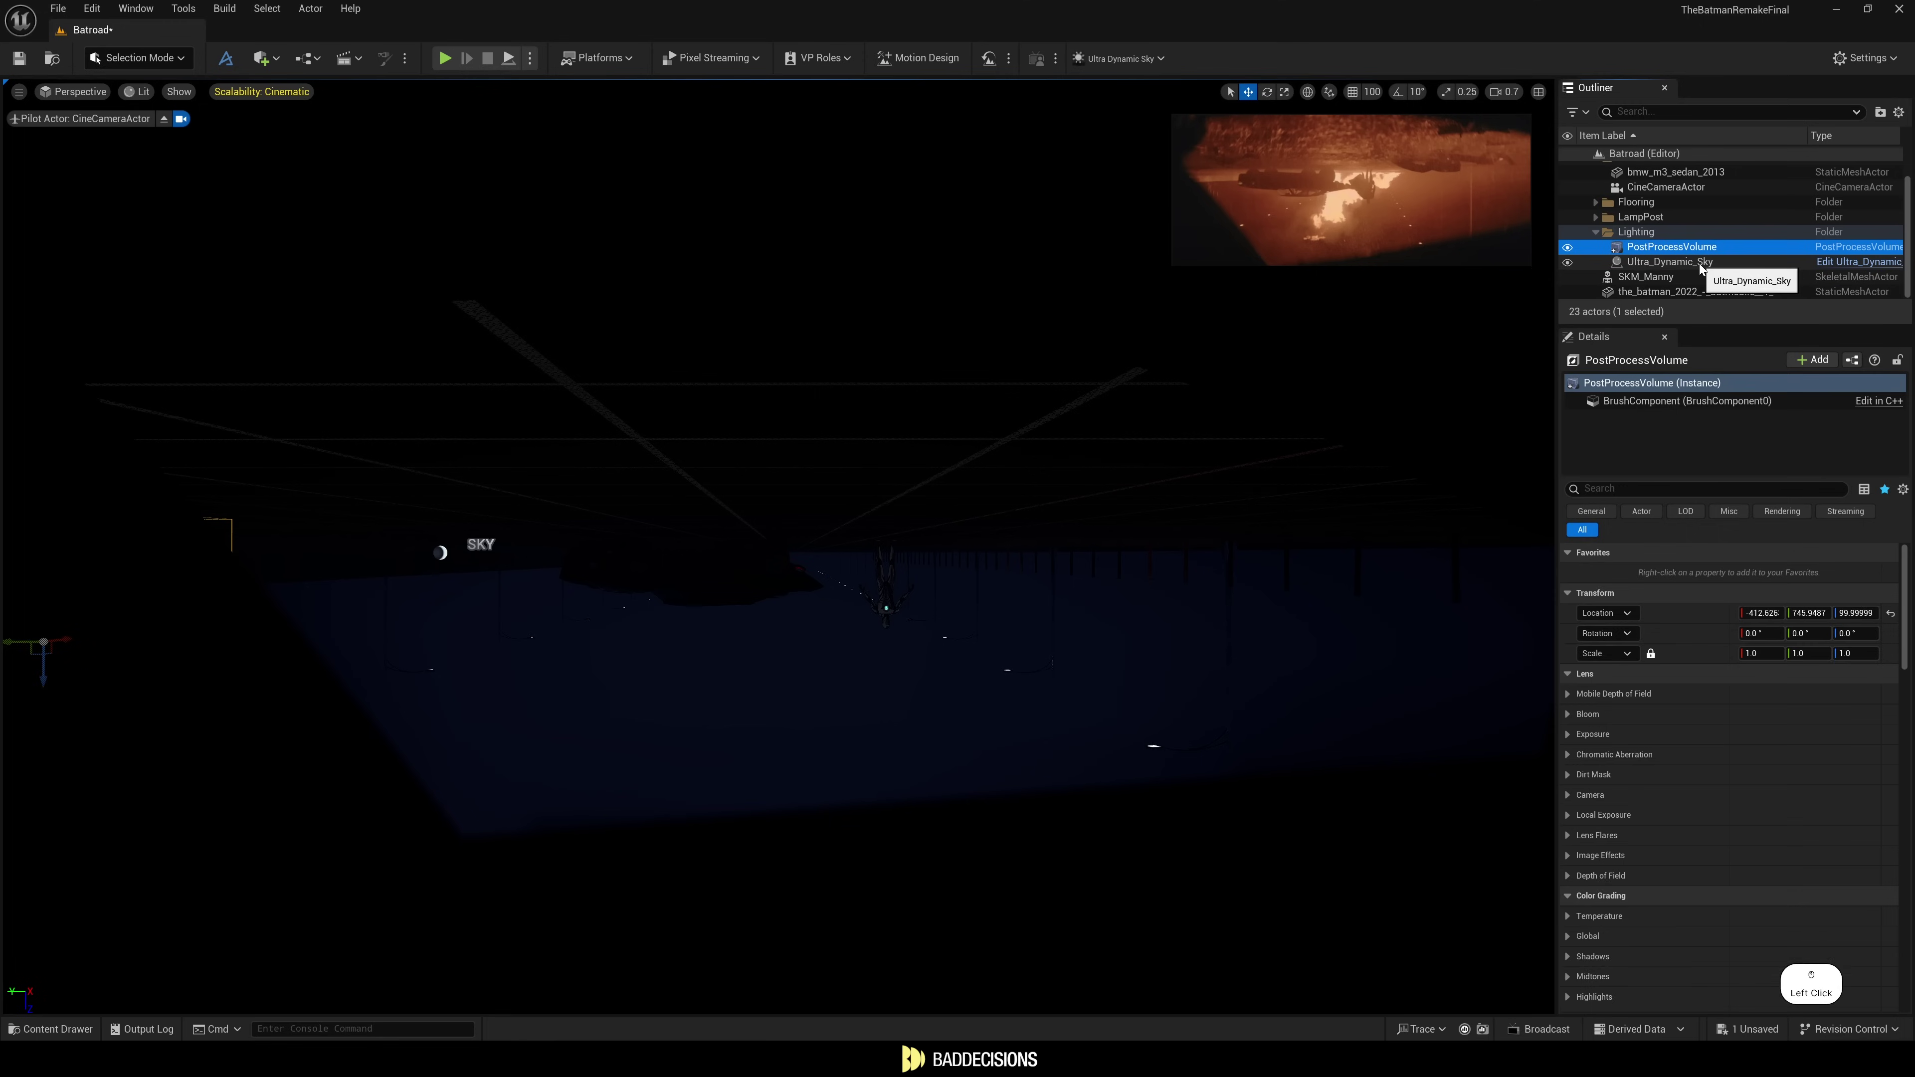
# Turn off Apply Exposure Settings on Ultra_Dynamic_Sky and adjust the PostProcessVolume's exposure compensation with Min EV100 and Max EV100 at 0.
pyautogui.click(1699, 263)
pyautogui.click(1704, 489)
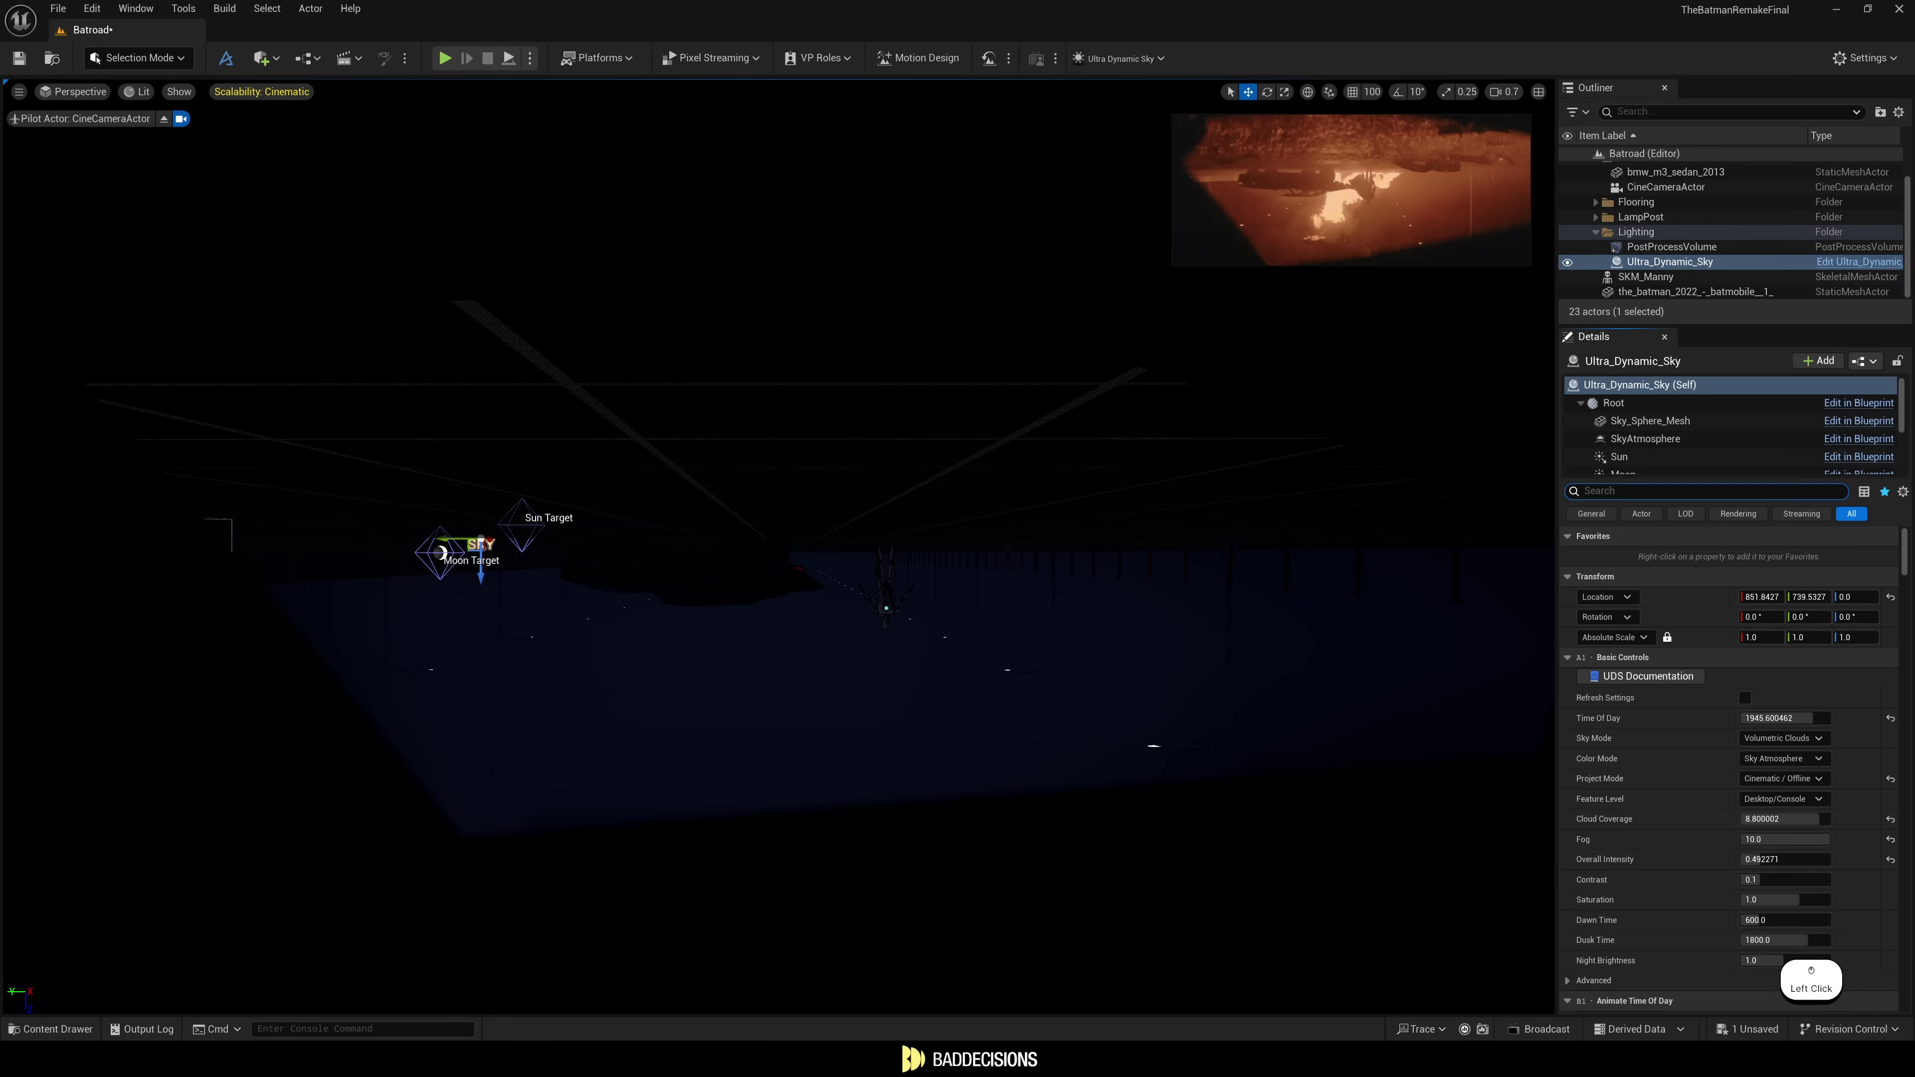
pyautogui.write('exposure')
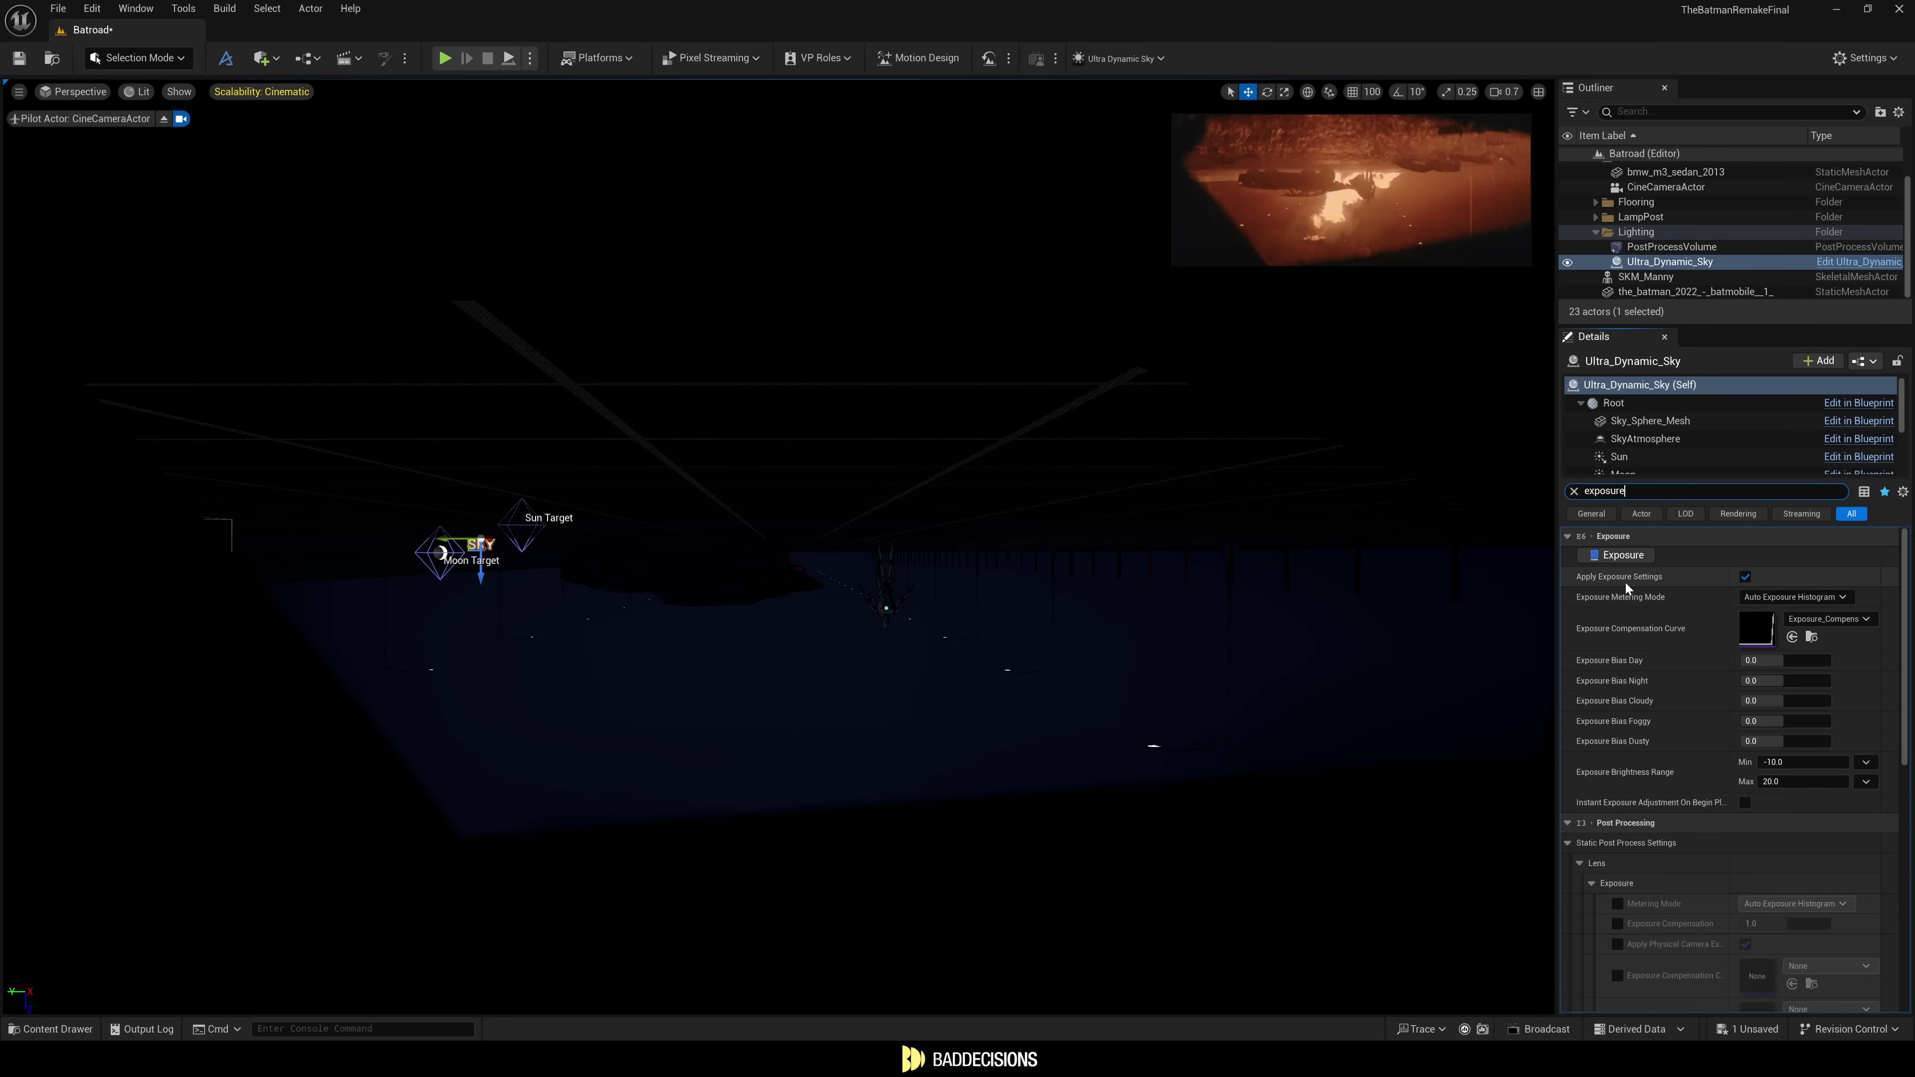
pyautogui.click(1744, 577)
pyautogui.click(1672, 248)
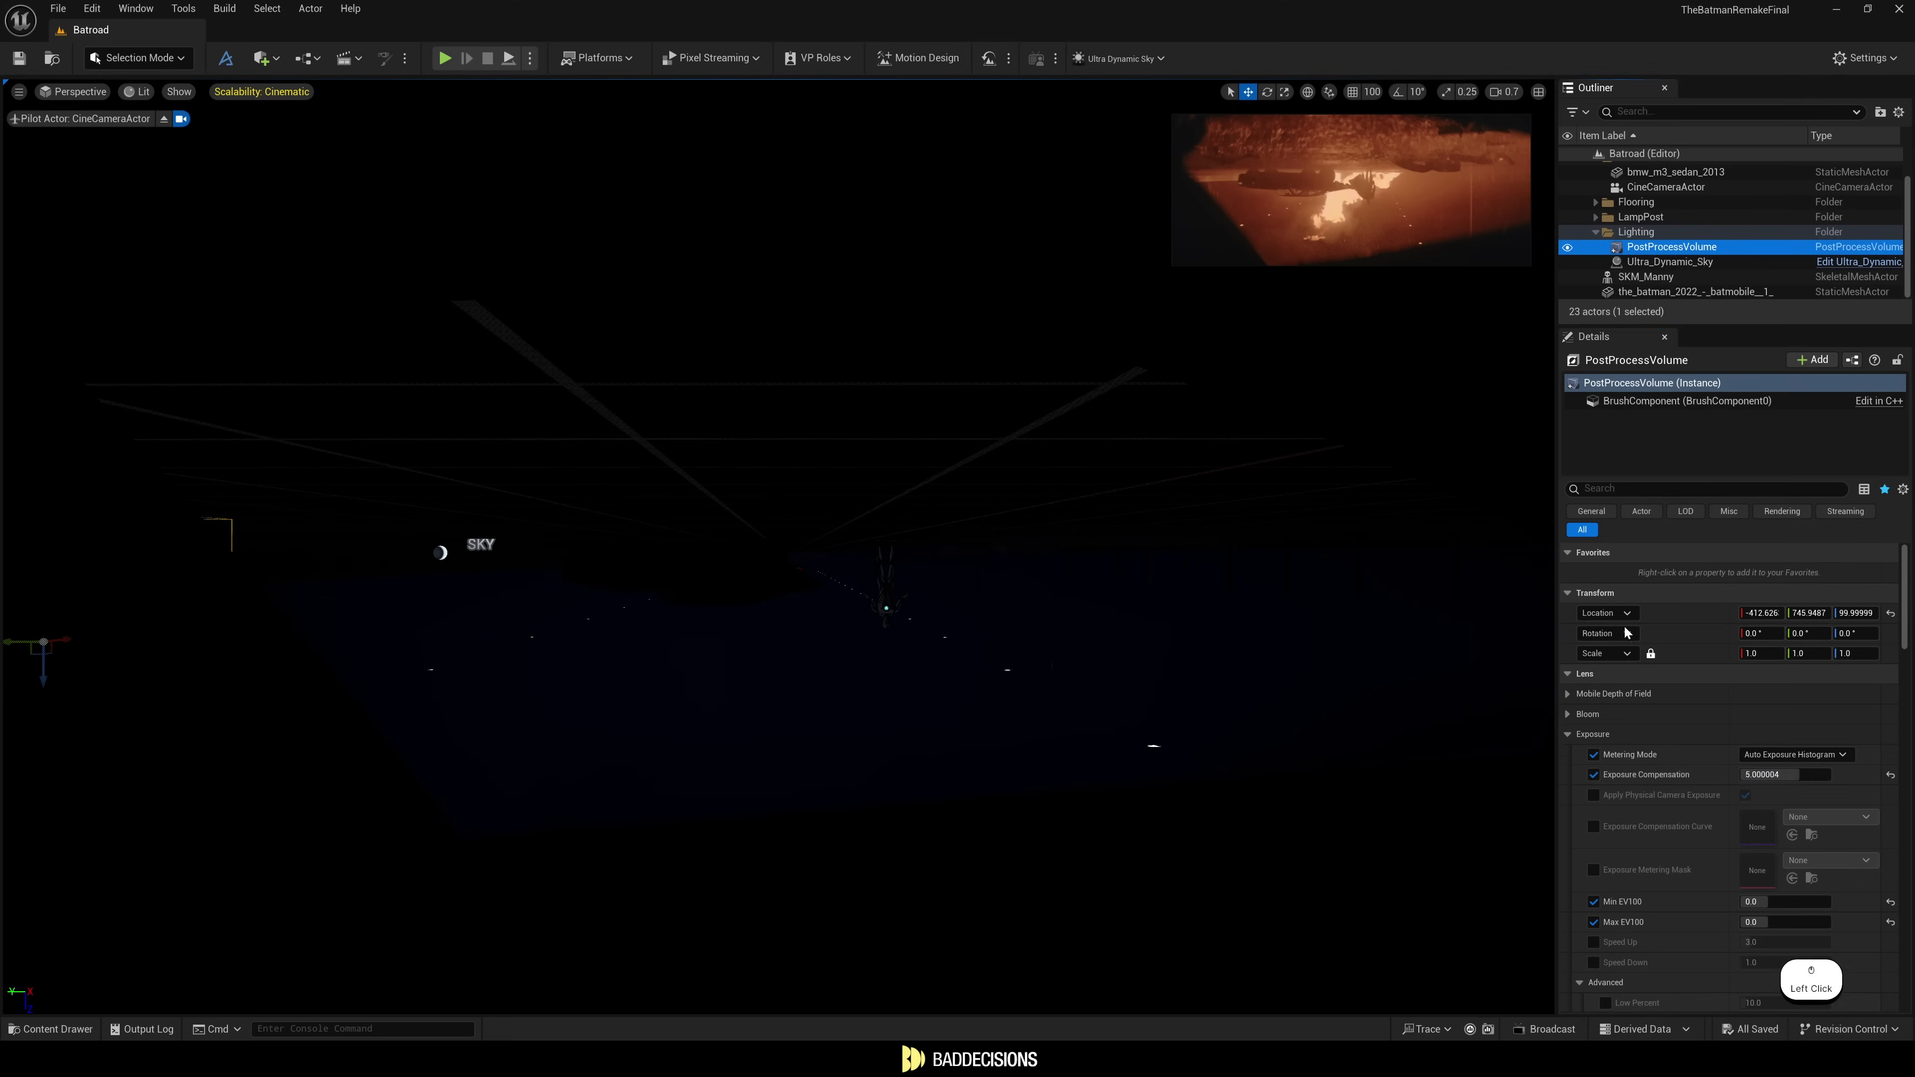
pyautogui.moveTo(1747, 754); pyautogui.dragTo(1759, 755)
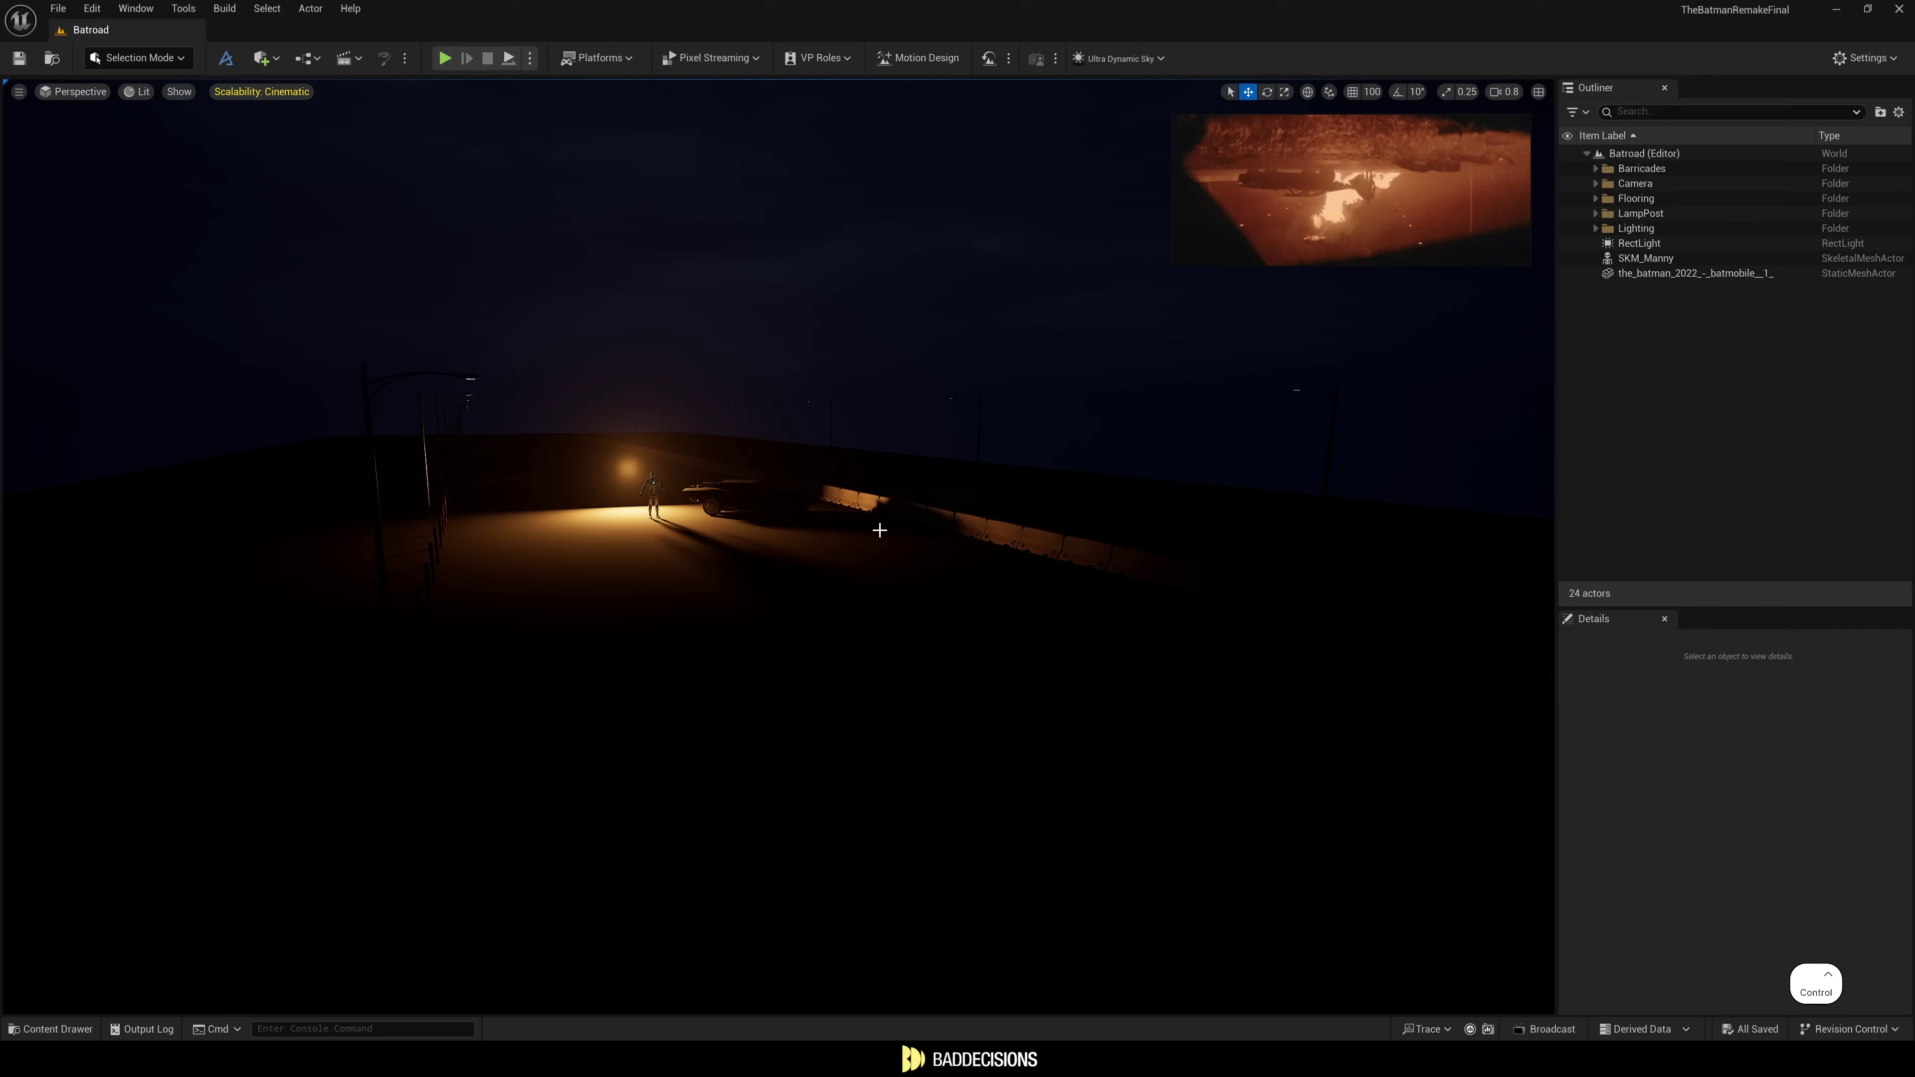
# Place Ultra_Dynamic_Weather in the level and set its Cloud Coverage to 10, Rain to 15 and Thunder/Lightning to 0.
pyautogui.hotkey('ctrl', 'space')
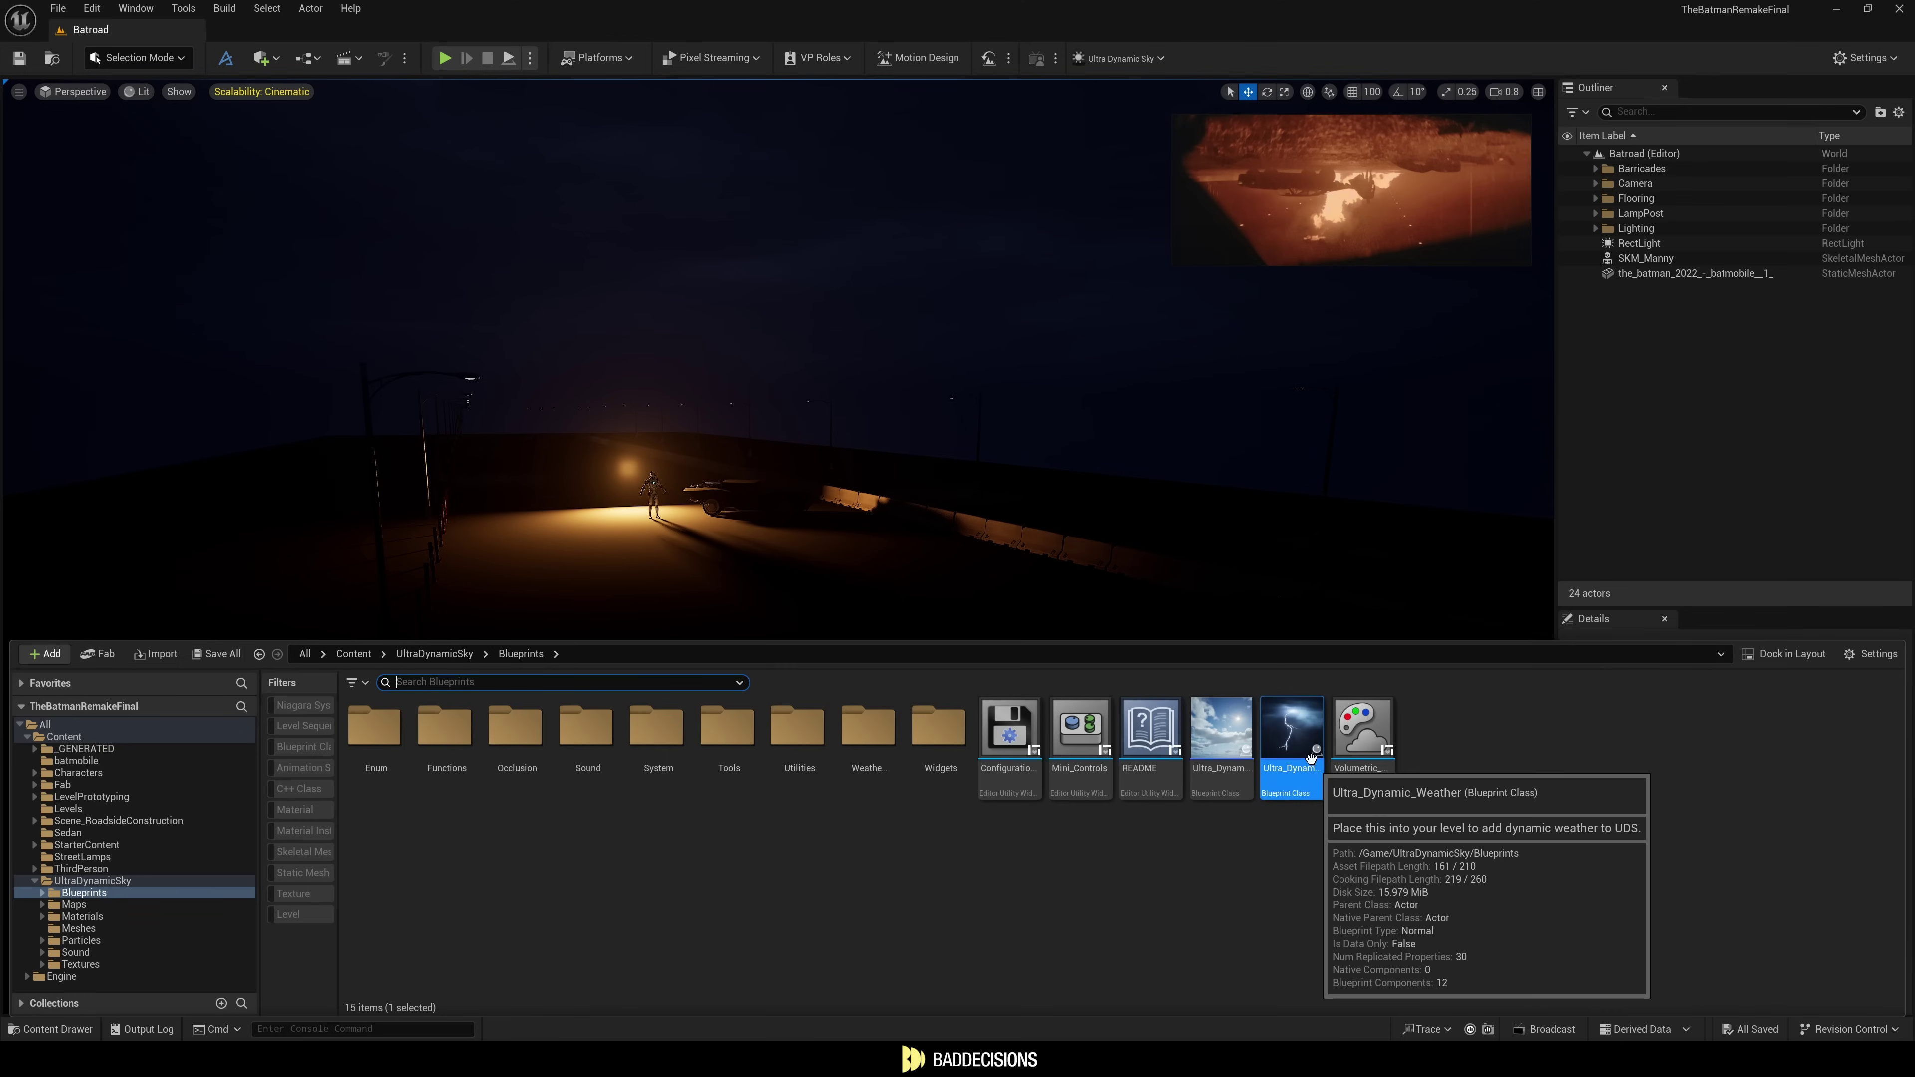
pyautogui.moveTo(1291, 735); pyautogui.dragTo(921, 596)
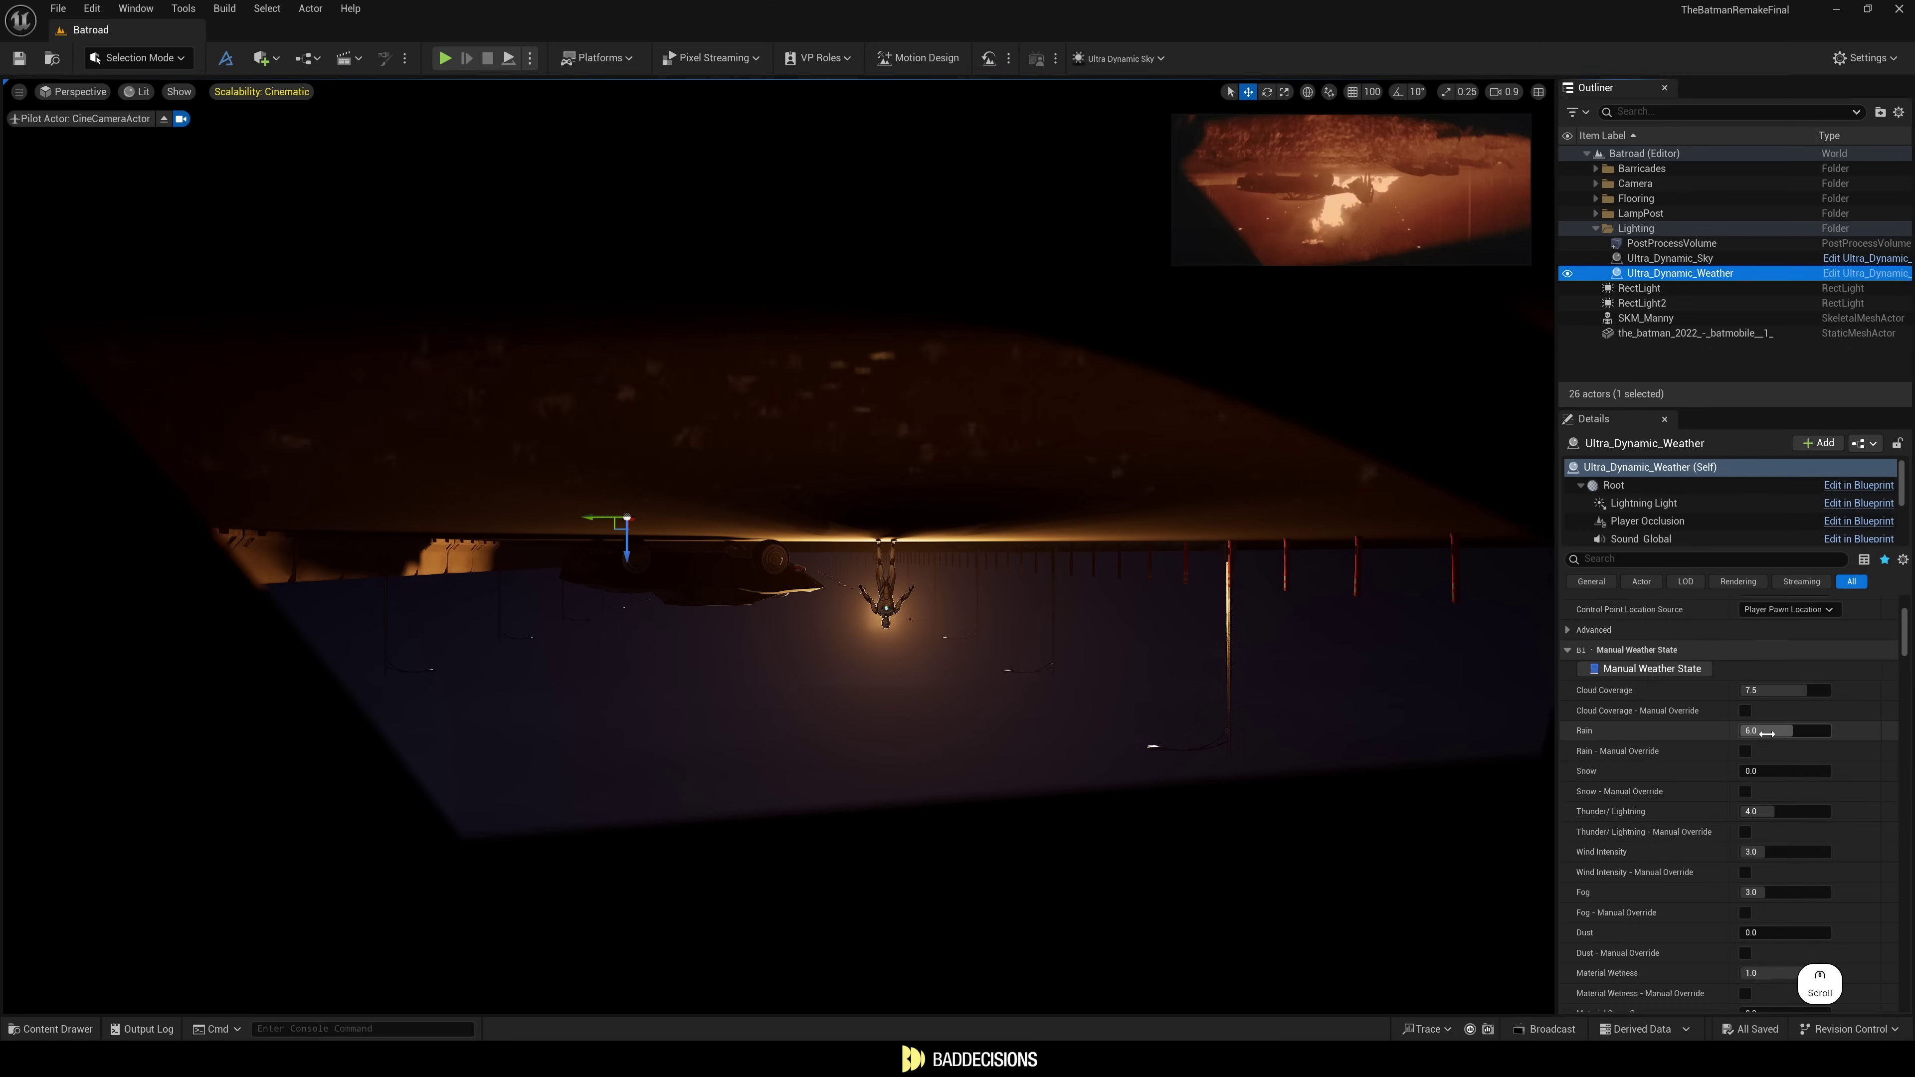
pyautogui.scroll(4, 1779, 732)
pyautogui.click(1776, 736)
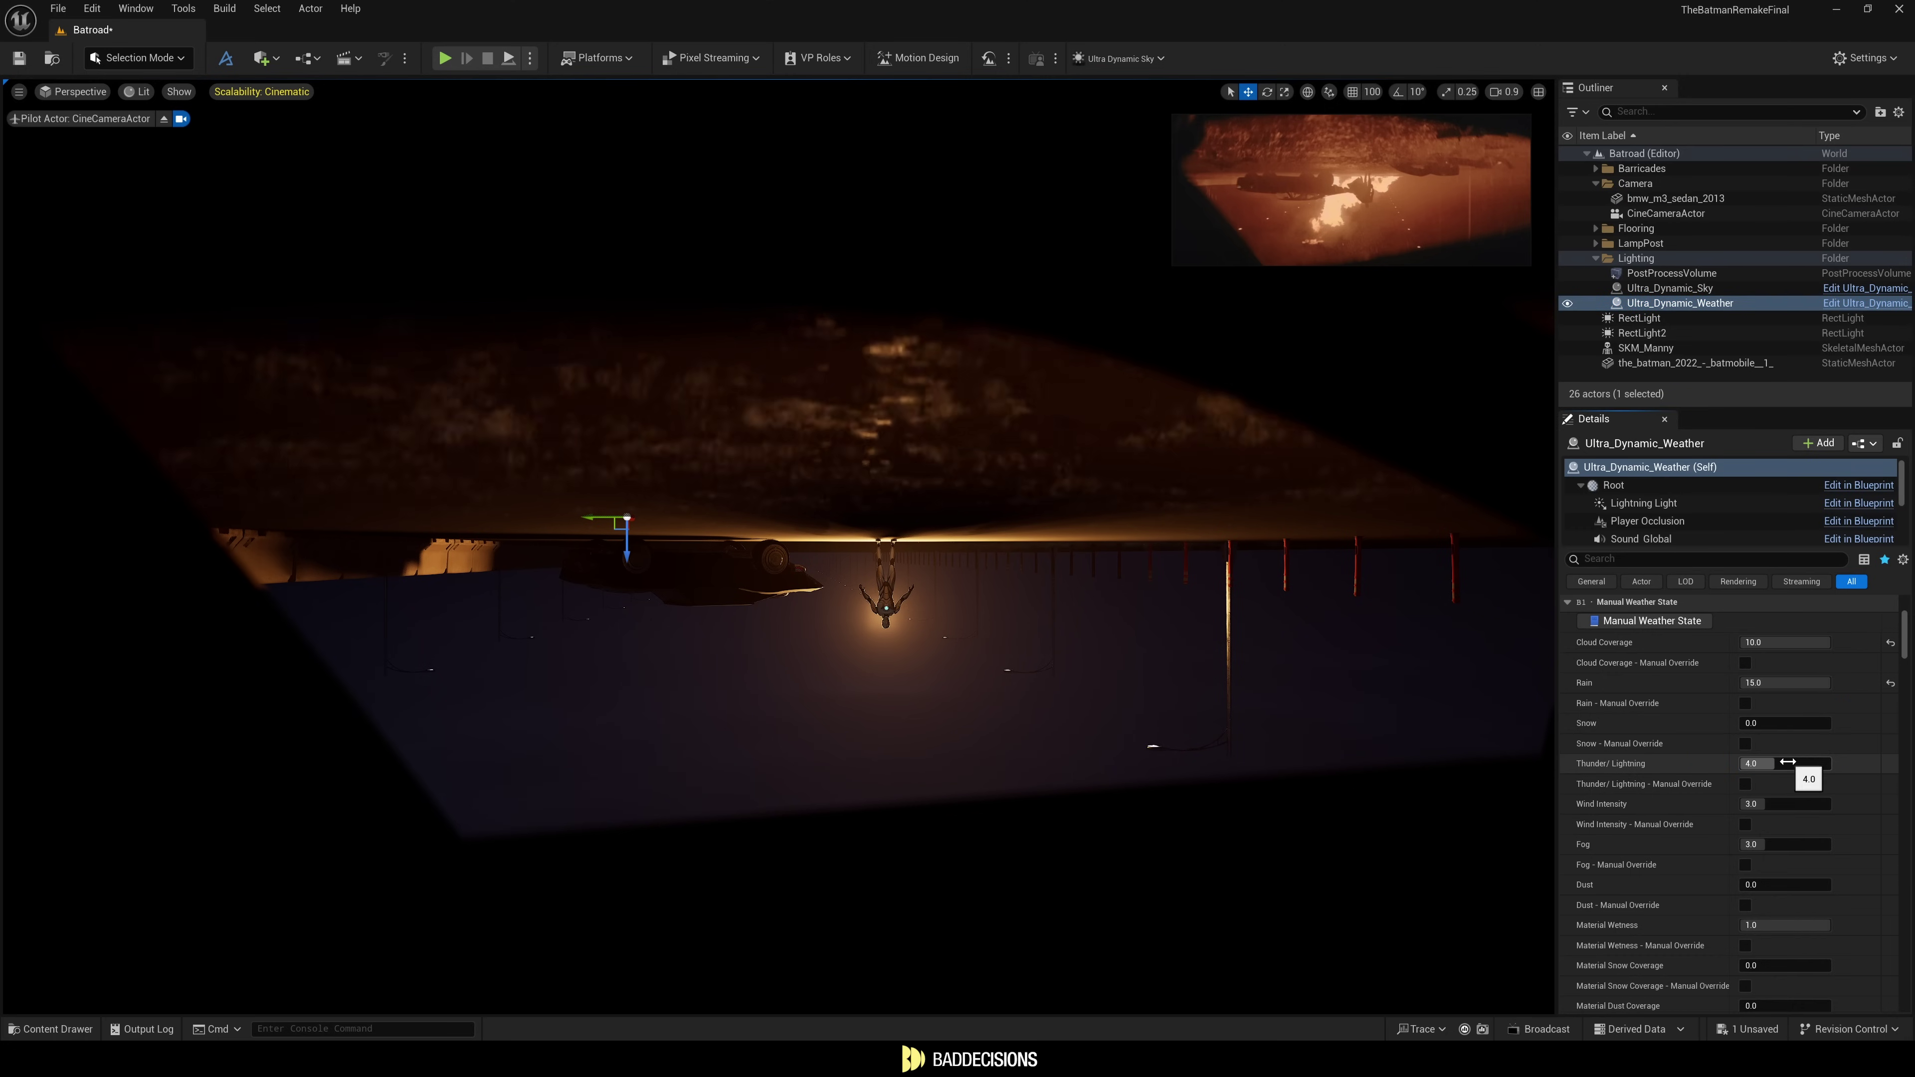
pyautogui.moveTo(1783, 764); pyautogui.dragTo(1743, 764)
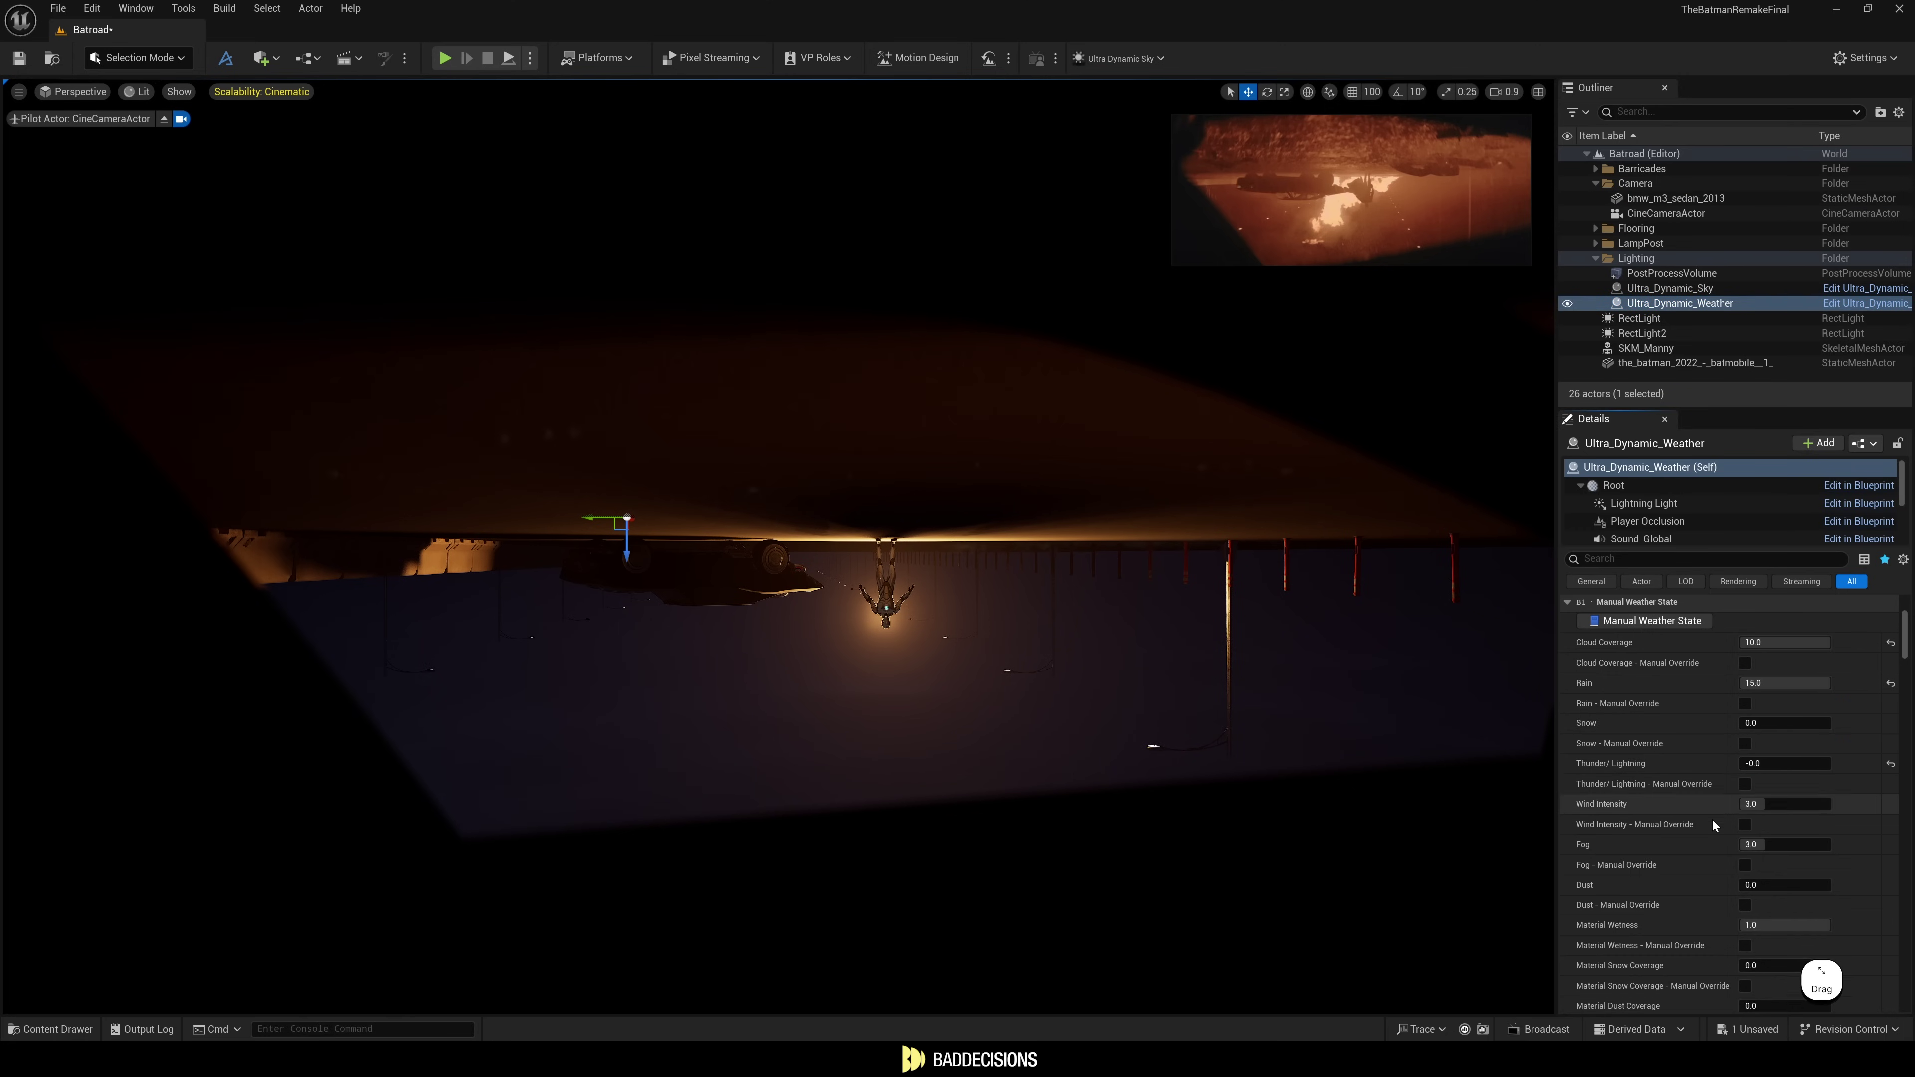
# Adjust Ultra_Dynamic_Weather's rain particles through Rain Drops Alpha, Rain Light Sparkle and Rain Wind Velocity.
pyautogui.scroll(3, 1704, 777)
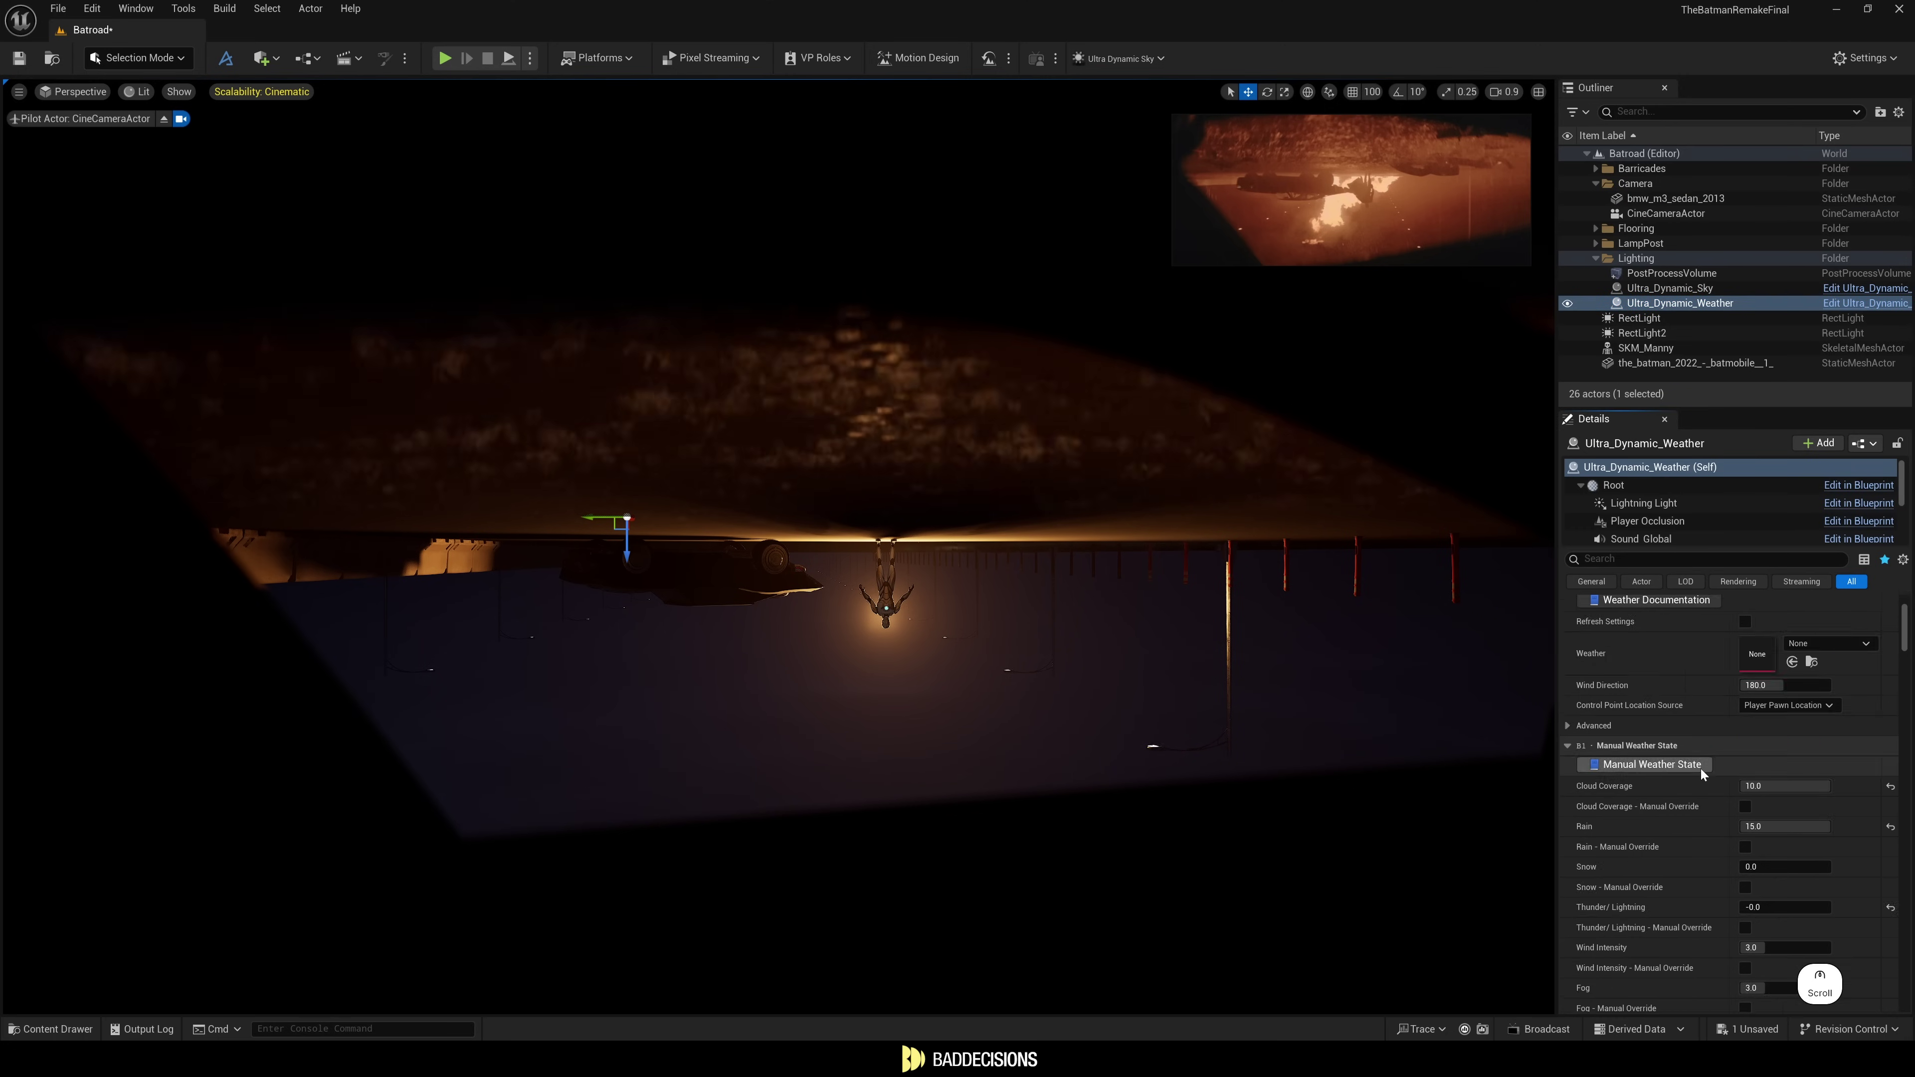
pyautogui.scroll(-10, 1704, 743)
pyautogui.moveTo(1763, 697); pyautogui.dragTo(1773, 697)
pyautogui.click(1764, 754)
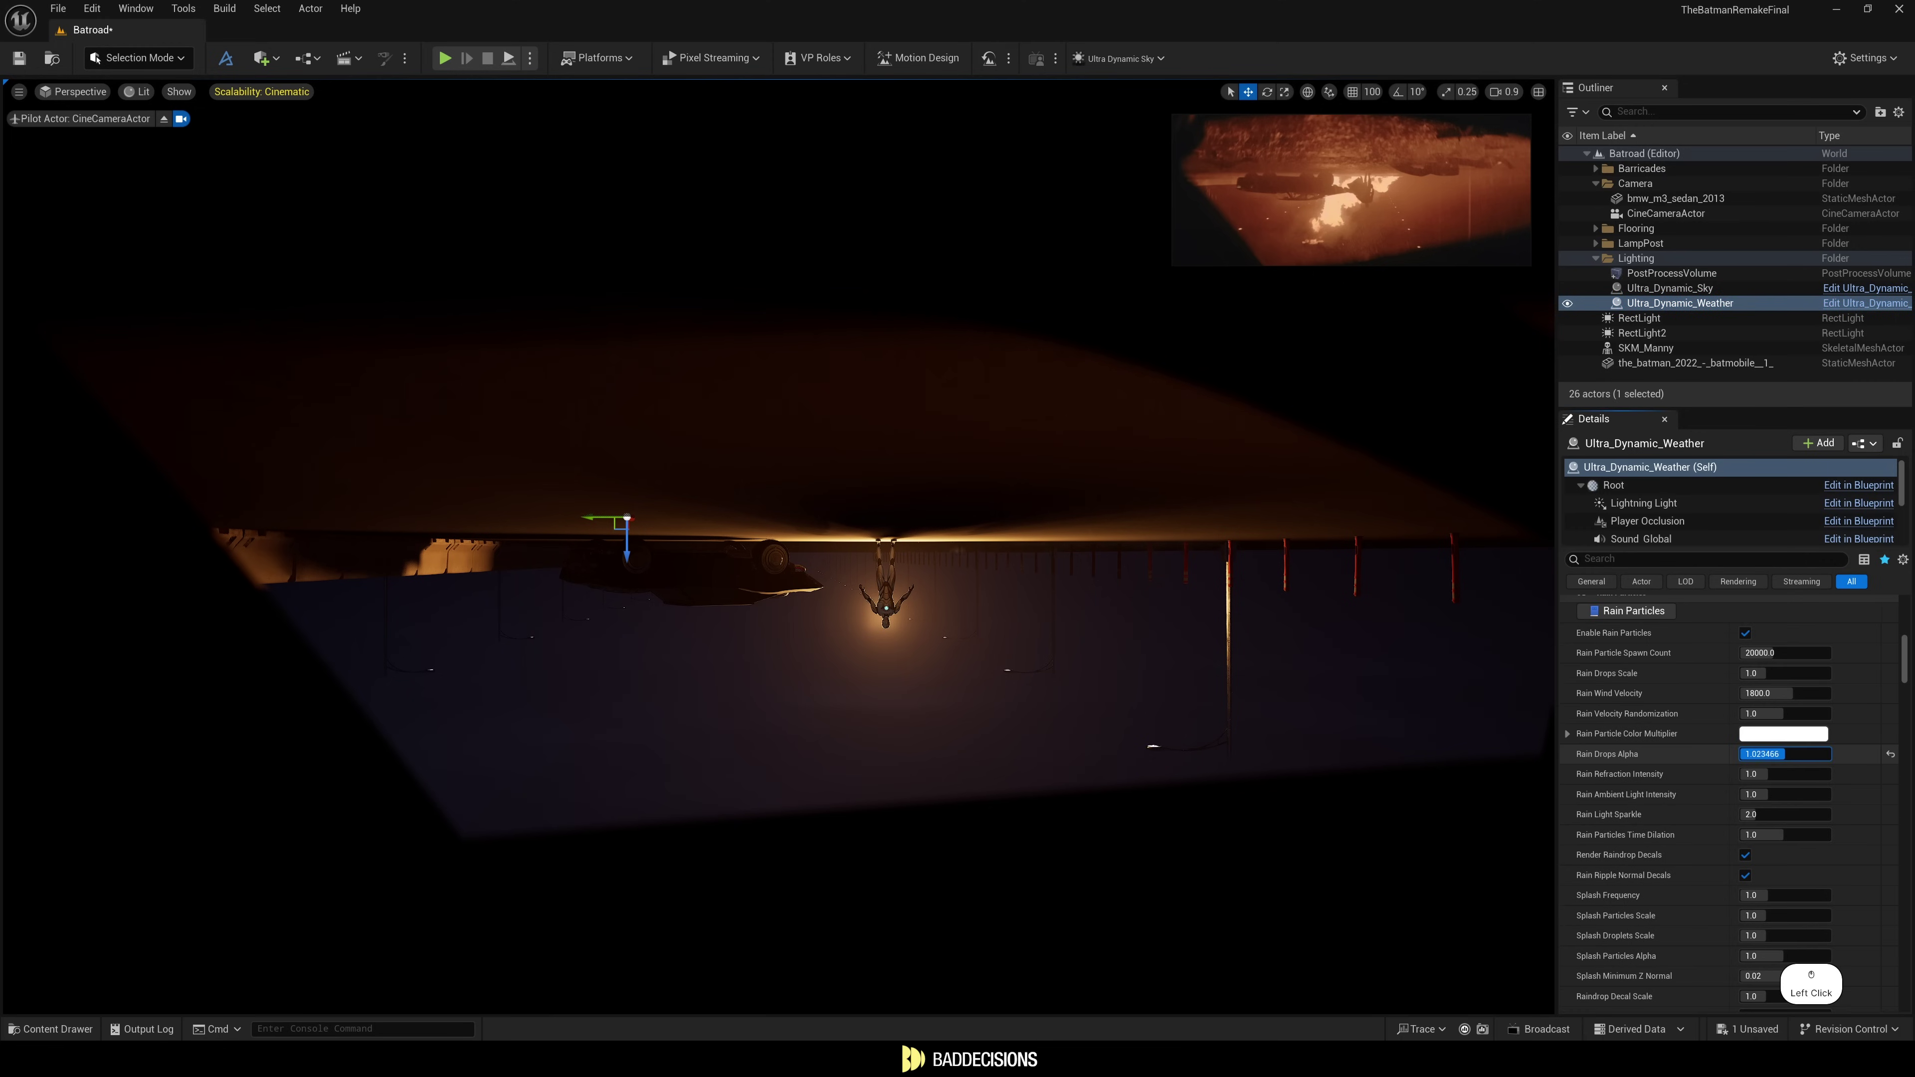
pyautogui.moveTo(1777, 754); pyautogui.dragTo(1768, 754)
pyautogui.click(1764, 813)
pyautogui.moveTo(1767, 697); pyautogui.dragTo(1780, 697)
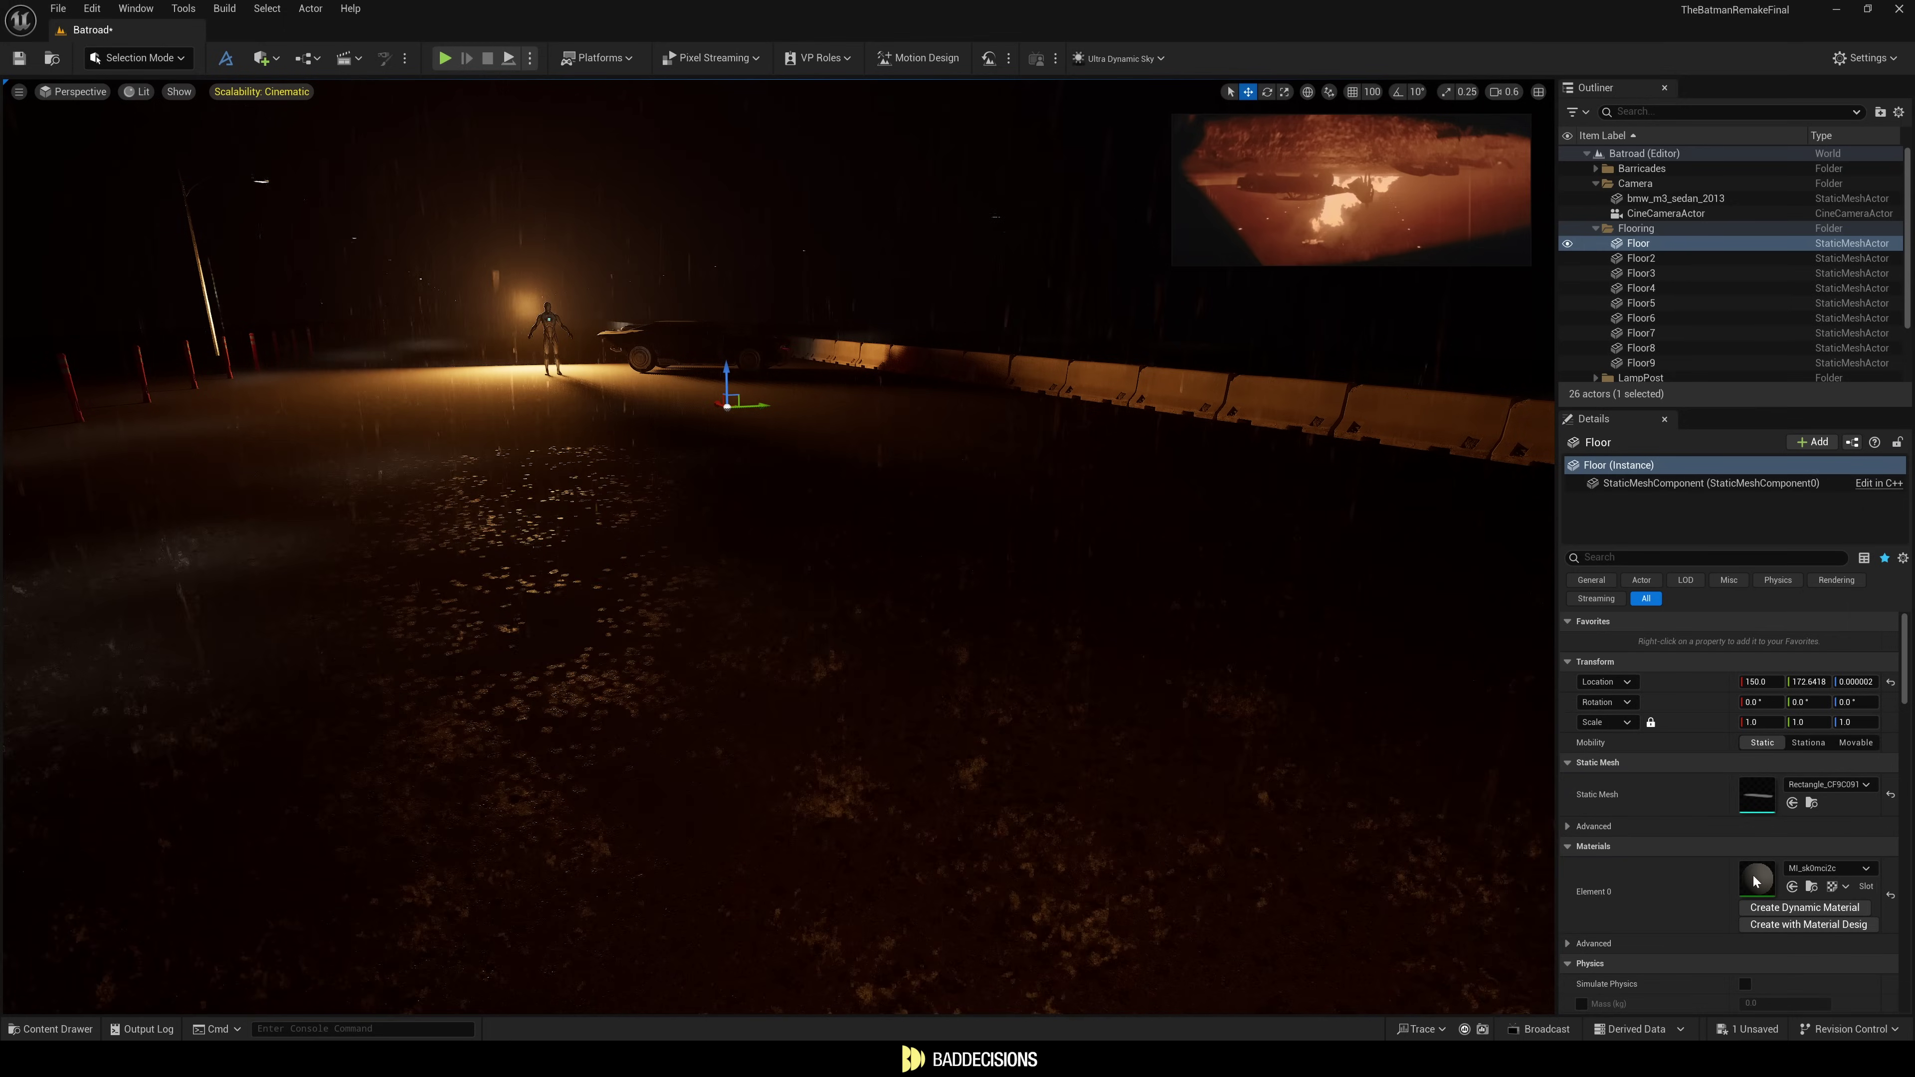
# Open the Floor's material instance MI_sk0mci2c and its parent material M_MS_Srf in a maximized editor.
pyautogui.click(1757, 881)
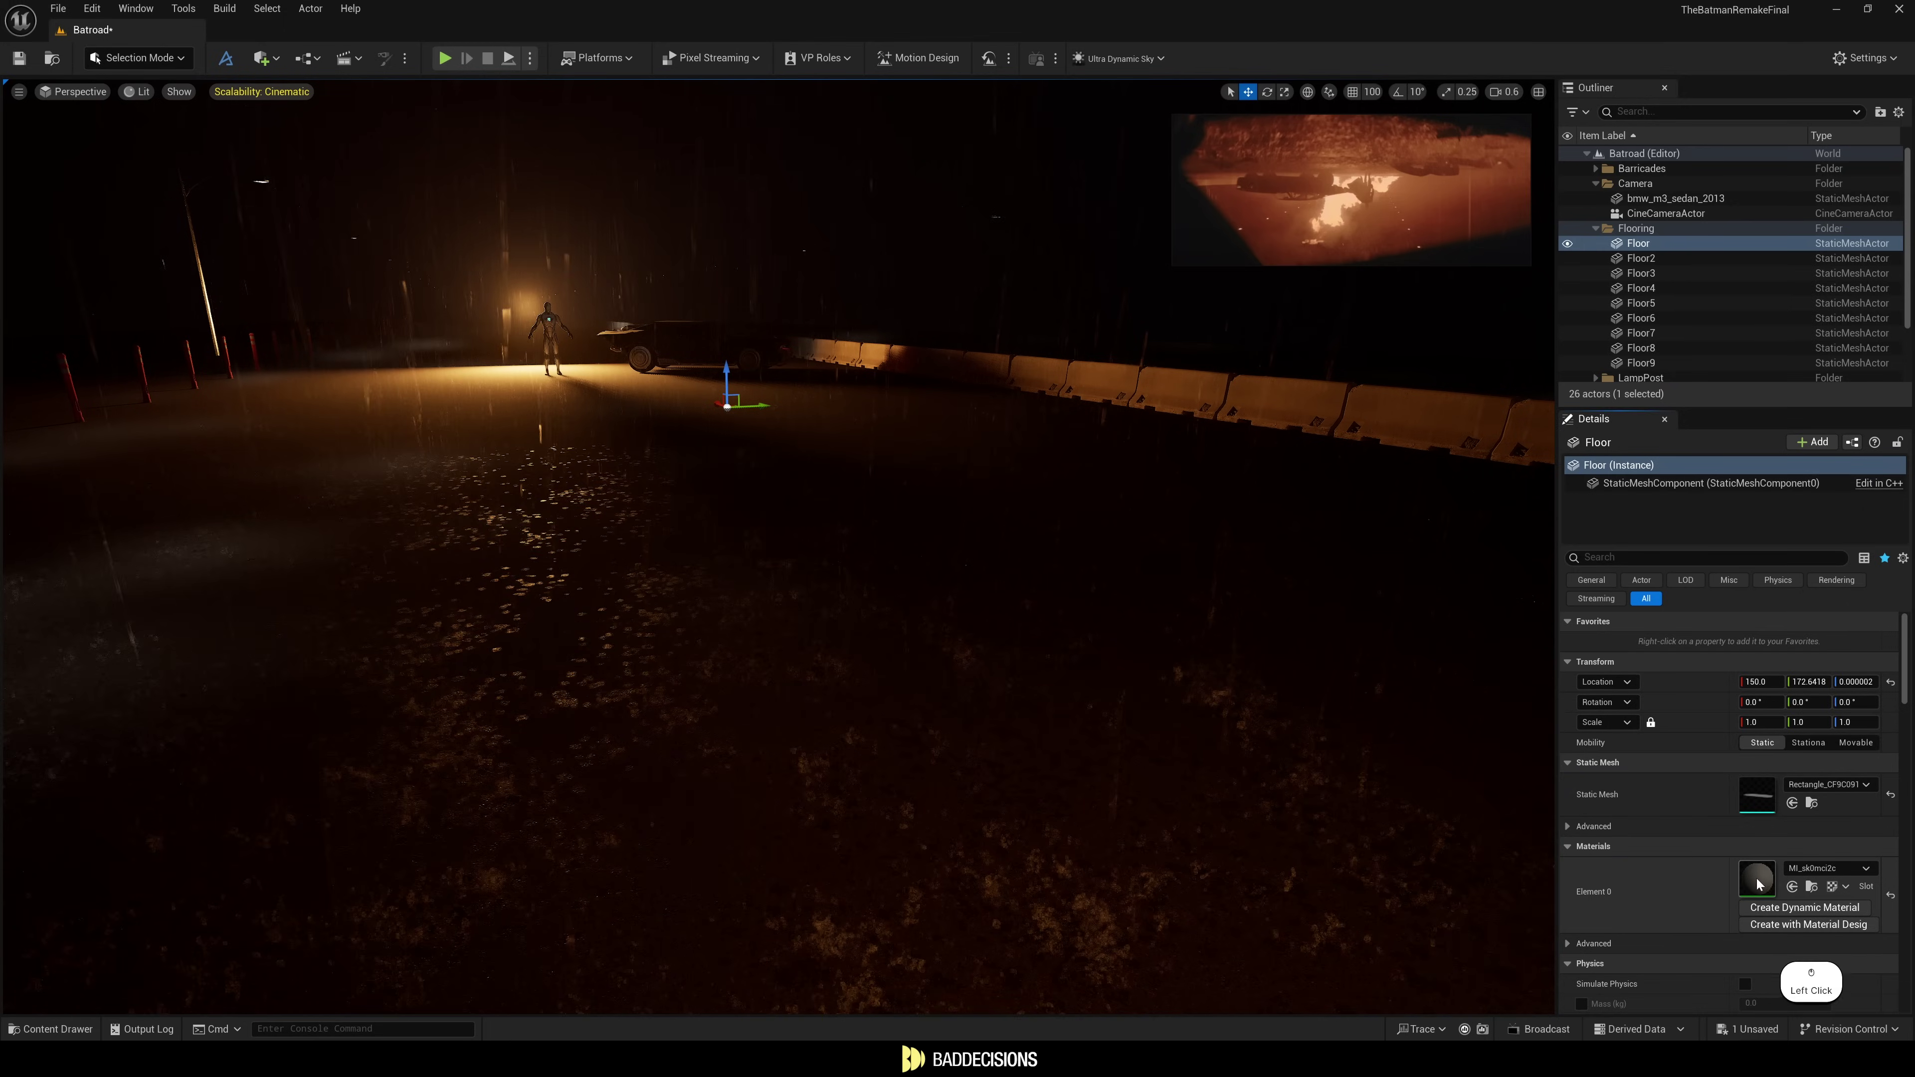
pyautogui.doubleClick(1756, 882)
pyautogui.moveTo(1069, 258); pyautogui.dragTo(408, 129)
pyautogui.doubleClick(769, 547)
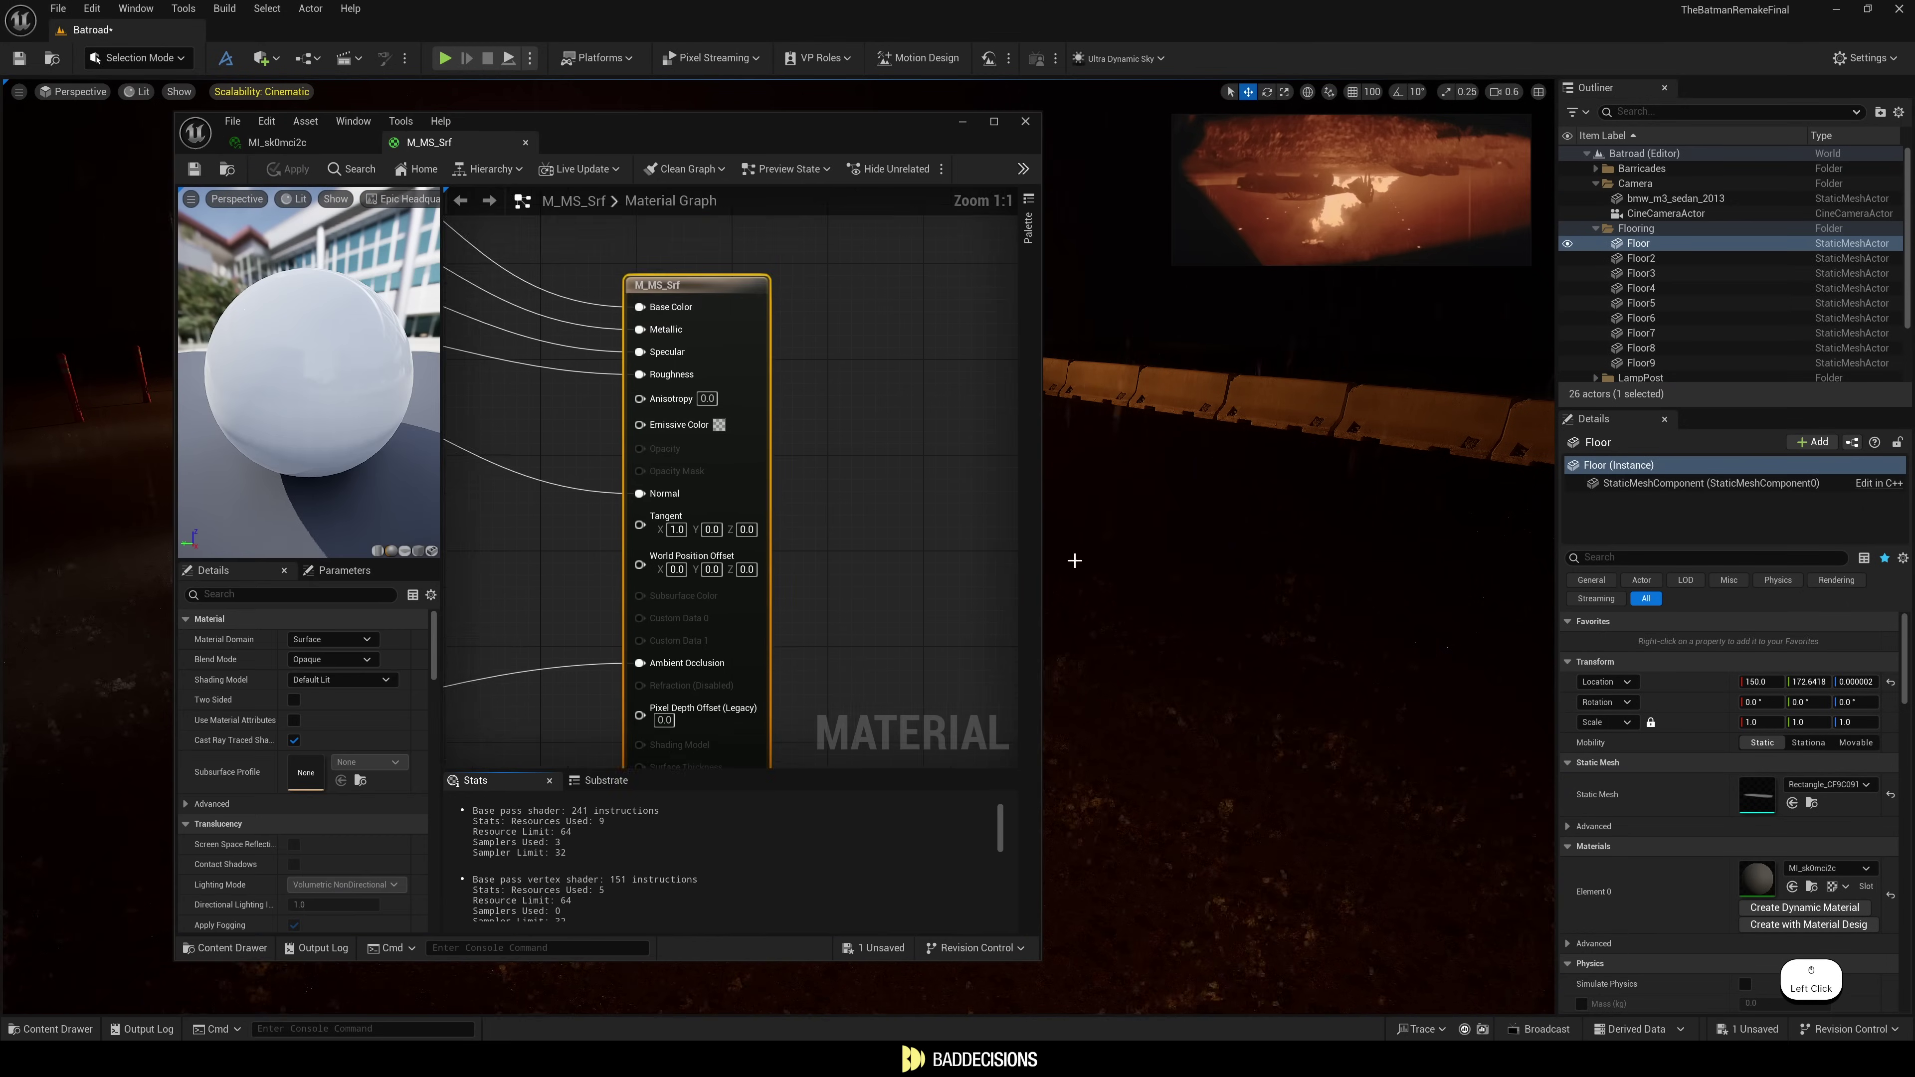
pyautogui.click(1001, 120)
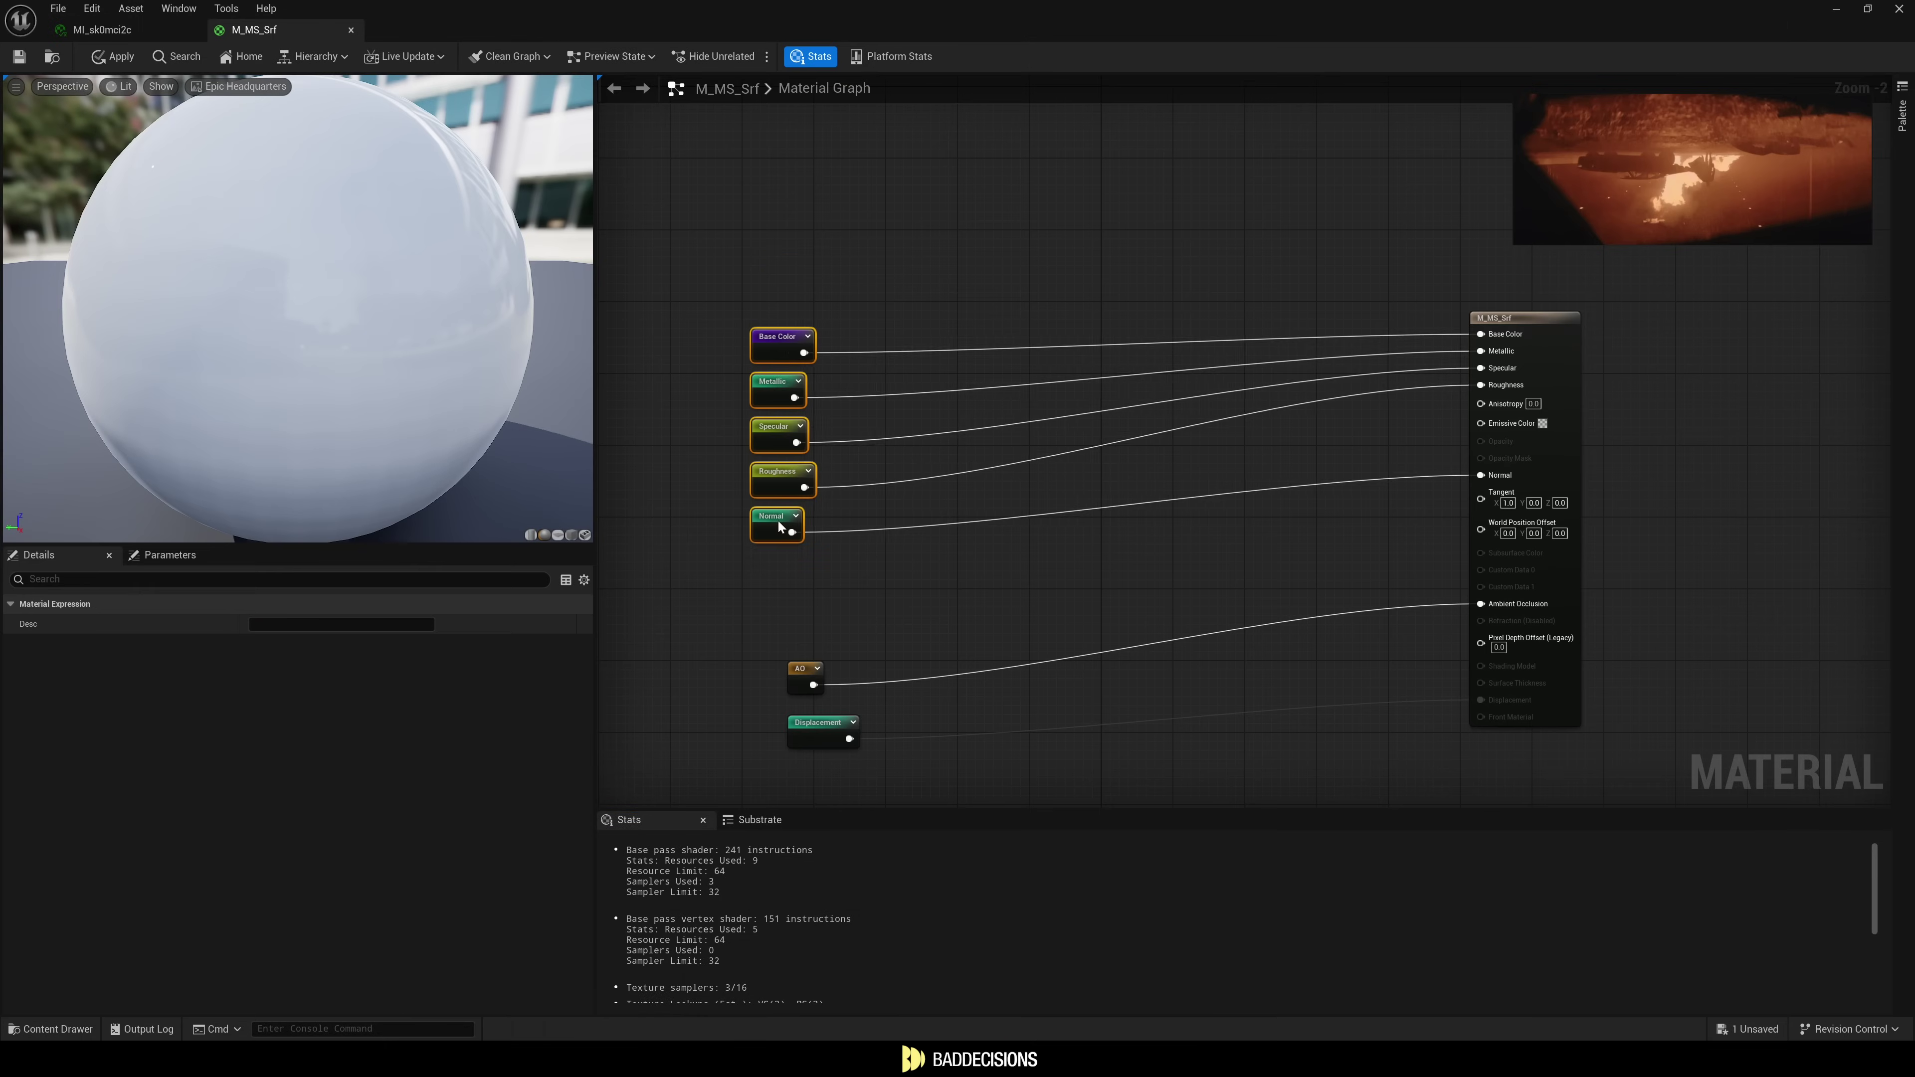
# Move the Base Color, Metallic, Specular, Roughness and Normal nodes higher in the M_MS_Srf material graph.
pyautogui.moveTo(776, 514); pyautogui.dragTo(781, 446)
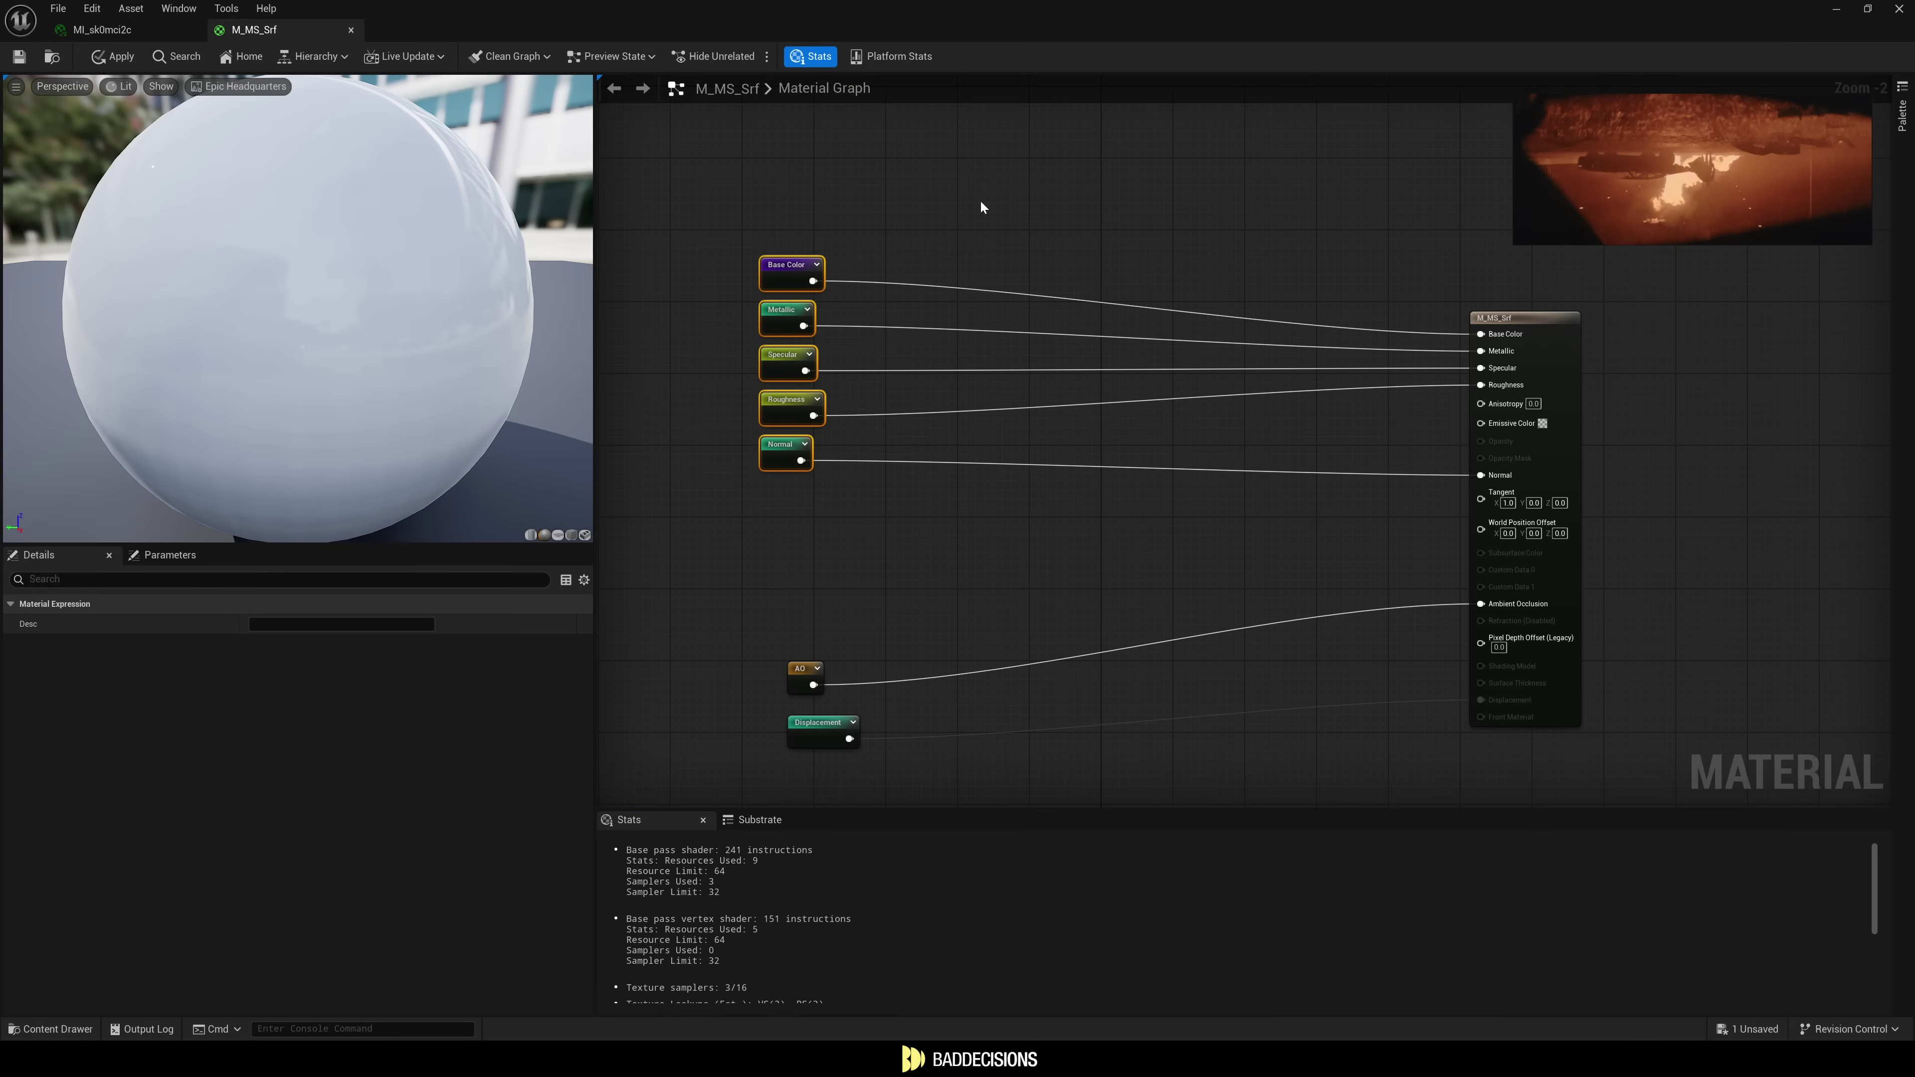
pyautogui.scroll(-3, 944, 200)
pyautogui.moveTo(953, 269); pyautogui.dragTo(1251, 387, button='right')
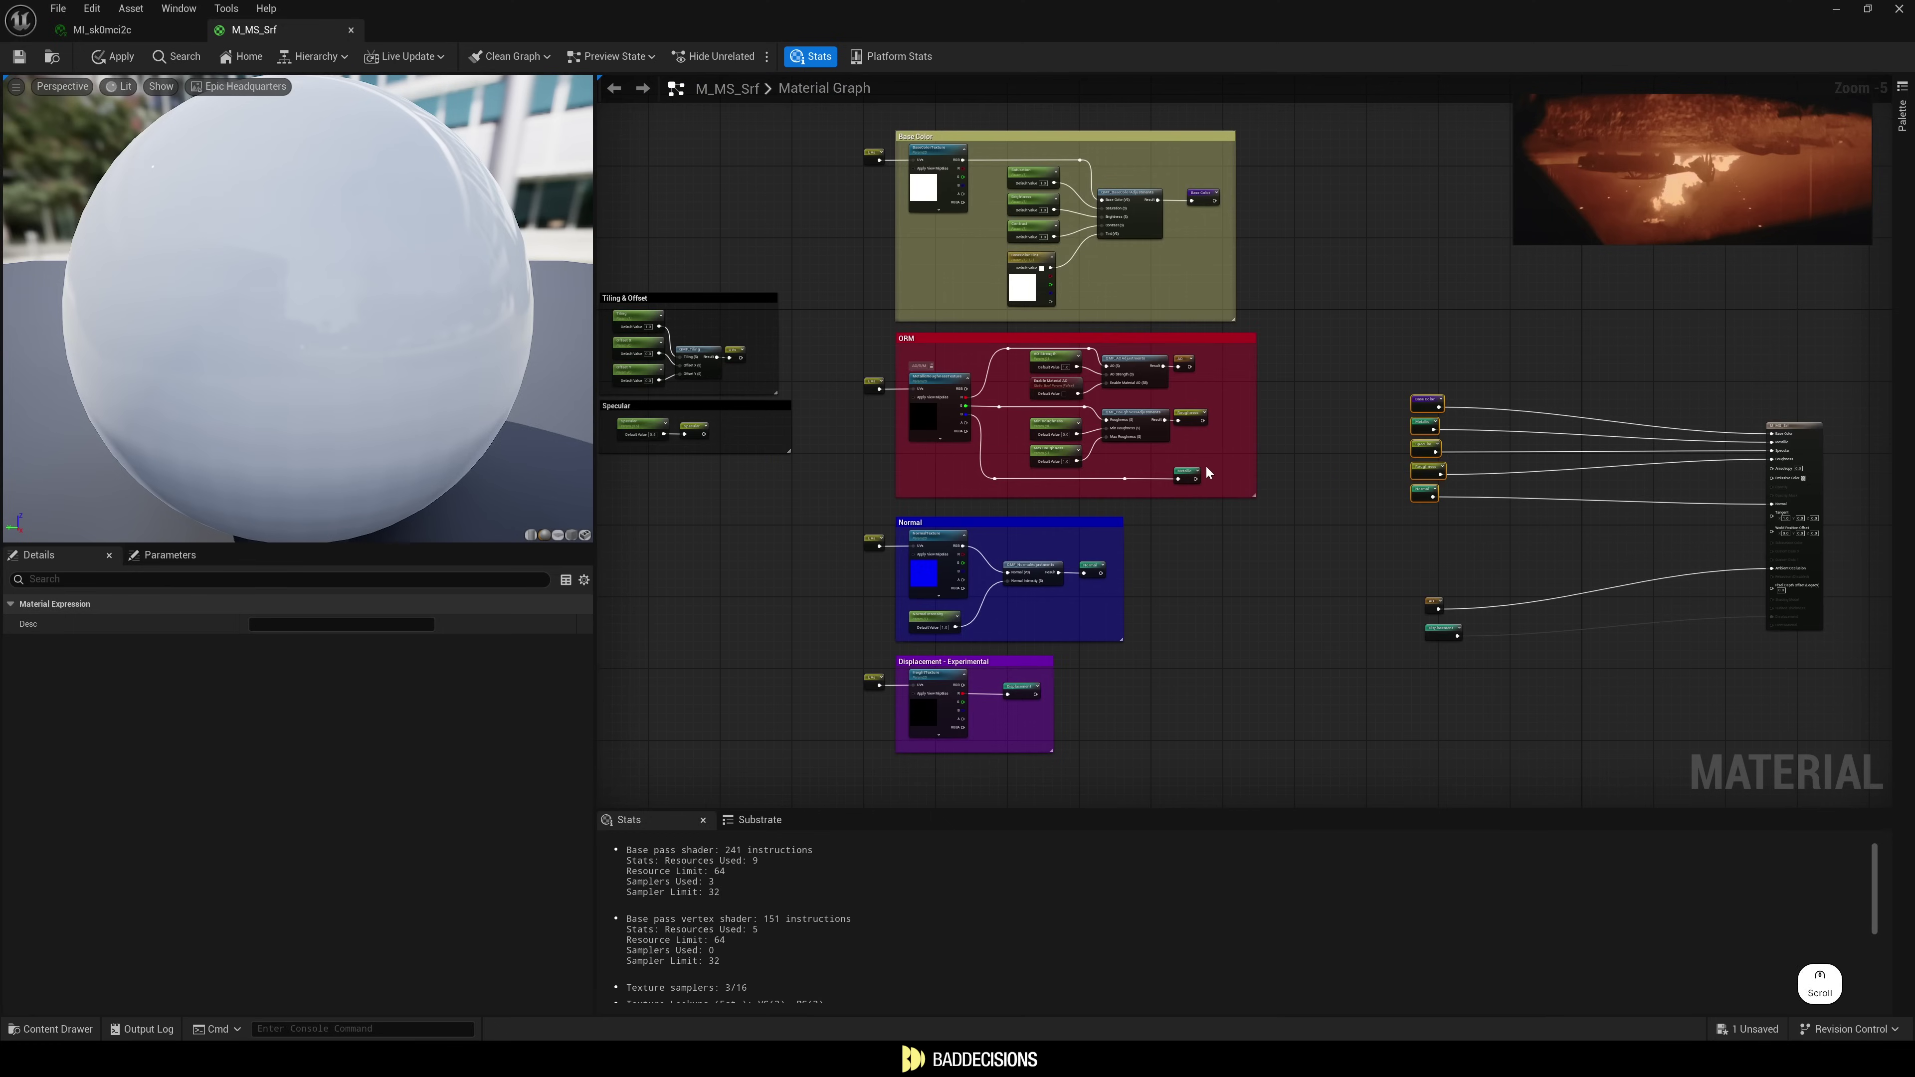
pyautogui.scroll(3, 817, 415)
pyautogui.moveTo(1119, 338); pyautogui.dragTo(1037, 203, button='right')
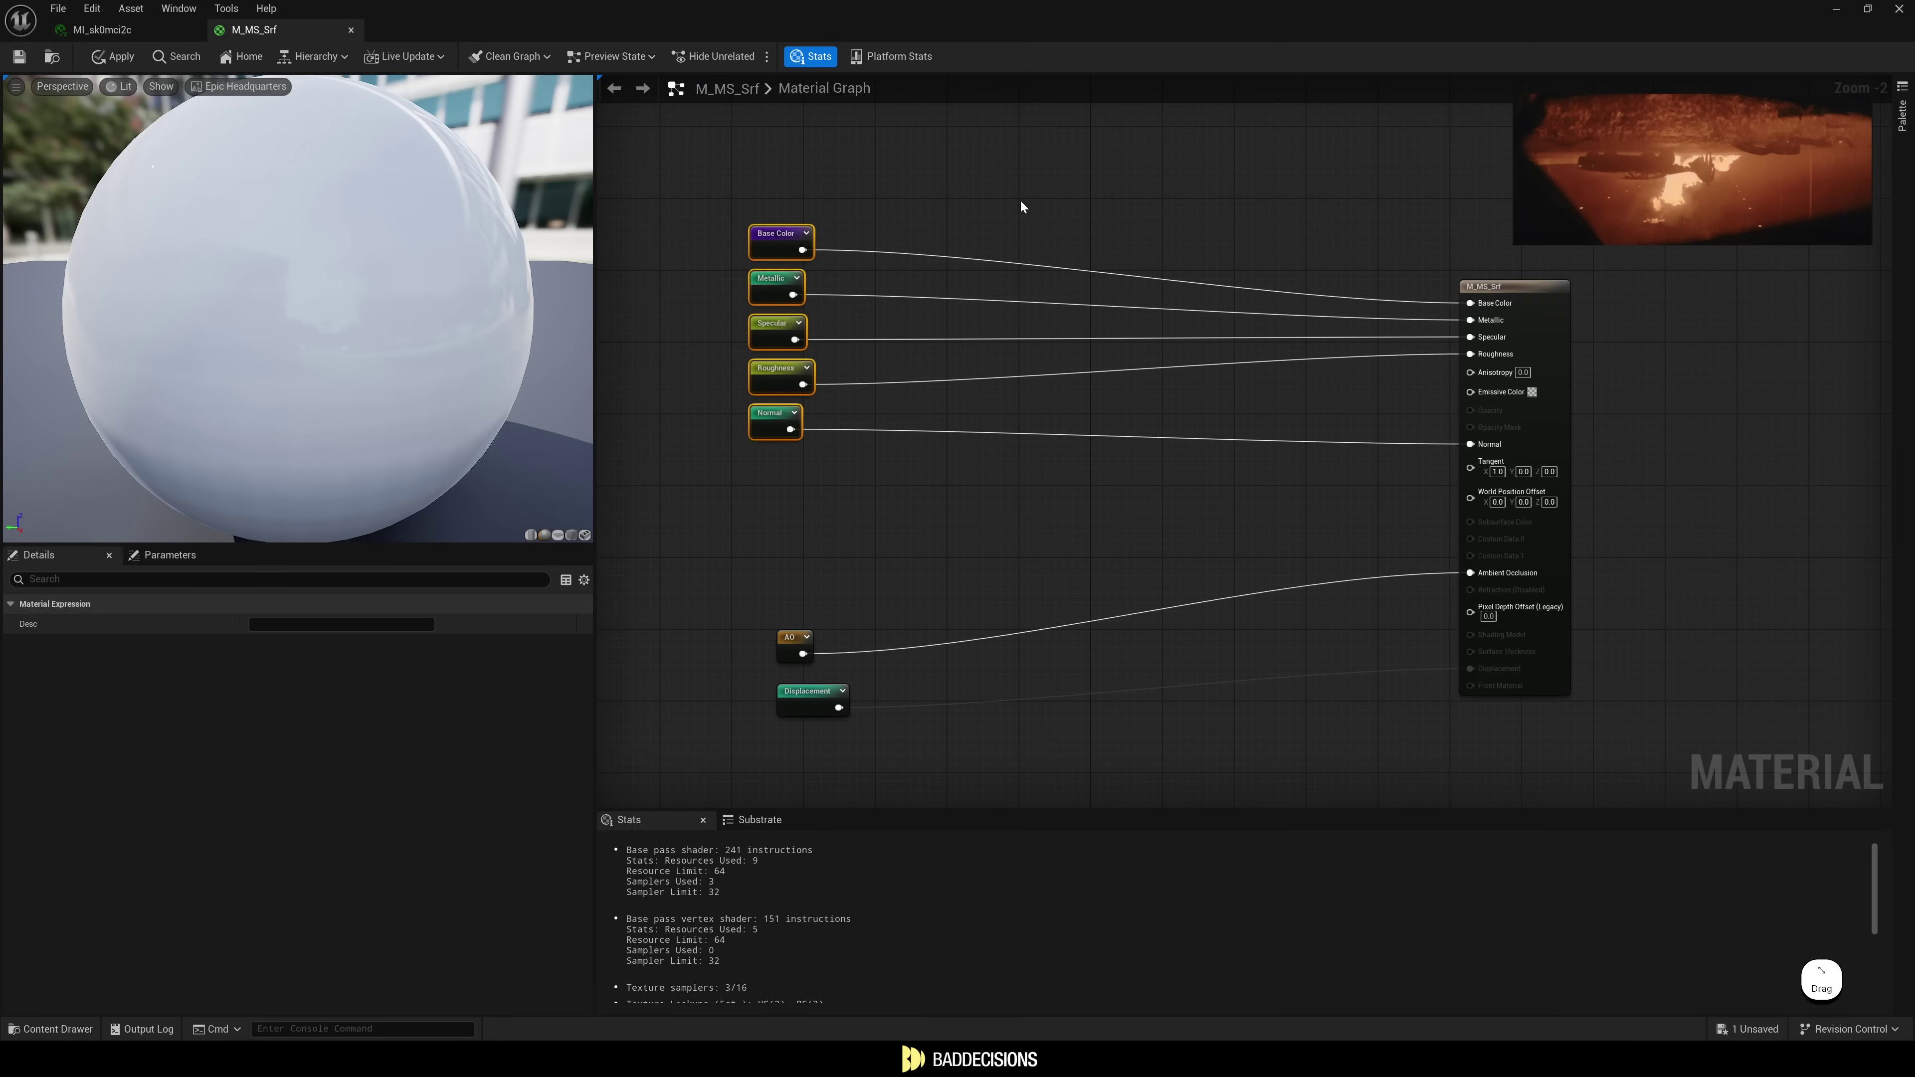
# Add a Wet_Weather_Effects function node between the named inputs and the M_MS_Srf output node.
pyautogui.rightClick(1020, 200)
pyautogui.write('wet')
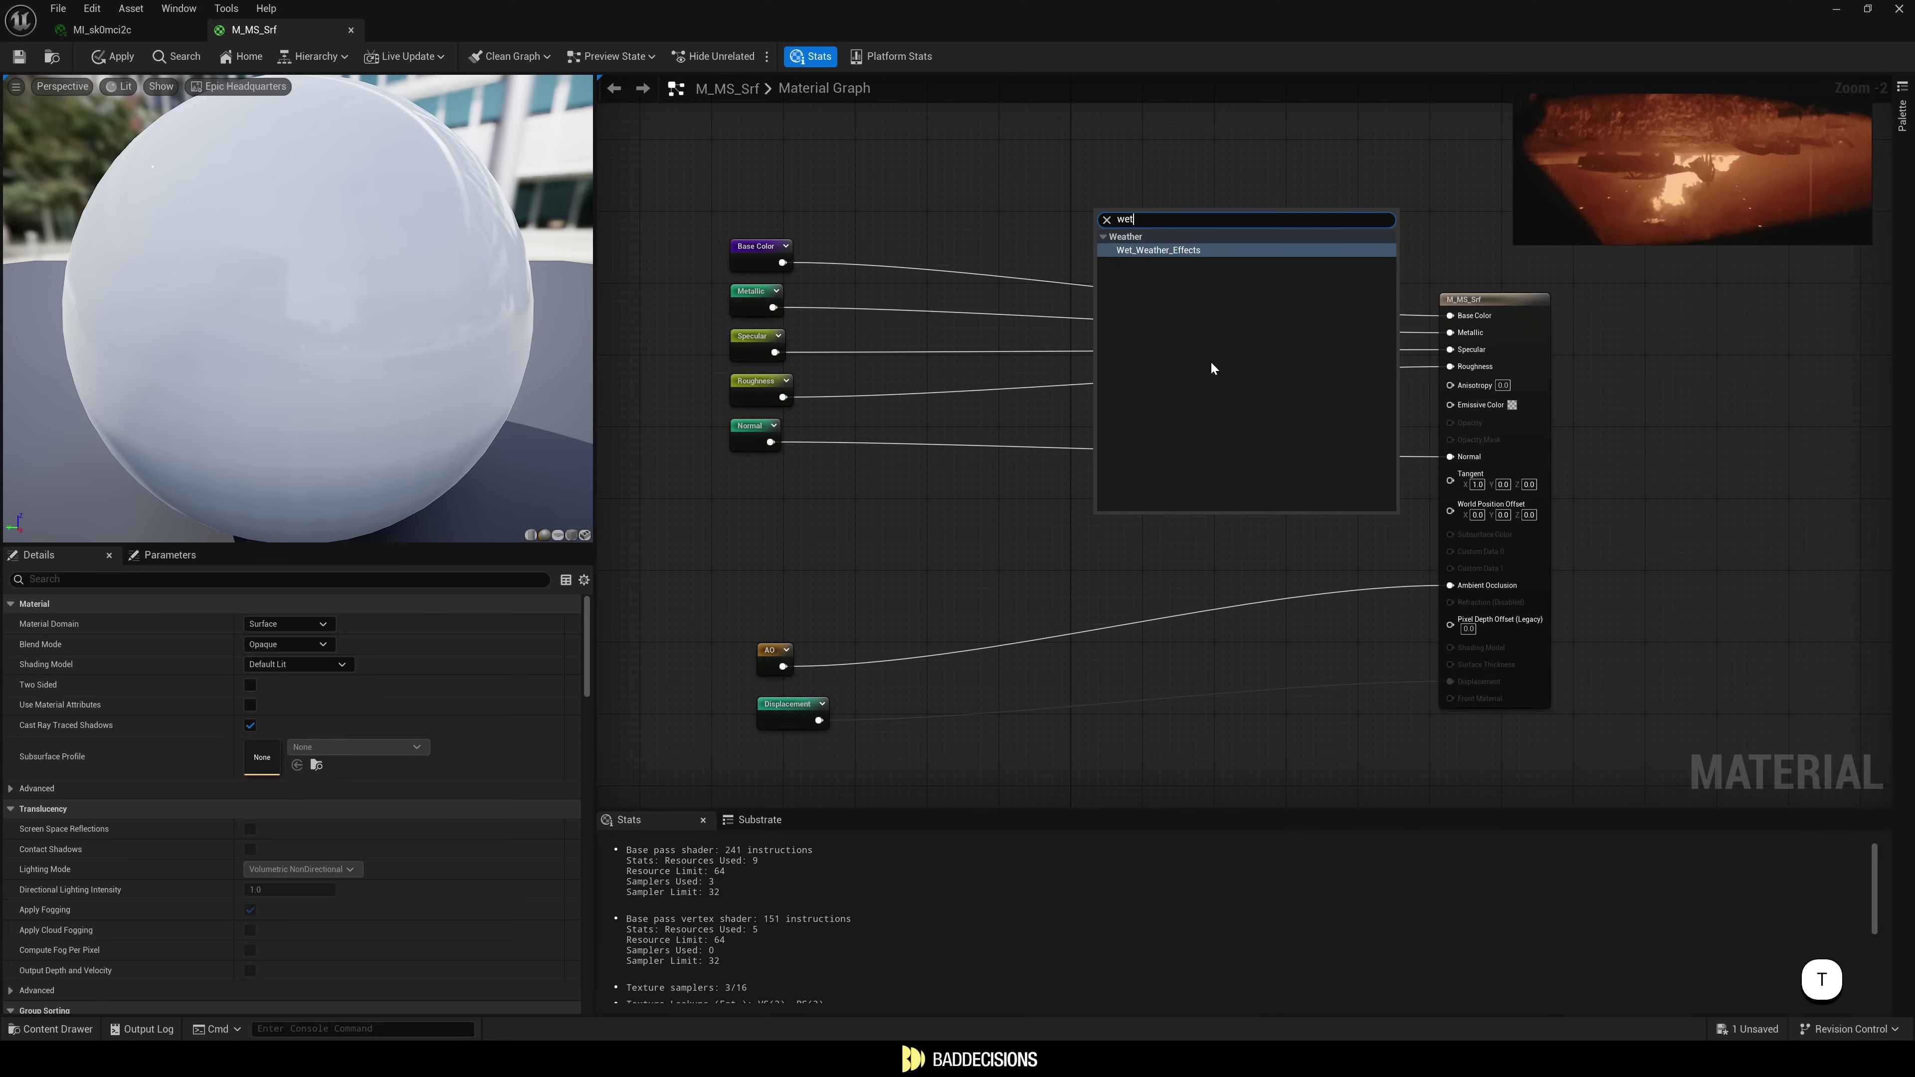
pyautogui.press('Return')
pyautogui.moveTo(1238, 219); pyautogui.dragTo(1123, 247)
# Route Base Color, Roughness and Normal through Wet_Weather_Effects into the material output and apply the material.
pyautogui.moveTo(991, 267); pyautogui.dragTo(992, 264)
pyautogui.moveTo(1204, 262); pyautogui.dragTo(1162, 254)
pyautogui.moveTo(782, 397); pyautogui.dragTo(952, 297)
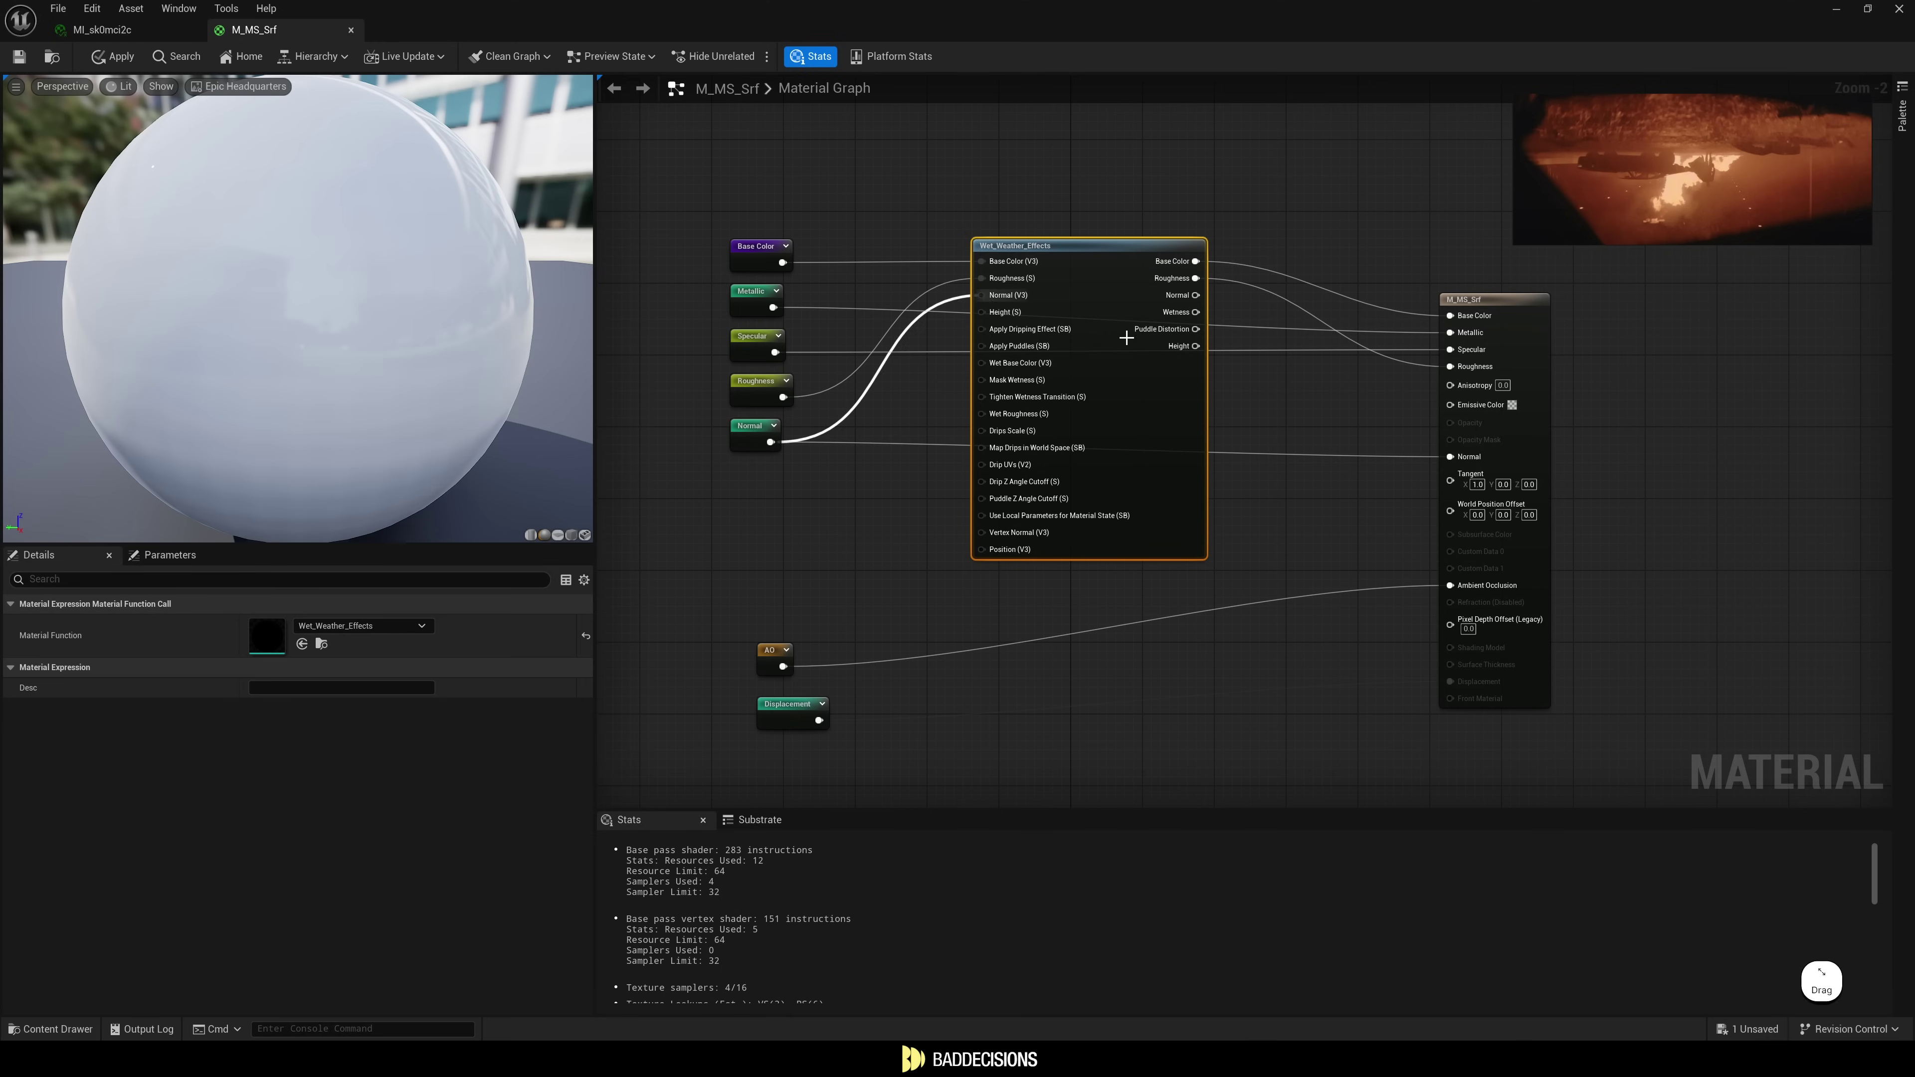
pyautogui.moveTo(1108, 258); pyautogui.dragTo(1134, 291)
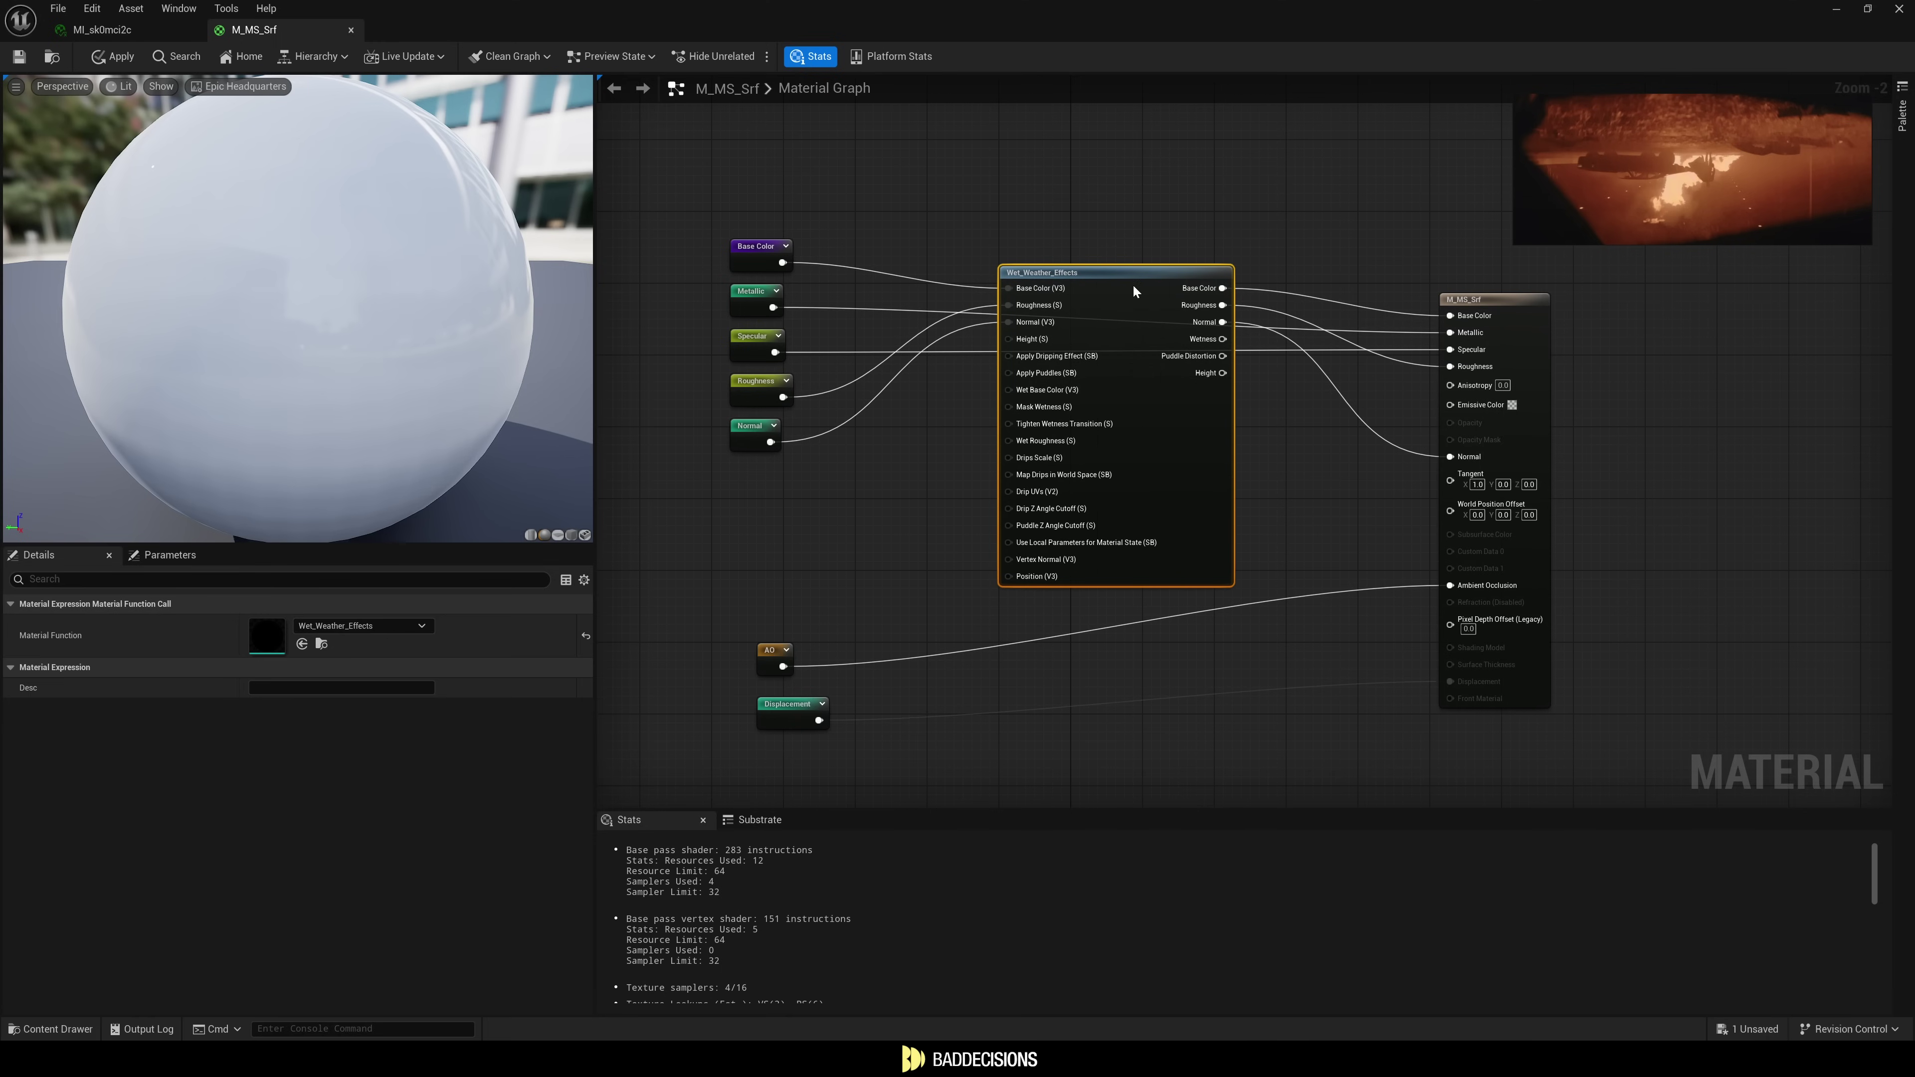
pyautogui.click(116, 59)
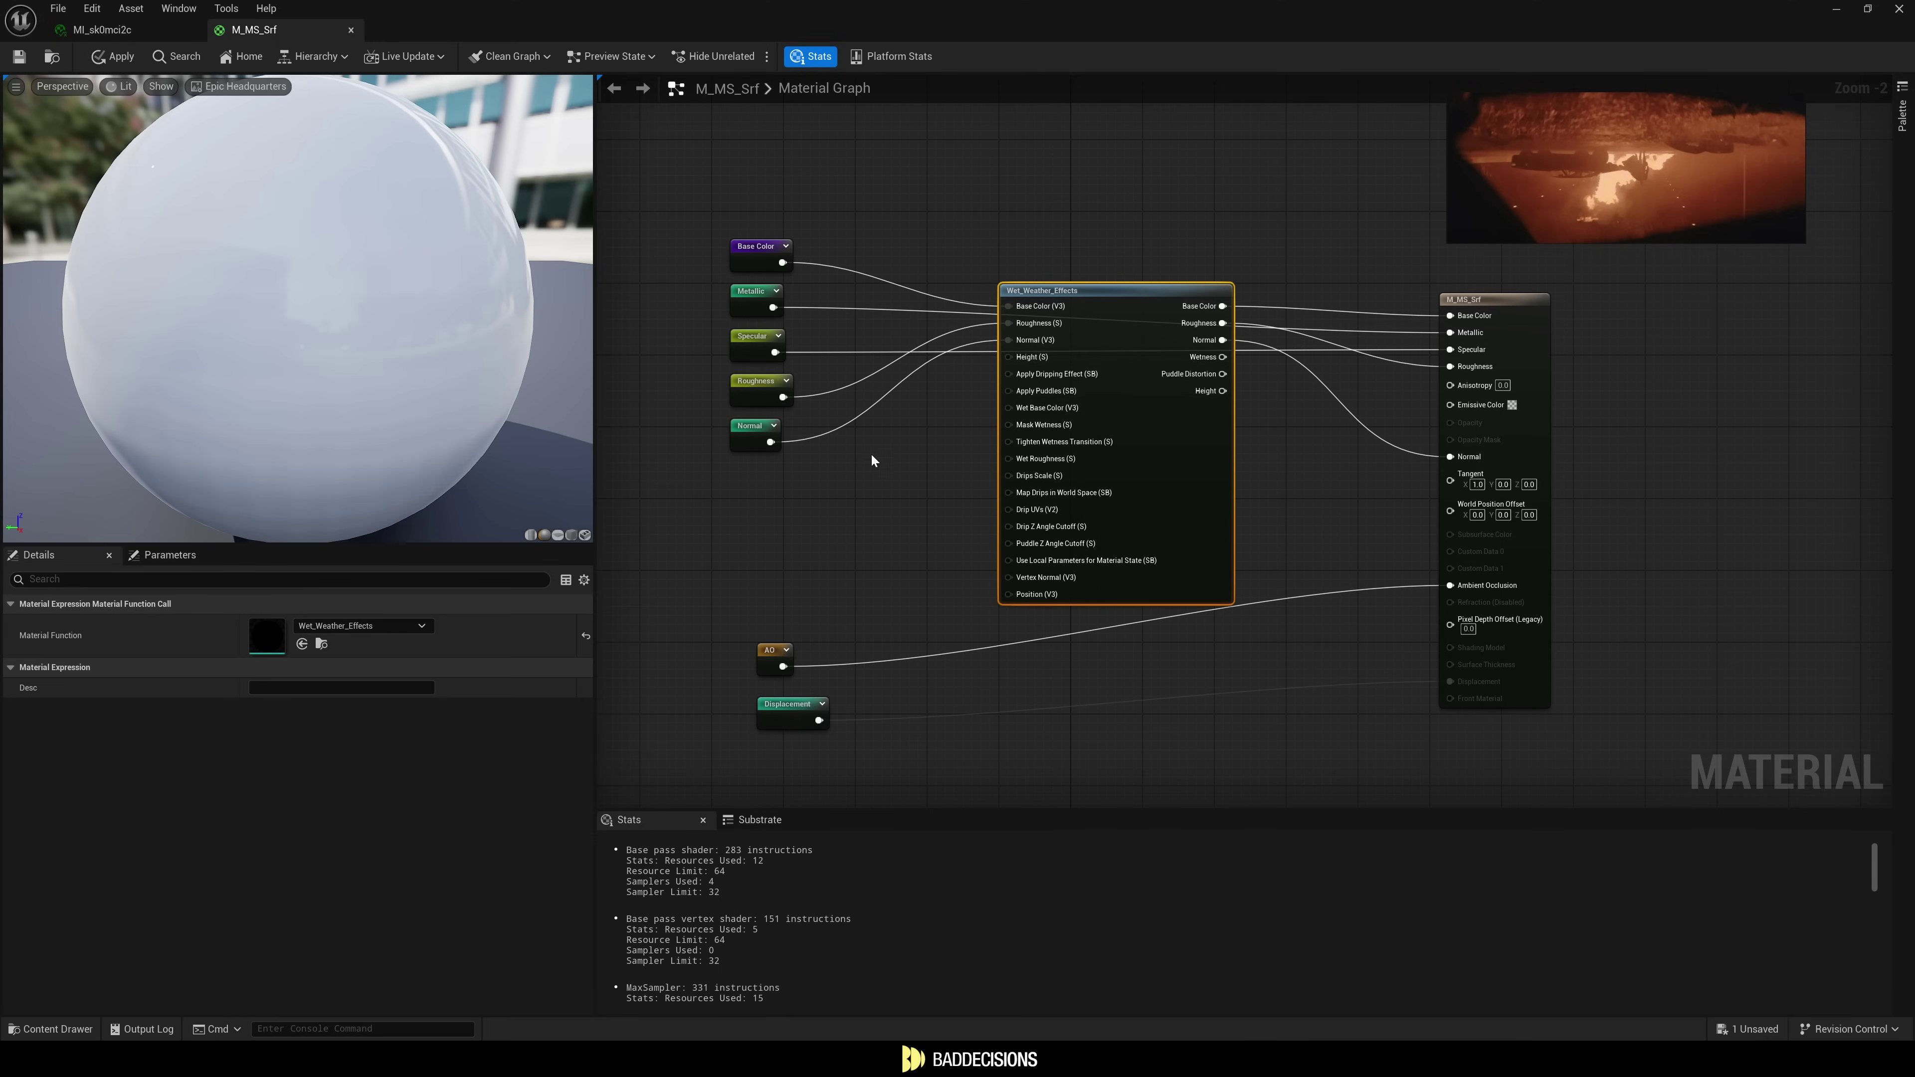
# Add two true StaticBool nodes and connect them to Apply Dripping Effect and Apply Puddles on Wet_Weather_Effects.
pyautogui.rightClick(830, 475)
pyautogui.write('static')
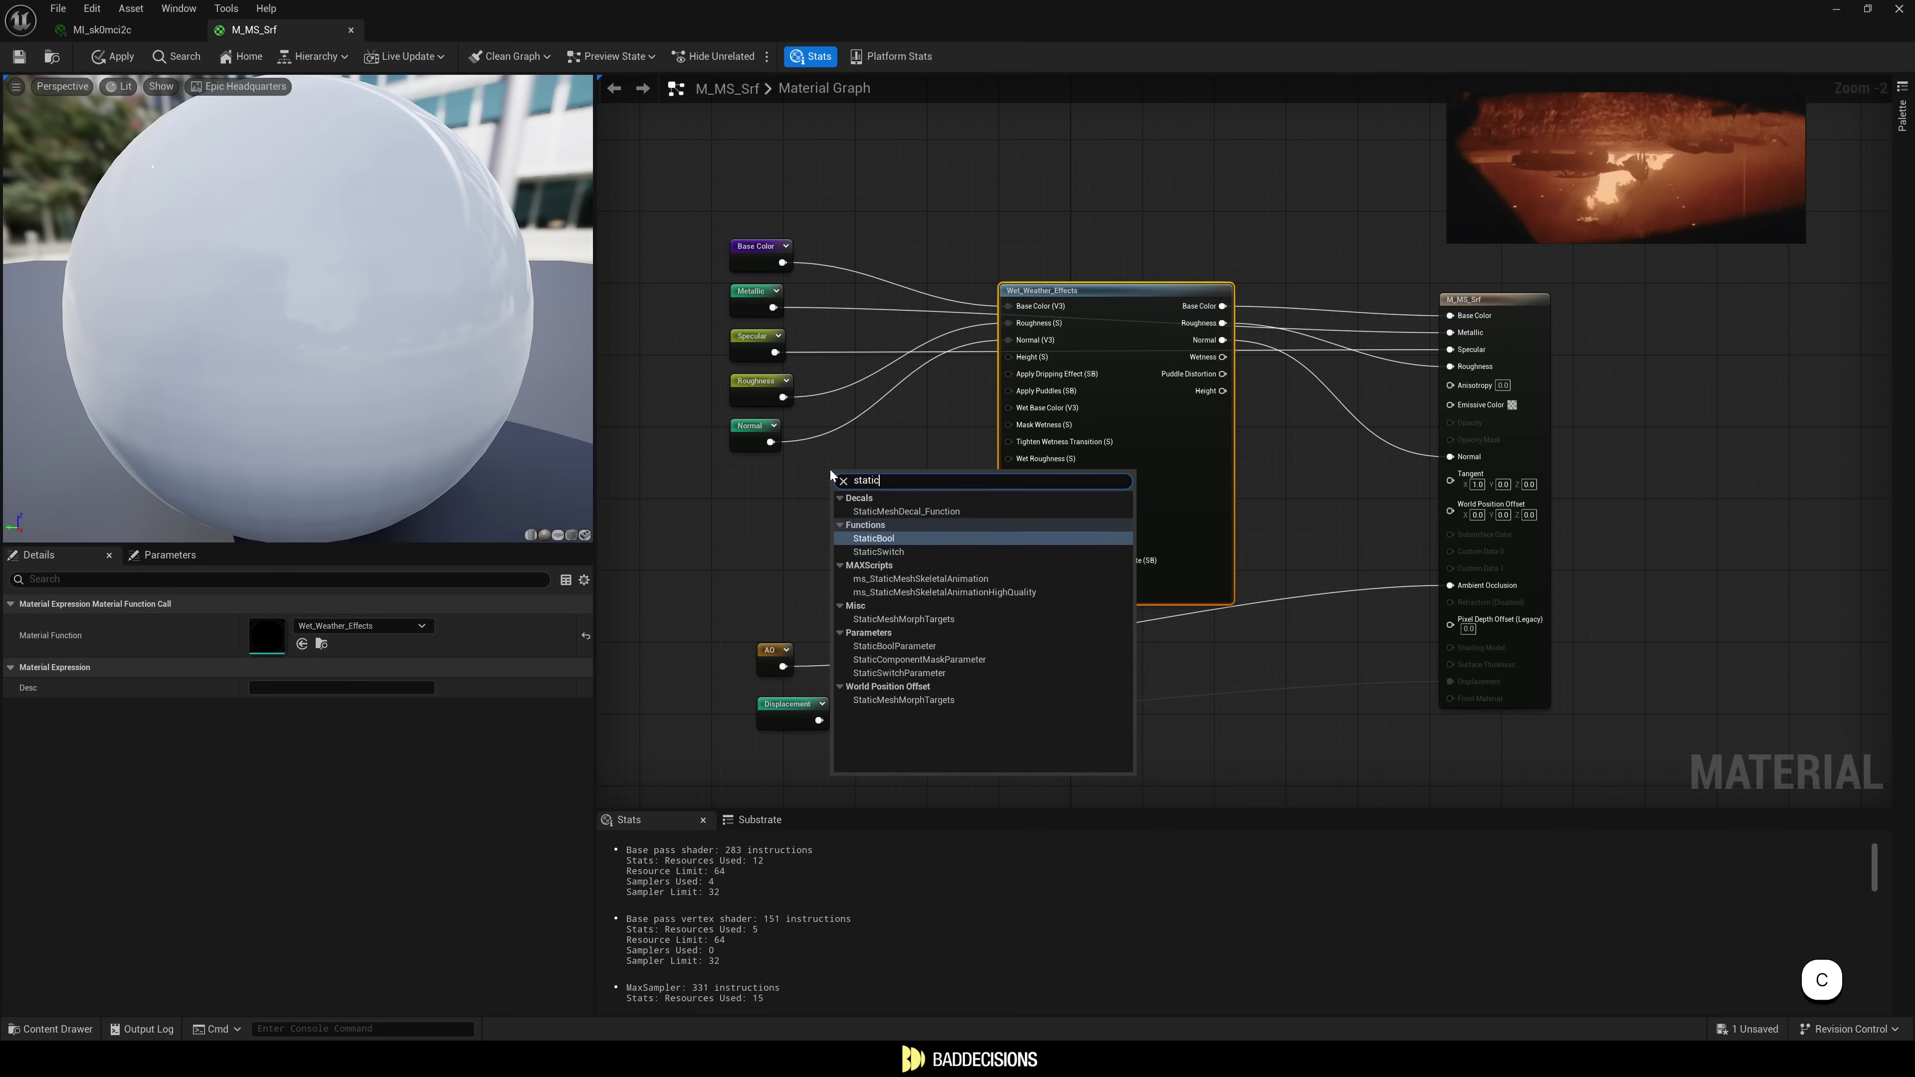
pyautogui.press('Return')
pyautogui.moveTo(904, 502); pyautogui.dragTo(1008, 375)
pyautogui.hotkey('ctrl', 'd')
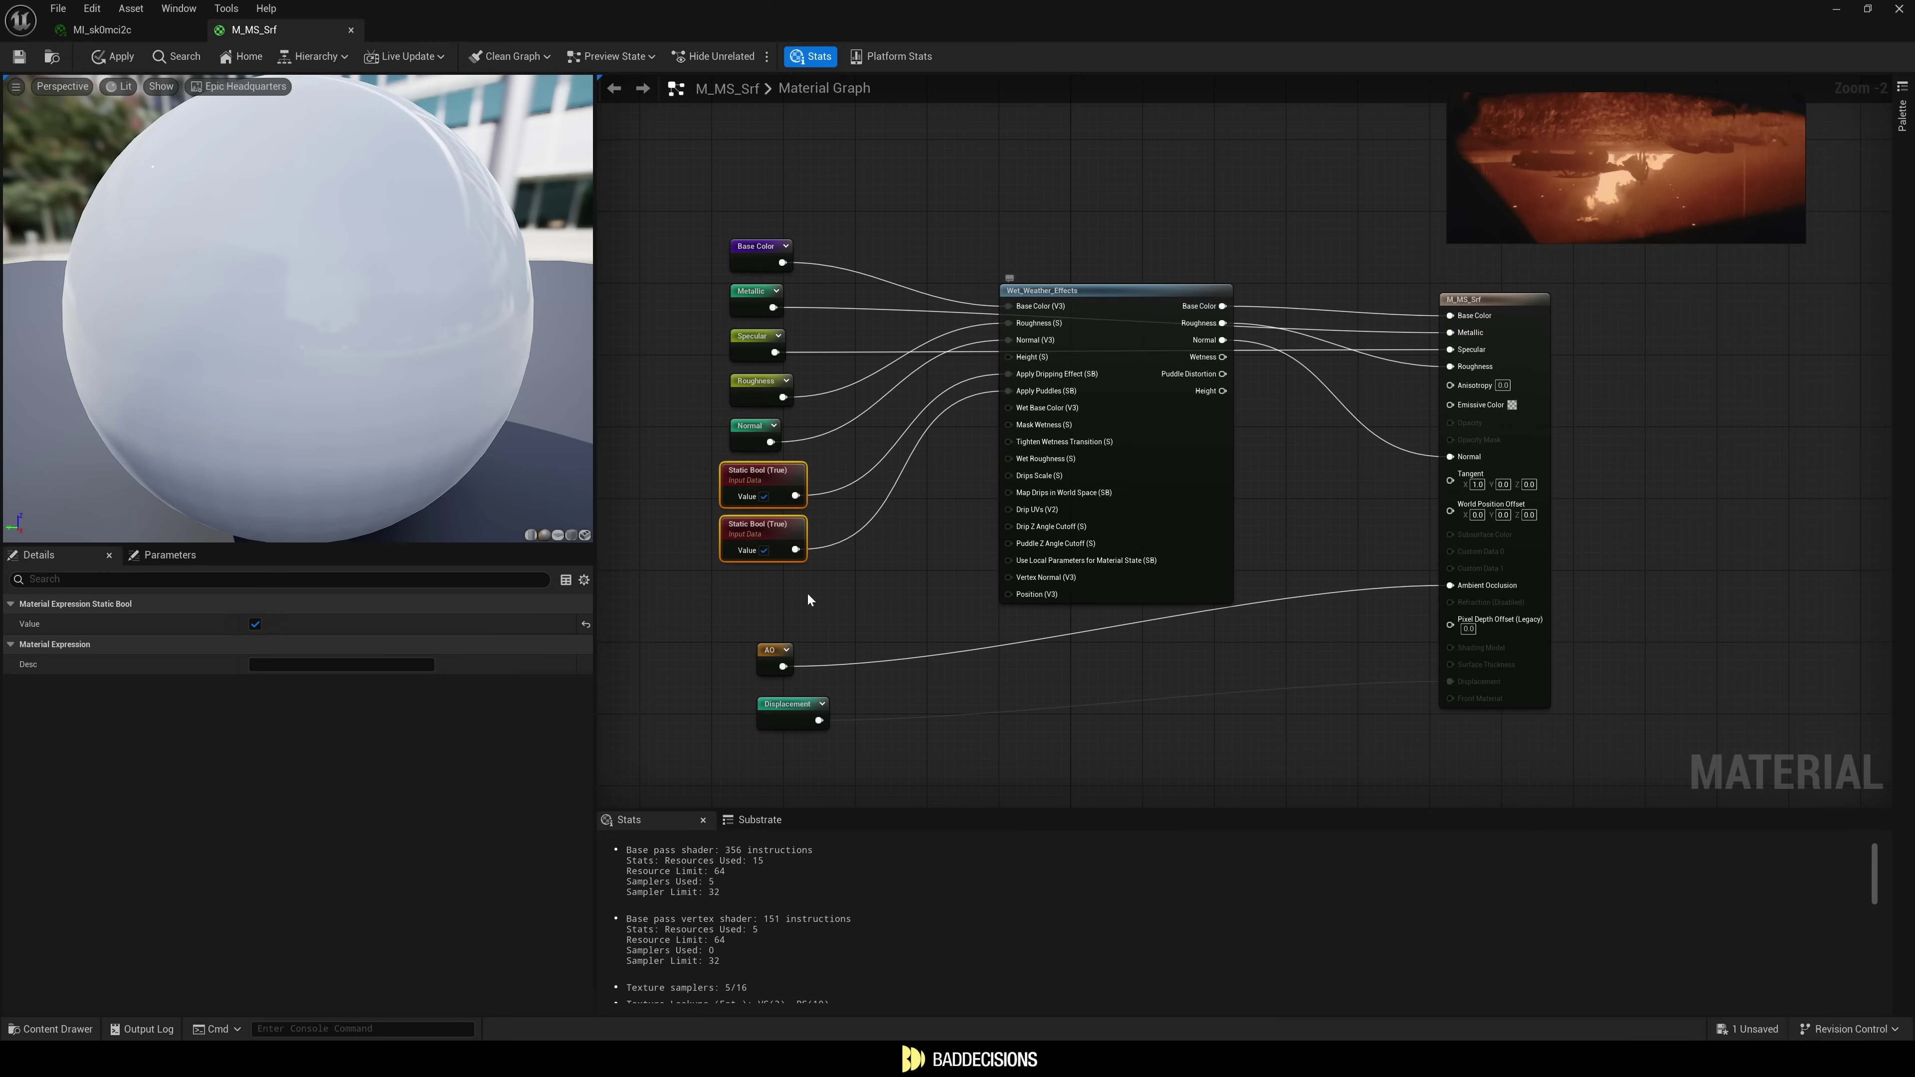
# Add a scalar parameter with a default value of 1 below the two static bool nodes in the M_MS_Srf graph.
pyautogui.click(779, 586)
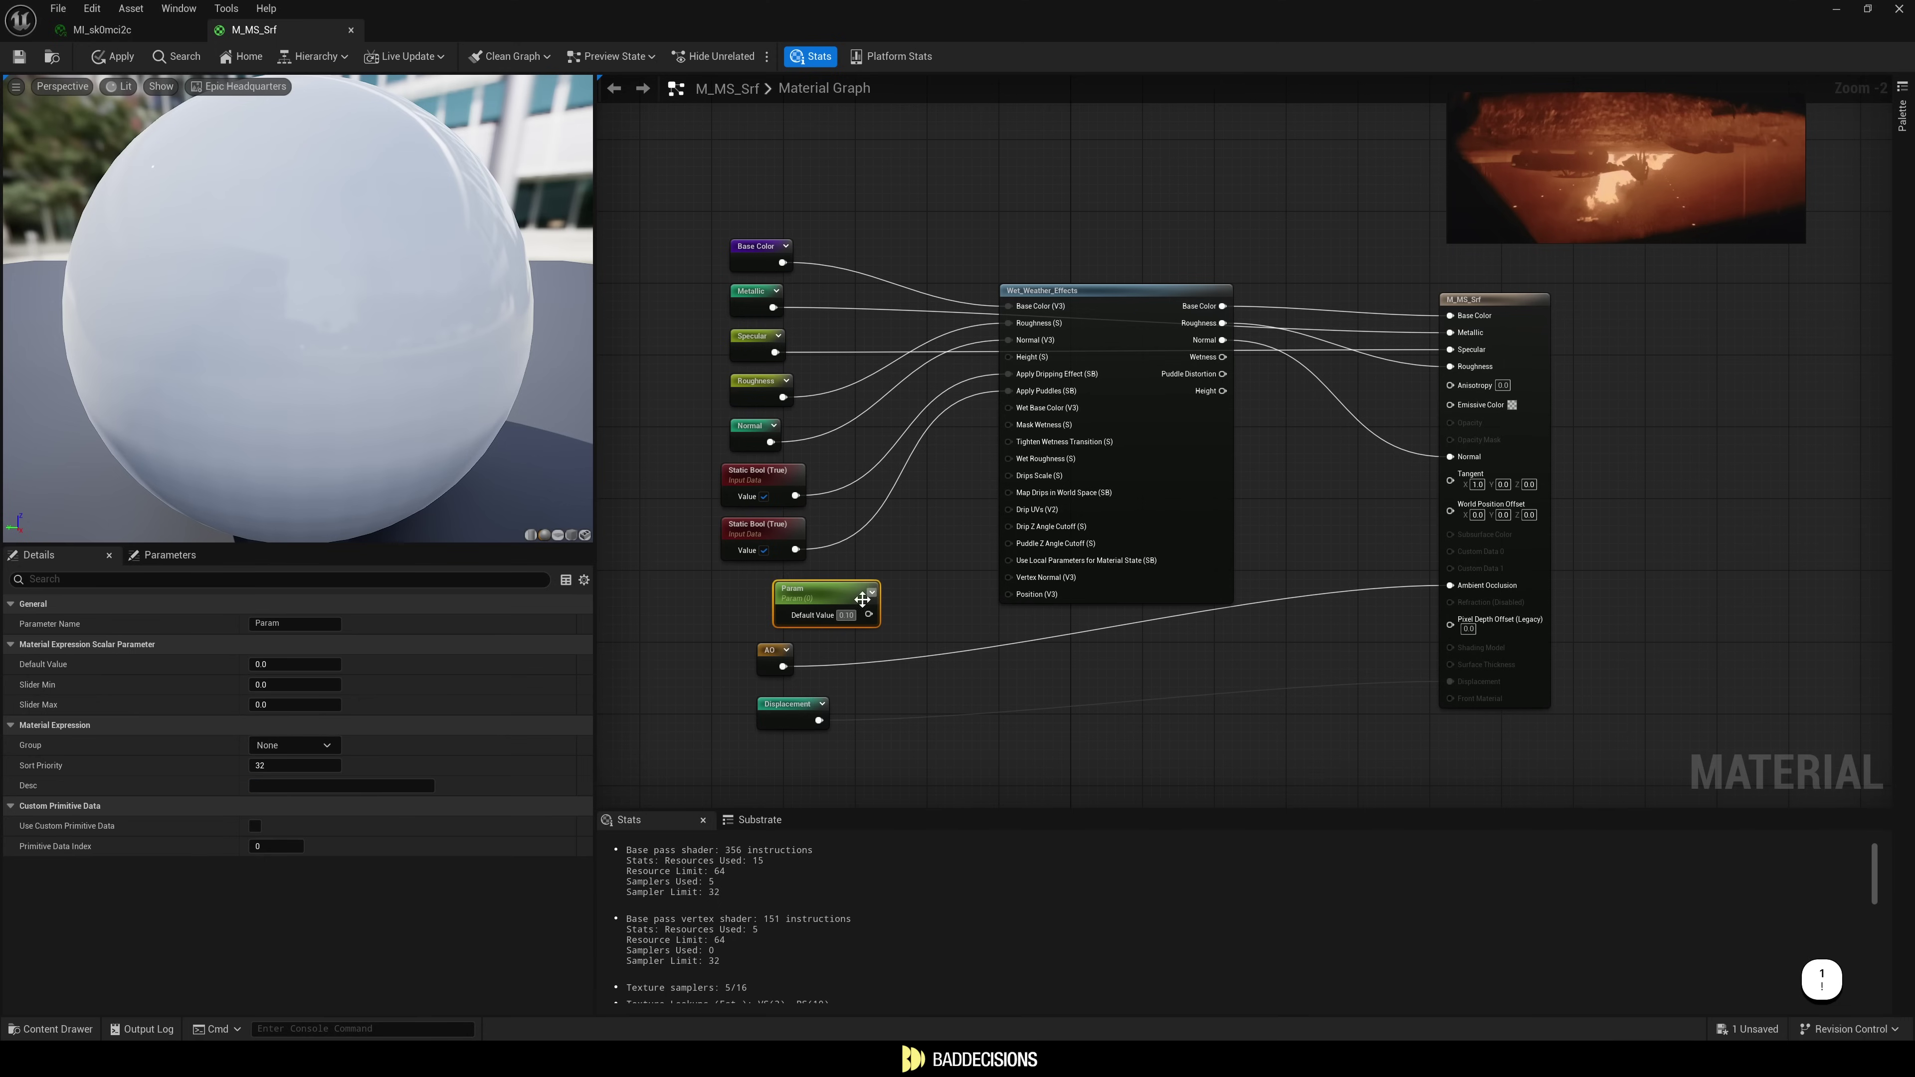
pyautogui.write('1')
pyautogui.press('Return')
pyautogui.moveTo(874, 620); pyautogui.dragTo(828, 618)
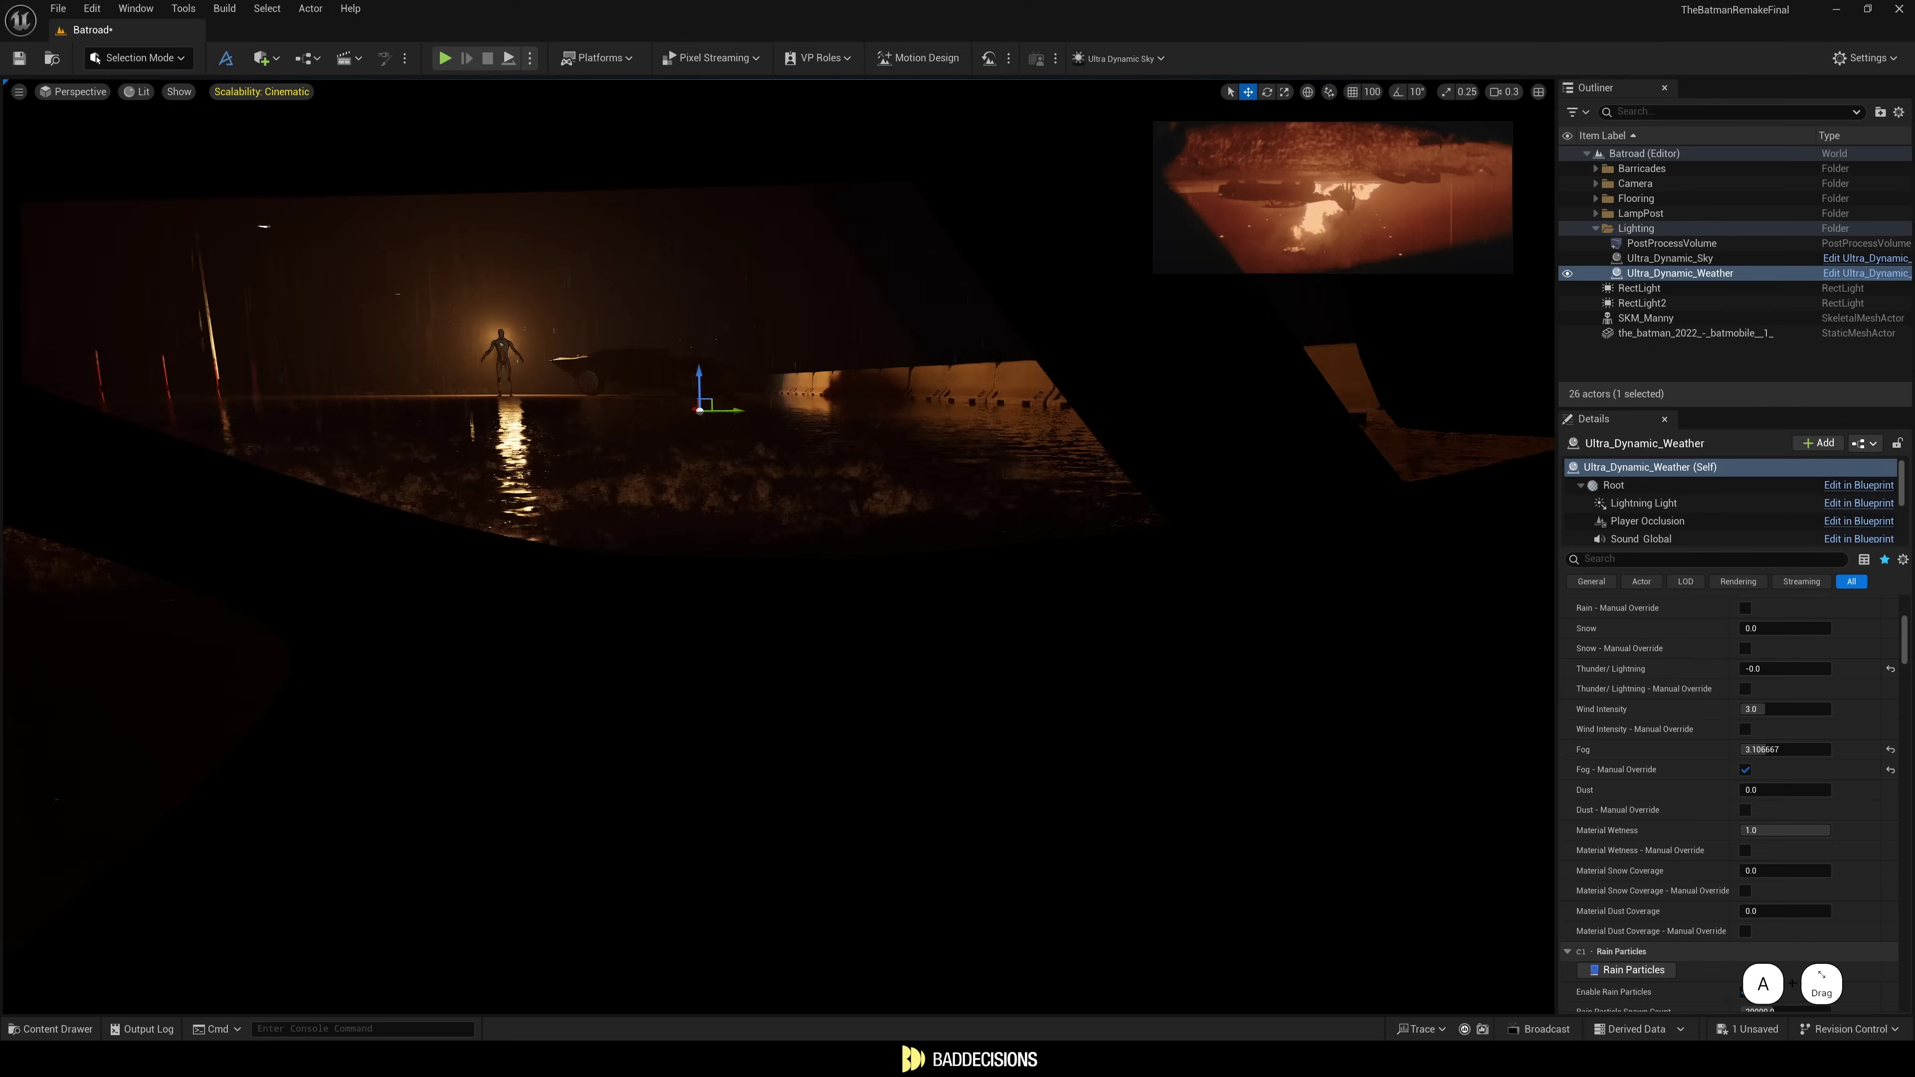
# Check the wet road and overturned car in the level and adjust Material Wetness on Ultra_Dynamic_Weather.
pyautogui.press('a')
pyautogui.press('w')
pyautogui.press('e')
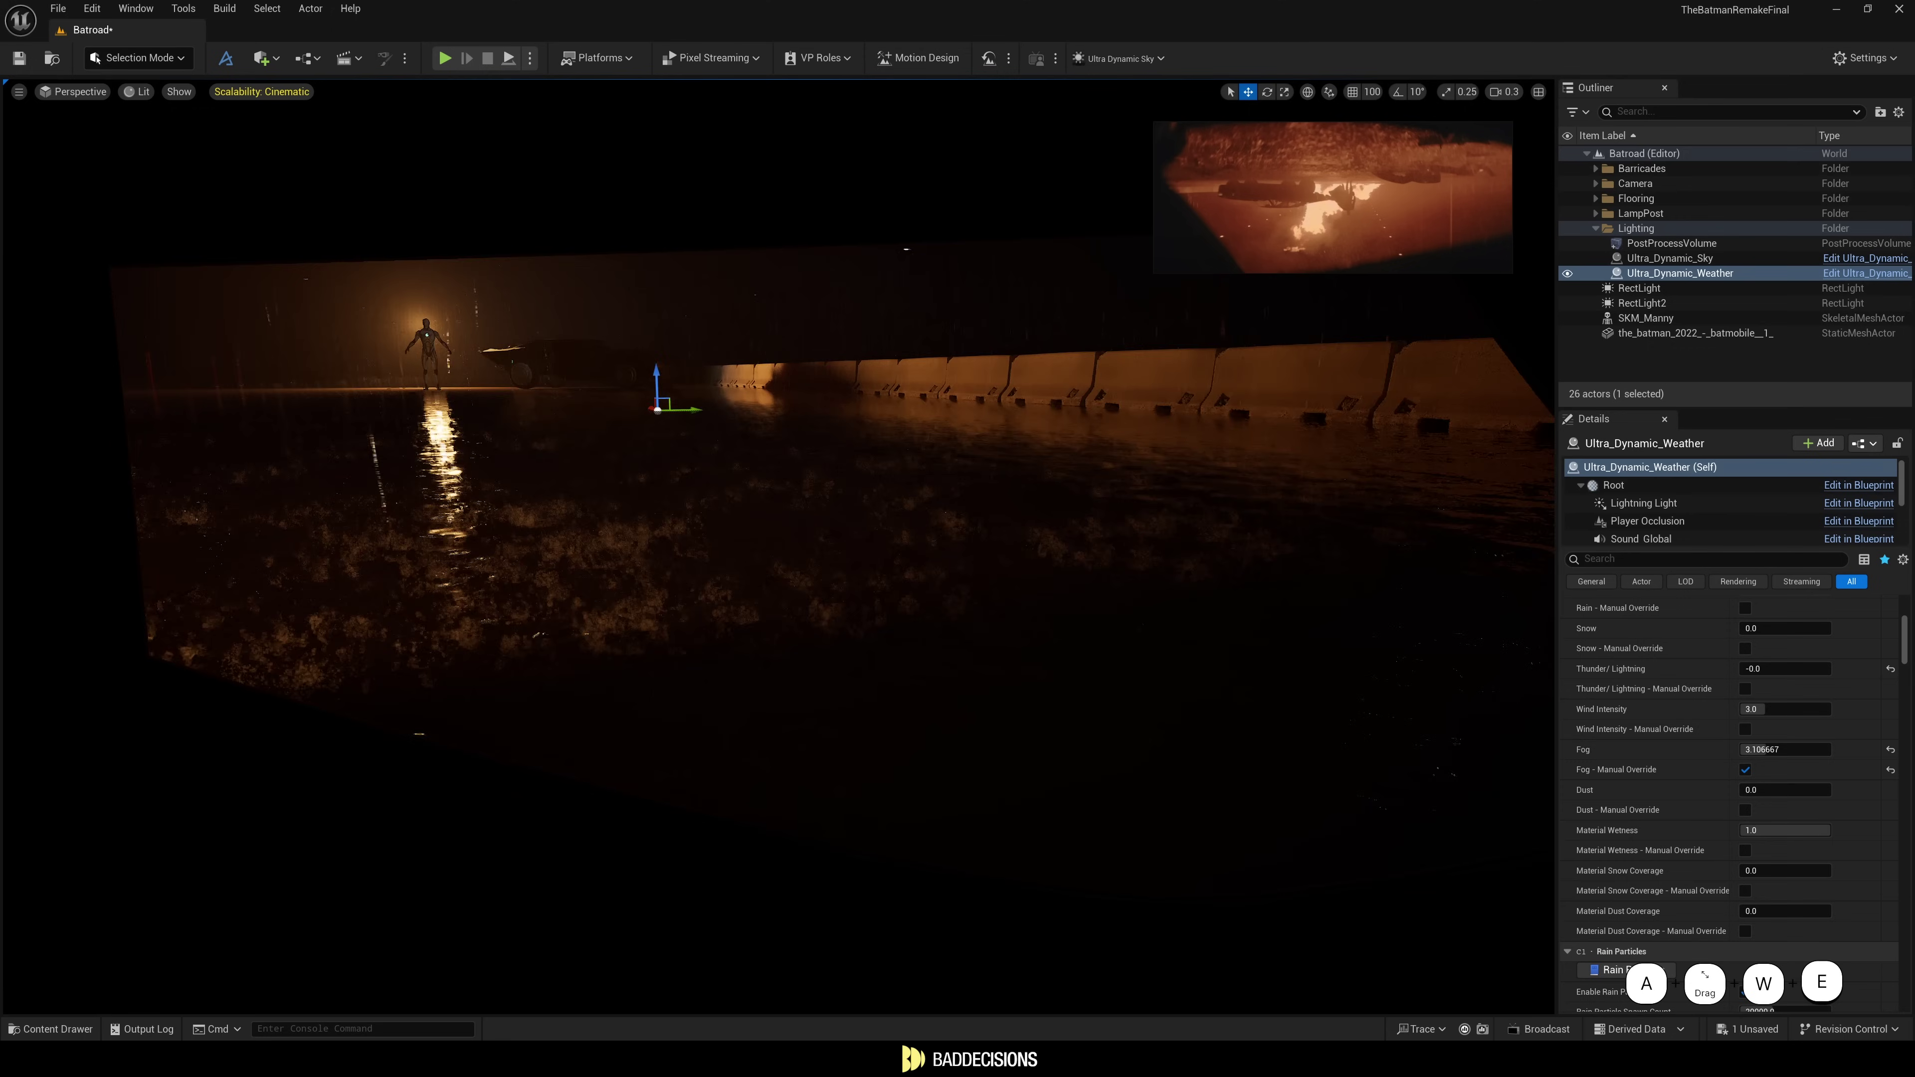
pyautogui.press('w')
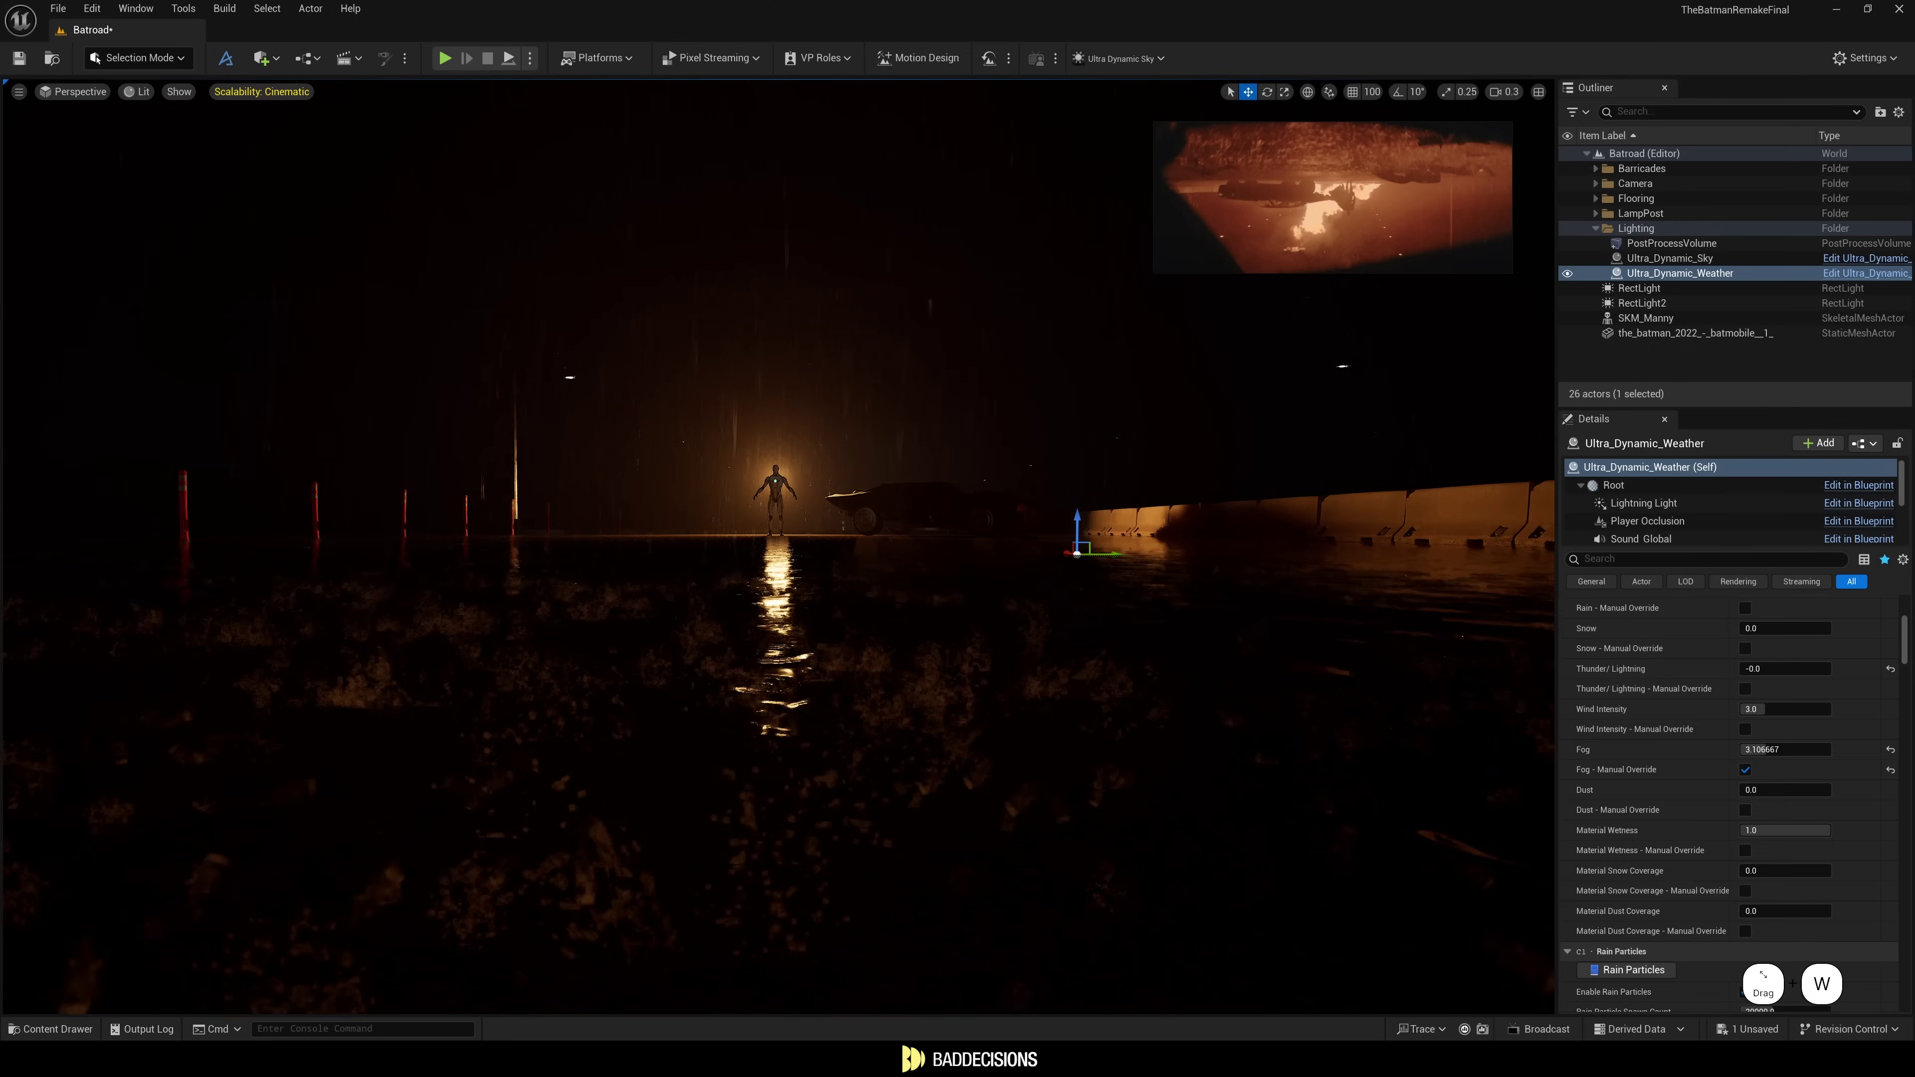
pyautogui.press('w')
pyautogui.press('a')
pyautogui.press('s')
pyautogui.press('d')
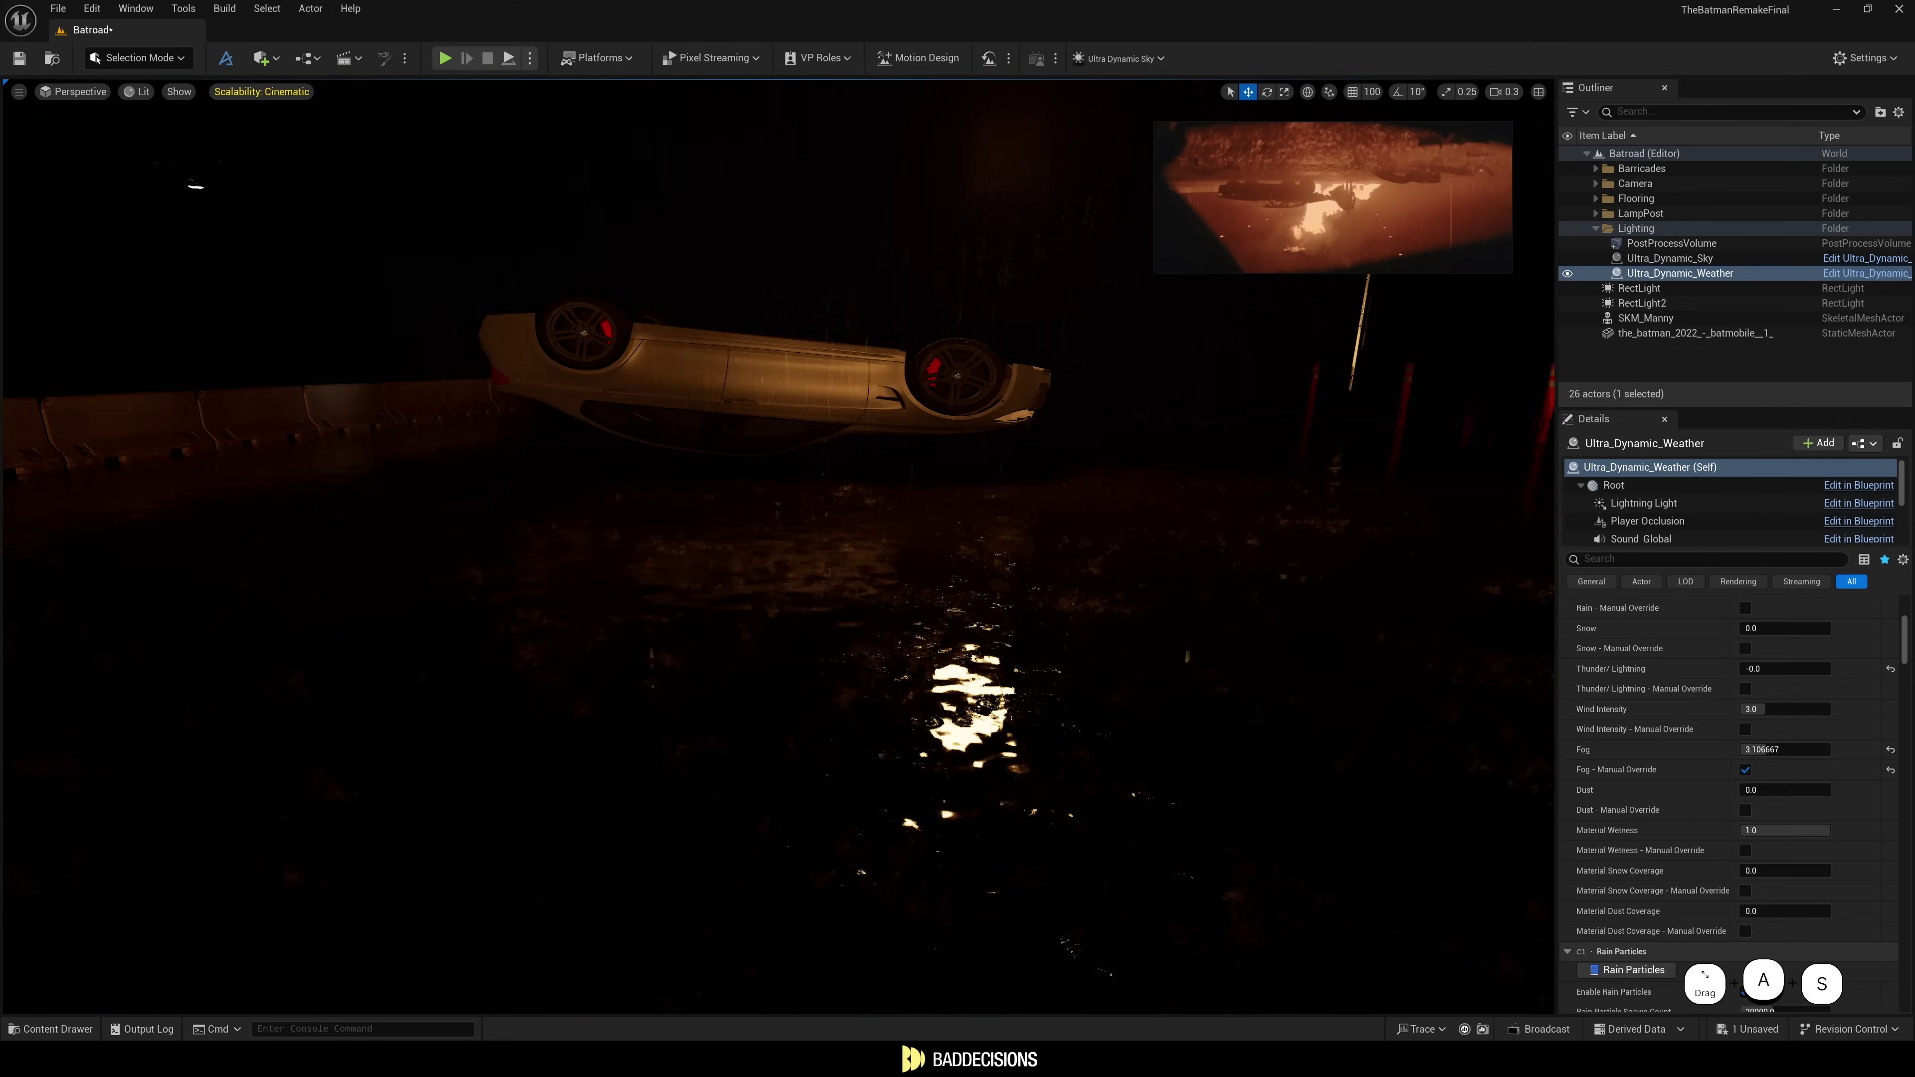
pyautogui.moveTo(1789, 830); pyautogui.dragTo(1779, 830)
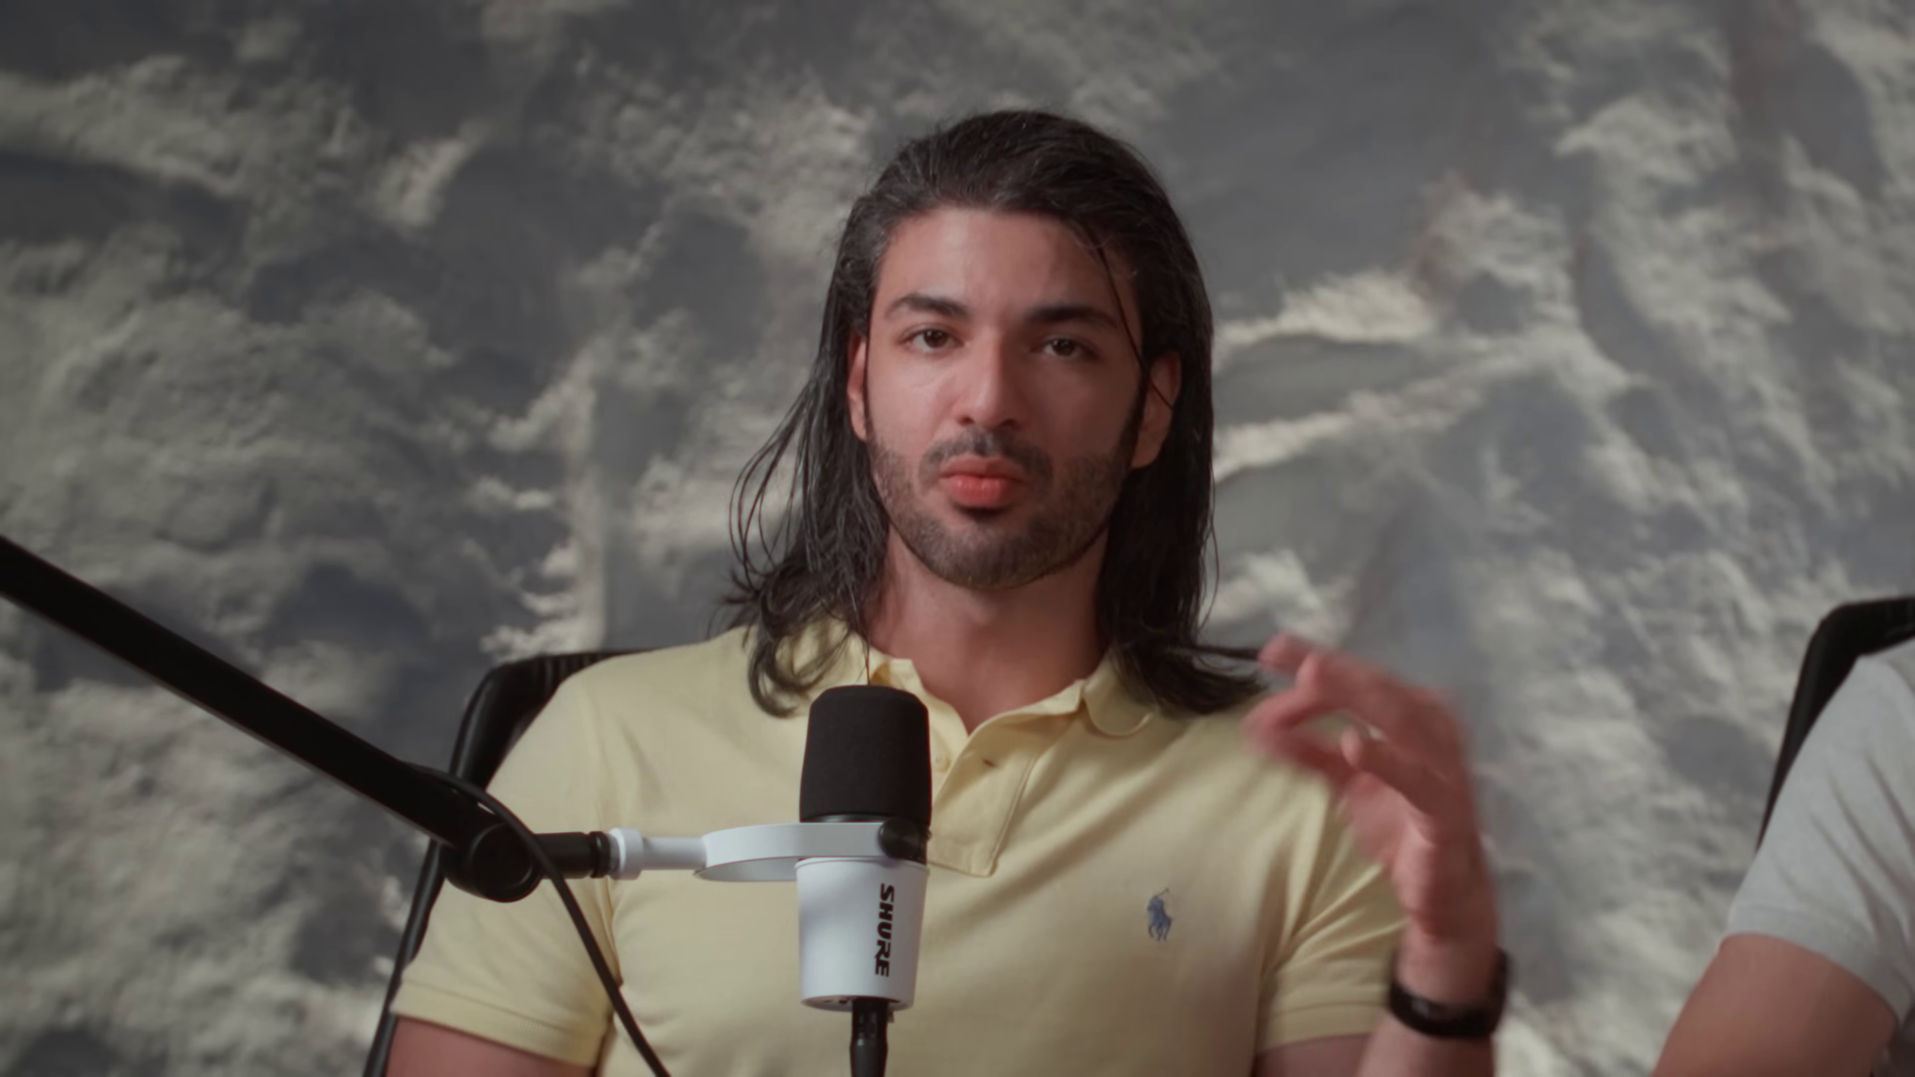
# In M_Default, feed Roughness into Wet_Weather_Effects and connect its Base Color, Roughness and Normal outputs to the material output.
pyautogui.moveTo(806, 277); pyautogui.dragTo(1074, 496)
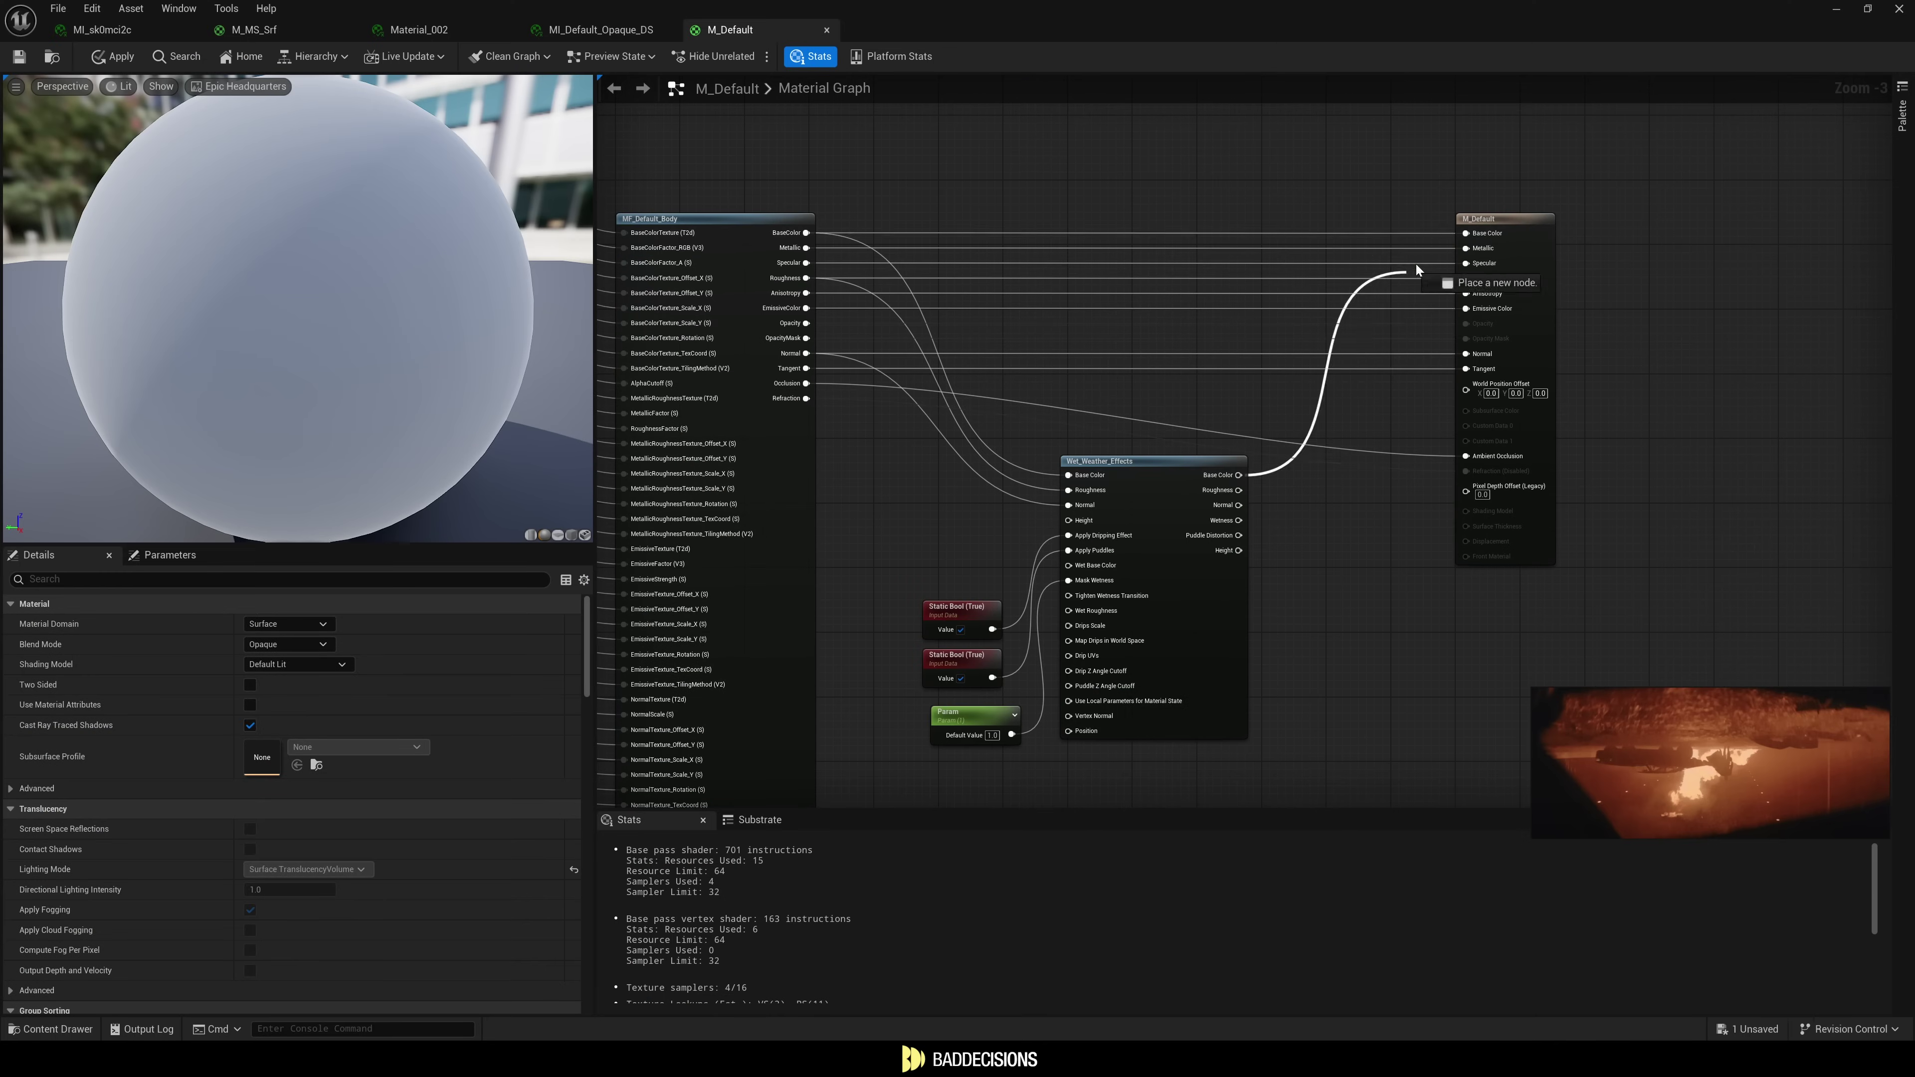
pyautogui.moveTo(1416, 270); pyautogui.dragTo(1465, 233)
pyautogui.moveTo(1238, 490); pyautogui.dragTo(1465, 278)
pyautogui.moveTo(1238, 505); pyautogui.dragTo(1465, 353)
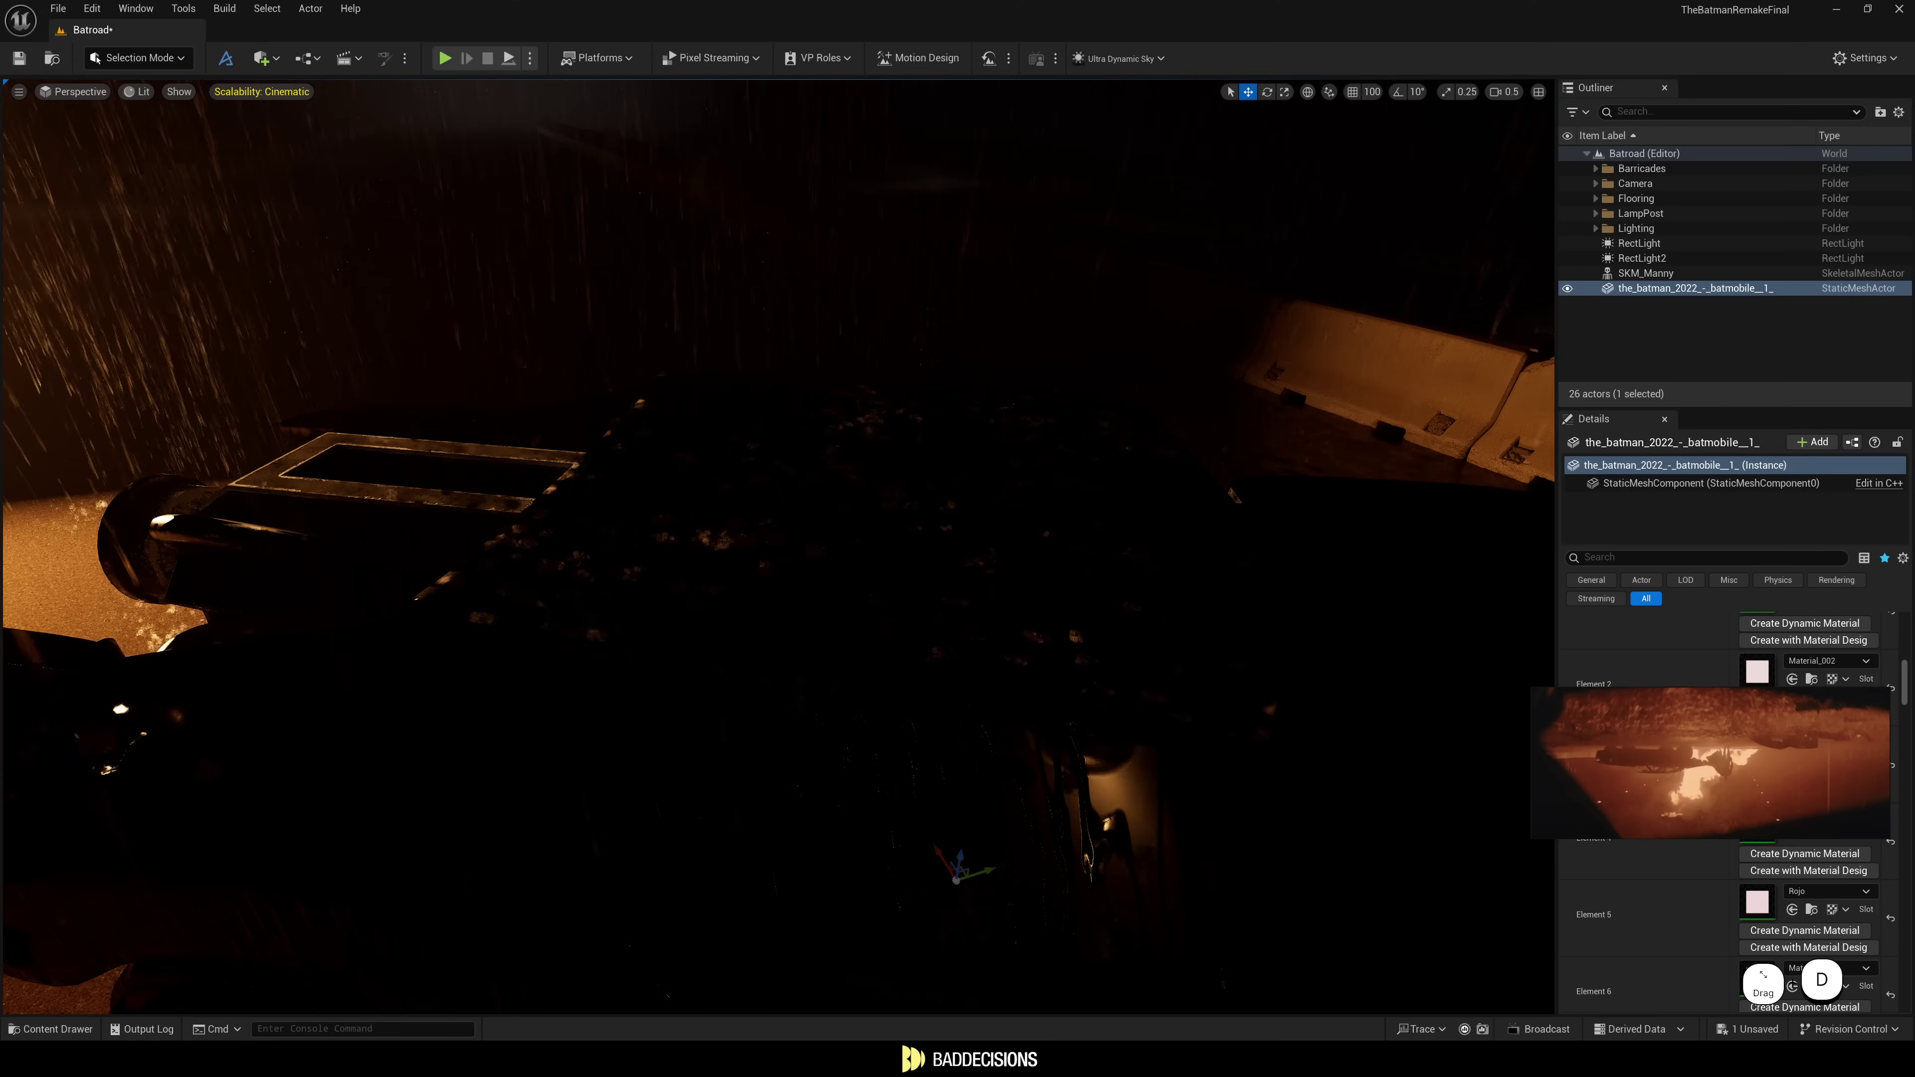
# Examine the Batmobile's wet surface in the rain from above and from the side.
pyautogui.press('c')
pyautogui.moveTo(1044, 552); pyautogui.dragTo(1044, 551, button='right')
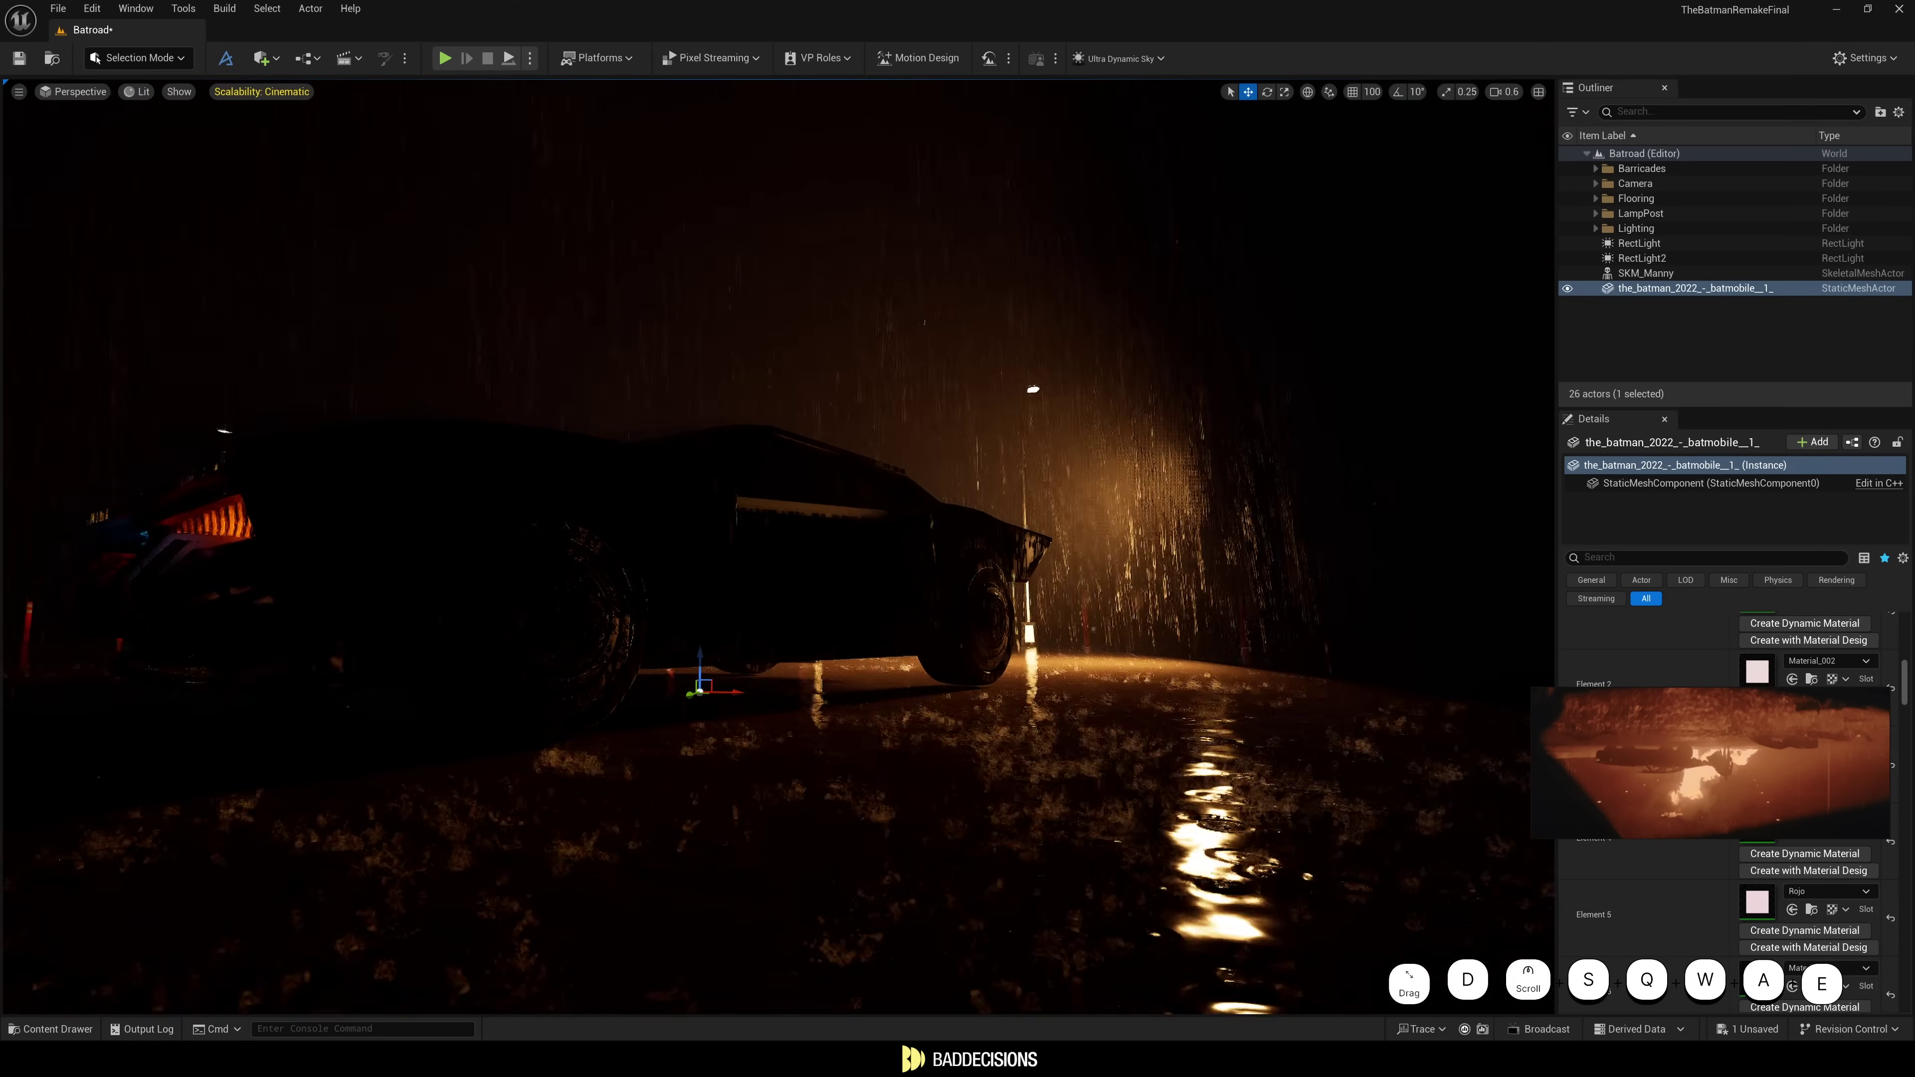
pyautogui.moveTo(1044, 552); pyautogui.dragTo(1044, 552, button='right')
pyautogui.press('q')
pyautogui.press('a')
pyautogui.press('e')
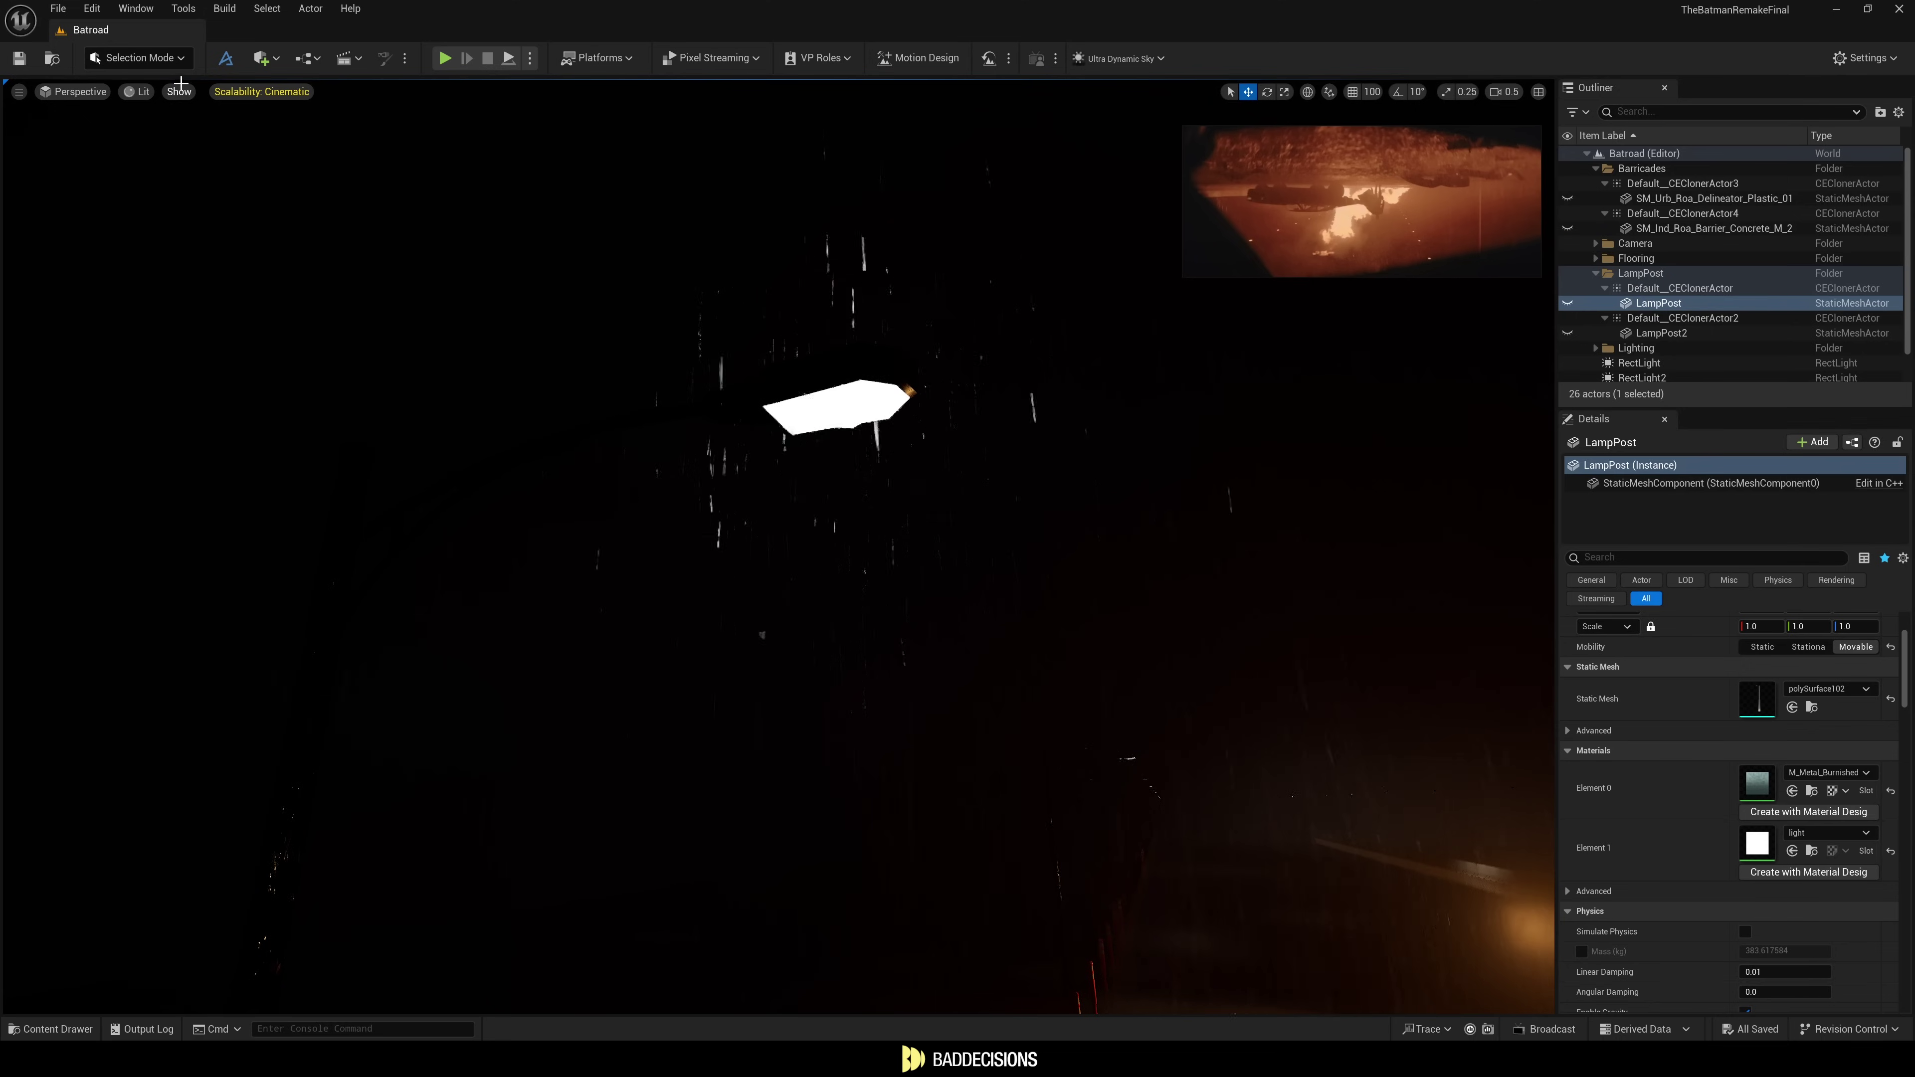
# Set the viewport to Unlit, frame the LampPost's head and switch to Modeling mode.
pyautogui.click(136, 91)
pyautogui.click(150, 154)
pyautogui.press('f')
pyautogui.click(140, 57)
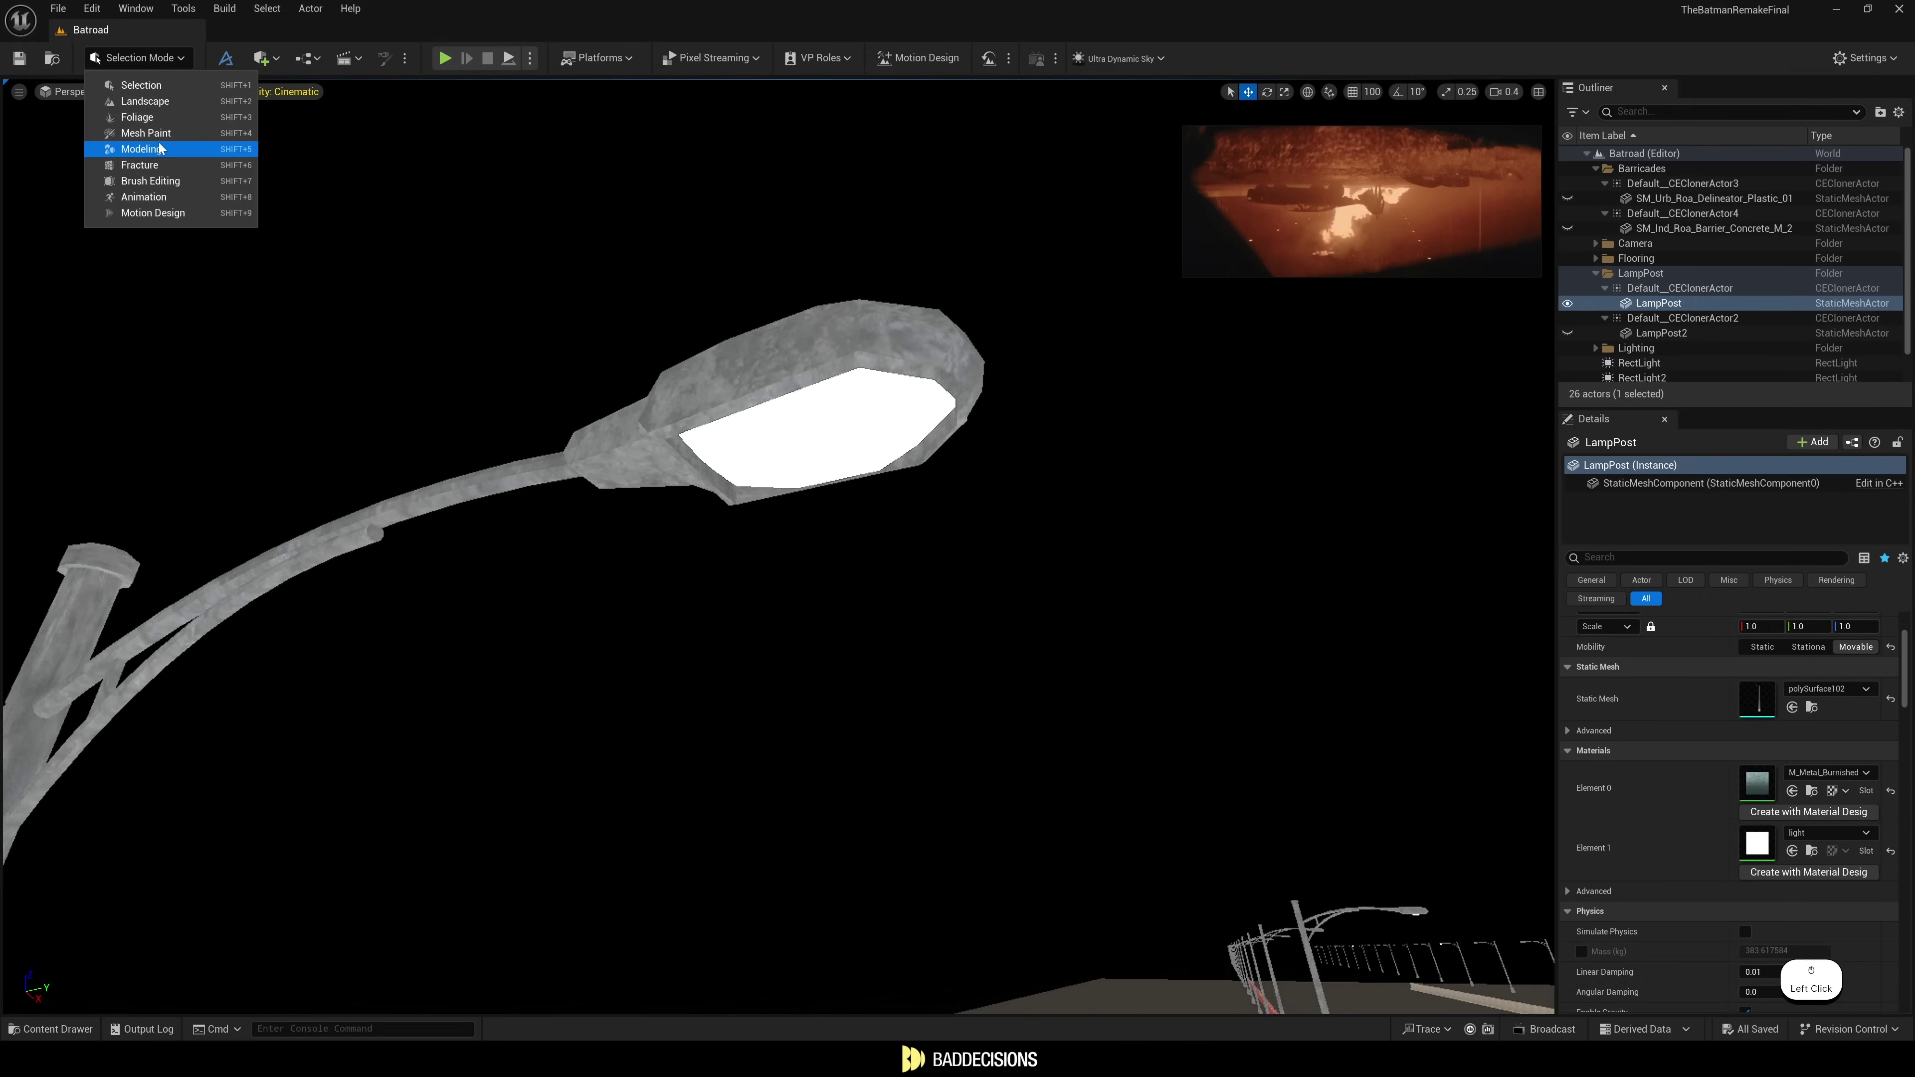
pyautogui.click(135, 142)
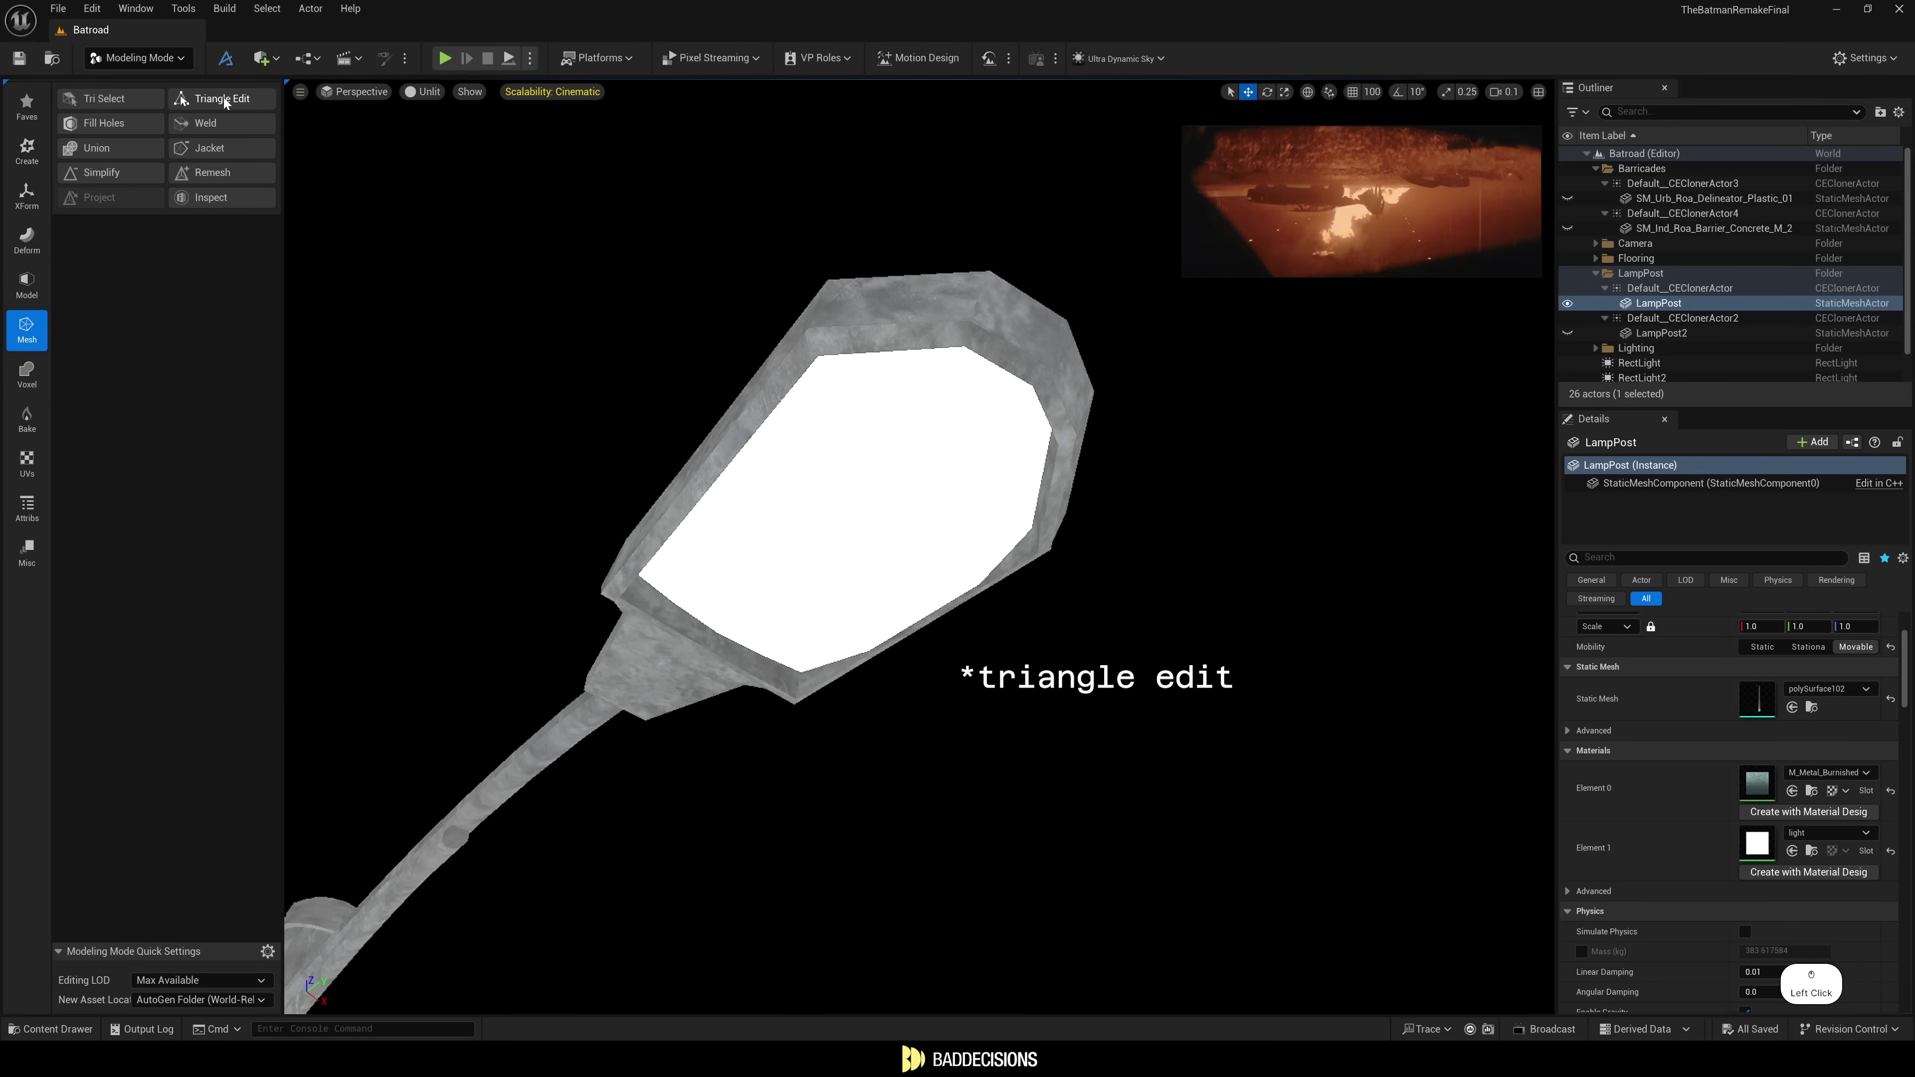
# Use Triangle Edit to select all white light faces under the LampPost's head and extrude them downward.
pyautogui.click(223, 97)
pyautogui.keyDown('shift'); pyautogui.click(863, 375); pyautogui.keyUp('shift')
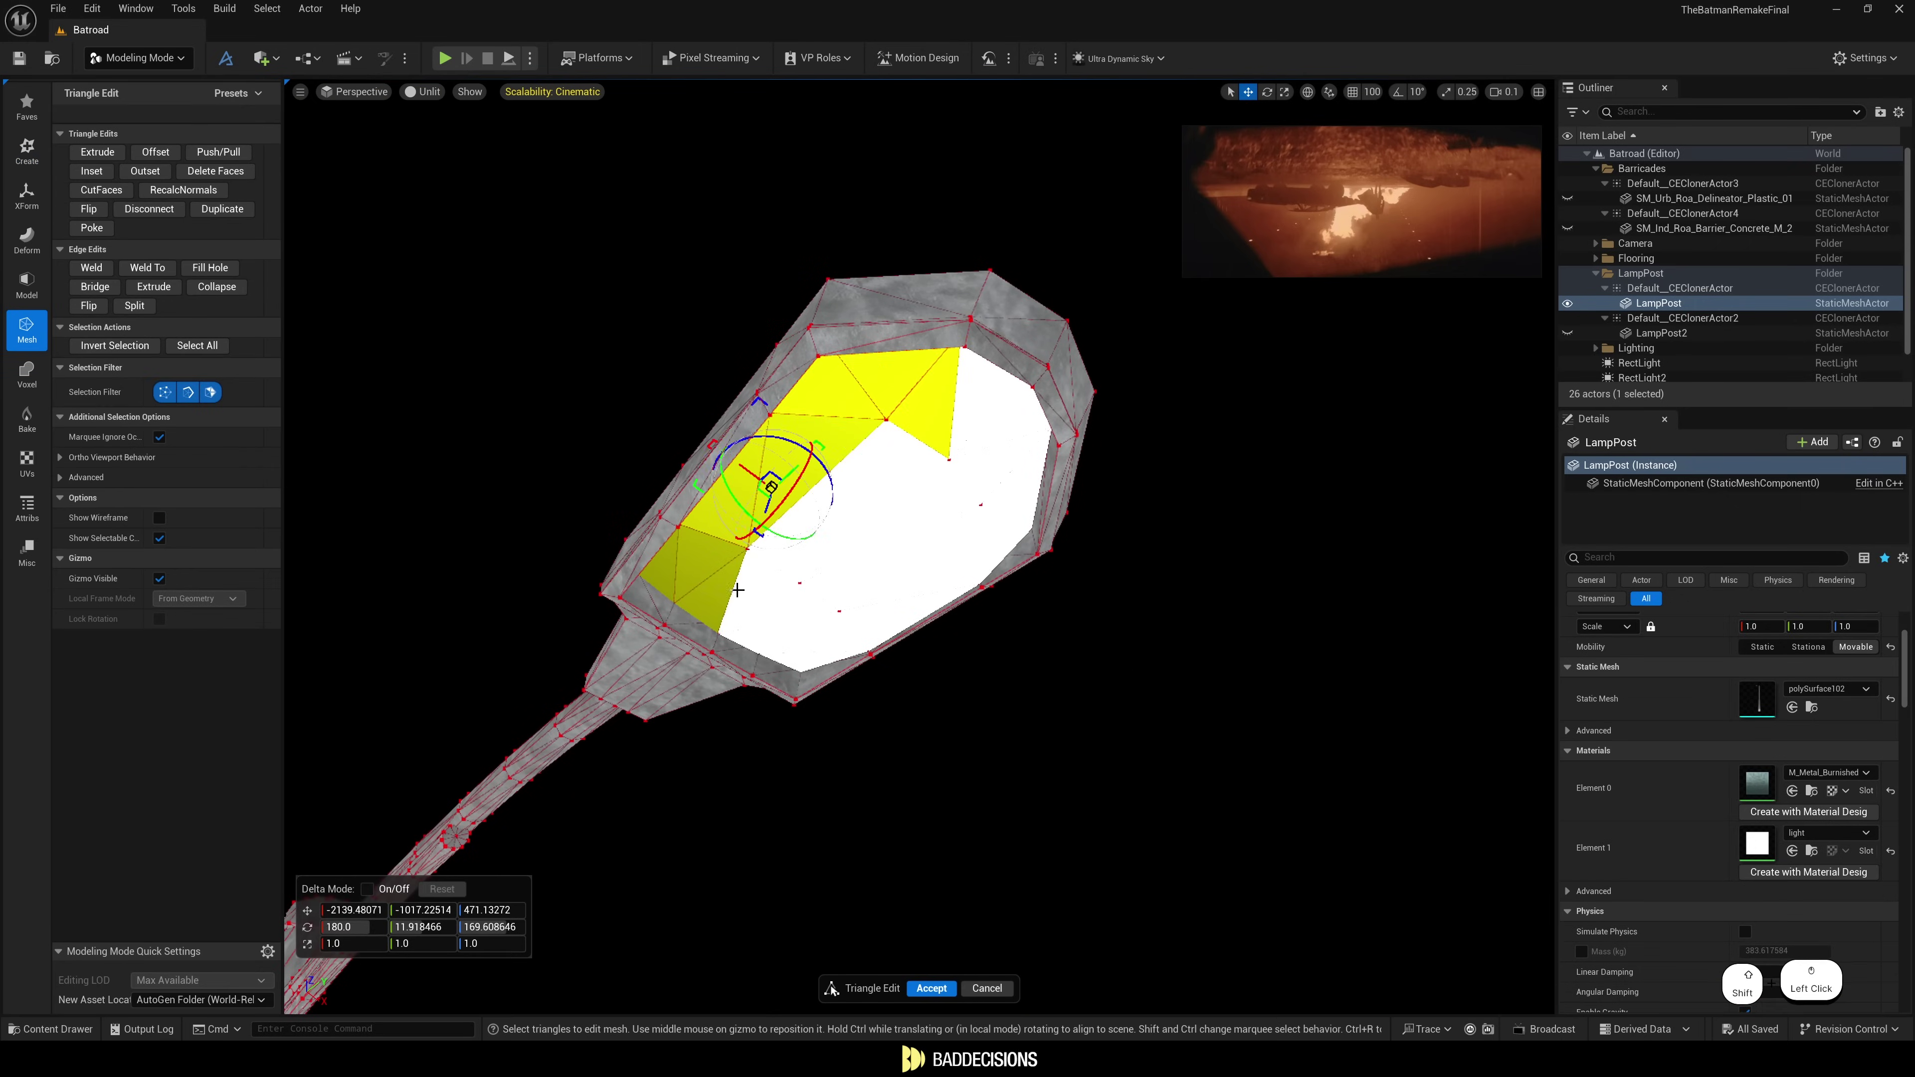
pyautogui.keyDown('shift'); pyautogui.click(997, 452); pyautogui.keyUp('shift')
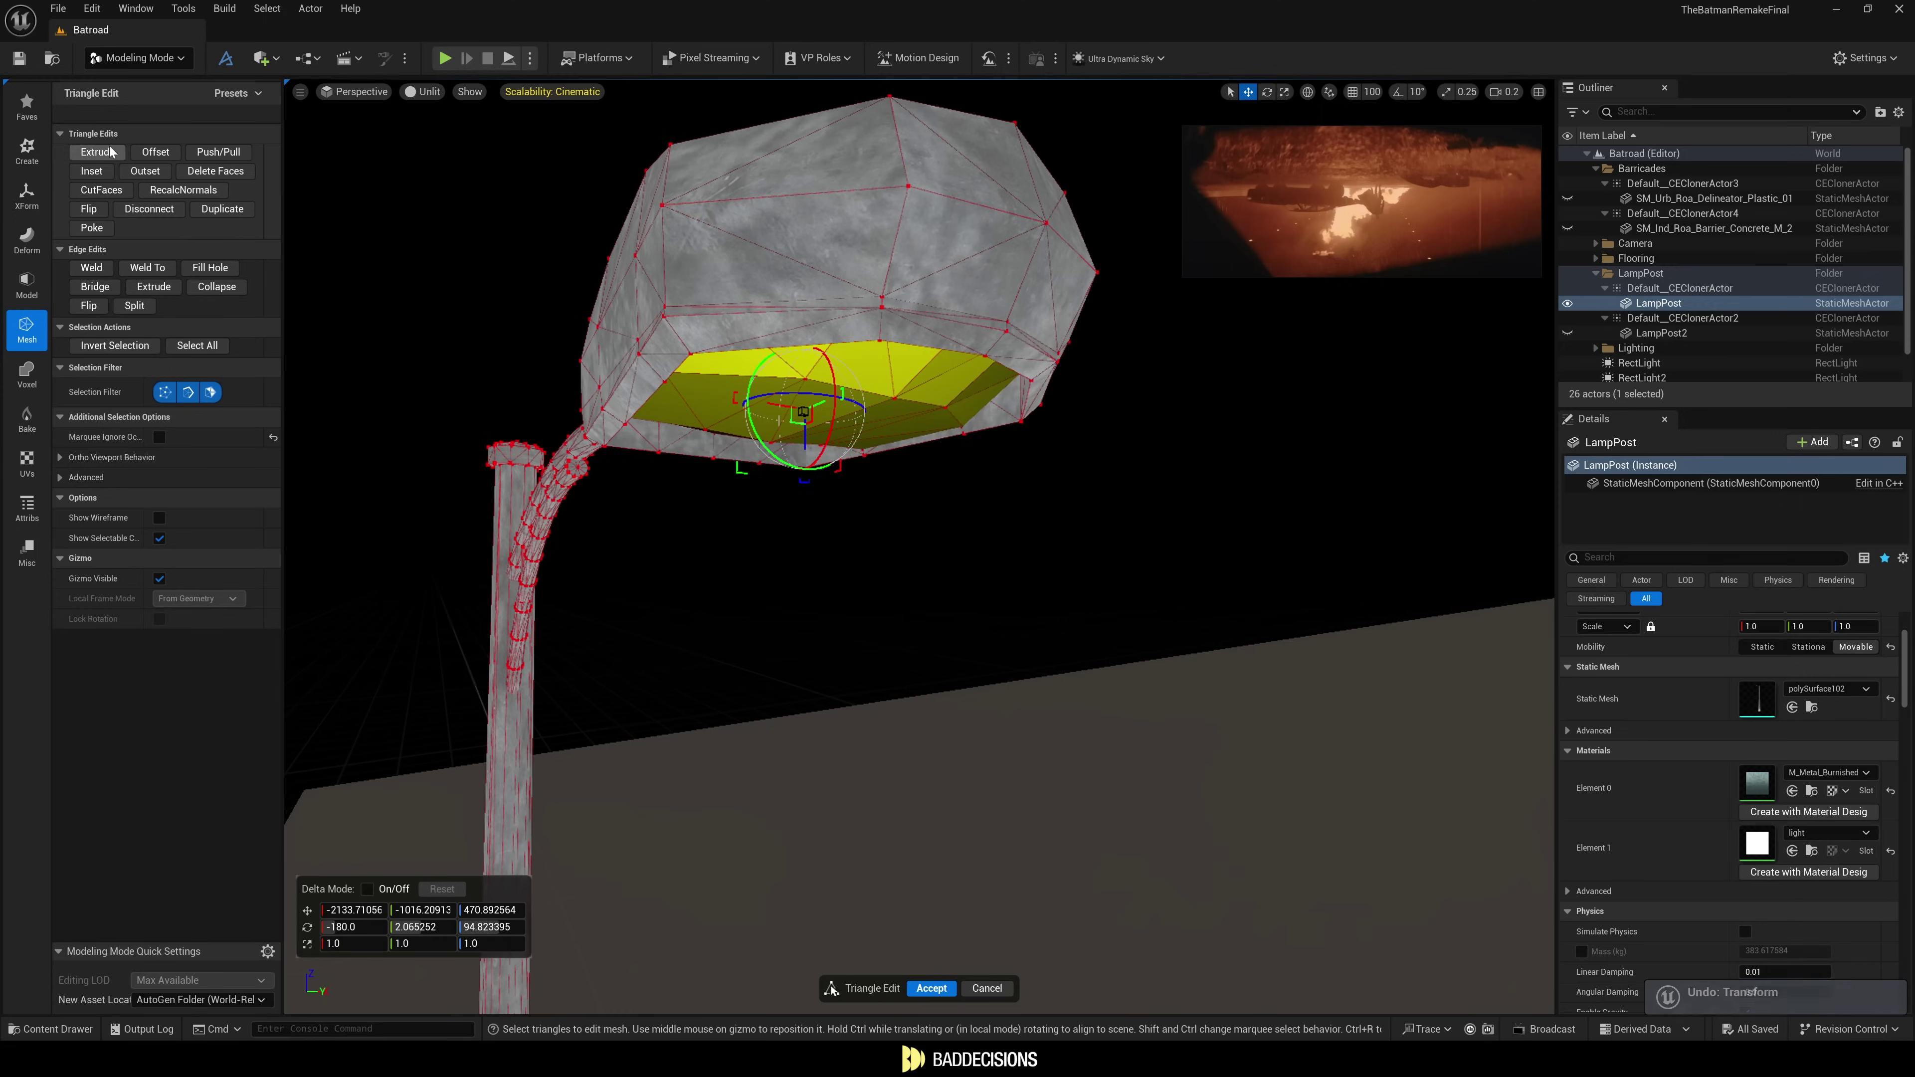
pyautogui.click(110, 152)
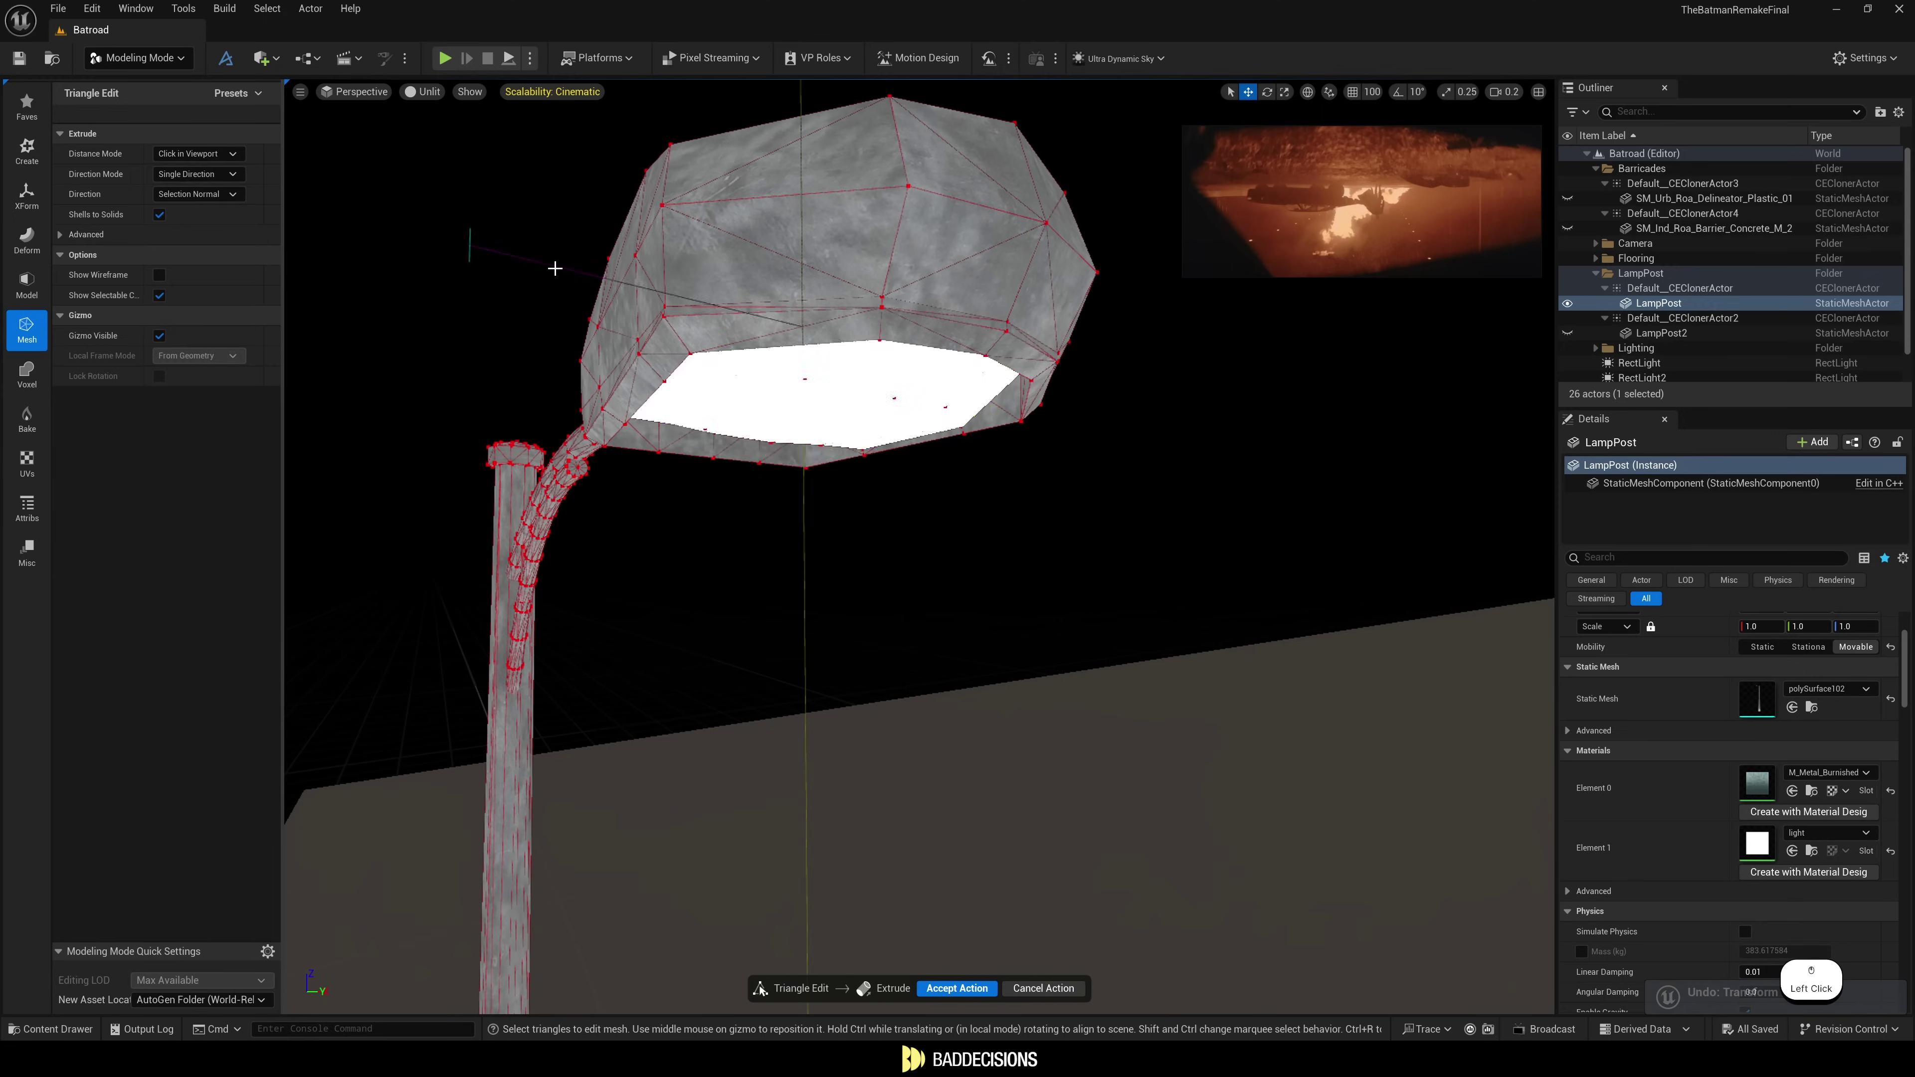
pyautogui.click(863, 427)
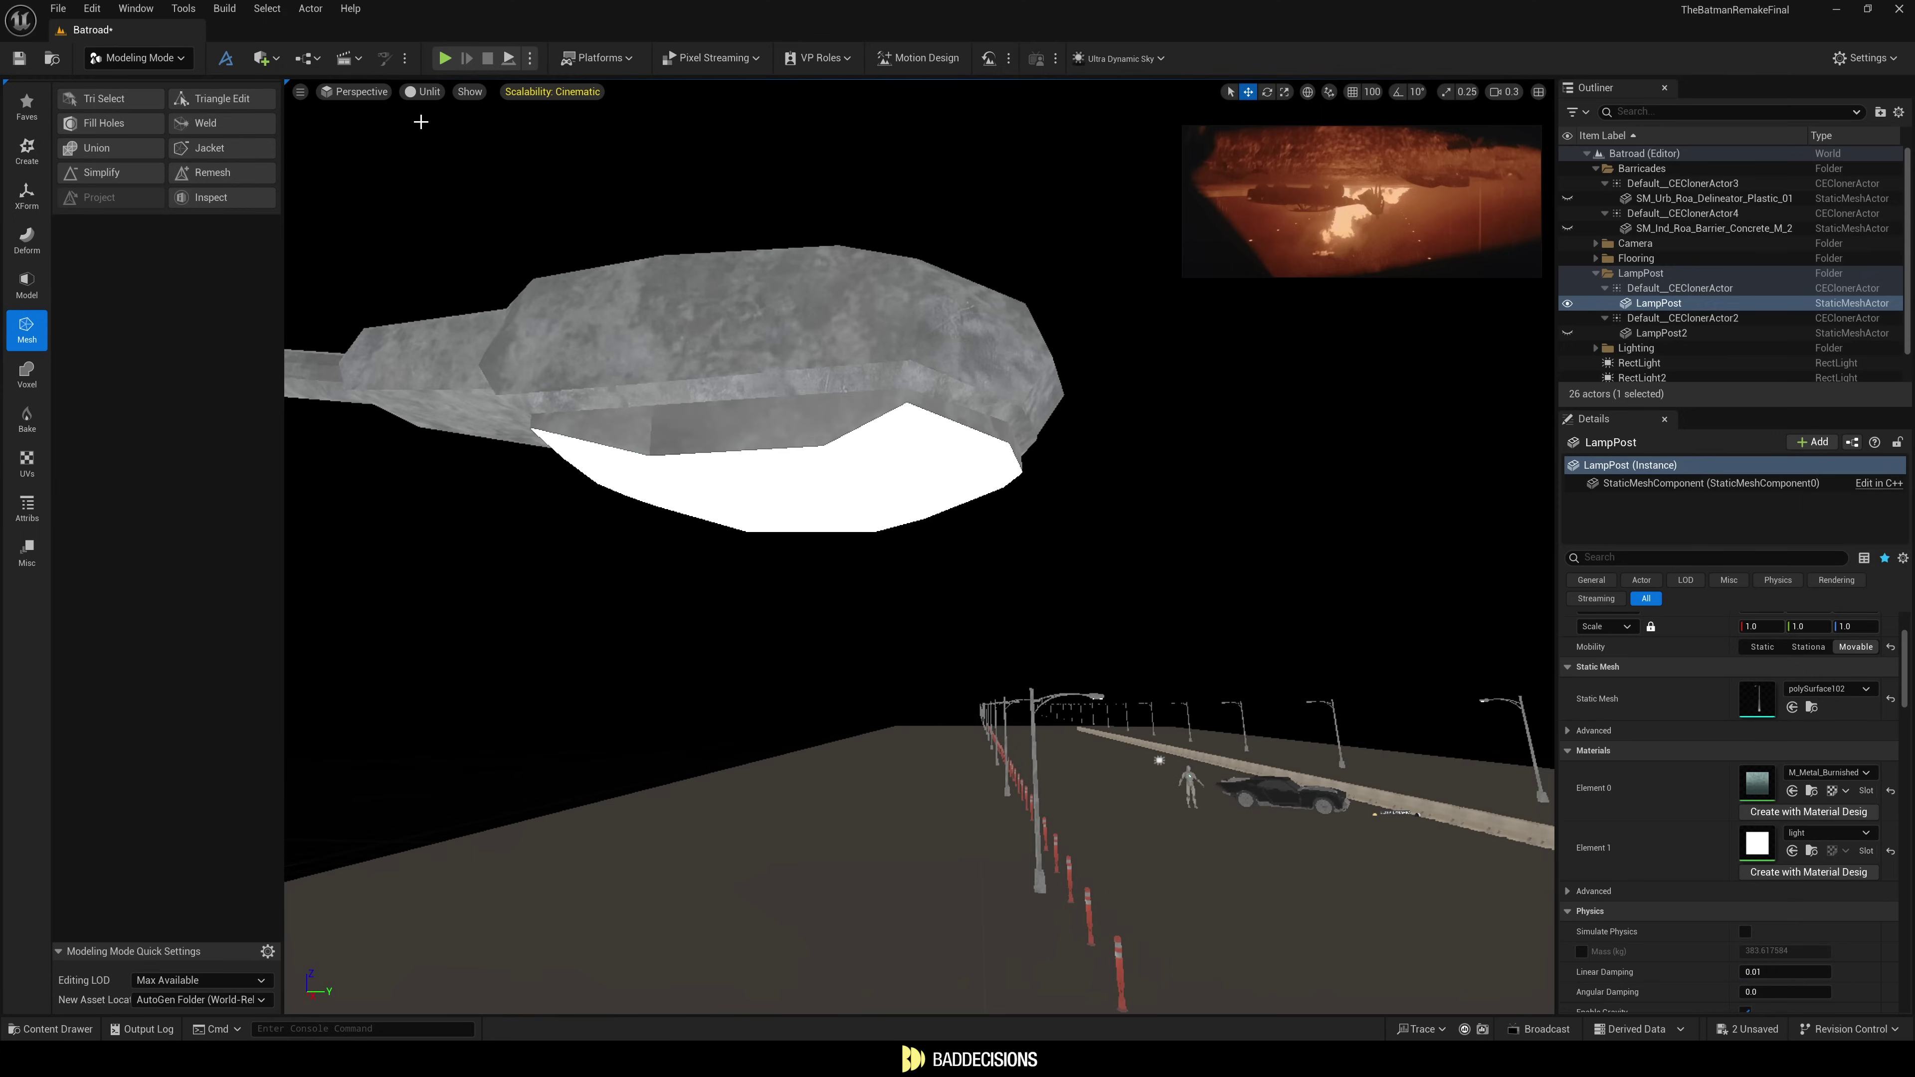
# Examine the extruded lamp glass on the LampPost from several angles, including in the lit view.
pyautogui.click(422, 91)
pyautogui.click(445, 153)
pyautogui.moveTo(983, 445); pyautogui.dragTo(982, 445, button='right')
pyautogui.press('s')
pyautogui.press('e')
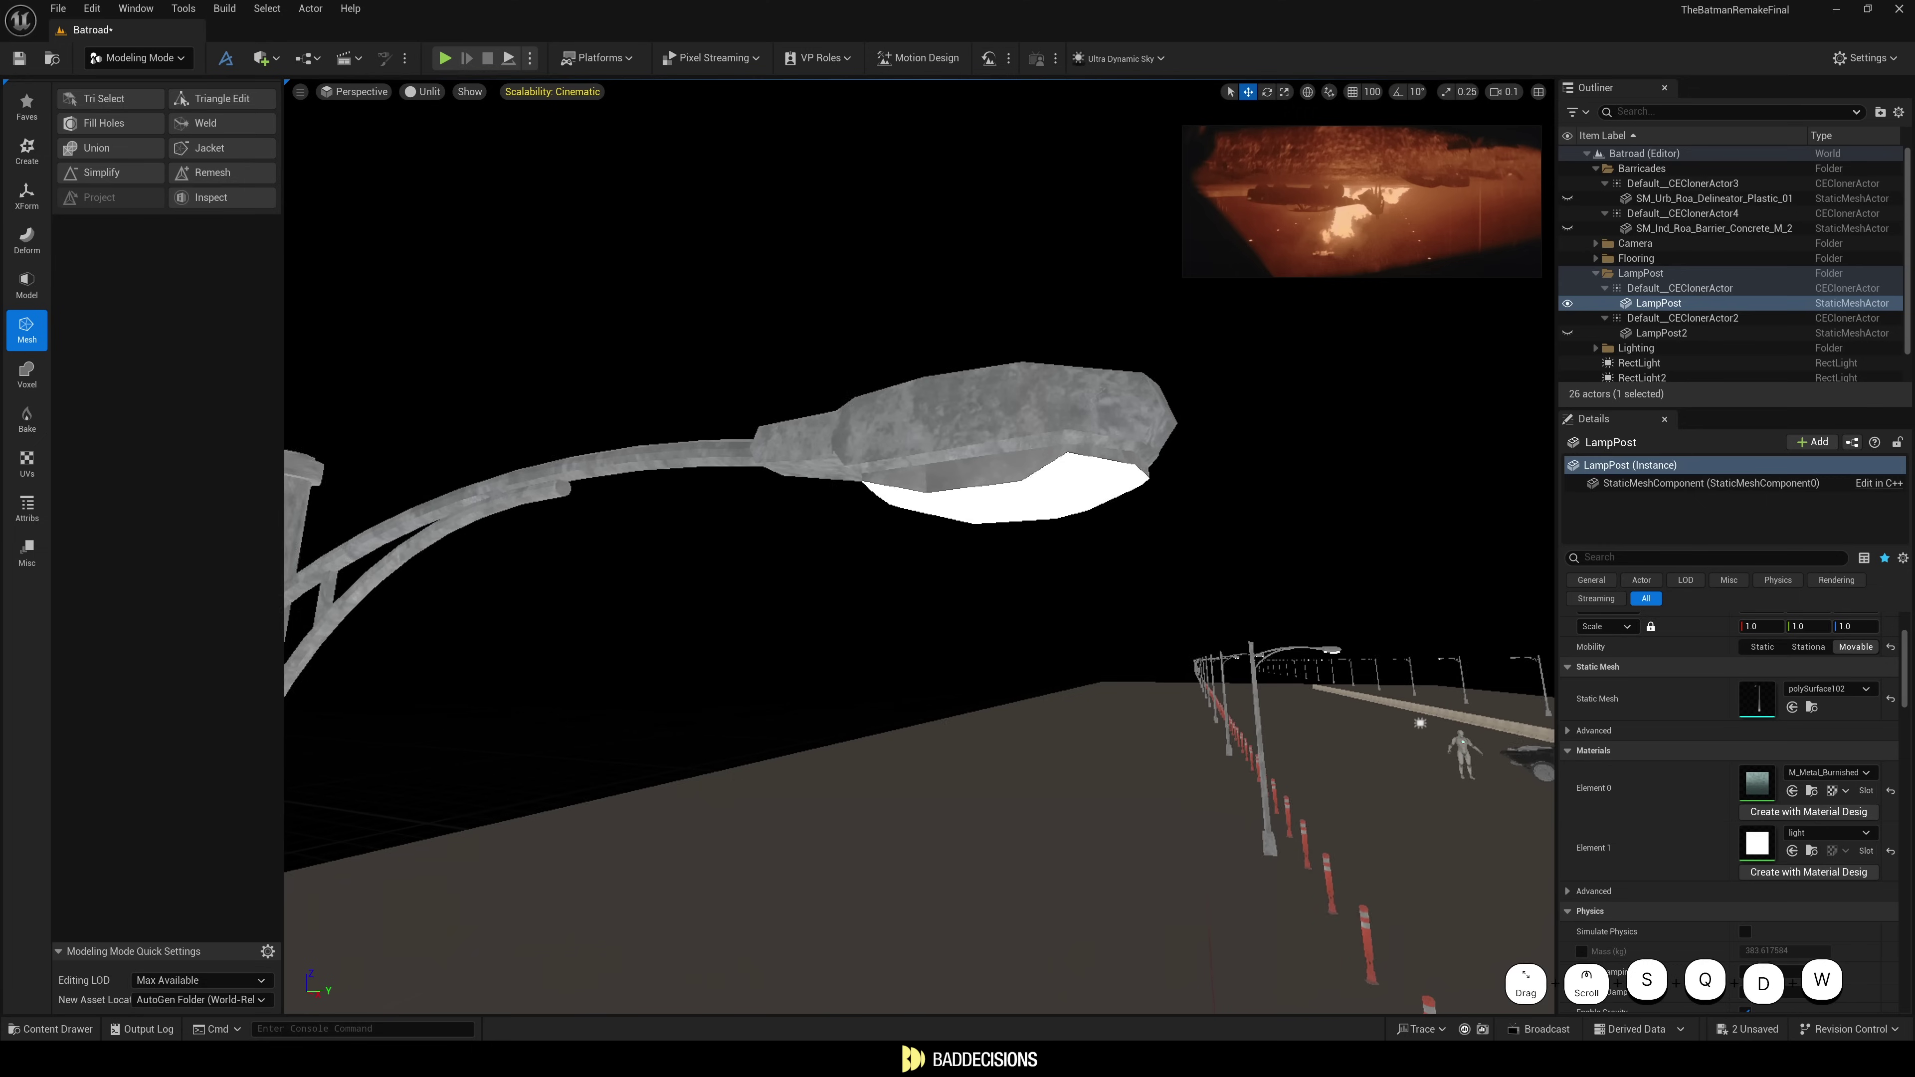
pyautogui.moveTo(329, 536); pyautogui.dragTo(328, 536, button='right')
pyautogui.press('d')
pyautogui.press('w')
# Use Edit Materials to select the extruded side faces of the LampPost's head and assign them the metal material.
pyautogui.click(27, 507)
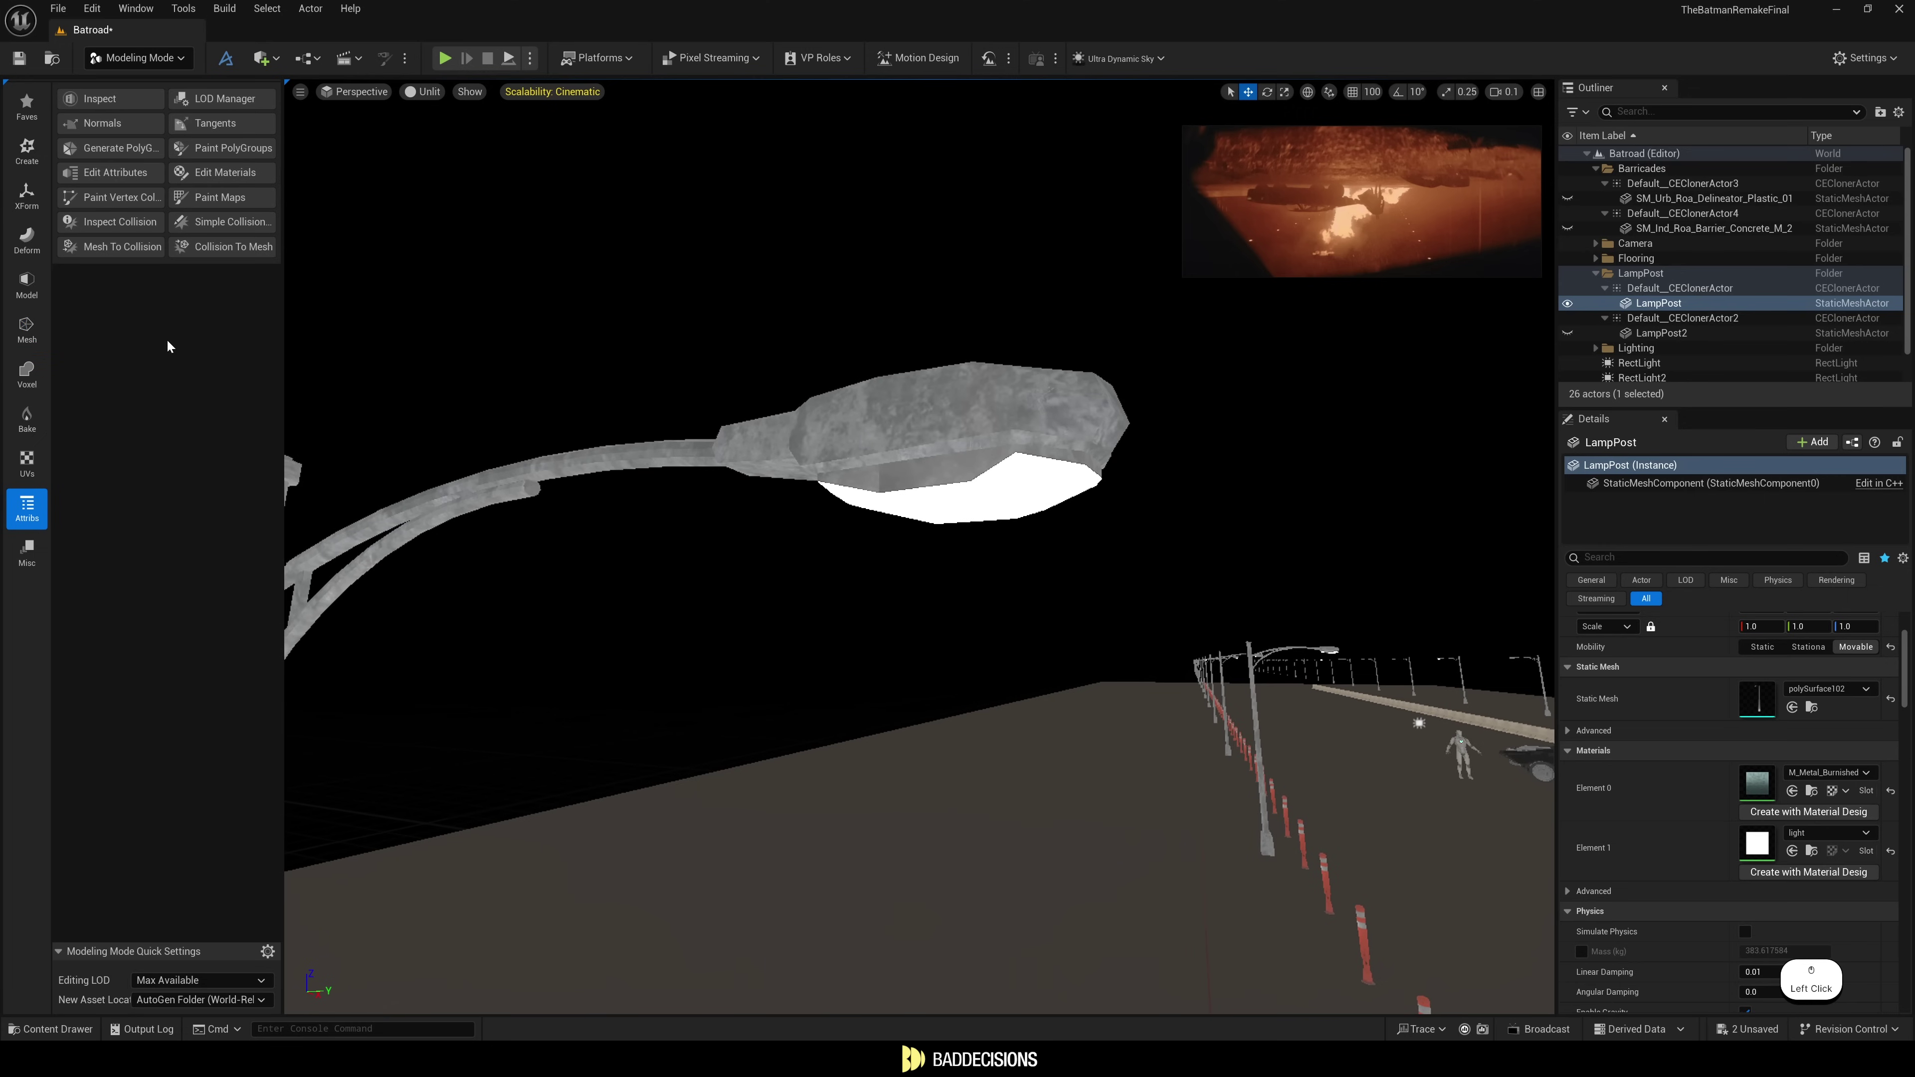
pyautogui.click(226, 172)
pyautogui.press('d')
pyautogui.press('w')
pyautogui.moveTo(718, 449); pyautogui.dragTo(718, 449, button='right')
pyautogui.click(791, 462)
pyautogui.click(60, 406)
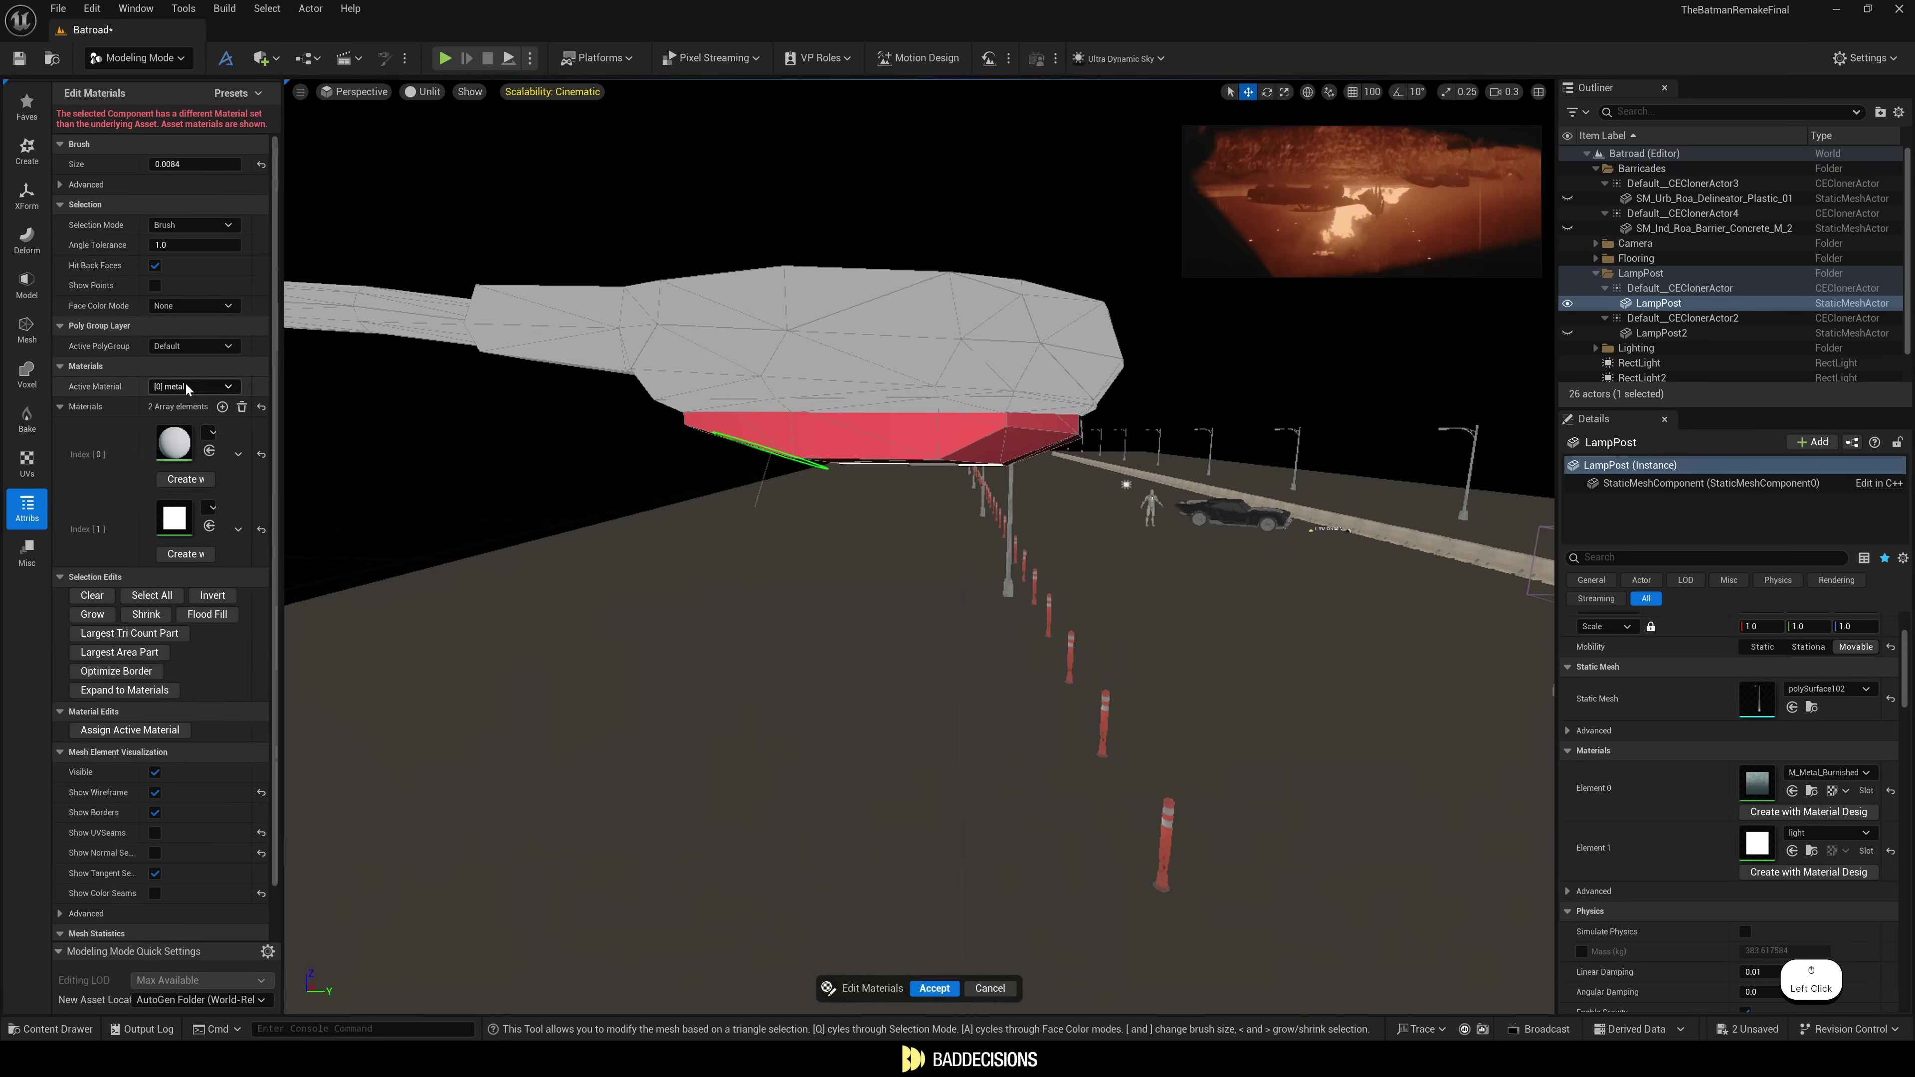
pyautogui.moveTo(282, 411); pyautogui.dragTo(346, 411)
pyautogui.click(220, 386)
pyautogui.click(124, 692)
# Return to Selection mode with Lit shading, check the lamp posts and select Ultra_Dynamic_Weather.
pyautogui.click(139, 57)
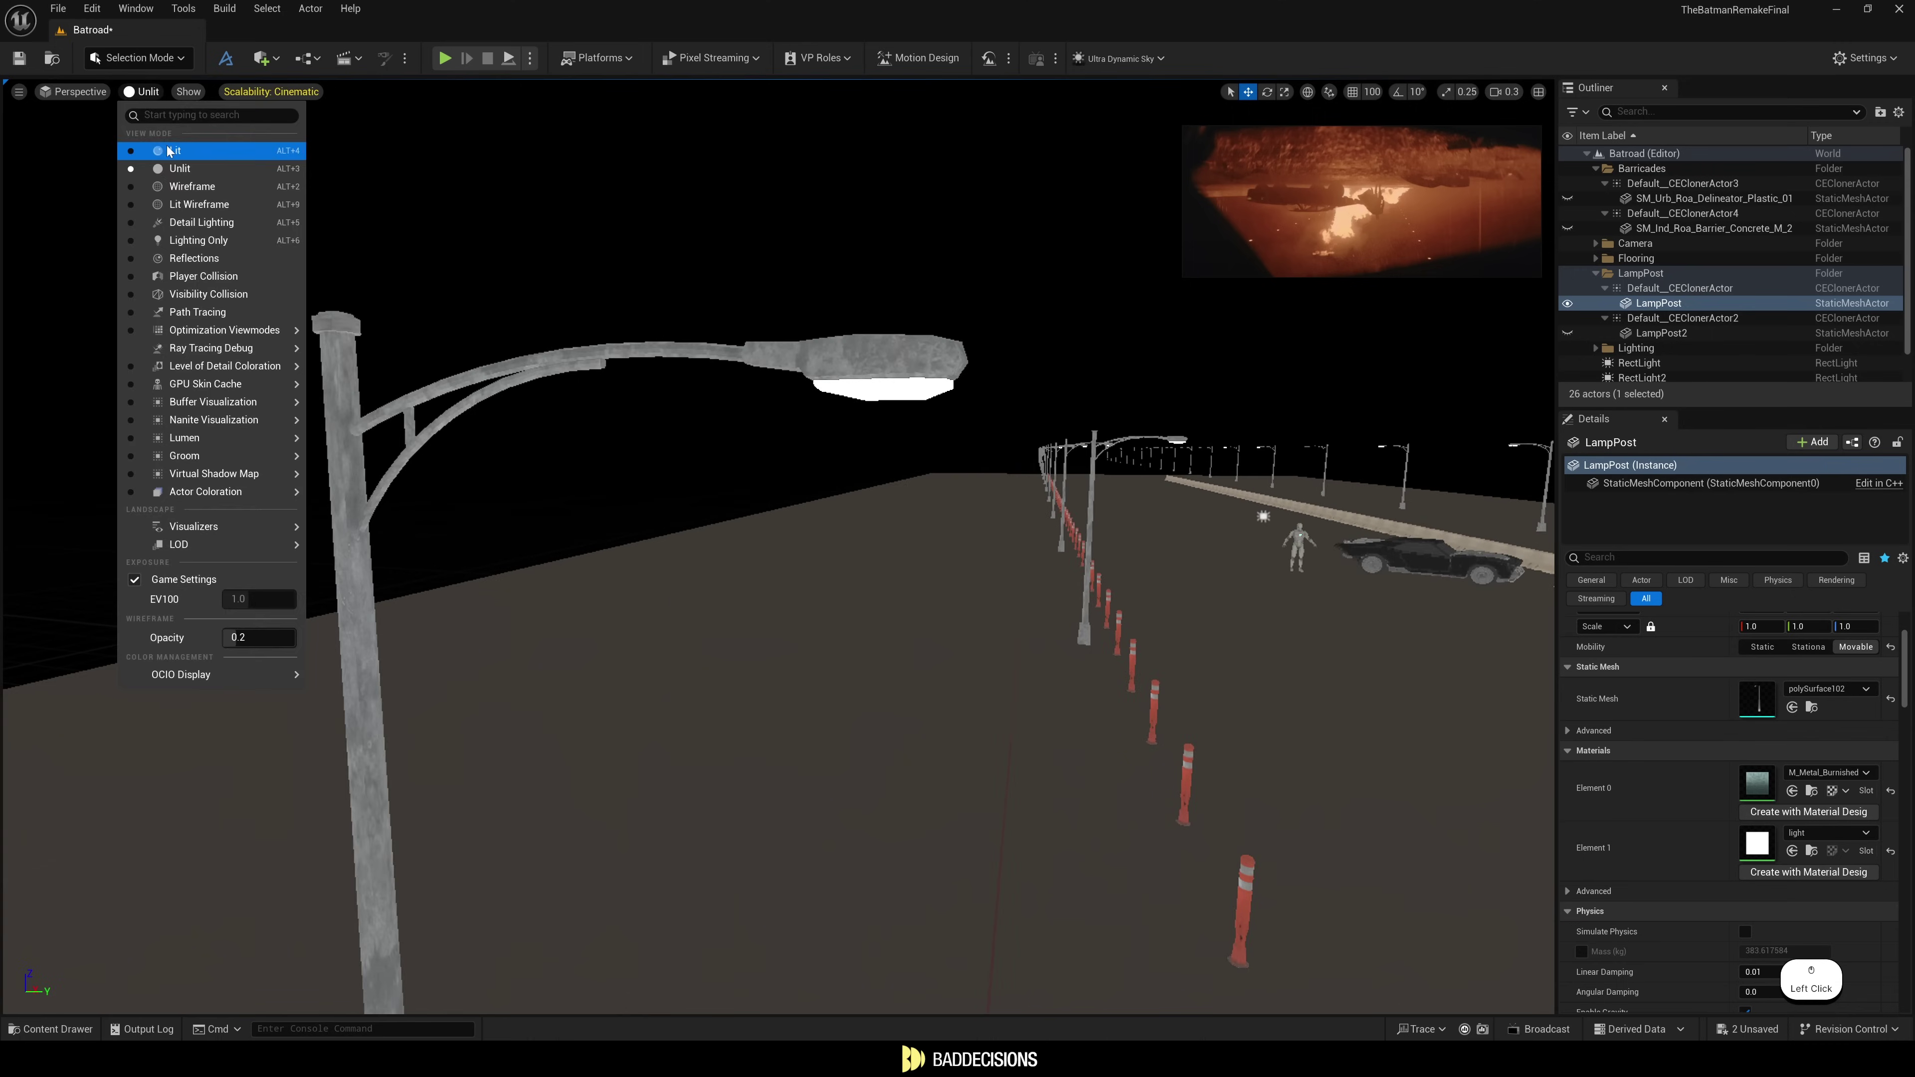
pyautogui.click(181, 144)
pyautogui.moveTo(940, 350); pyautogui.dragTo(940, 351, button='right')
pyautogui.press('w')
pyautogui.press('e')
pyautogui.moveTo(944, 460); pyautogui.dragTo(944, 459, button='right')
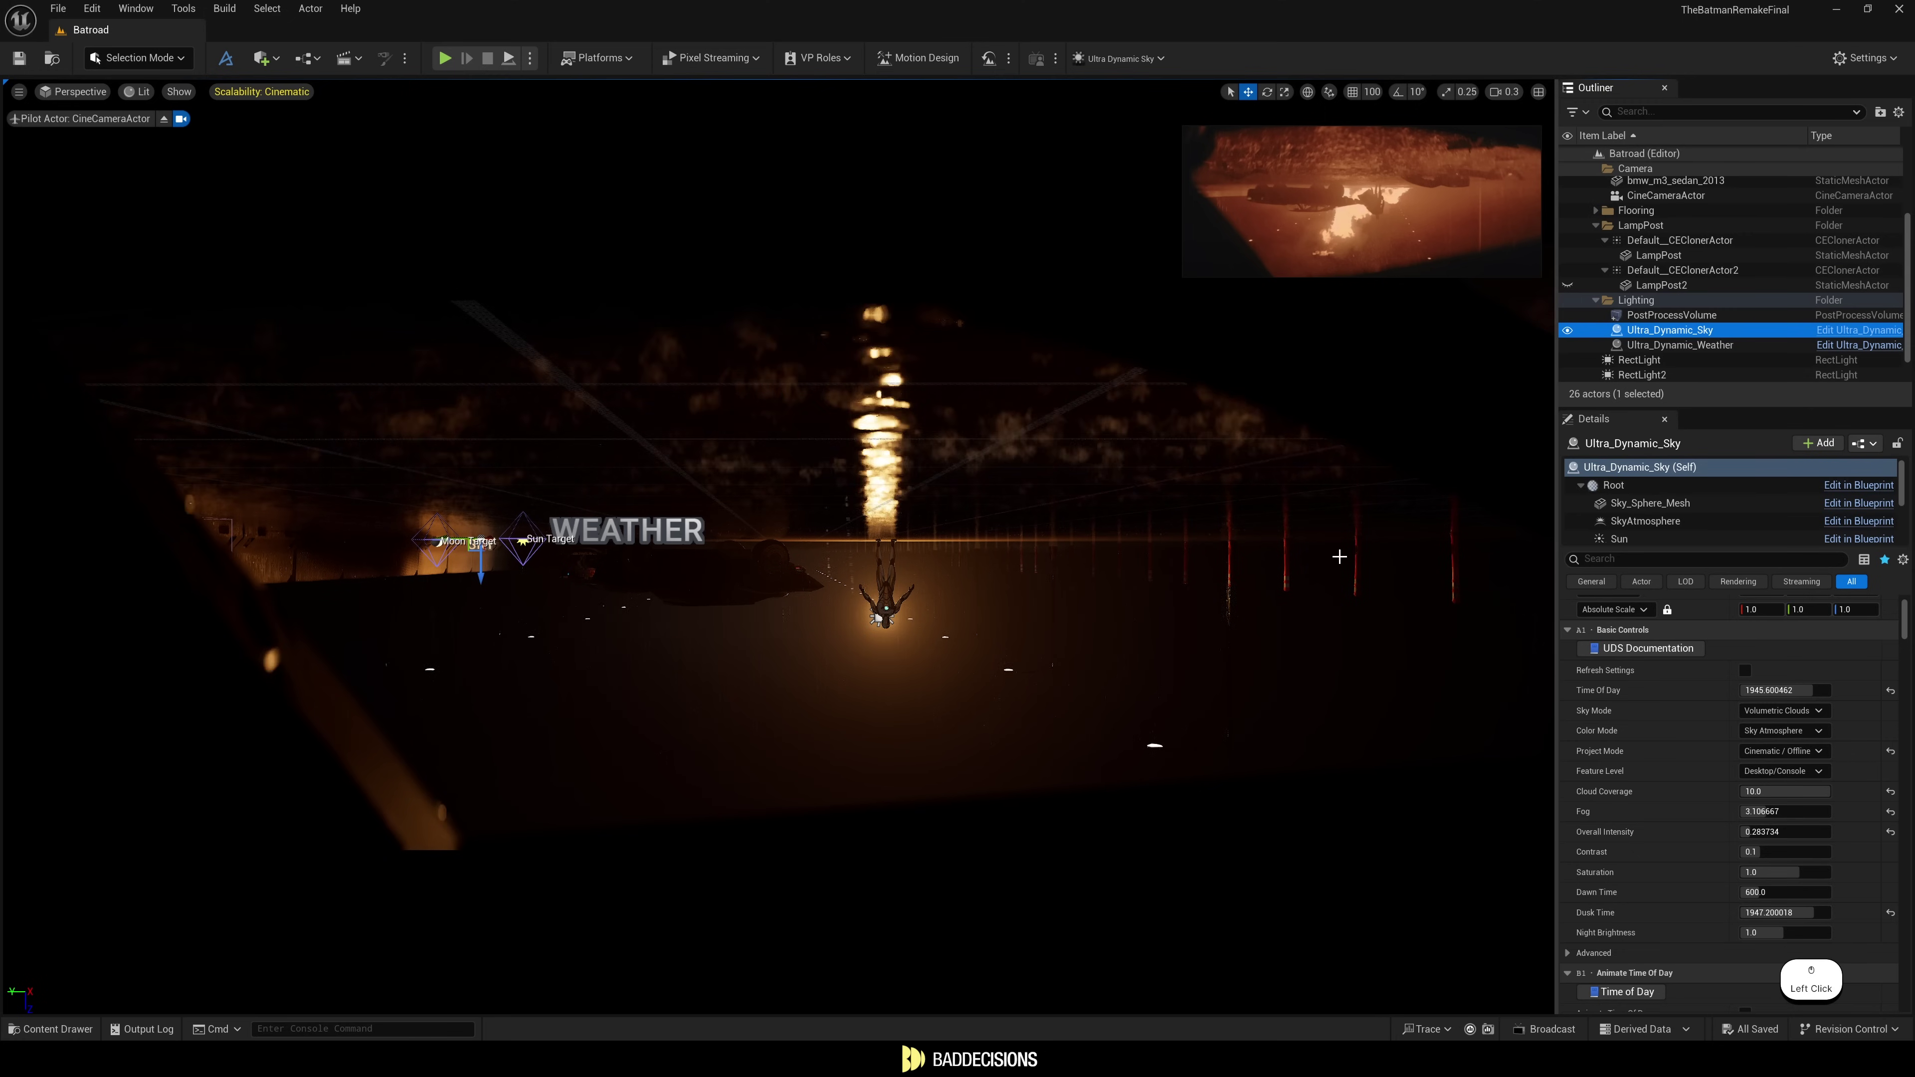
pyautogui.click(1694, 346)
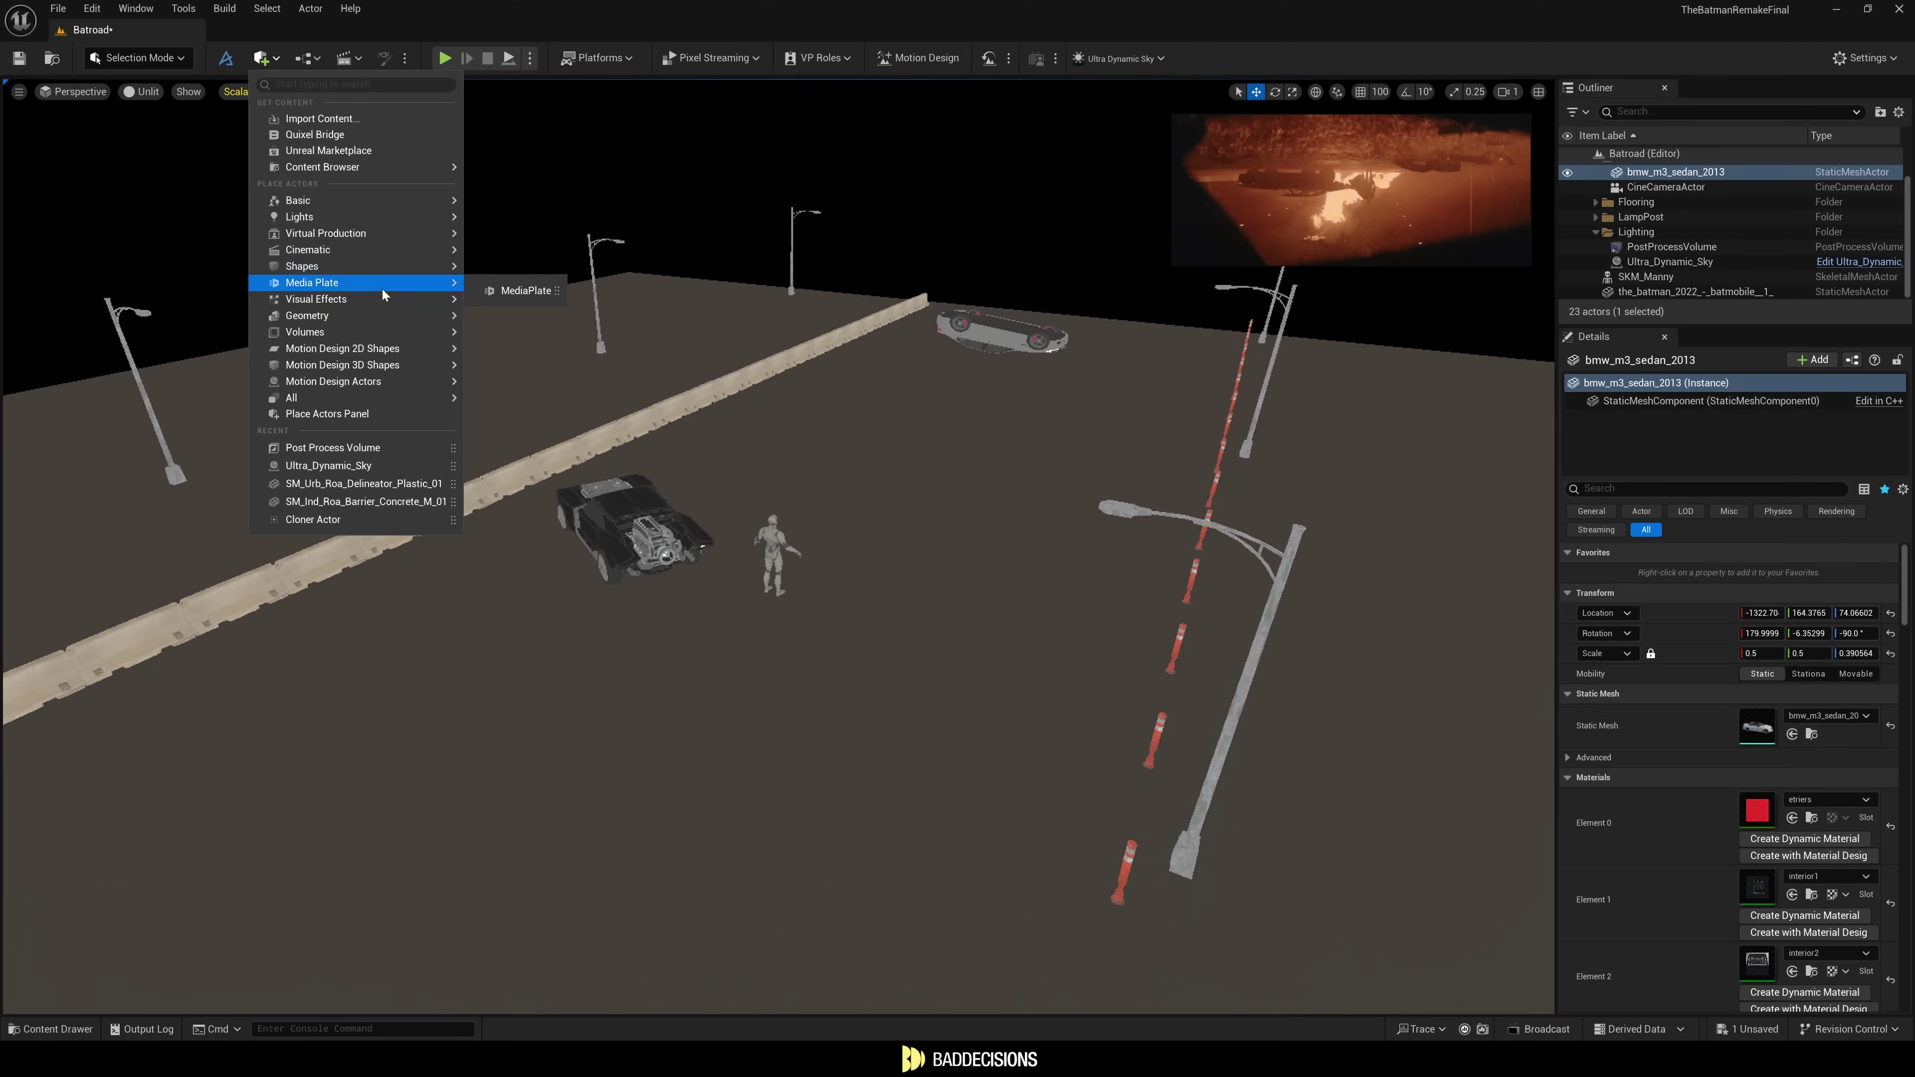
# Place a Rect Light behind the mannequin next to the Batmobile and rotate it.
pyautogui.moveTo(511, 278); pyautogui.dragTo(653, 642)
pyautogui.press('w')
pyautogui.press('d')
pyautogui.moveTo(654, 641); pyautogui.dragTo(596, 664, button='right')
pyautogui.press('e')
pyautogui.moveTo(731, 640); pyautogui.dragTo(693, 604)
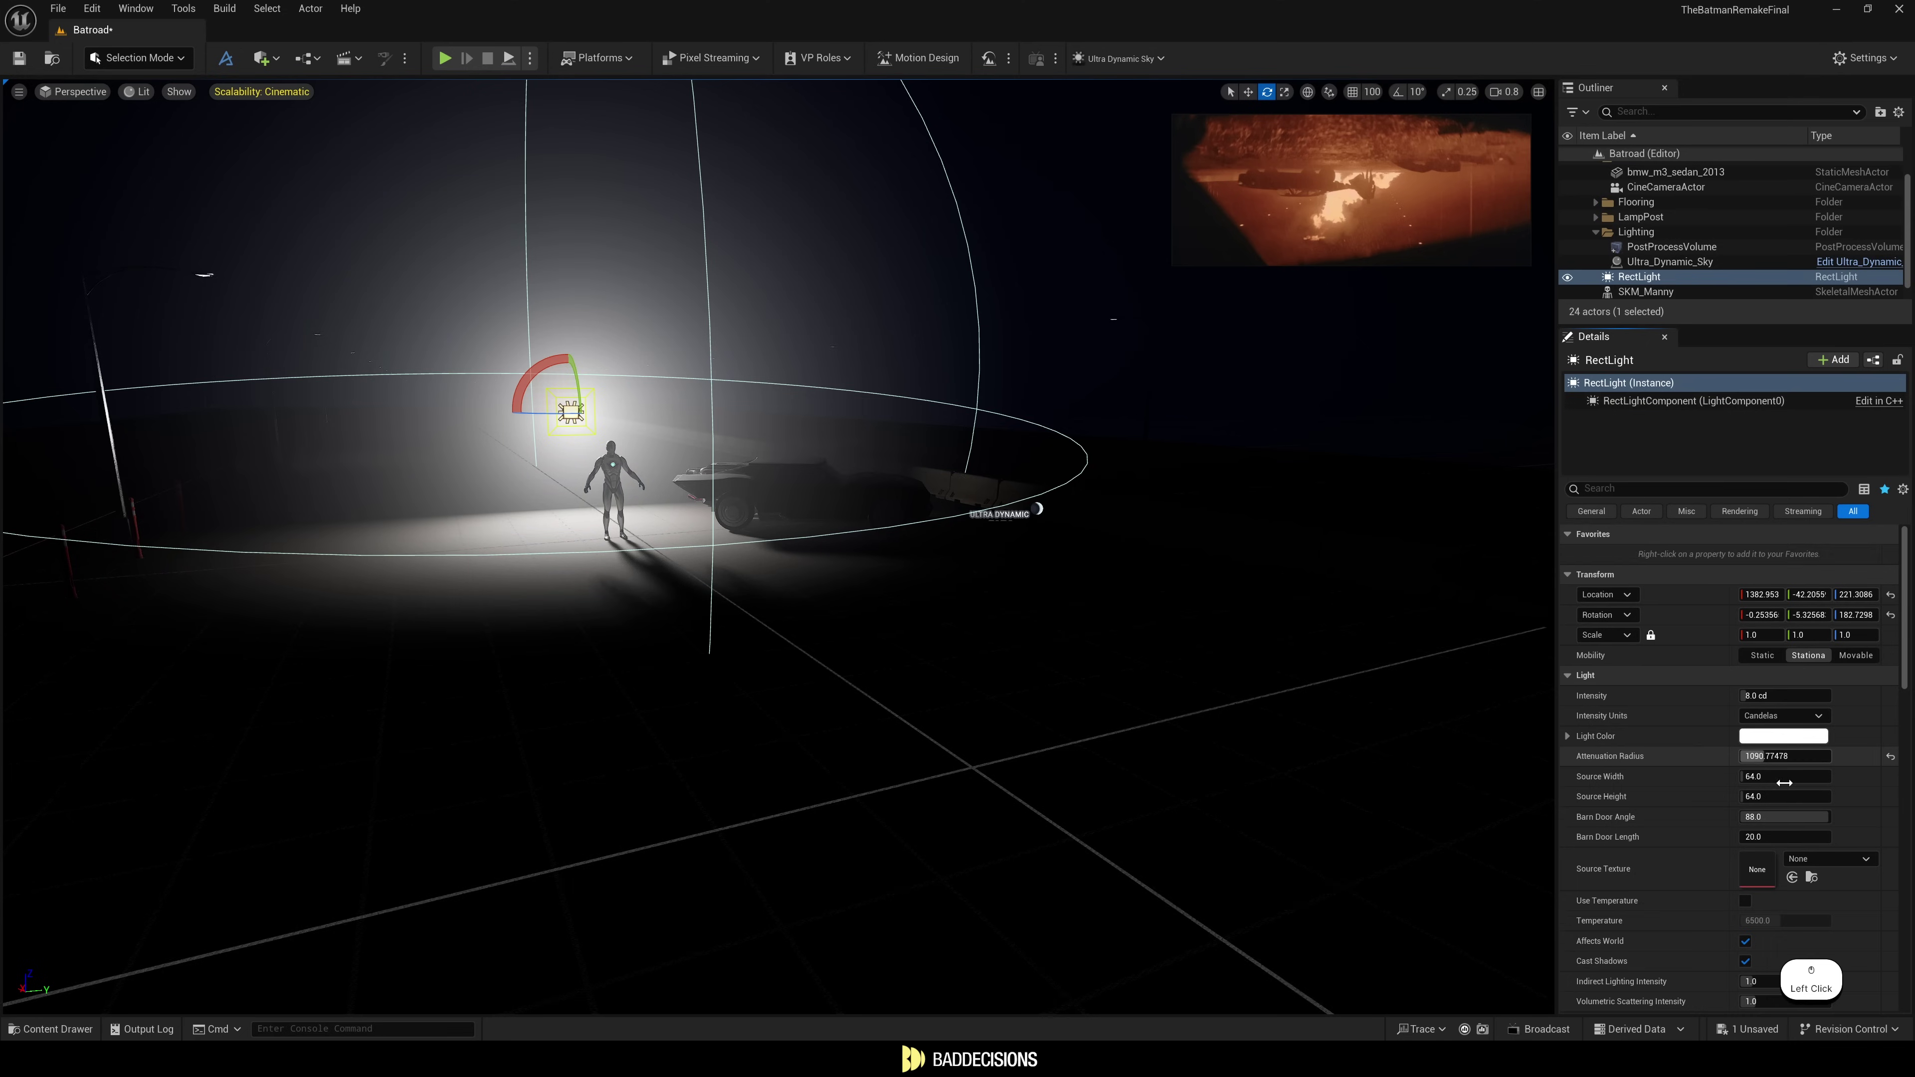
# Enable Use Temperature on the Rect Light with a temperature of about 2710 and increase its attenuation radius.
pyautogui.scroll(-1, 1772, 830)
pyautogui.click(1745, 853)
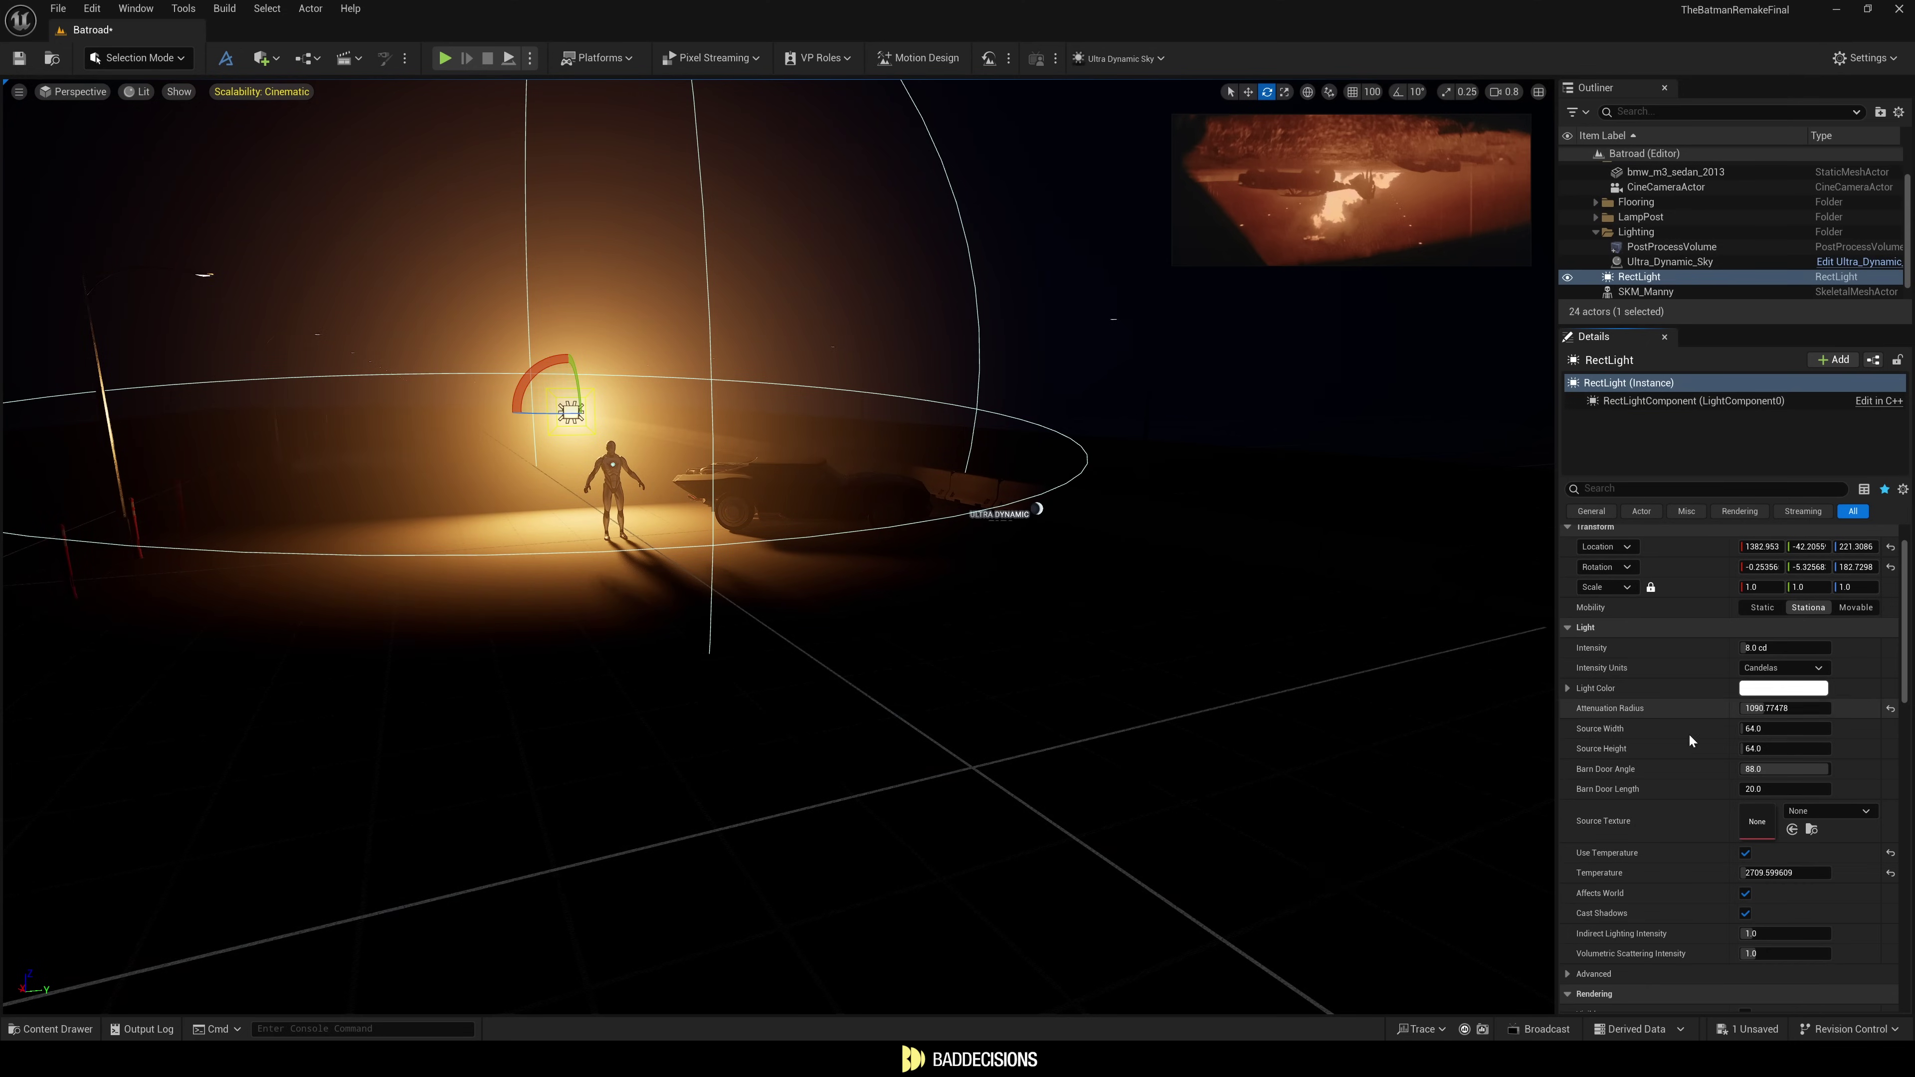
pyautogui.moveTo(1797, 710); pyautogui.dragTo(1823, 711)
# Switch the viewport to the cinematic camera's view and reposition the Rect Light in the shot.
pyautogui.moveTo(1056, 574); pyautogui.dragTo(1040, 565, button='right')
pyautogui.press('s')
pyautogui.press('q')
pyautogui.press('a')
pyautogui.click(73, 93)
pyautogui.click(144, 278)
pyautogui.press('w')
pyautogui.moveTo(872, 634); pyautogui.dragTo(858, 615)
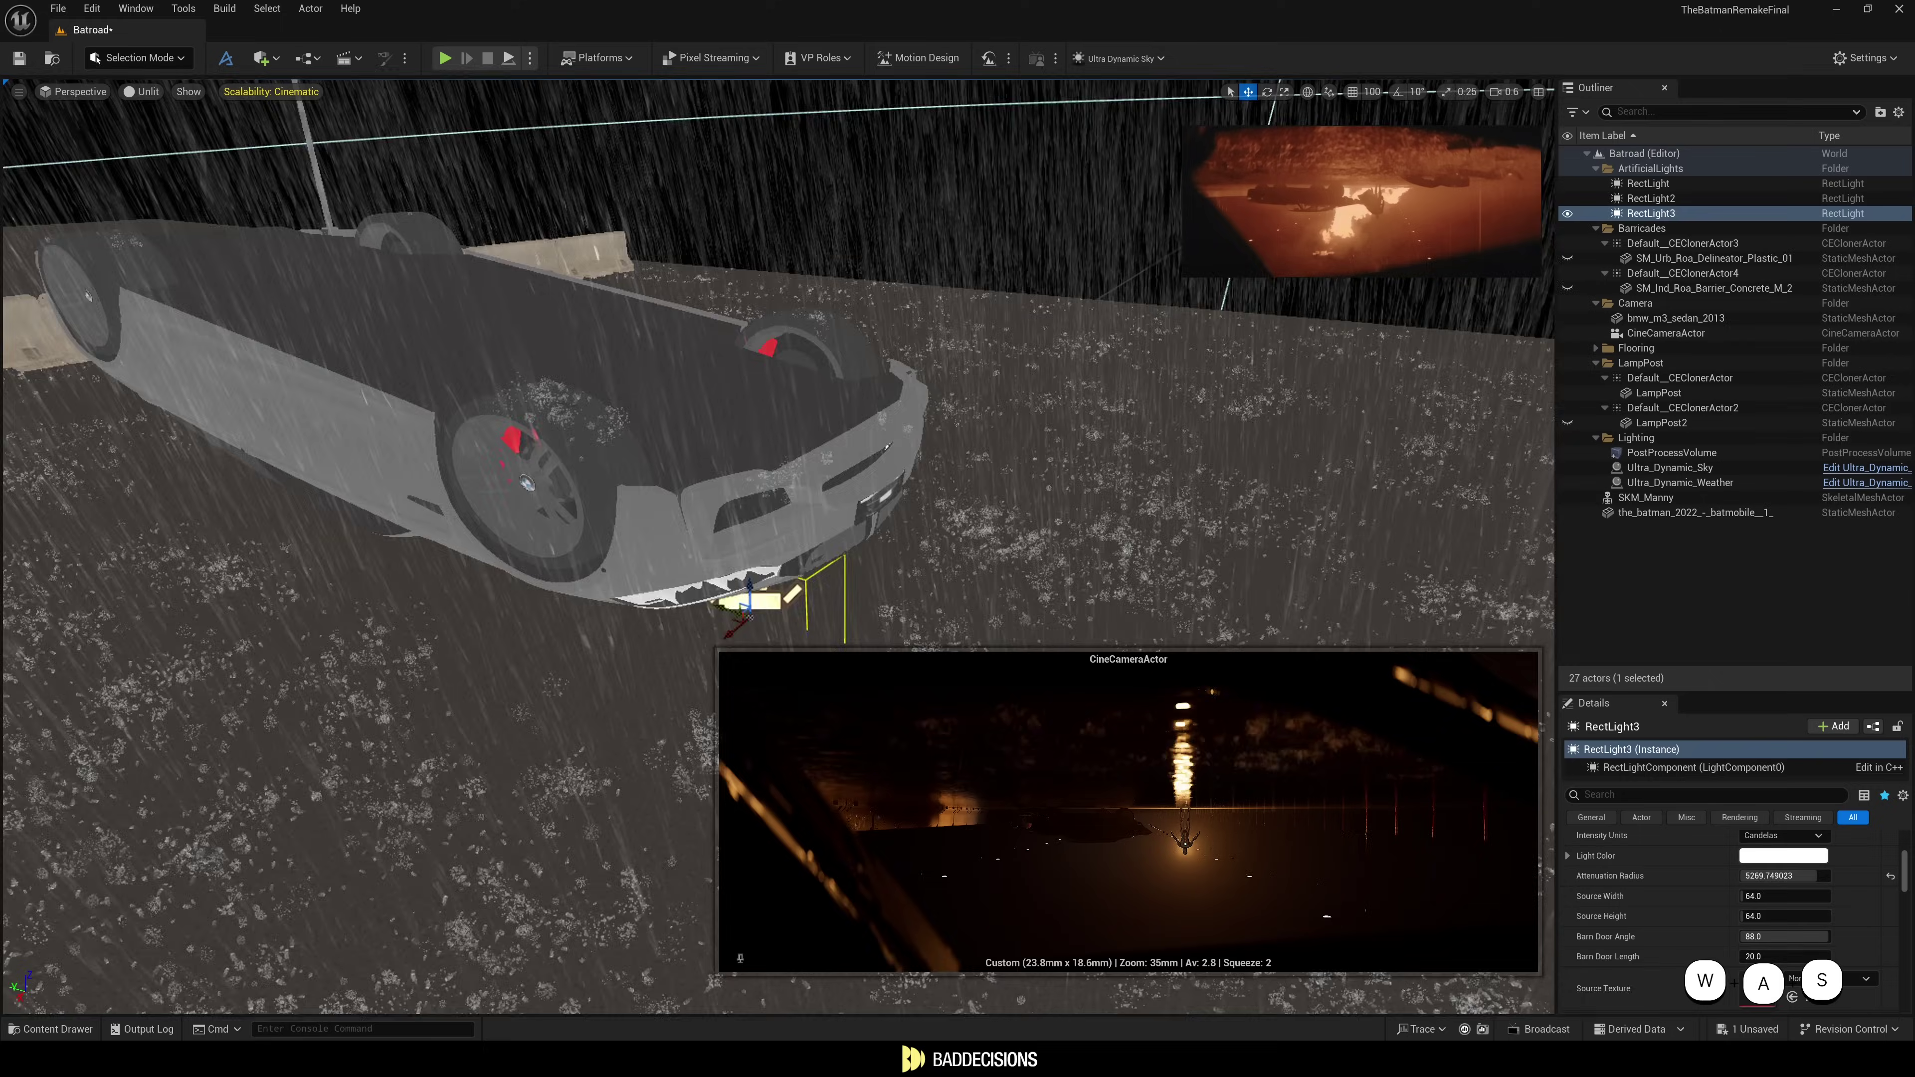
# Move RectLight3 from the overturned car's front wheel area to beneath its windows and lower it slightly.
pyautogui.moveTo(784, 422); pyautogui.dragTo(801, 434, button='right')
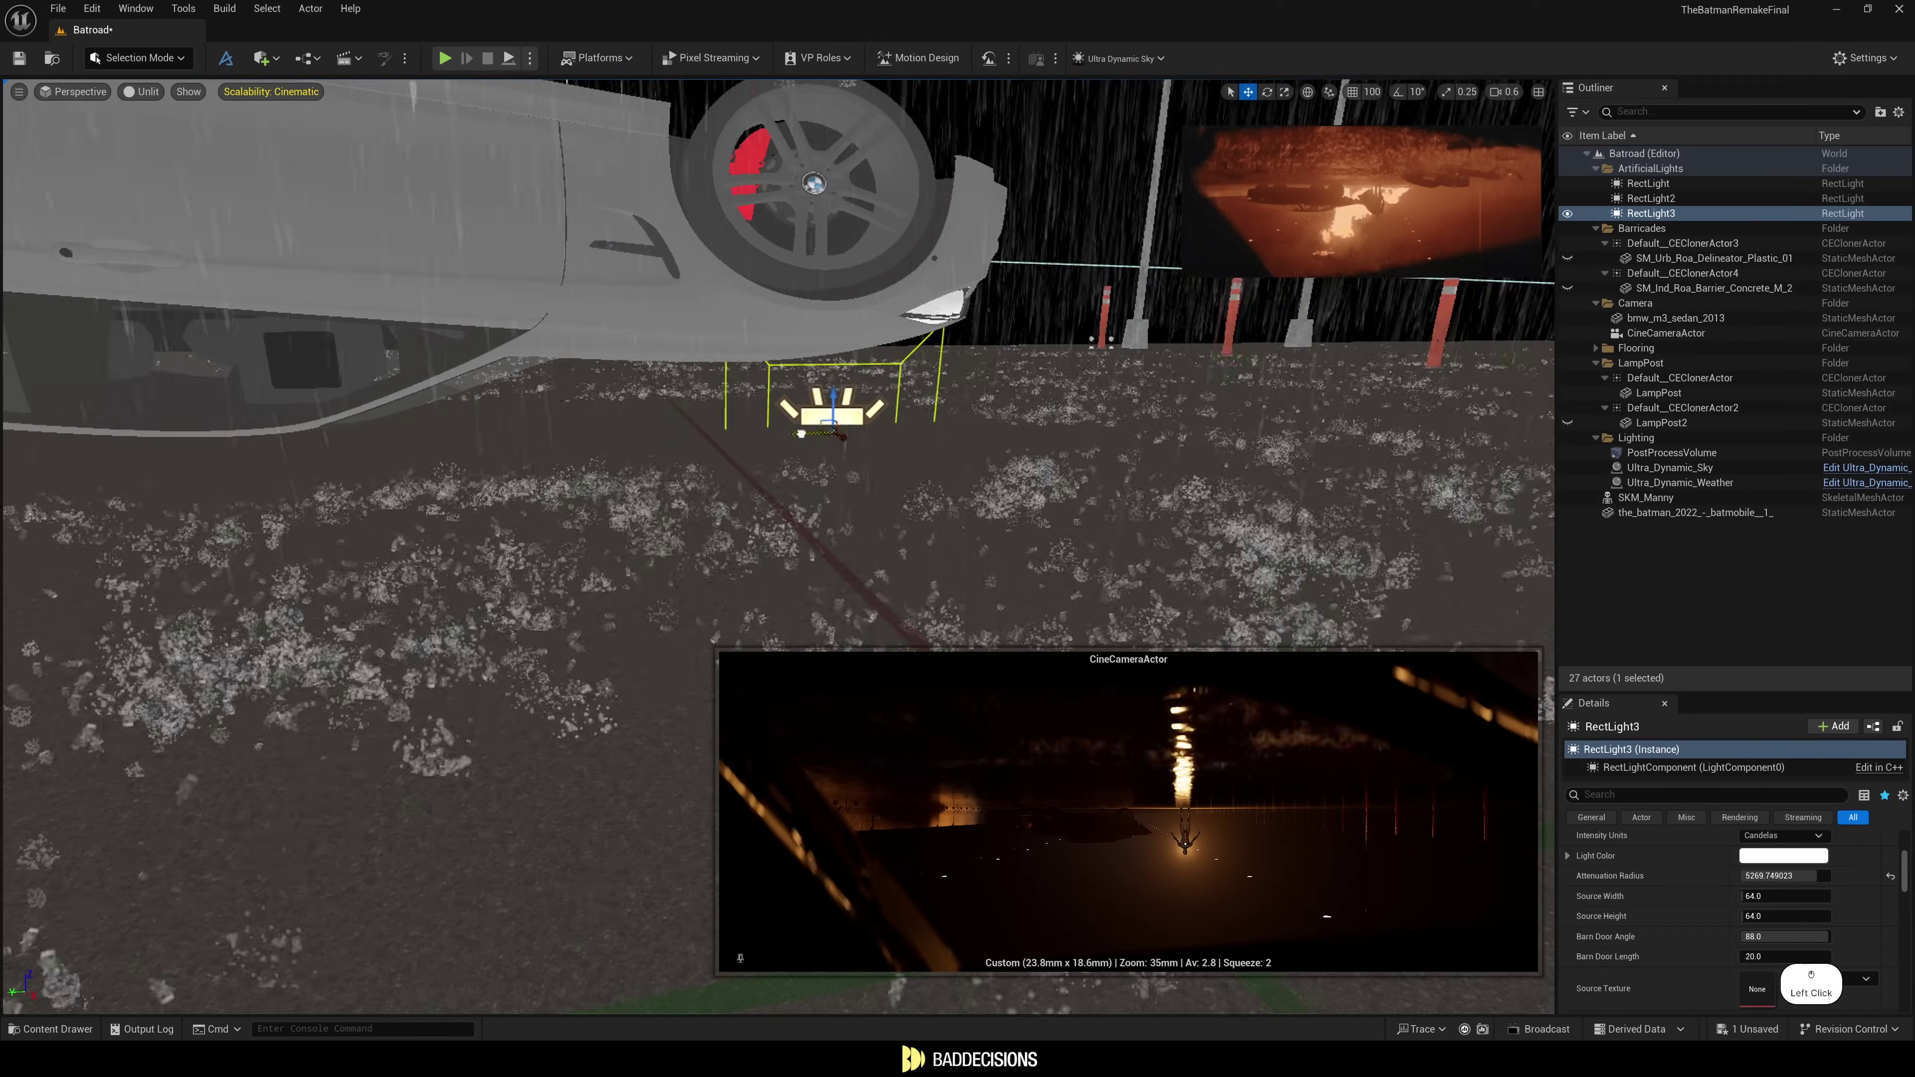
pyautogui.moveTo(801, 434); pyautogui.dragTo(468, 439)
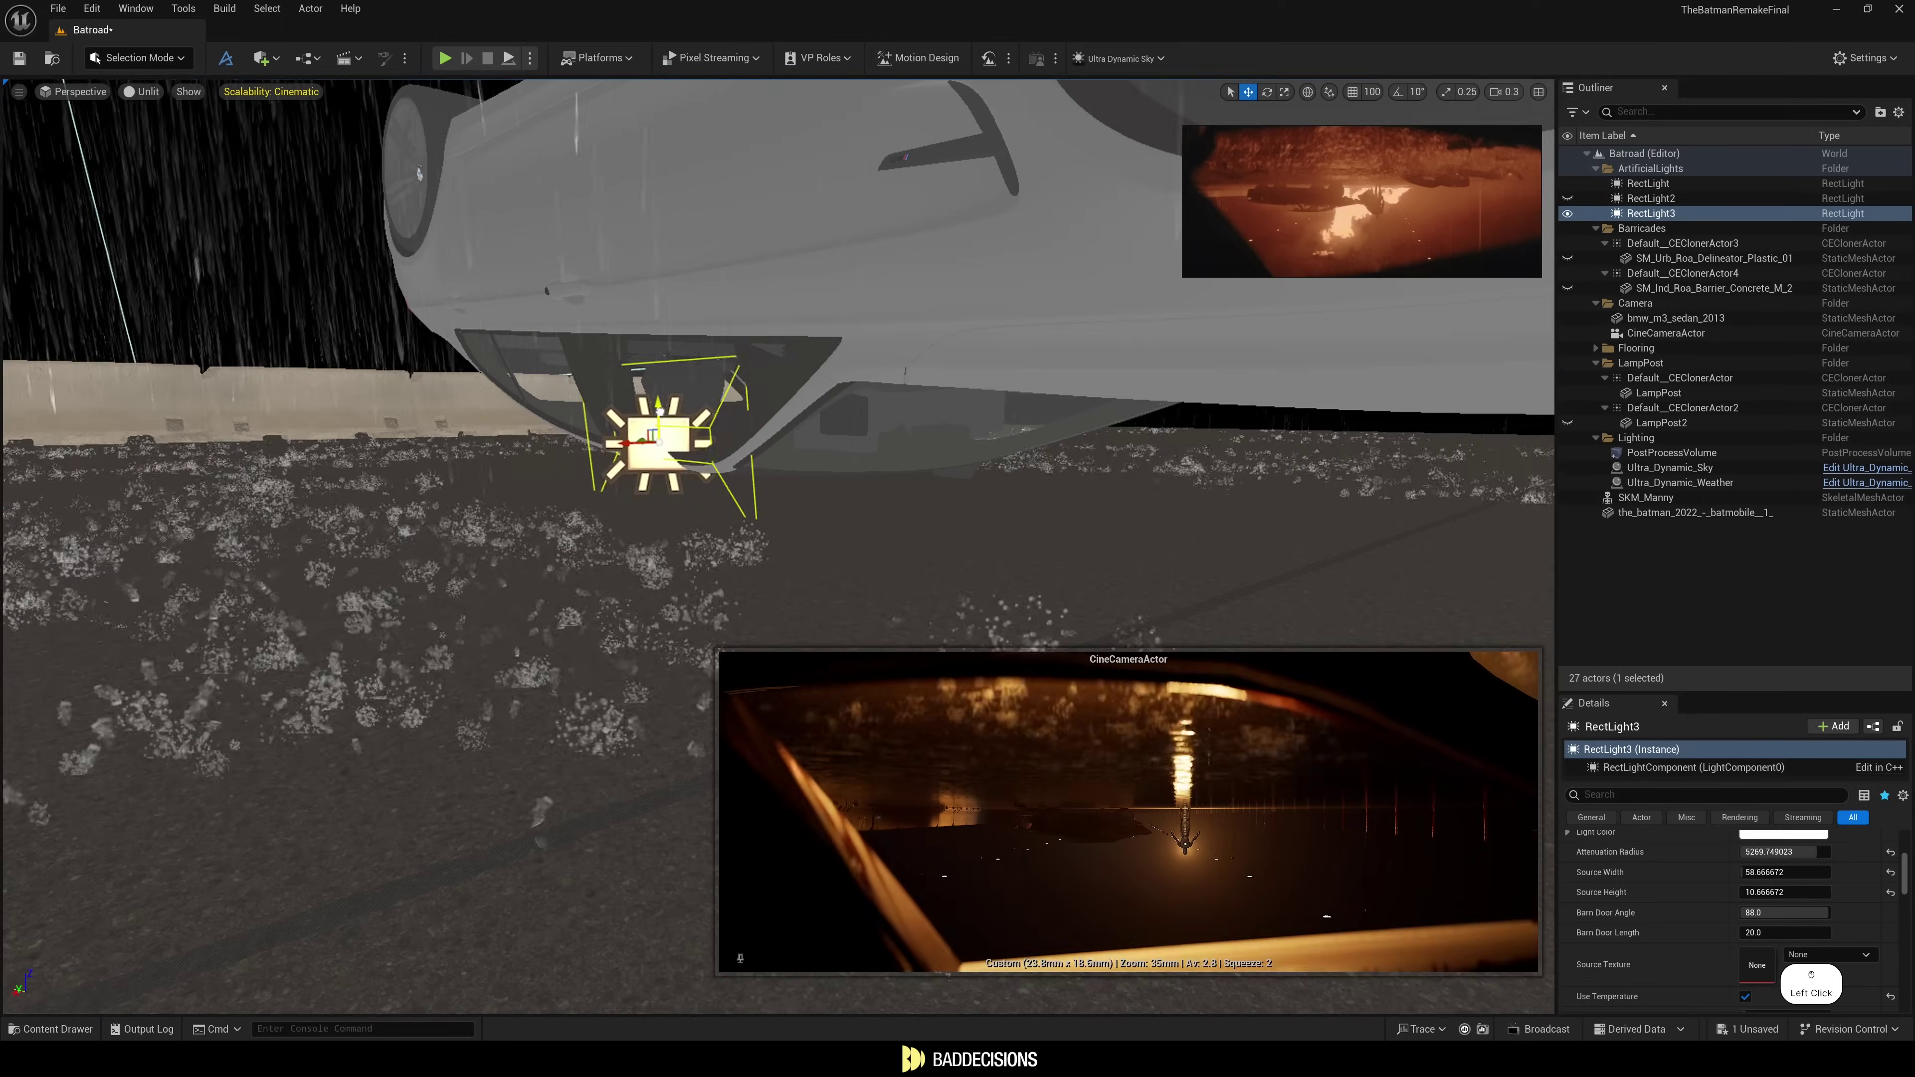
pyautogui.moveTo(664, 418); pyautogui.dragTo(665, 458)
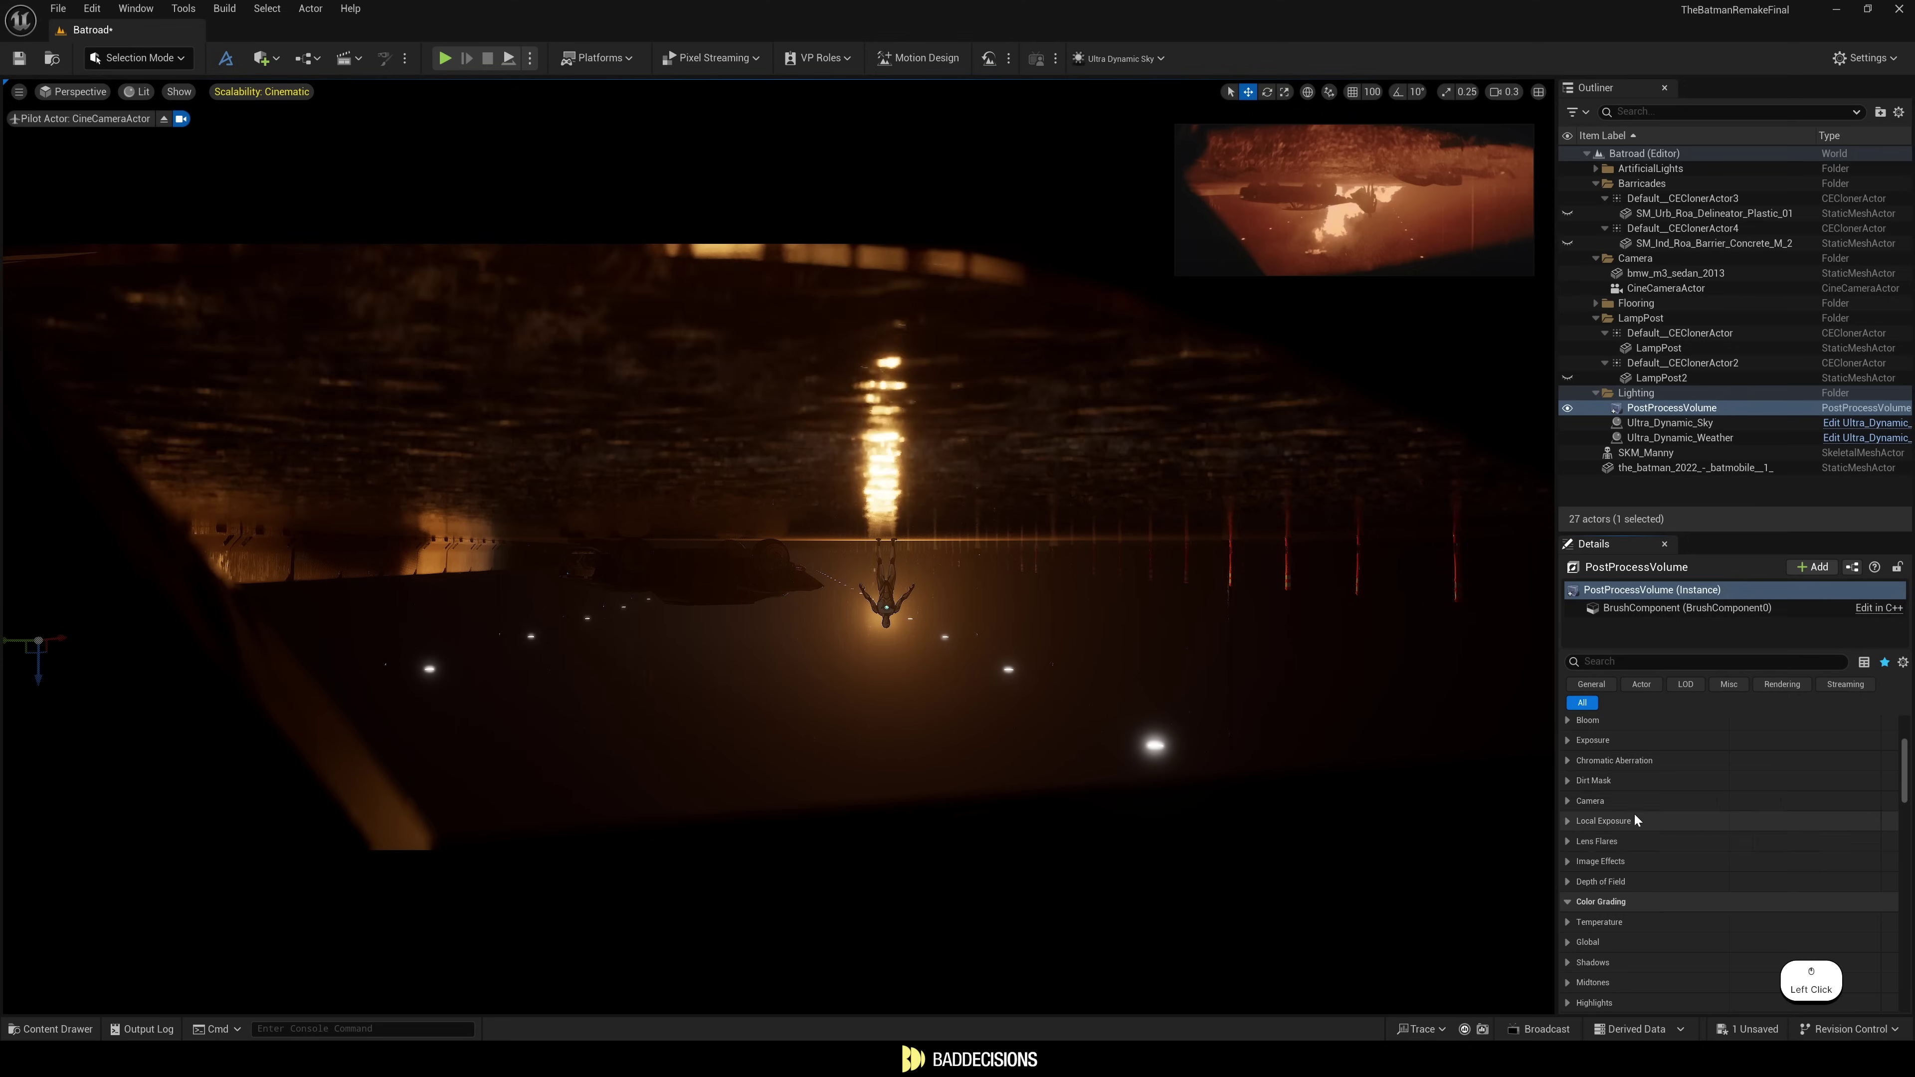
# Set the PostProcessVolume's Bloom intensity to about 0.86.
pyautogui.scroll(3, 1613, 814)
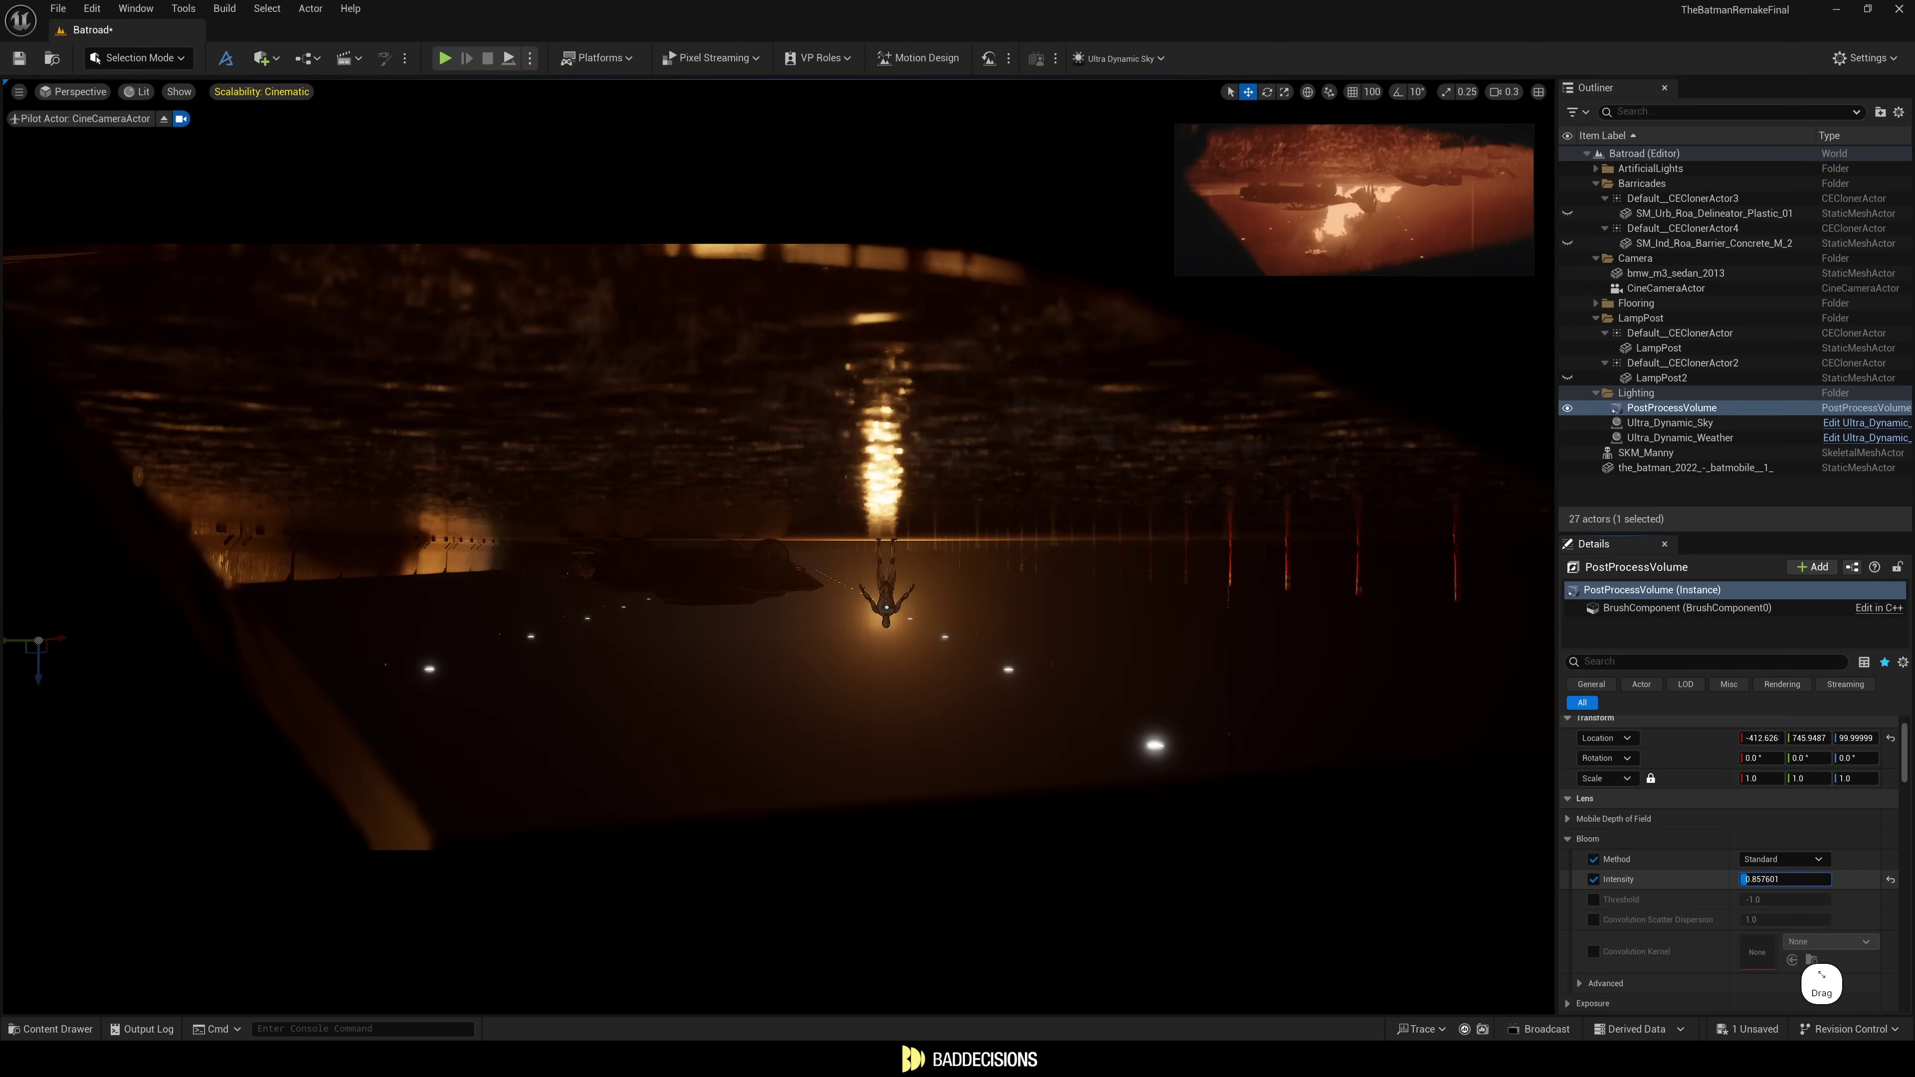
pyautogui.moveTo(1784, 879); pyautogui.dragTo(1765, 879)
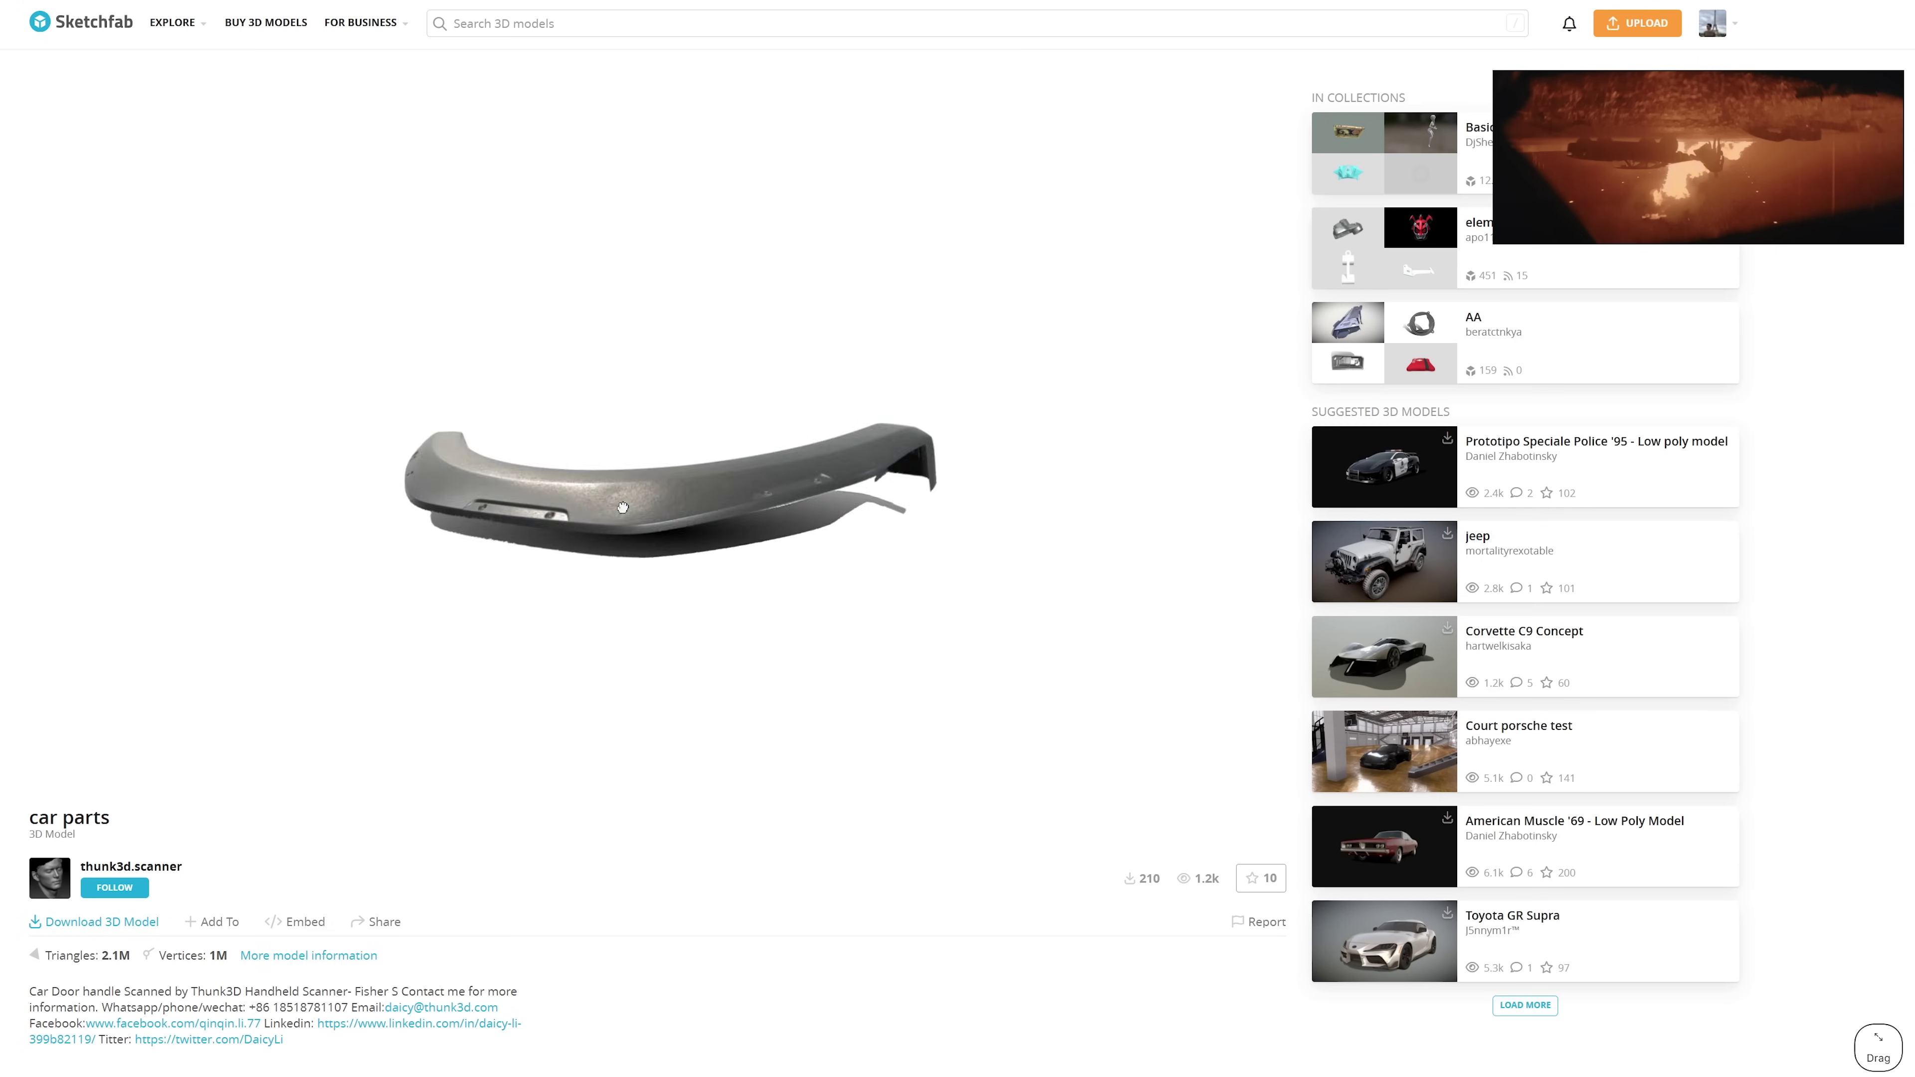
# On Sketchfab, download the car parts bumper model, the Car parts fender model and Wheel - BMW X5 (2014 Version).
pyautogui.click(102, 921)
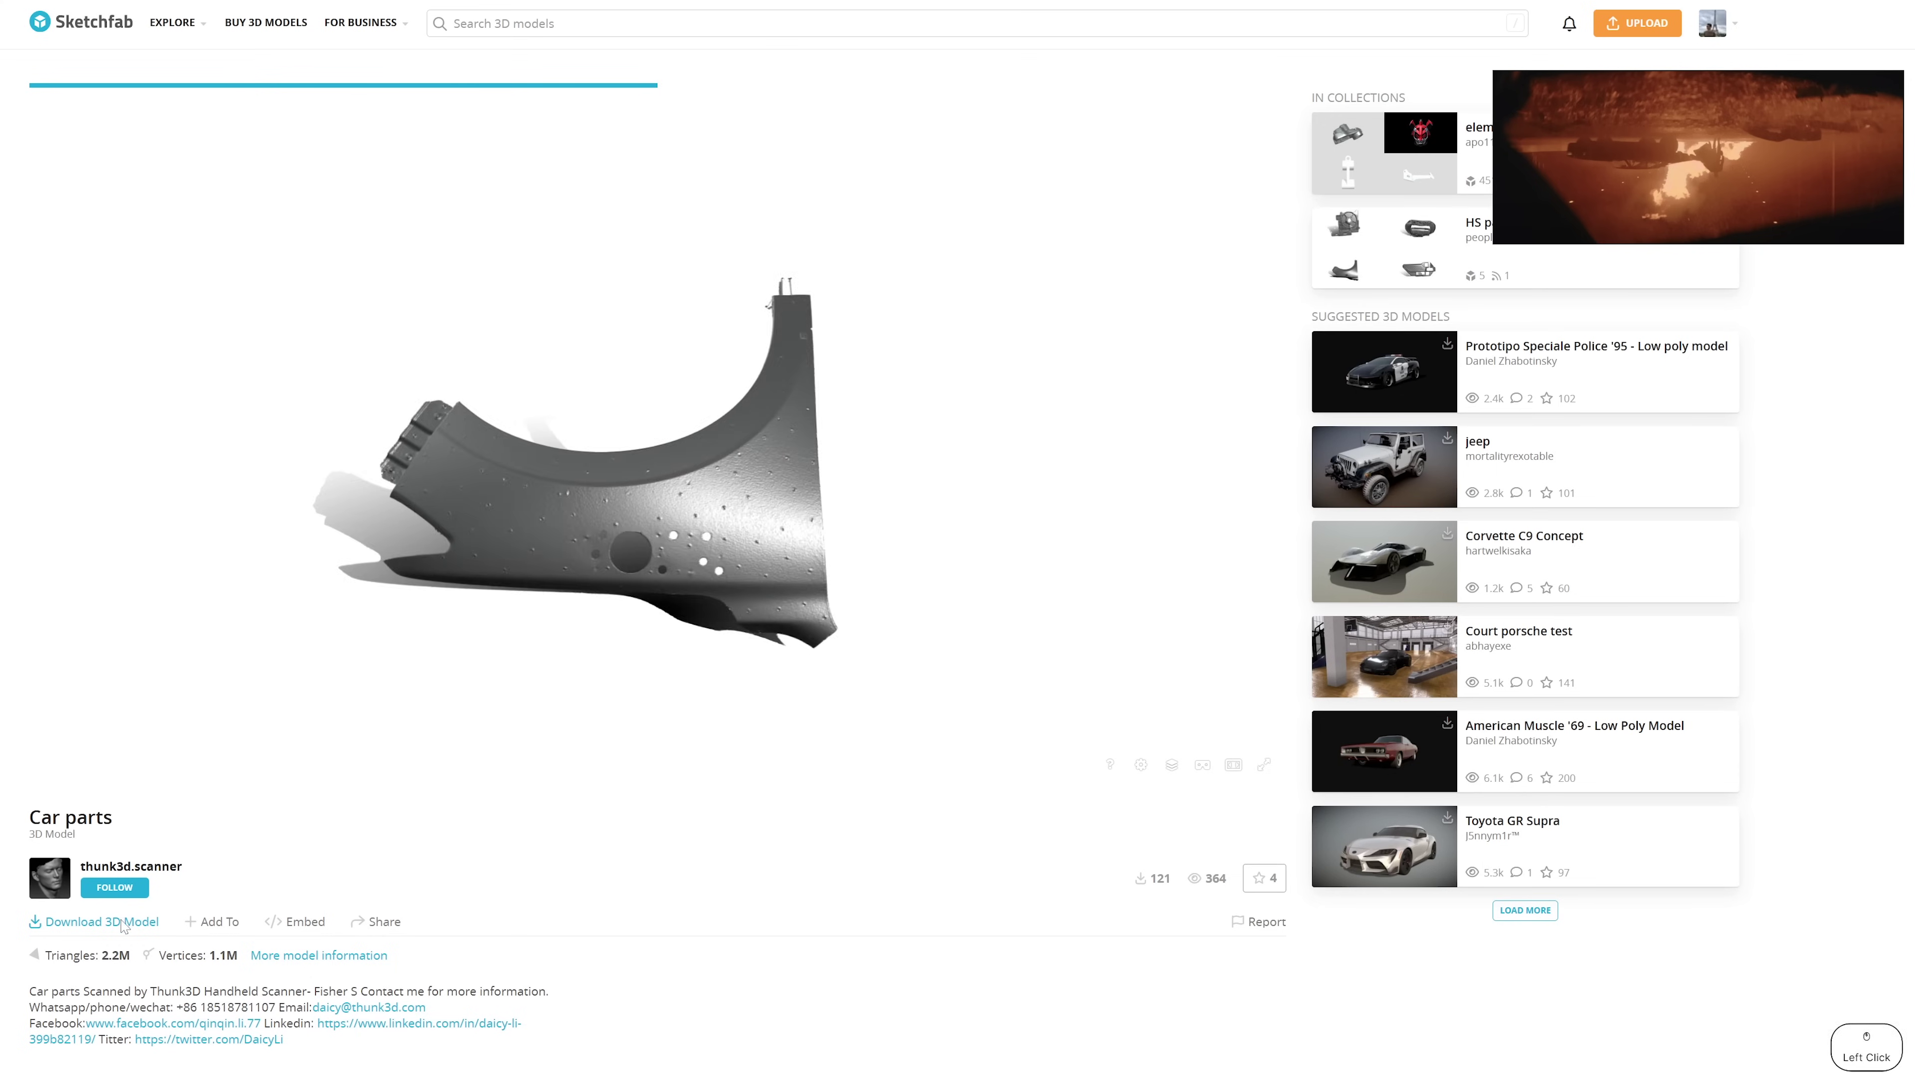
pyautogui.click(121, 922)
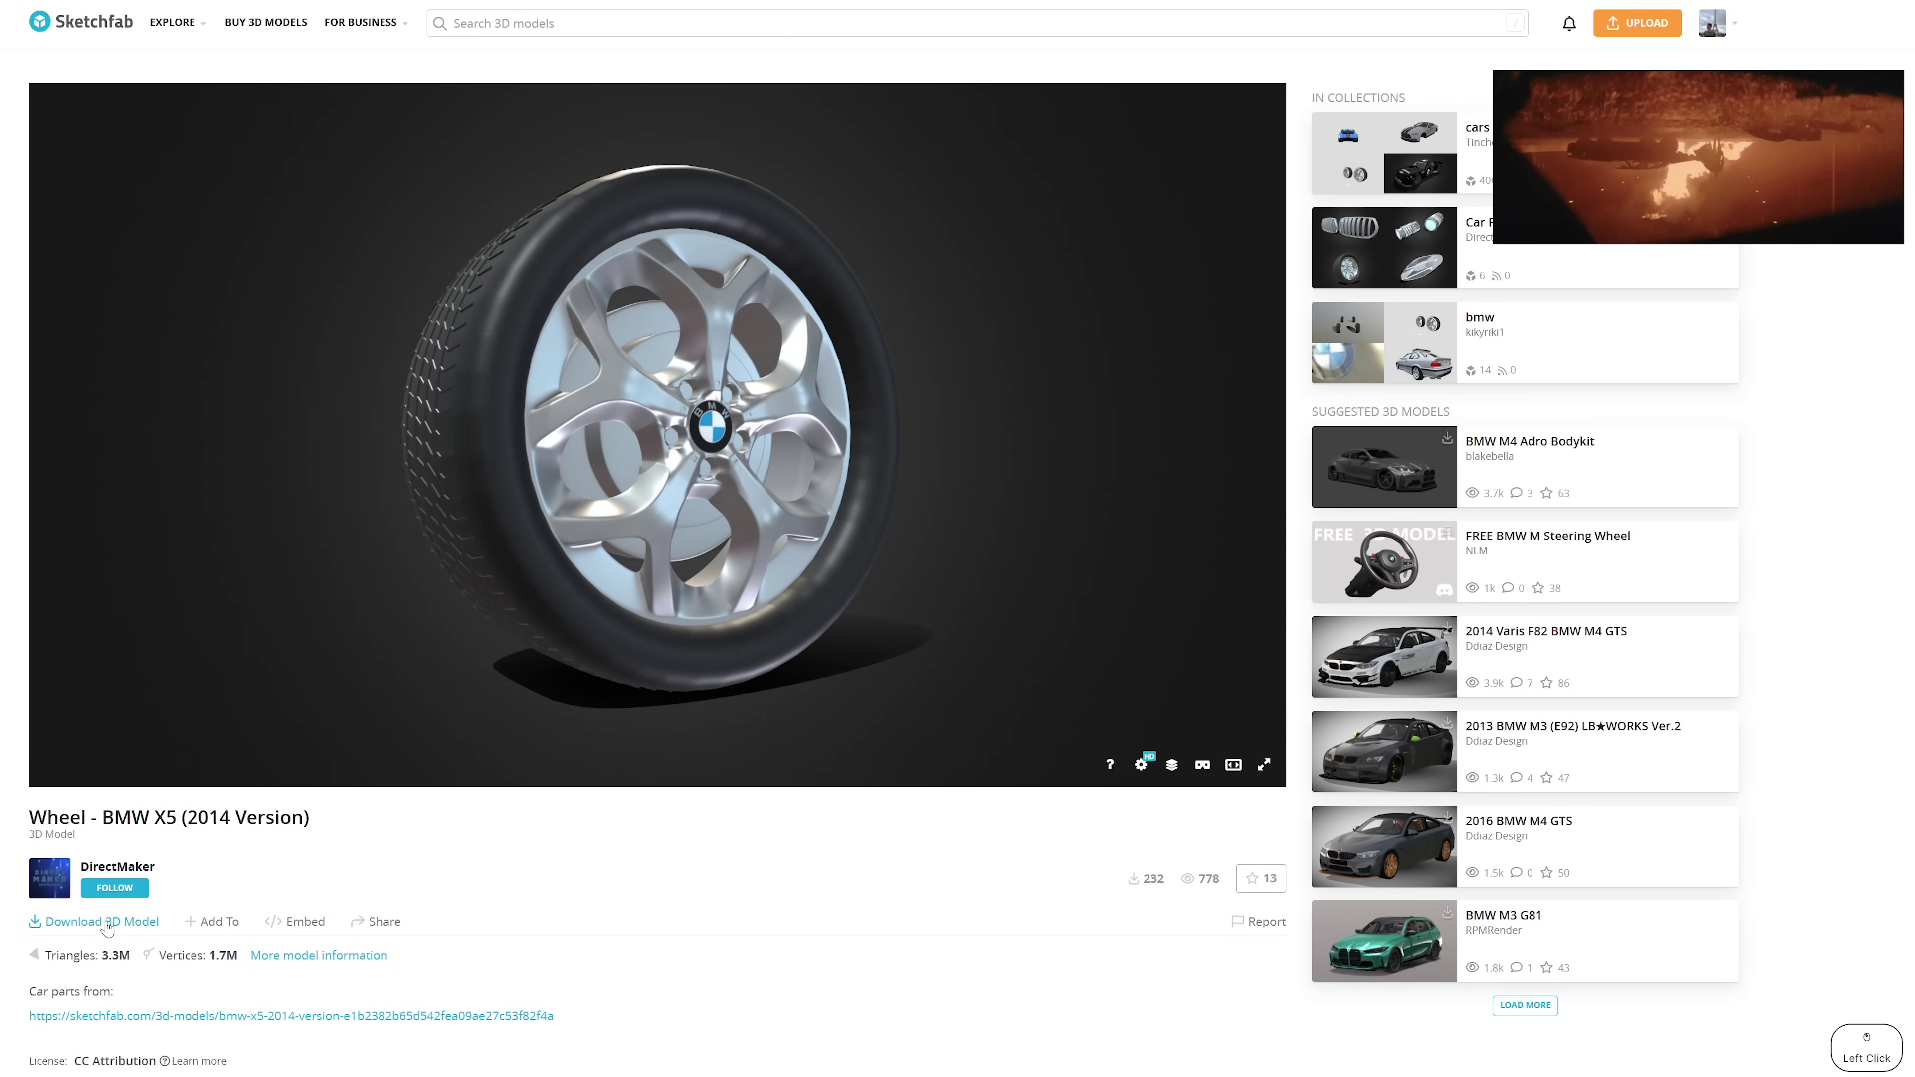
pyautogui.click(106, 923)
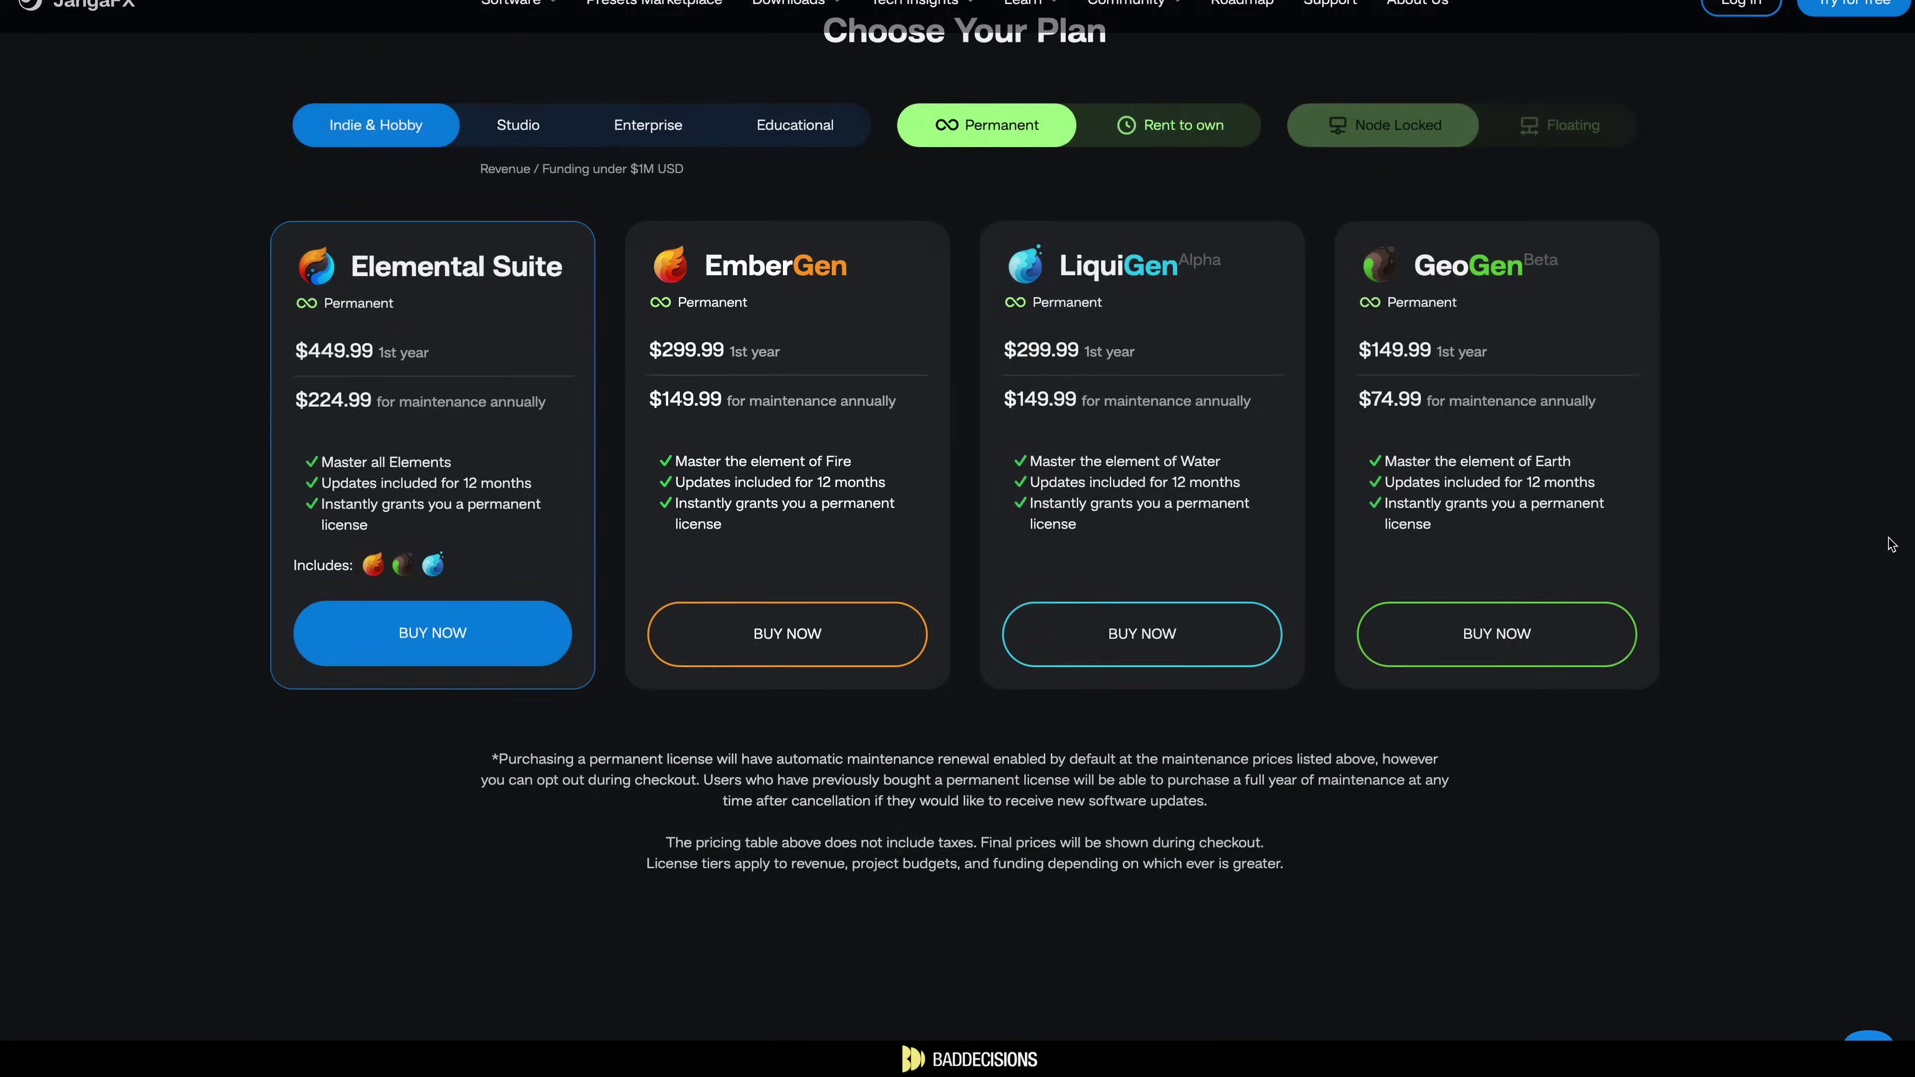
pyautogui.scroll(1, 1891, 543)
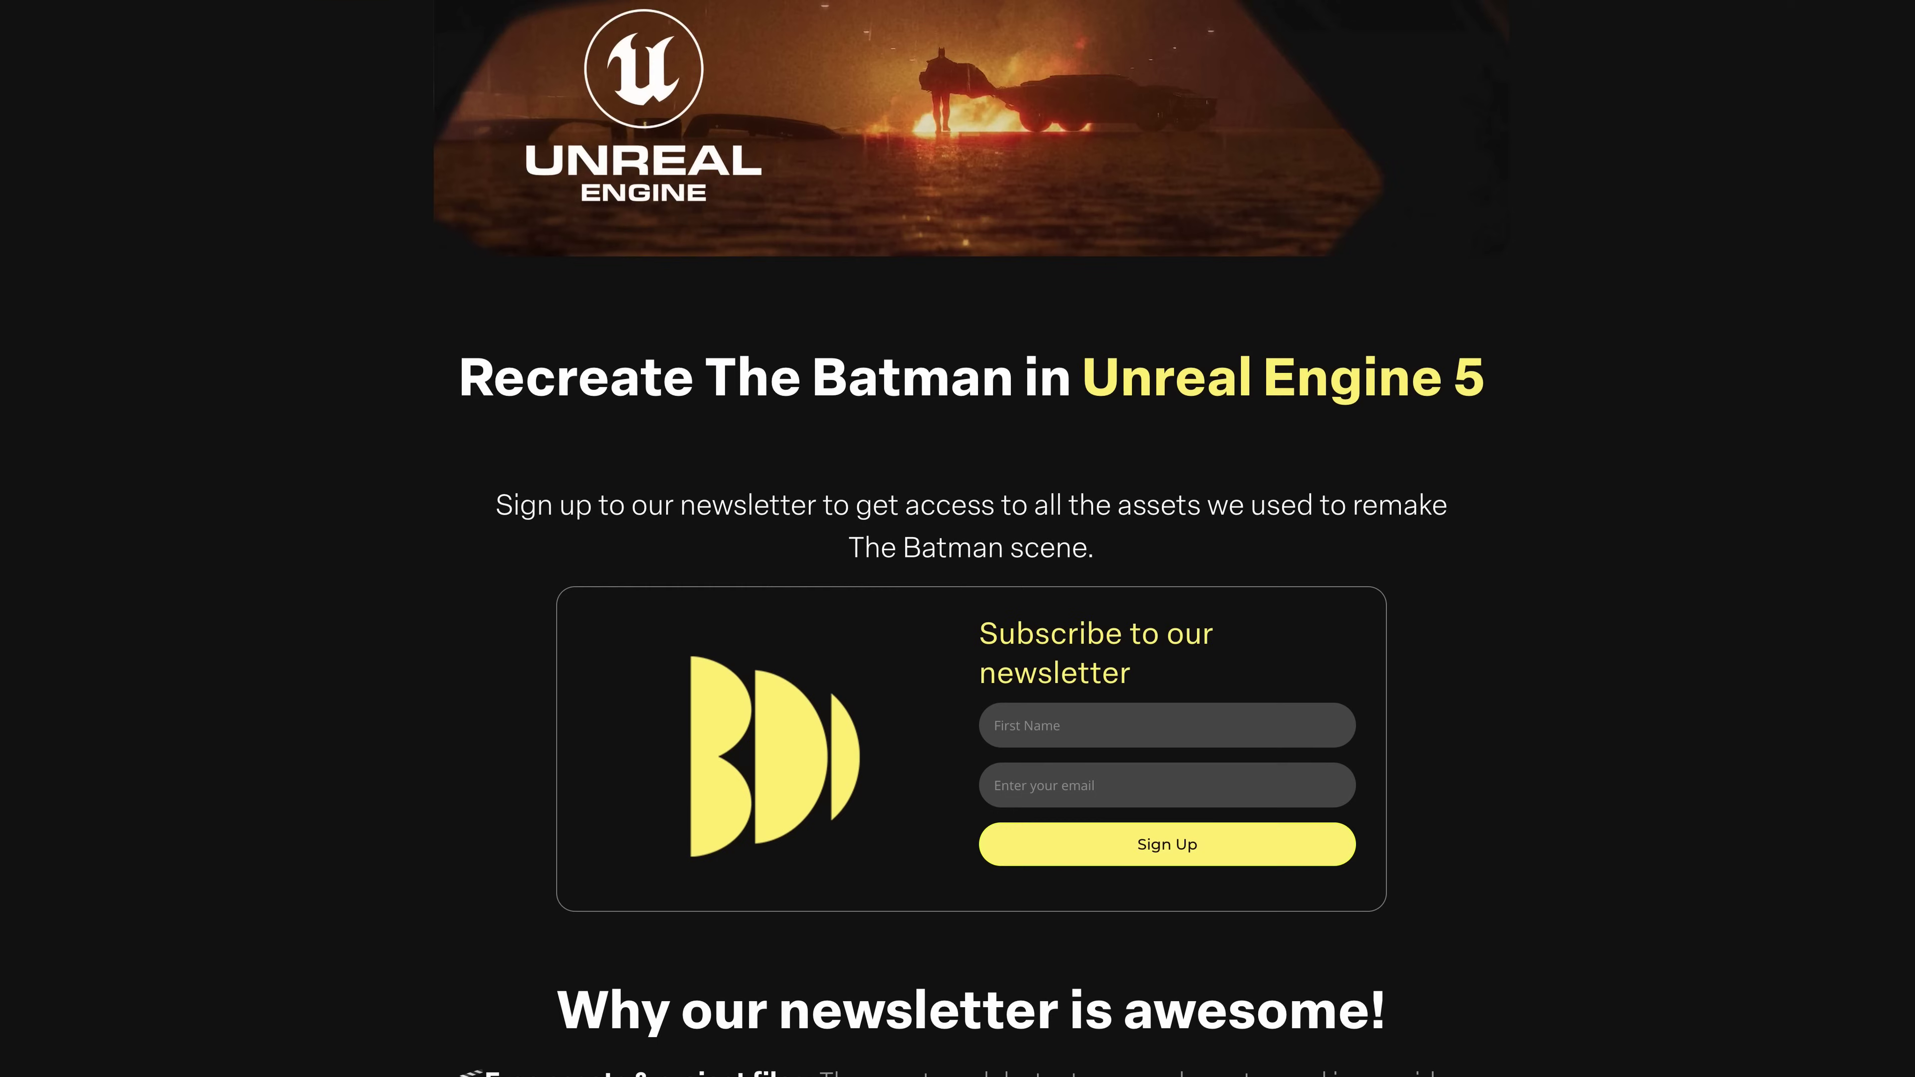
pyautogui.scroll(-2, 1630, 419)
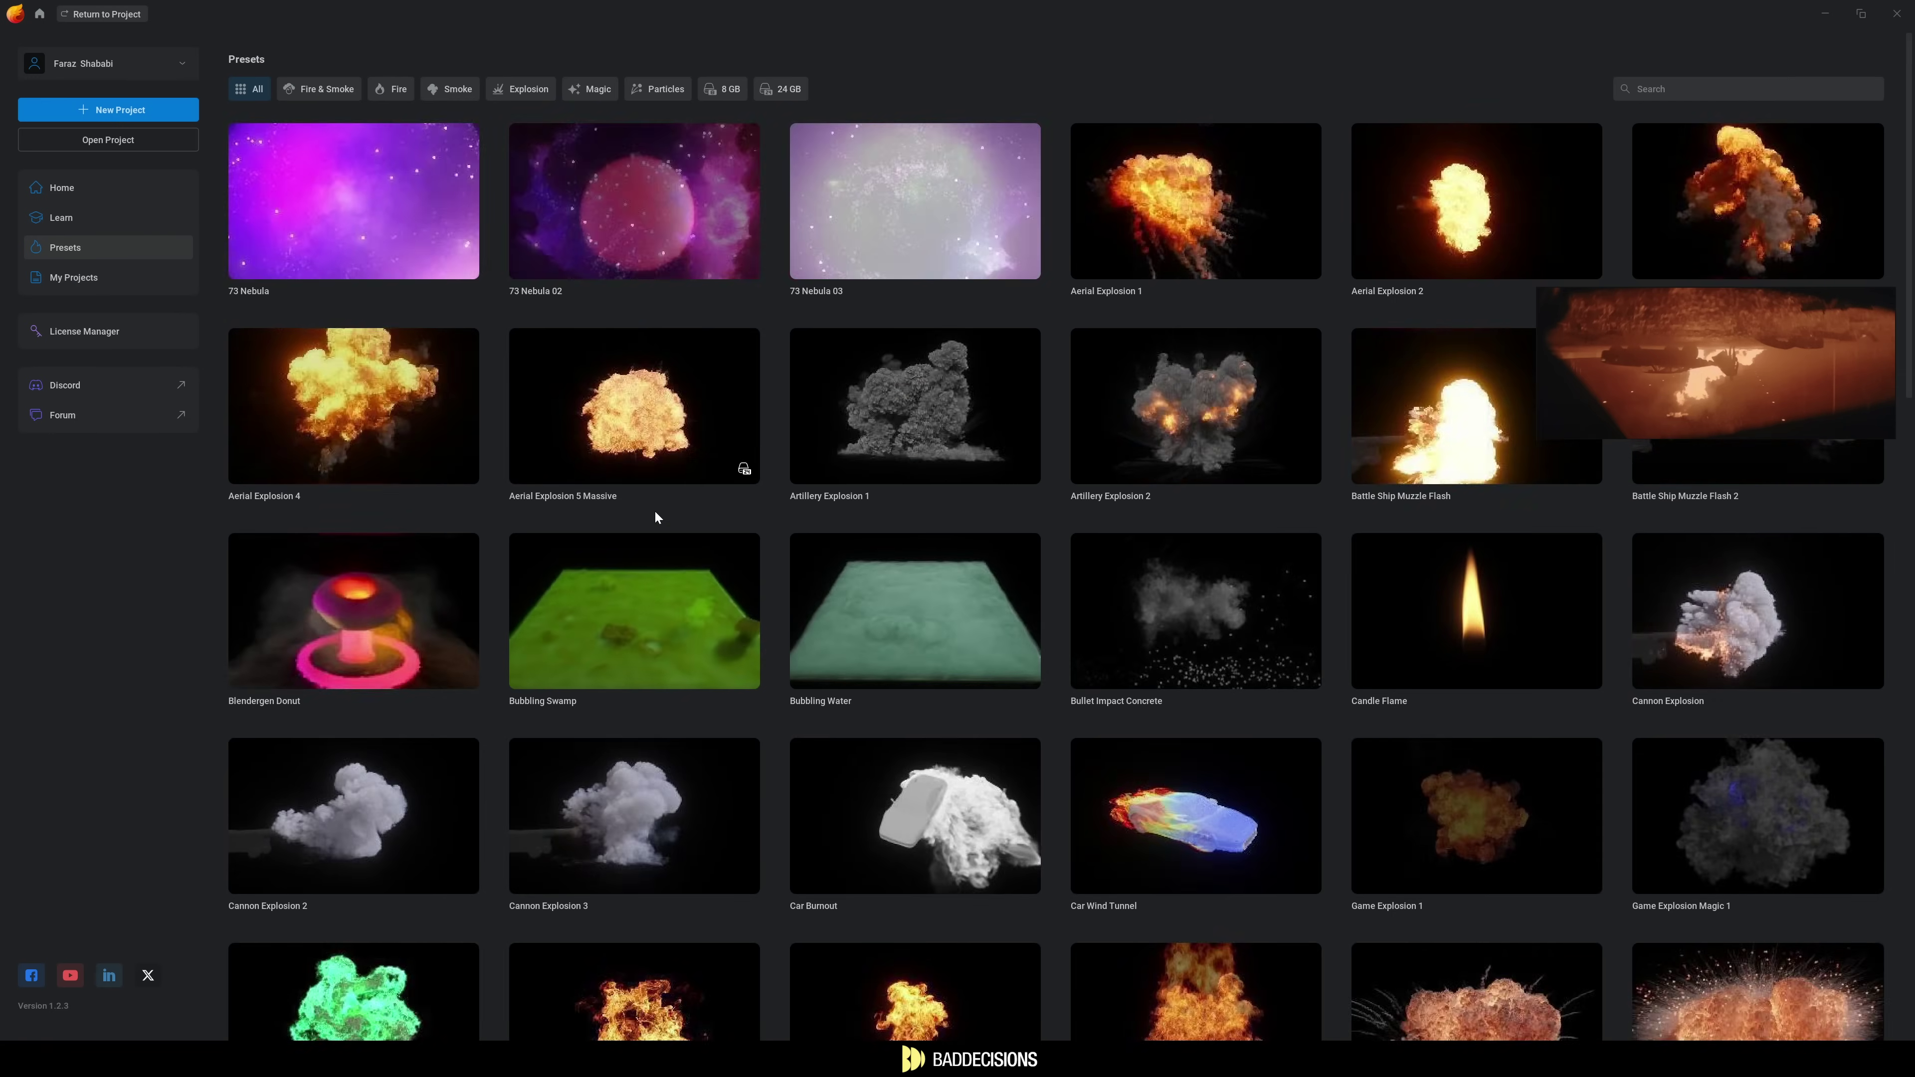
# In EmberGen, look through the explosion and fire presets for one suited to the burning car.
pyautogui.scroll(-1, 654, 513)
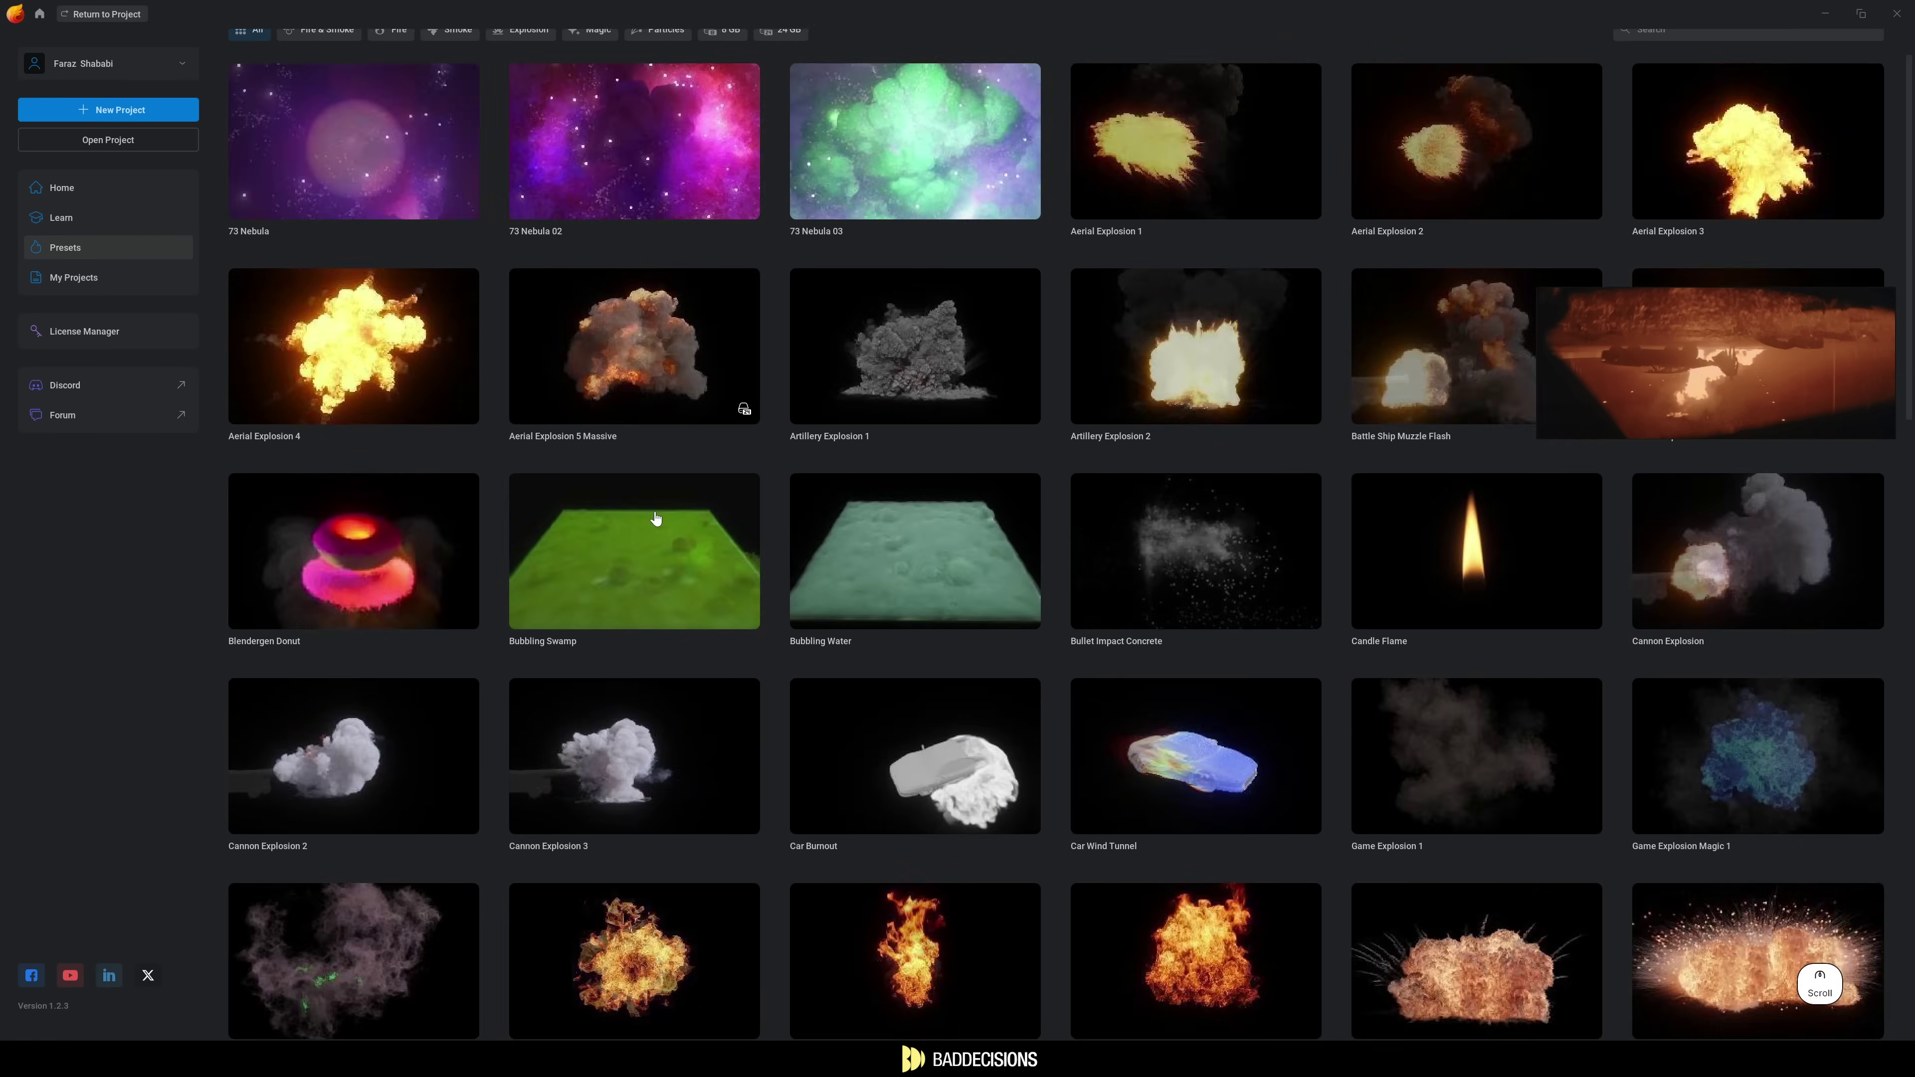
pyautogui.scroll(-3, 655, 517)
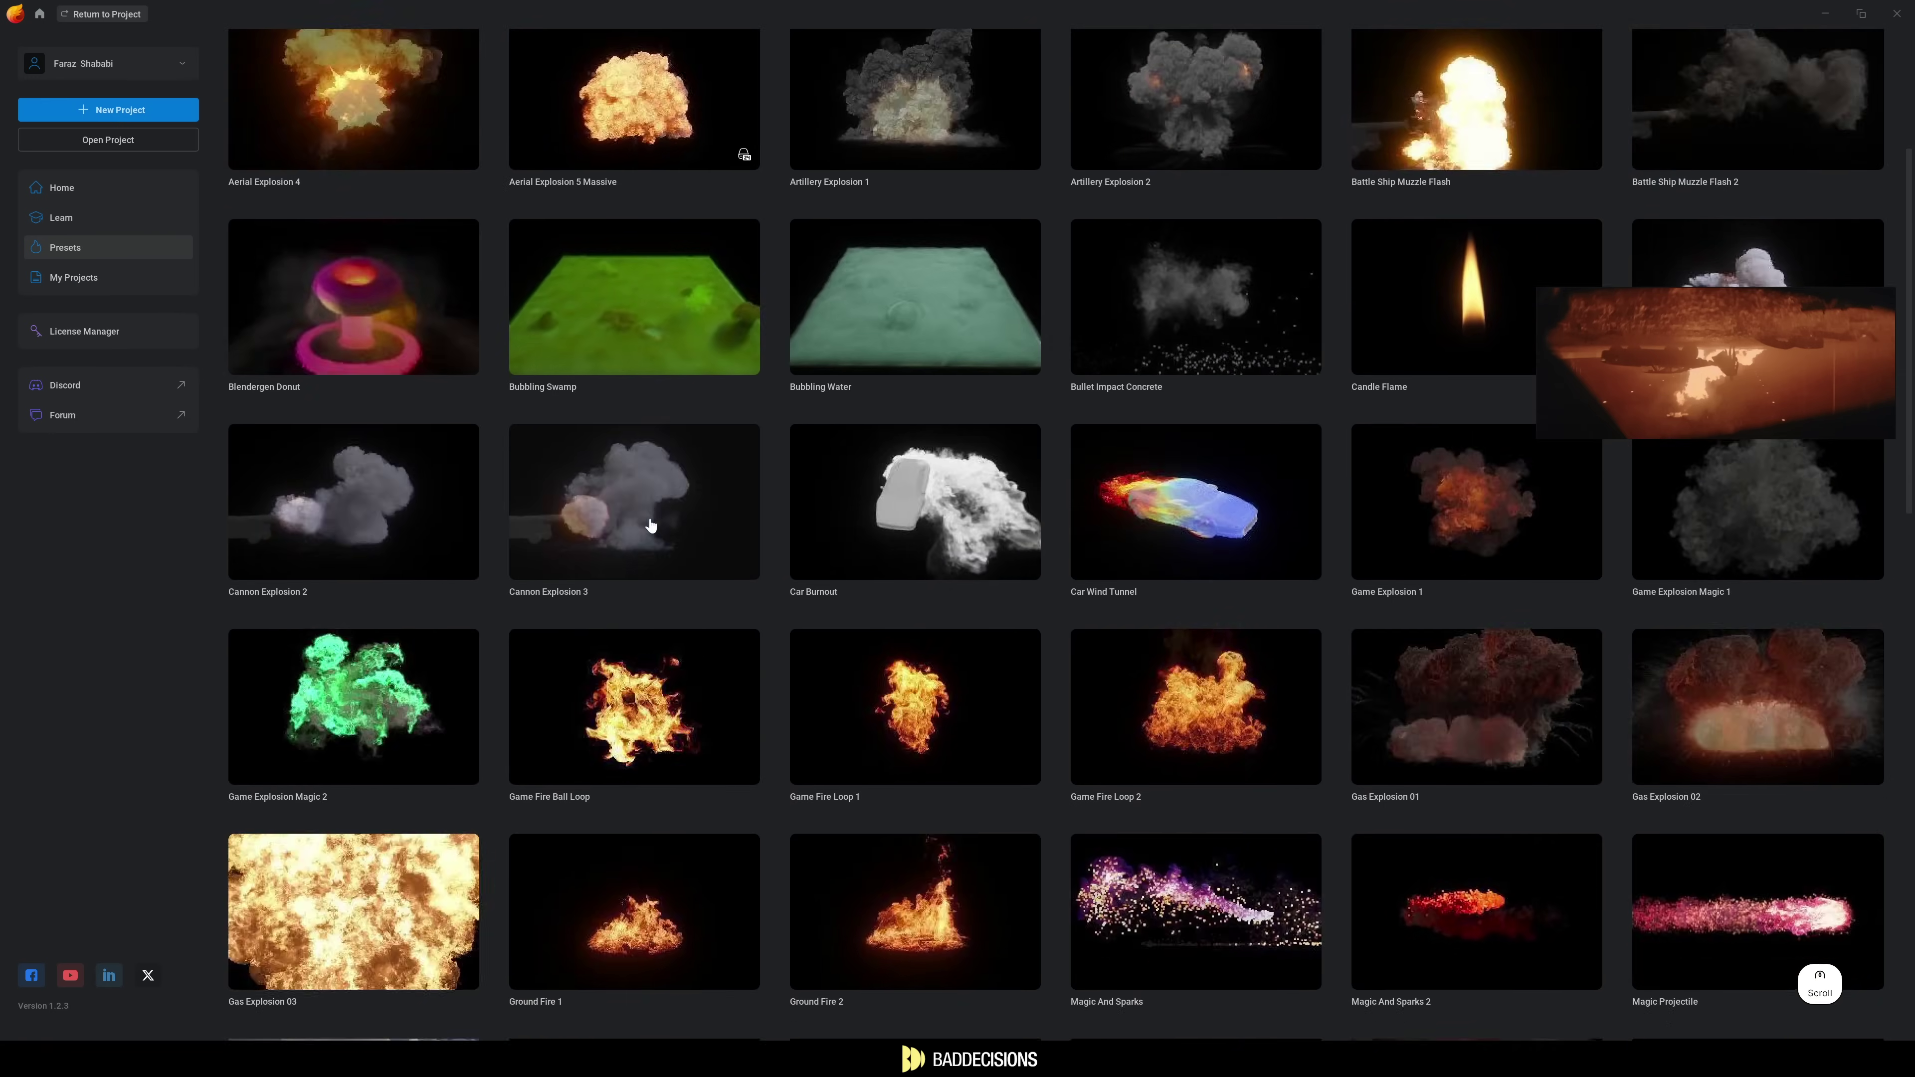
pyautogui.scroll(-3, 649, 522)
pyautogui.scroll(3, 649, 528)
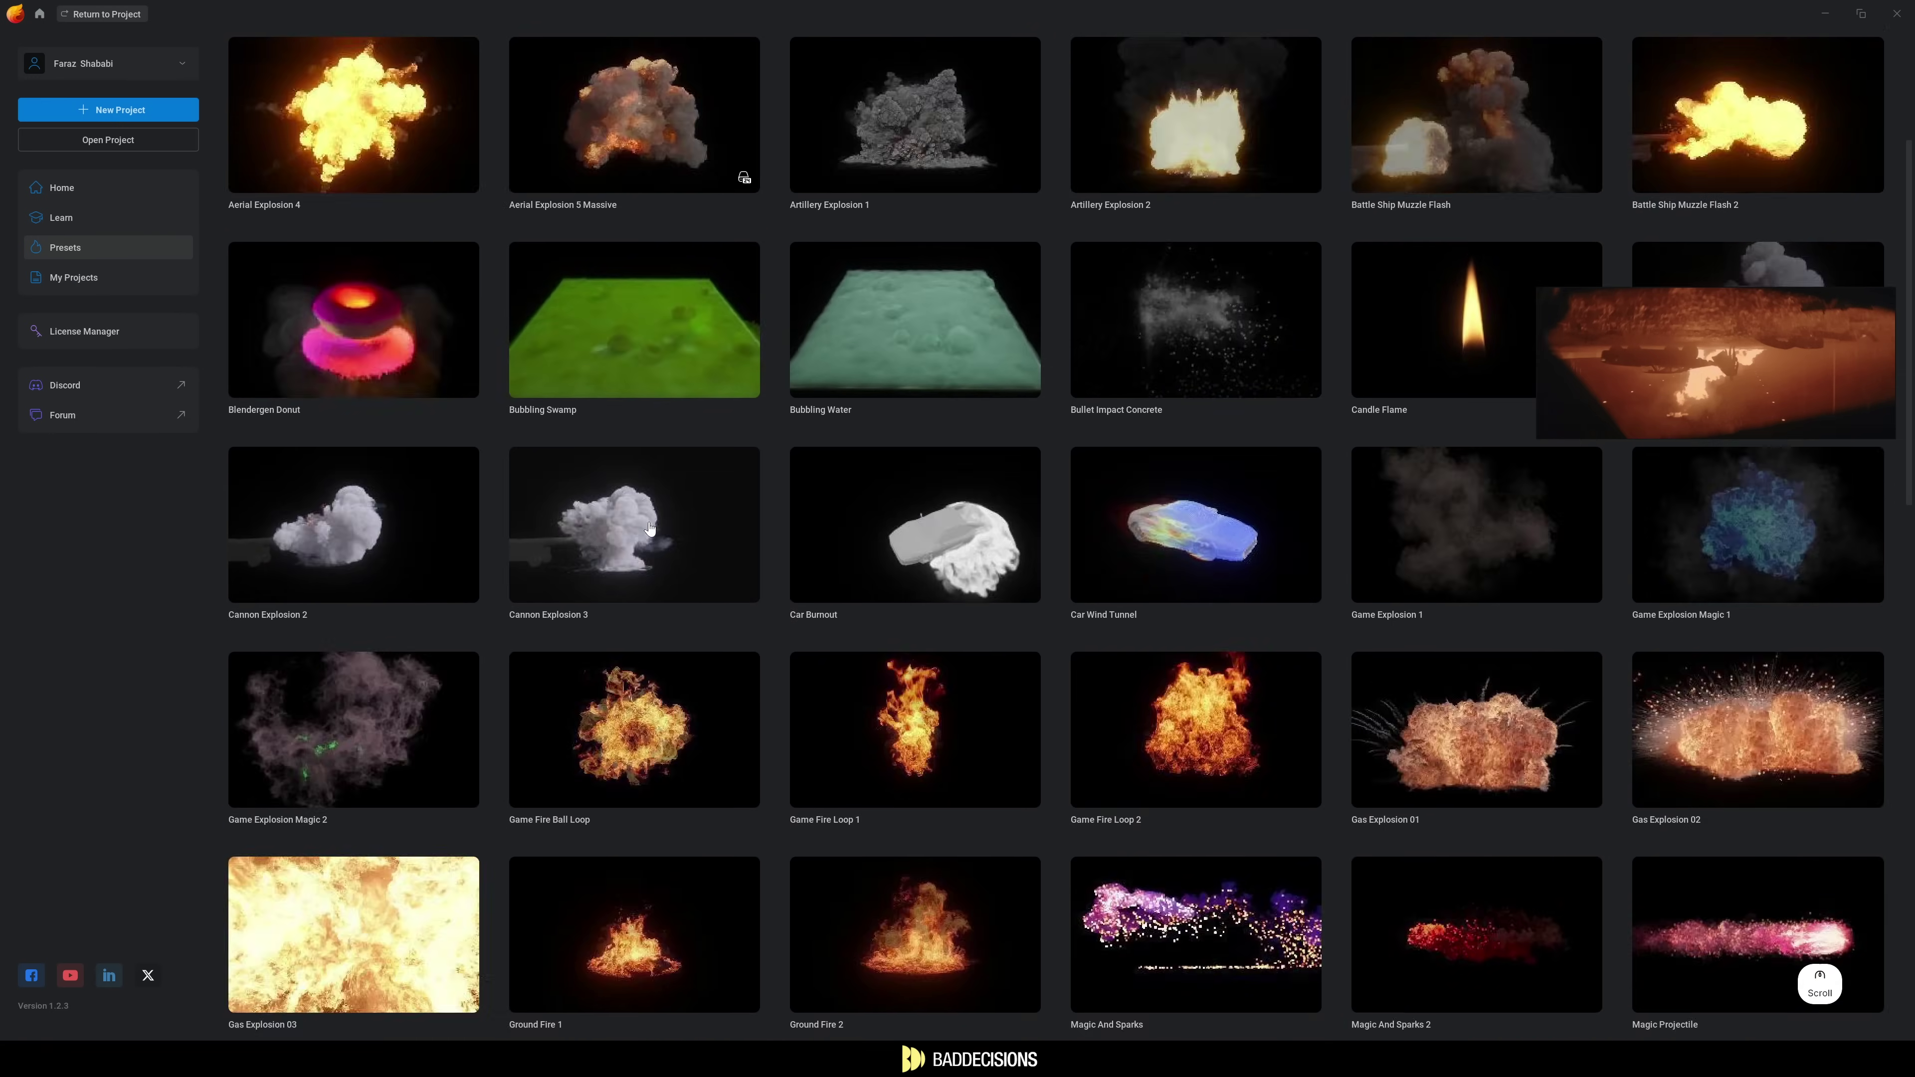
pyautogui.scroll(-8, 649, 528)
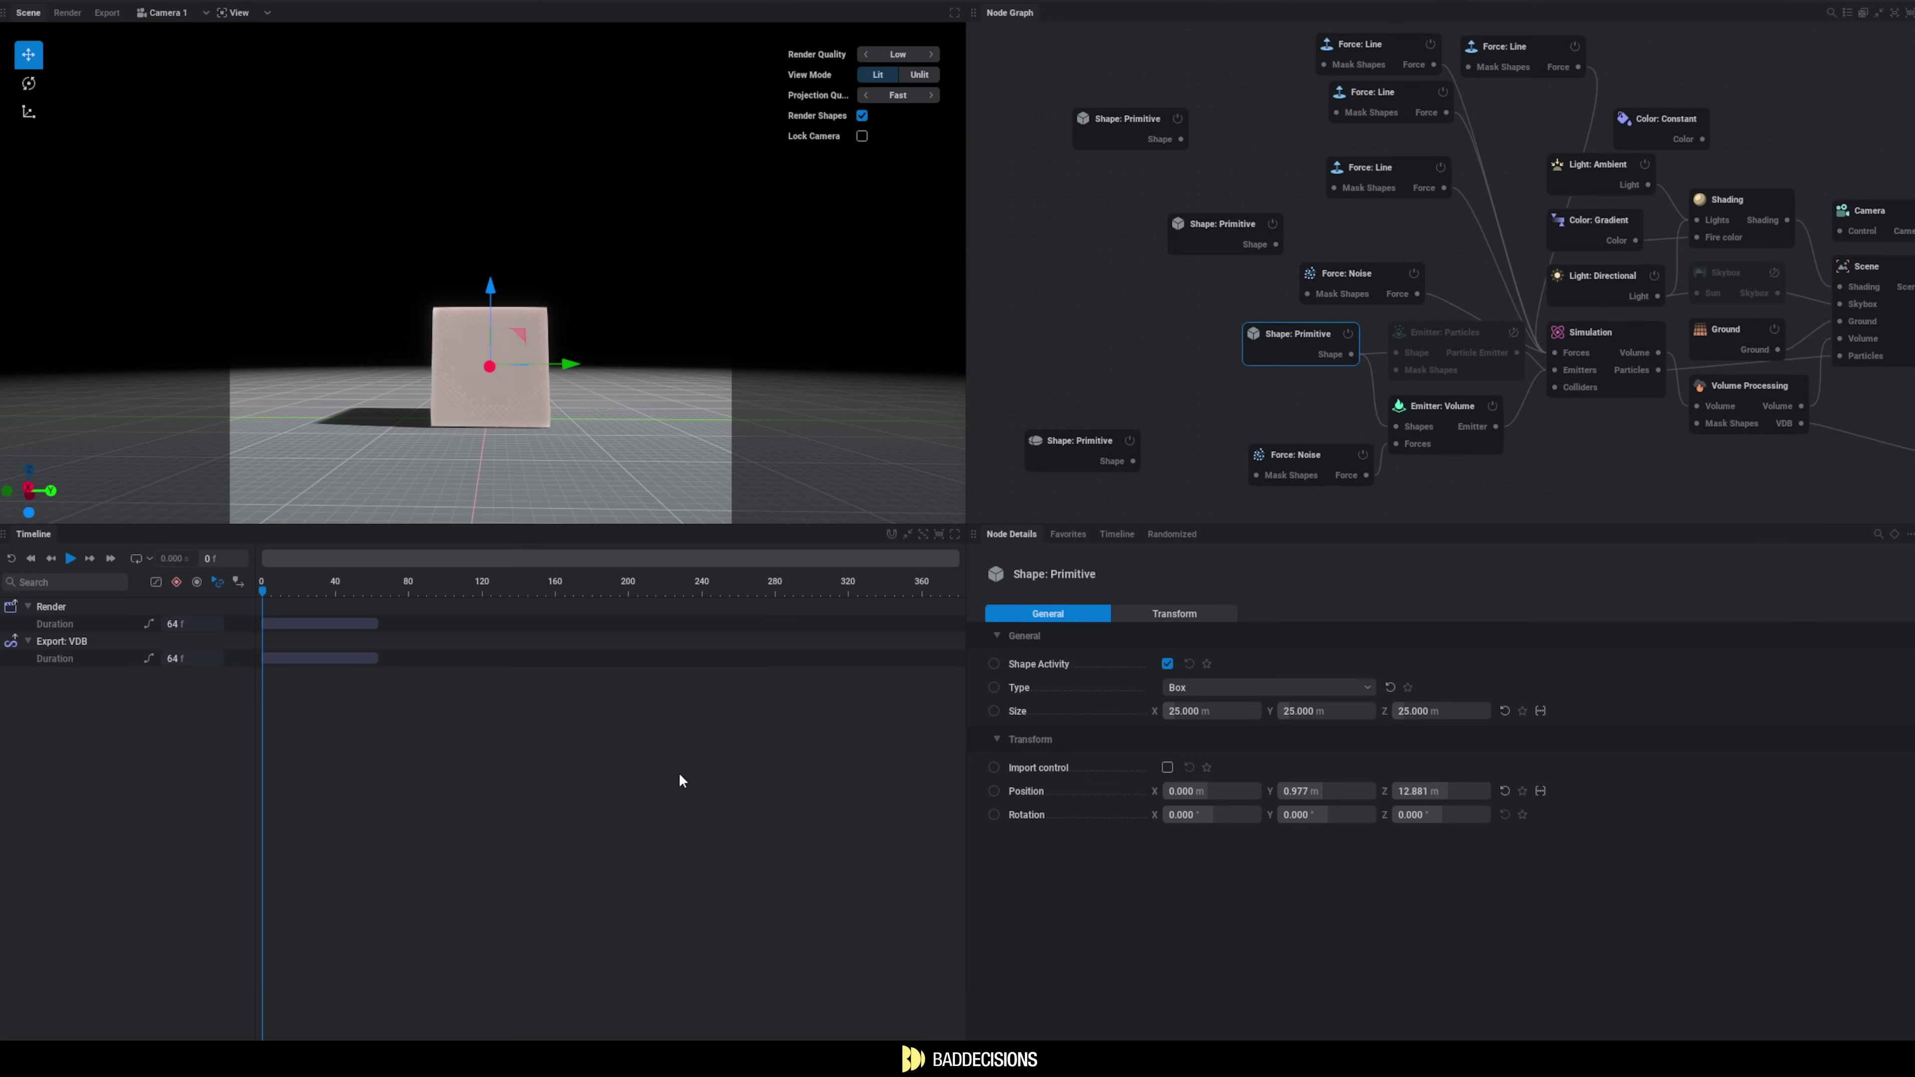
# Play the simulation and tilt the Force: Line to about -70° around its X axis.
pyautogui.press('space')
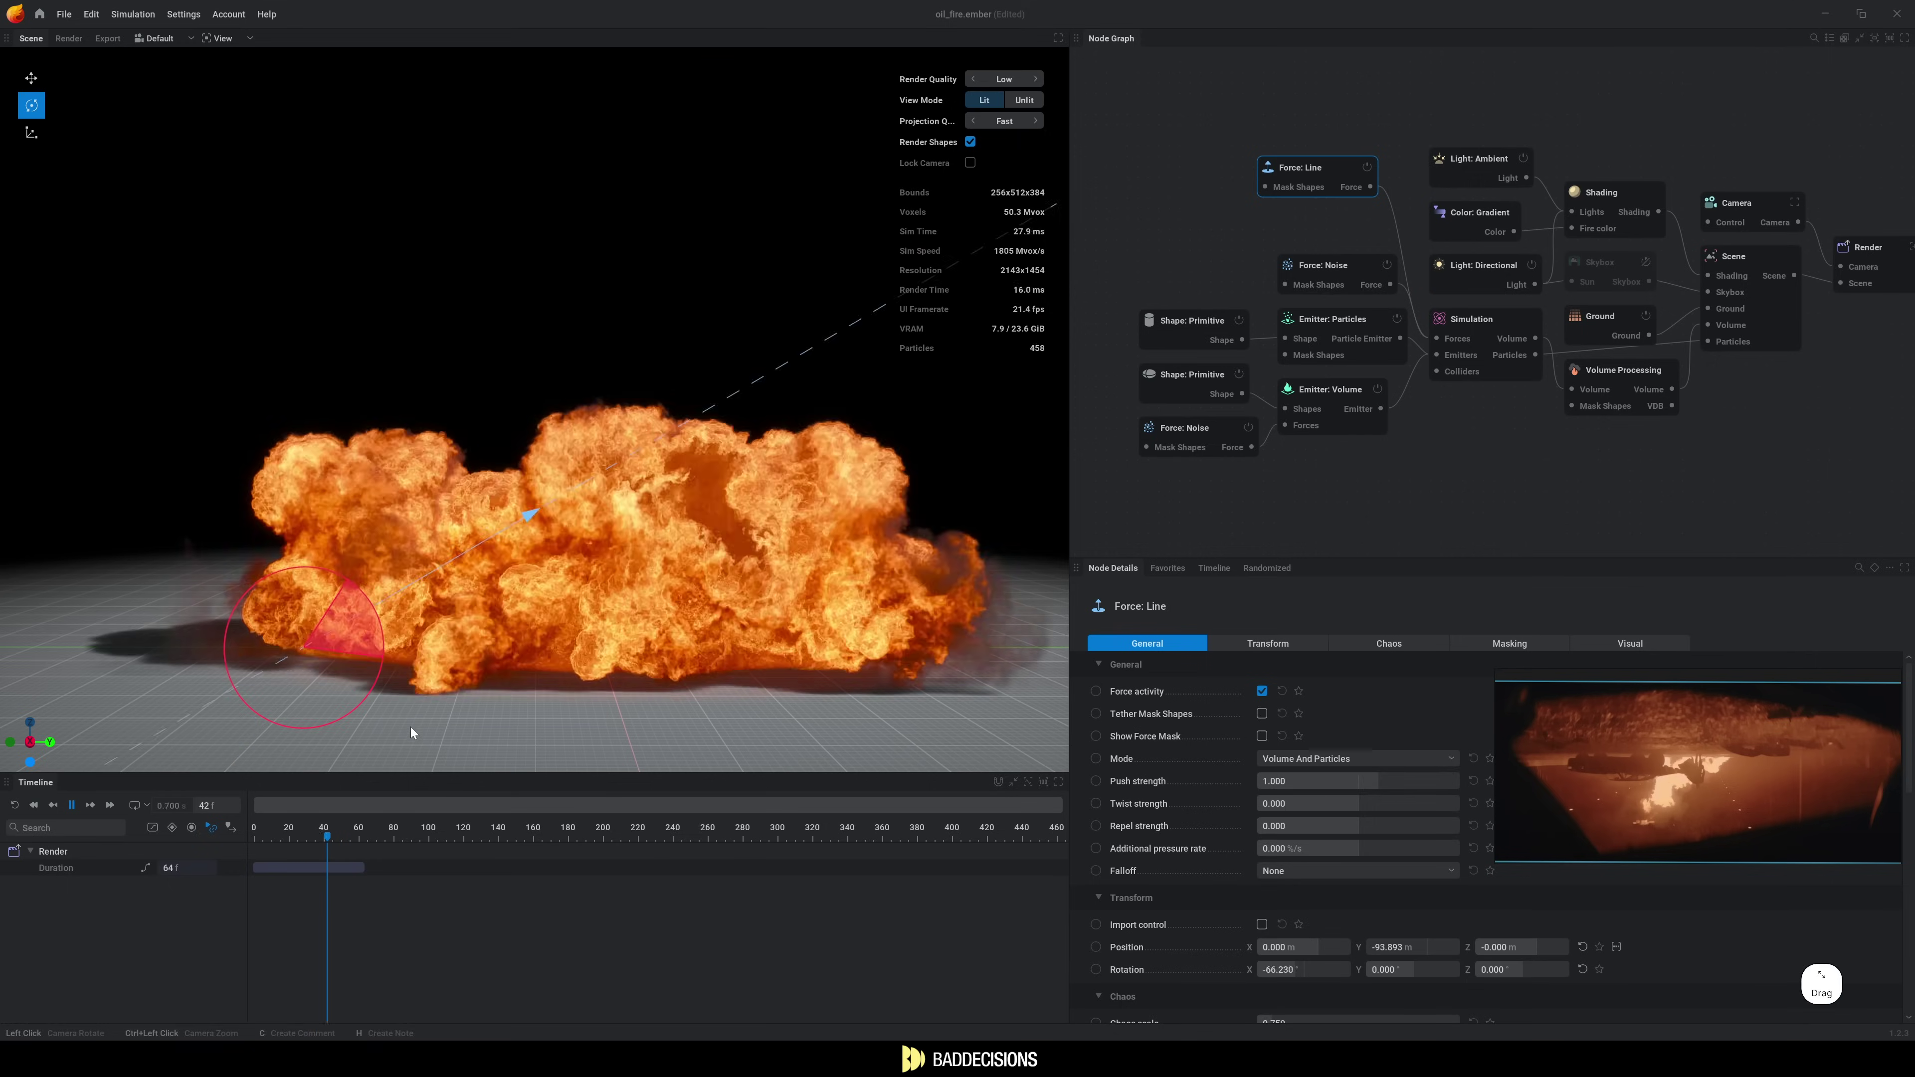
pyautogui.moveTo(367, 612); pyautogui.dragTo(367, 596)
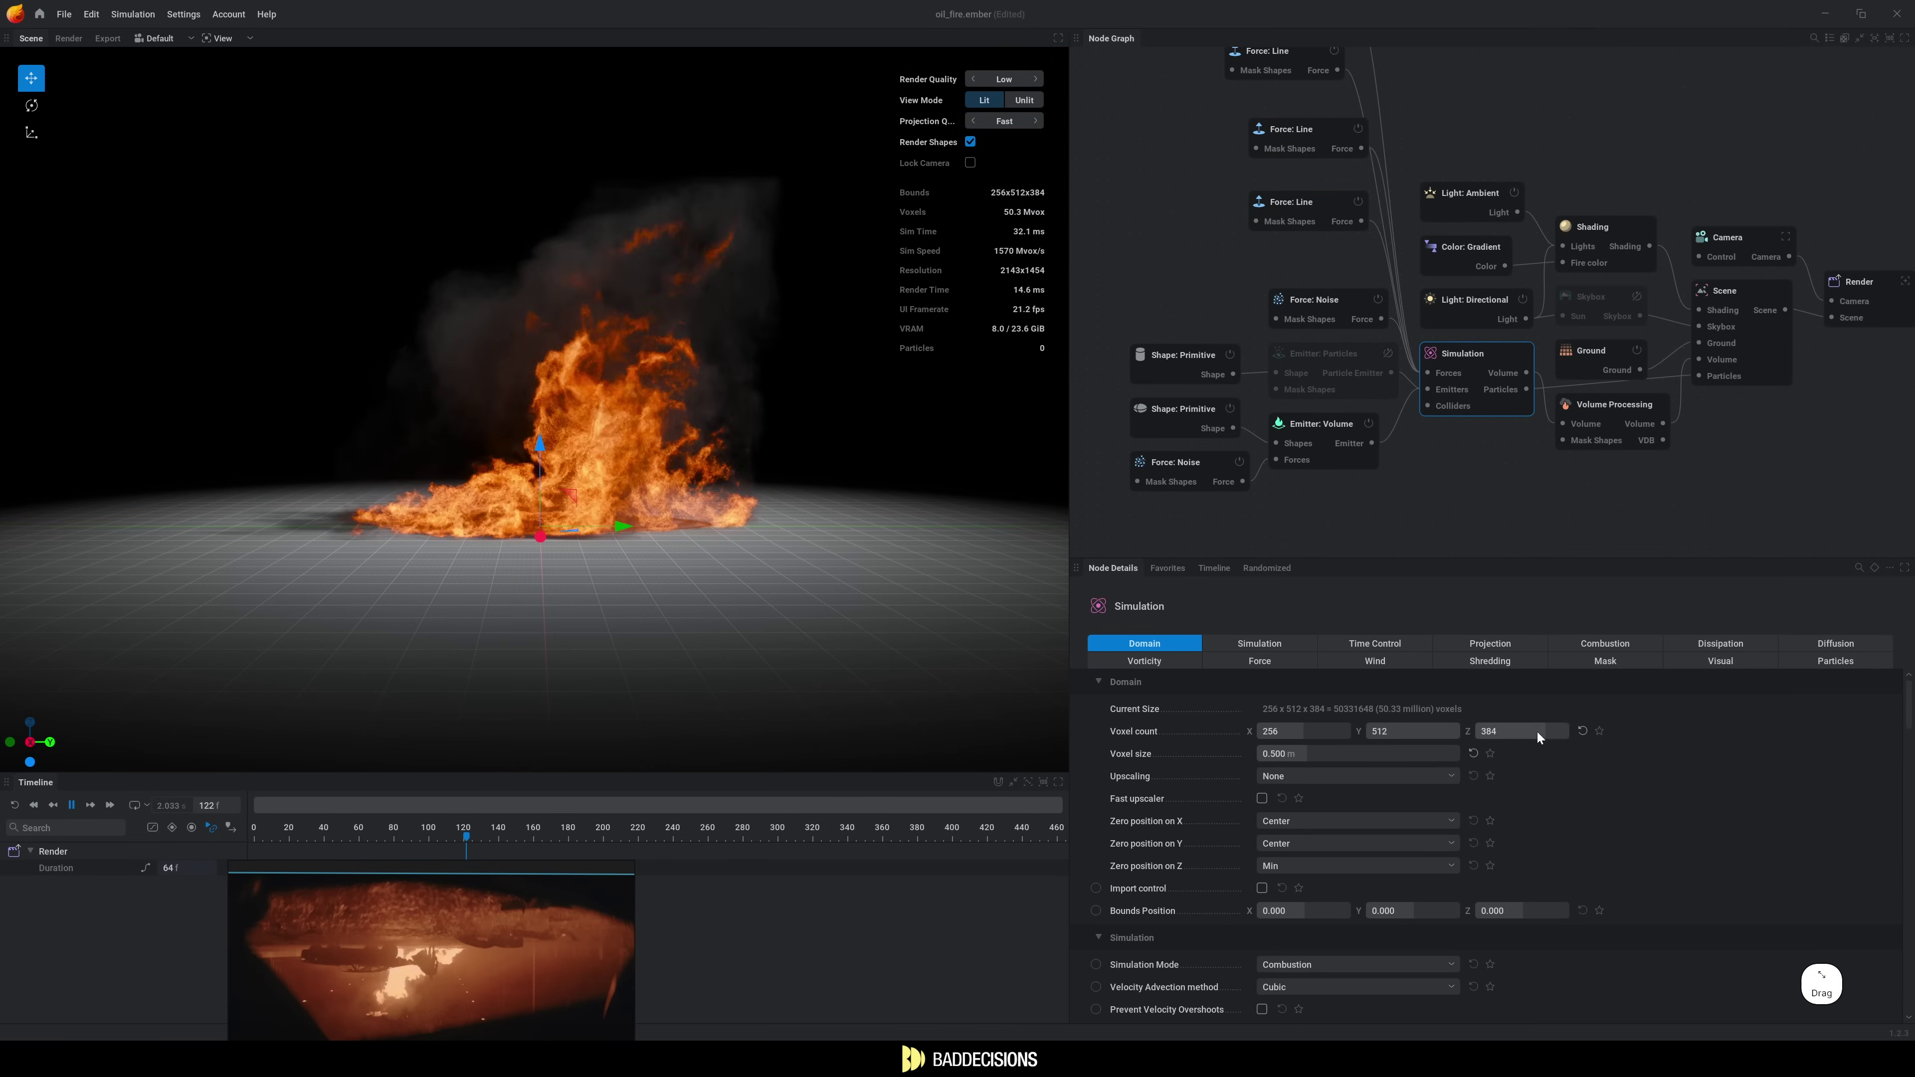
# Undo the Simulation node's voxel count change and redo it.
pyautogui.hotkey('ctrl', 'z')
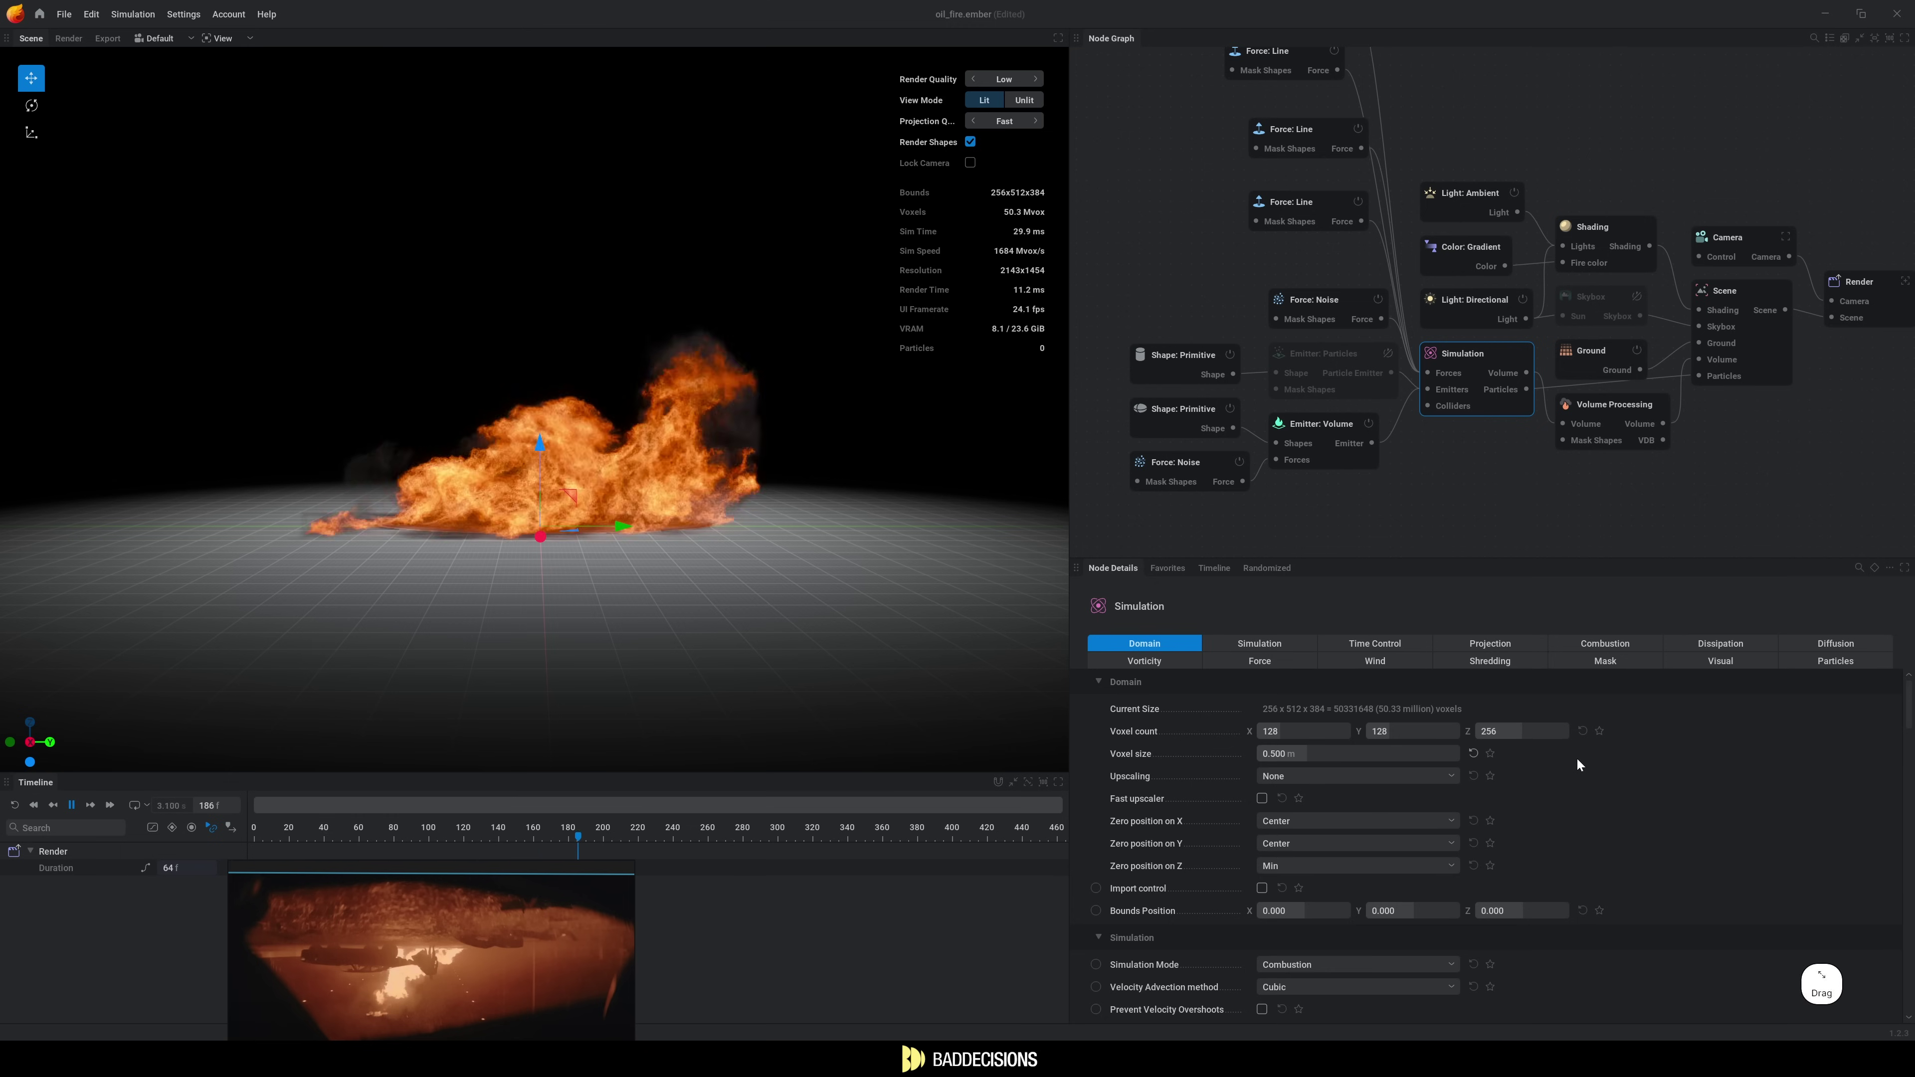
pyautogui.hotkey('ctrl', 'shift', 'z')
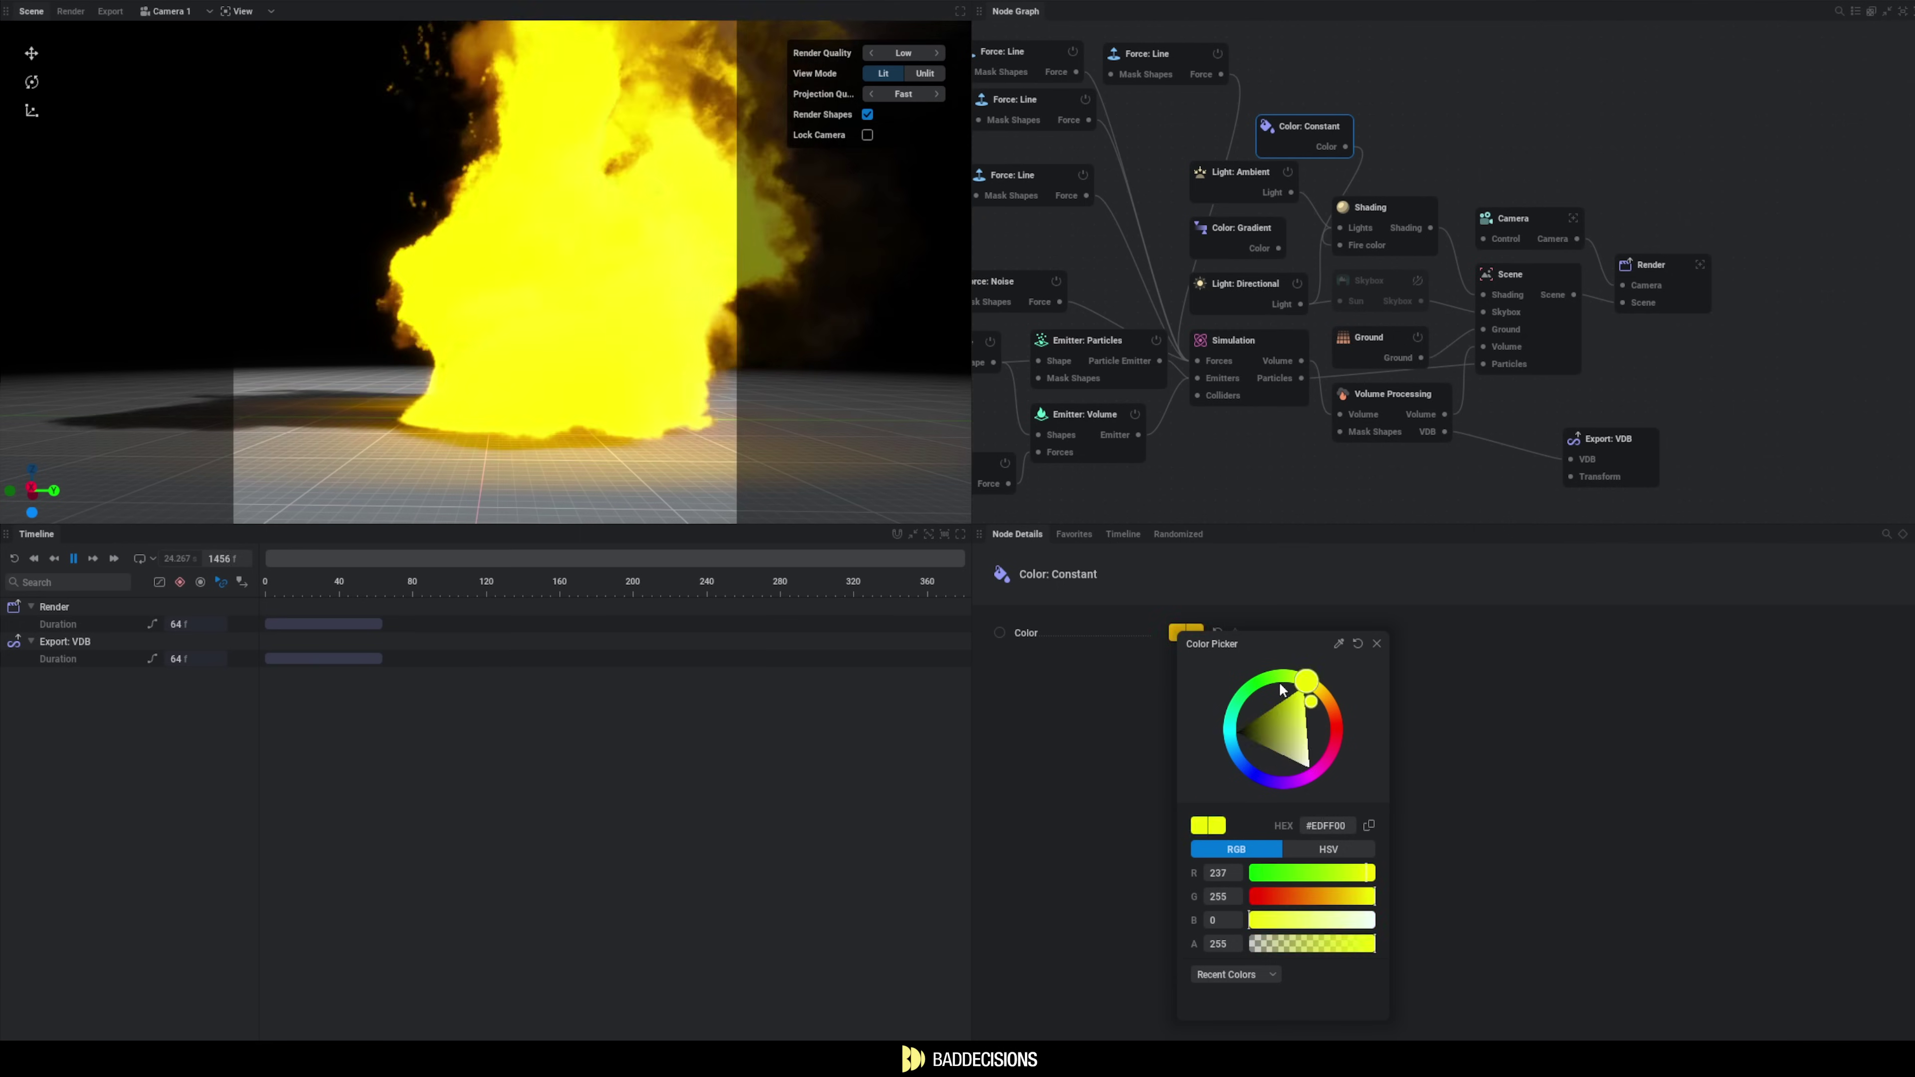
# Shift the fire colour to blue, change the Color: Gradient stop to pink #E680BC, and move the orange stop along the gradient.
pyautogui.moveTo(1312, 679); pyautogui.dragTo(1234, 758)
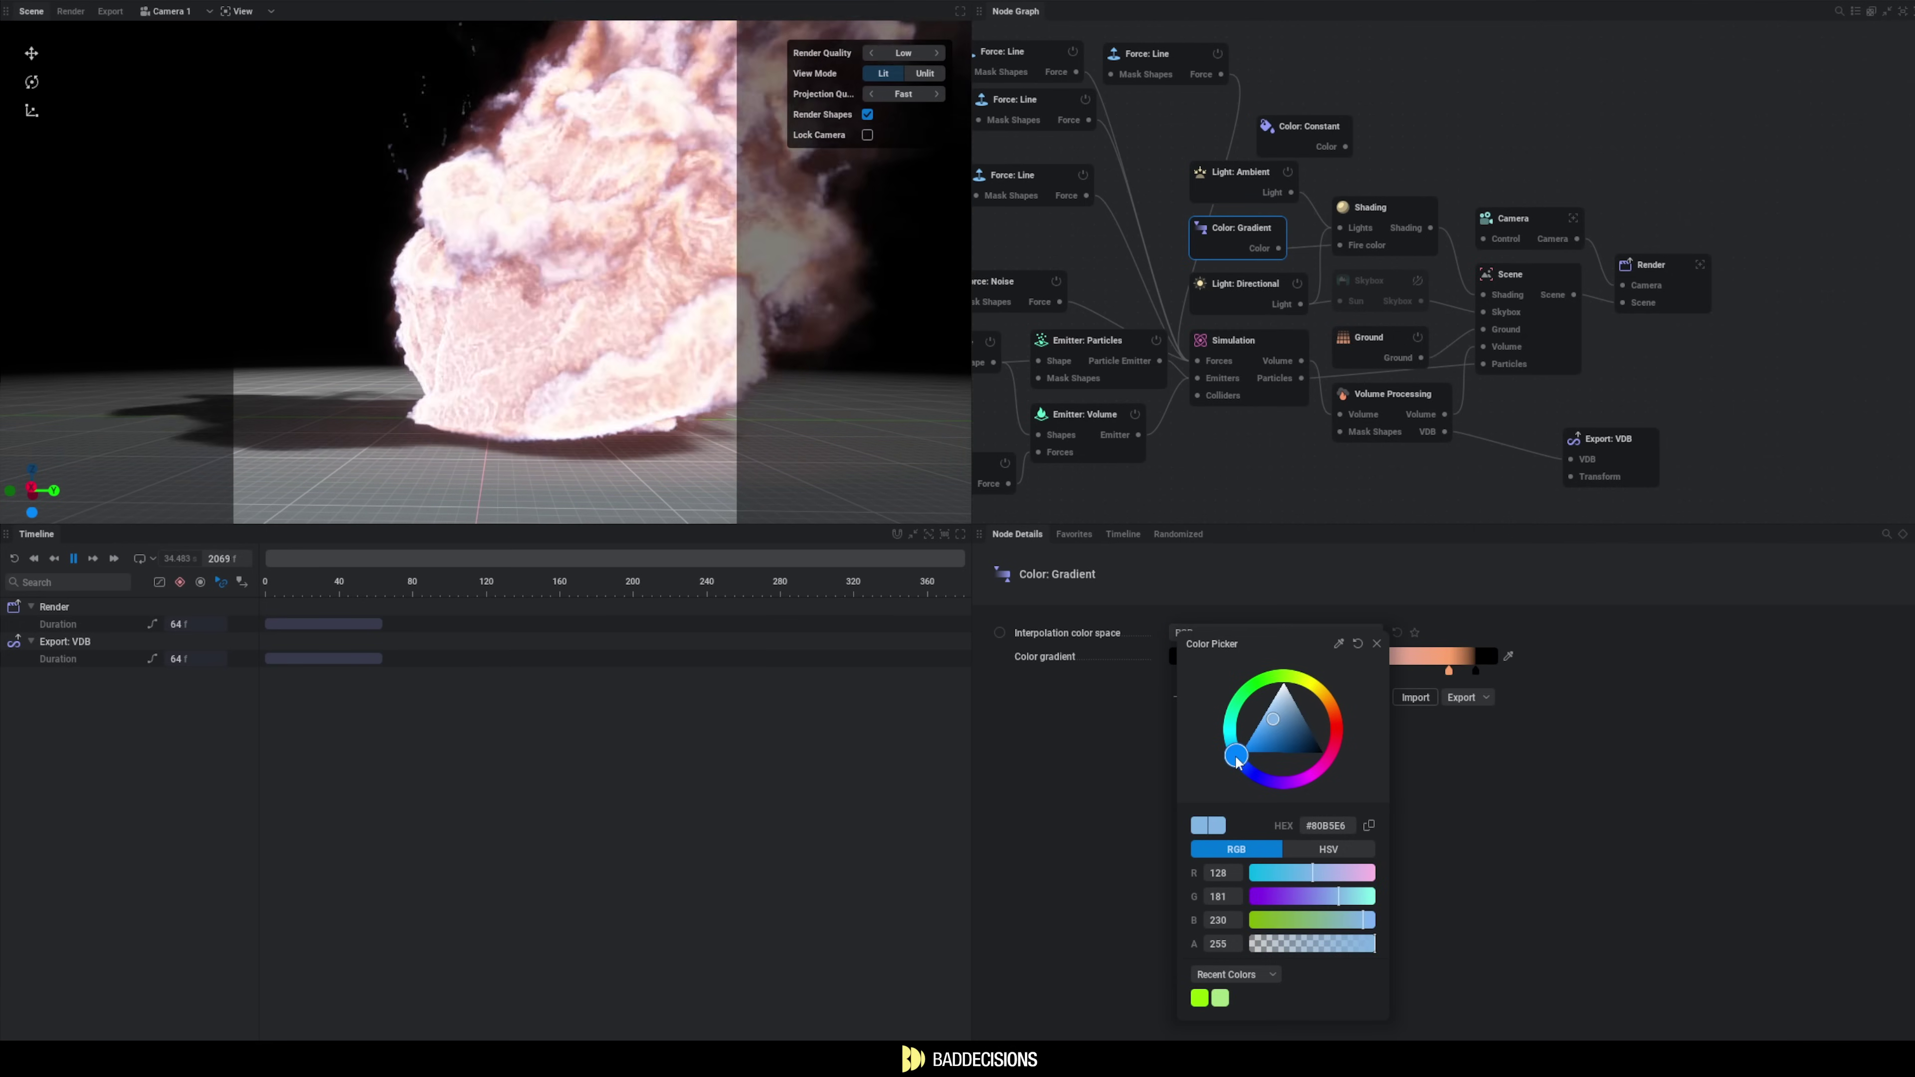
pyautogui.click(1328, 761)
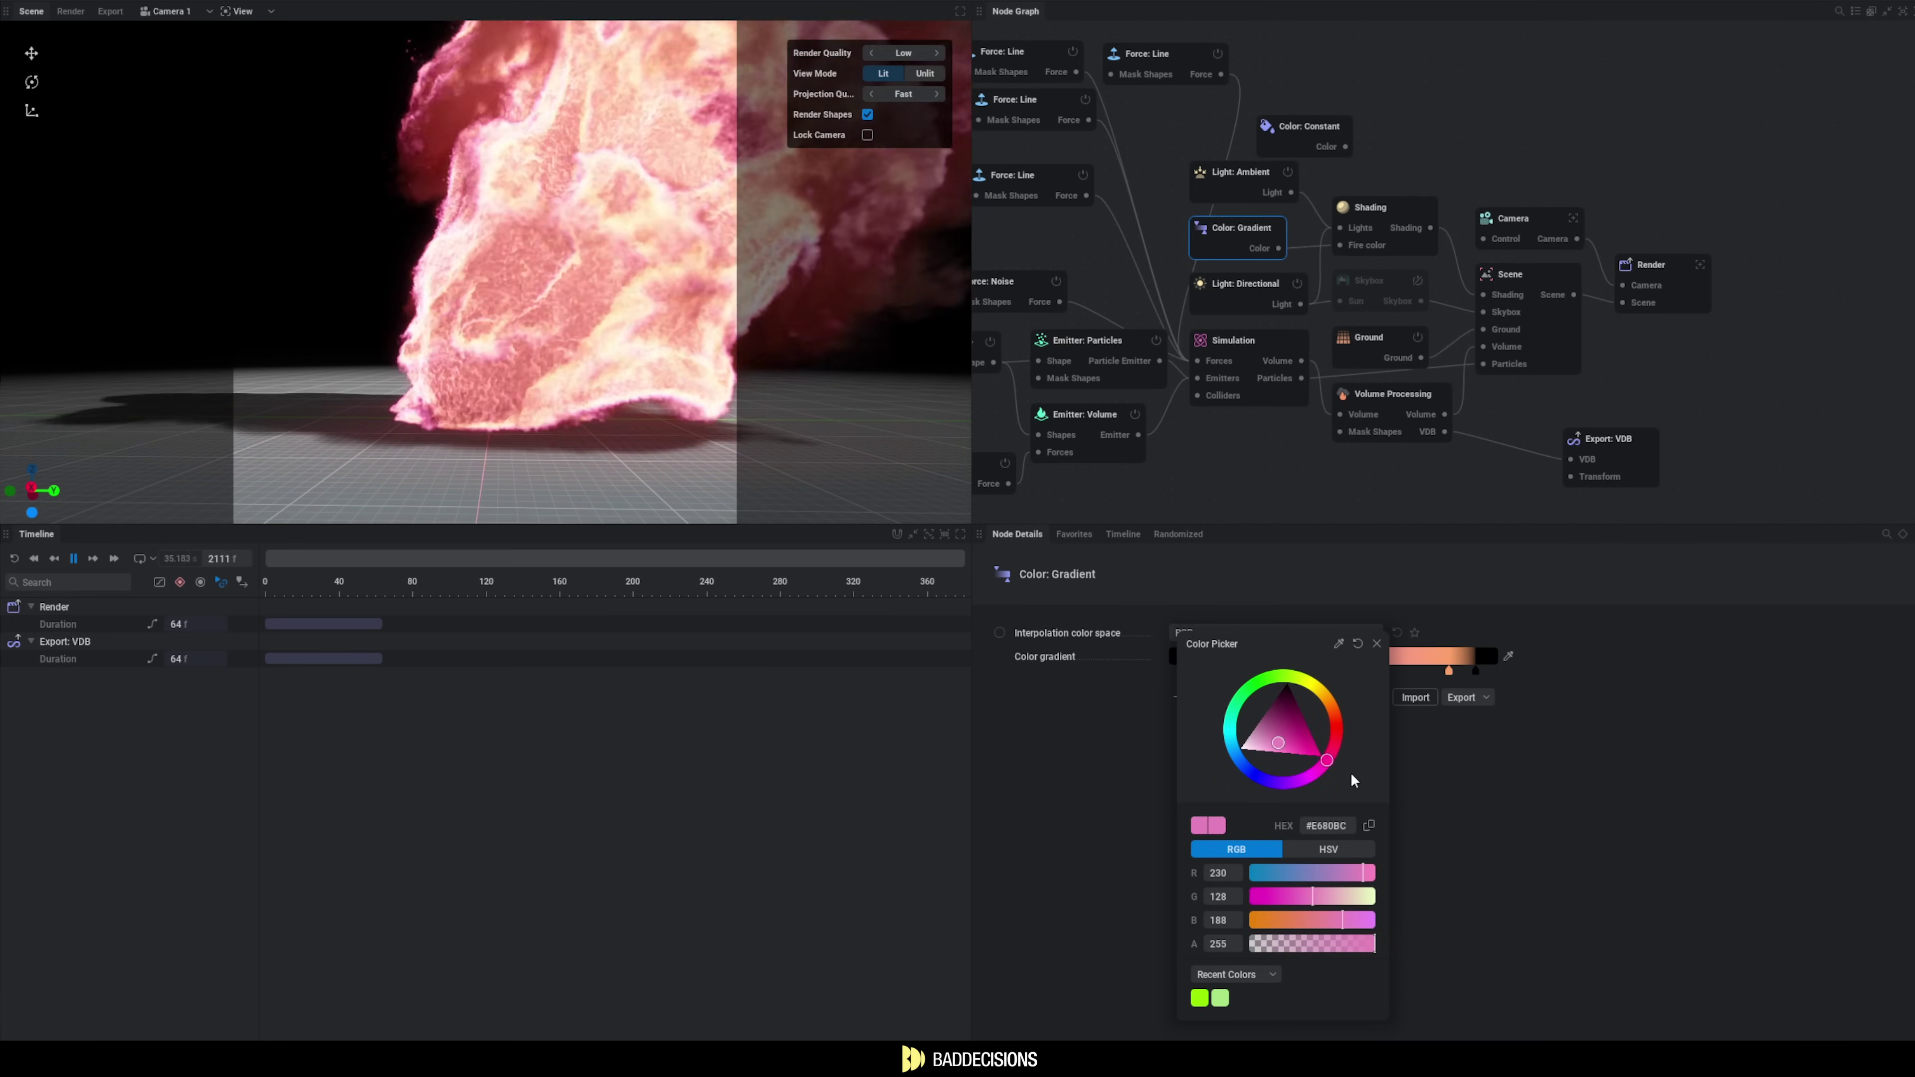
pyautogui.click(1458, 762)
pyautogui.moveTo(1451, 673); pyautogui.dragTo(1360, 676)
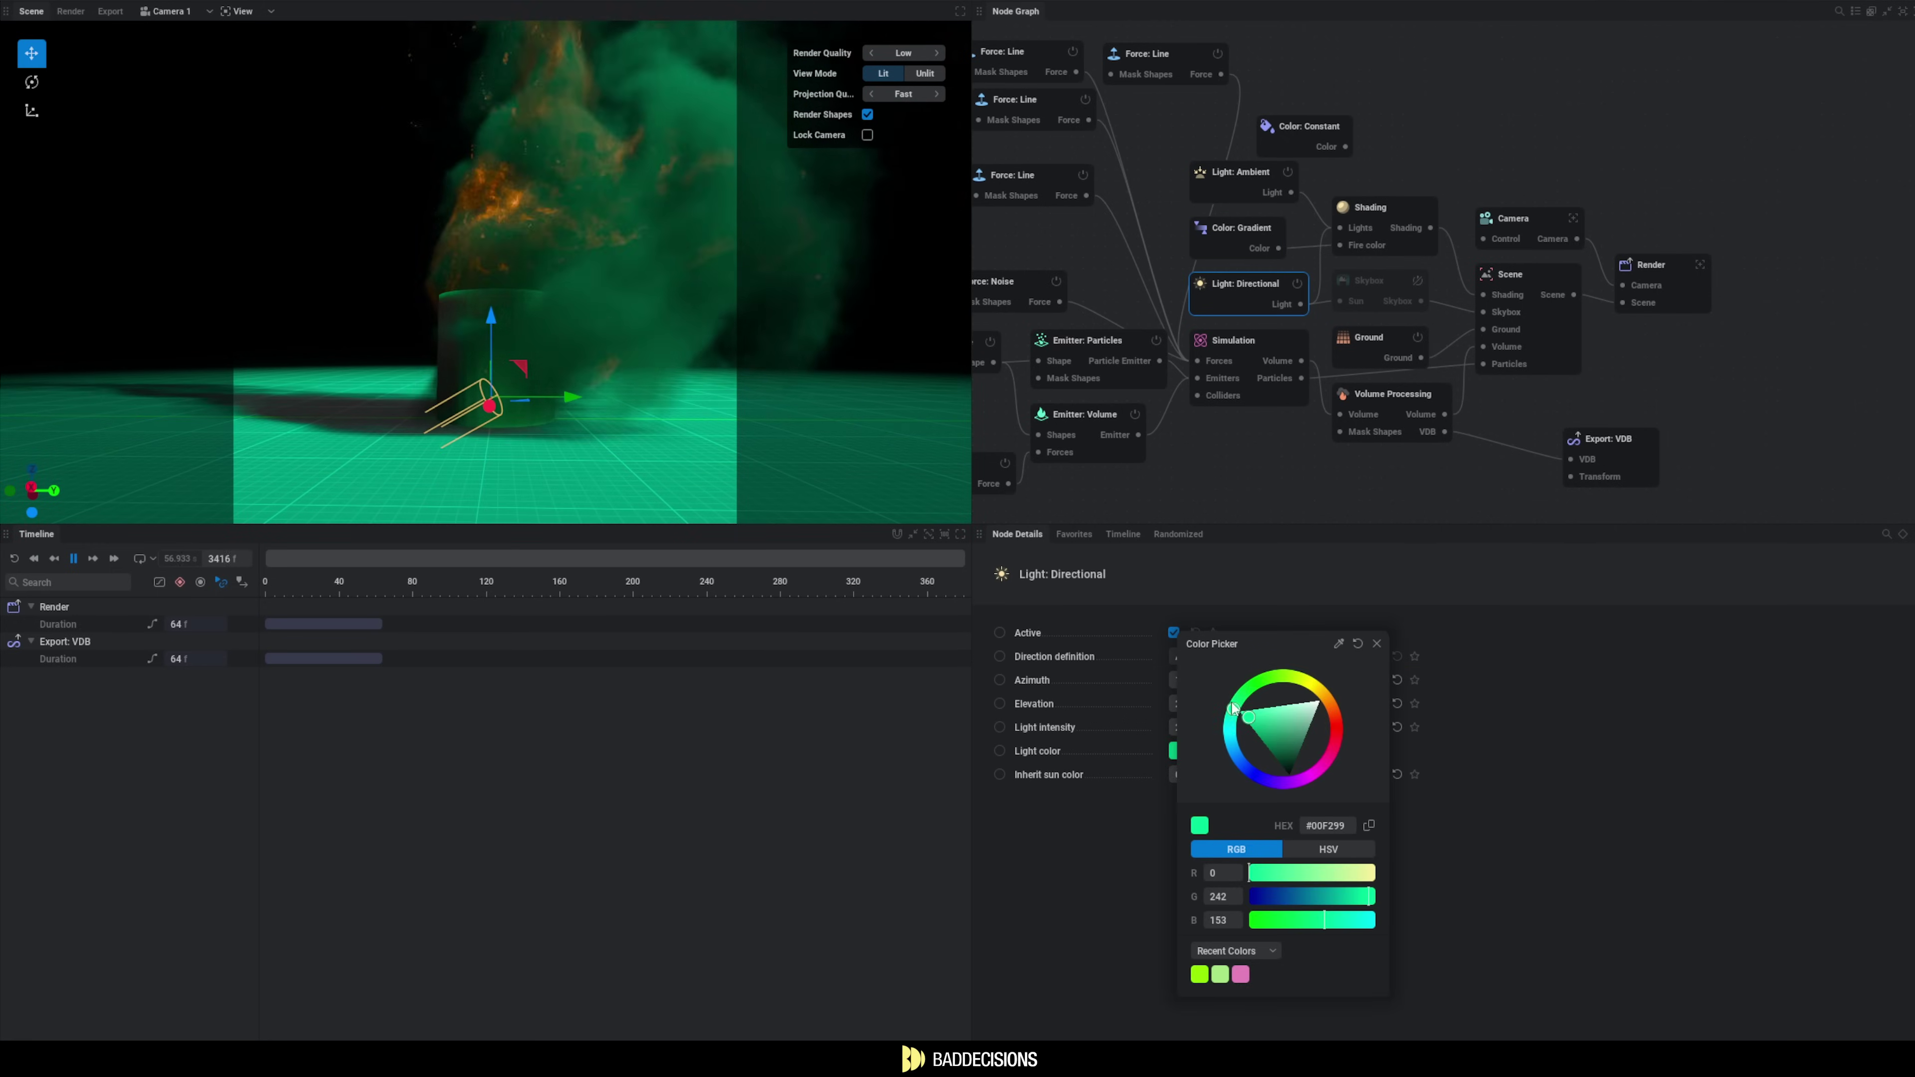
# Change the directional light's colour to blue #003FF2 and shift its hue to magenta.
pyautogui.moveTo(1233, 709); pyautogui.dragTo(1242, 777)
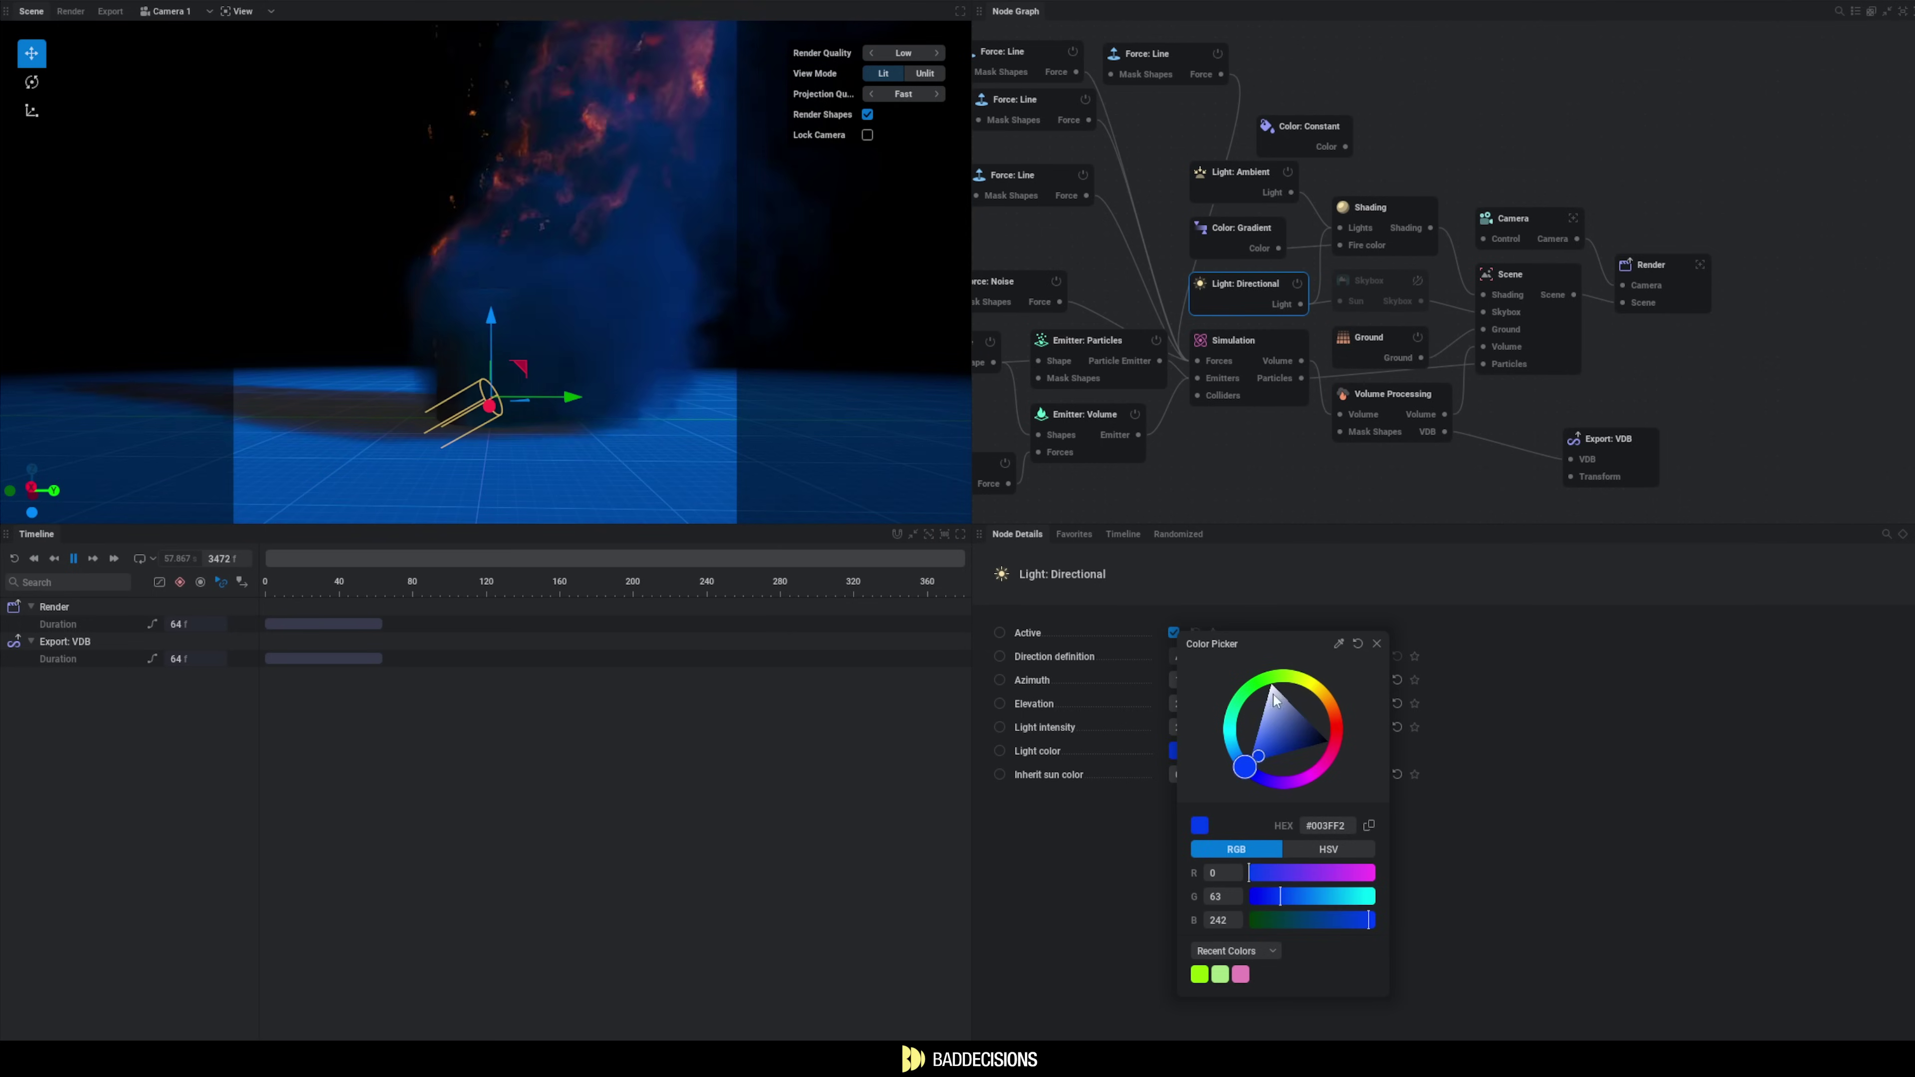
pyautogui.click(1425, 338)
pyautogui.click(1183, 756)
pyautogui.moveTo(1243, 777); pyautogui.dragTo(1321, 765)
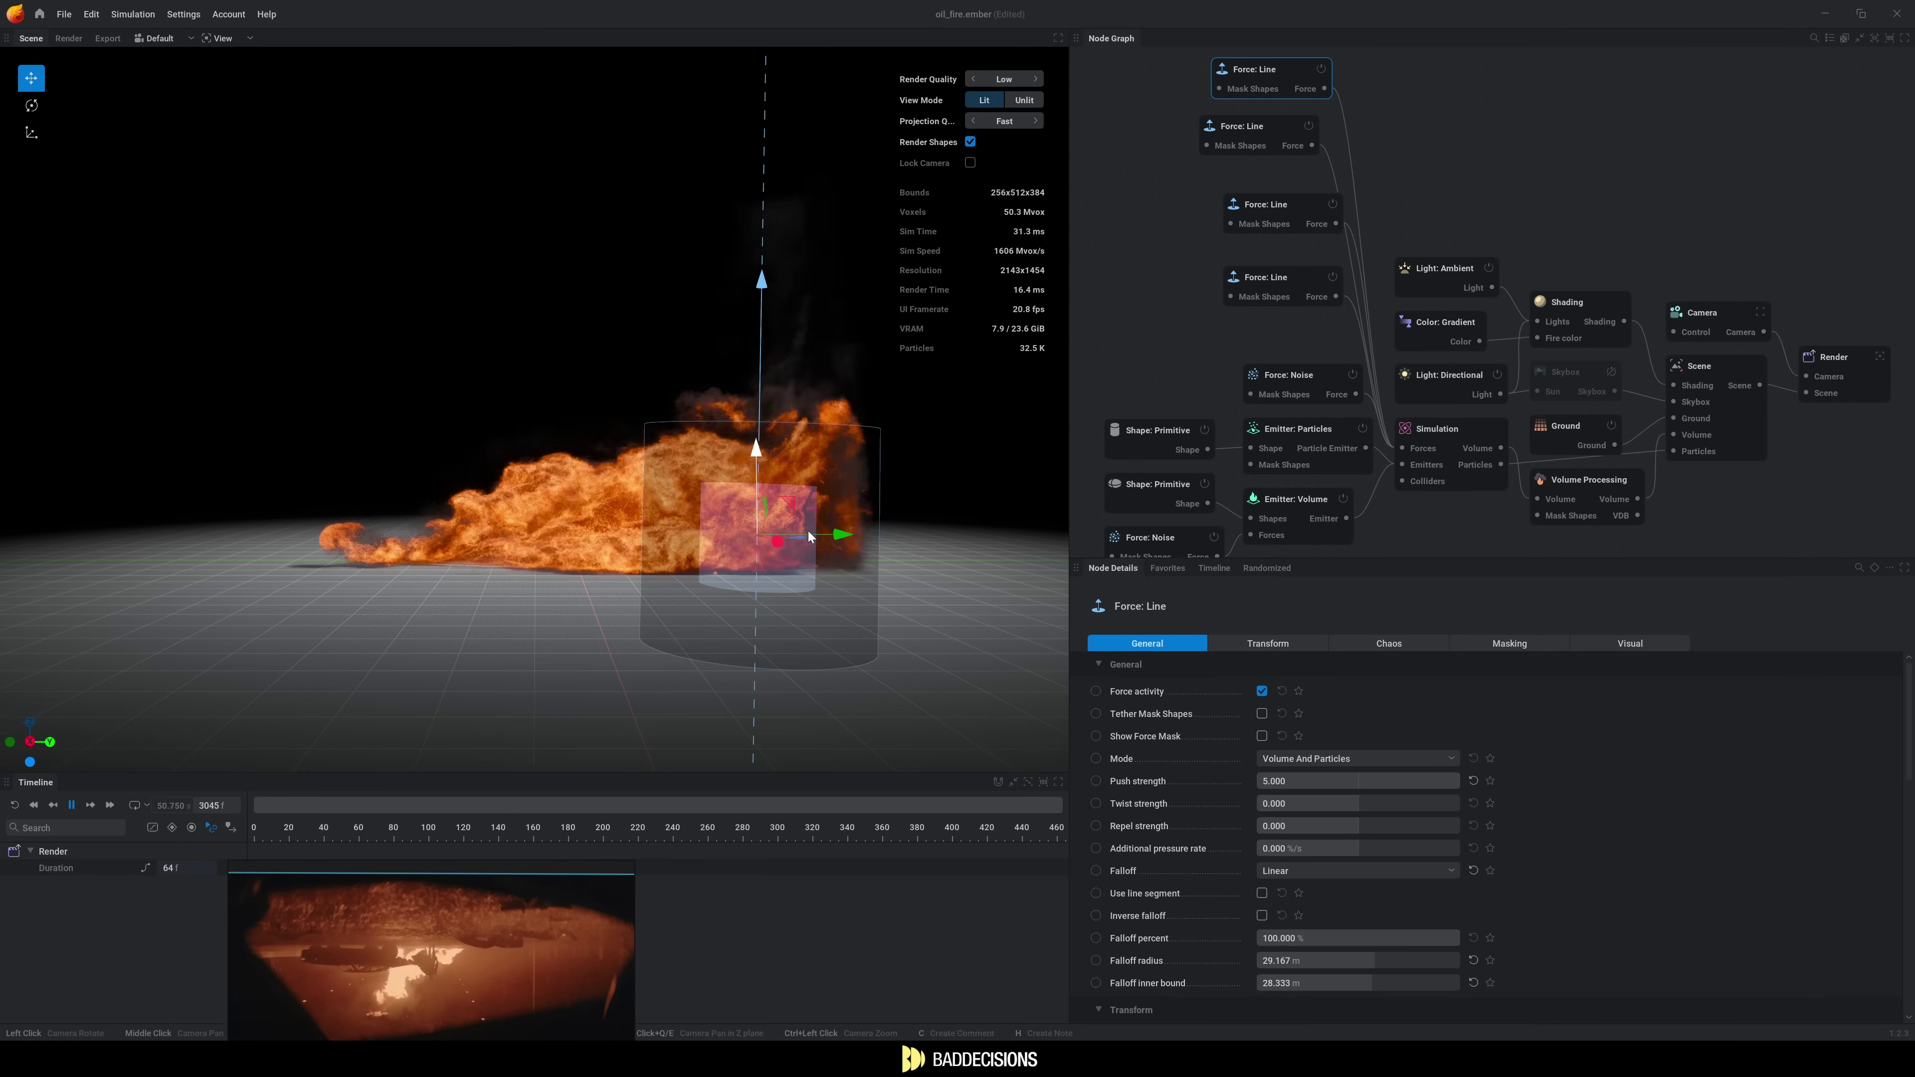
# Move the lower Force: Line outward along Y, away from the middle of the fire.
pyautogui.moveTo(890, 581); pyautogui.dragTo(816, 659)
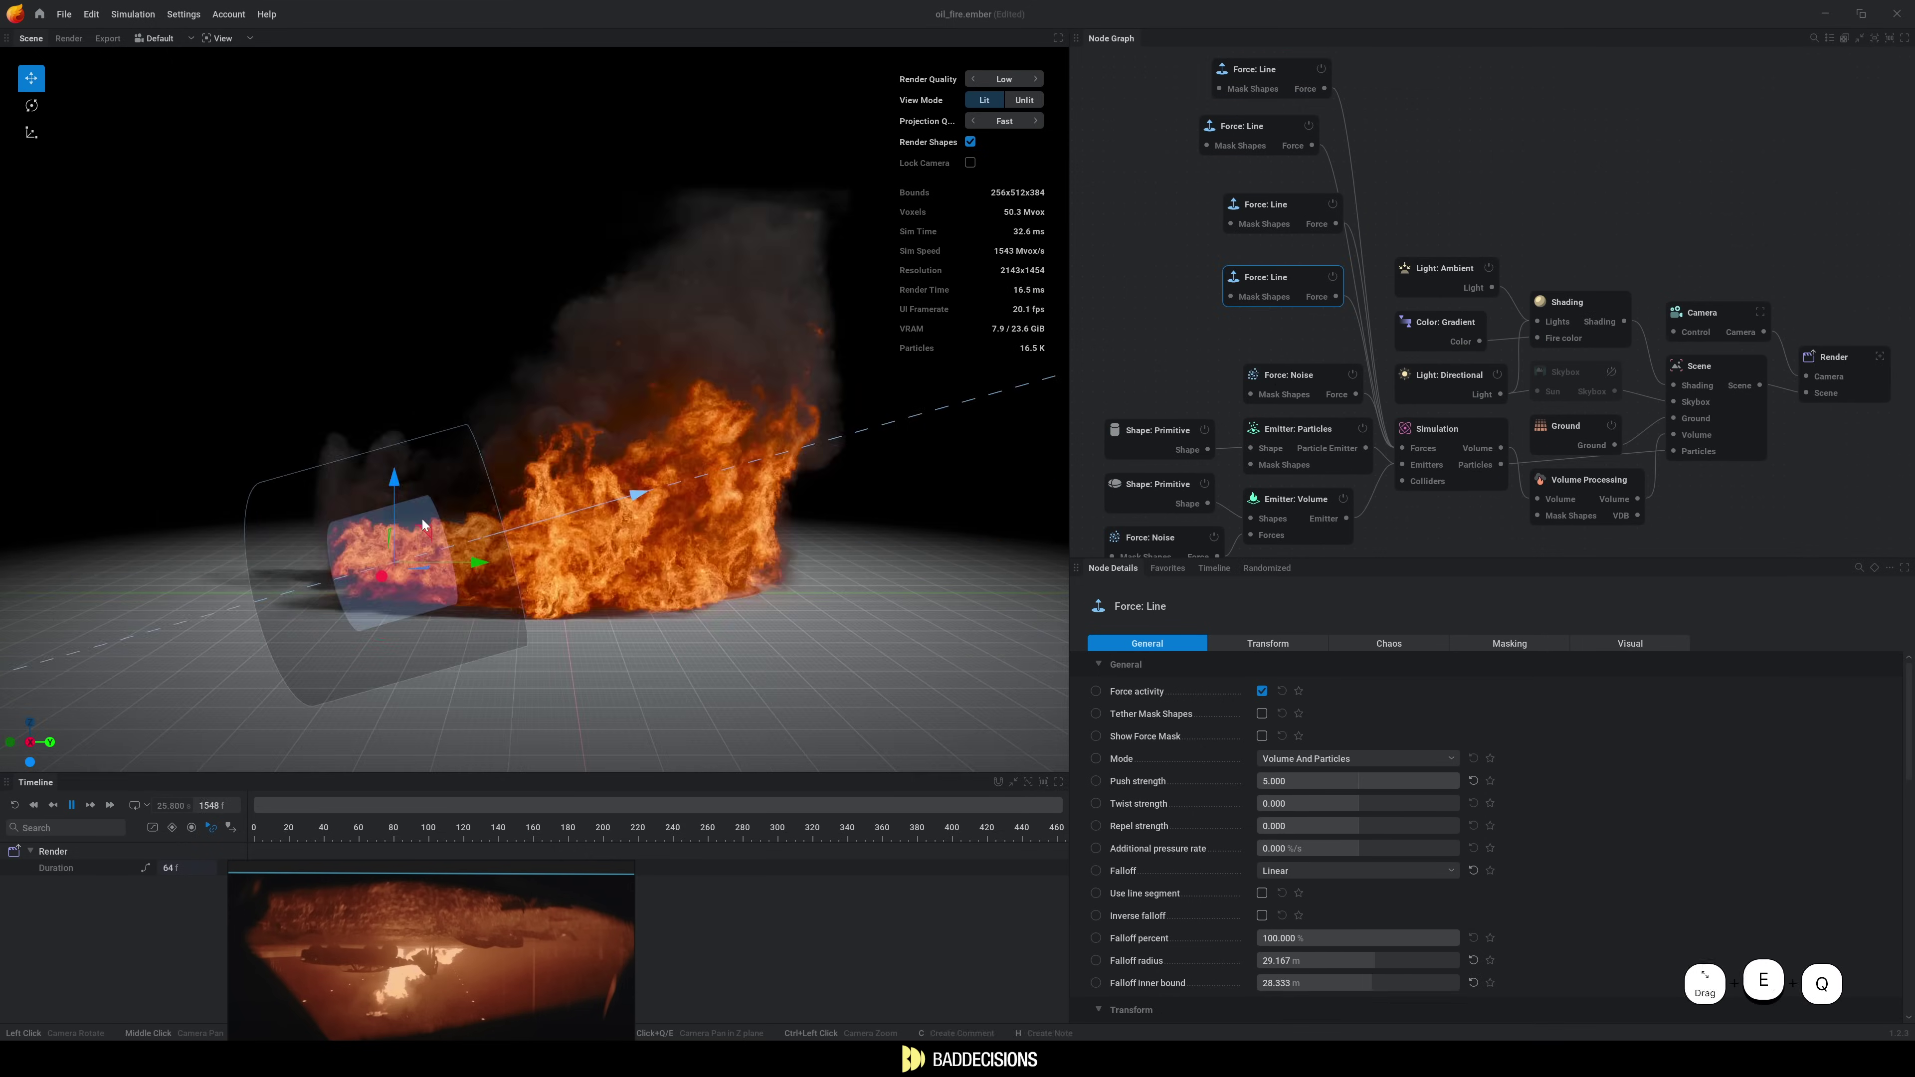
pyautogui.moveTo(446, 566); pyautogui.dragTo(368, 570)
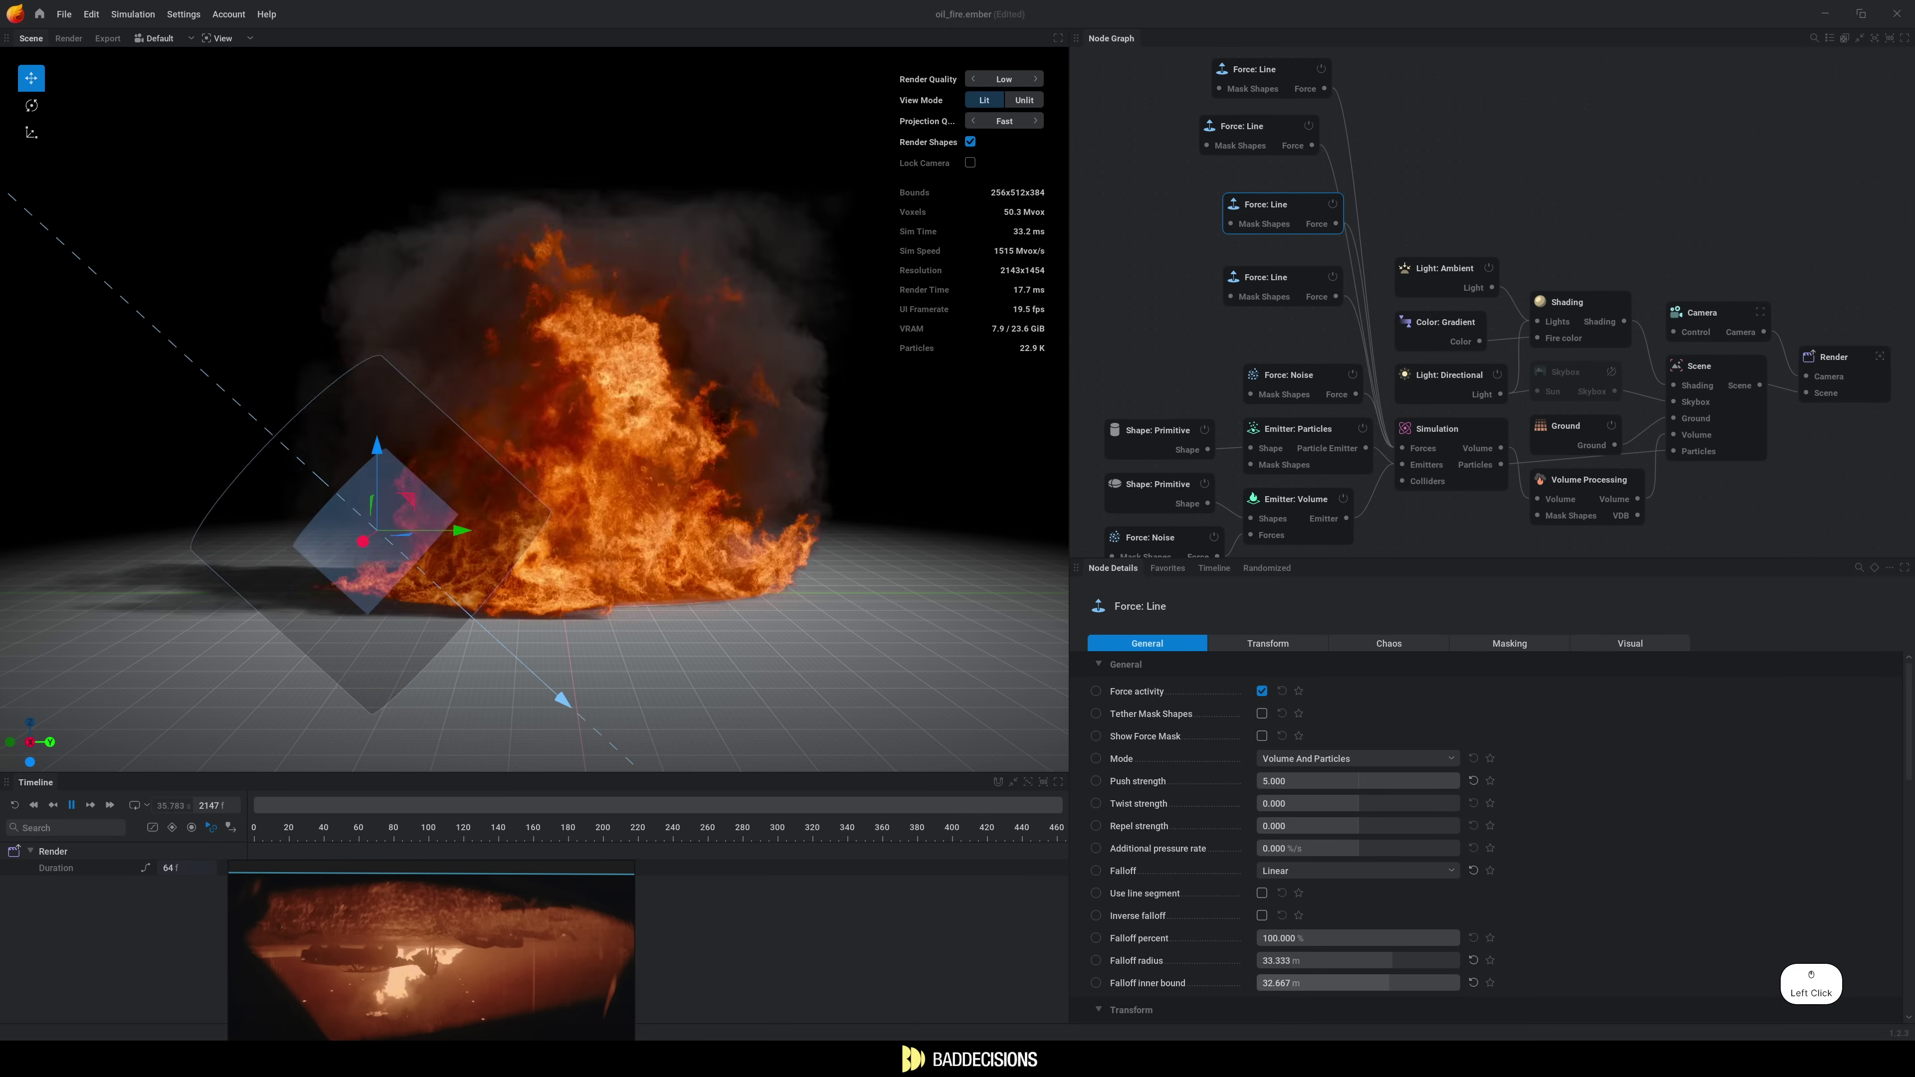
pyautogui.click(387, 441)
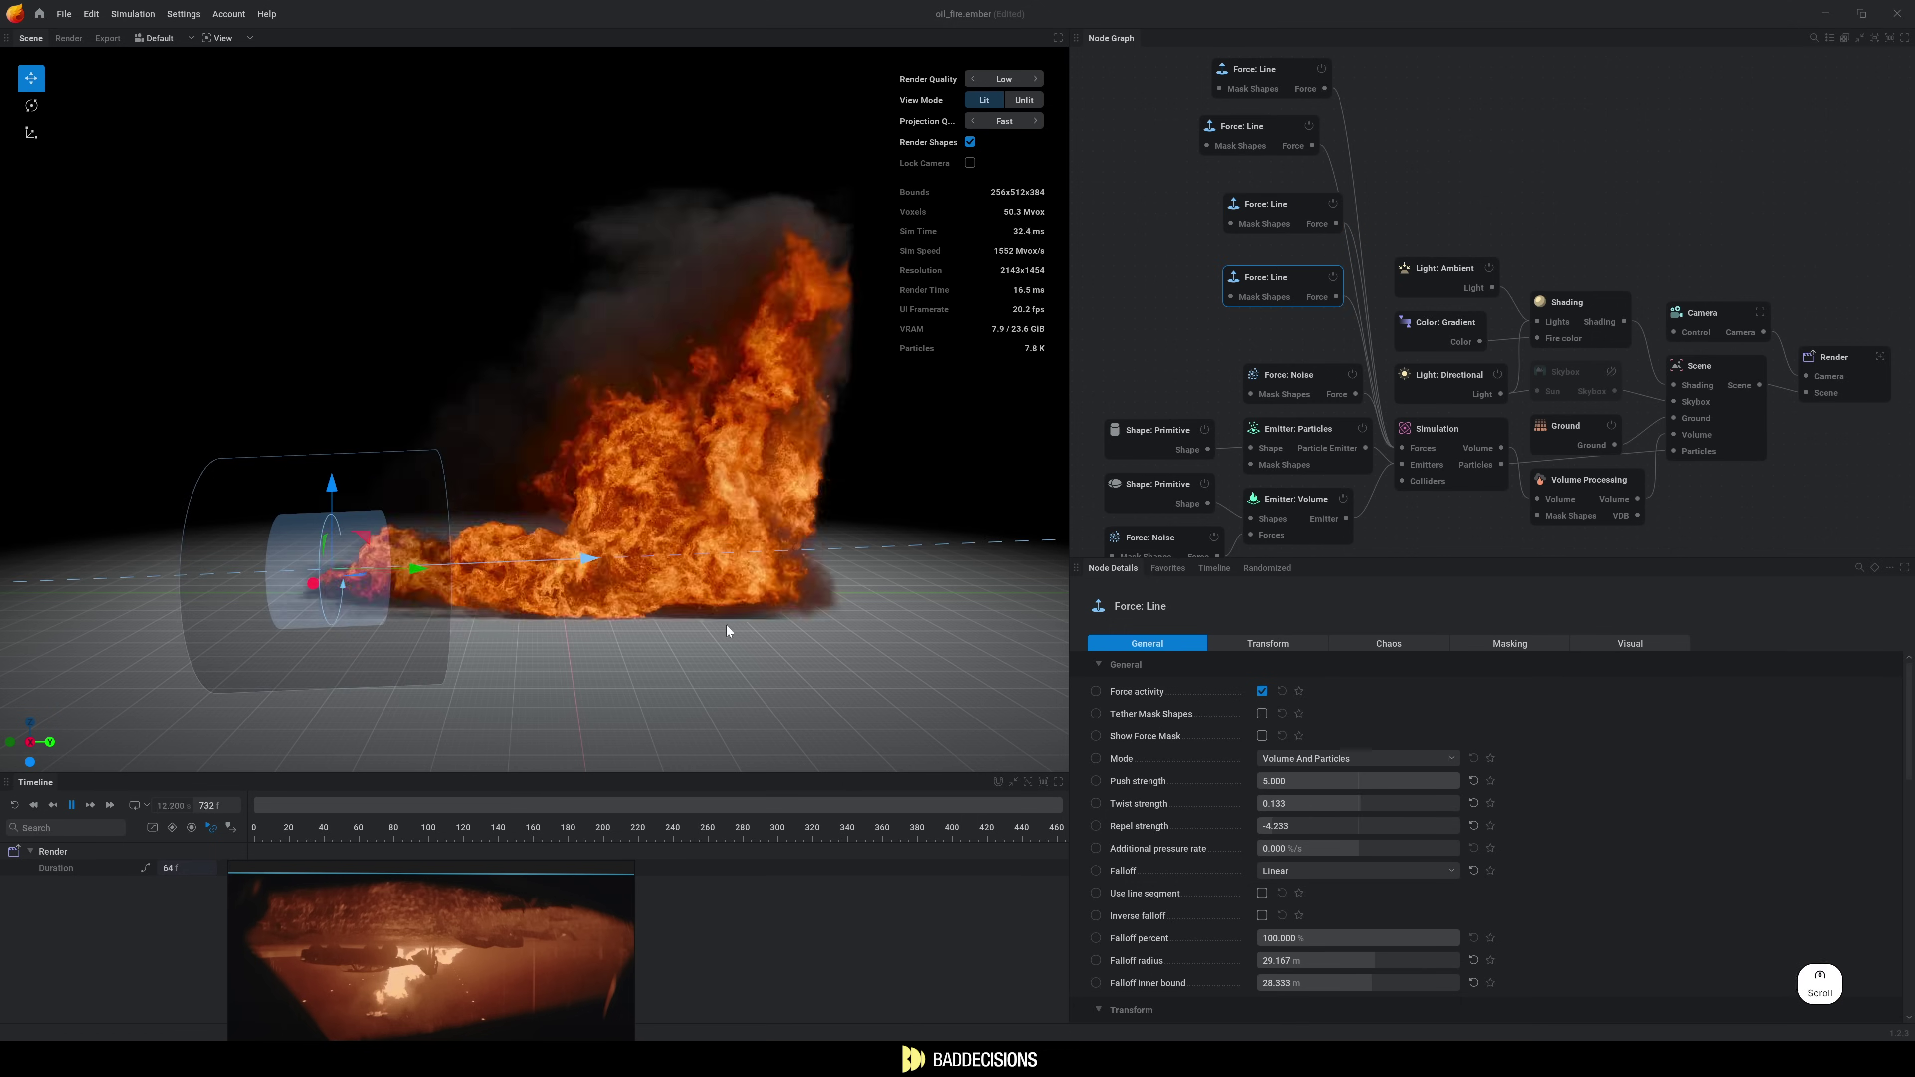
# Add a Force: Line node and connect its Force output to the Simulation node's Forces input.
pyautogui.rightClick(1212, 126)
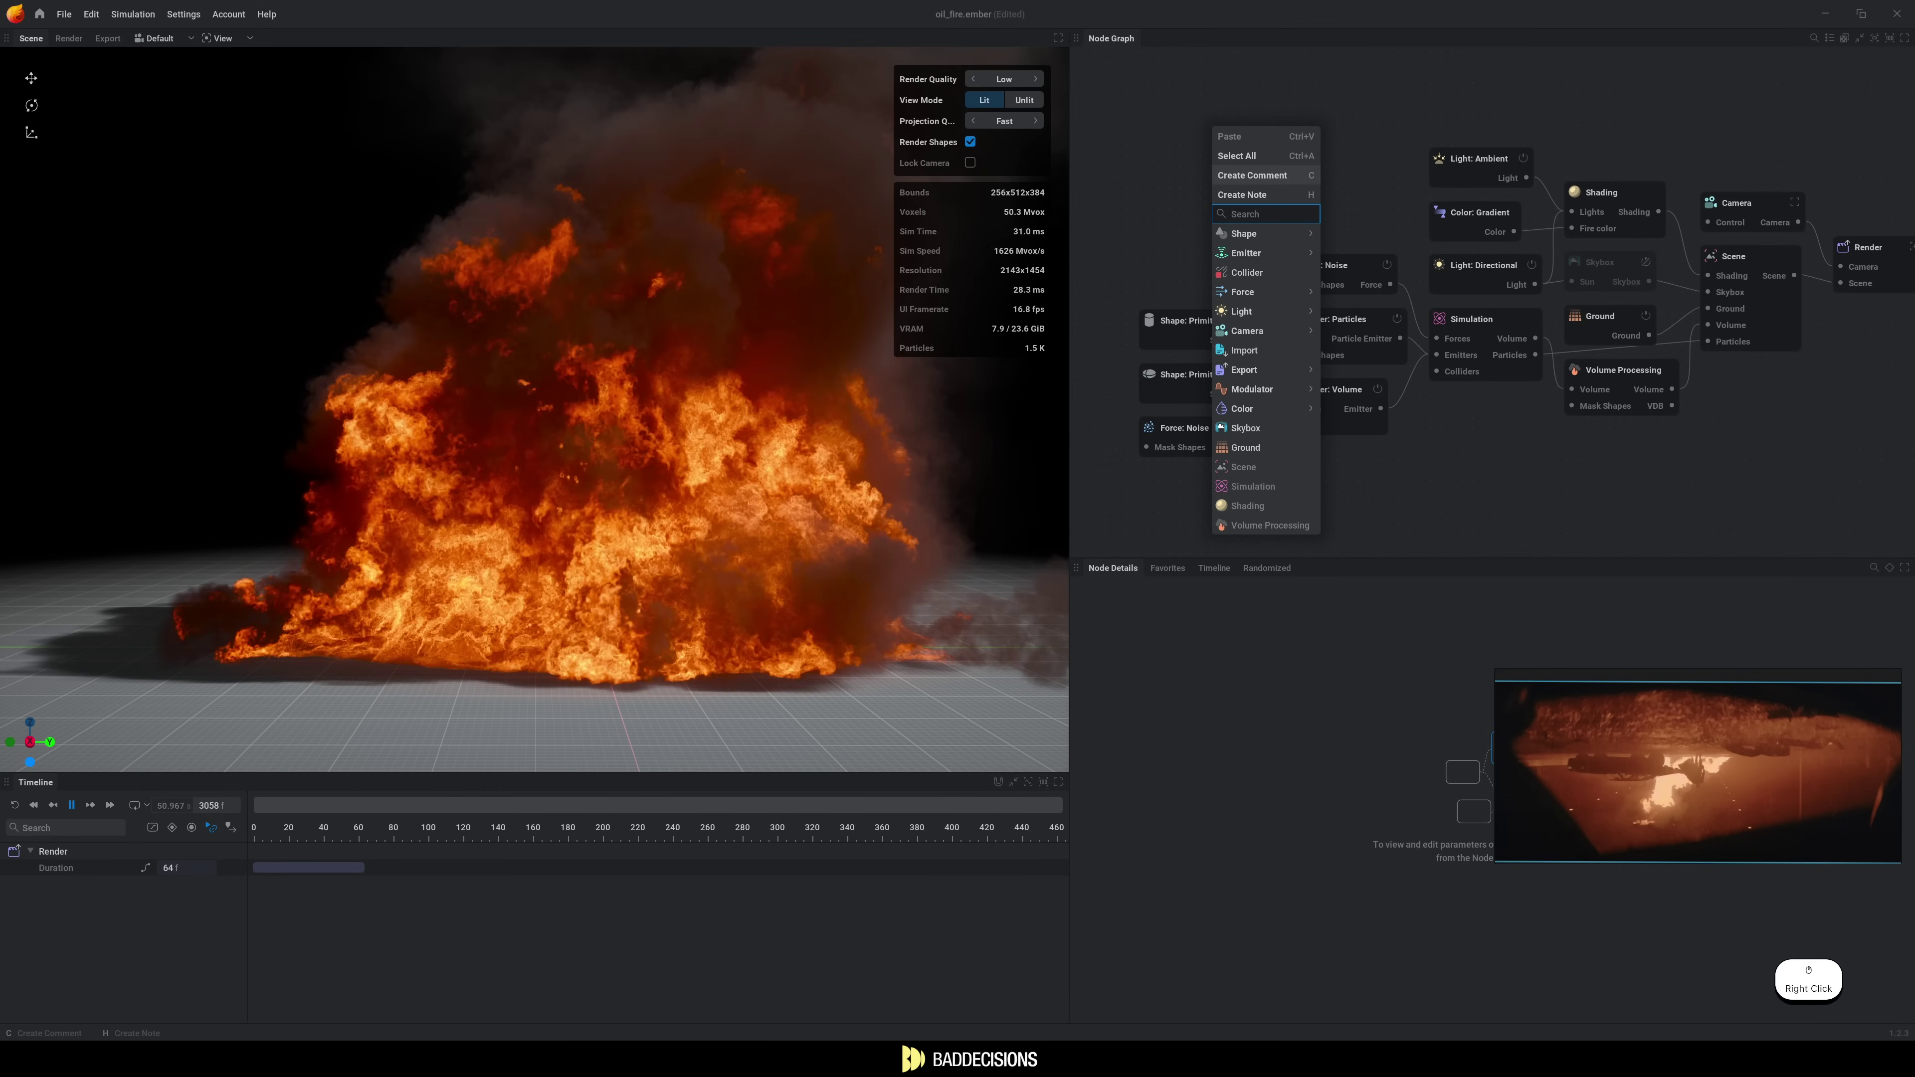
pyautogui.moveTo(1274, 291)
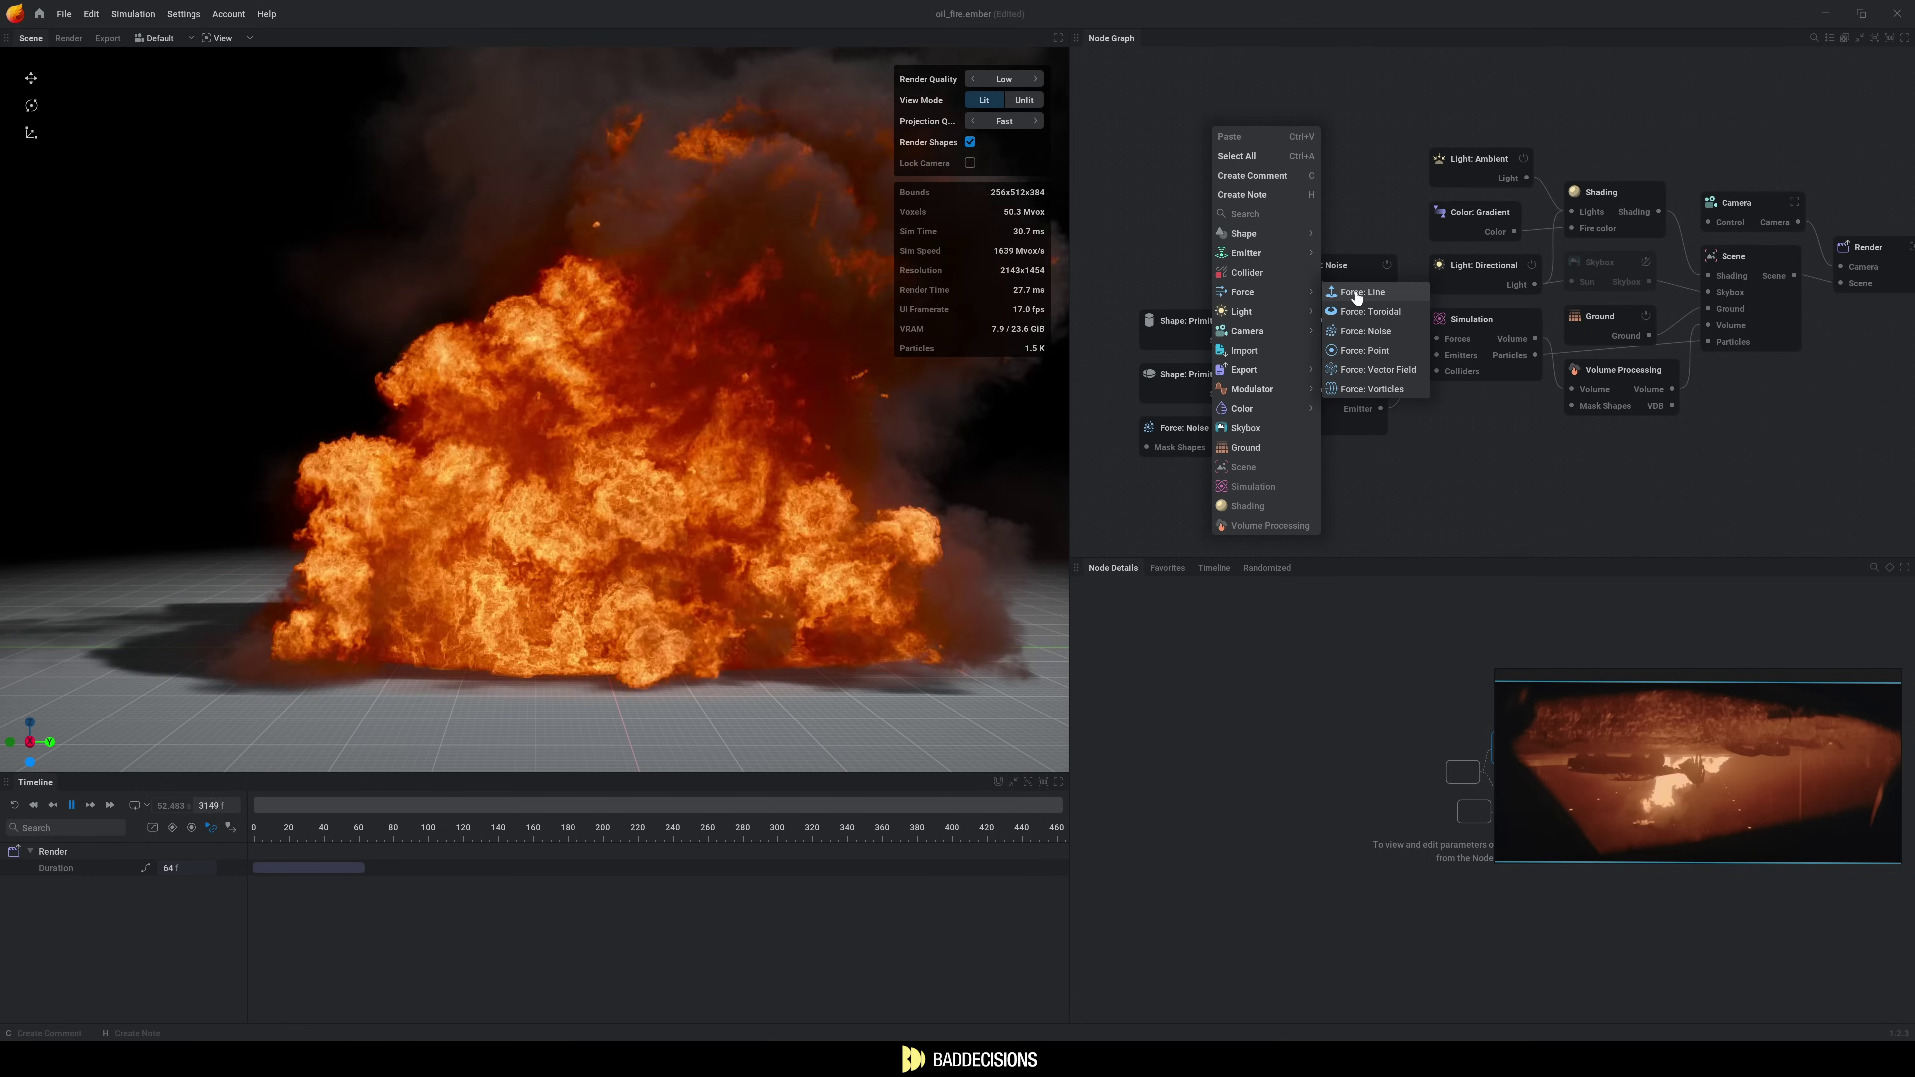
pyautogui.click(1356, 294)
pyautogui.moveTo(1324, 157); pyautogui.dragTo(1450, 338)
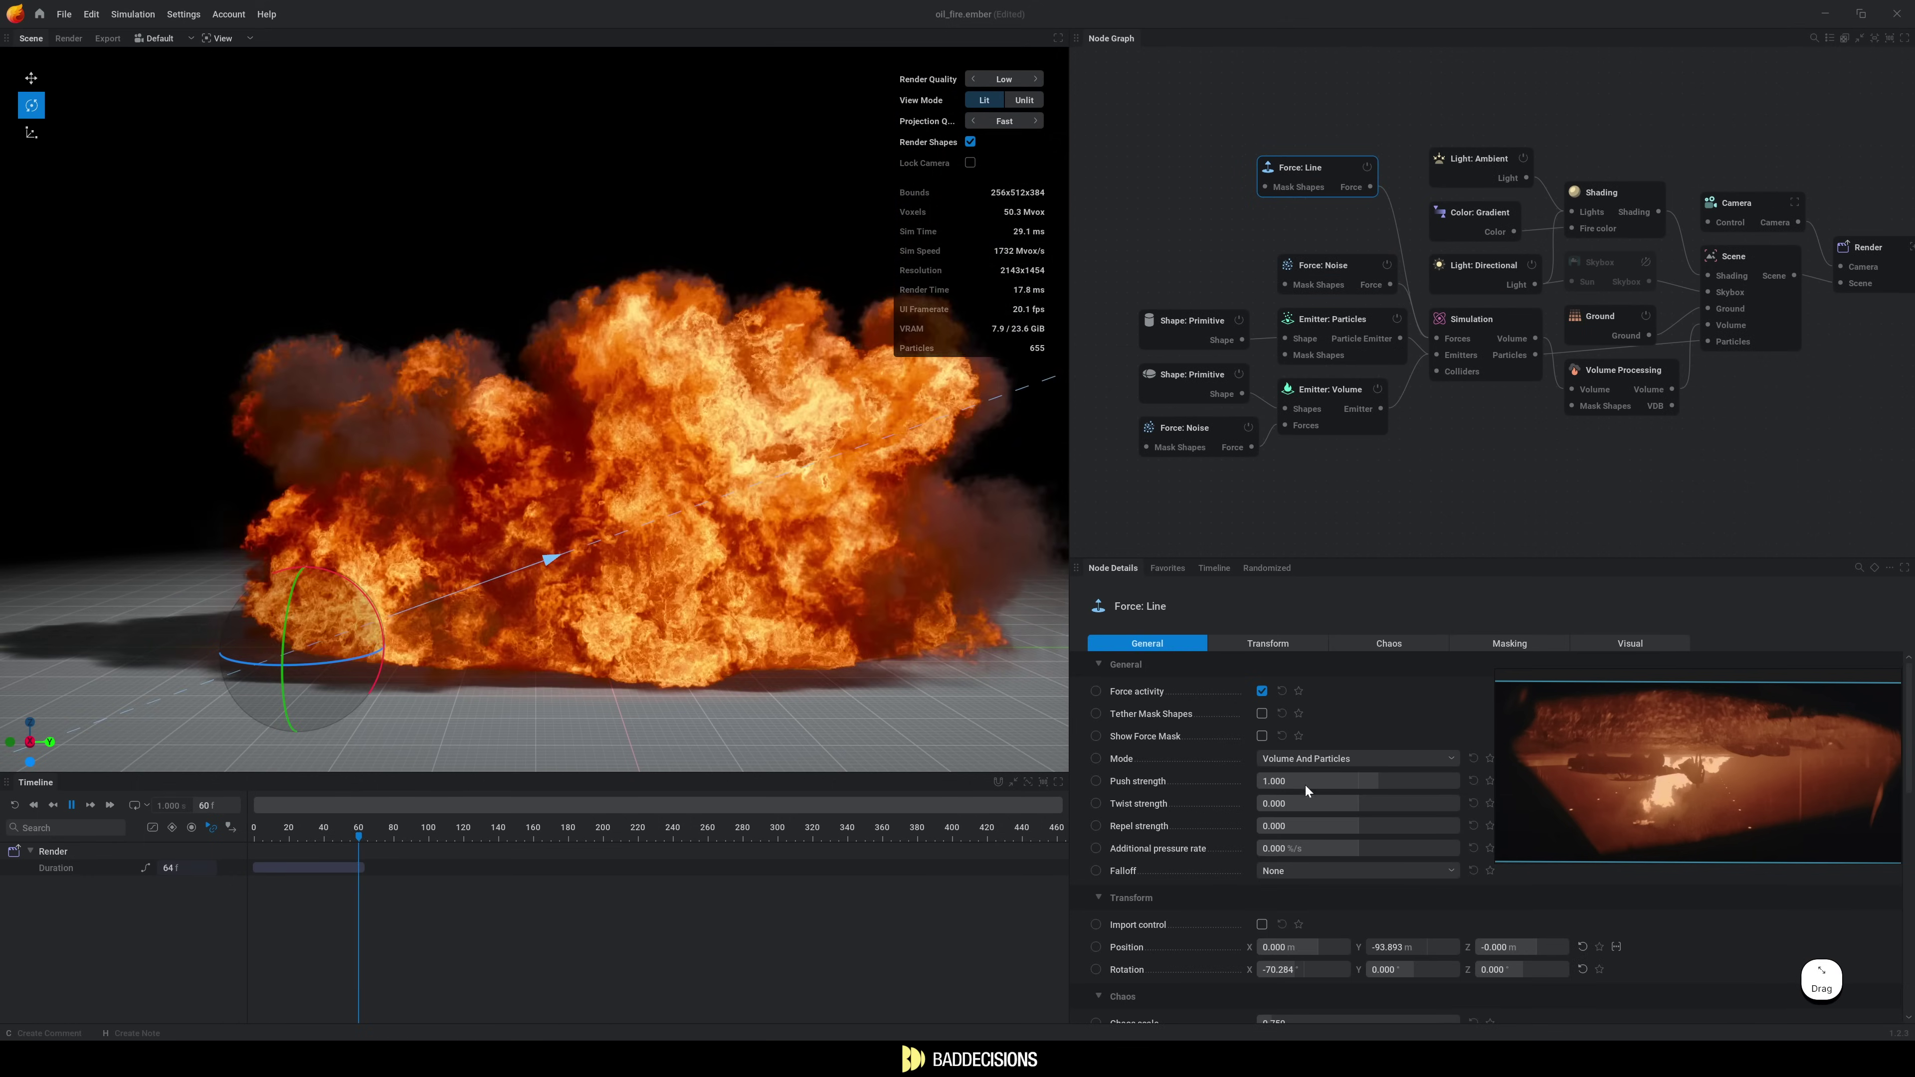
# Set the line force's push strength to 5, tilt it to about -74° around X and activate the move gizmo.
pyautogui.moveTo(1308, 785); pyautogui.dragTo(1455, 785)
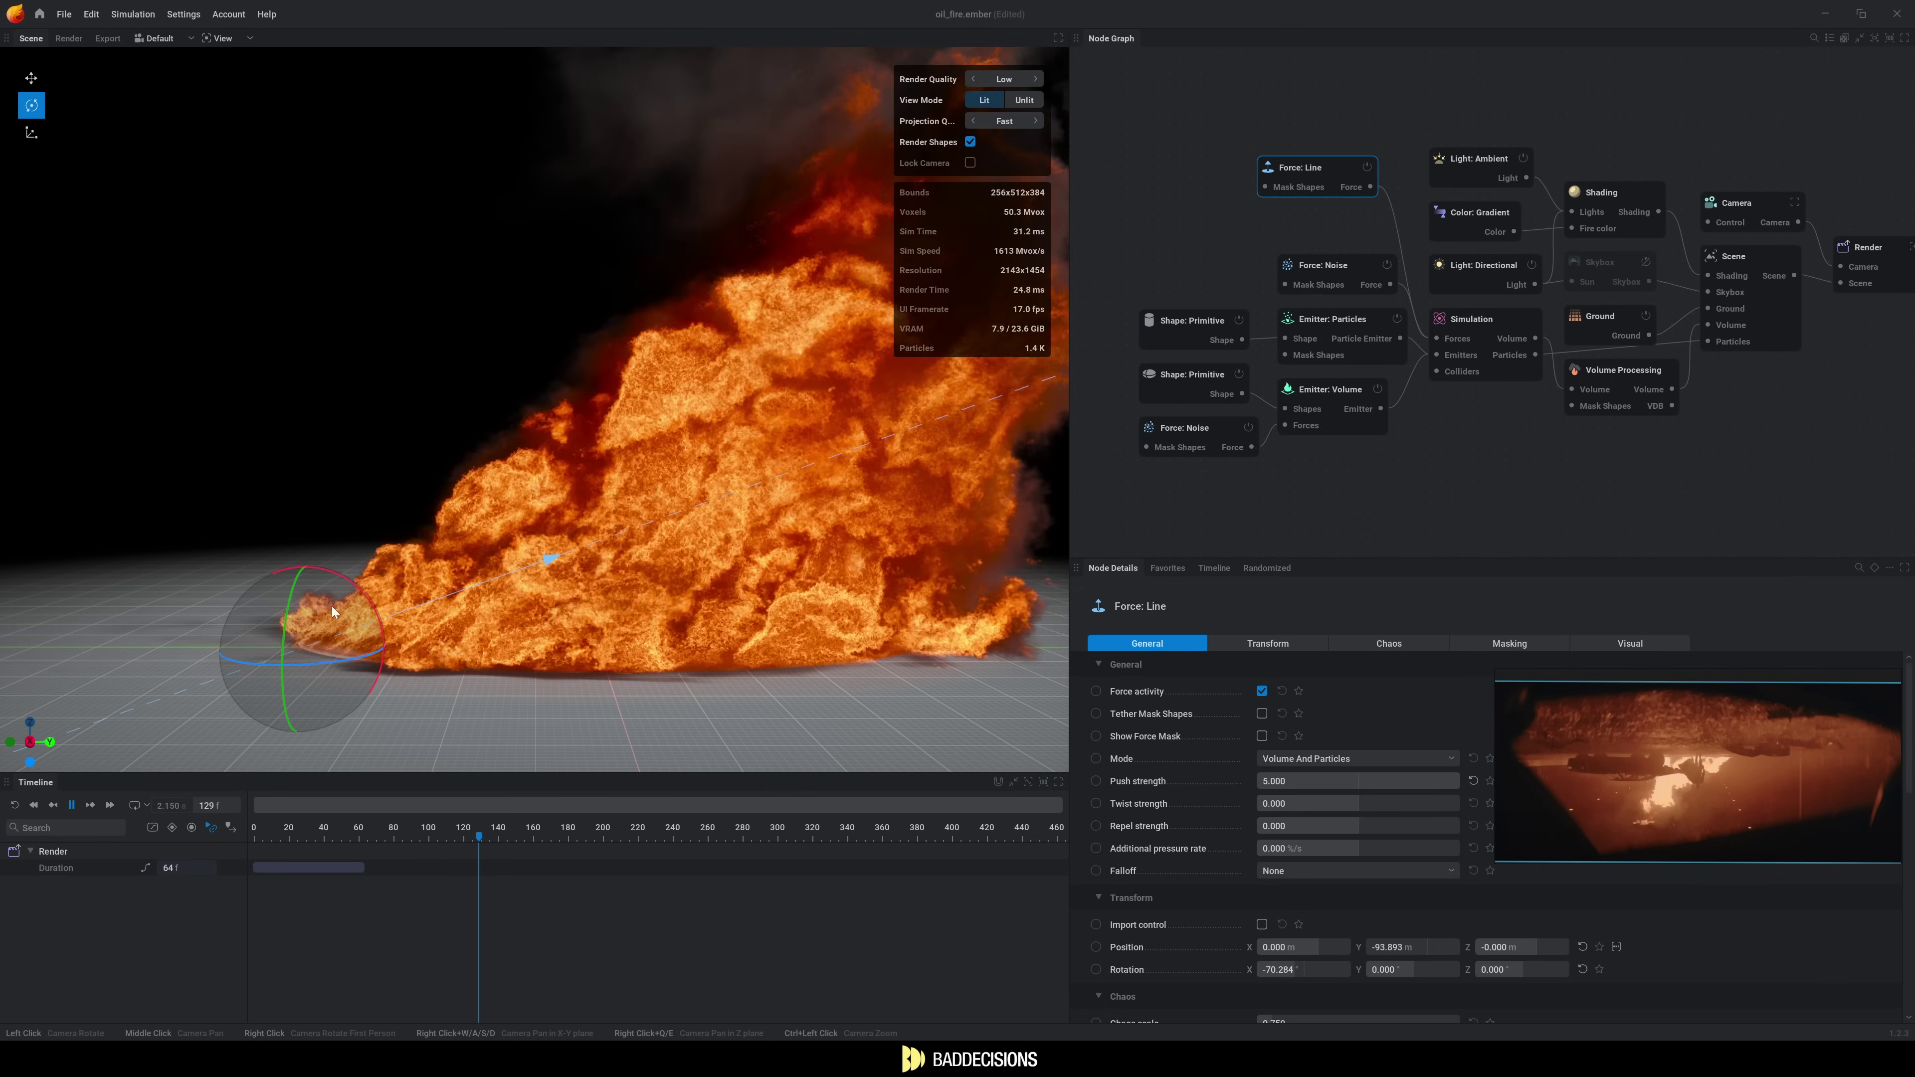
pyautogui.moveTo(334, 612); pyautogui.dragTo(367, 602)
pyautogui.press('w')
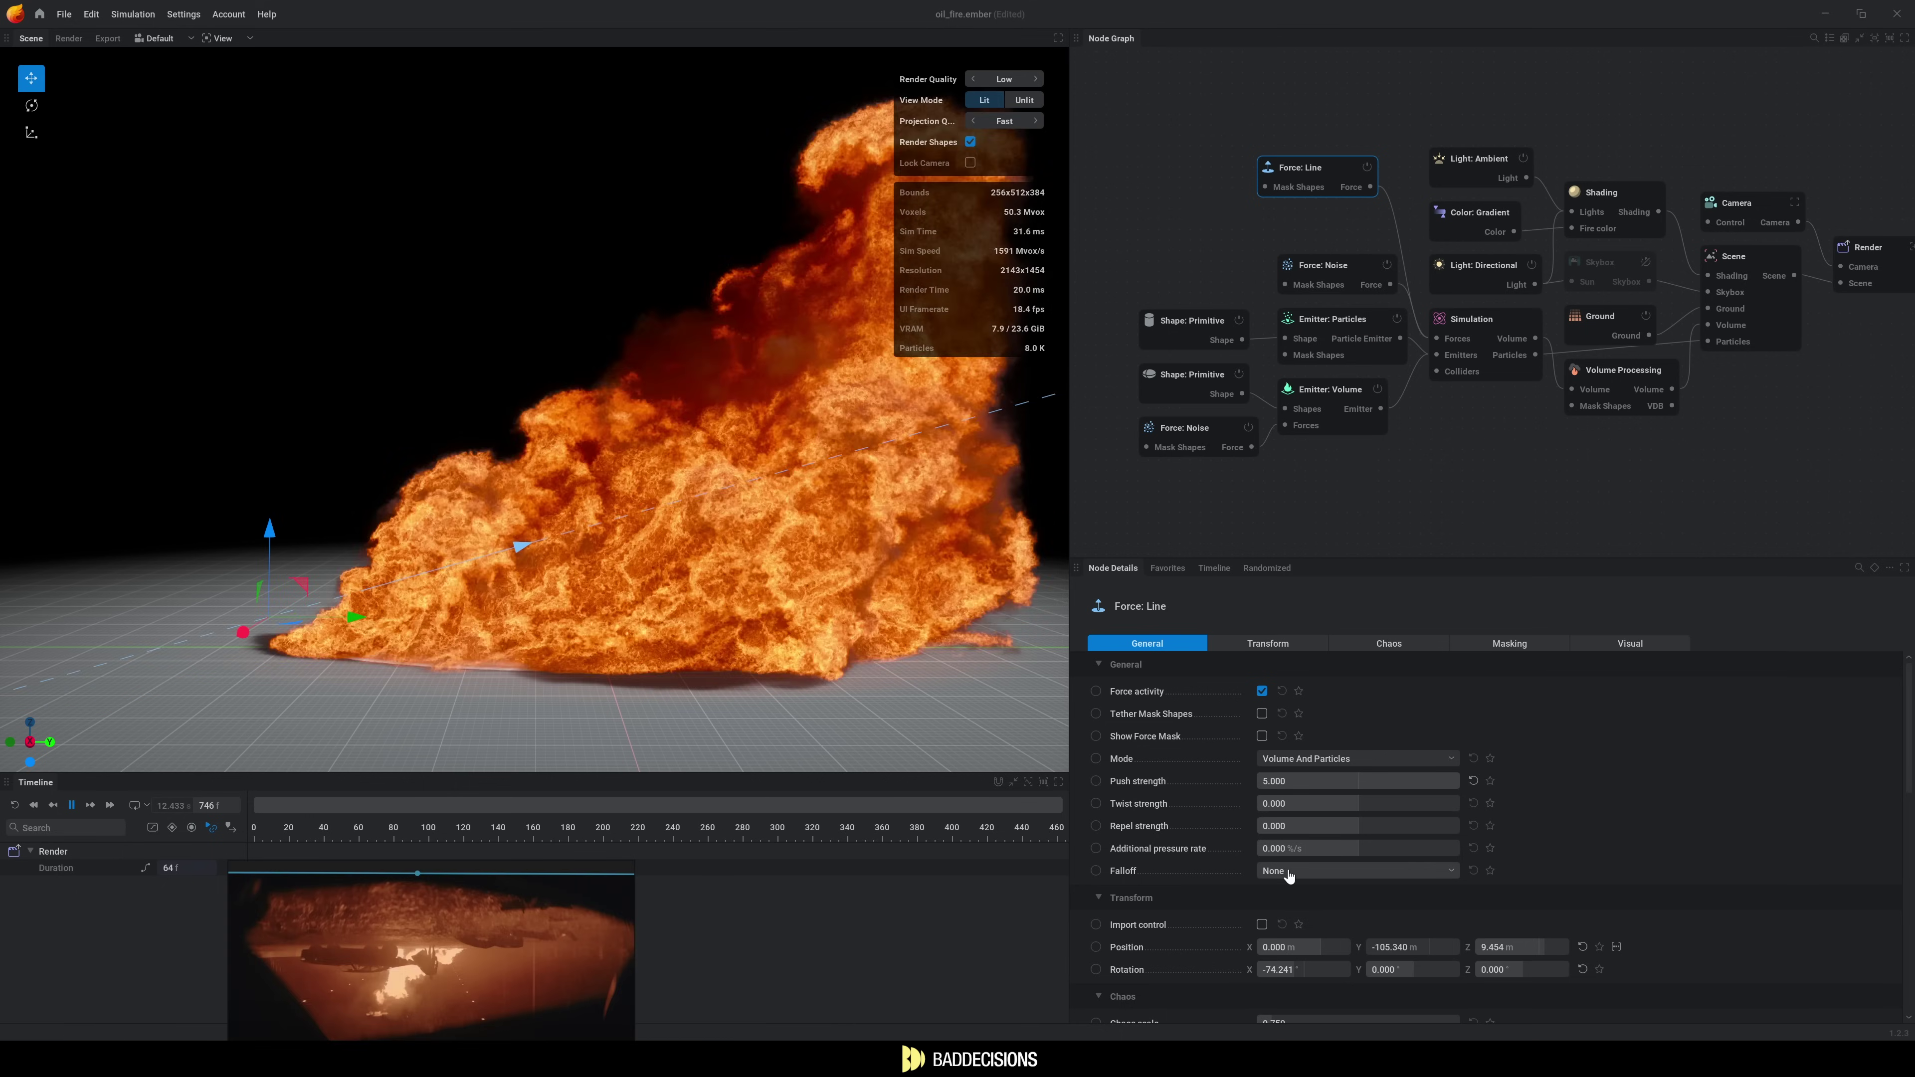
# Give the line force a Linear falloff with a radius of about 29 m and inner bound of about 28 m, and shift it along Y.
pyautogui.click(1288, 876)
pyautogui.click(1287, 907)
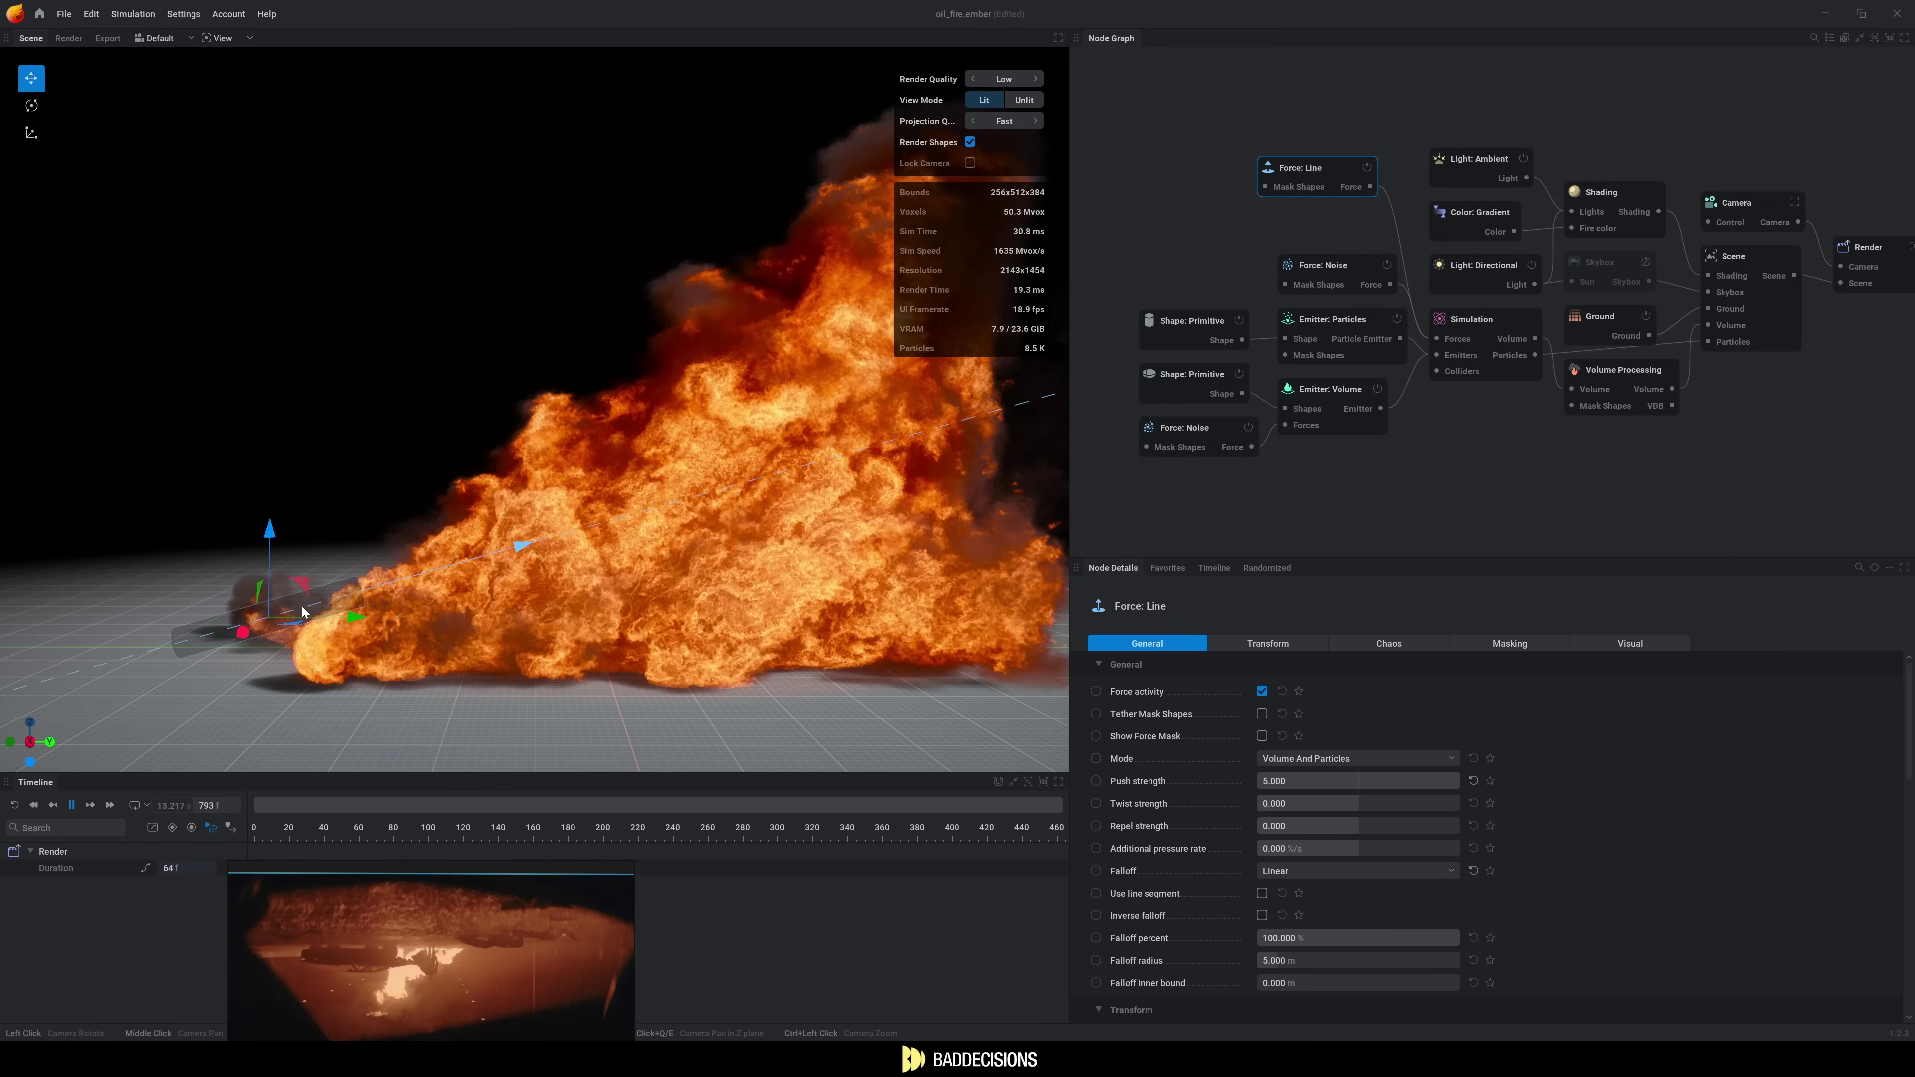
pyautogui.moveTo(353, 616); pyautogui.dragTo(379, 617)
pyautogui.moveTo(1279, 962); pyautogui.dragTo(1370, 983)
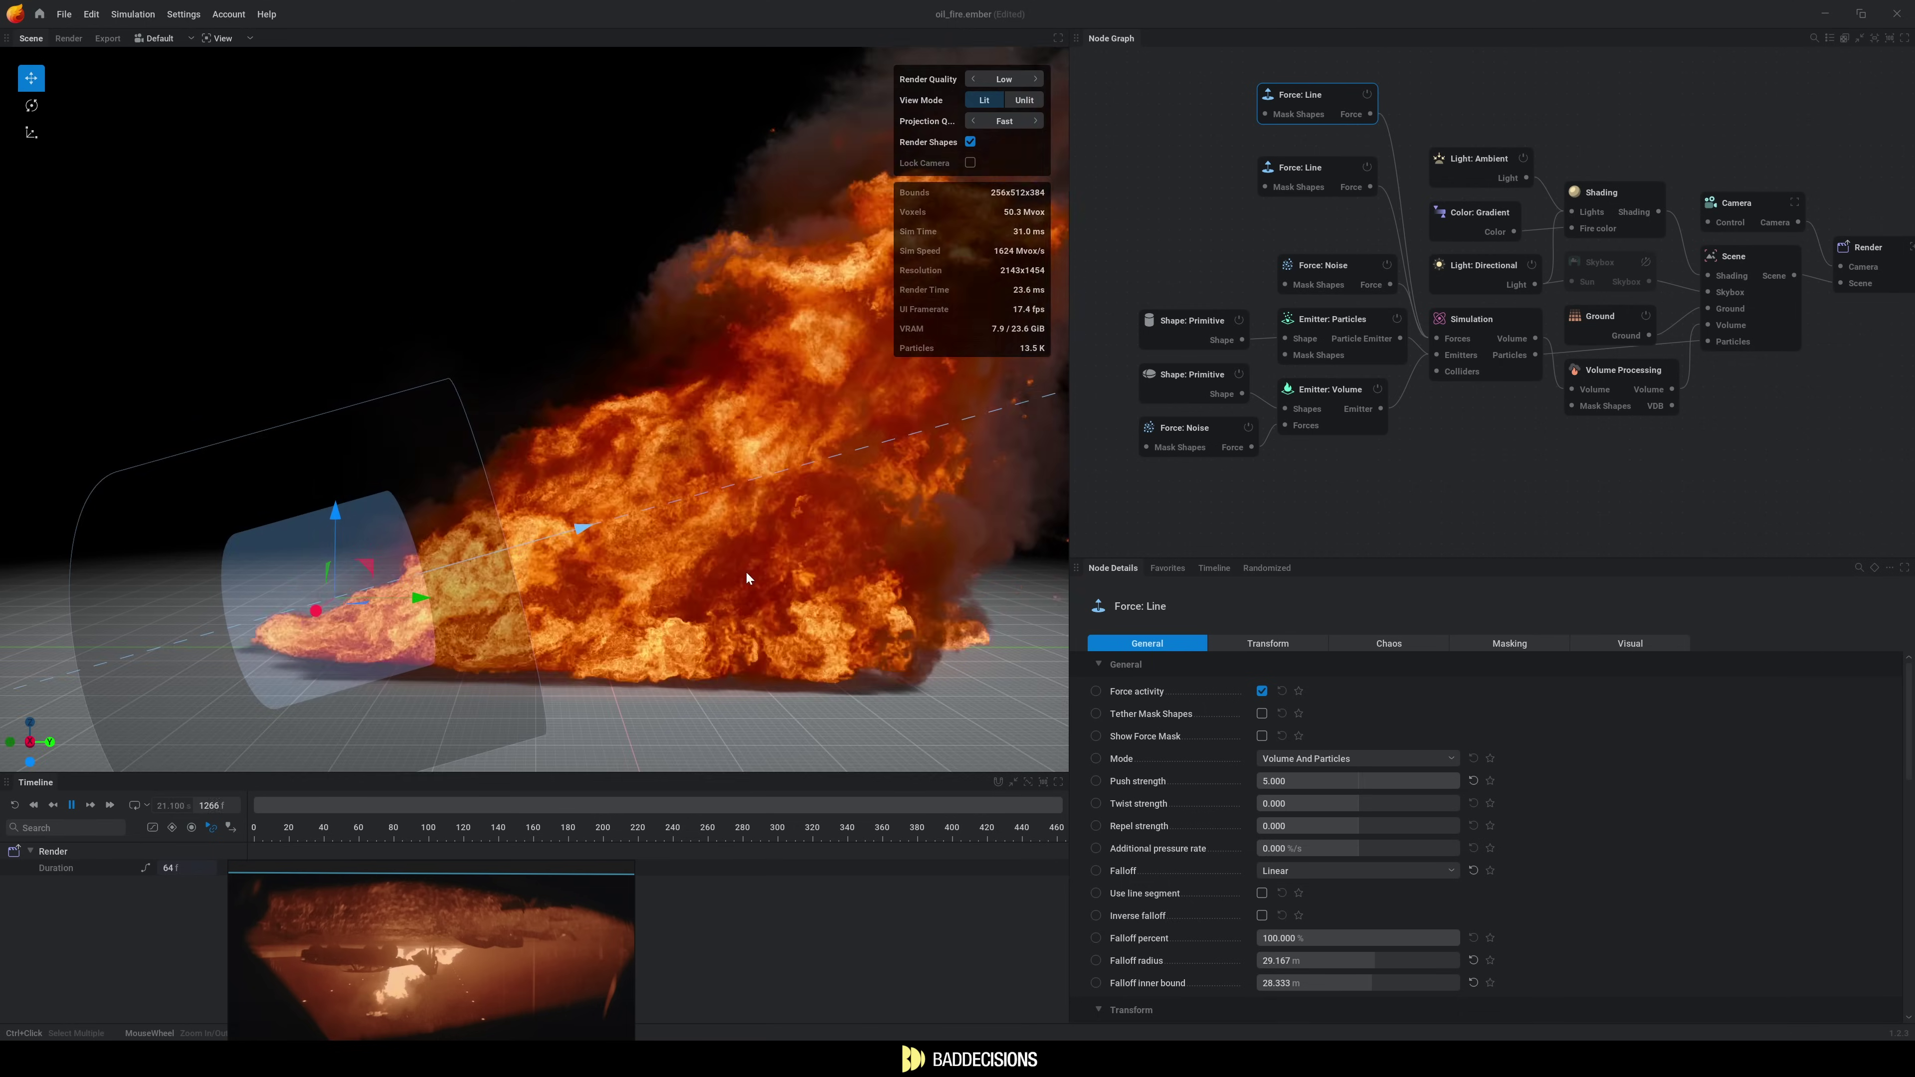
# Reposition the duplicated Force: Line and adjust the placement of the line force nearest the noise node in the graph.
pyautogui.moveTo(392, 423); pyautogui.dragTo(445, 417)
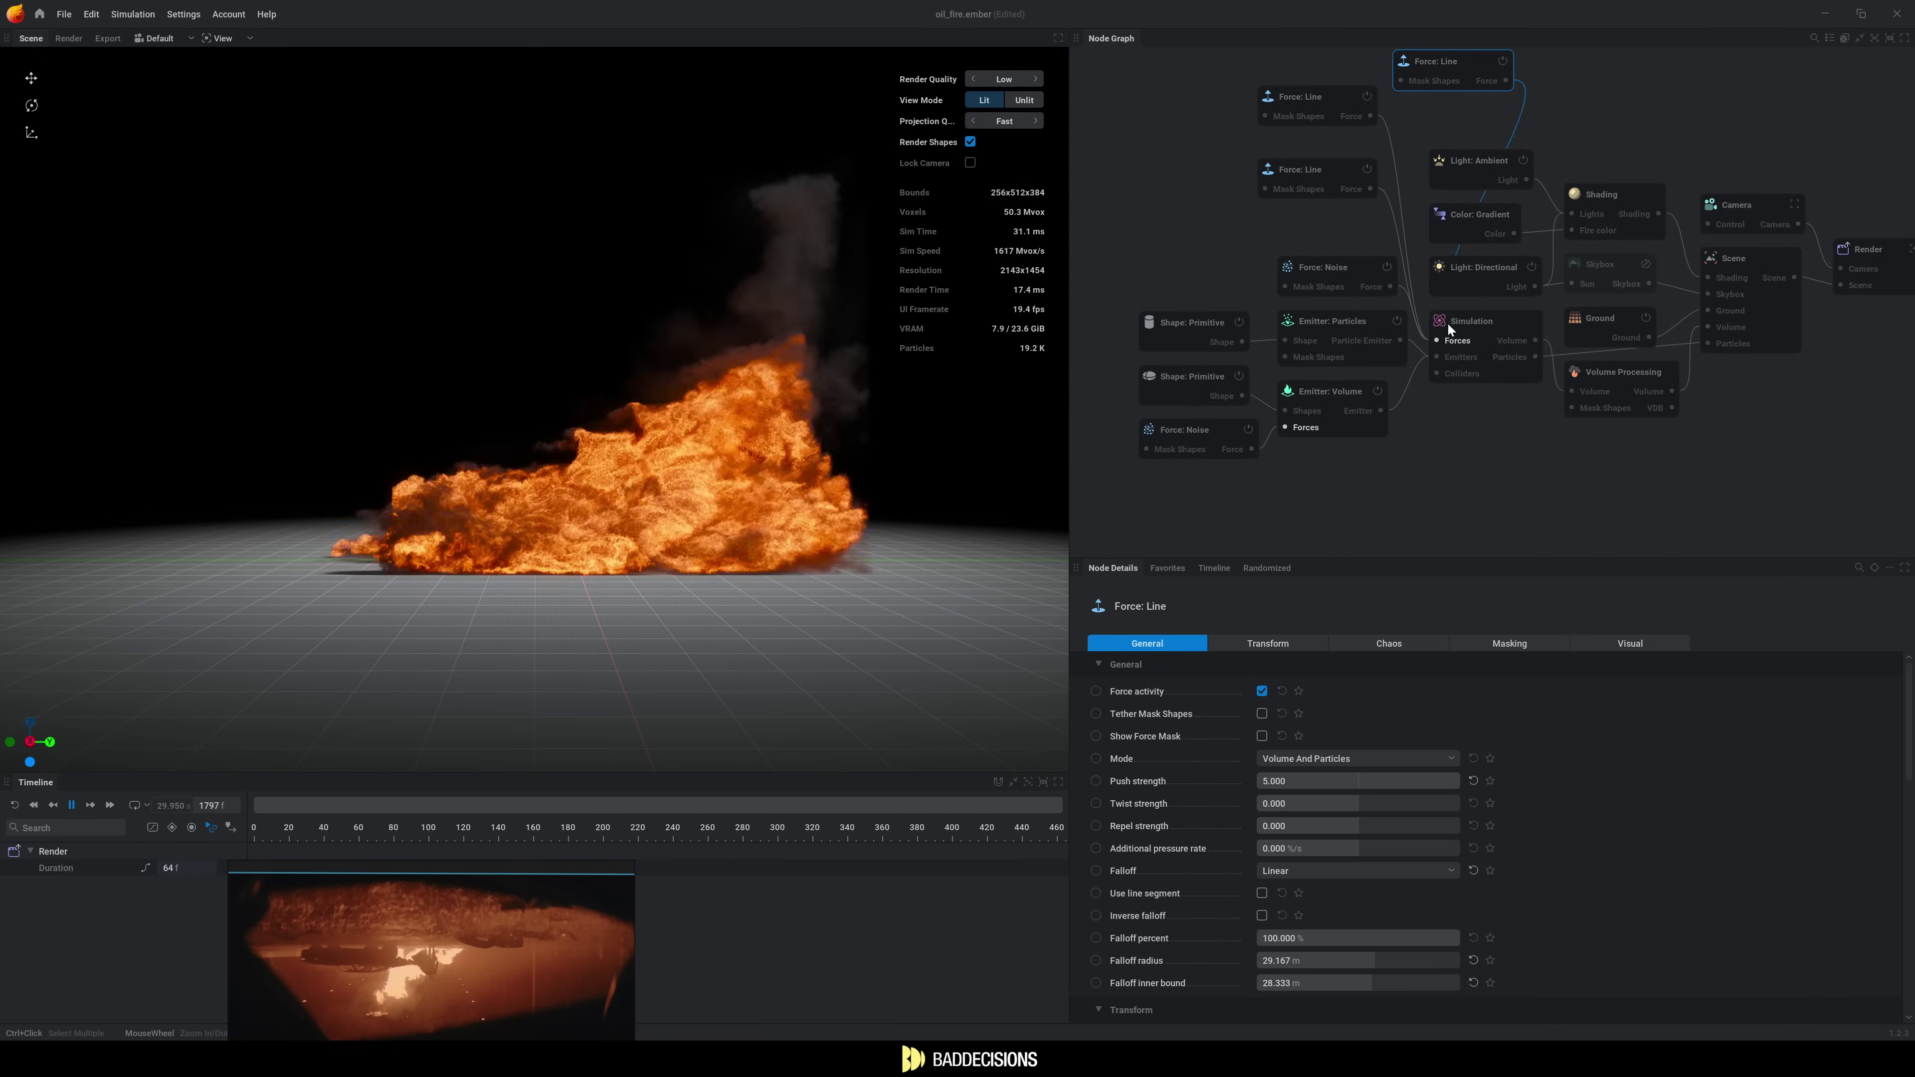
pyautogui.press('e')
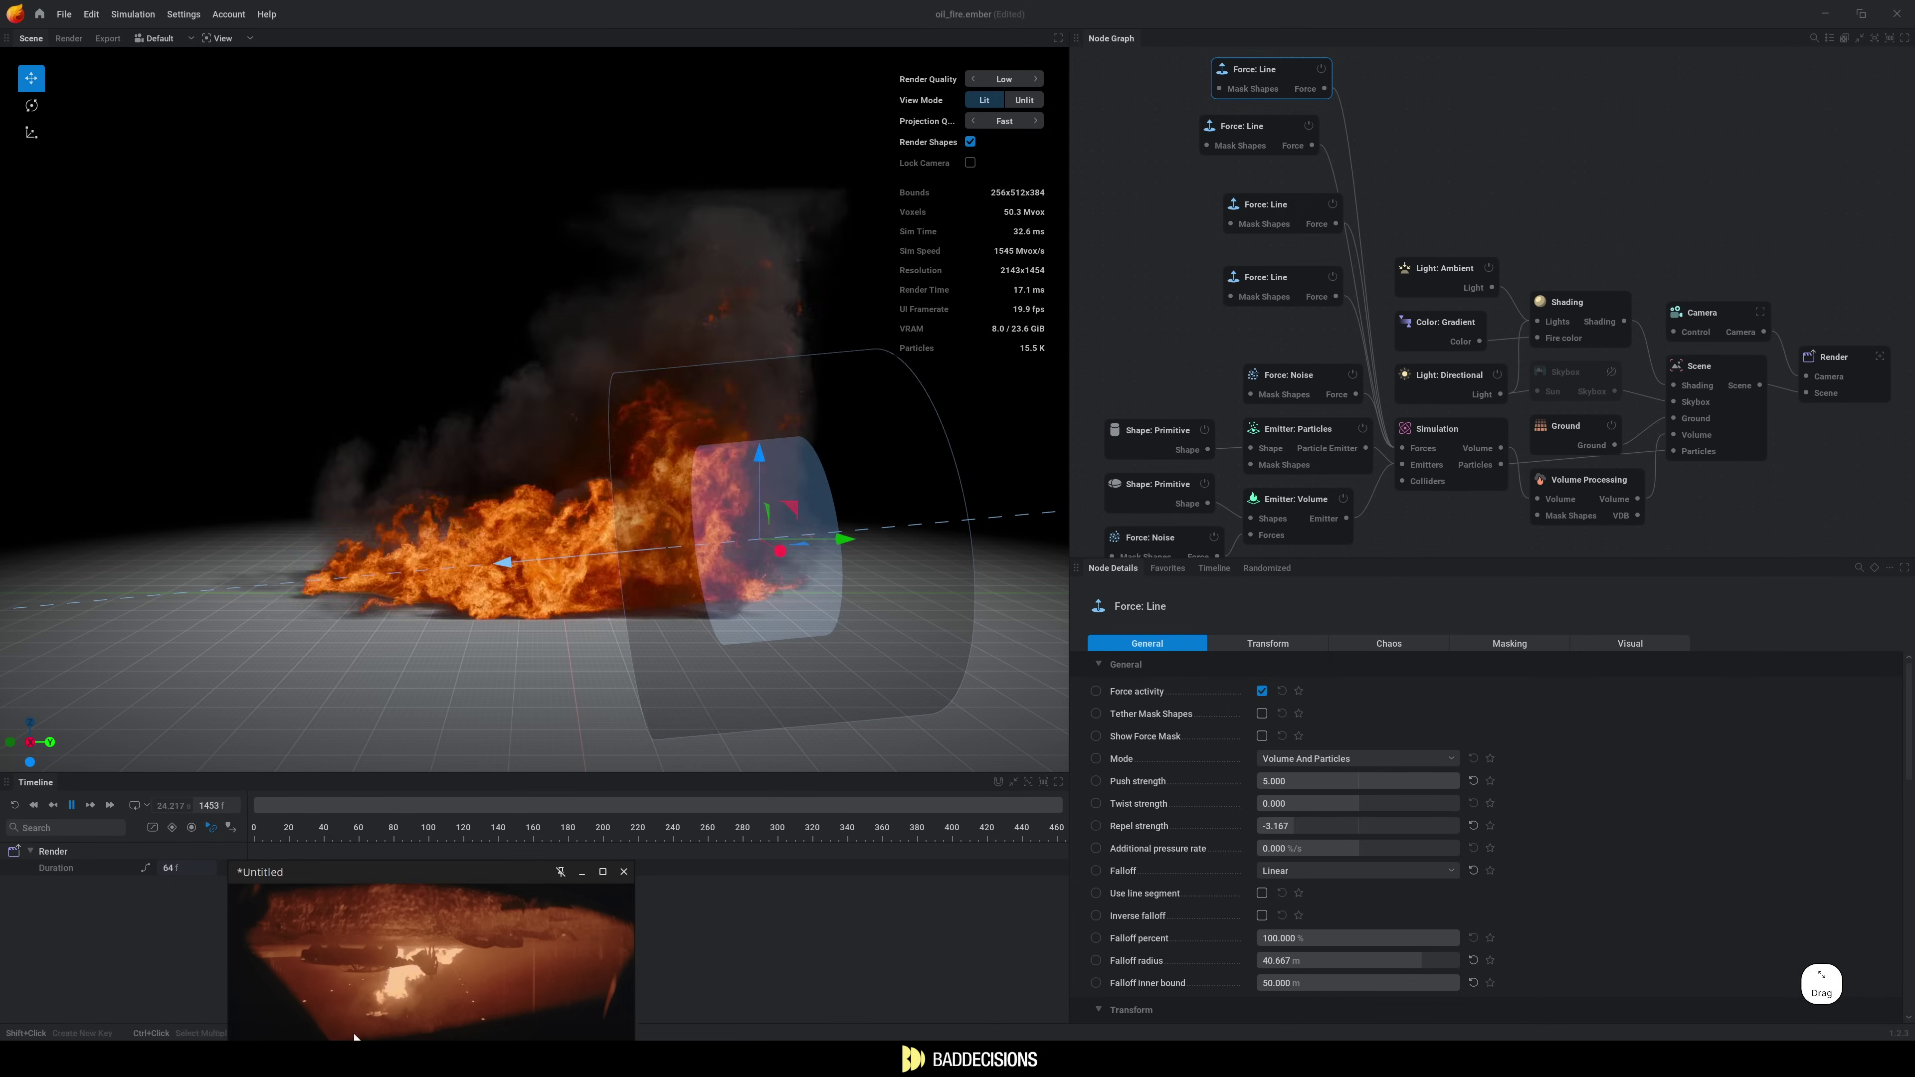
pyautogui.click(1280, 289)
pyautogui.moveTo(424, 526); pyautogui.dragTo(434, 567)
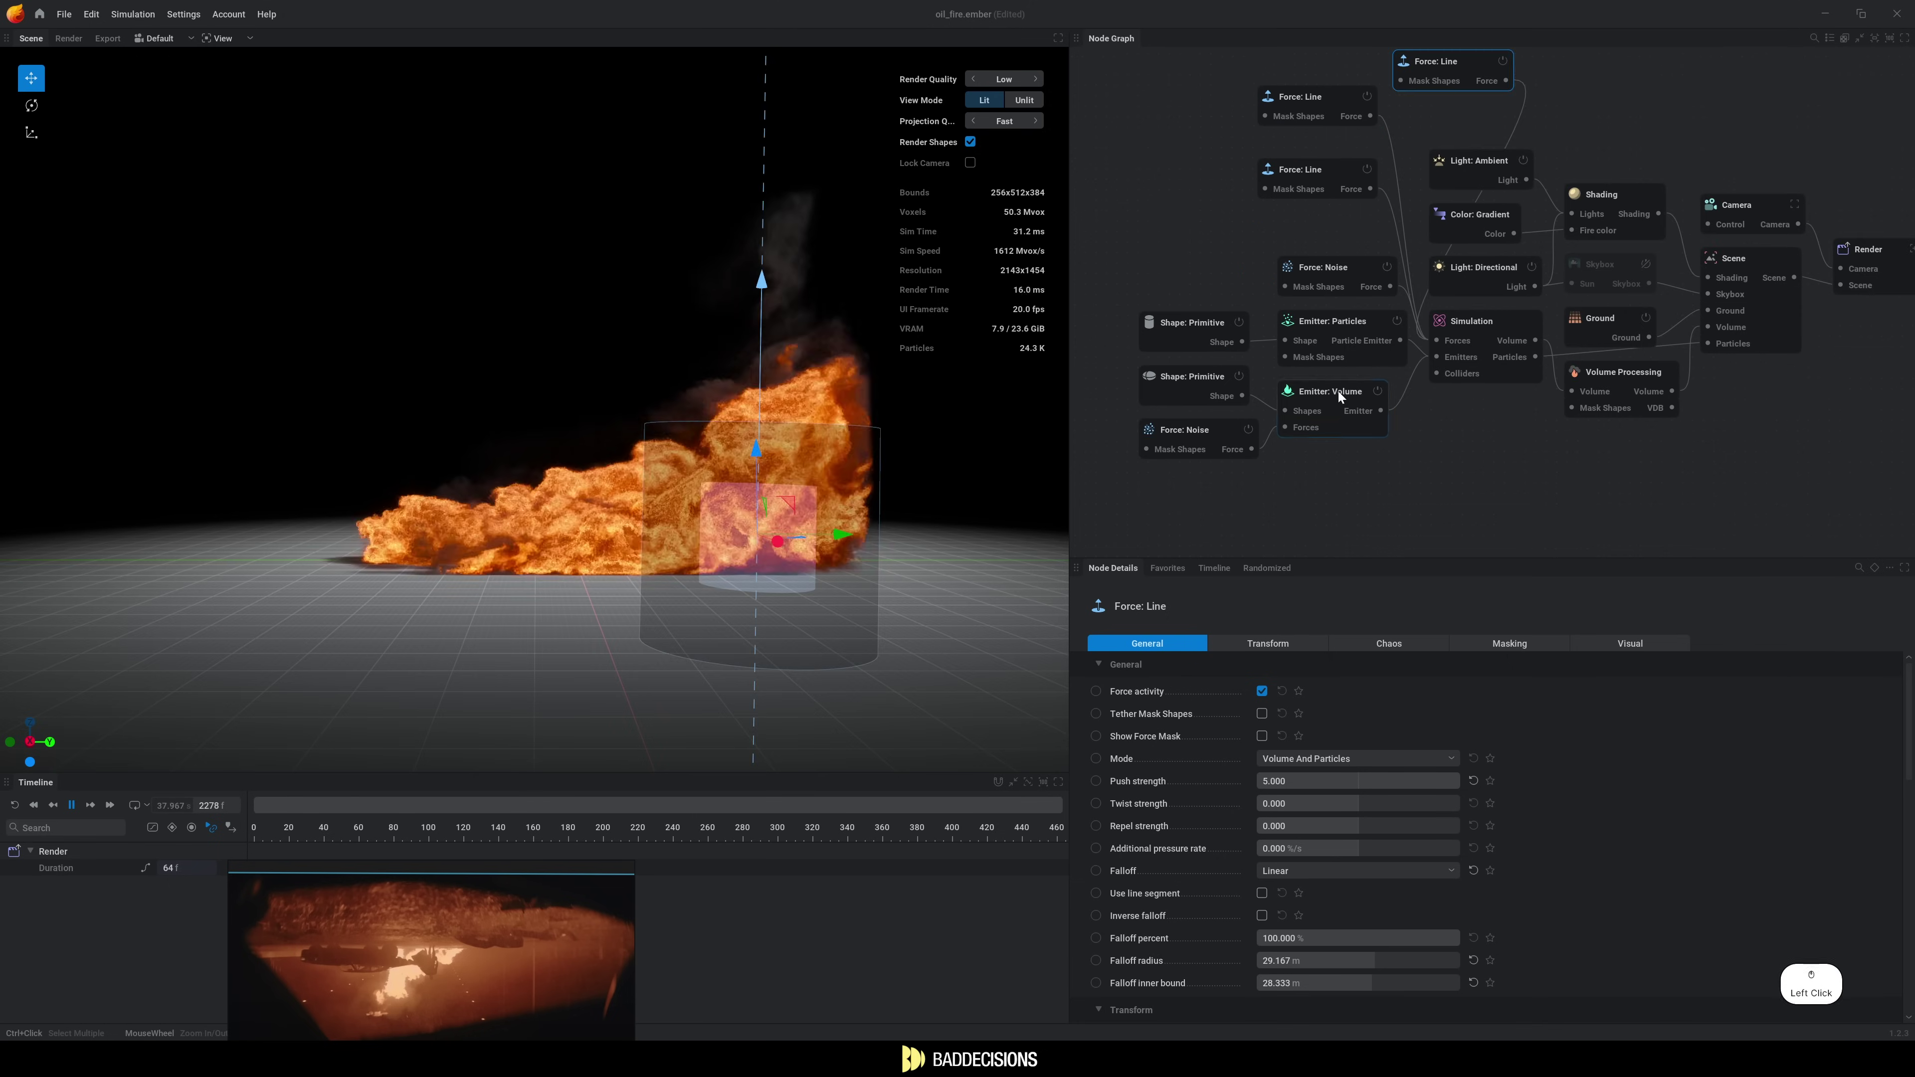
# Reduce the smoke rate of the Emitter: Volume node.
pyautogui.click(1338, 391)
pyautogui.scroll(-1, 1306, 882)
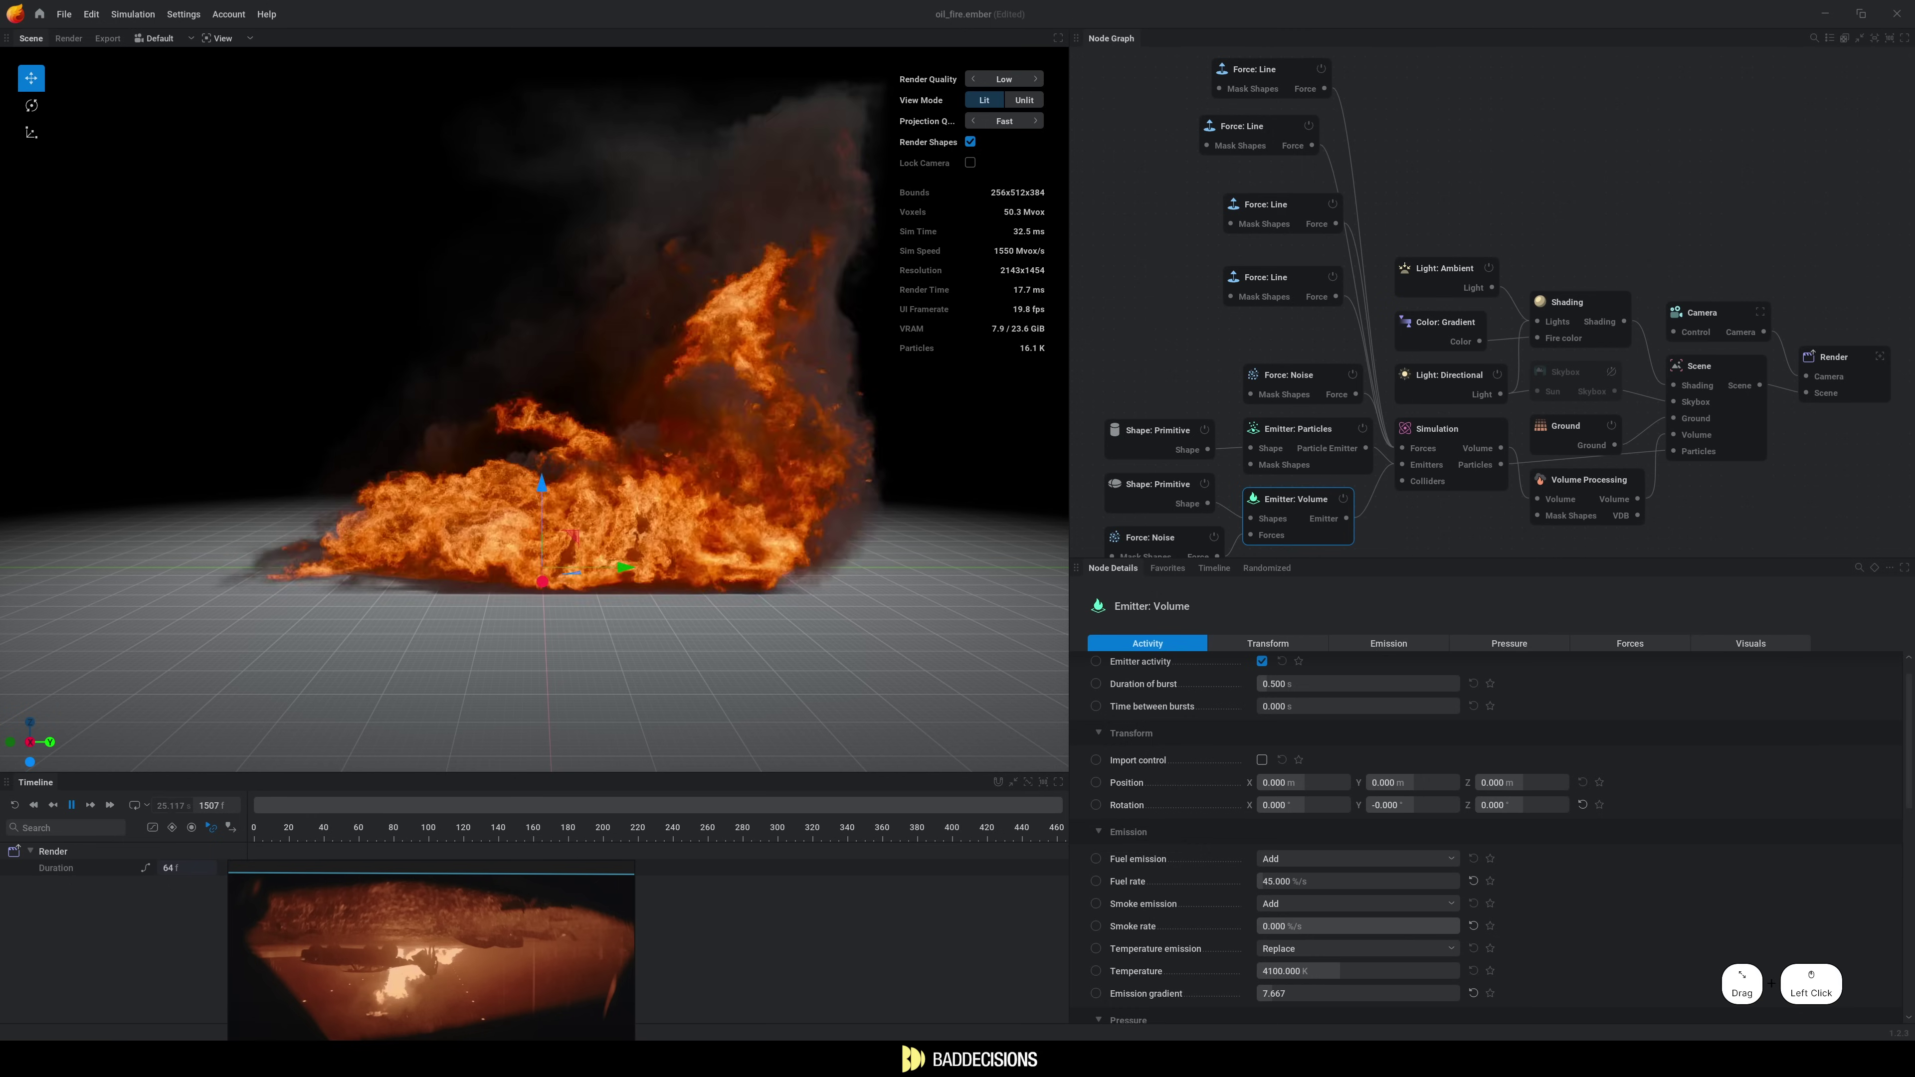
pyautogui.scroll(-1, 1485, 830)
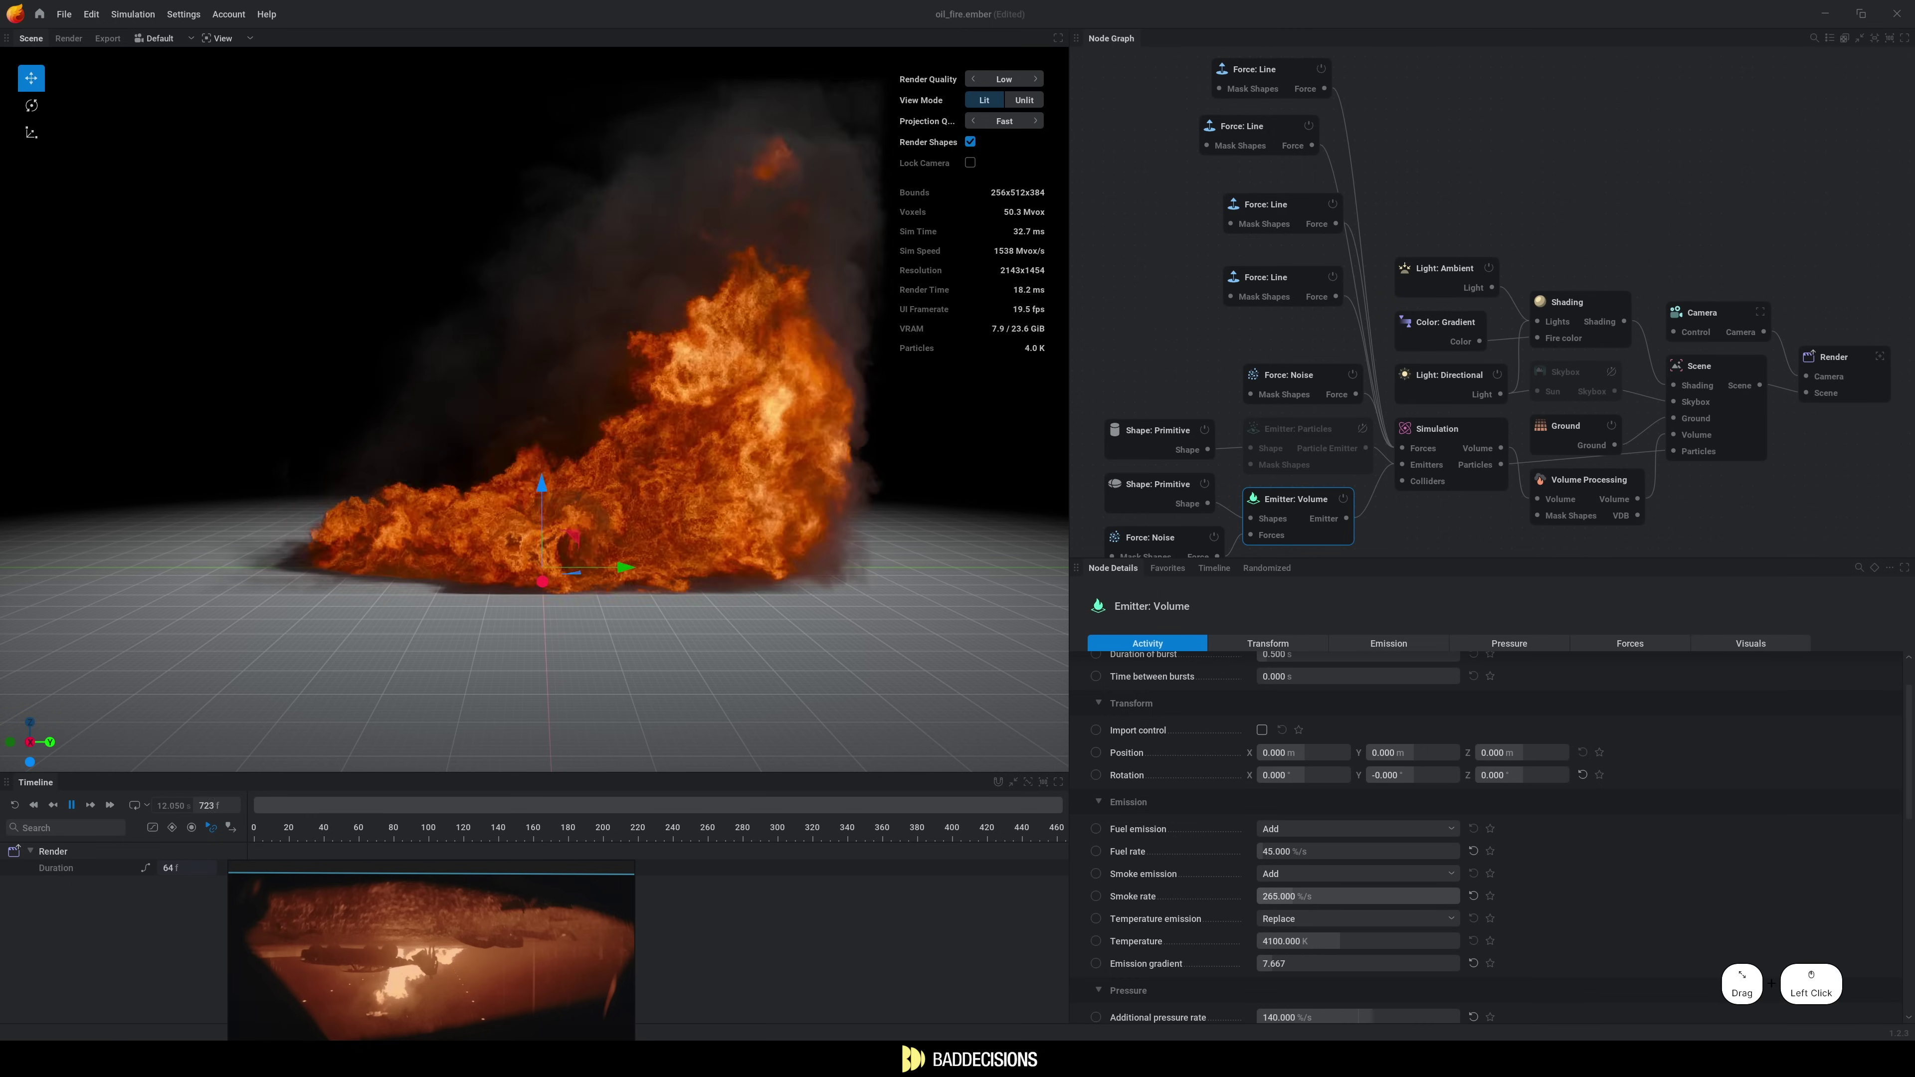
pyautogui.moveTo(1338, 896); pyautogui.dragTo(1306, 896)
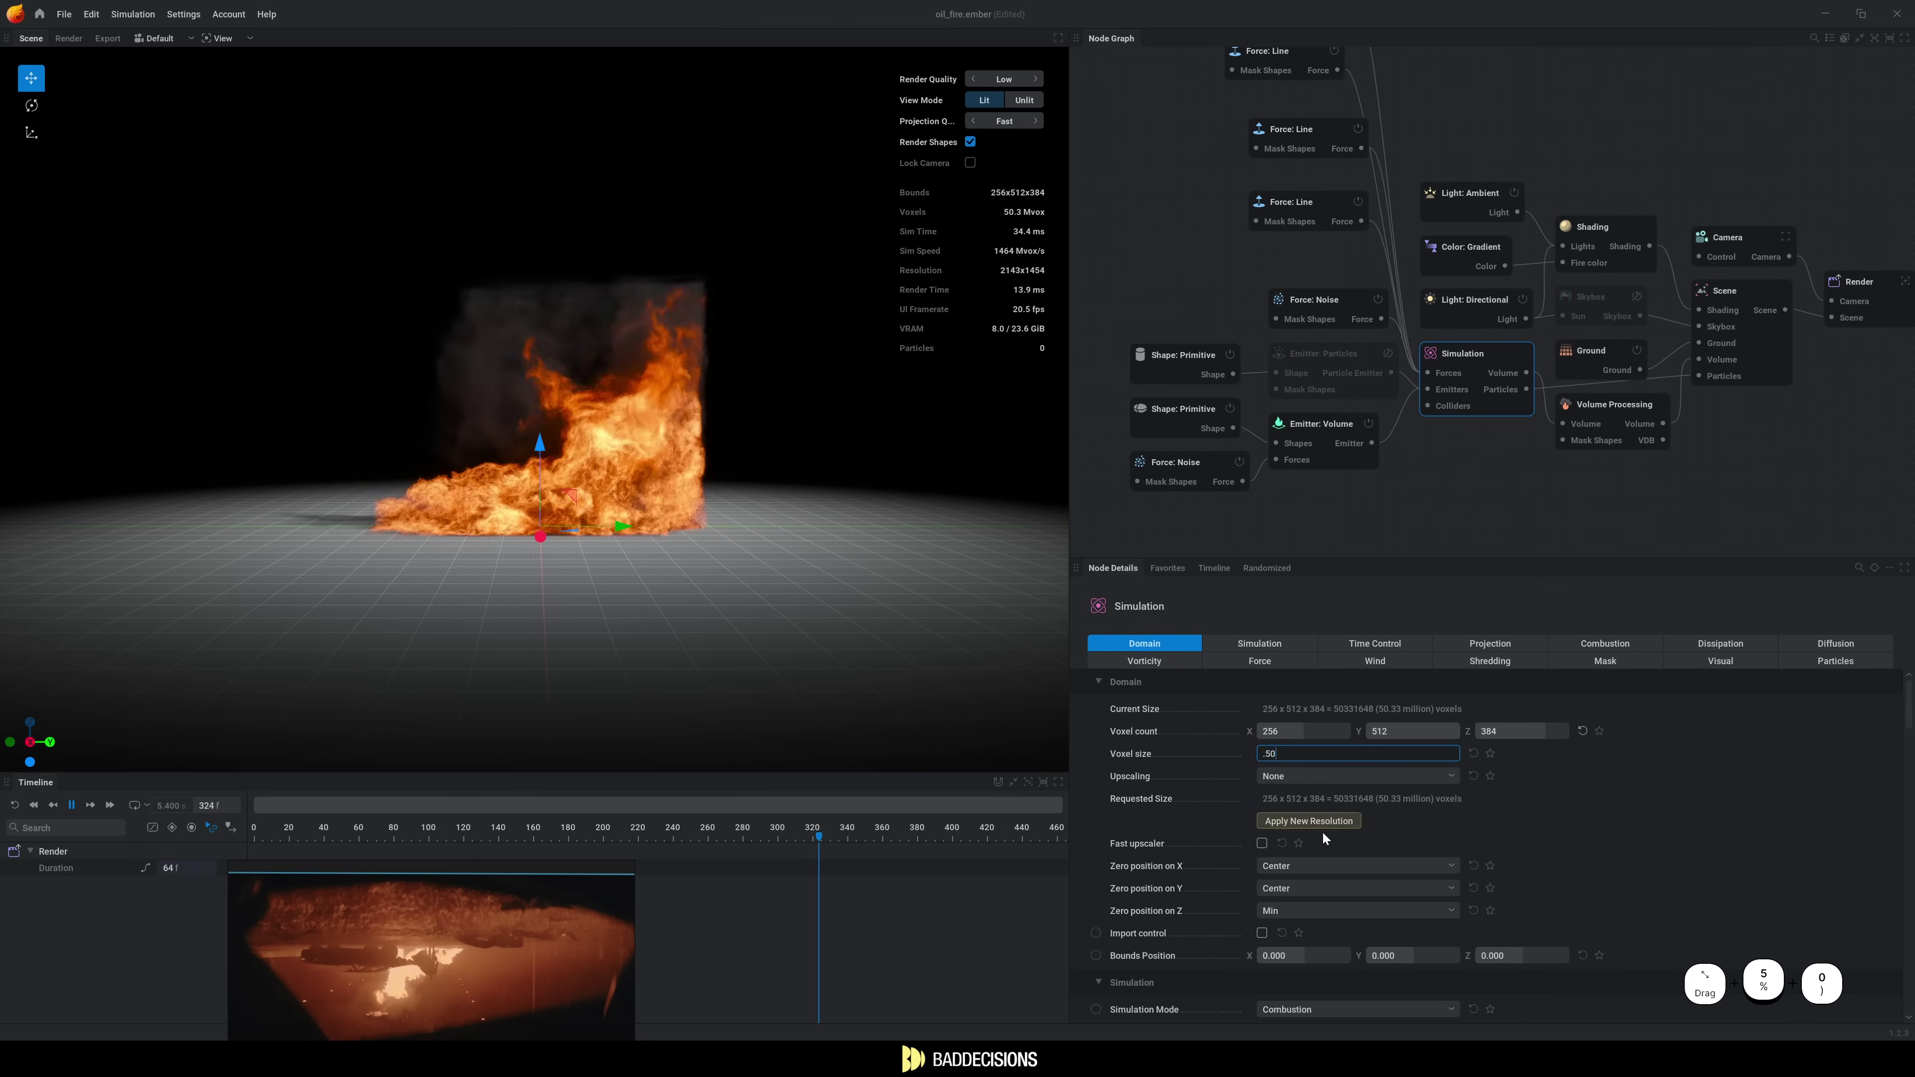
# Set the Simulation's voxel size to 0.50 m and its Z voxel count to about 411, applying the new resolution.
pyautogui.press('Return')
pyautogui.click(1302, 825)
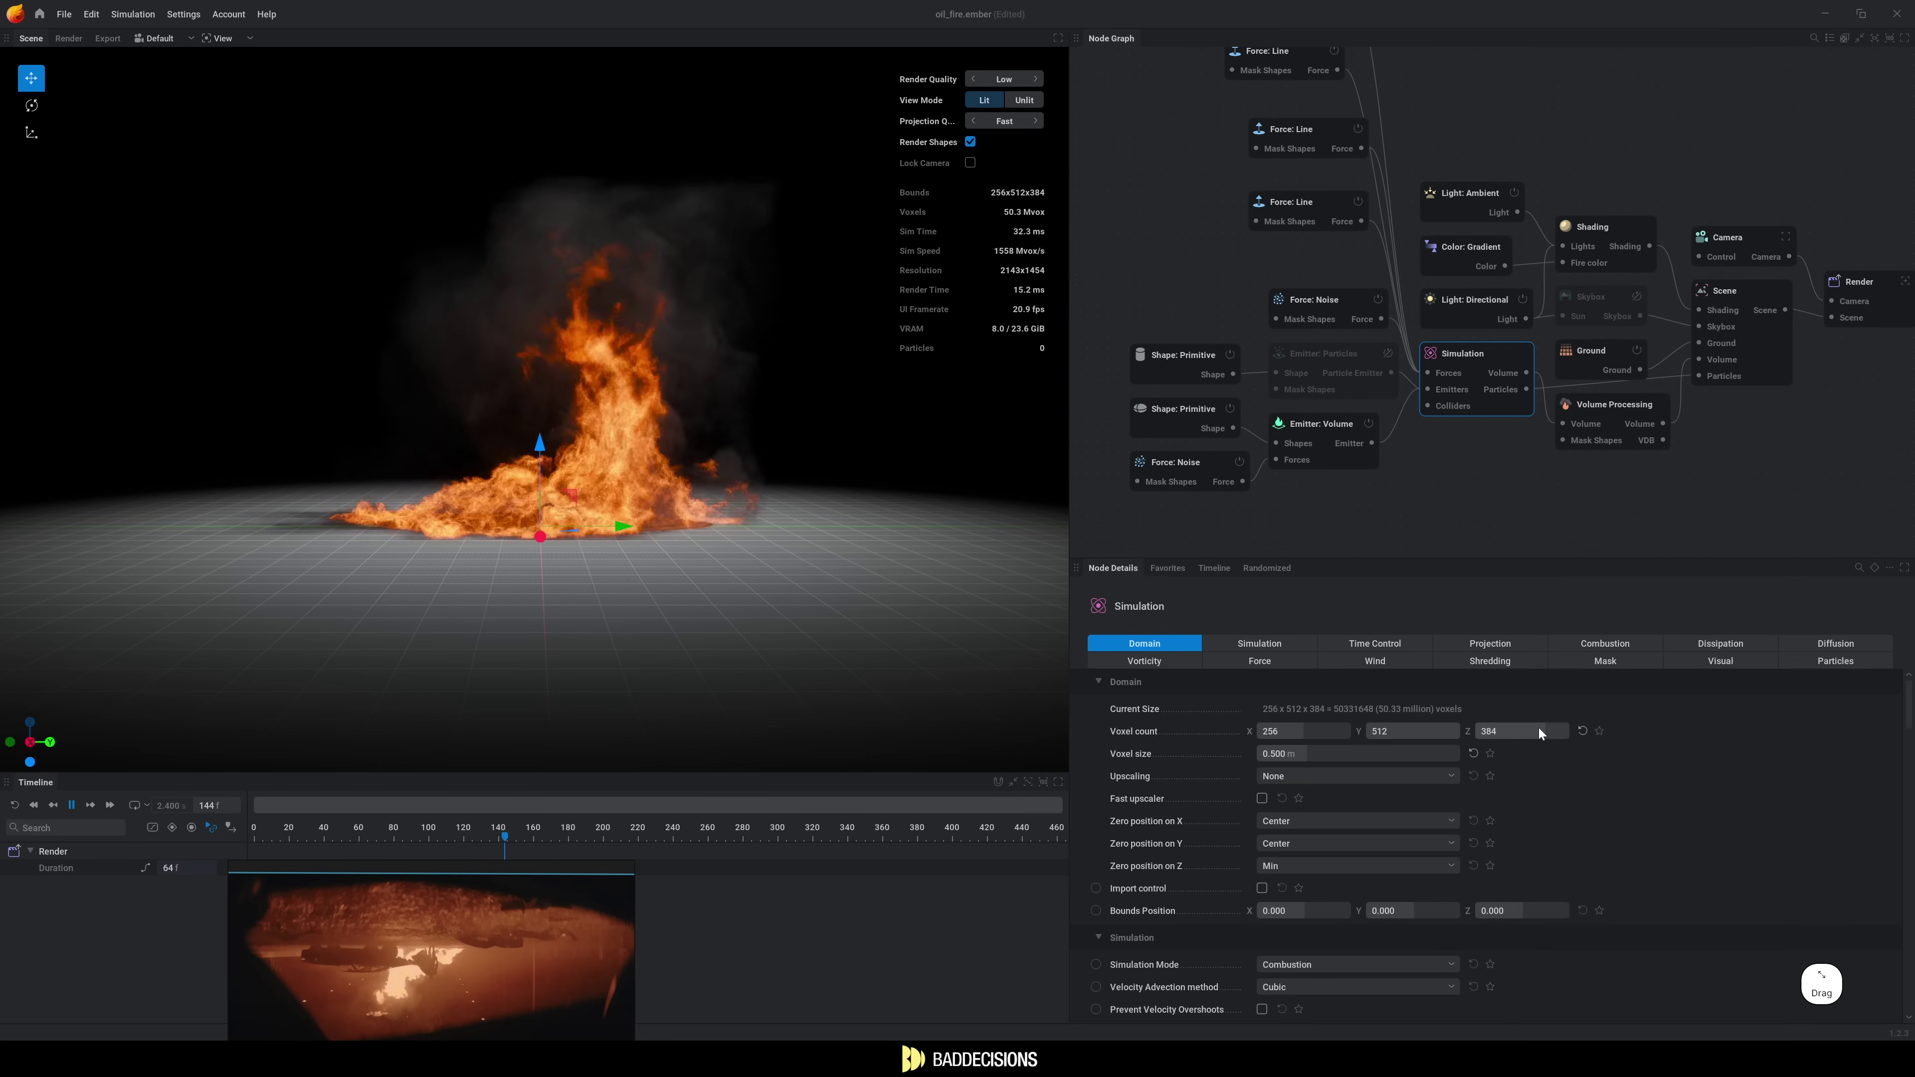
pyautogui.moveTo(1496, 731); pyautogui.dragTo(1512, 731)
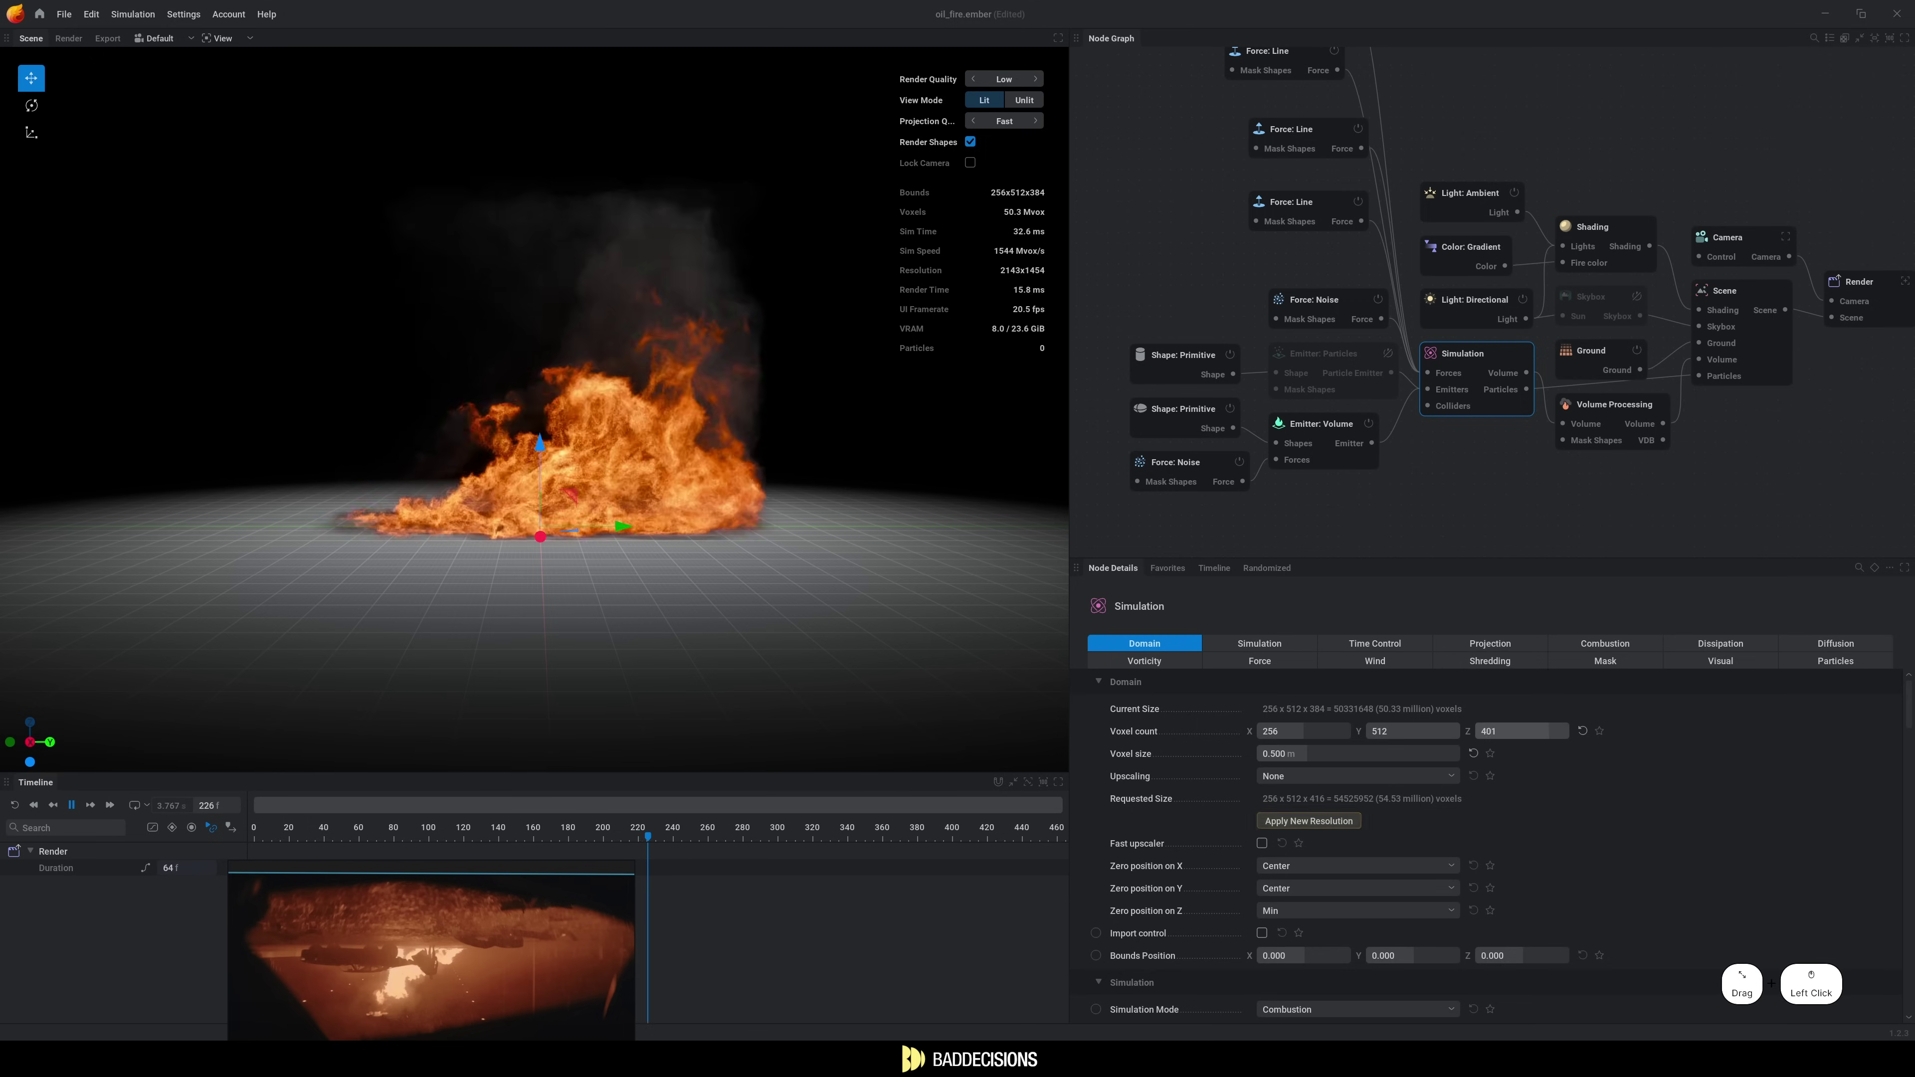
pyautogui.click(1346, 820)
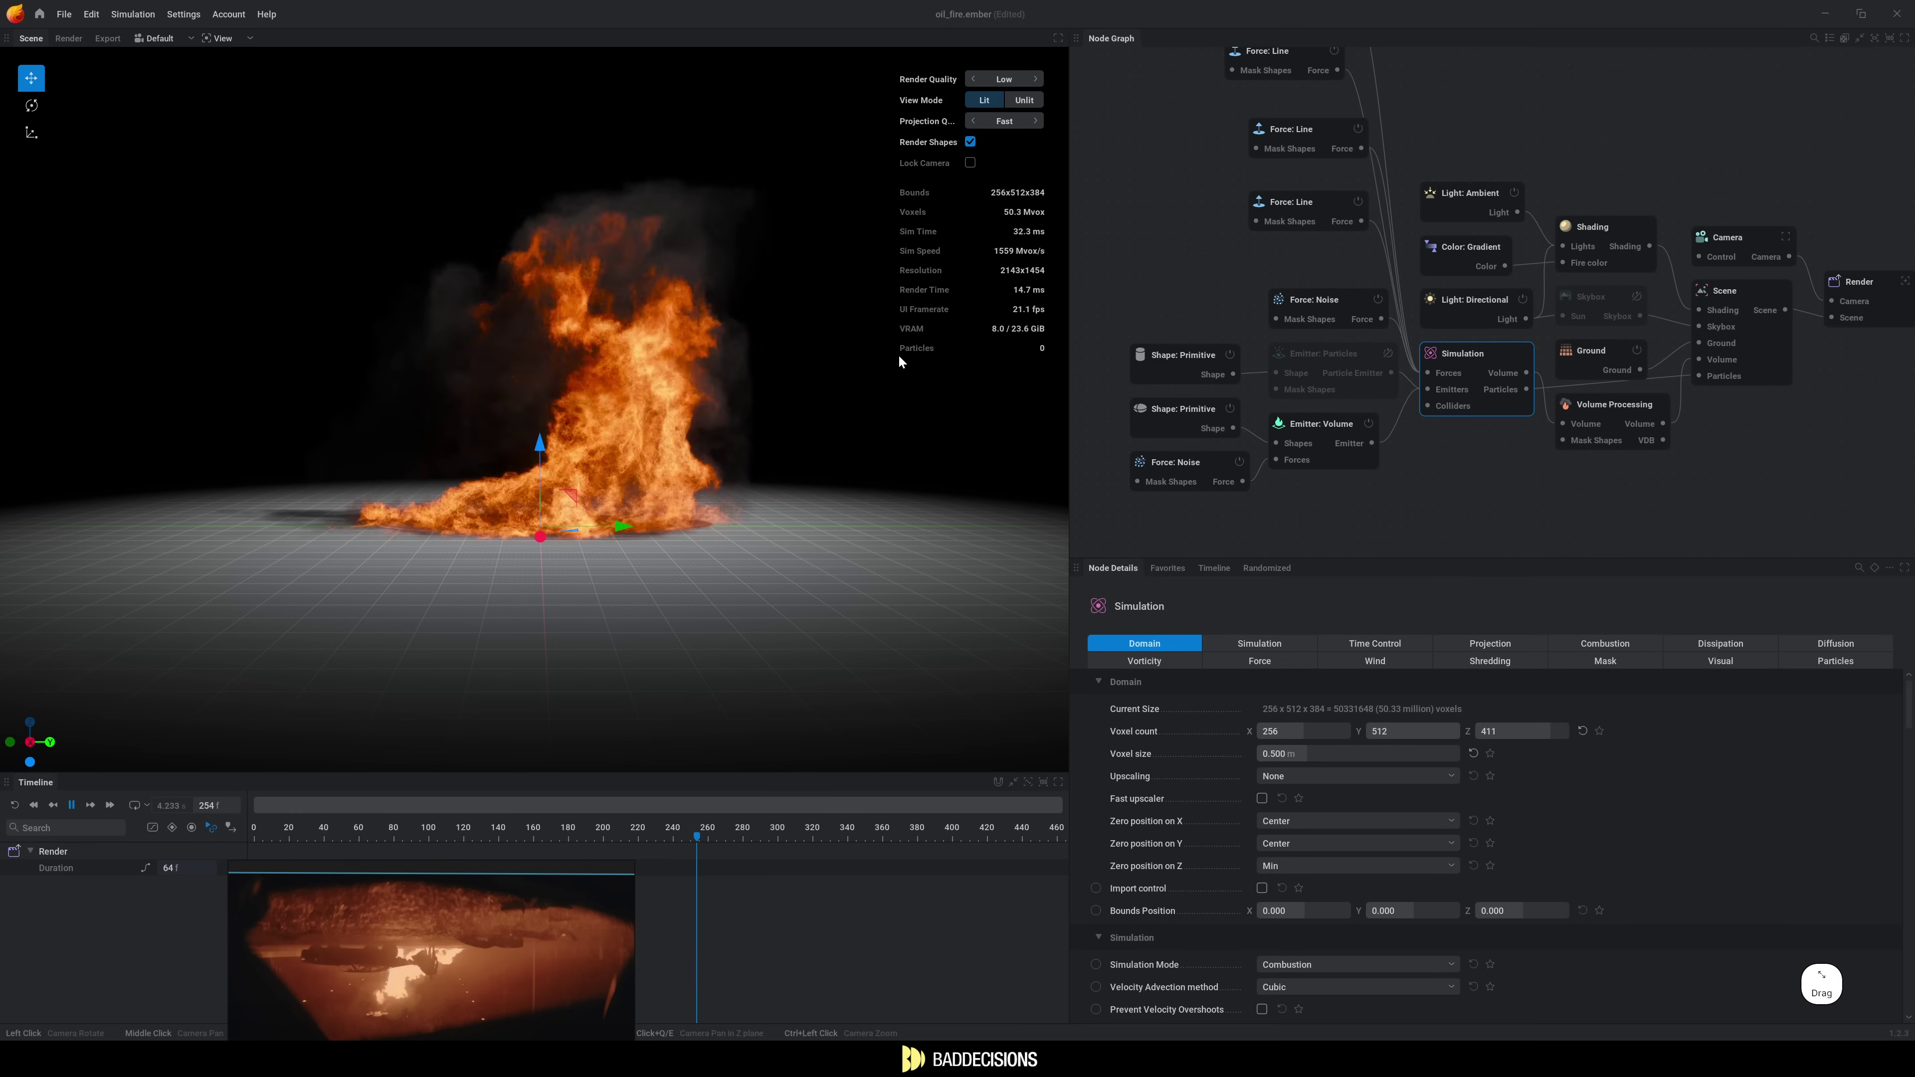
# Add an Export: VDB node to the graph and connect the Volume Processing node's VDB output to it.
pyautogui.click(1158, 421)
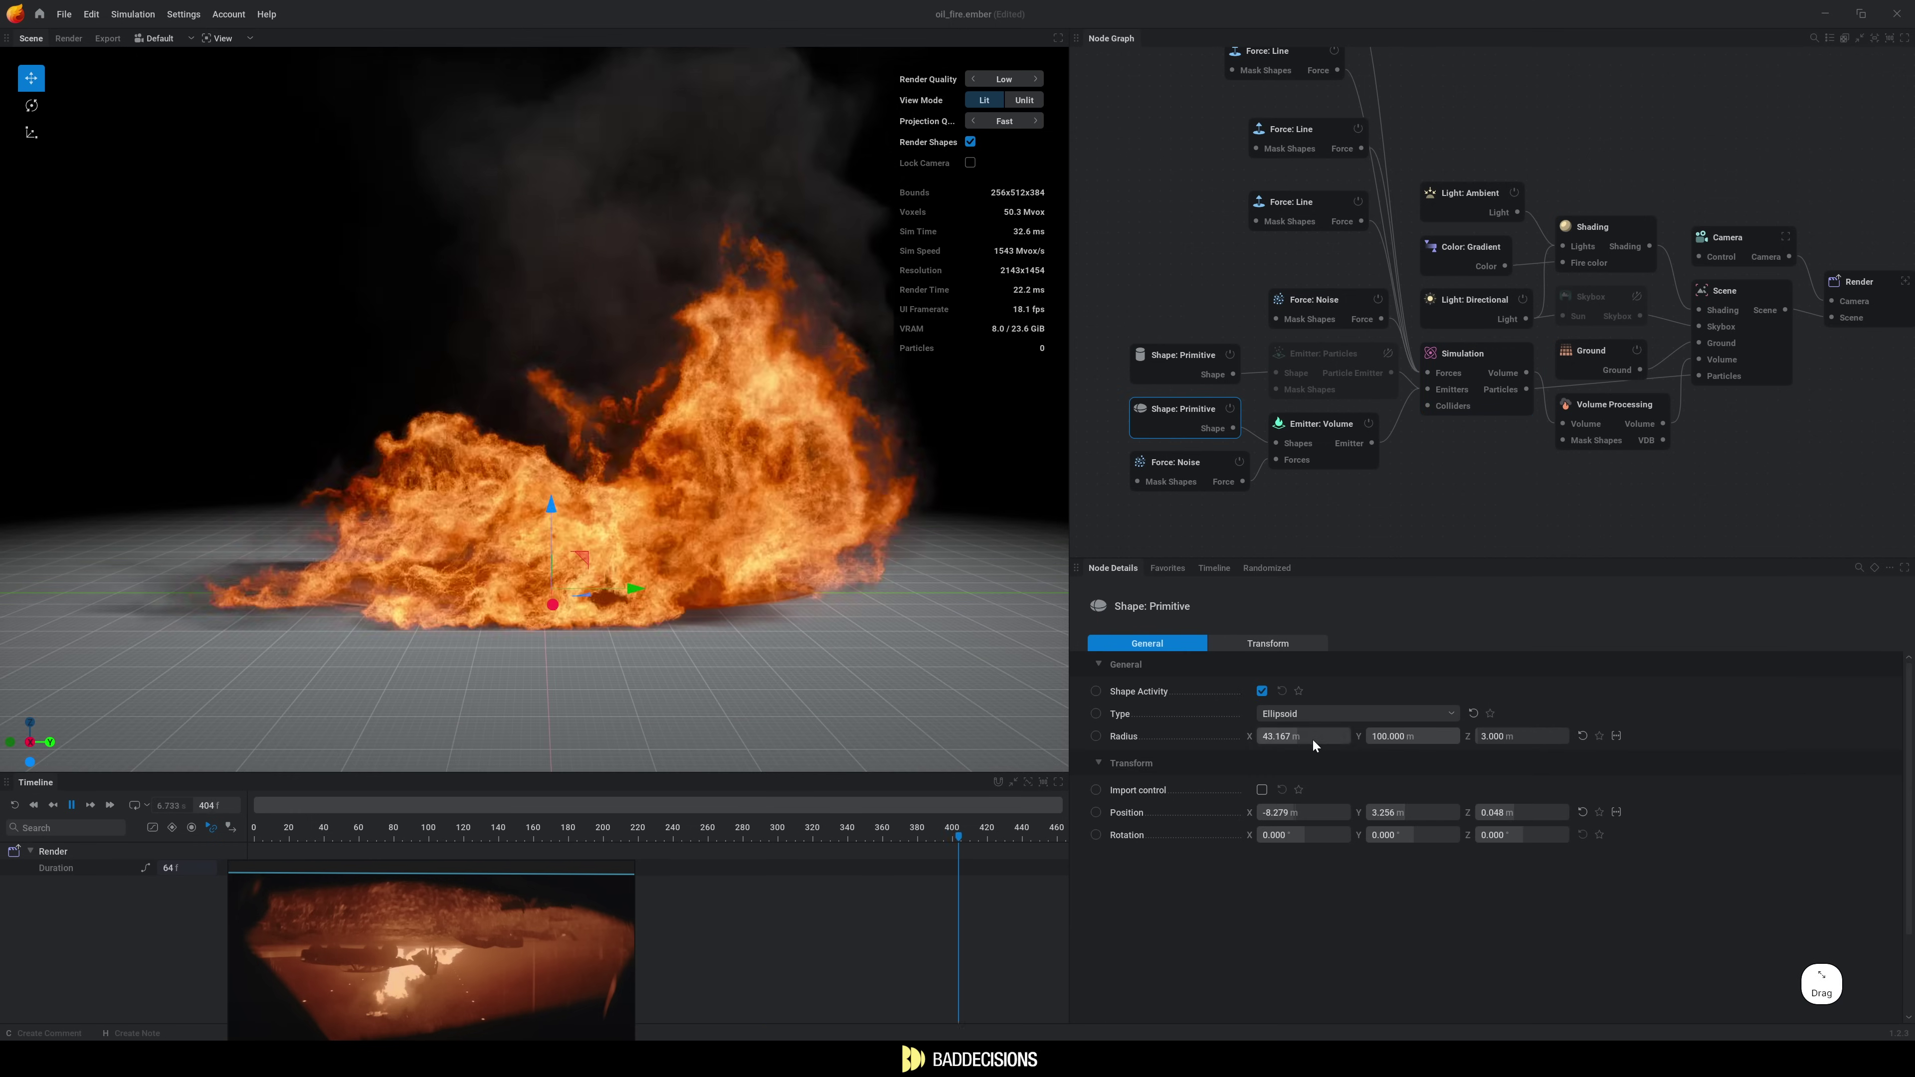
pyautogui.rightClick(1810, 456)
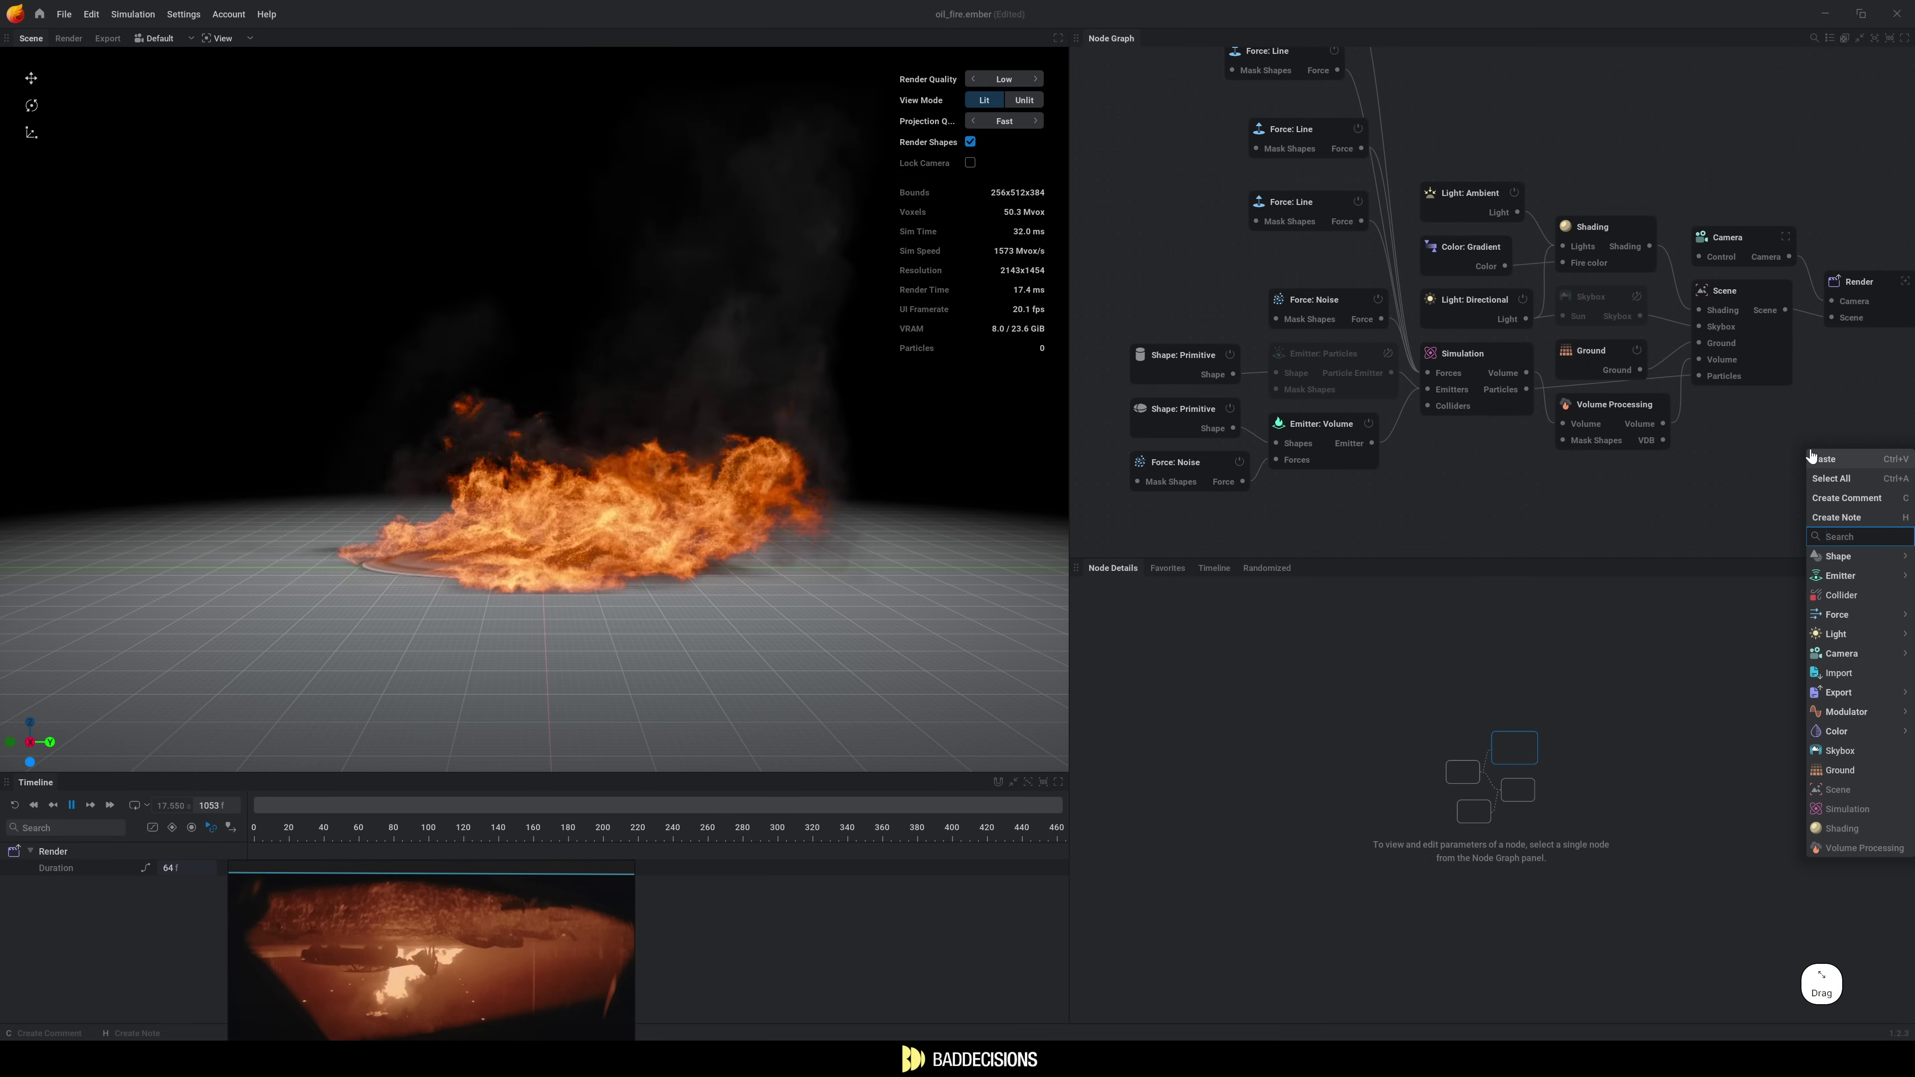
pyautogui.write('vdb')
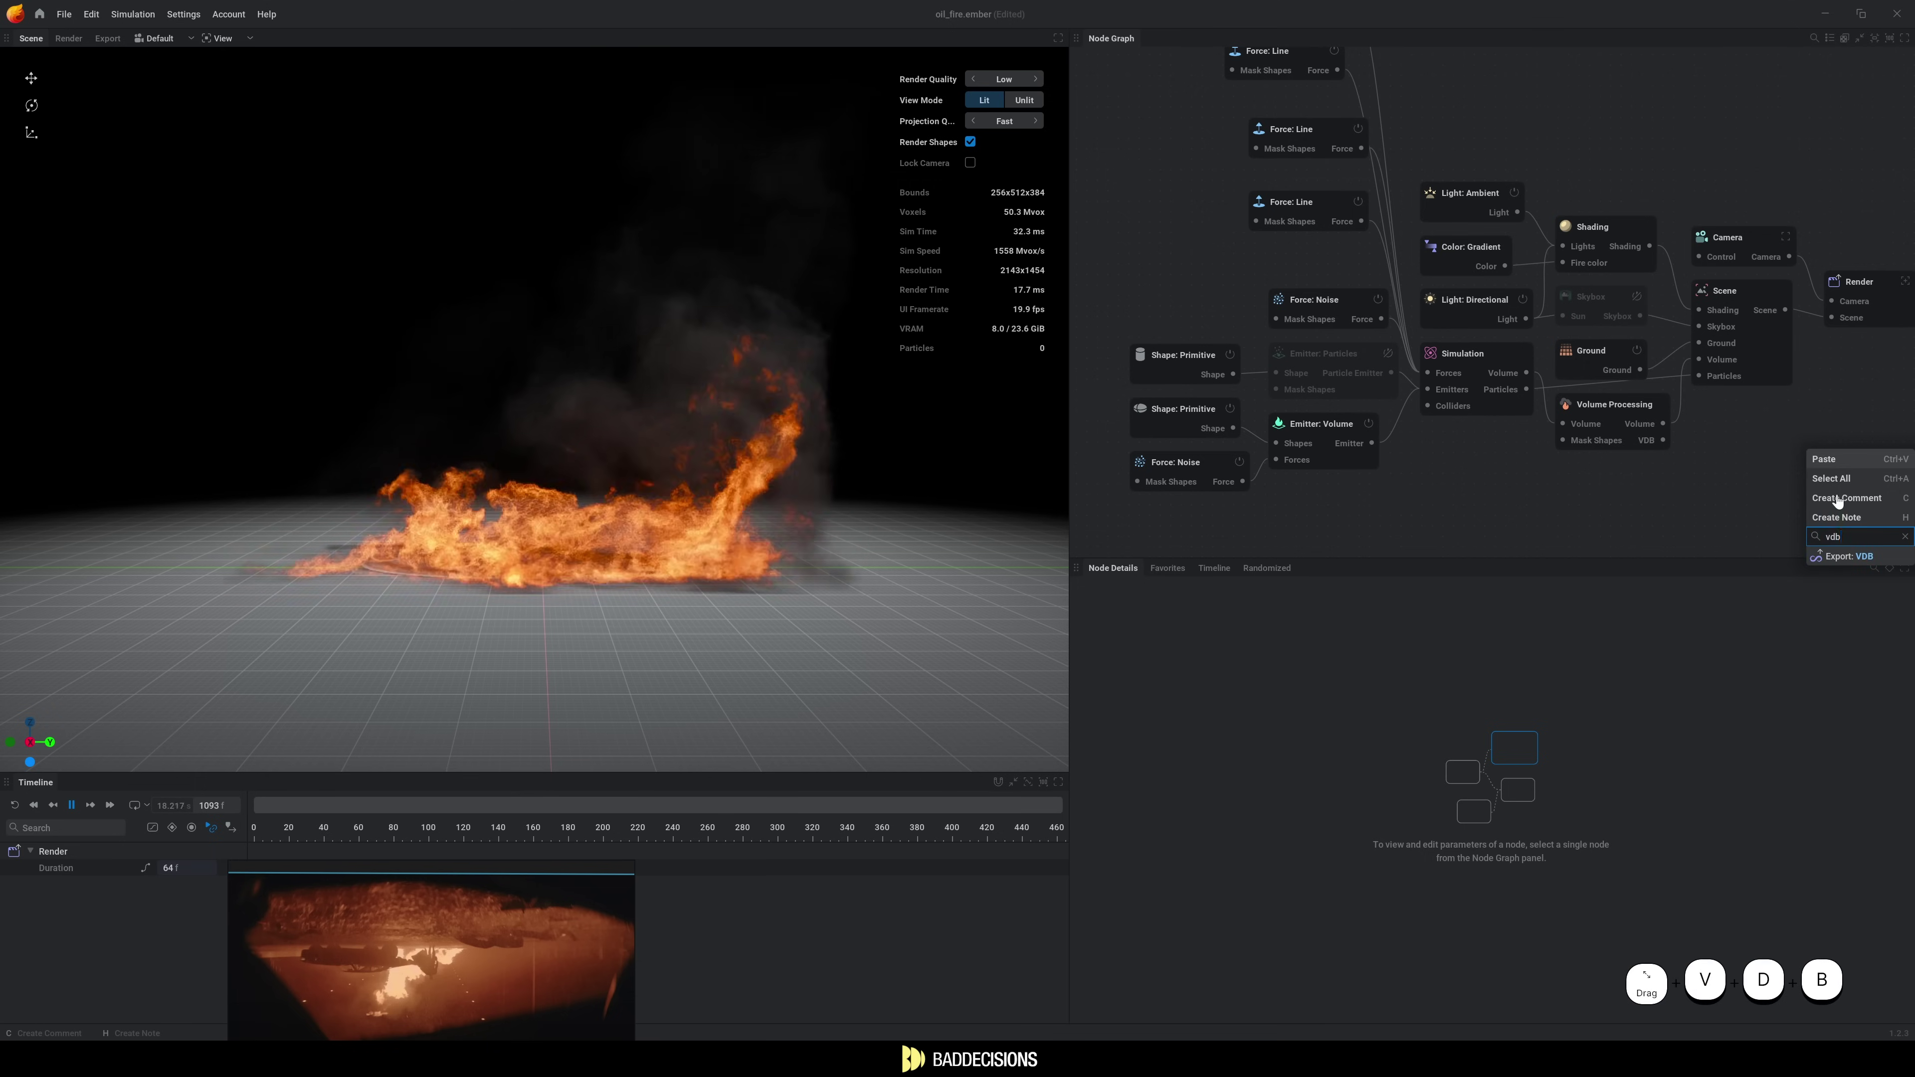
pyautogui.click(1843, 556)
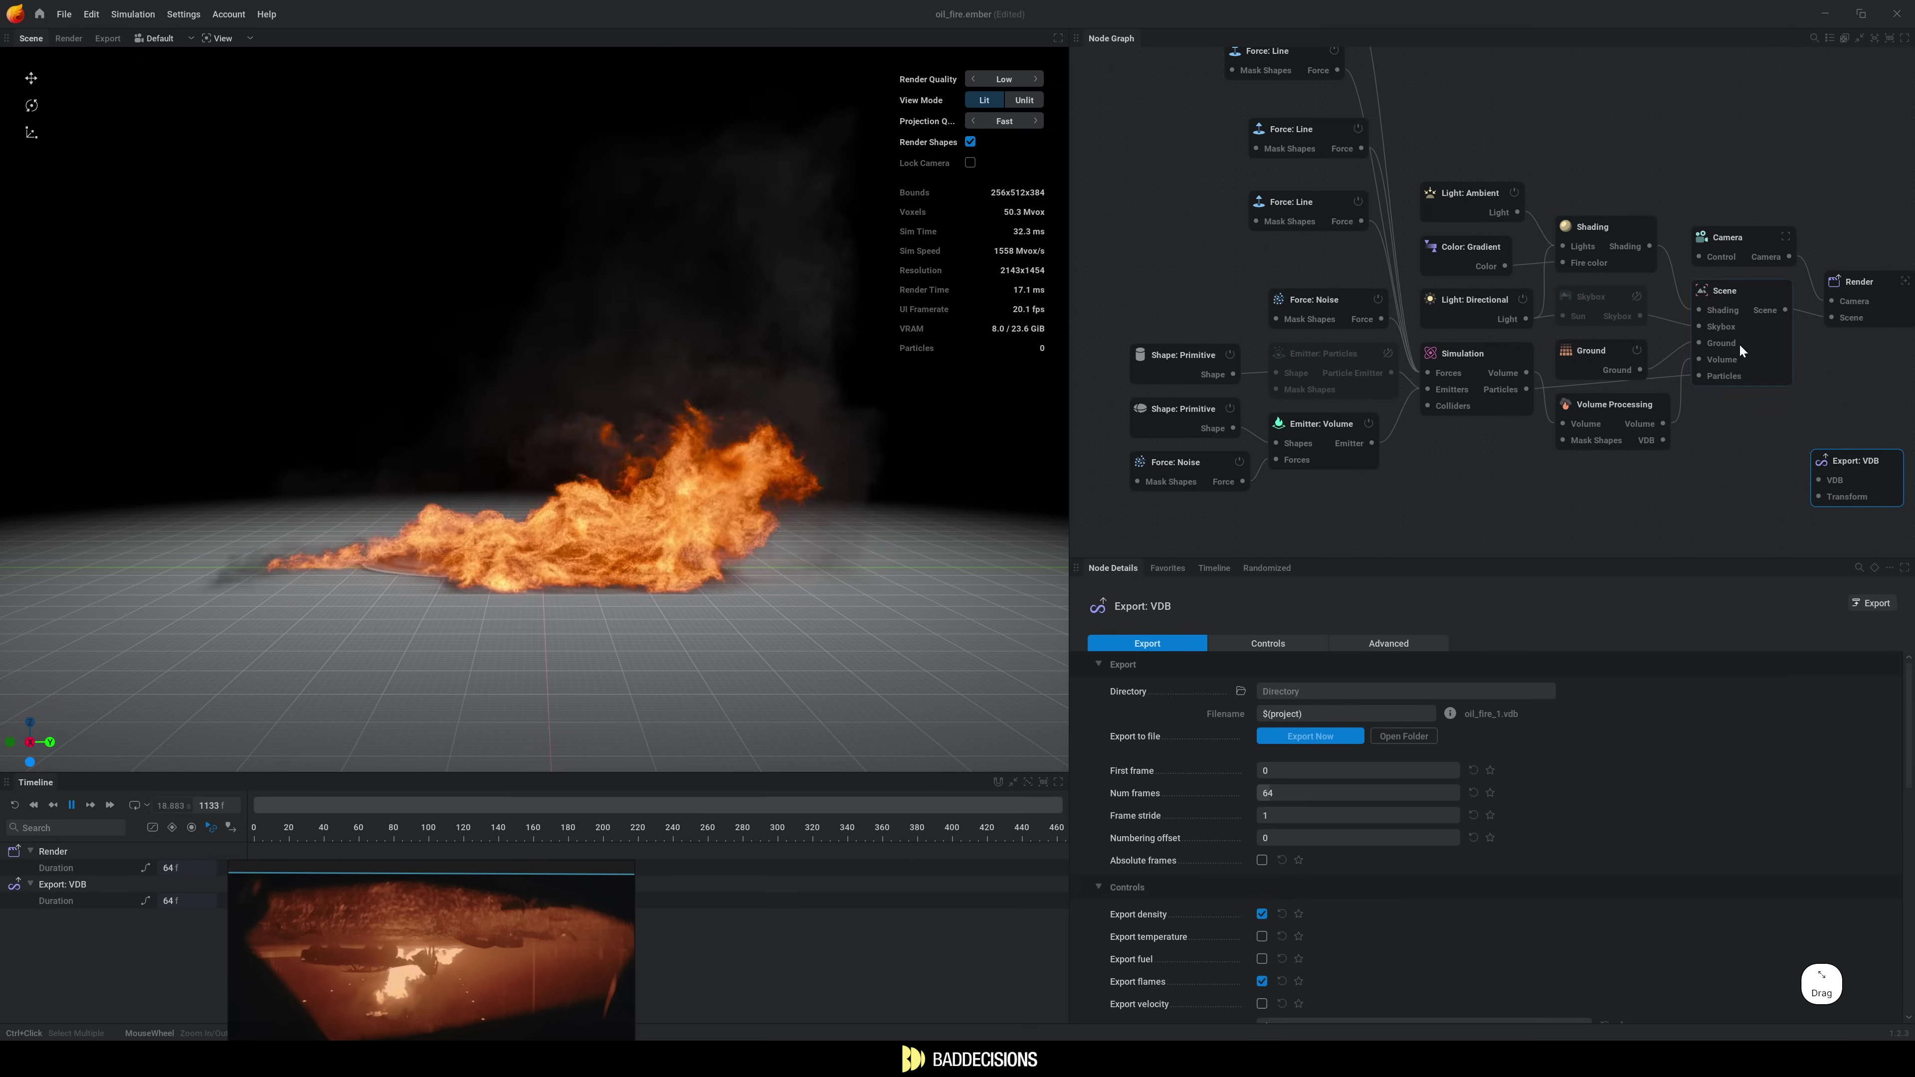
pyautogui.moveTo(1662, 440); pyautogui.dragTo(1822, 480)
# Restart the simulation and set the VDB export's first frame to 50 and its number of frames to 500.
pyautogui.scroll(-3, 1323, 804)
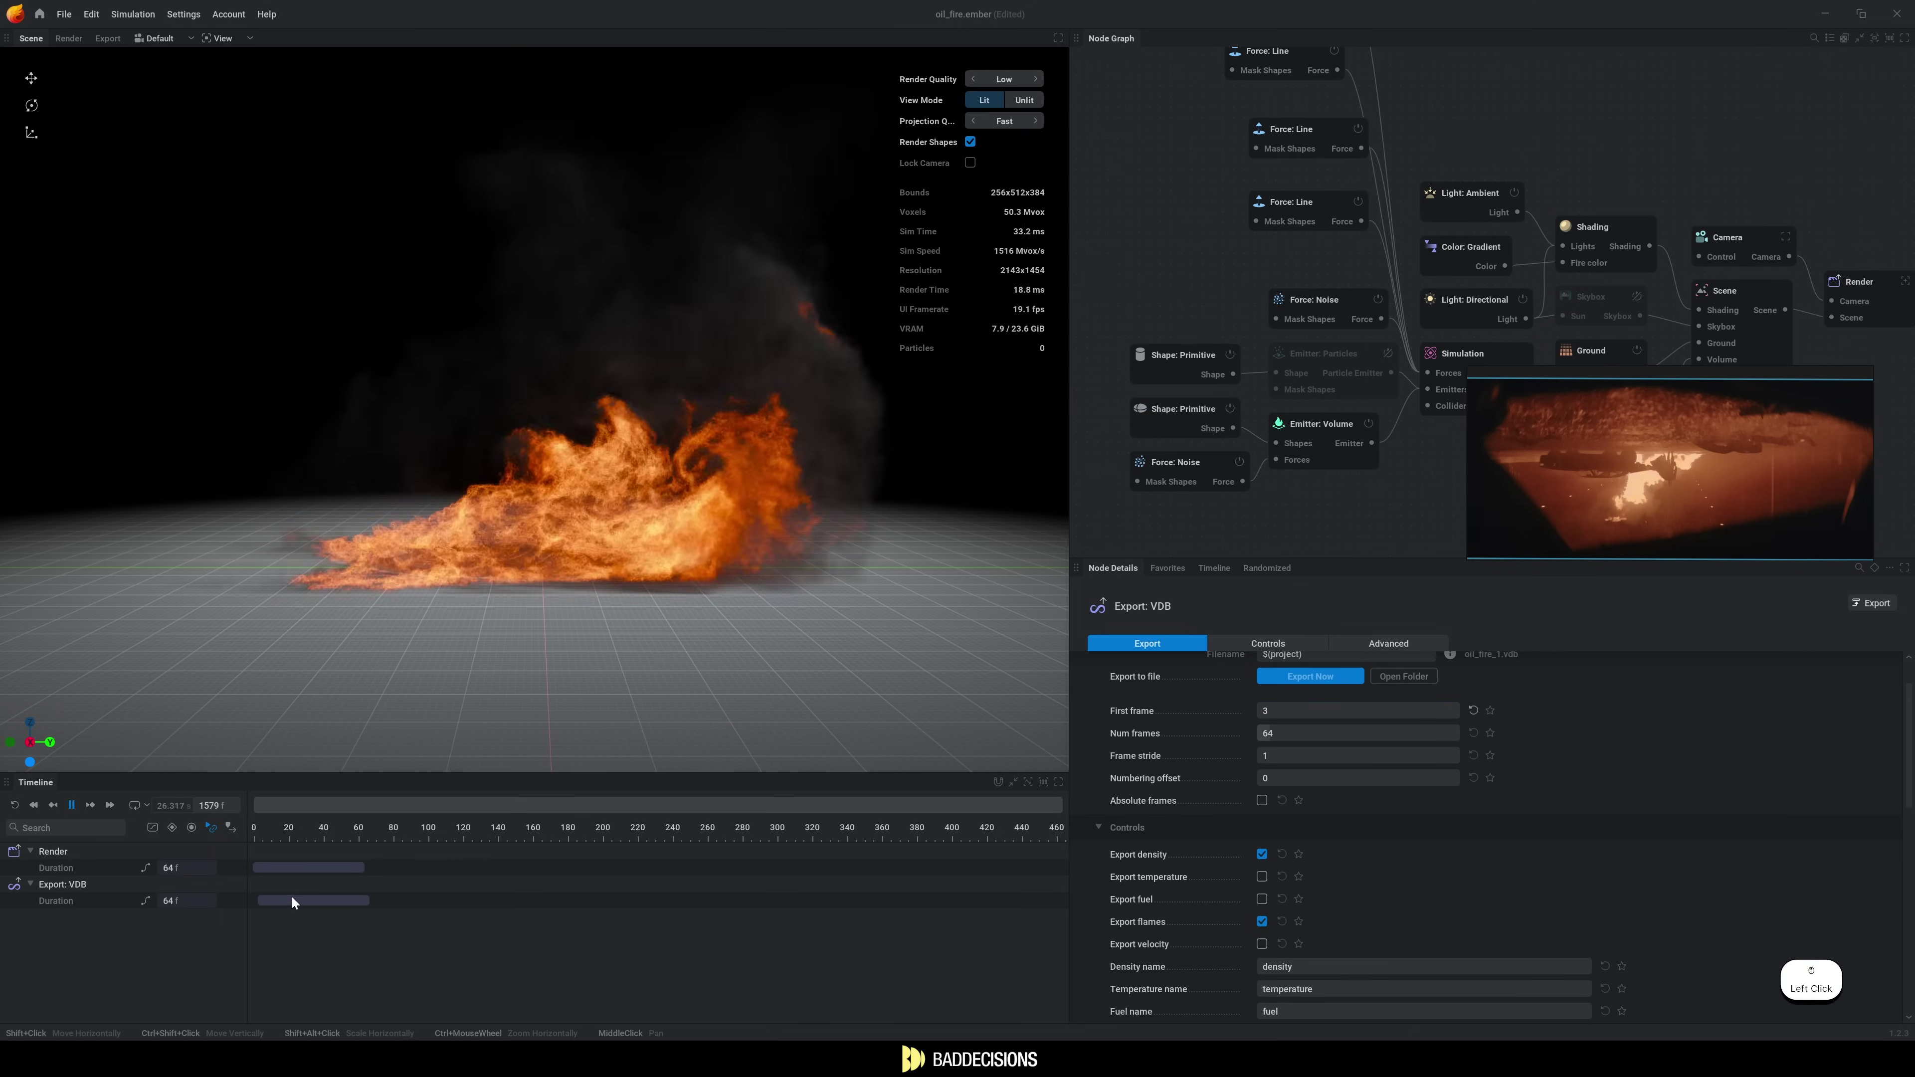
pyautogui.hotkey('ctrl', 'r')
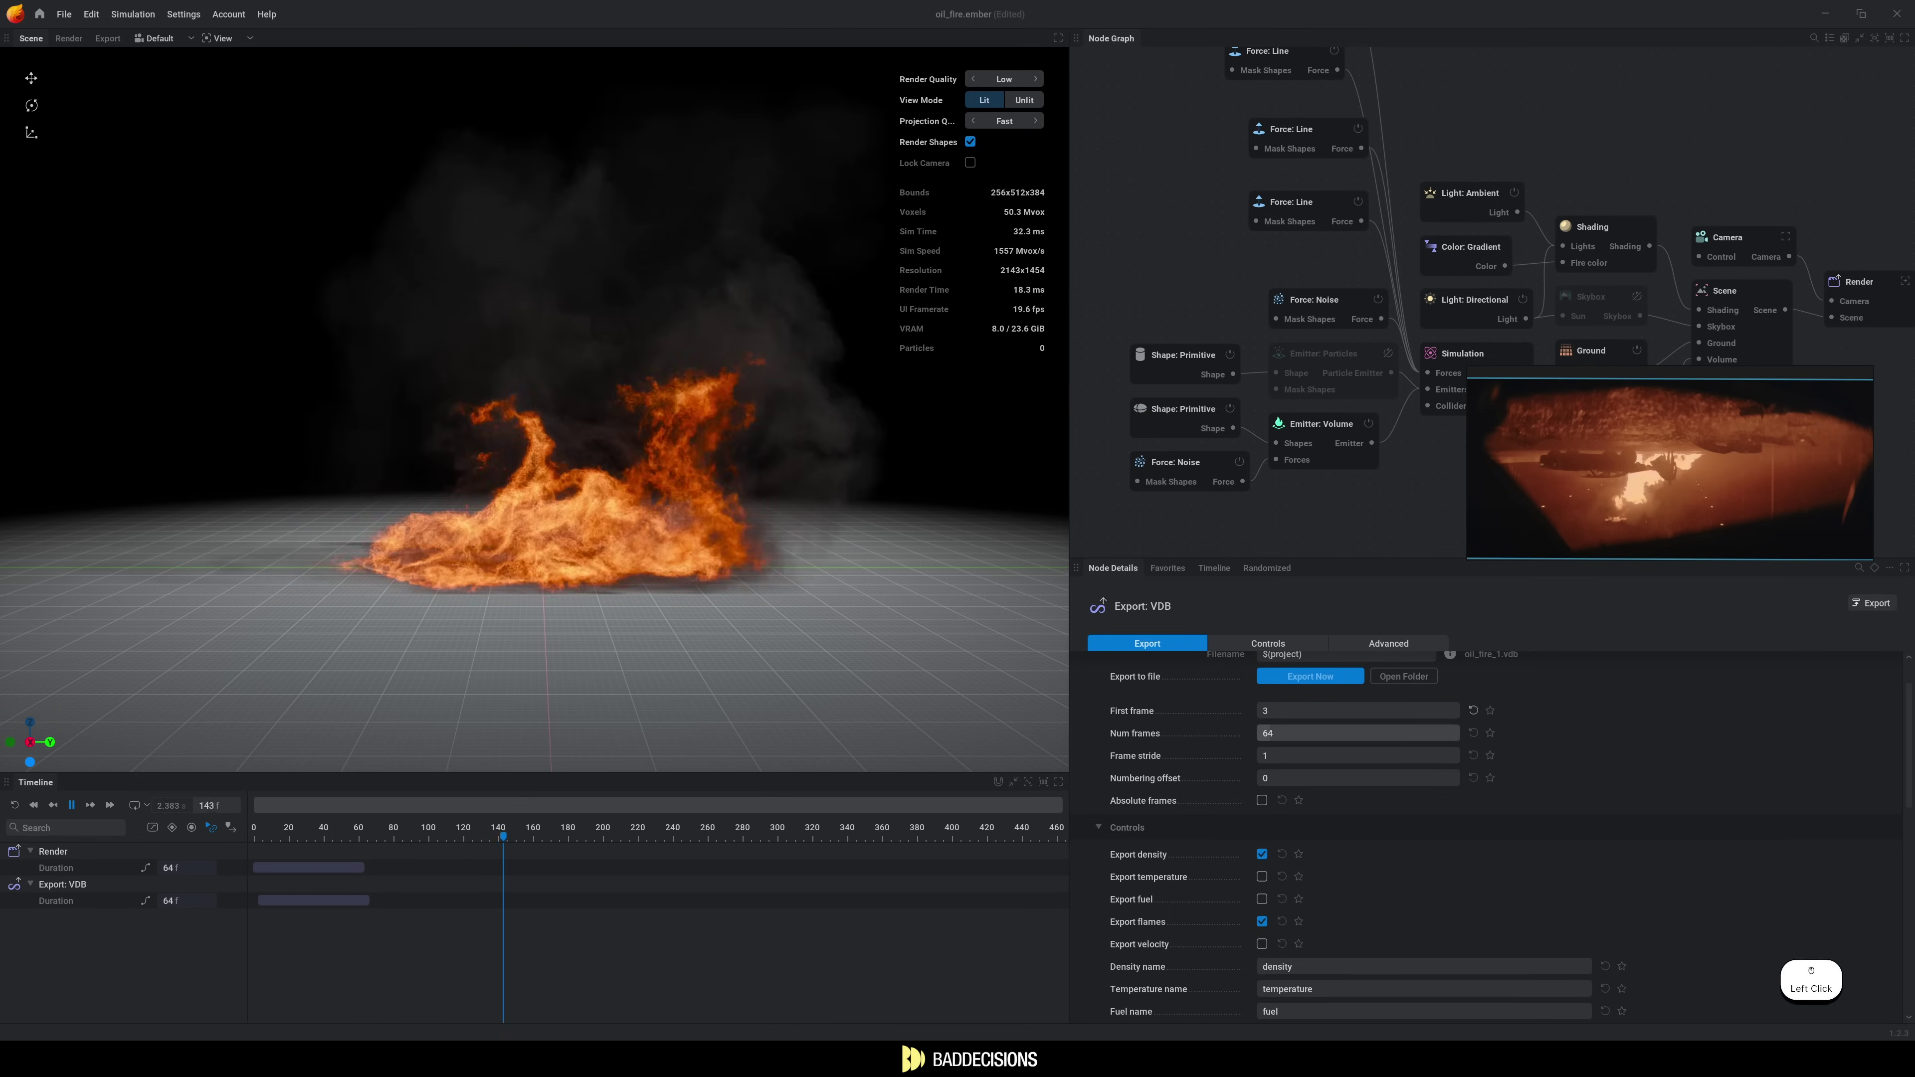
pyautogui.write('50')
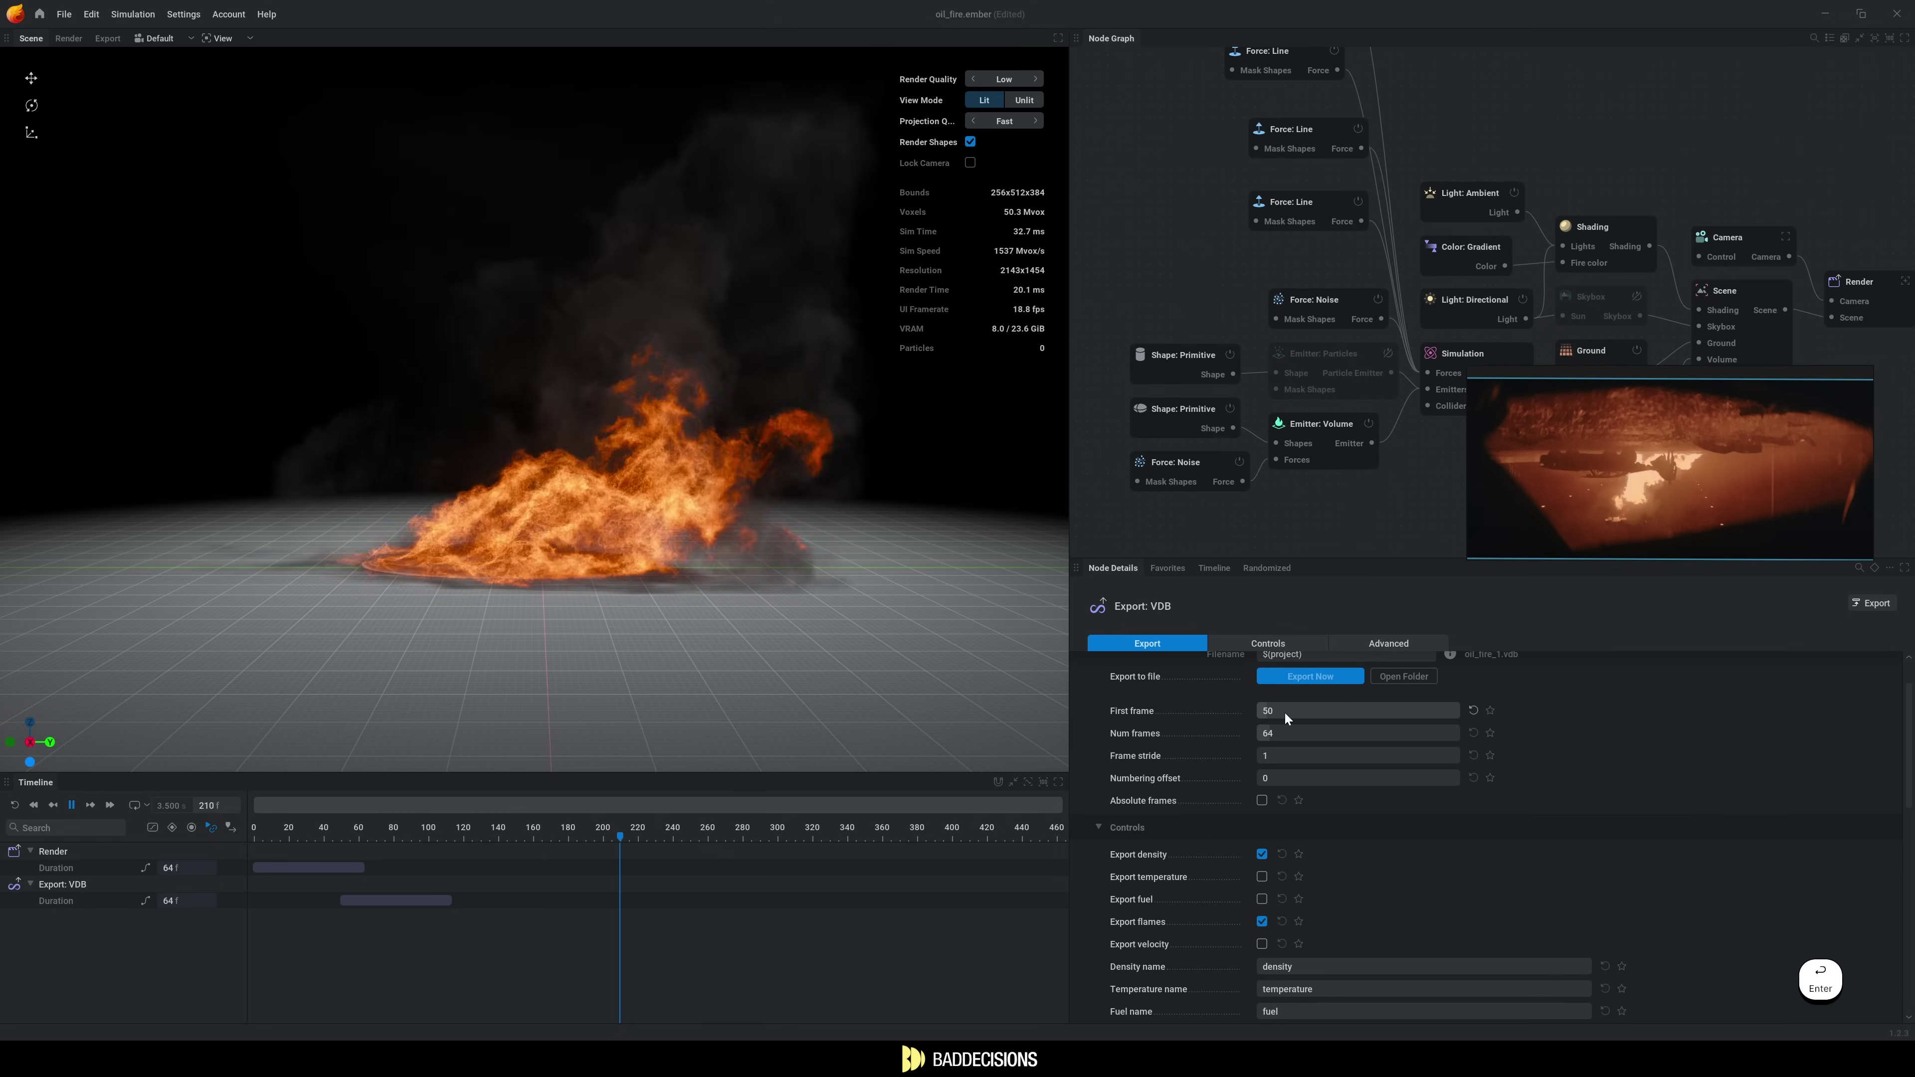
pyautogui.click(1284, 718)
pyautogui.click(1309, 731)
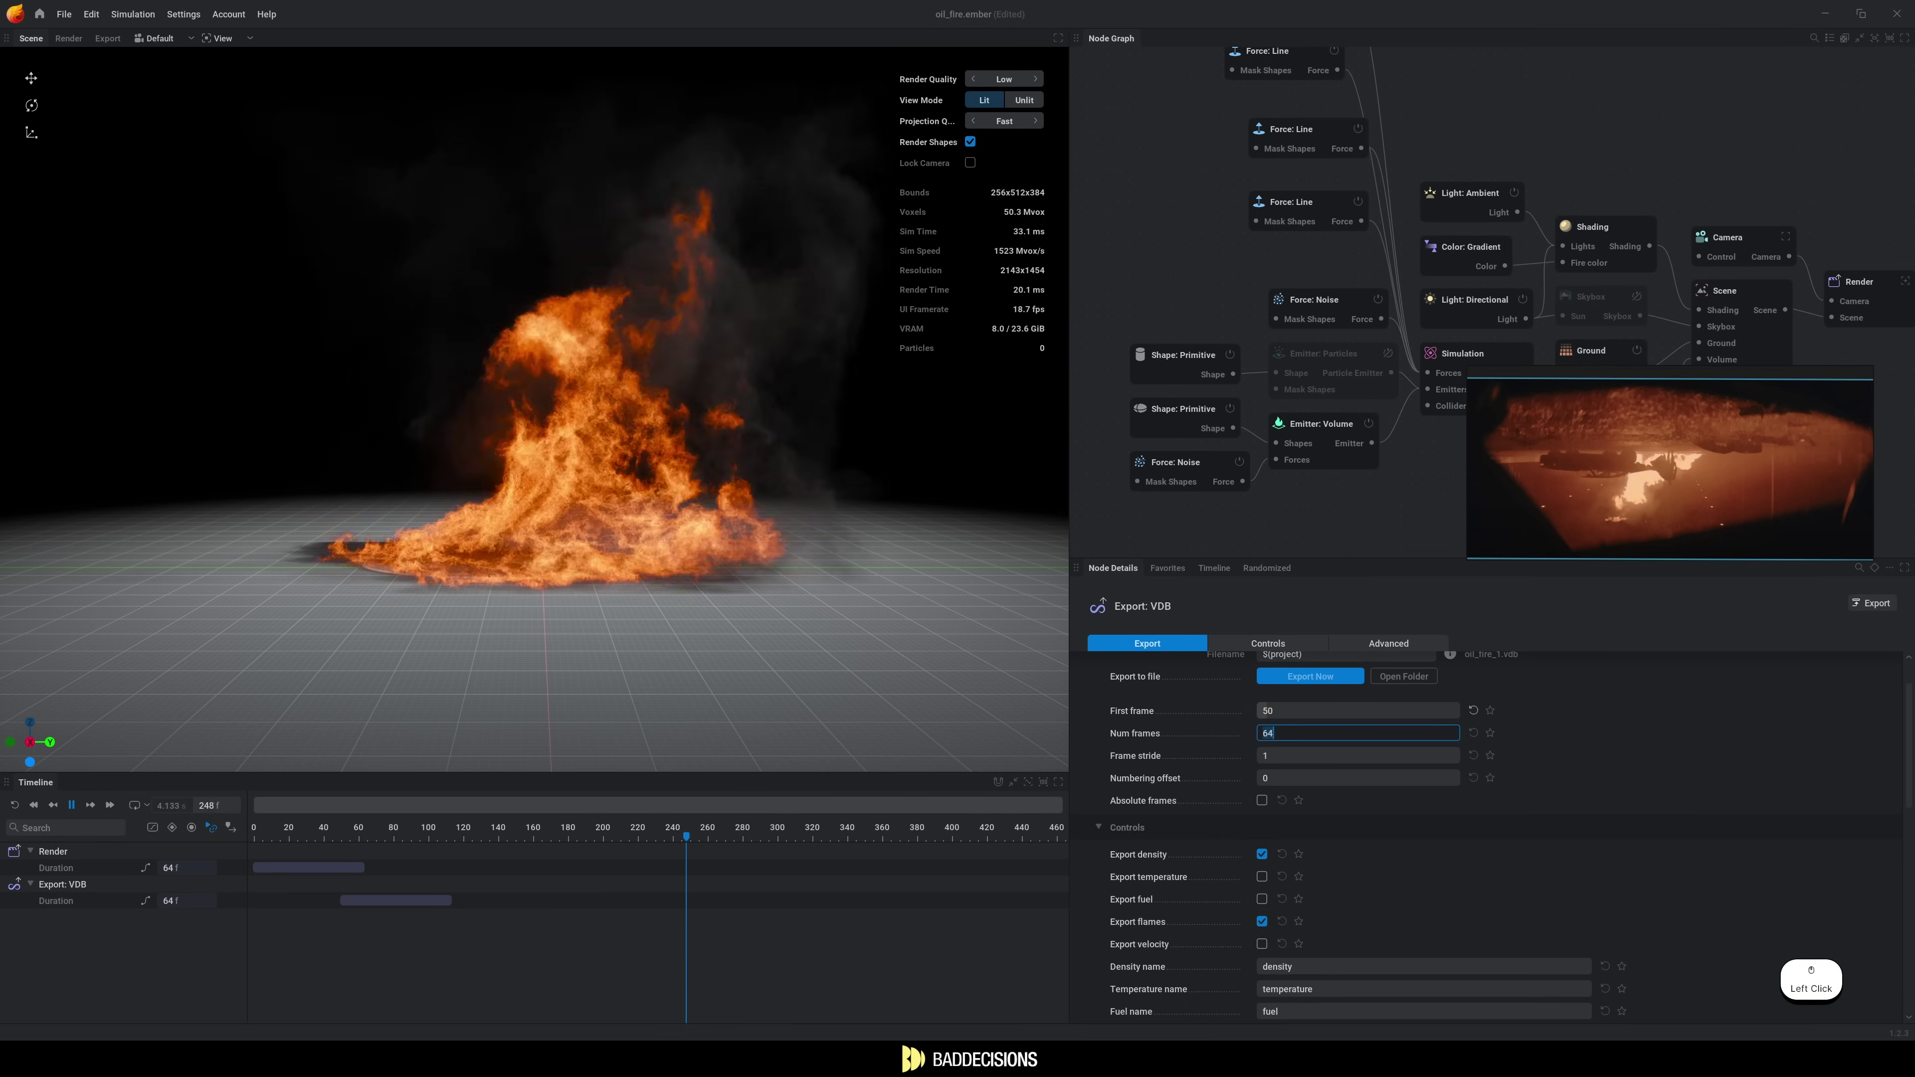
pyautogui.write('500')
pyautogui.press('Return')
pyautogui.scroll(-1, 1325, 811)
pyautogui.scroll(-3, 1324, 811)
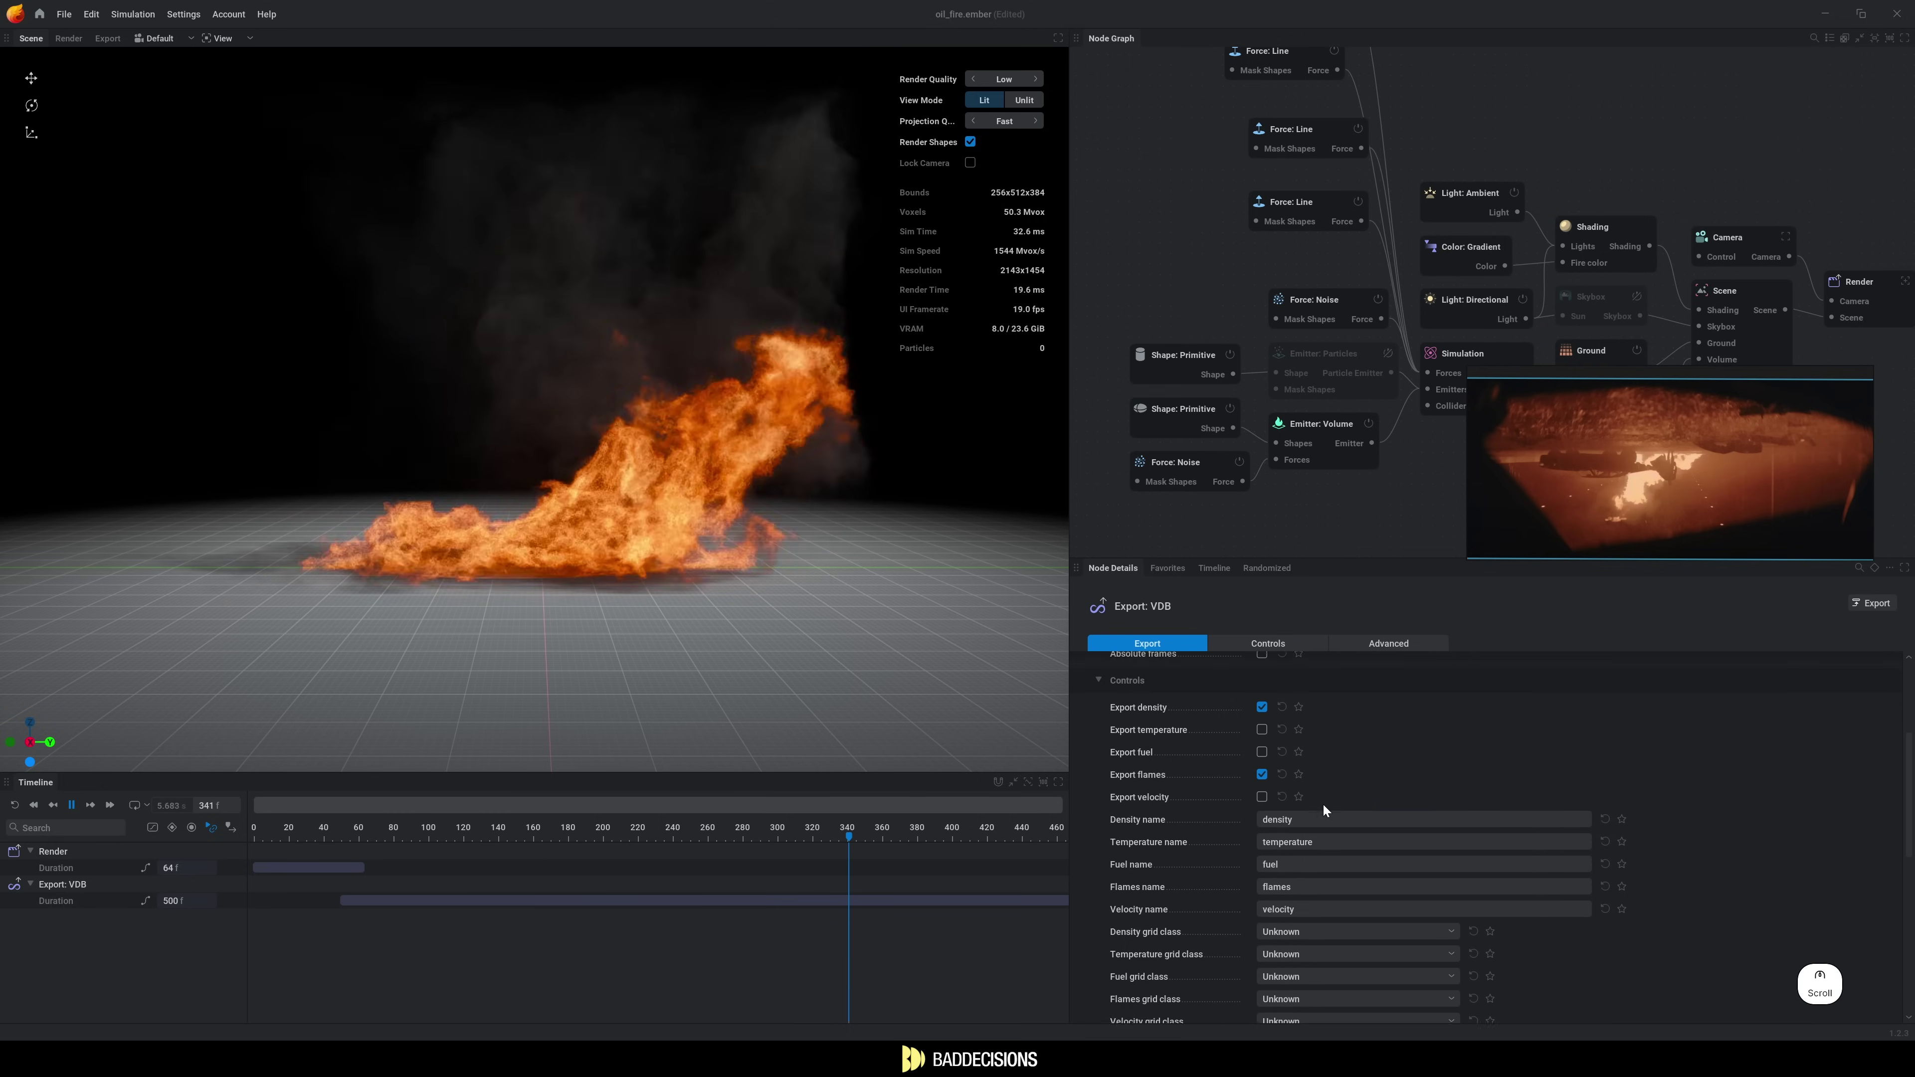
# Export the VDB sequence to D:/2025 Youtube/The Batman Remake and open the EmbergenVDB-V2 folder there.
pyautogui.scroll(6, 1327, 806)
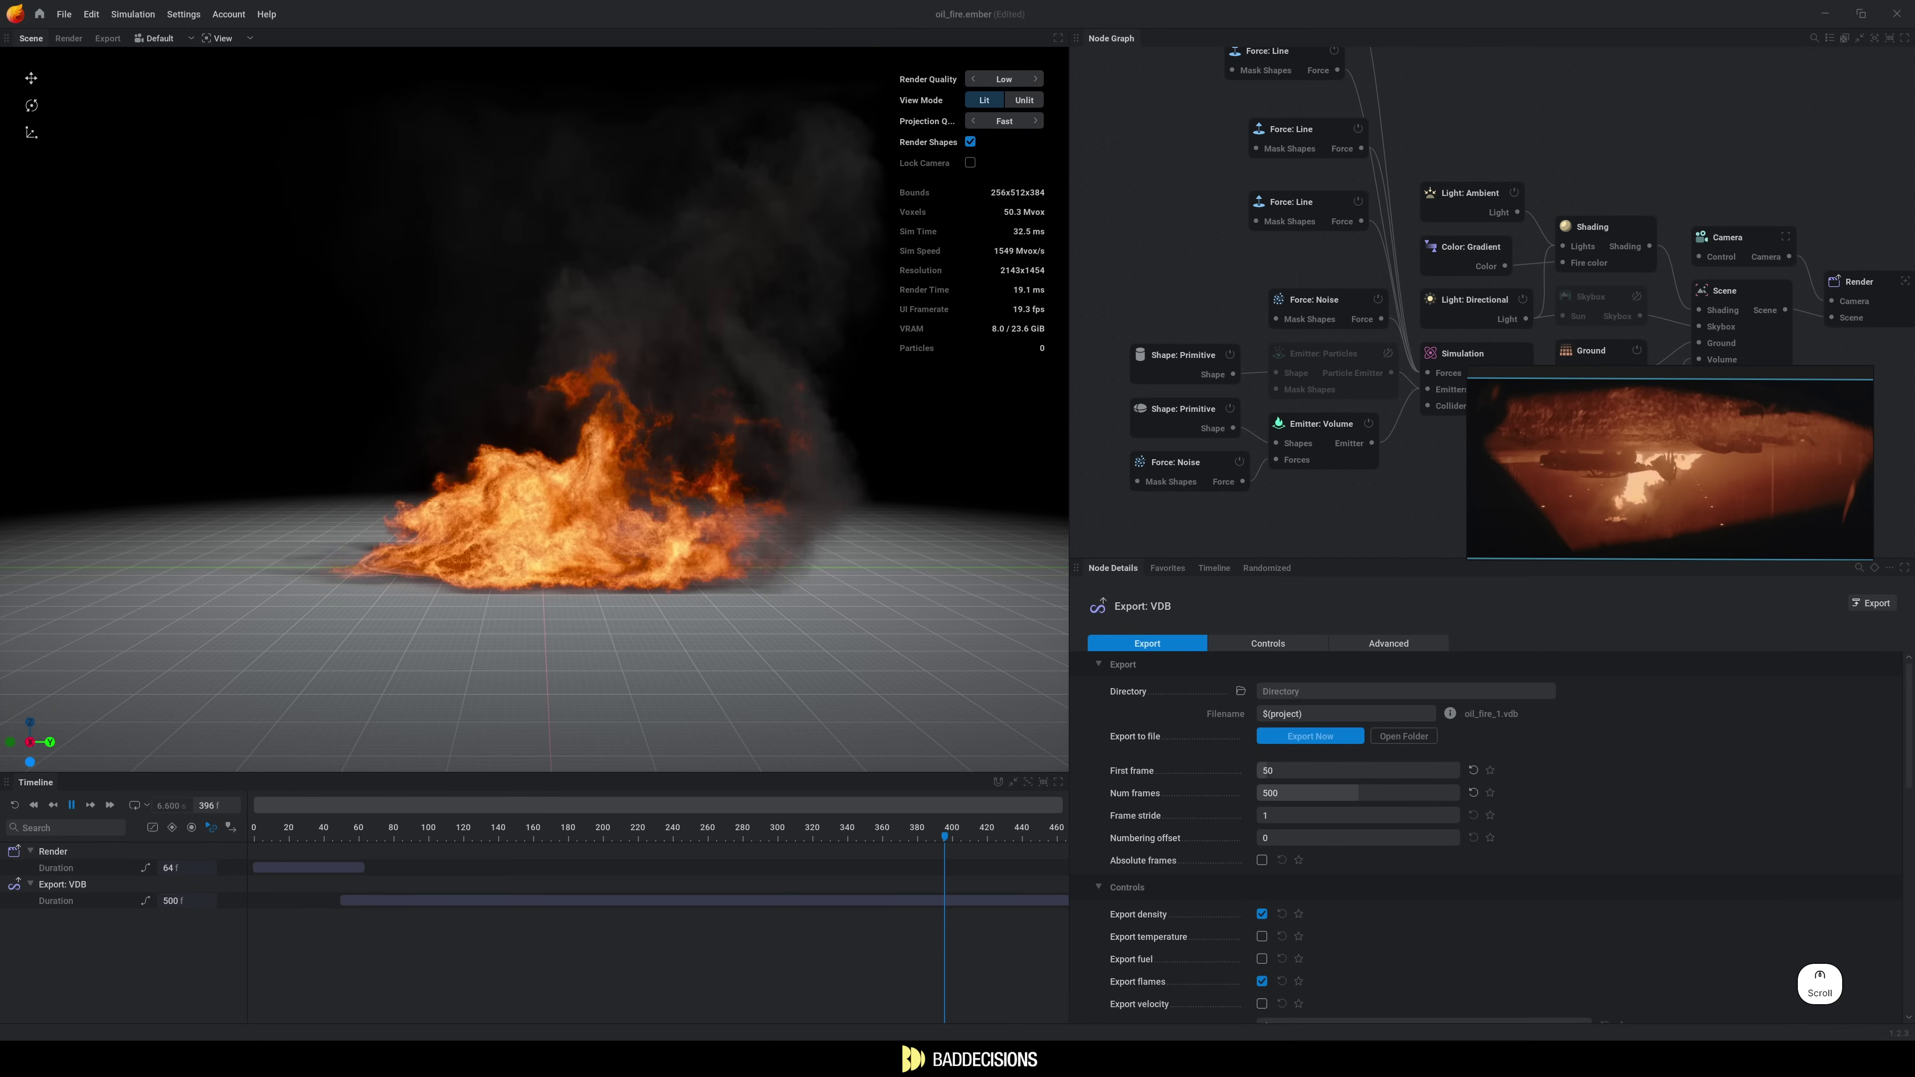
pyautogui.click(1240, 691)
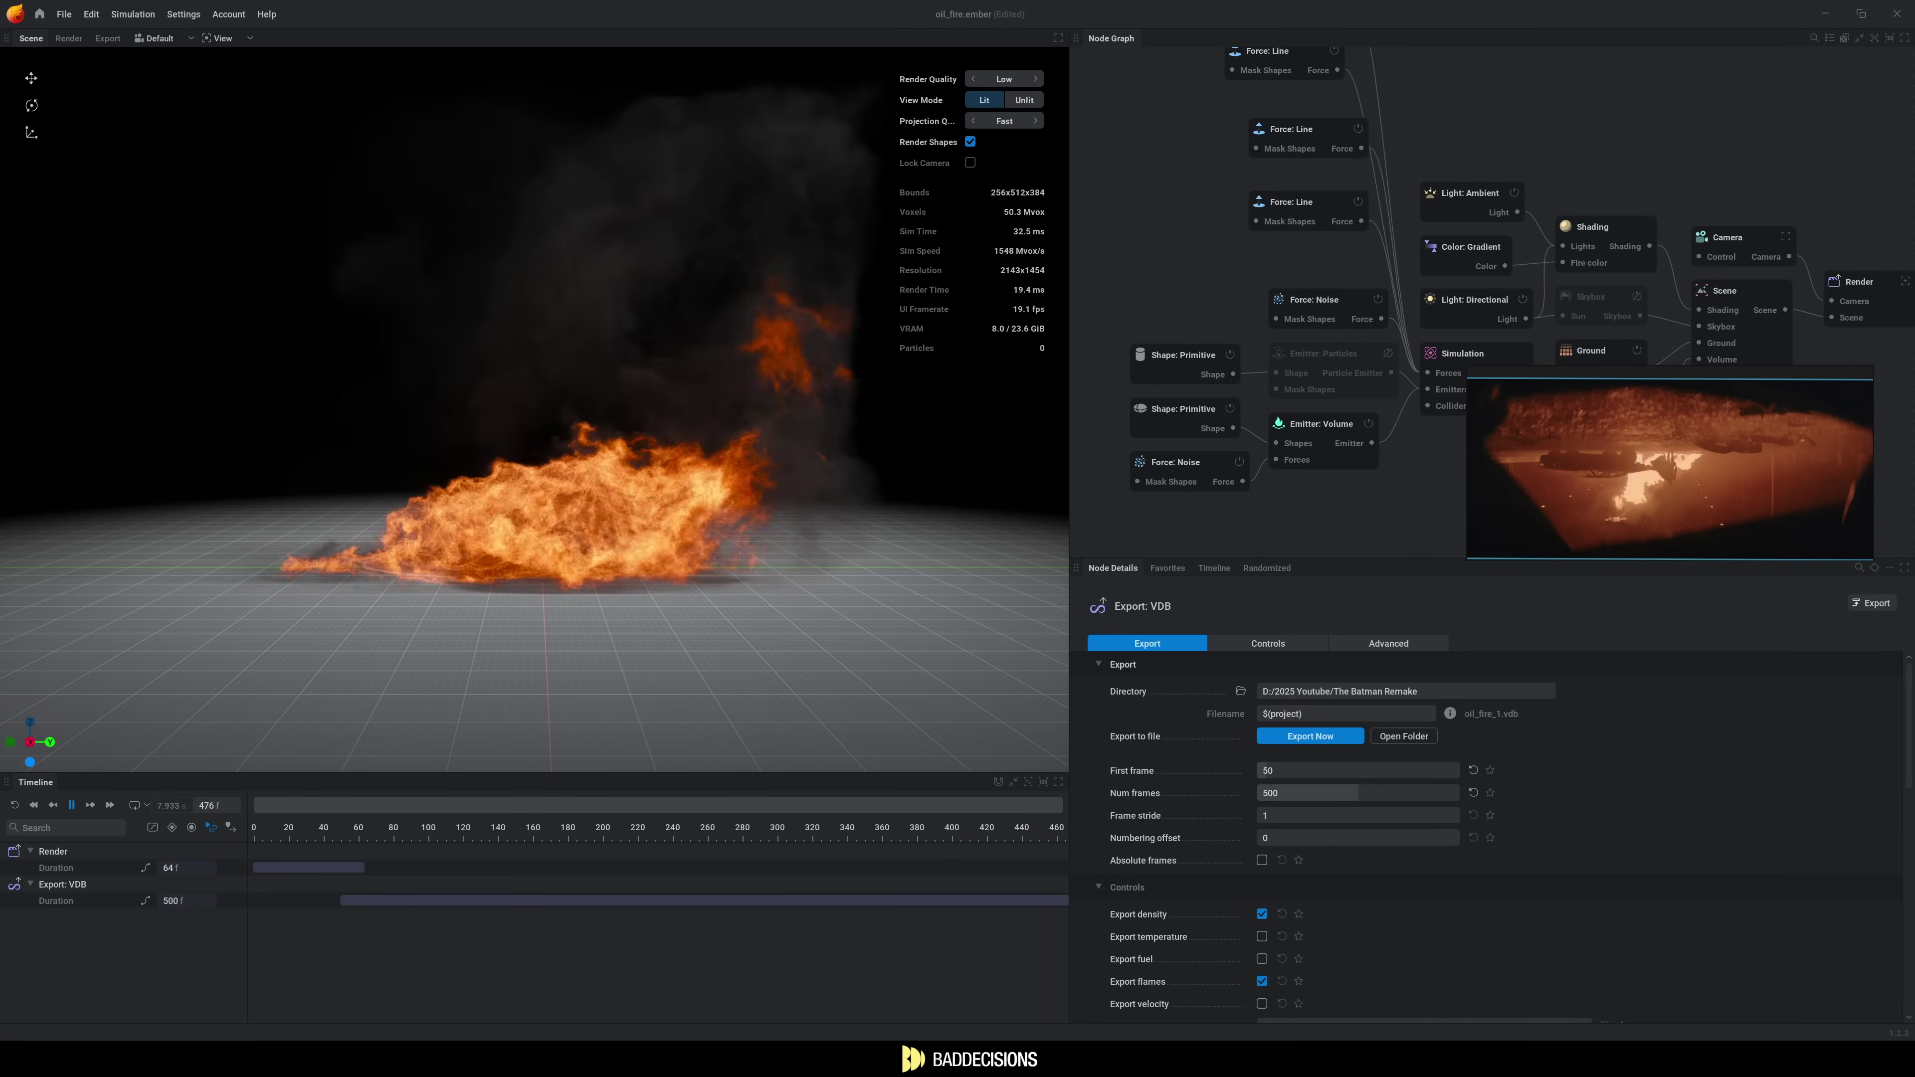
pyautogui.click(1319, 738)
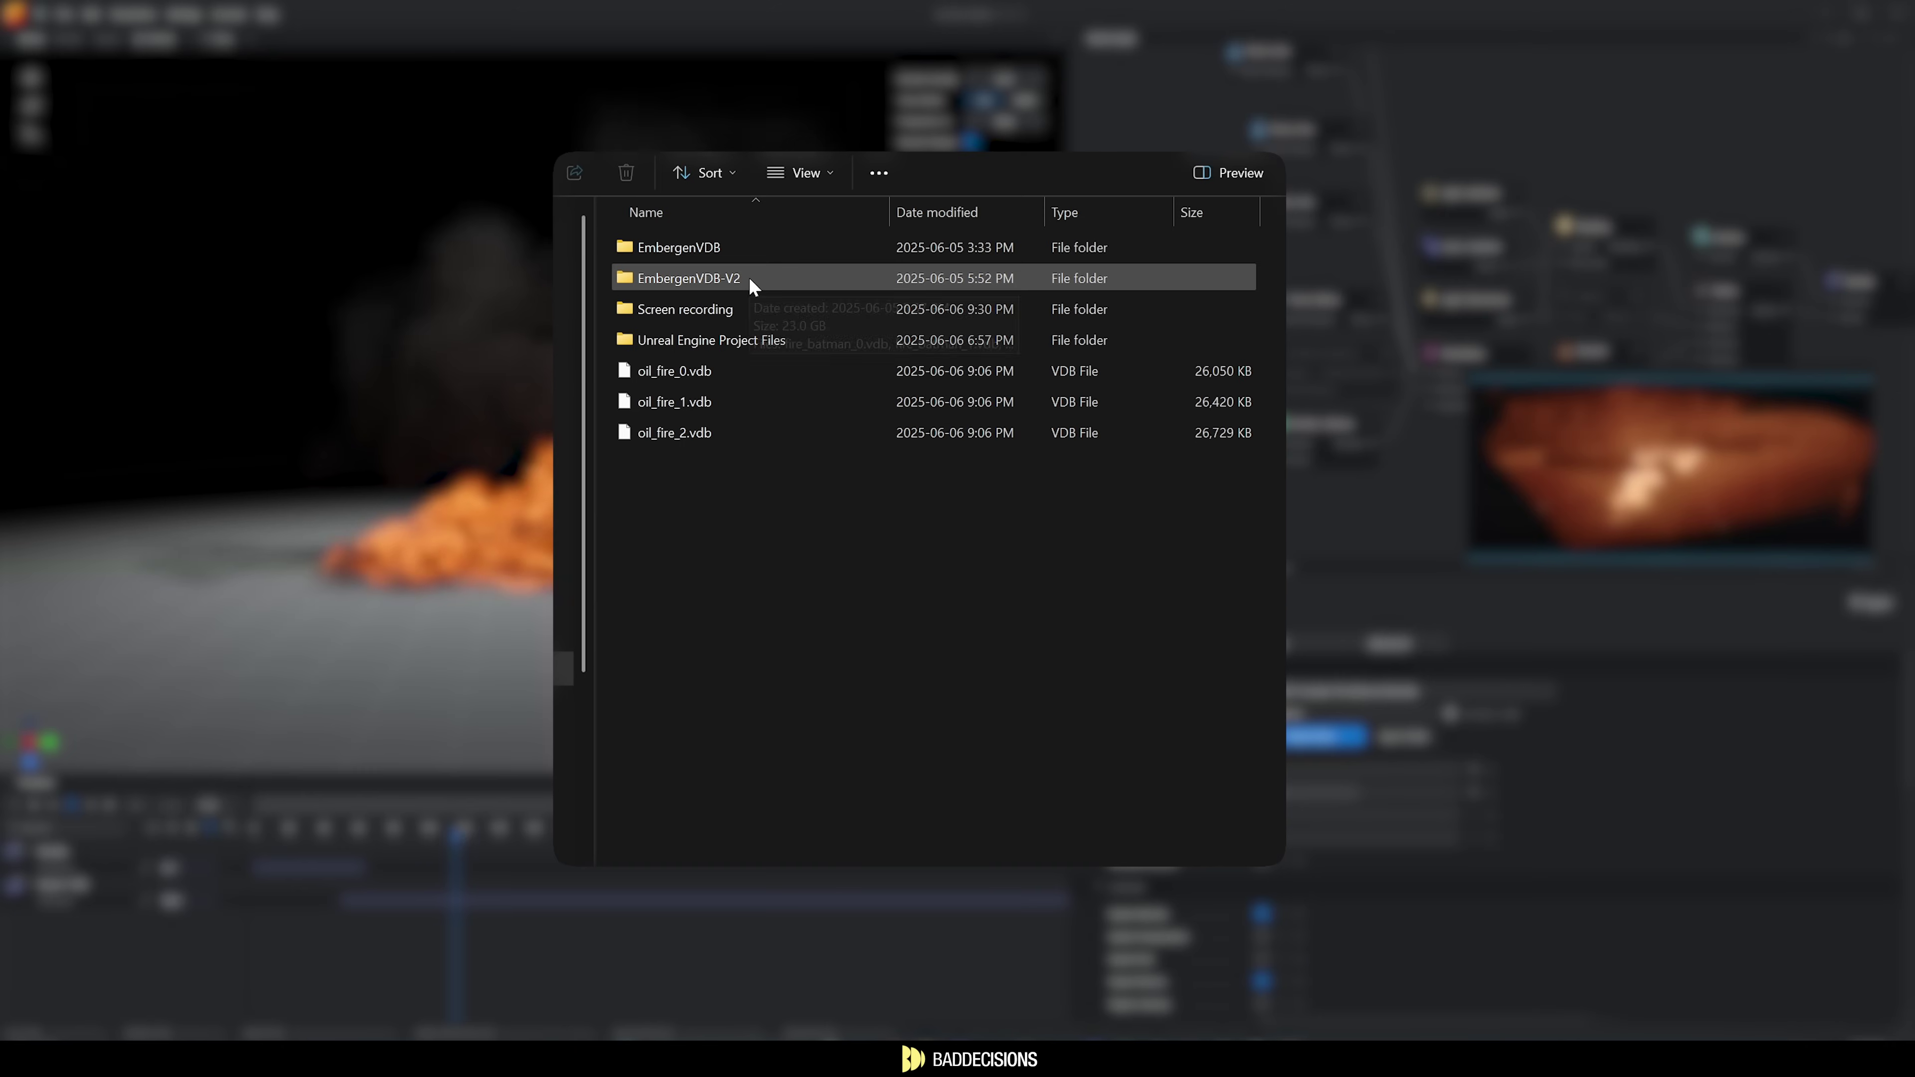
pyautogui.doubleClick(750, 280)
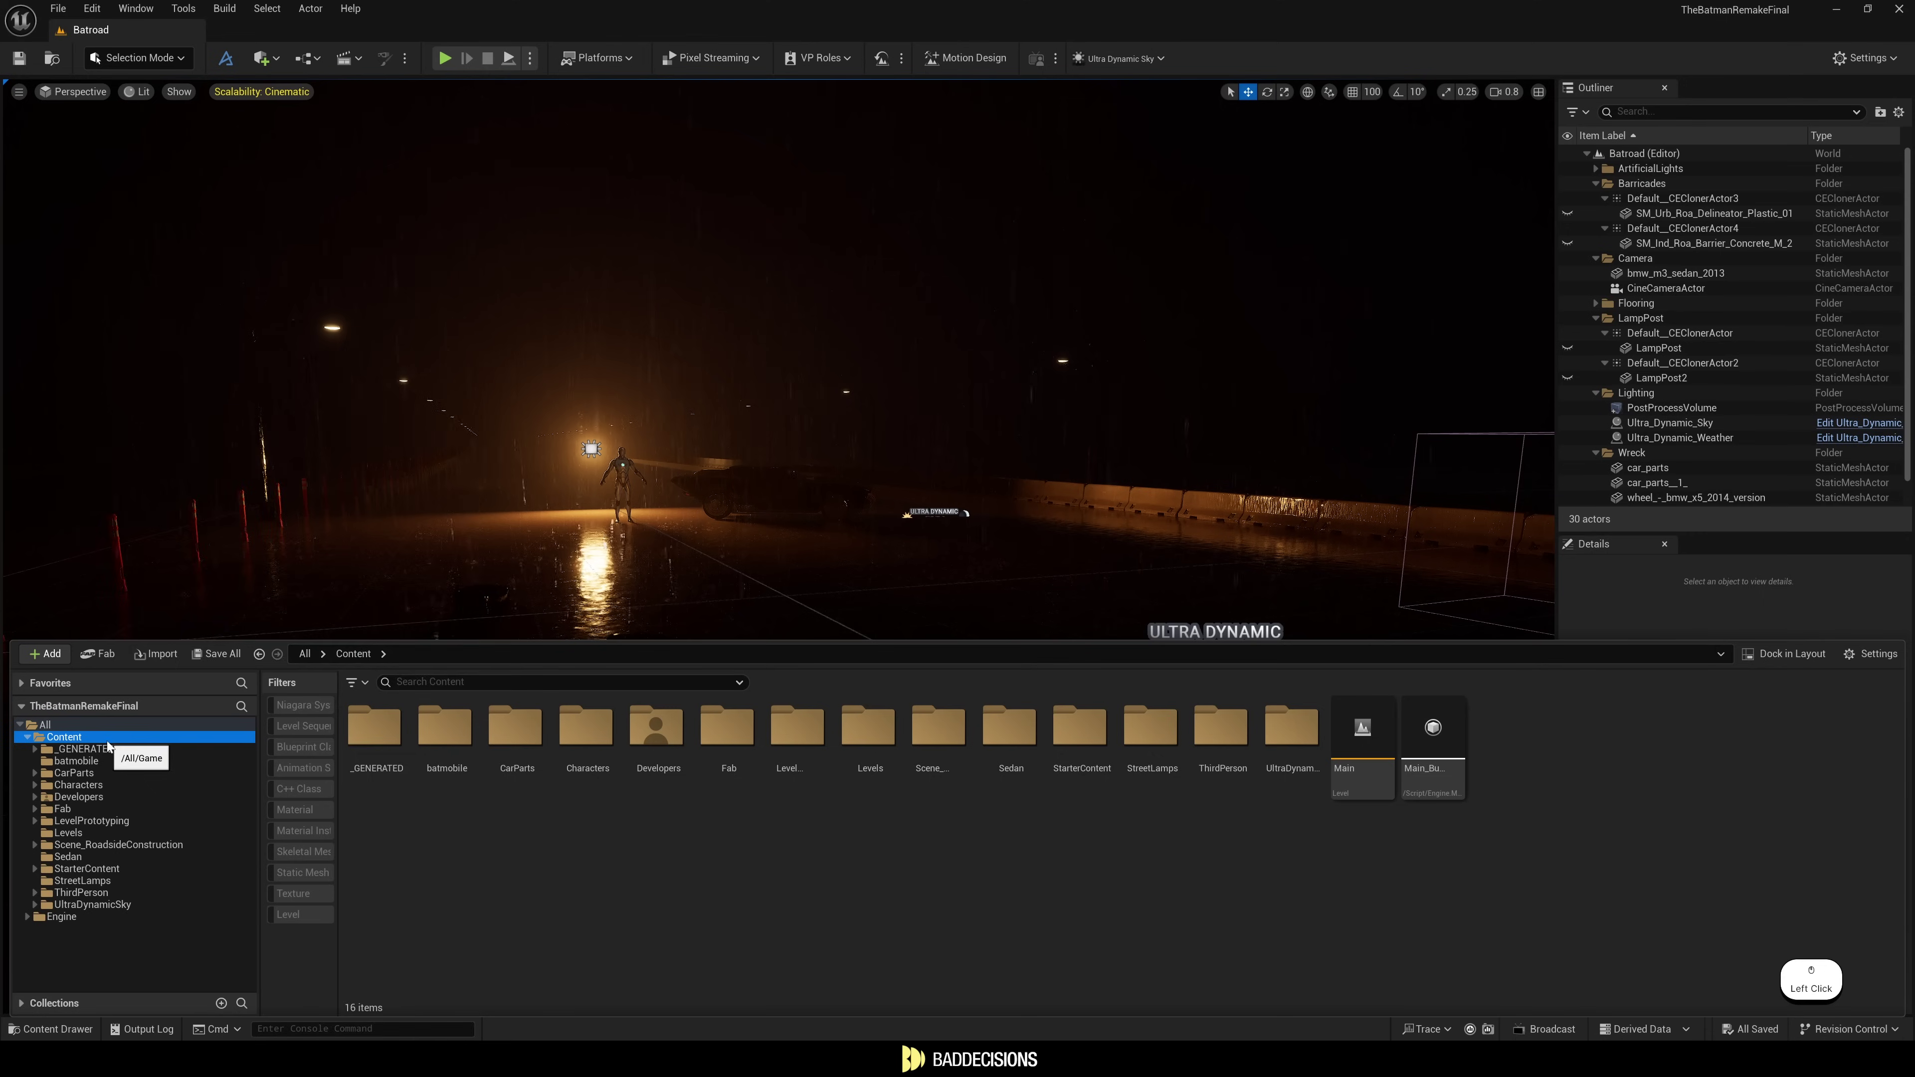
# Switch to Unreal Engine and create a folder named Fire under Content.
pyautogui.rightClick(108, 739)
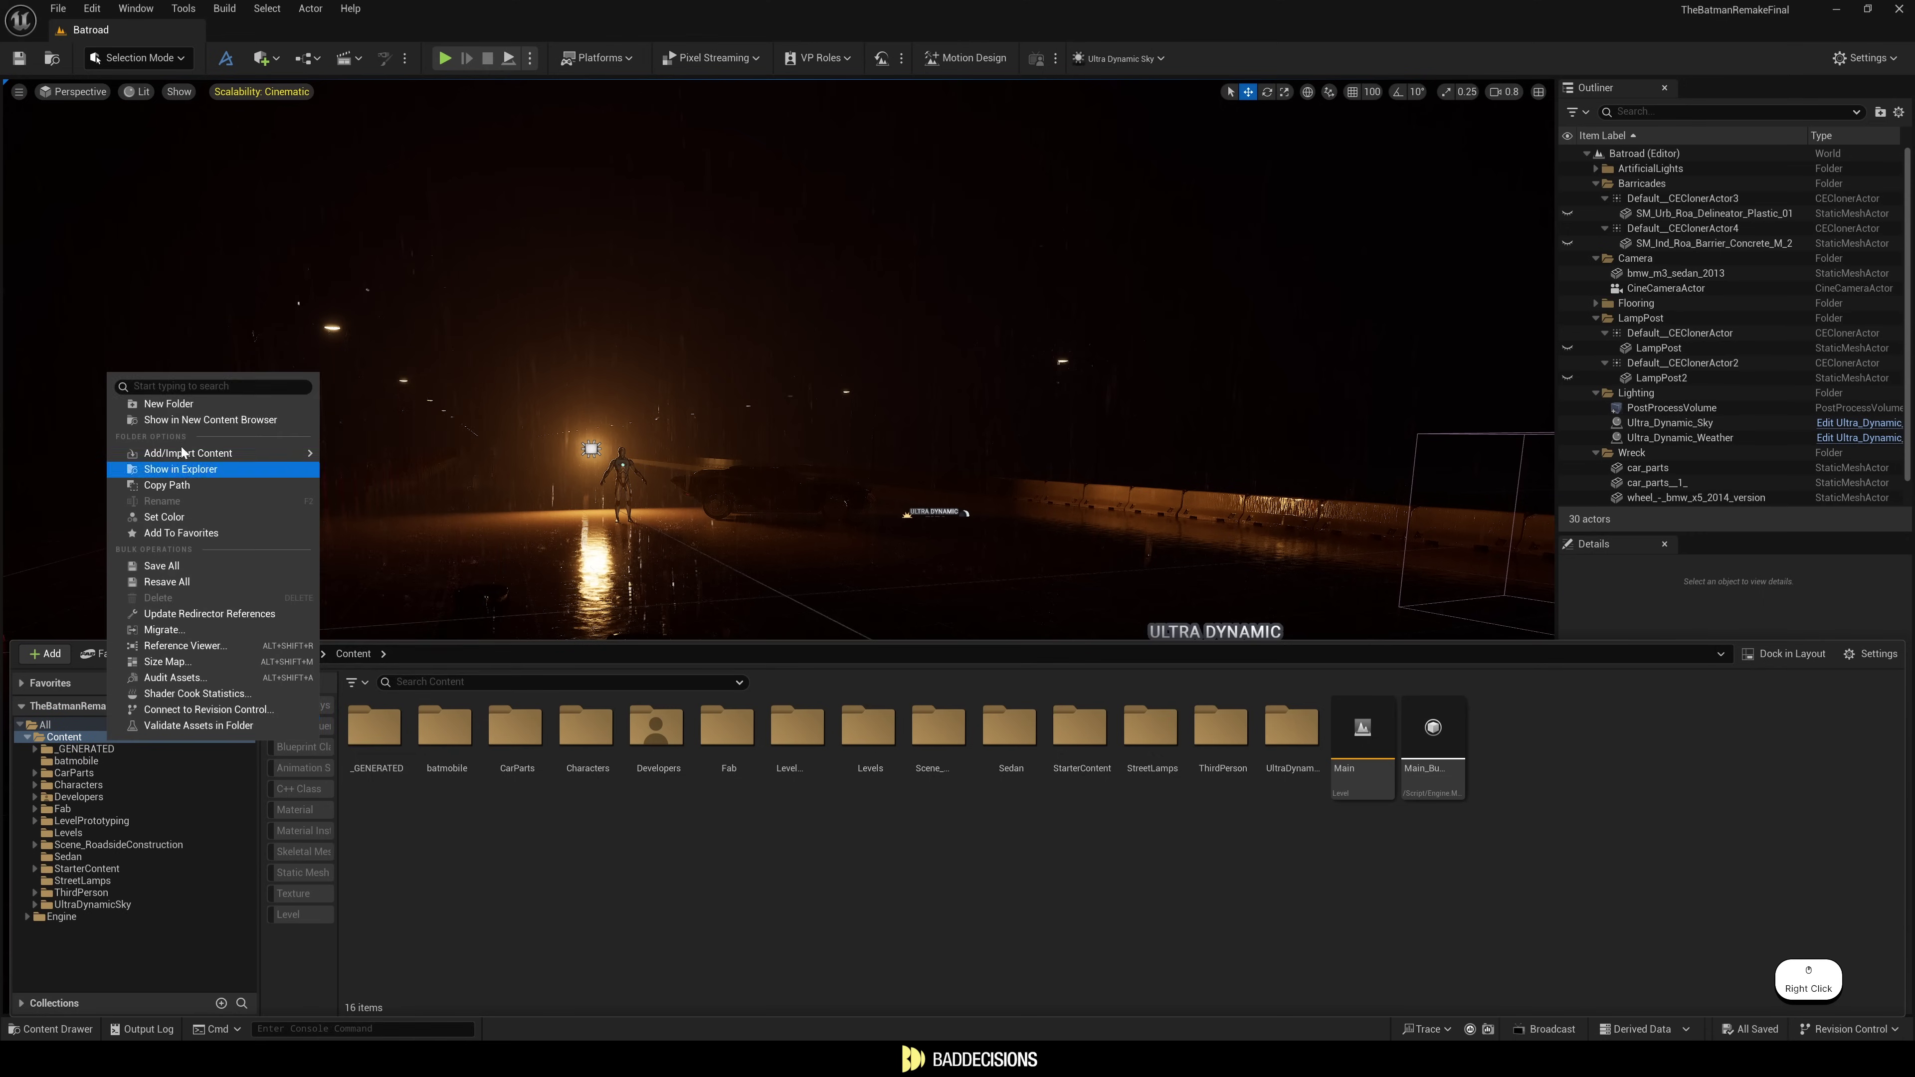
pyautogui.click(178, 402)
pyautogui.write('Fire')
pyautogui.press('Return')
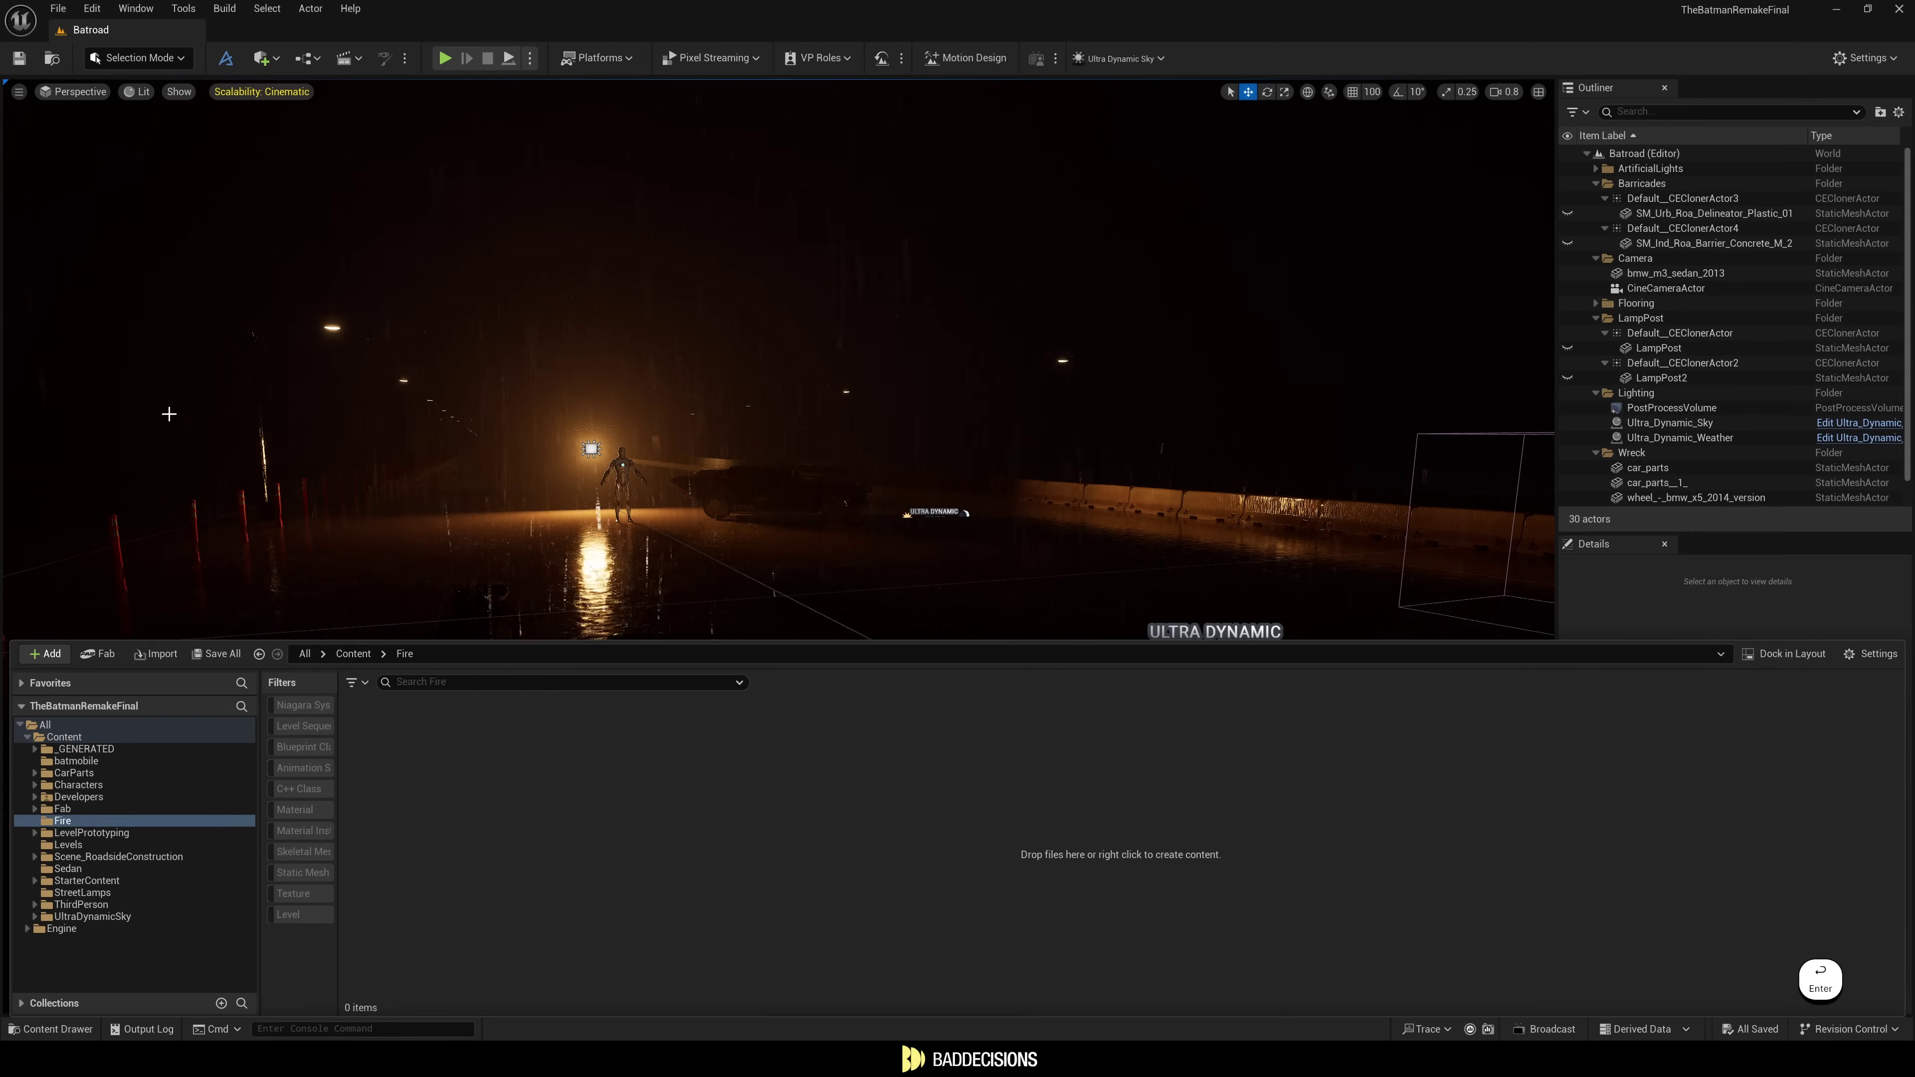
# Import the VDB sequence into the Fire folder from fire_batman_0.vdb in the file explorer.
pyautogui.hotkey('alt', 'Tab')
pyautogui.doubleClick(1170, 251)
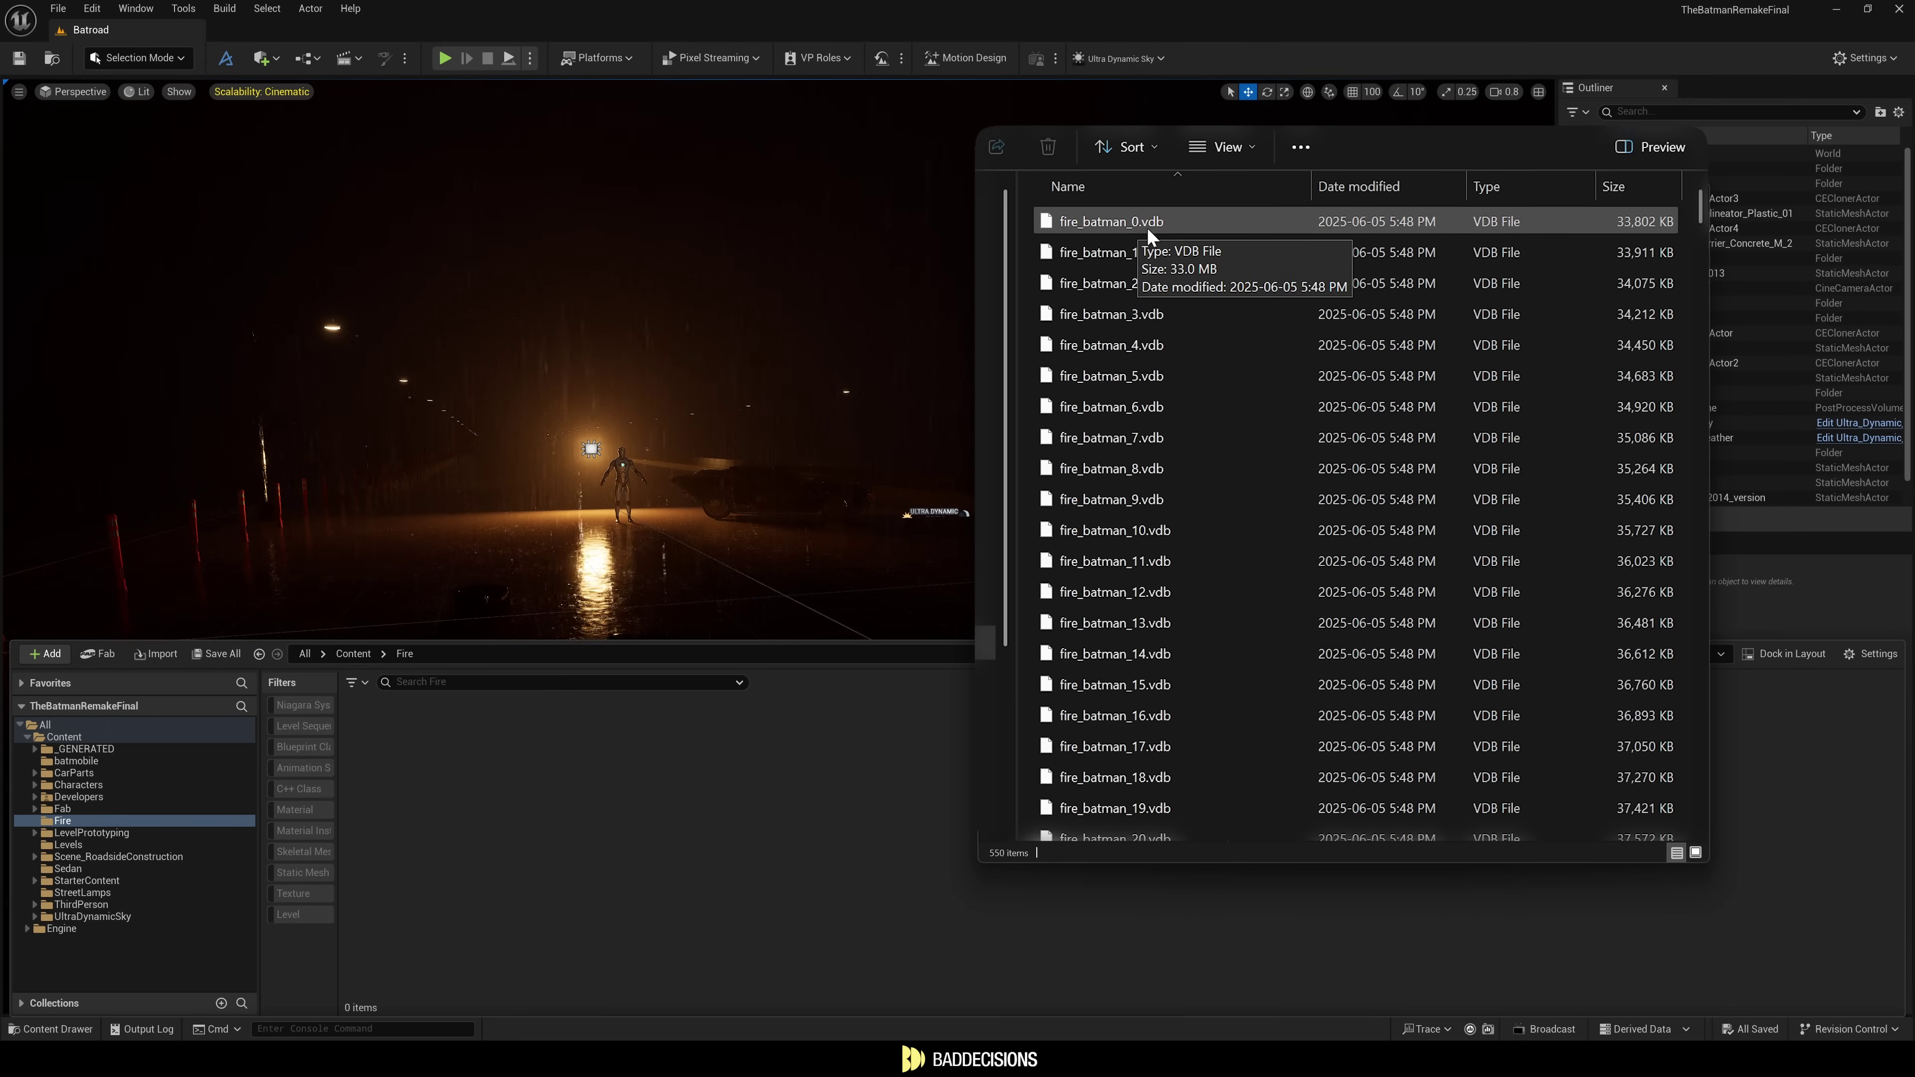
pyautogui.click(1162, 225)
pyautogui.moveTo(1162, 221); pyautogui.dragTo(767, 777)
pyautogui.click(967, 658)
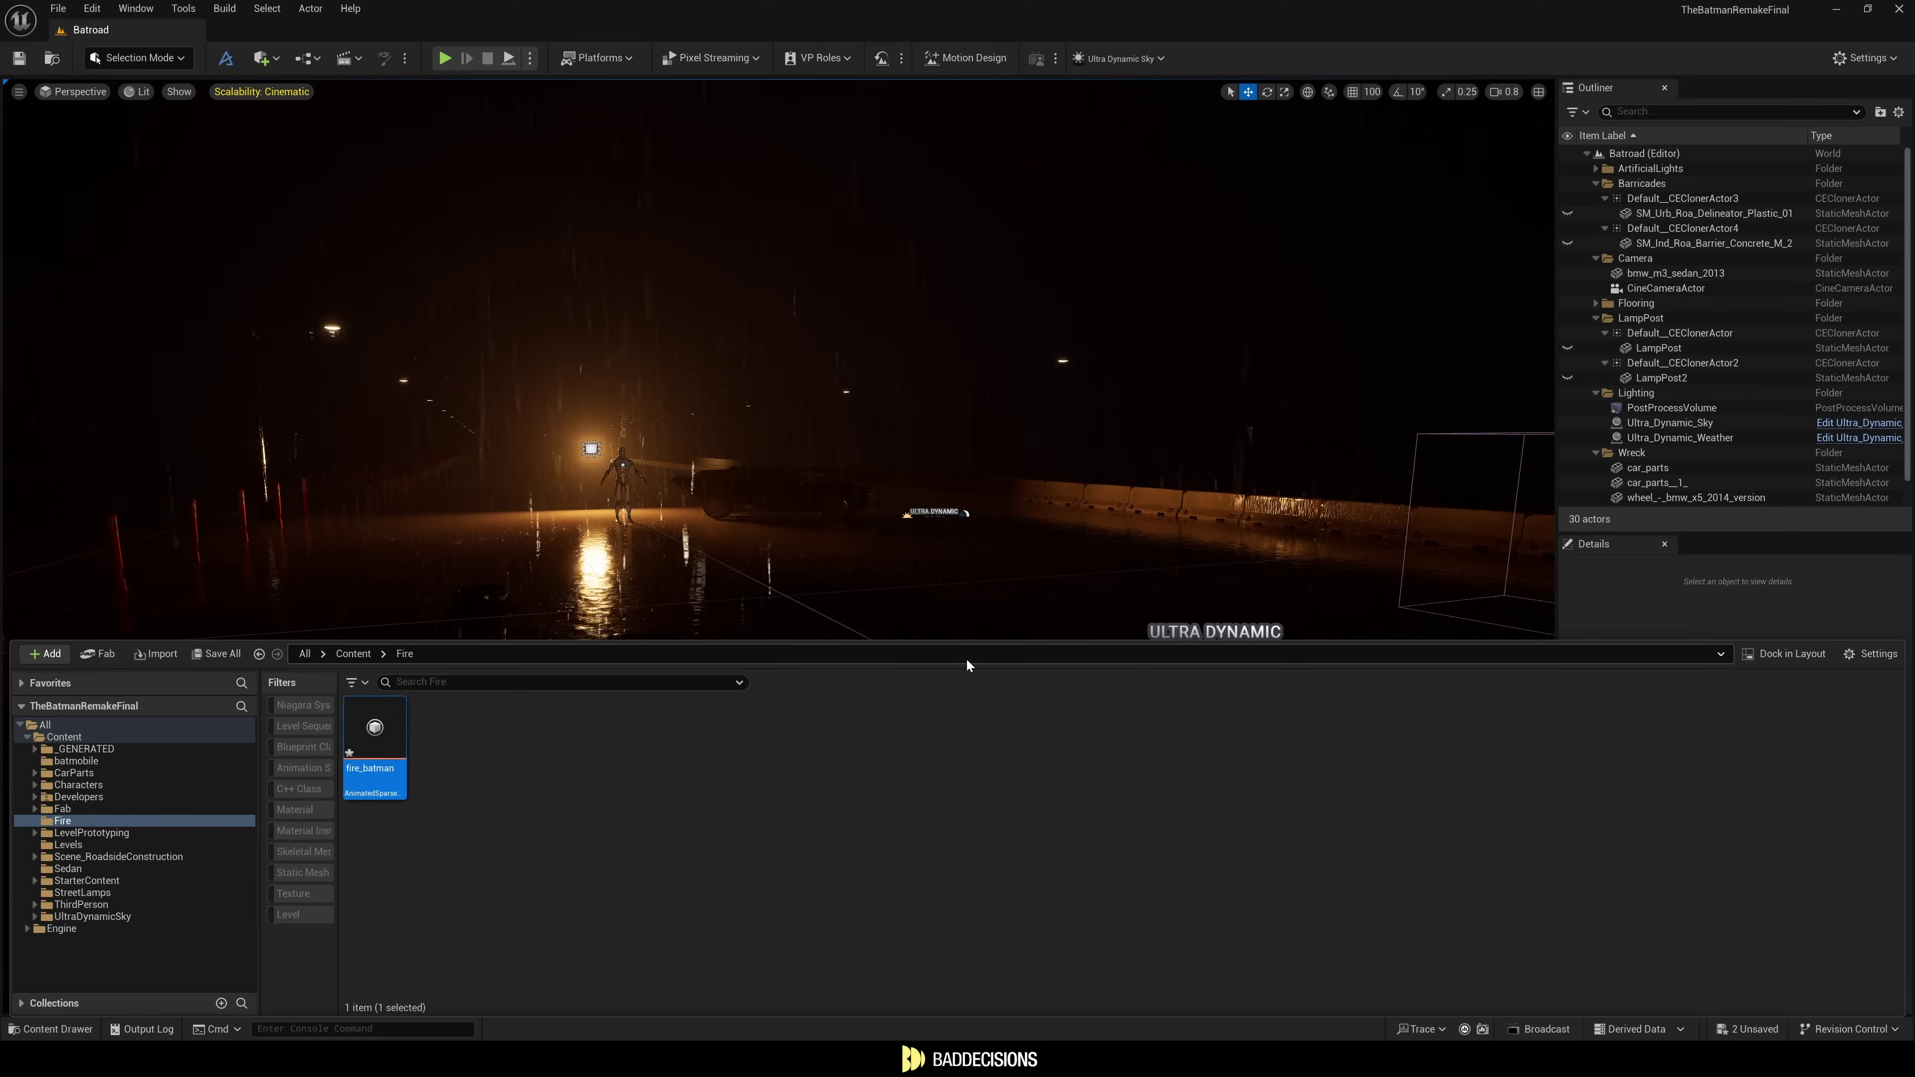
# Add a Heterogeneous Volume actor to the level.
pyautogui.click(276, 60)
pyautogui.write('heter')
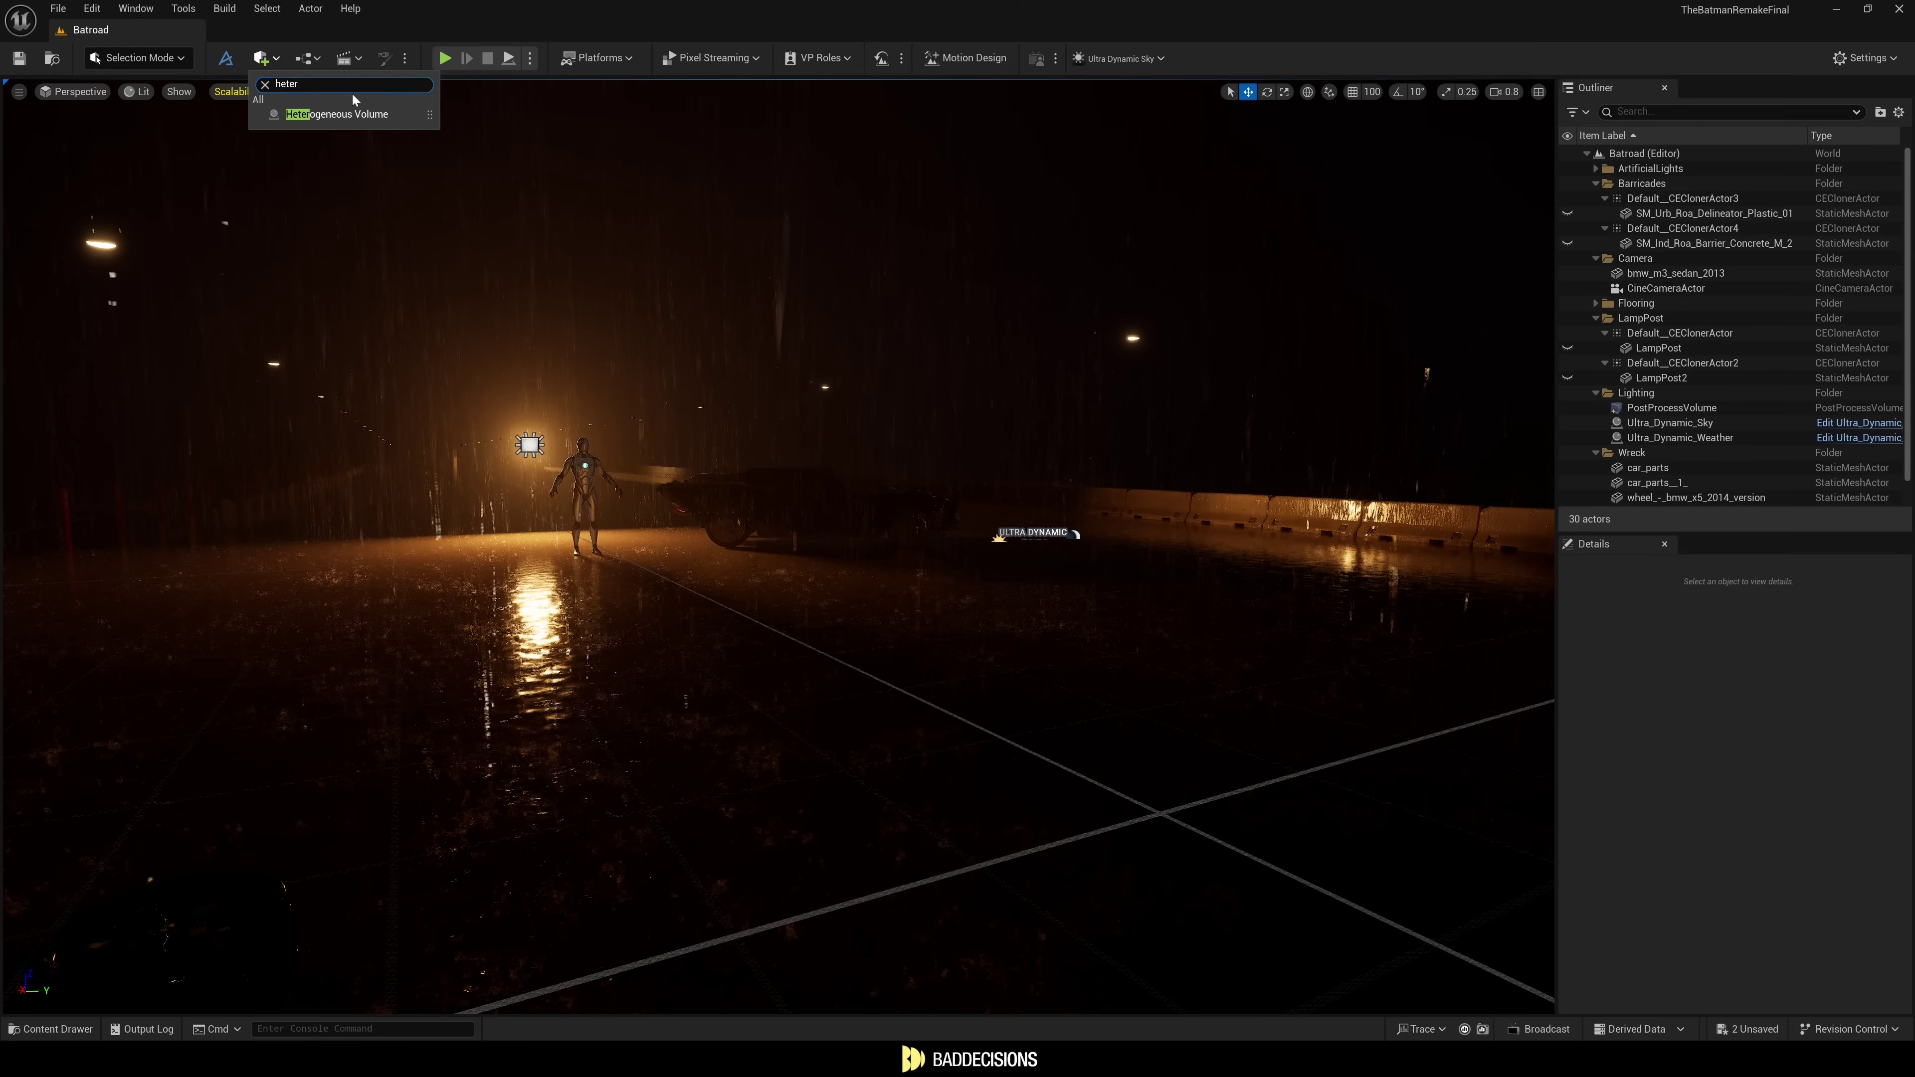
pyautogui.click(344, 114)
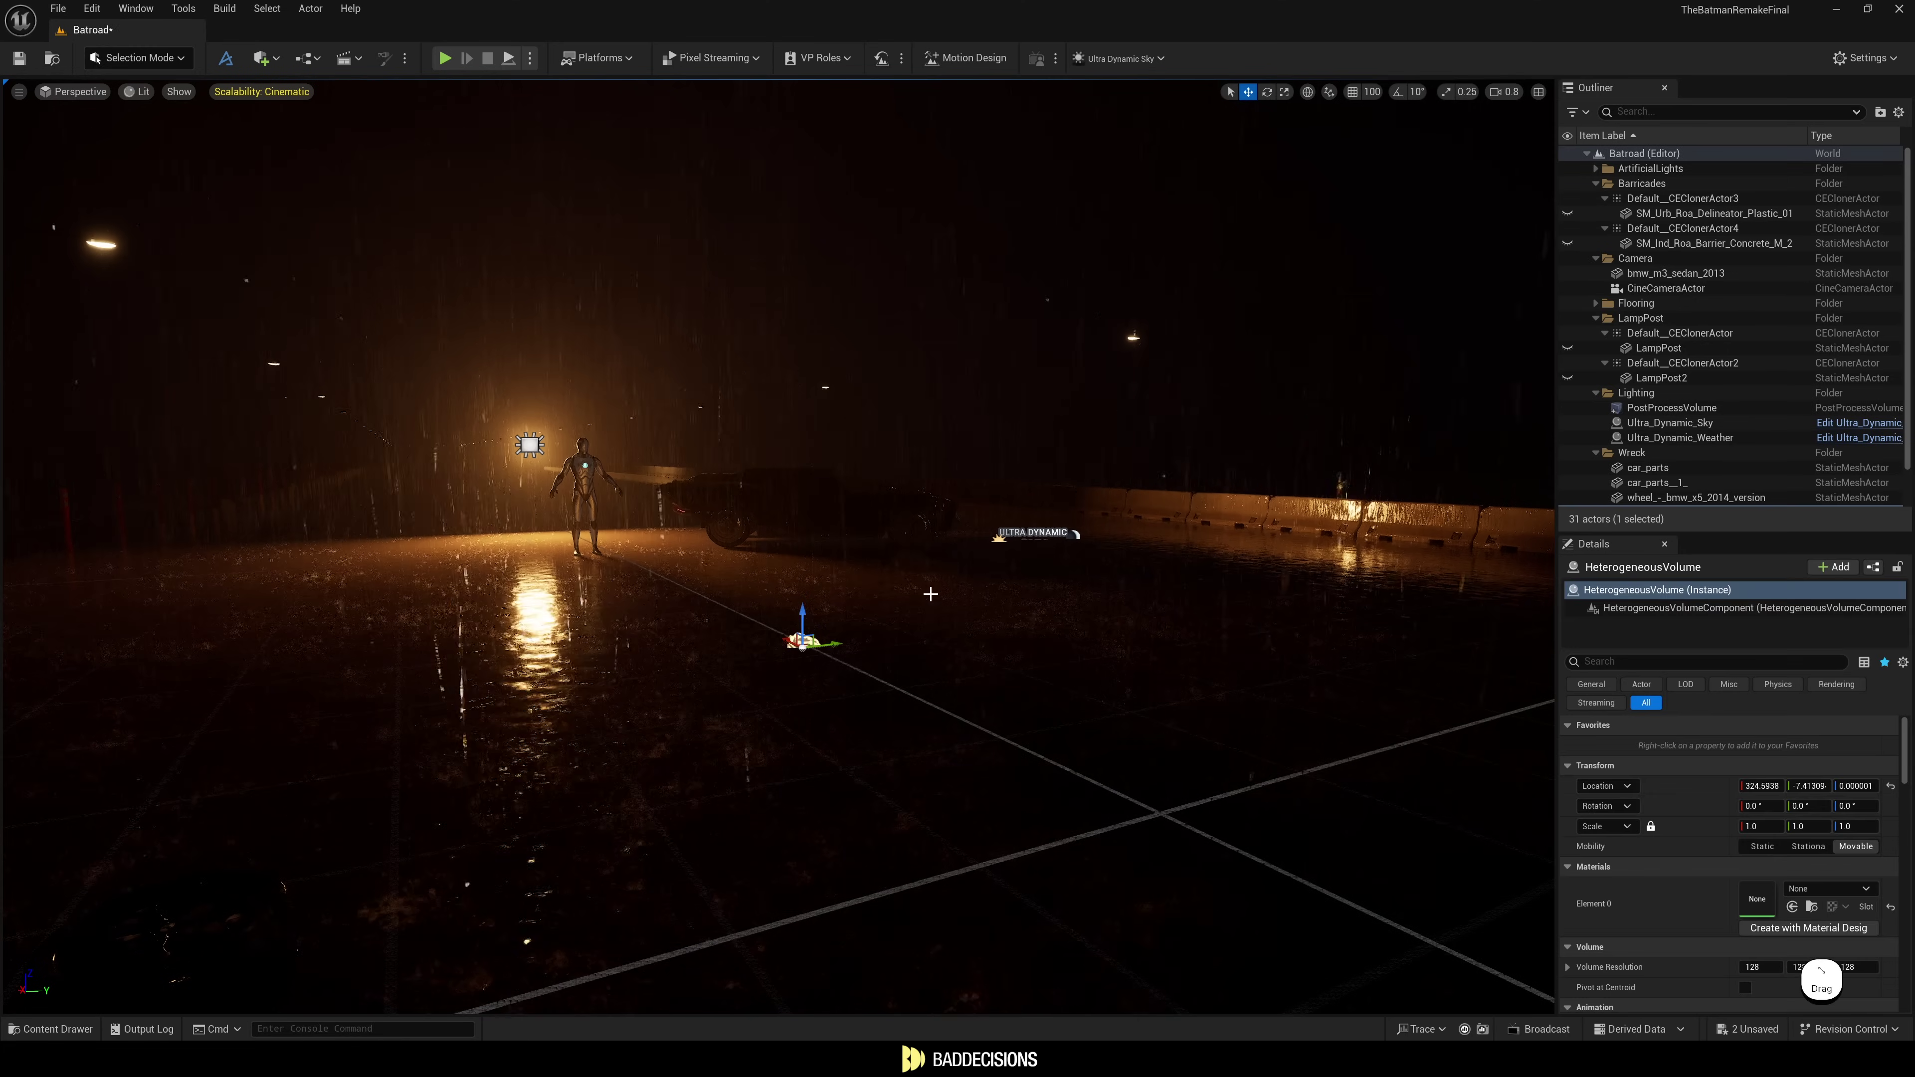
# Search the Engine content for "sparsevolume" and copy the sparse volume material into the Fire folder.
pyautogui.hotkey('ctrl', 'space')
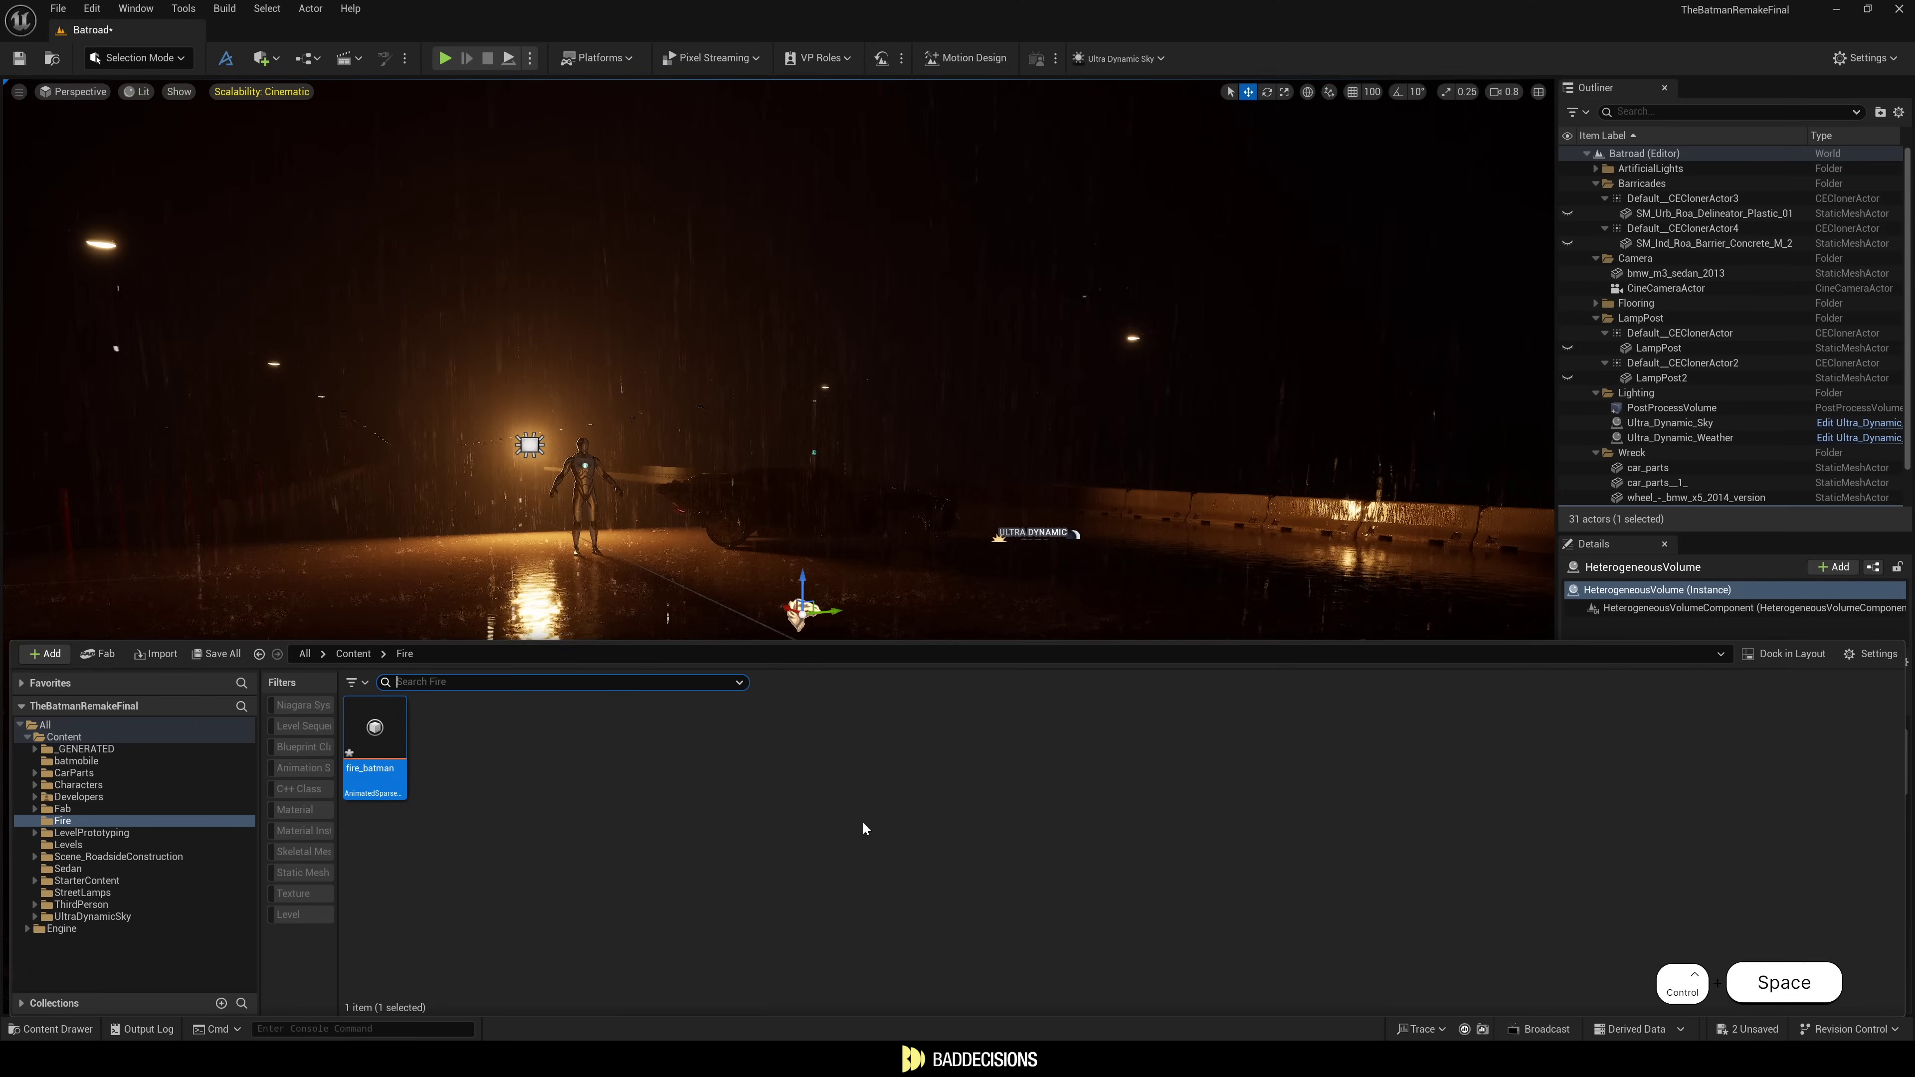
pyautogui.moveTo(379, 784)
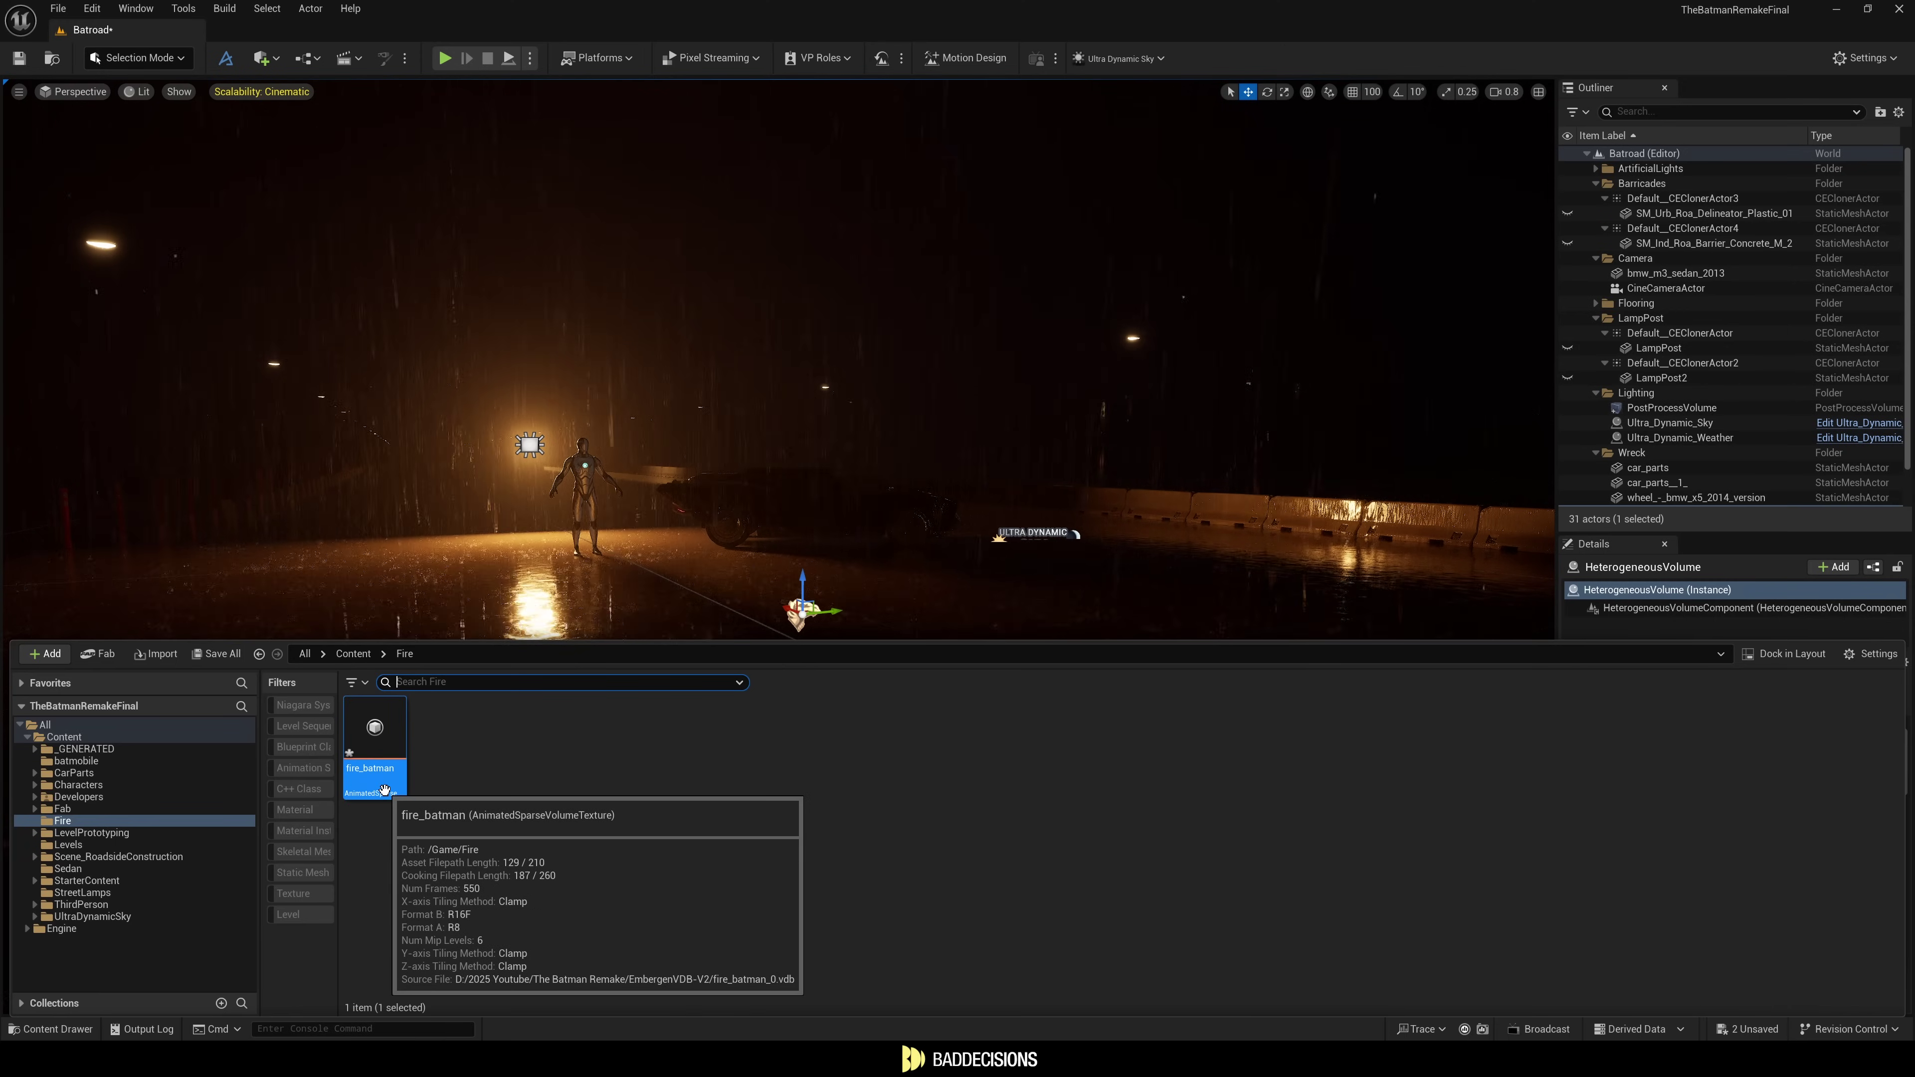
pyautogui.click(62, 928)
pyautogui.click(1854, 657)
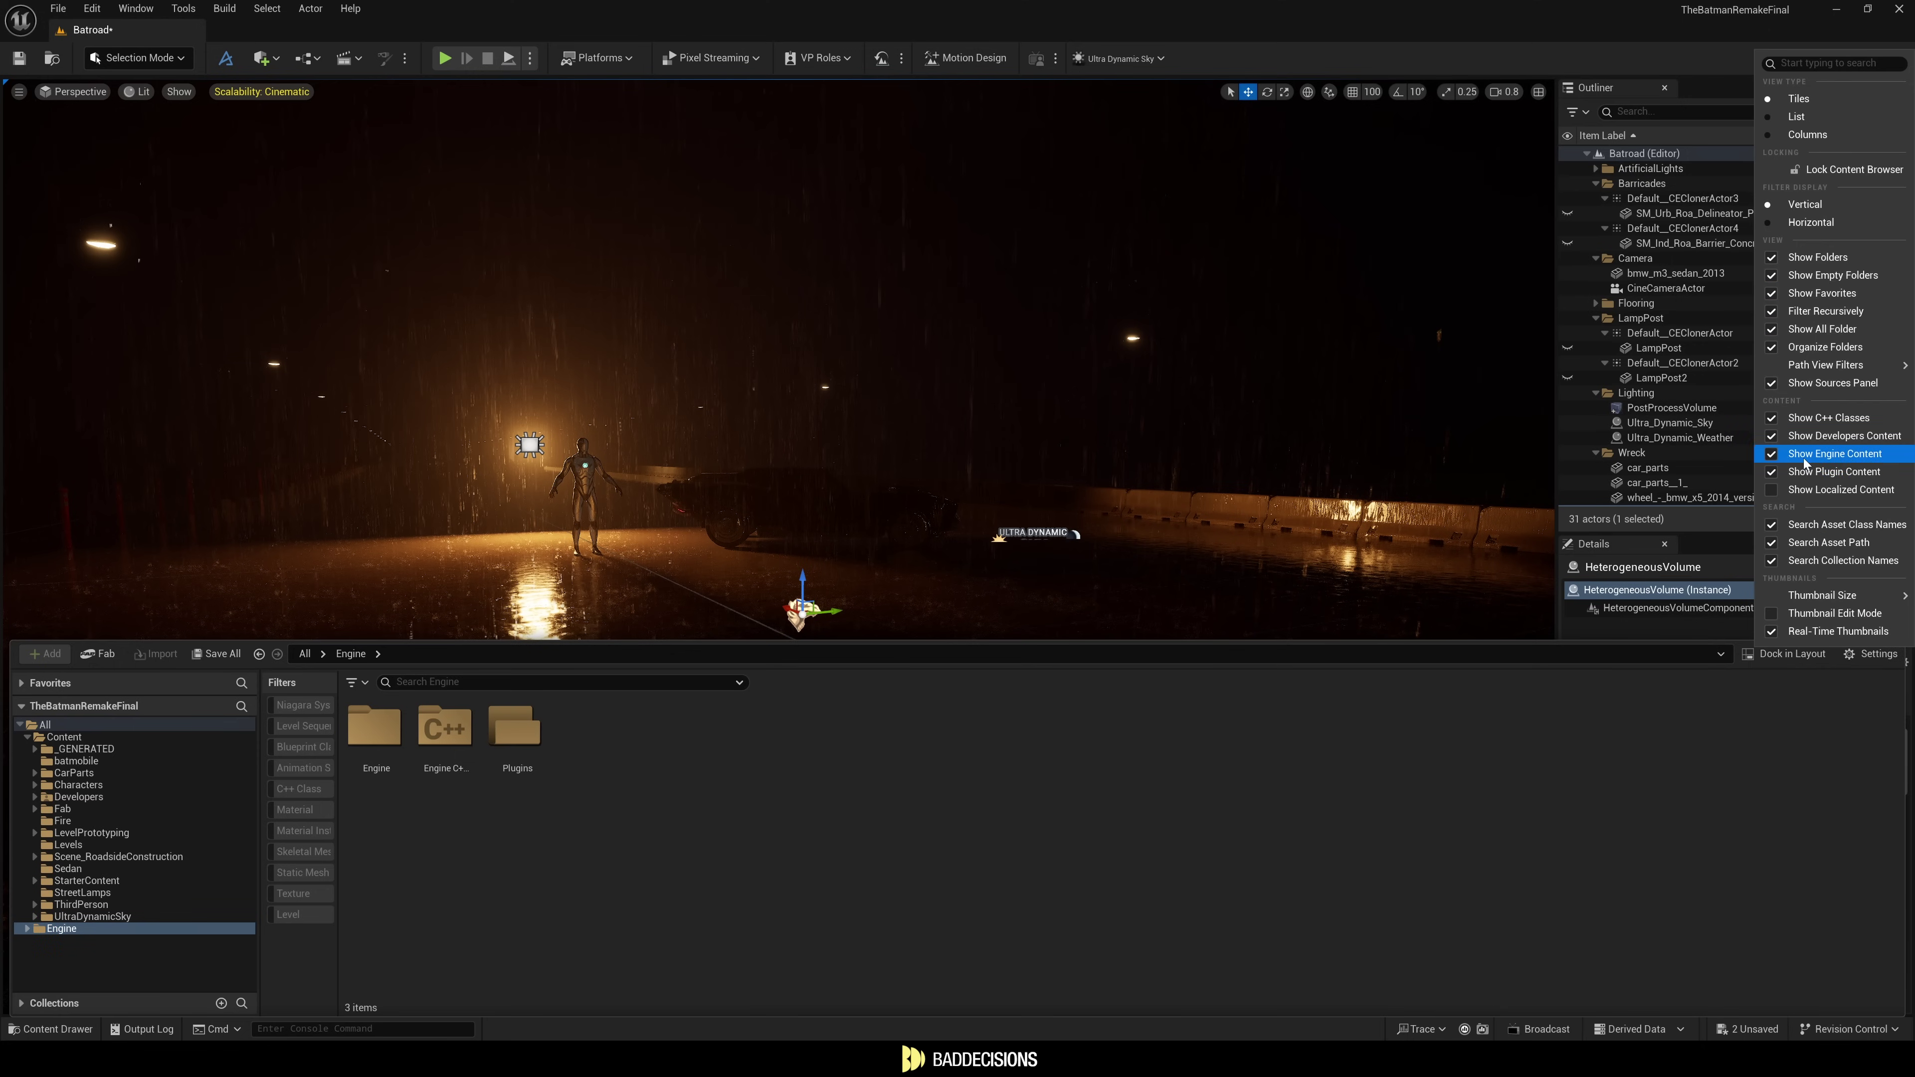
pyautogui.click(113, 934)
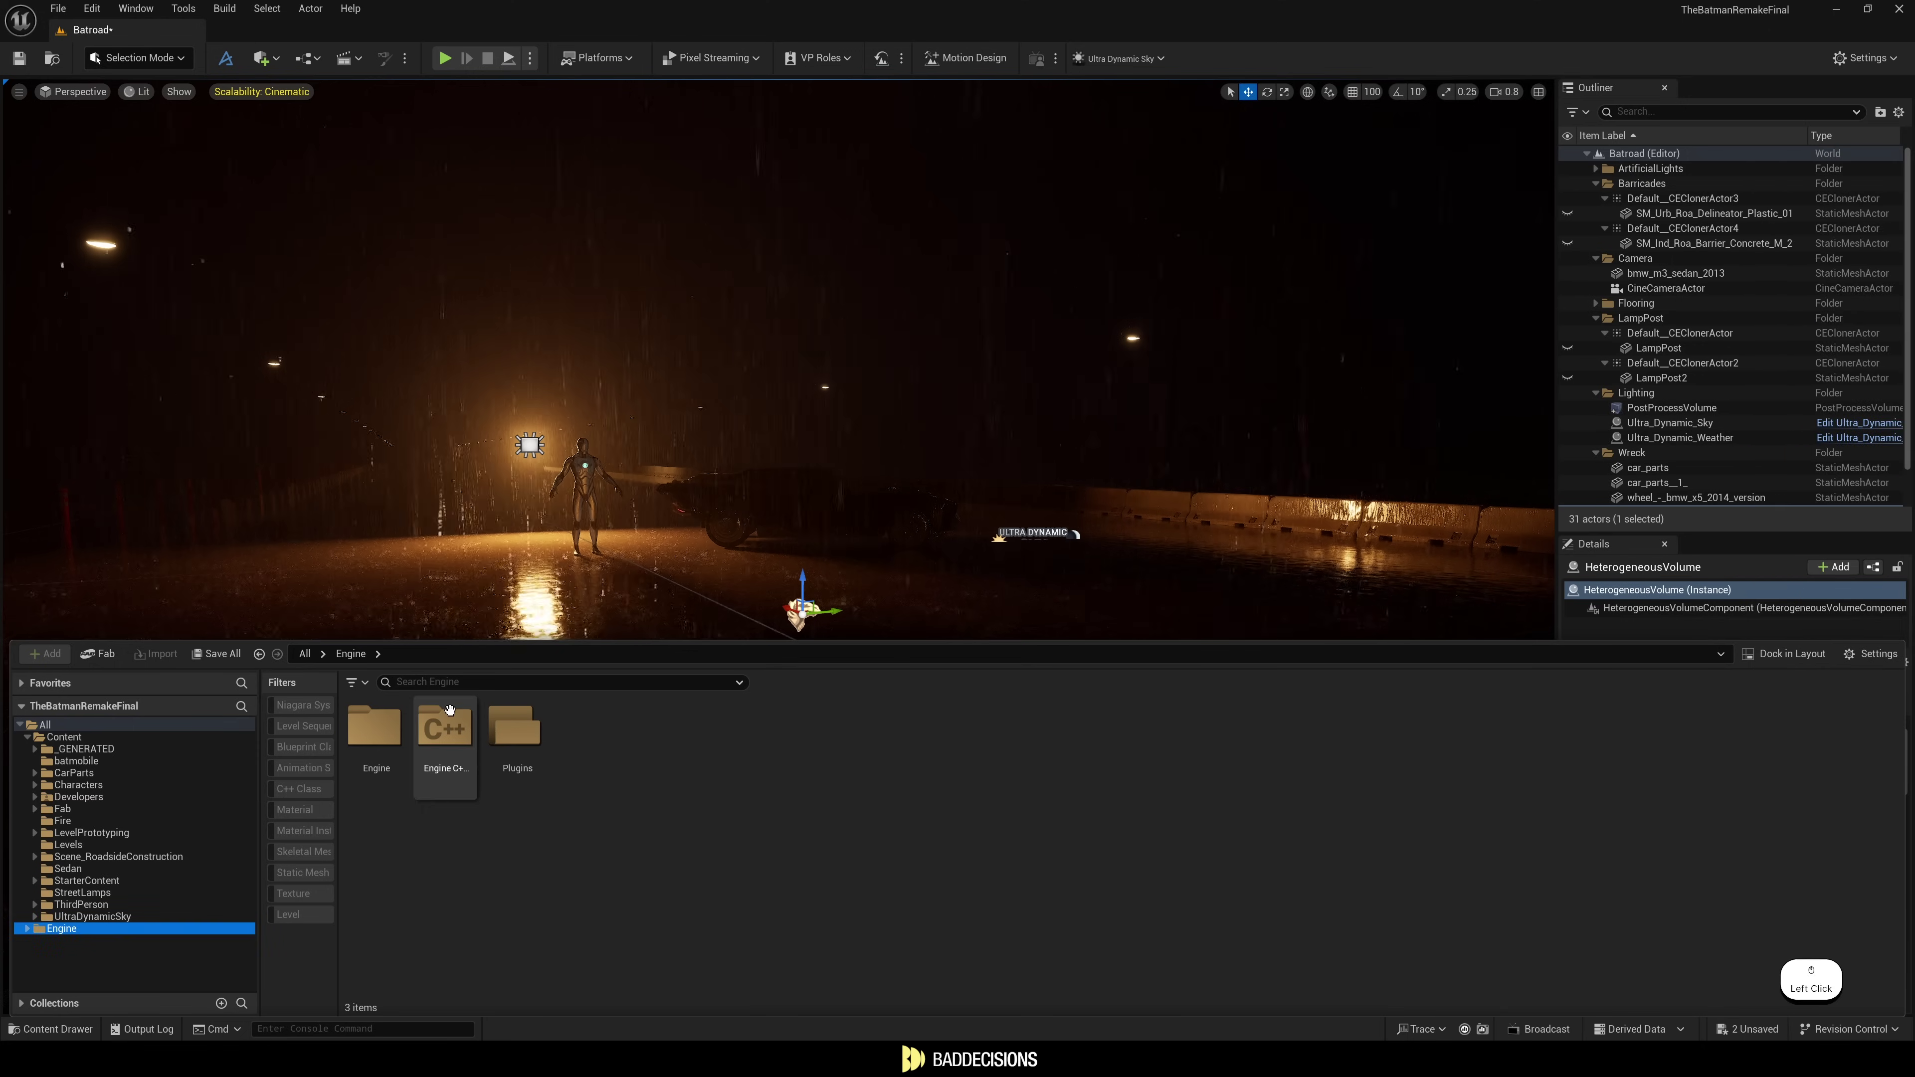
pyautogui.write('sparse')
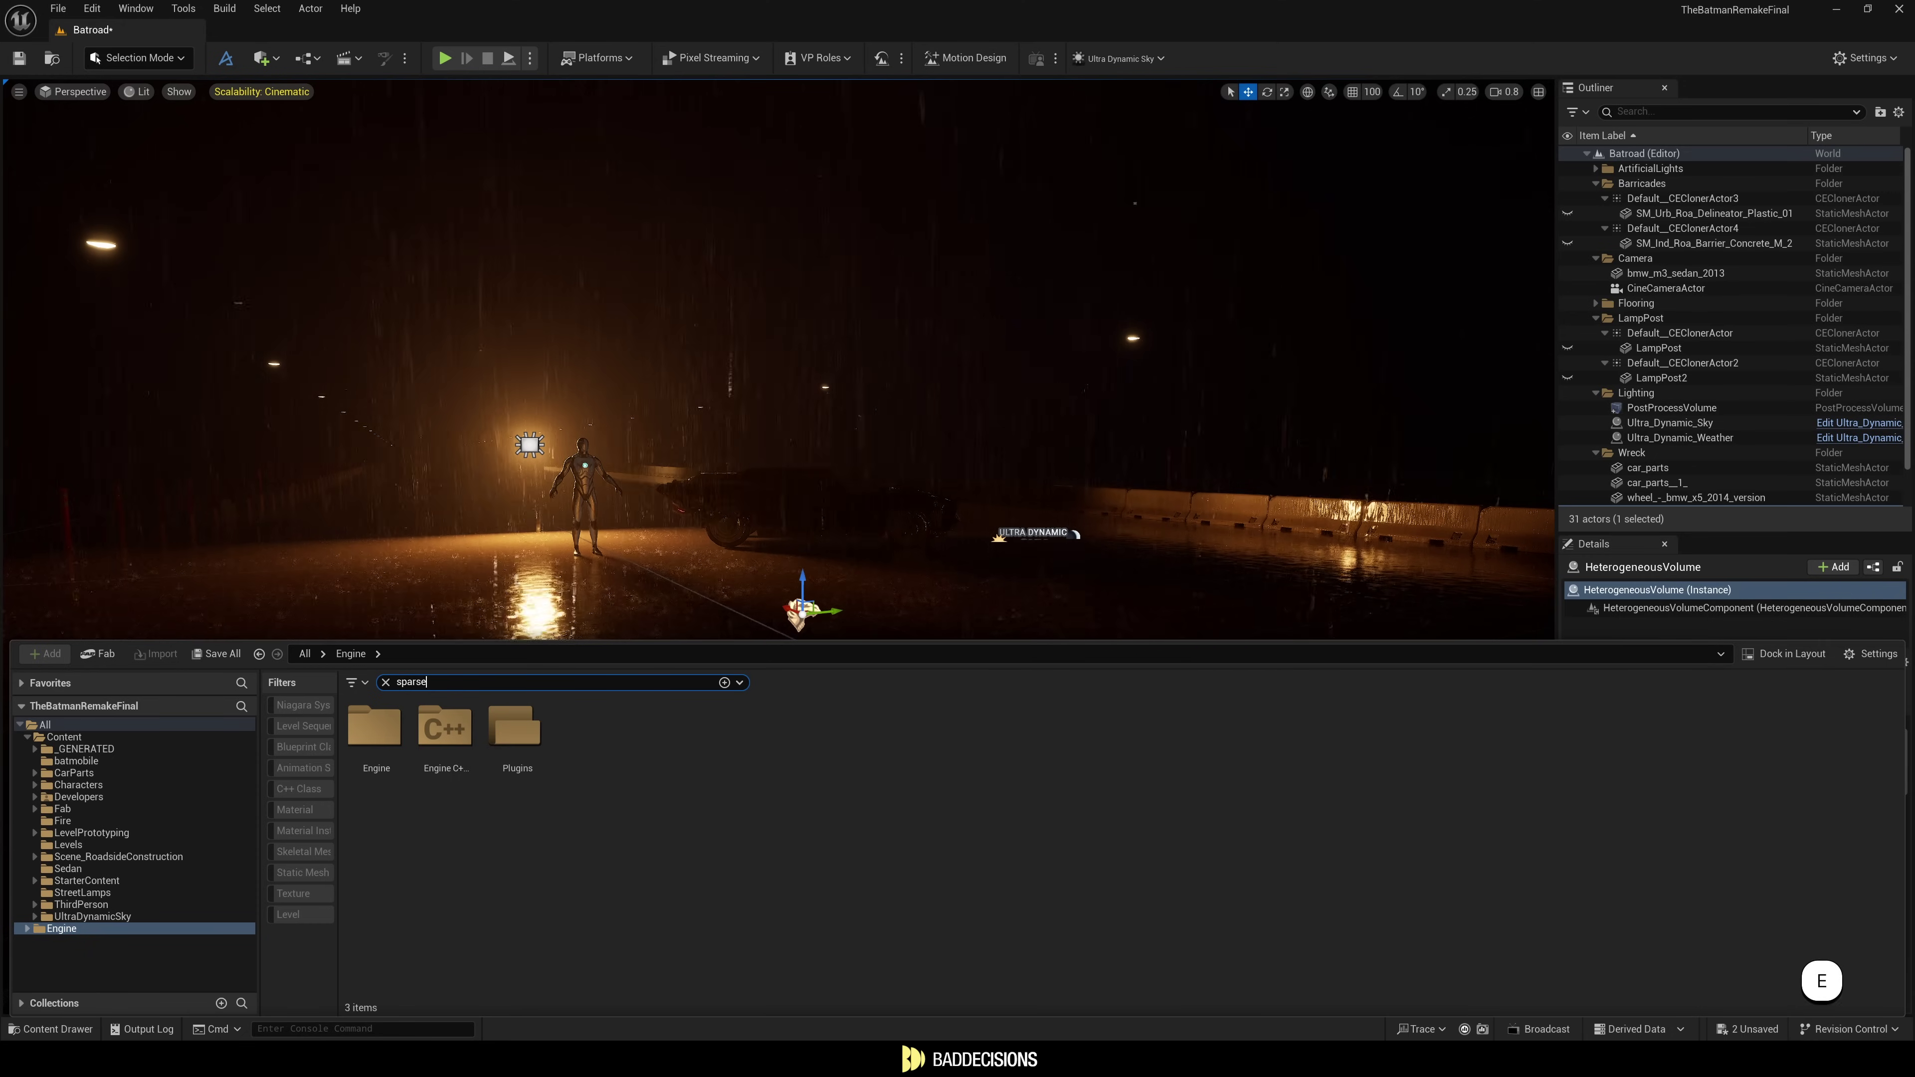
pyautogui.write('volume')
pyautogui.moveTo(1427, 727); pyautogui.dragTo(83, 824)
pyautogui.click(126, 870)
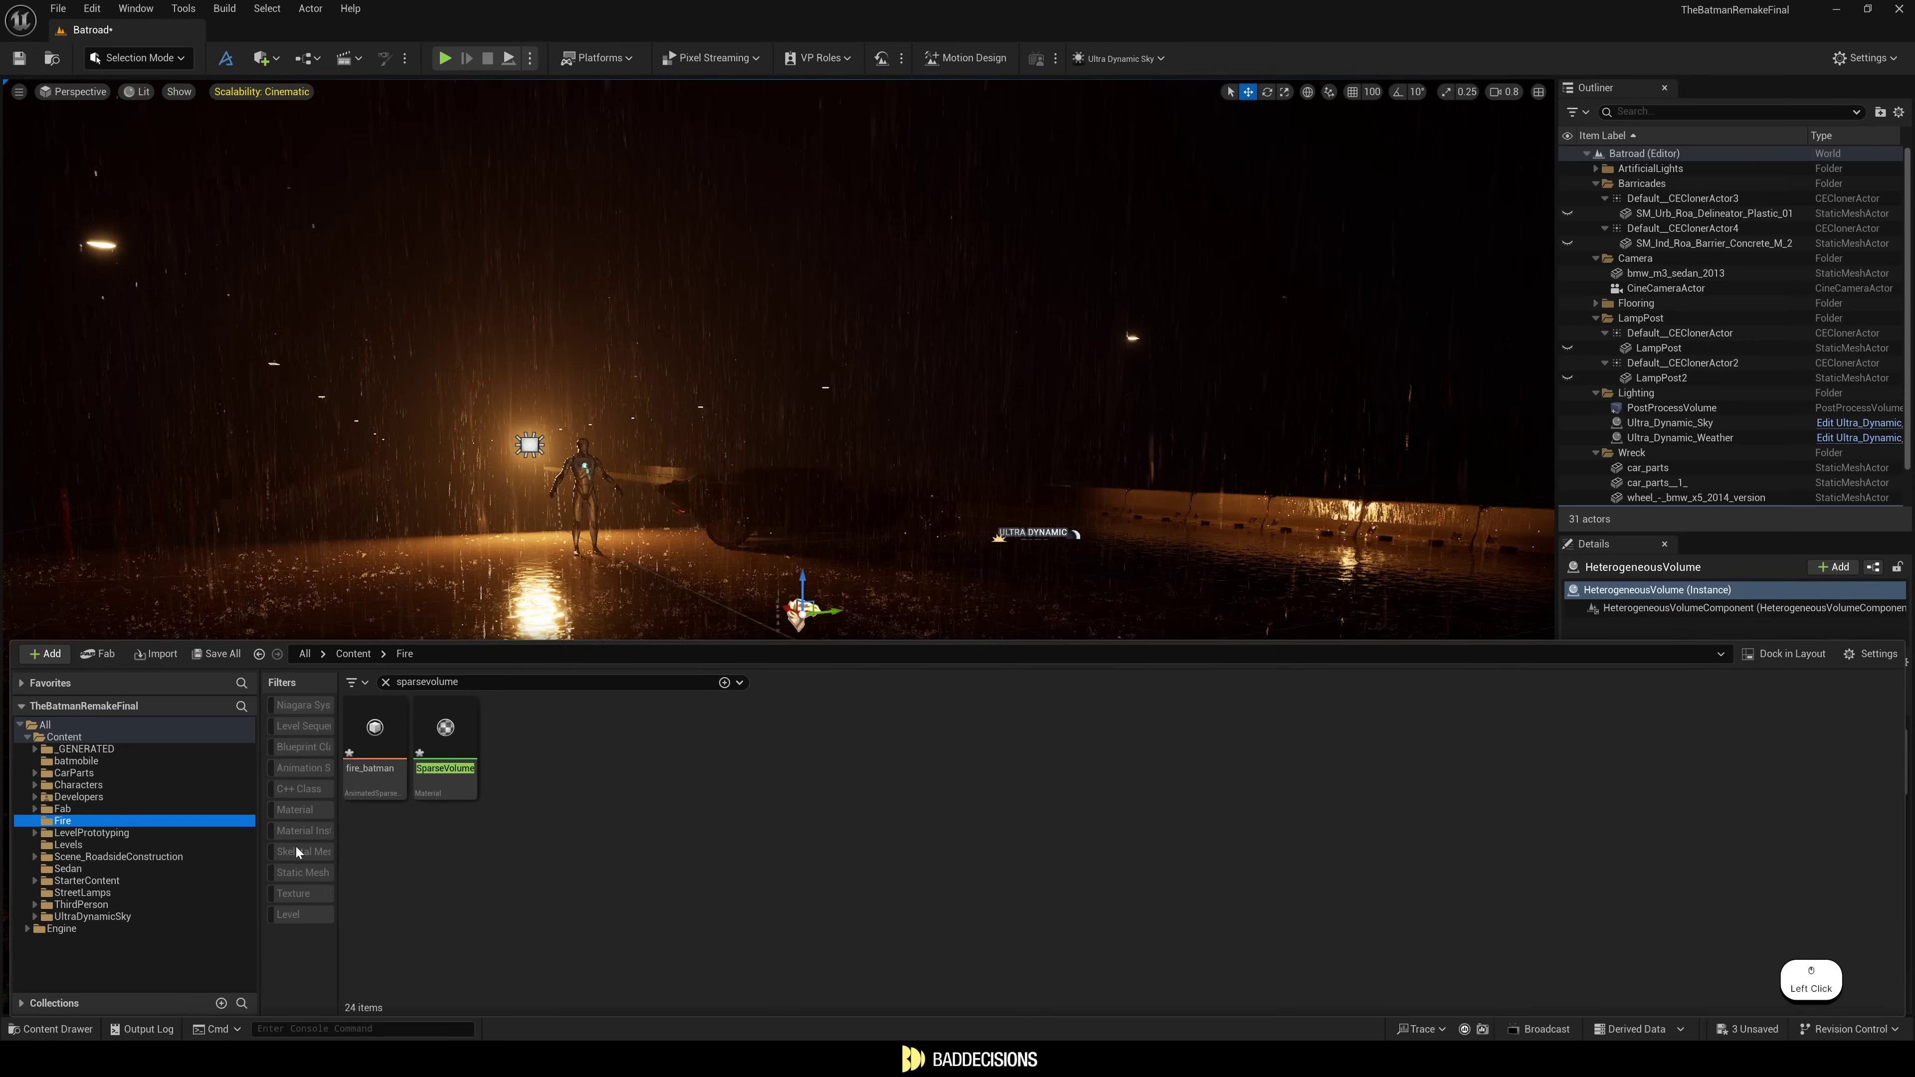
# Create a material instance of the copied SparseVolumeMaterial, override its SparseVolumeTexture with fire_batman, and save it.
pyautogui.rightClick(435, 747)
pyautogui.click(529, 331)
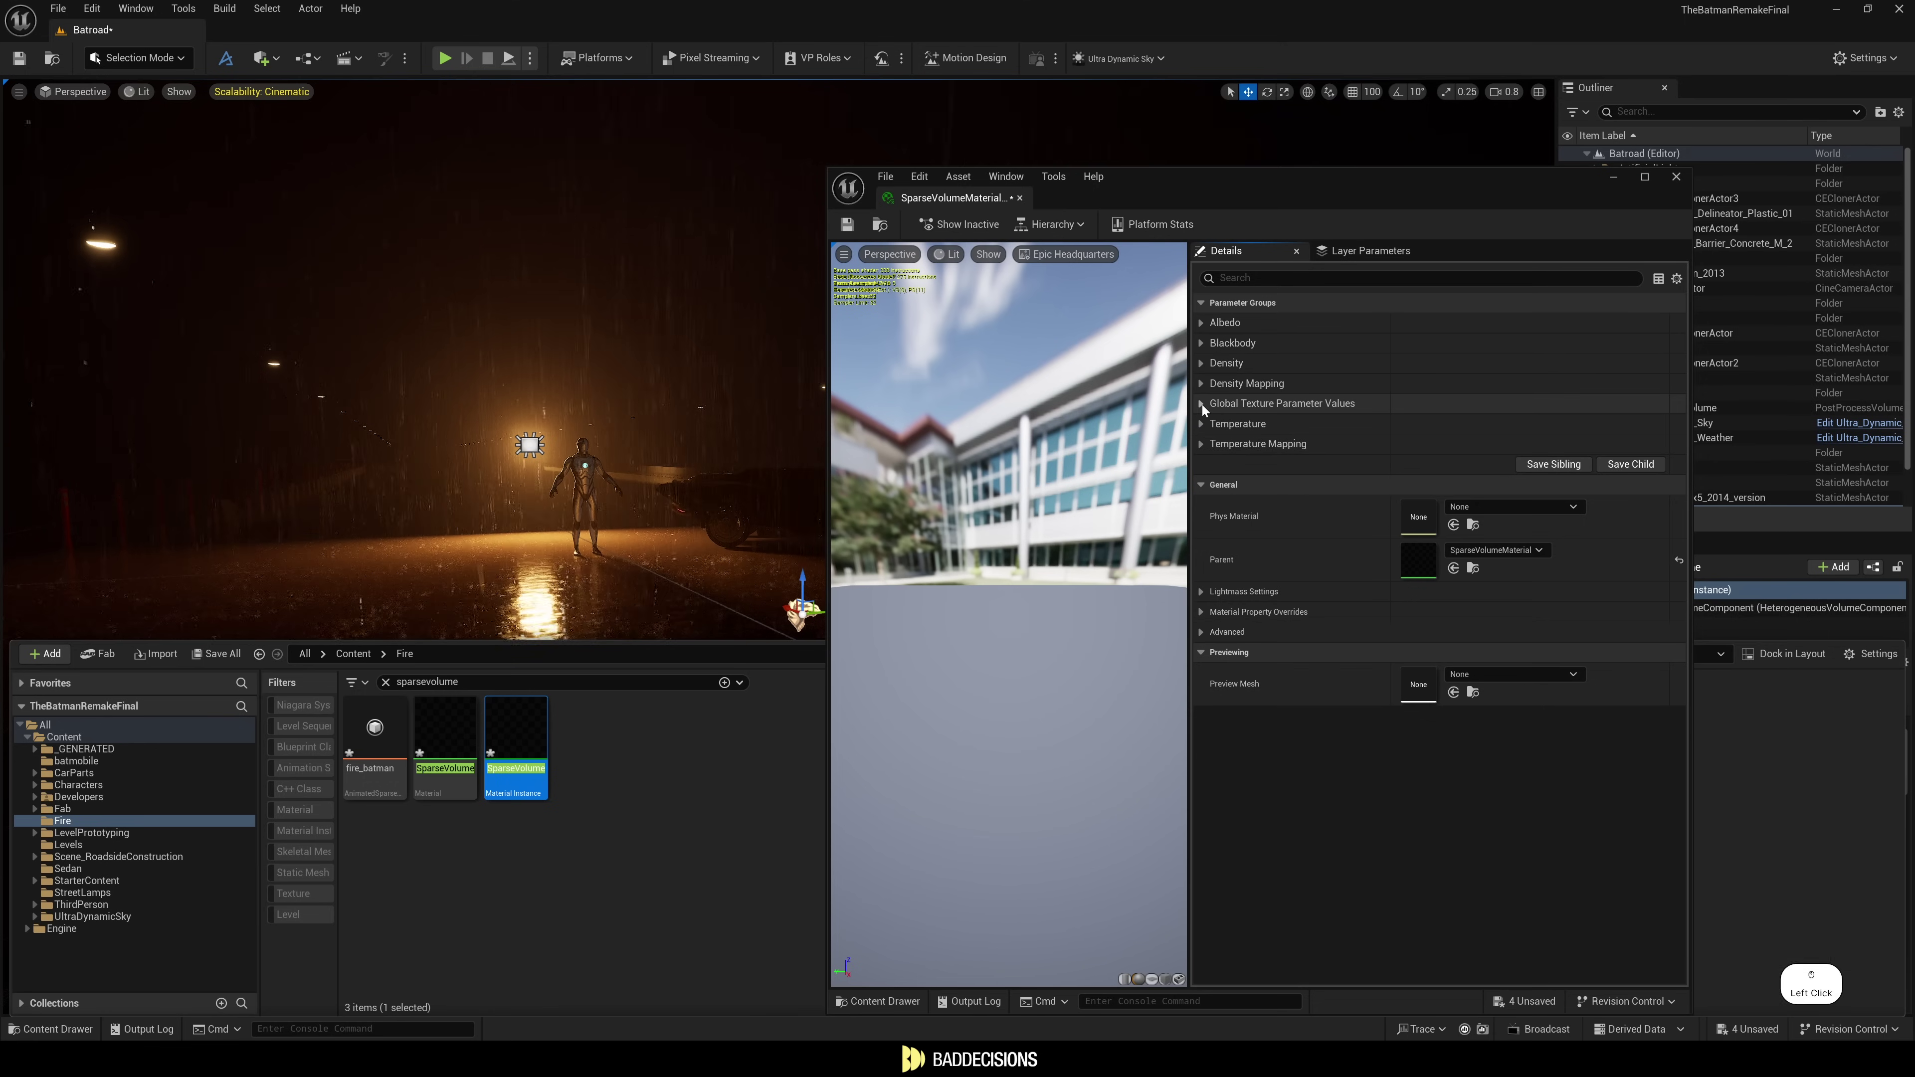
pyautogui.click(1200, 404)
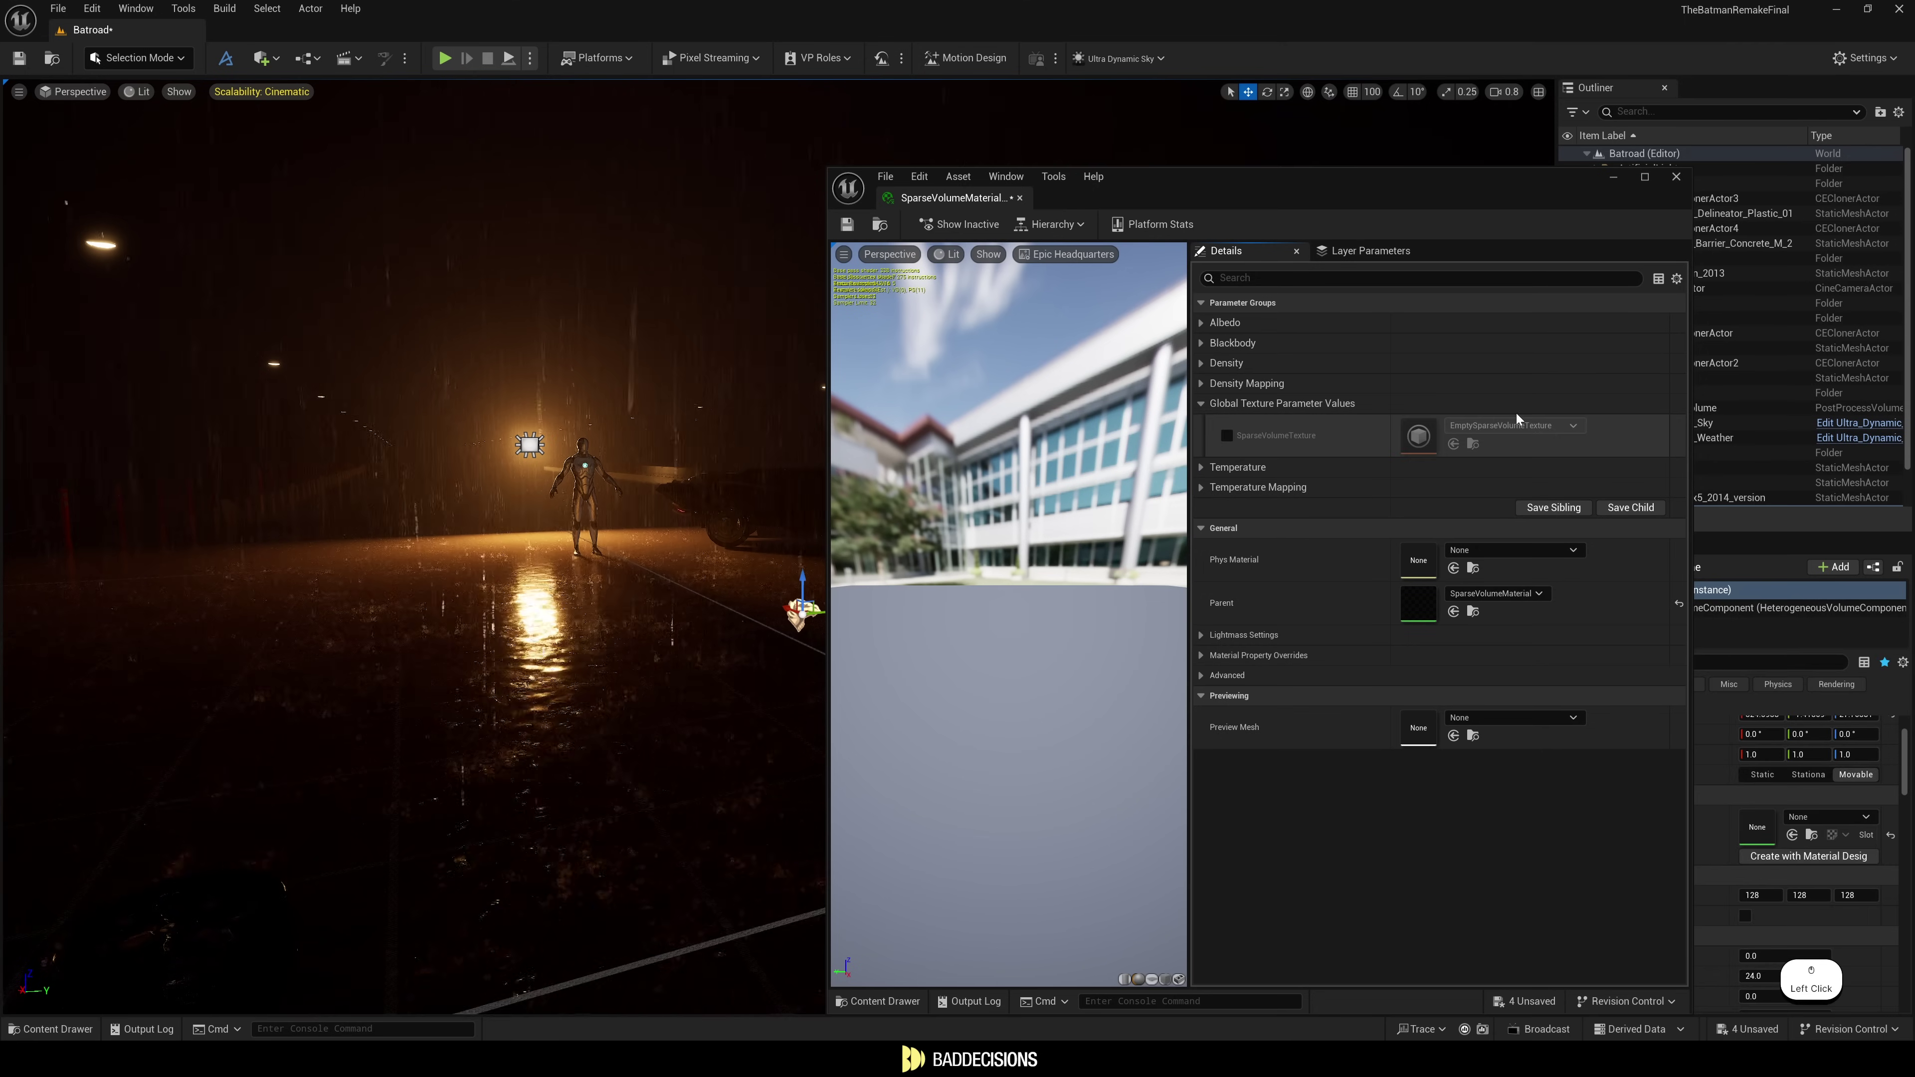
pyautogui.click(1226, 435)
pyautogui.hotkey('ctrl', 'space')
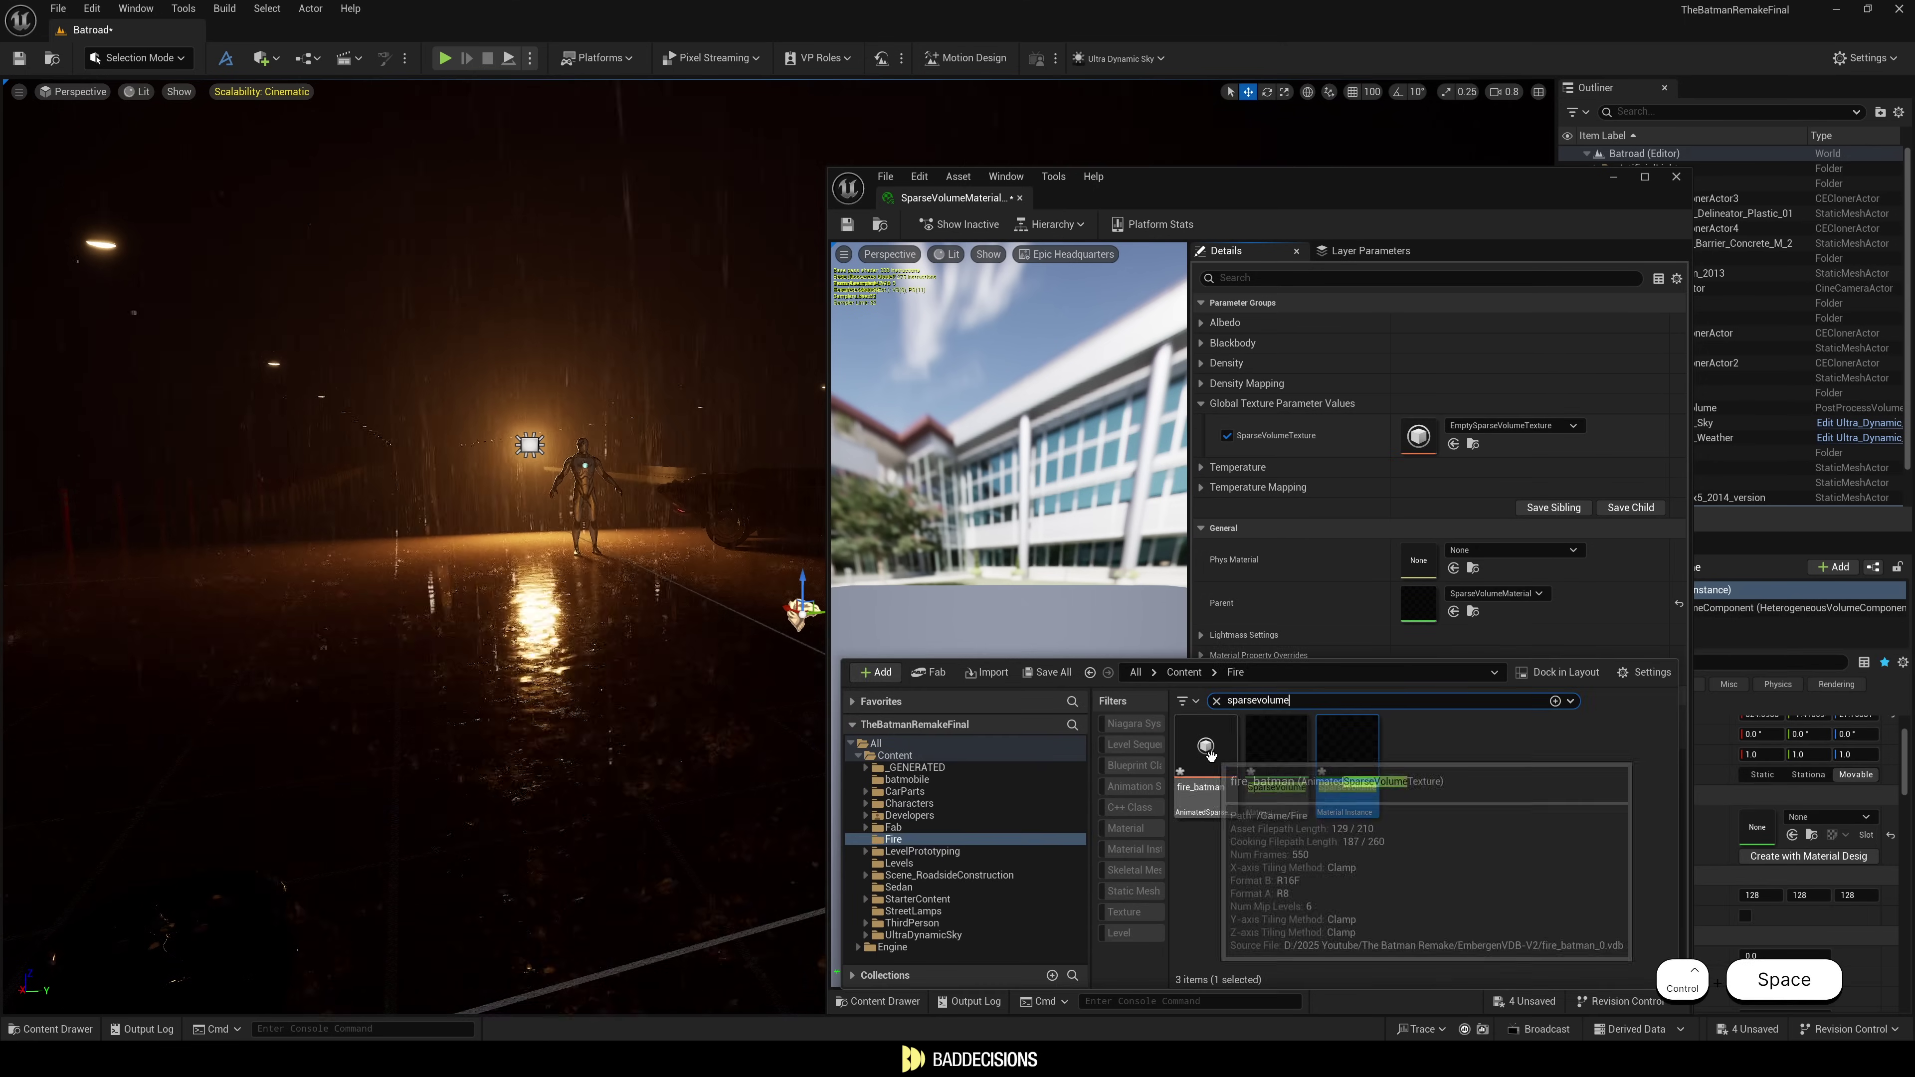
pyautogui.moveTo(1205, 749); pyautogui.dragTo(1280, 625)
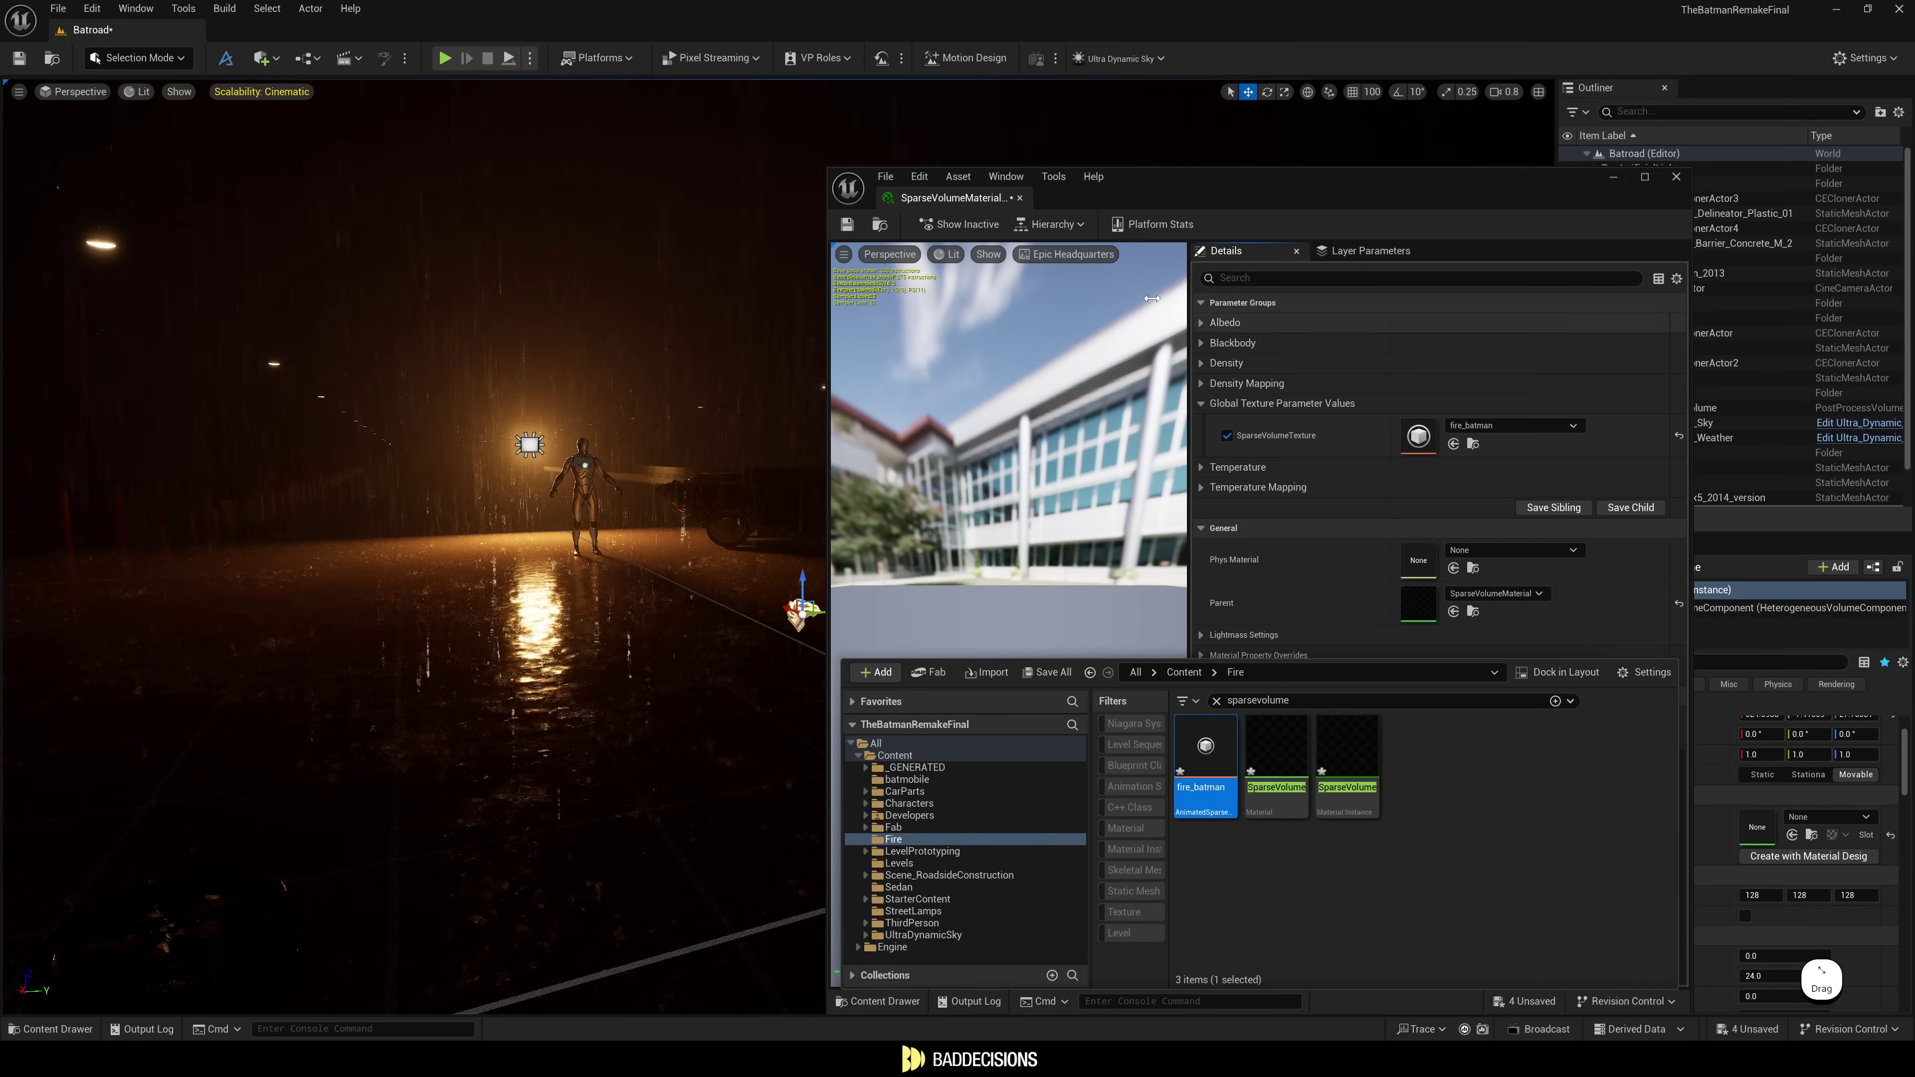
pyautogui.click(850, 225)
# Assign the new sparse volume material instance to Element 0 of the HeterogeneousVolume.
pyautogui.hotkey('ctrl', 'space')
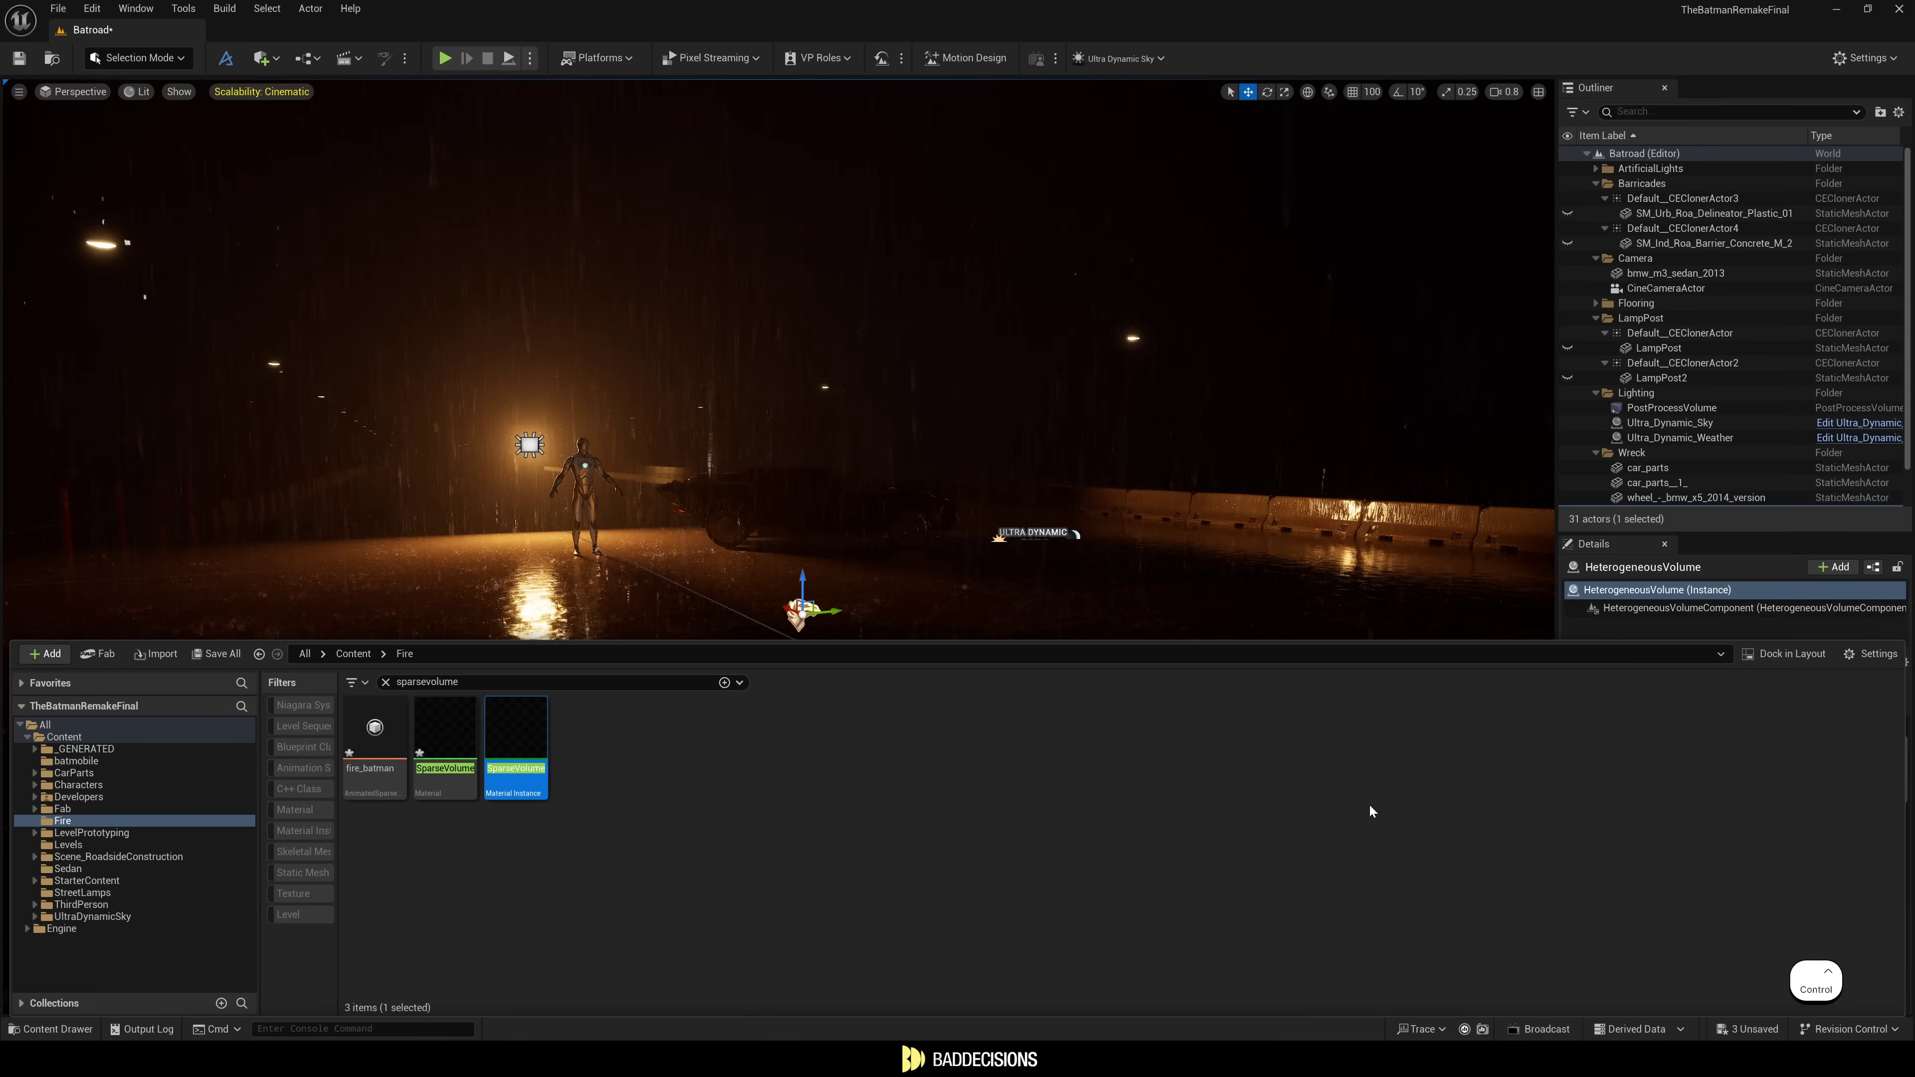
pyautogui.hotkey('ctrl', 'space')
pyautogui.click(1793, 788)
# Enable Playing and Looping in the HeterogeneousVolume's animation settings.
pyautogui.press('w')
pyautogui.moveTo(889, 586); pyautogui.dragTo(897, 641, button='right')
pyautogui.press('a')
pyautogui.moveTo(775, 610)
pyautogui.mouseDown(button='right')
pyautogui.moveTo(889, 603)
pyautogui.moveTo(739, 604)
pyautogui.moveTo(775, 609)
pyautogui.mouseUp(button='right')
pyautogui.press('d')
pyautogui.press('s')
pyautogui.press('a')
pyautogui.press('e')
pyautogui.scroll(-1, 775, 609)
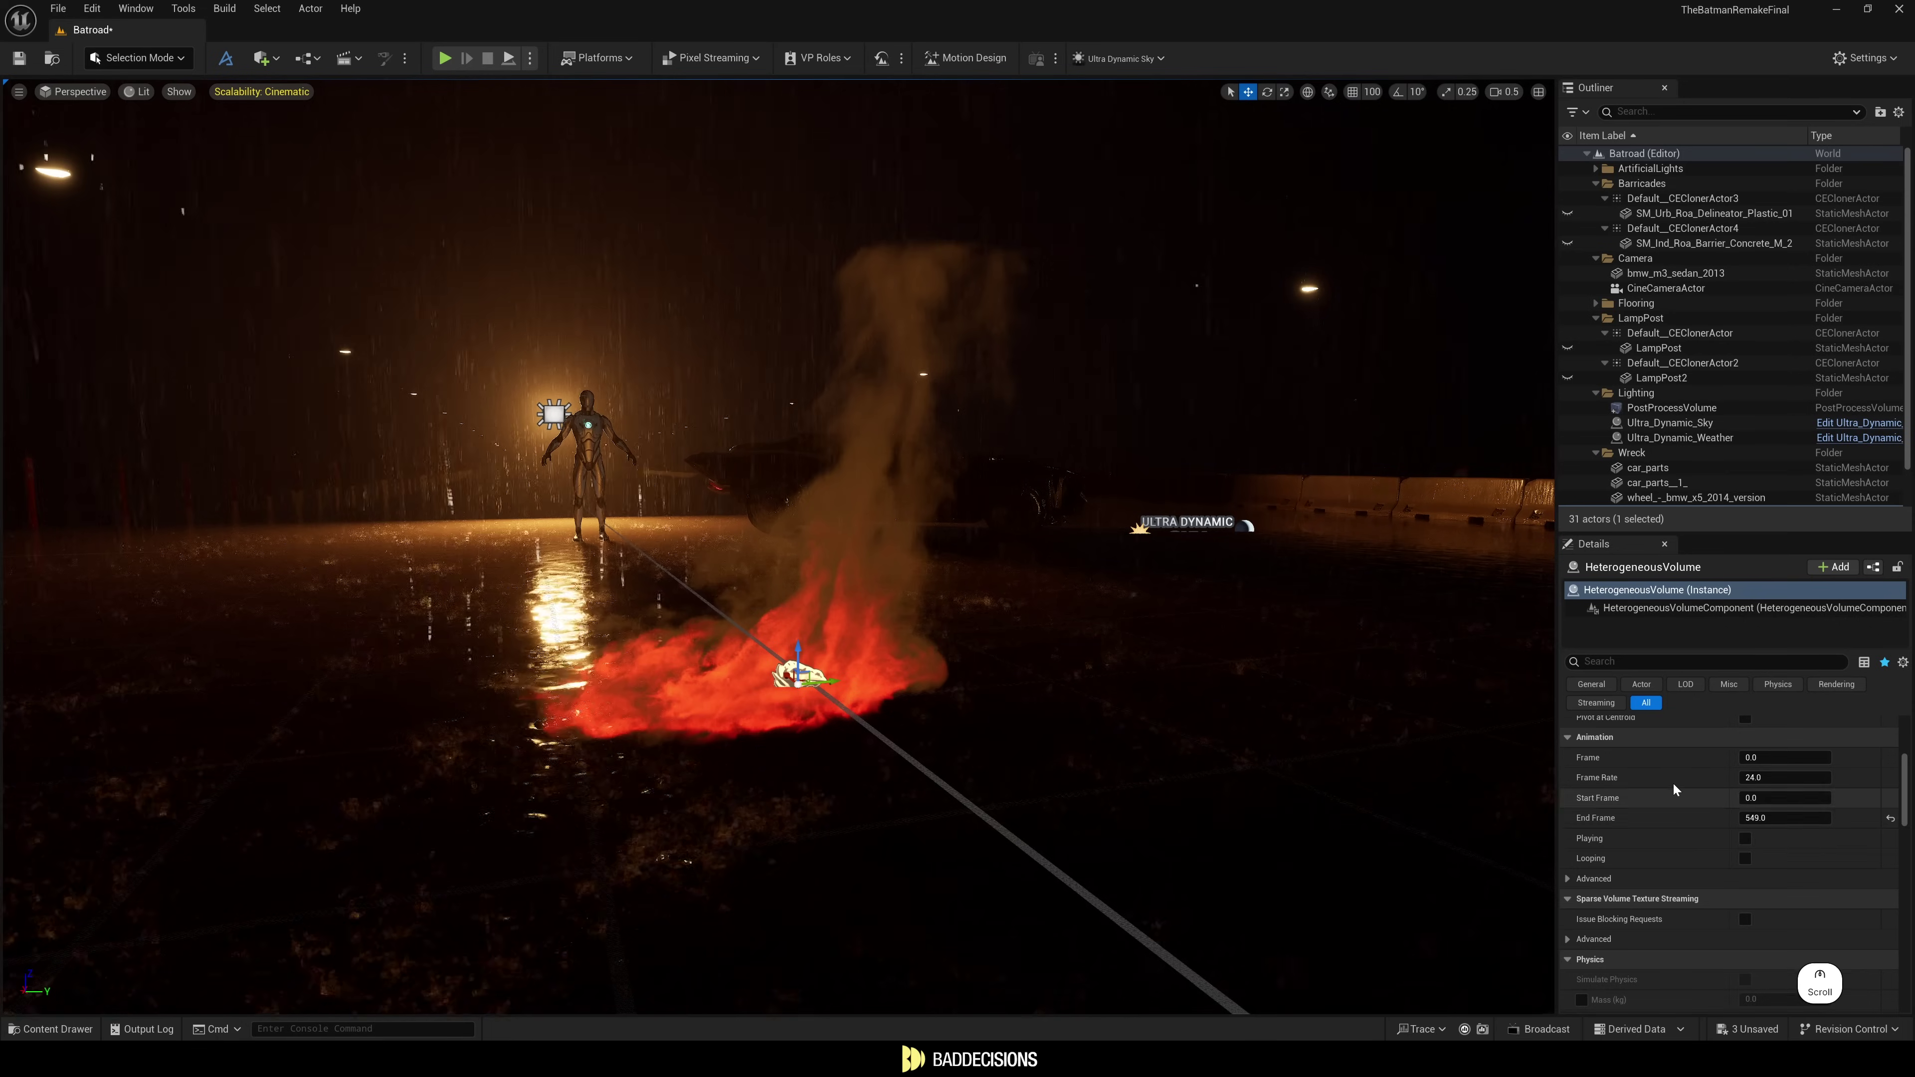
pyautogui.click(1746, 840)
pyautogui.click(1745, 859)
# Enable Cast Volumetric Shadow on the RectLight behind the fire.
pyautogui.press('a')
pyautogui.moveTo(777, 528); pyautogui.dragTo(716, 520, button='right')
pyautogui.press('w')
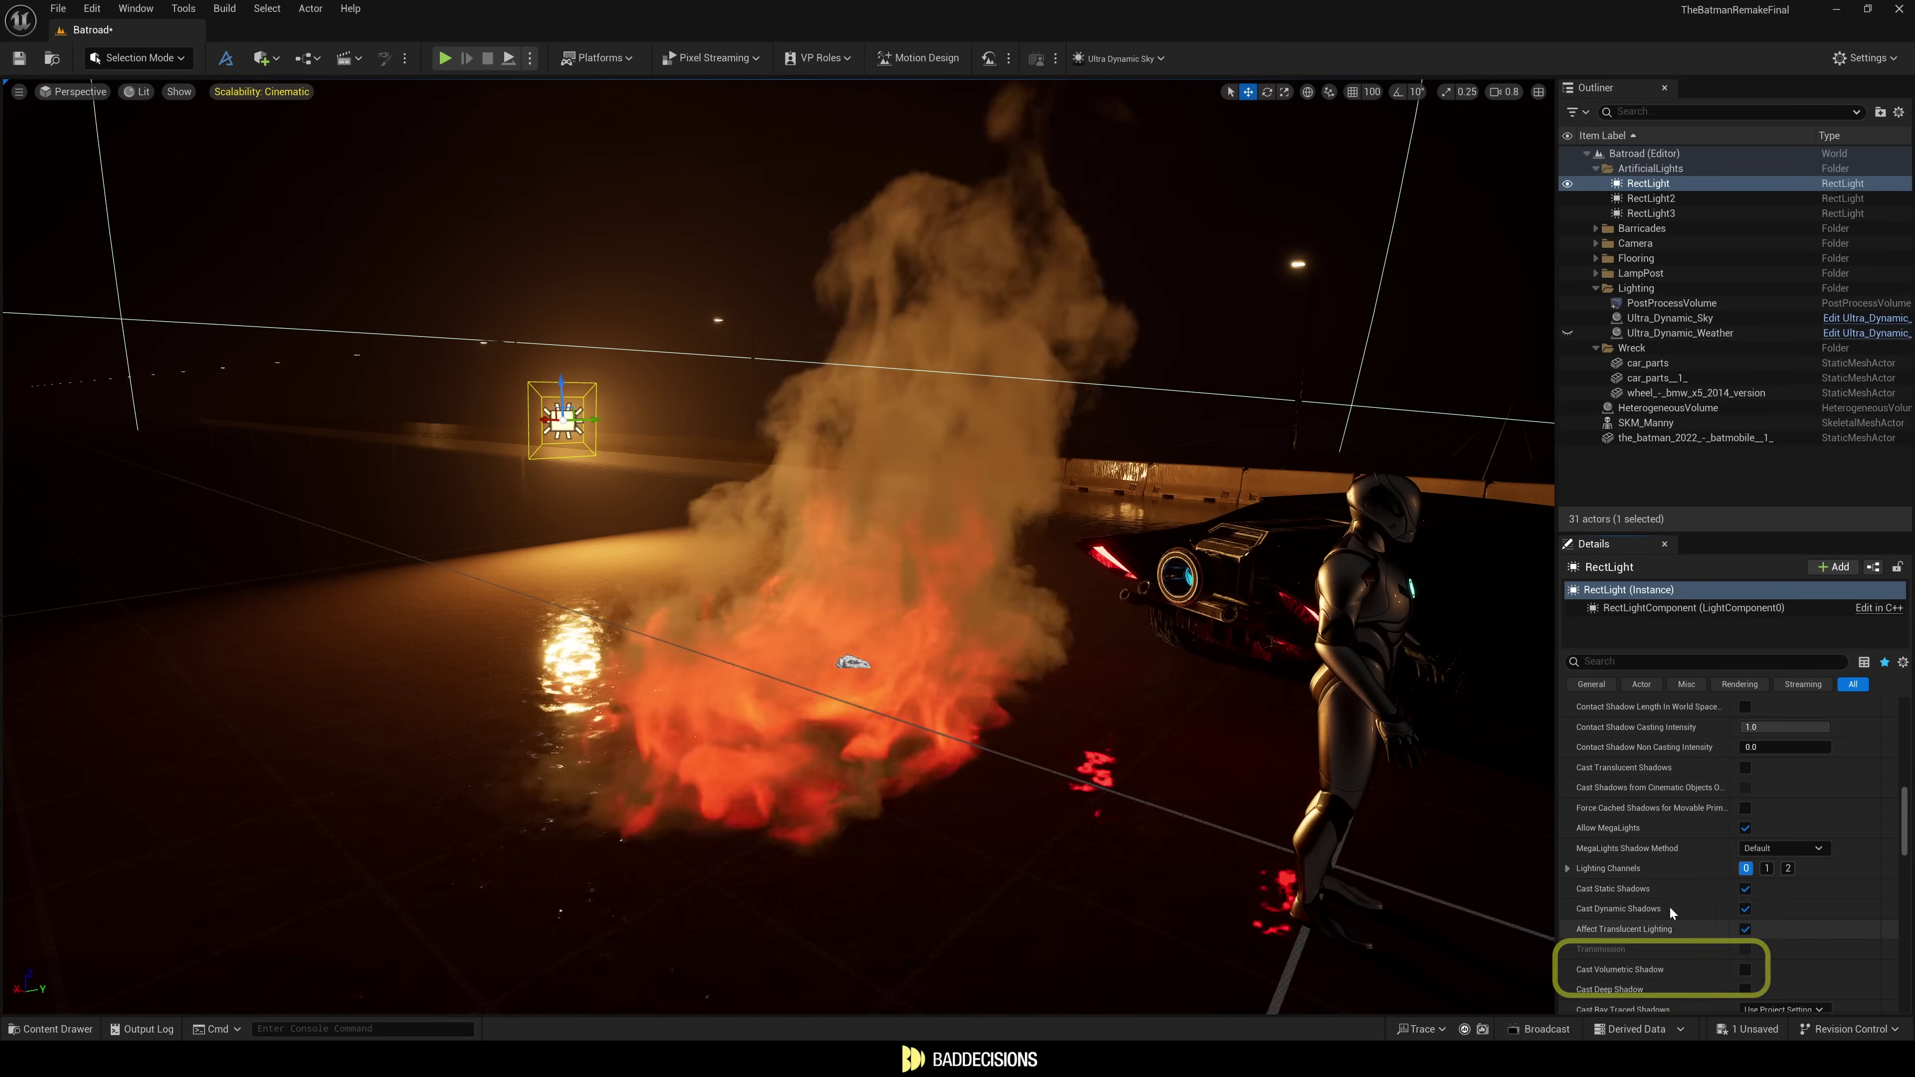
pyautogui.click(1745, 970)
# Examine the fire and smoke volume from several angles to judge its lighting and shadowing.
pyautogui.moveTo(905, 574); pyautogui.dragTo(742, 539, button='right')
pyautogui.press('w')
pyautogui.press('e')
pyautogui.press('d')
pyautogui.scroll(-2, 754, 554)
pyautogui.press('a')
pyautogui.moveTo(867, 506); pyautogui.dragTo(782, 516, button='right')
pyautogui.press('s')
pyautogui.press('s')
pyautogui.press('d')
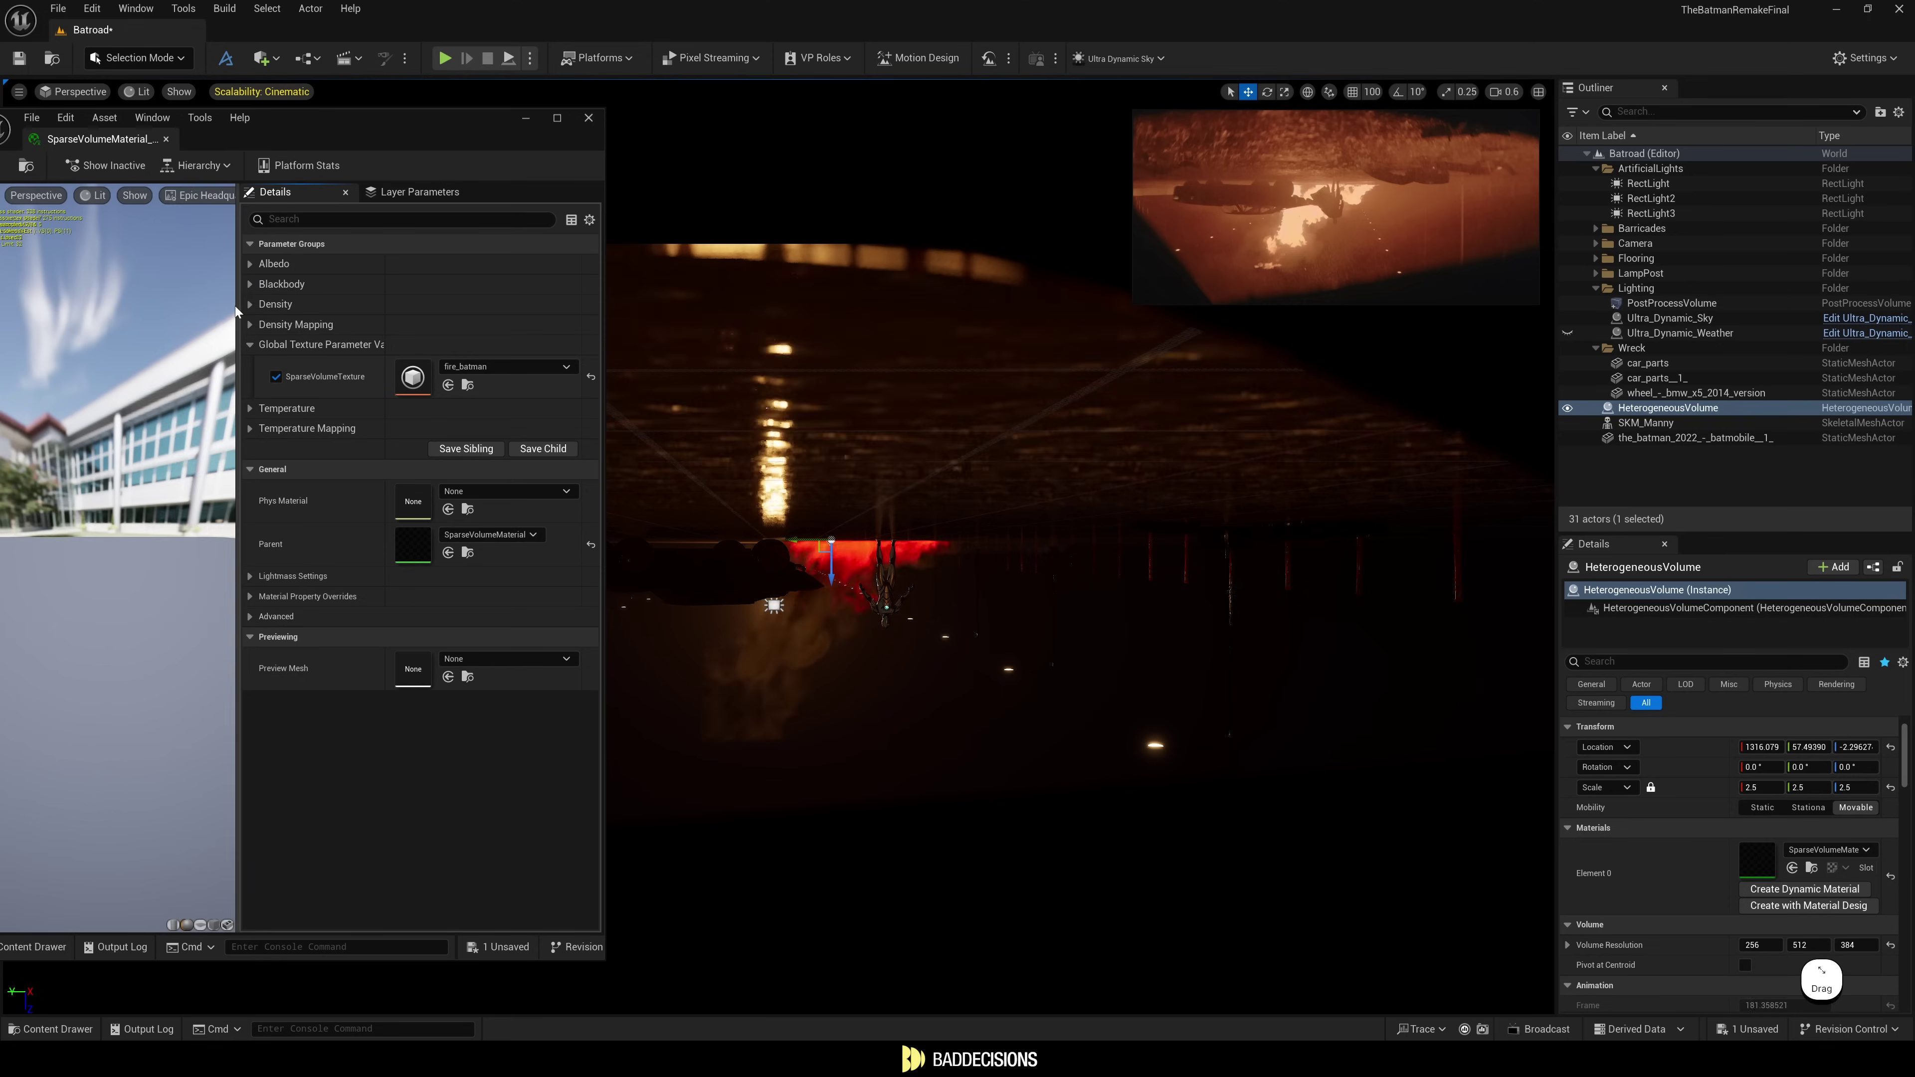
# Enable the Blackbody overrides in the fire's sparse volume material instance and raise Blackbody Scale to about 9.74.
pyautogui.moveTo(235, 306); pyautogui.dragTo(104, 282)
pyautogui.click(107, 283)
pyautogui.click(106, 385)
pyautogui.click(106, 446)
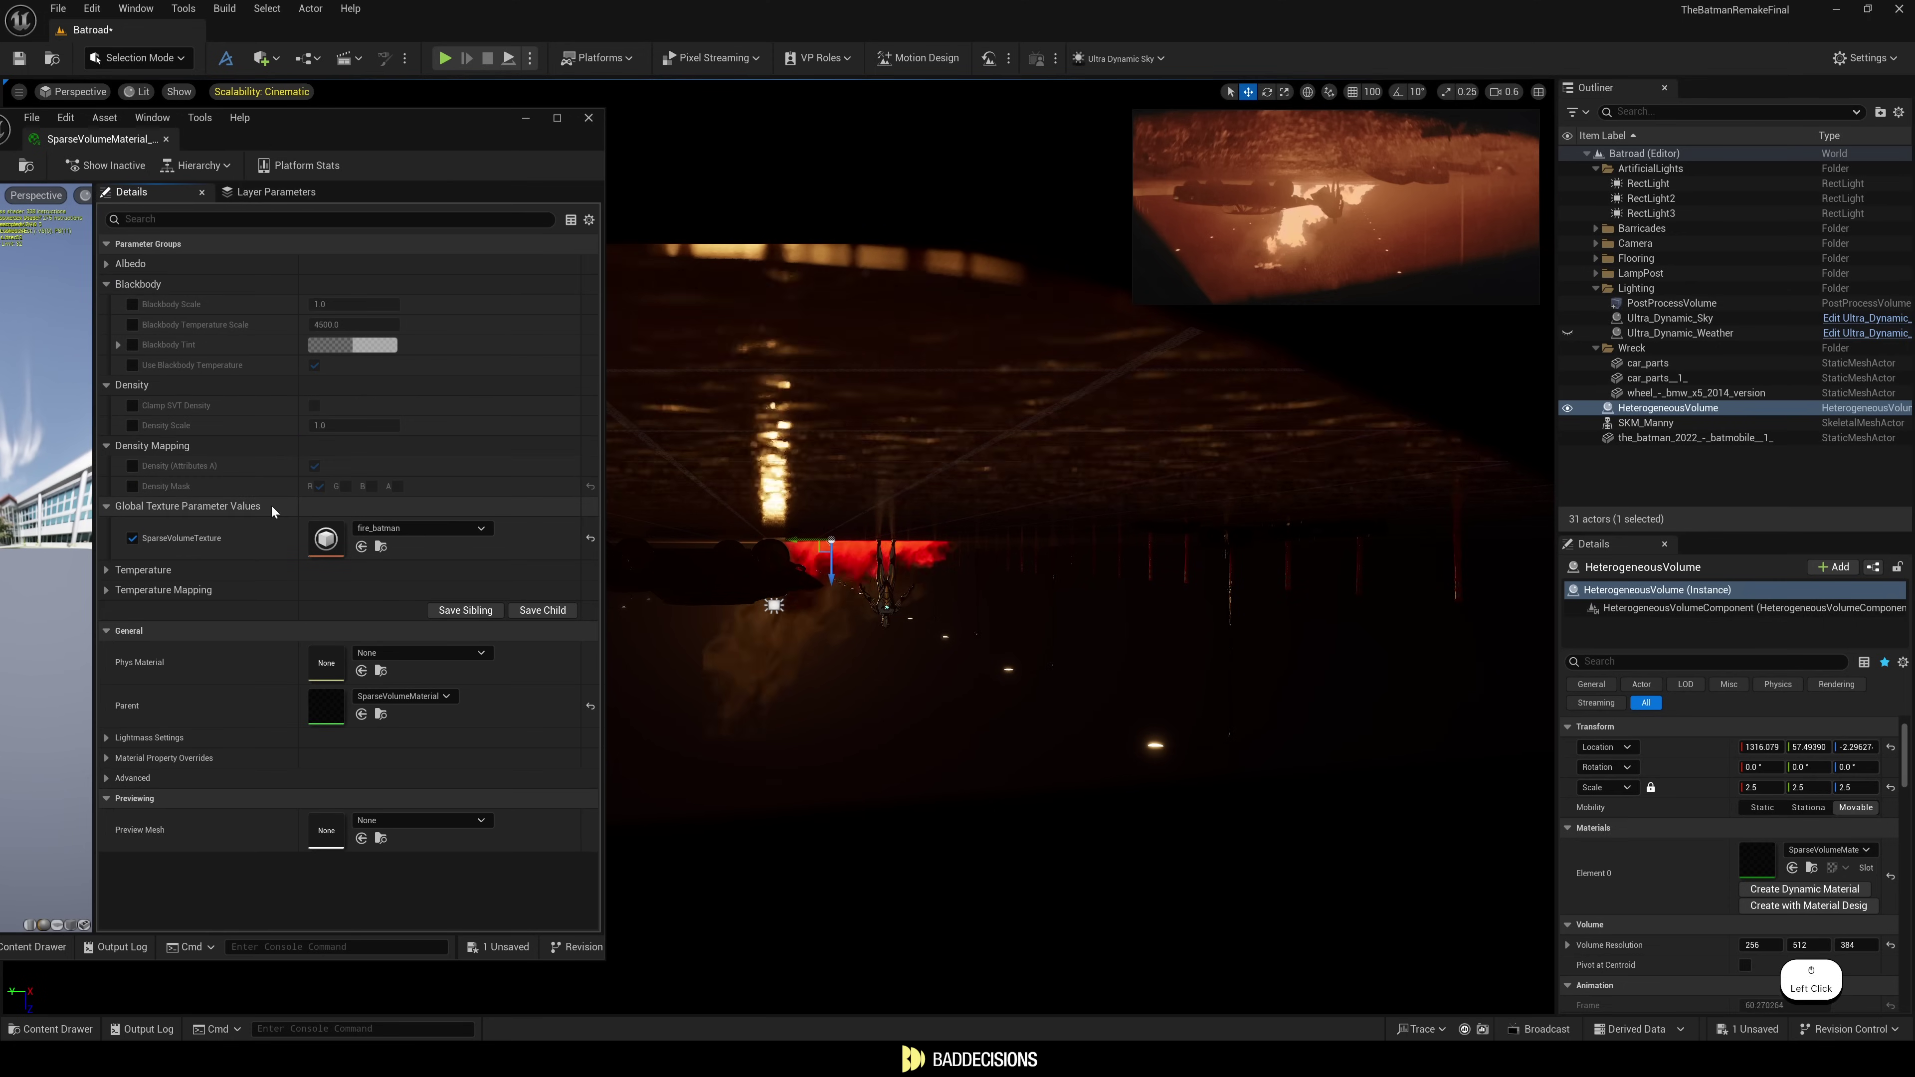
pyautogui.click(107, 569)
pyautogui.click(106, 610)
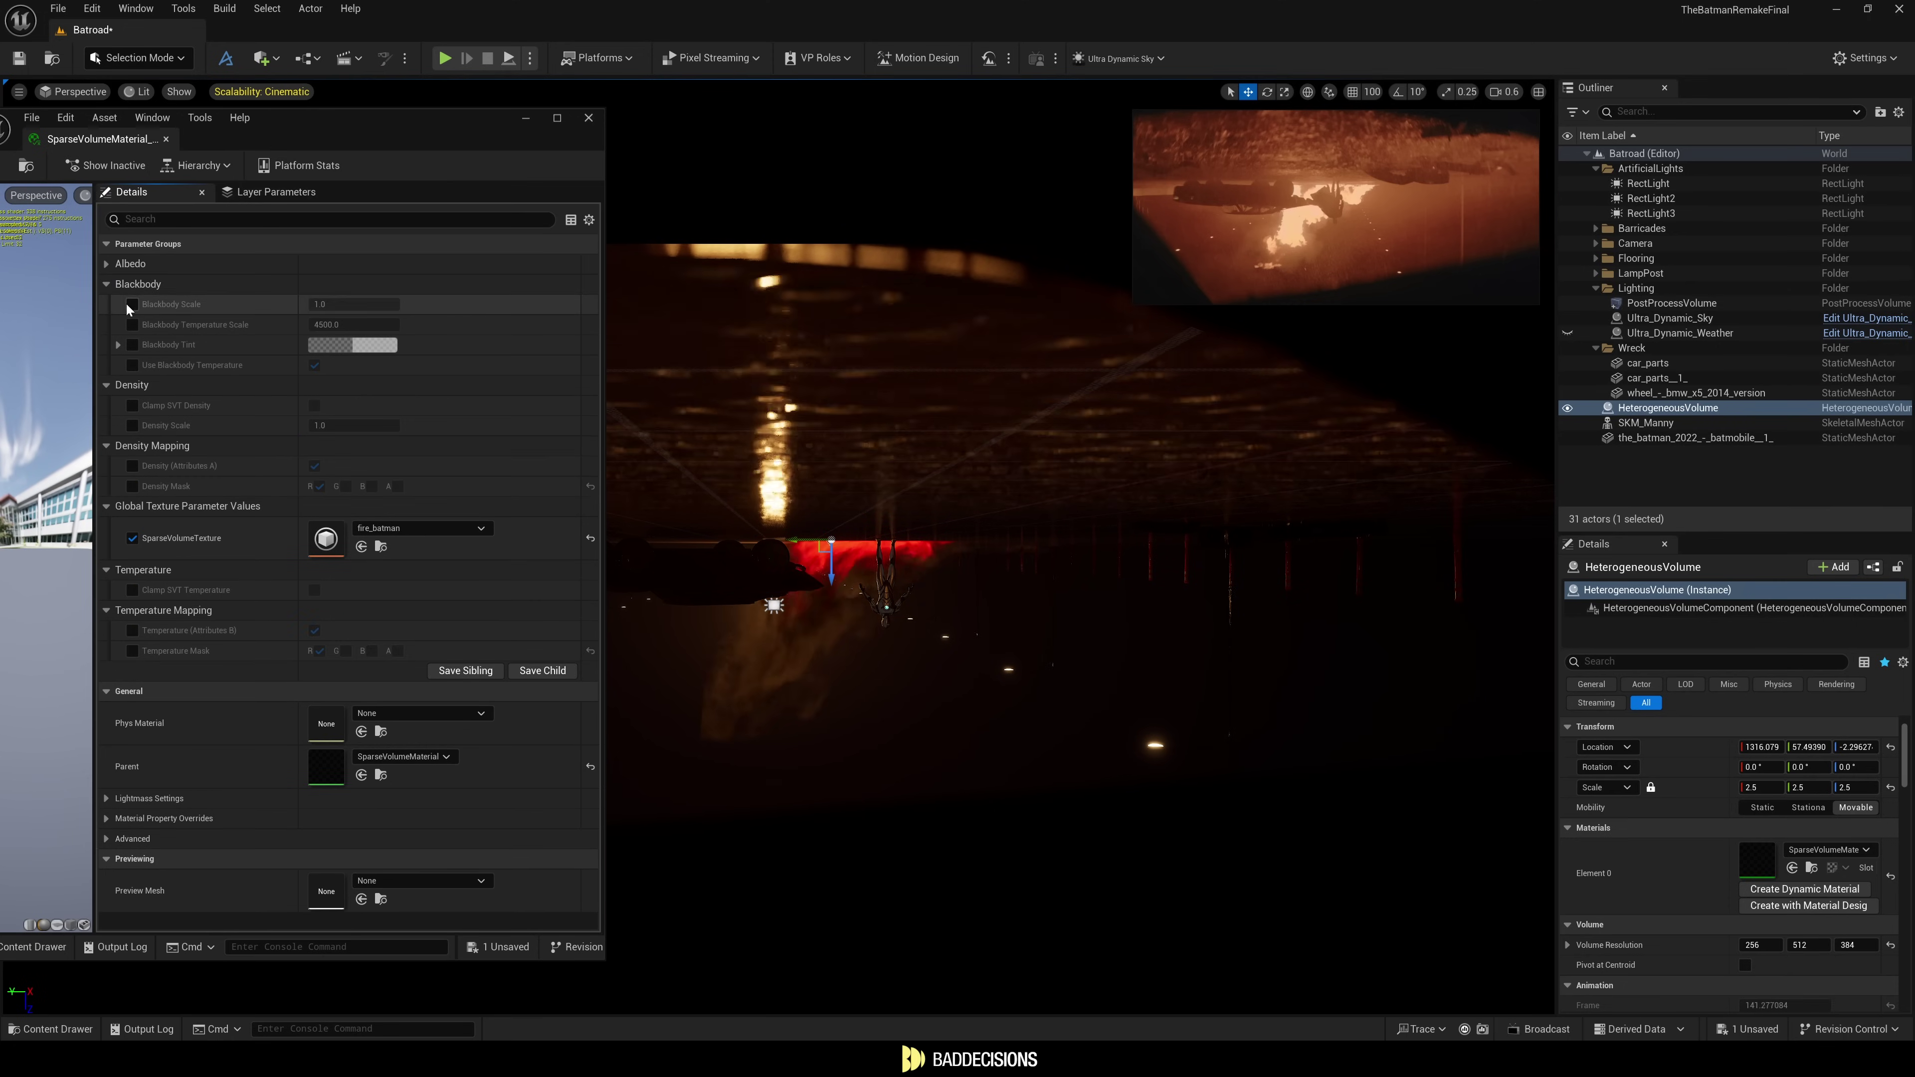
pyautogui.click(132, 324)
pyautogui.click(132, 344)
pyautogui.click(132, 365)
pyautogui.moveTo(347, 304); pyautogui.dragTo(392, 304)
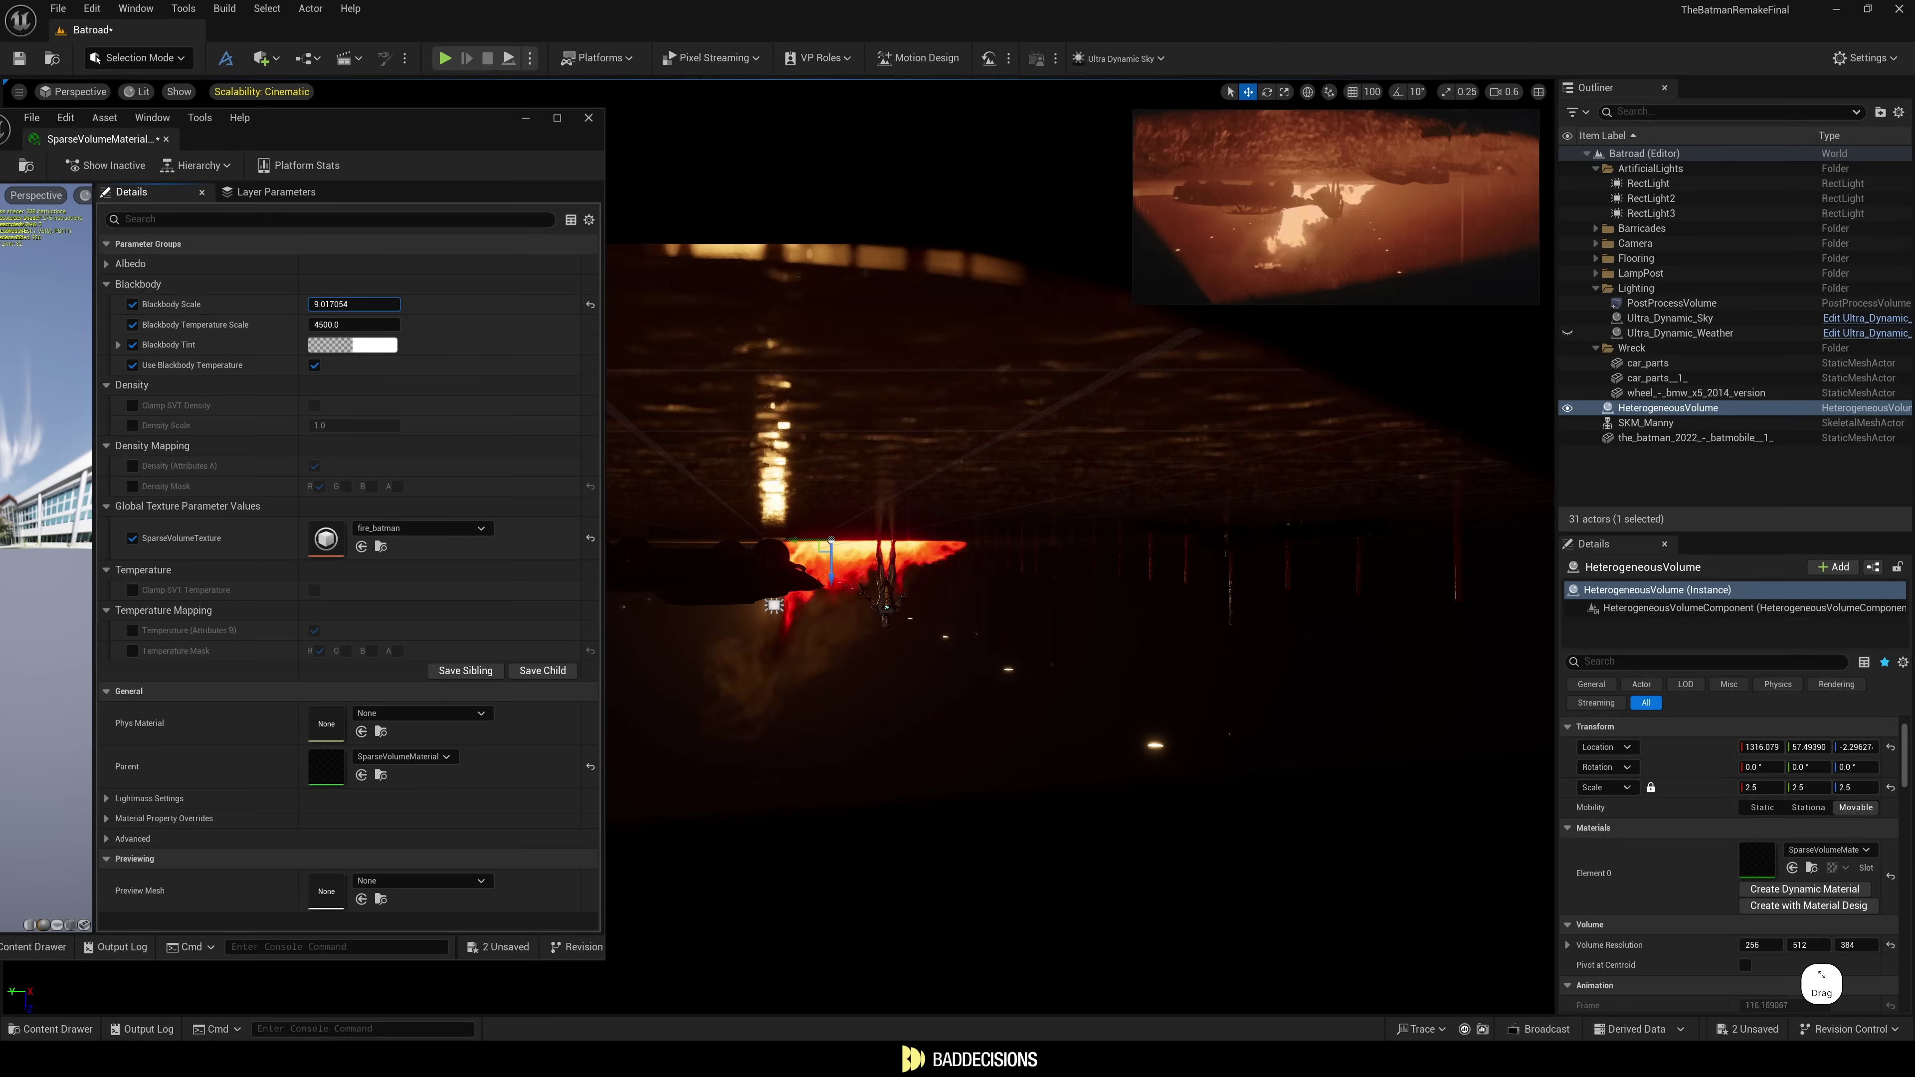
pyautogui.moveTo(392, 304); pyautogui.dragTo(452, 304)
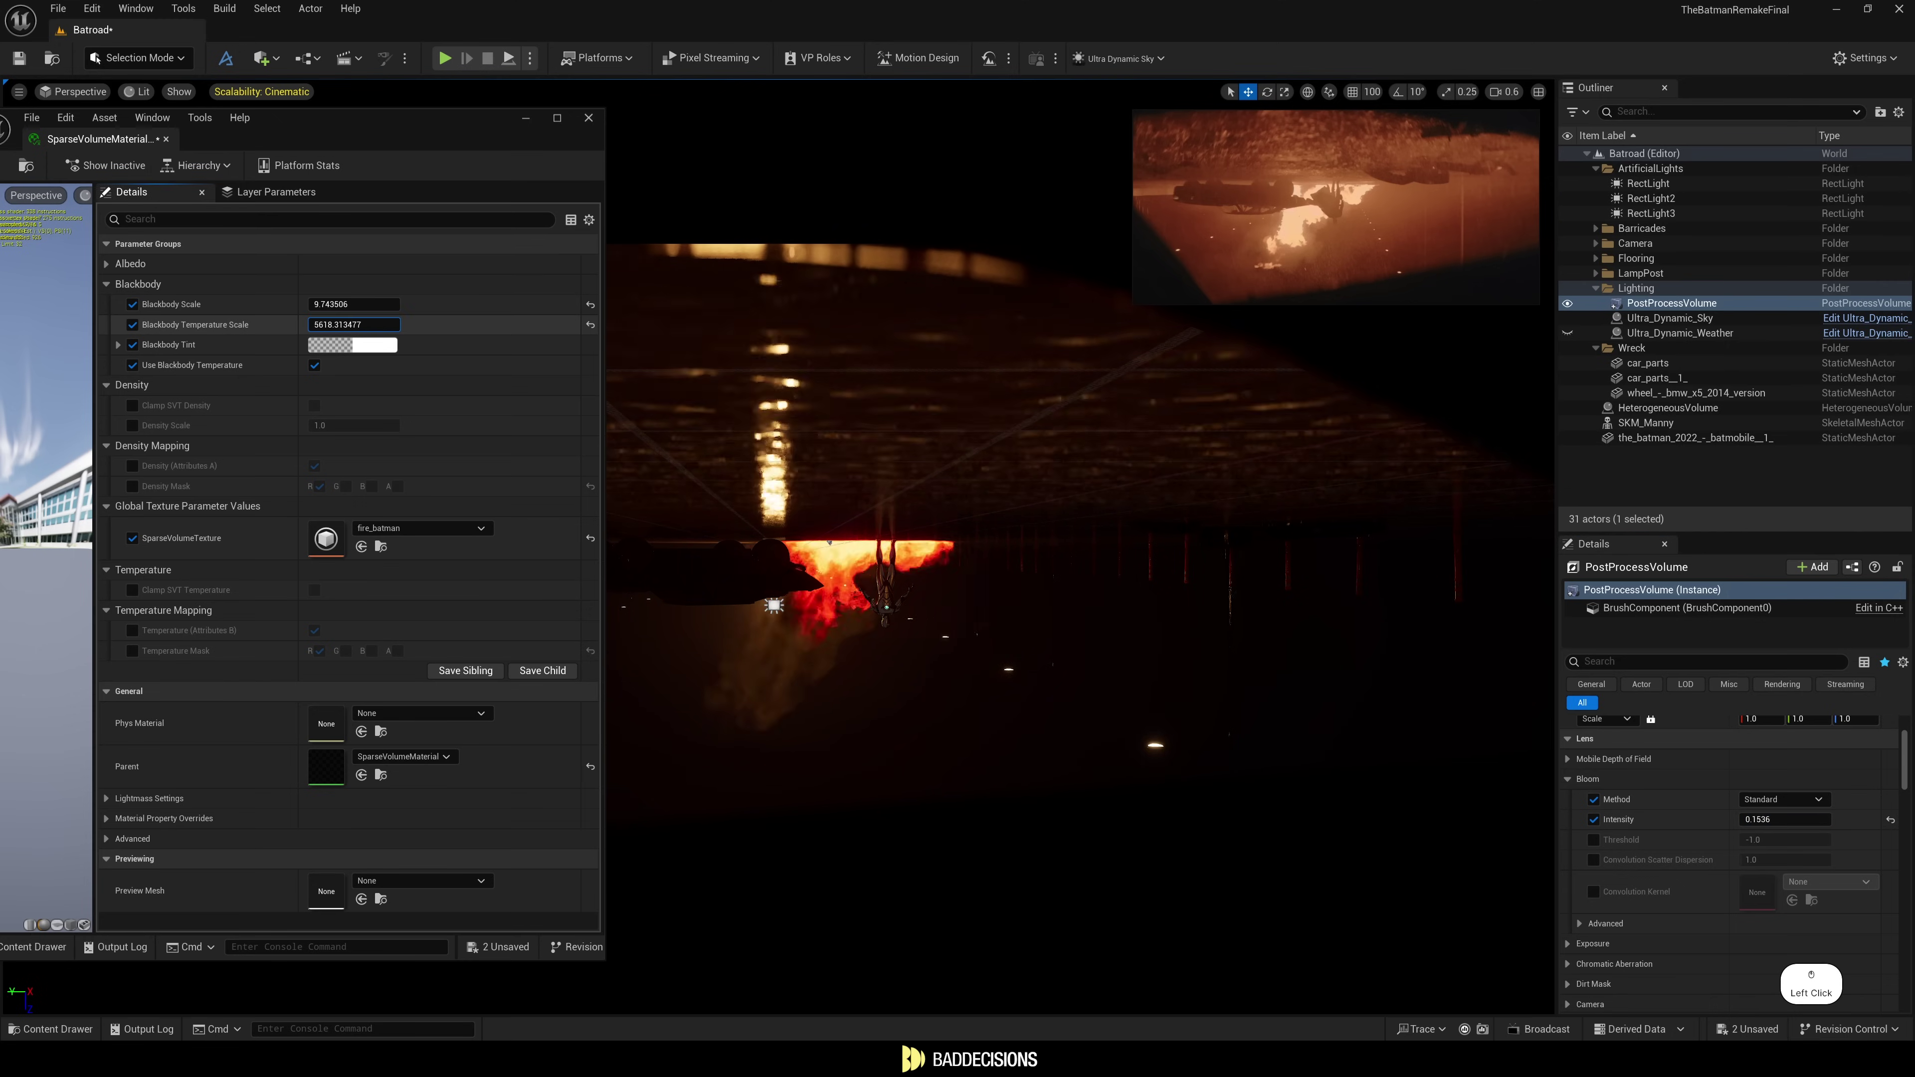
# Enable Clamp SVT Density and lower the Density Scale in the fire's material instance.
pyautogui.click(314, 405)
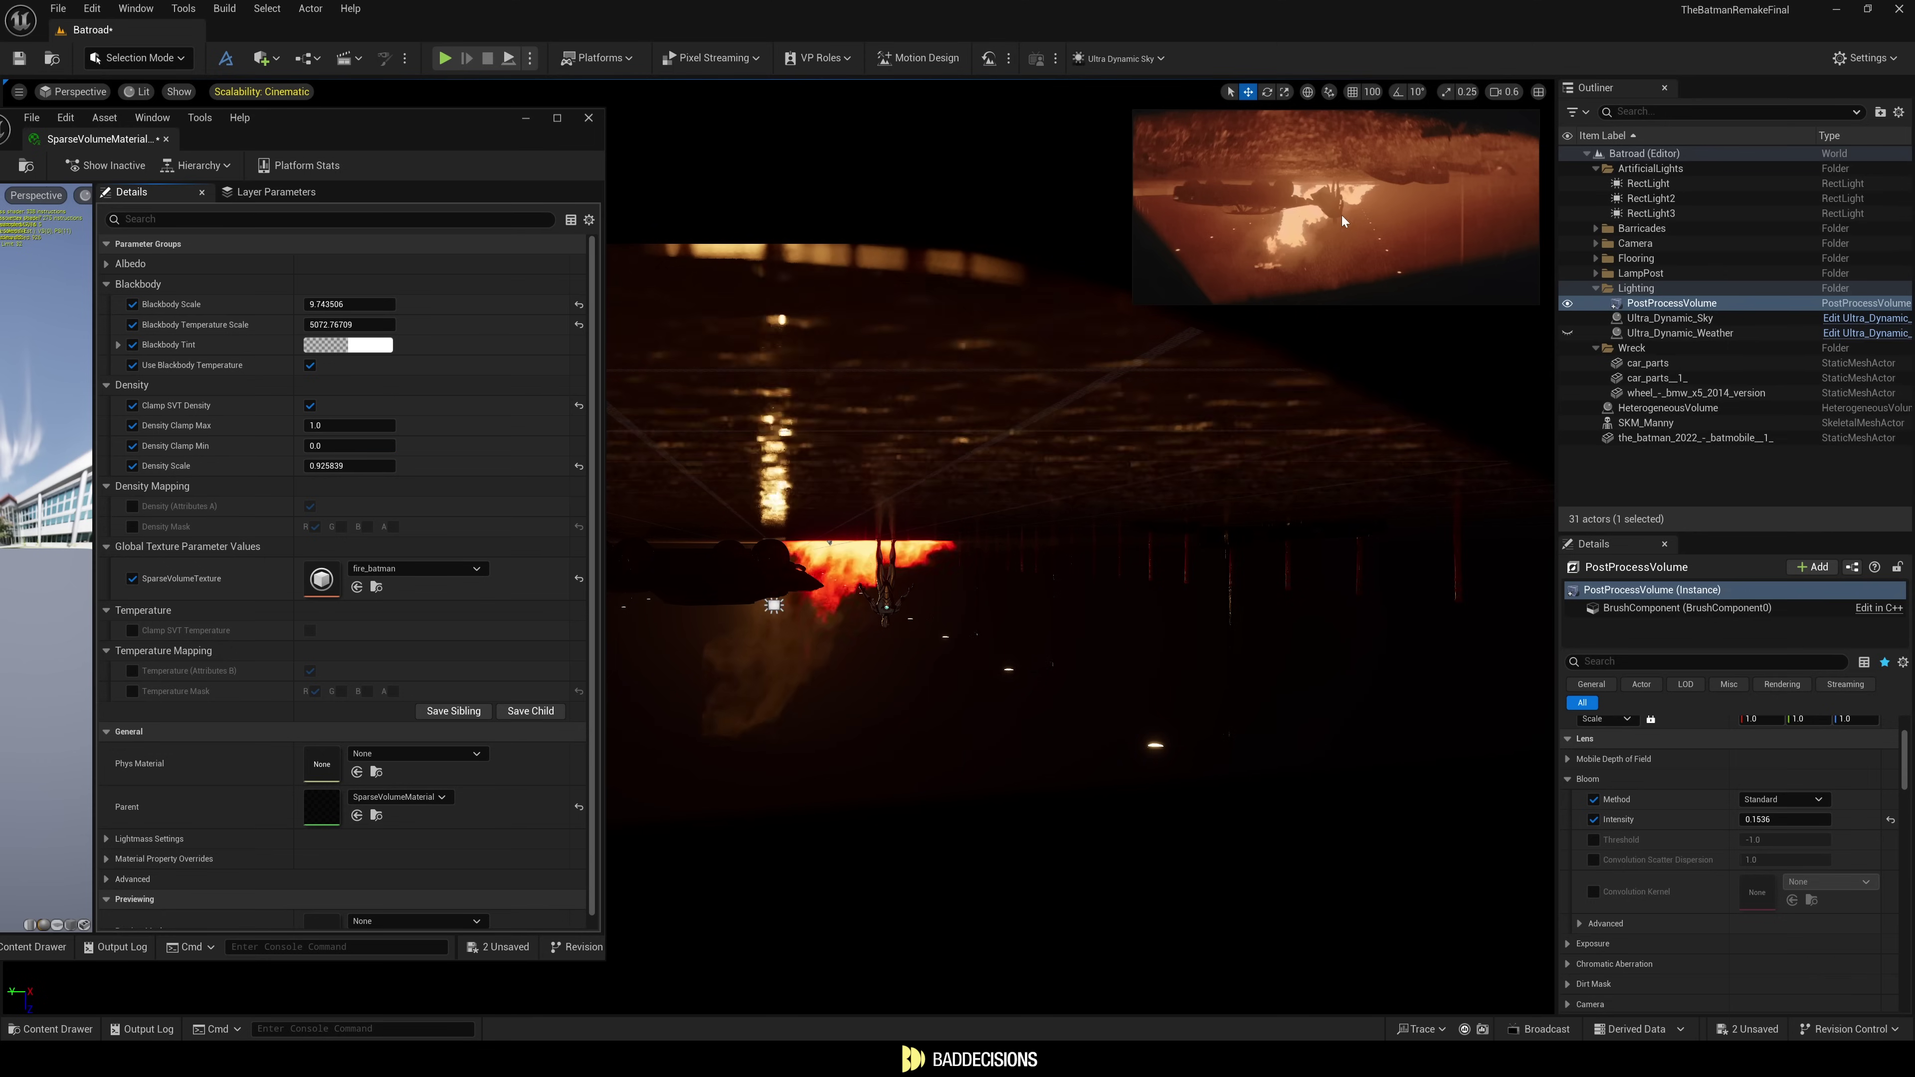
pyautogui.moveTo(356, 466); pyautogui.dragTo(332, 466)
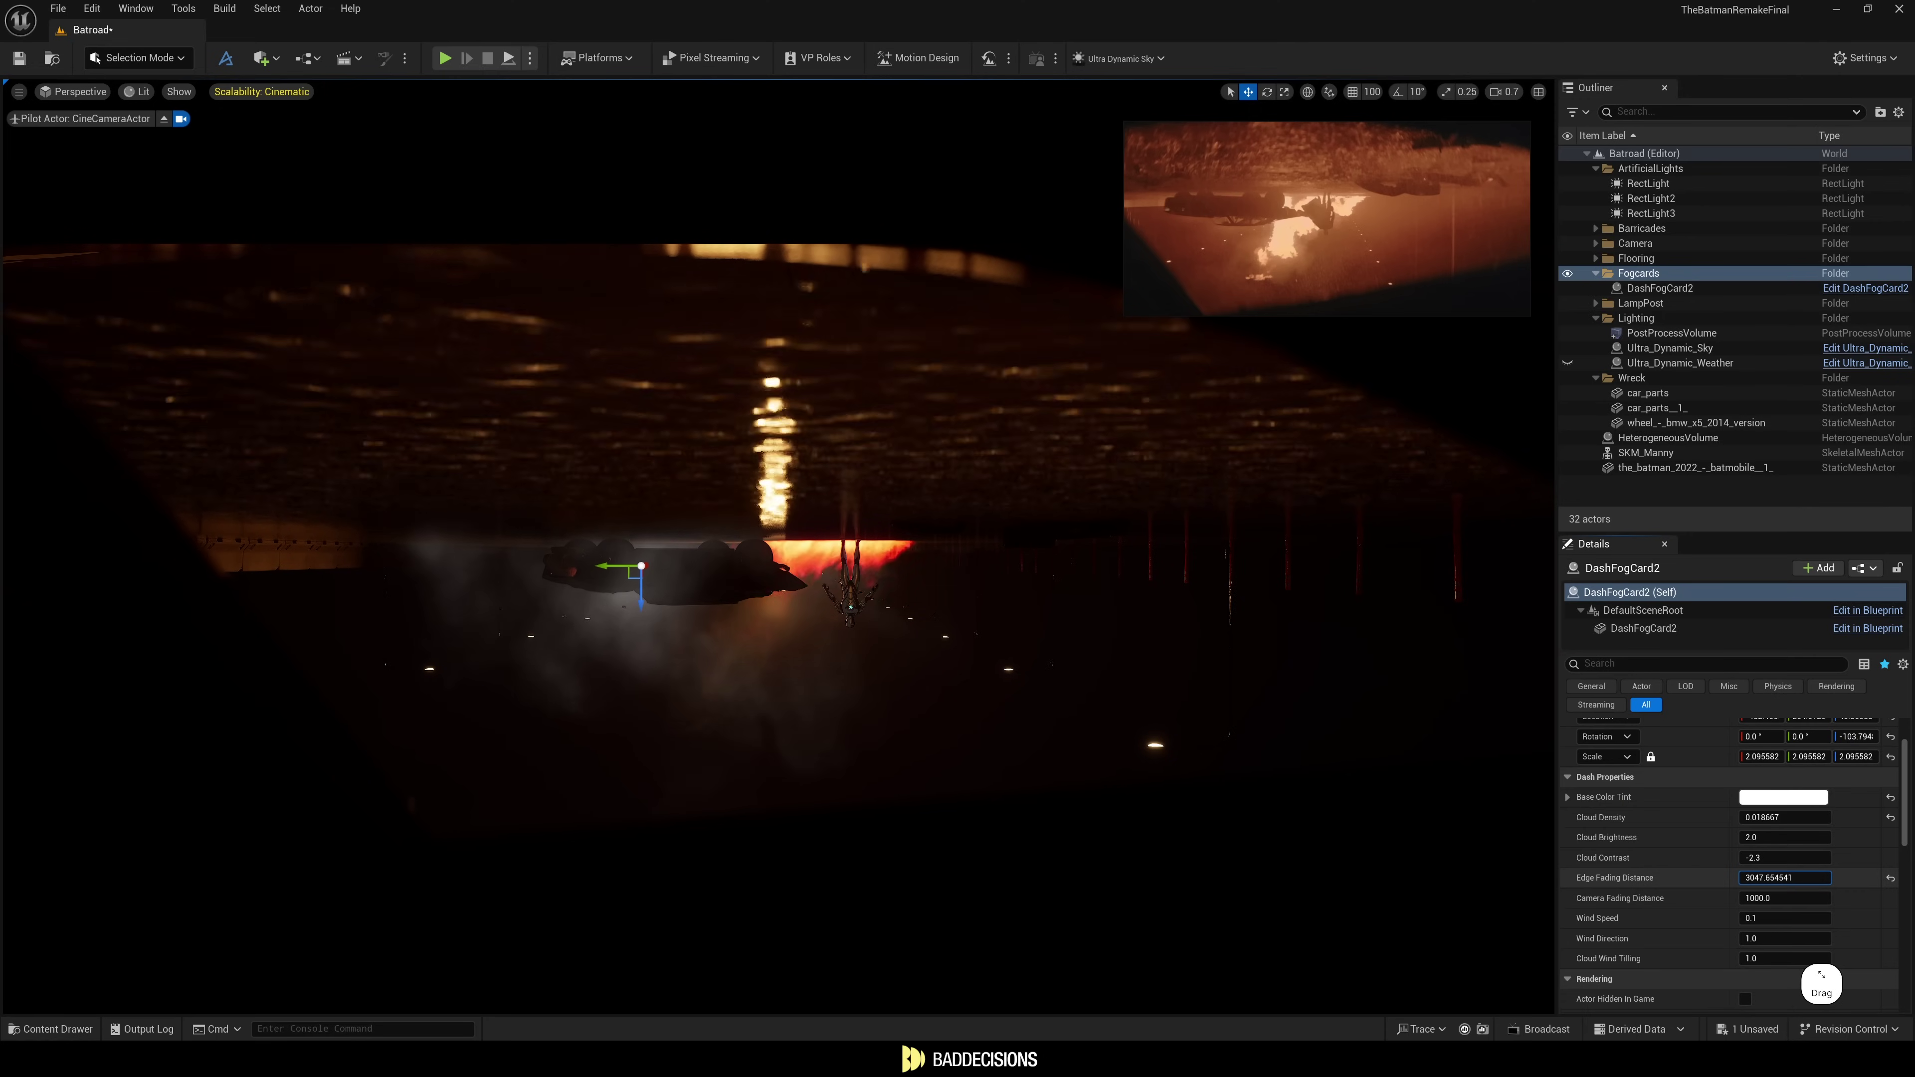
# Sample the bright warm reflection on the road as the fog card's Base Color Tint.
pyautogui.press('e')
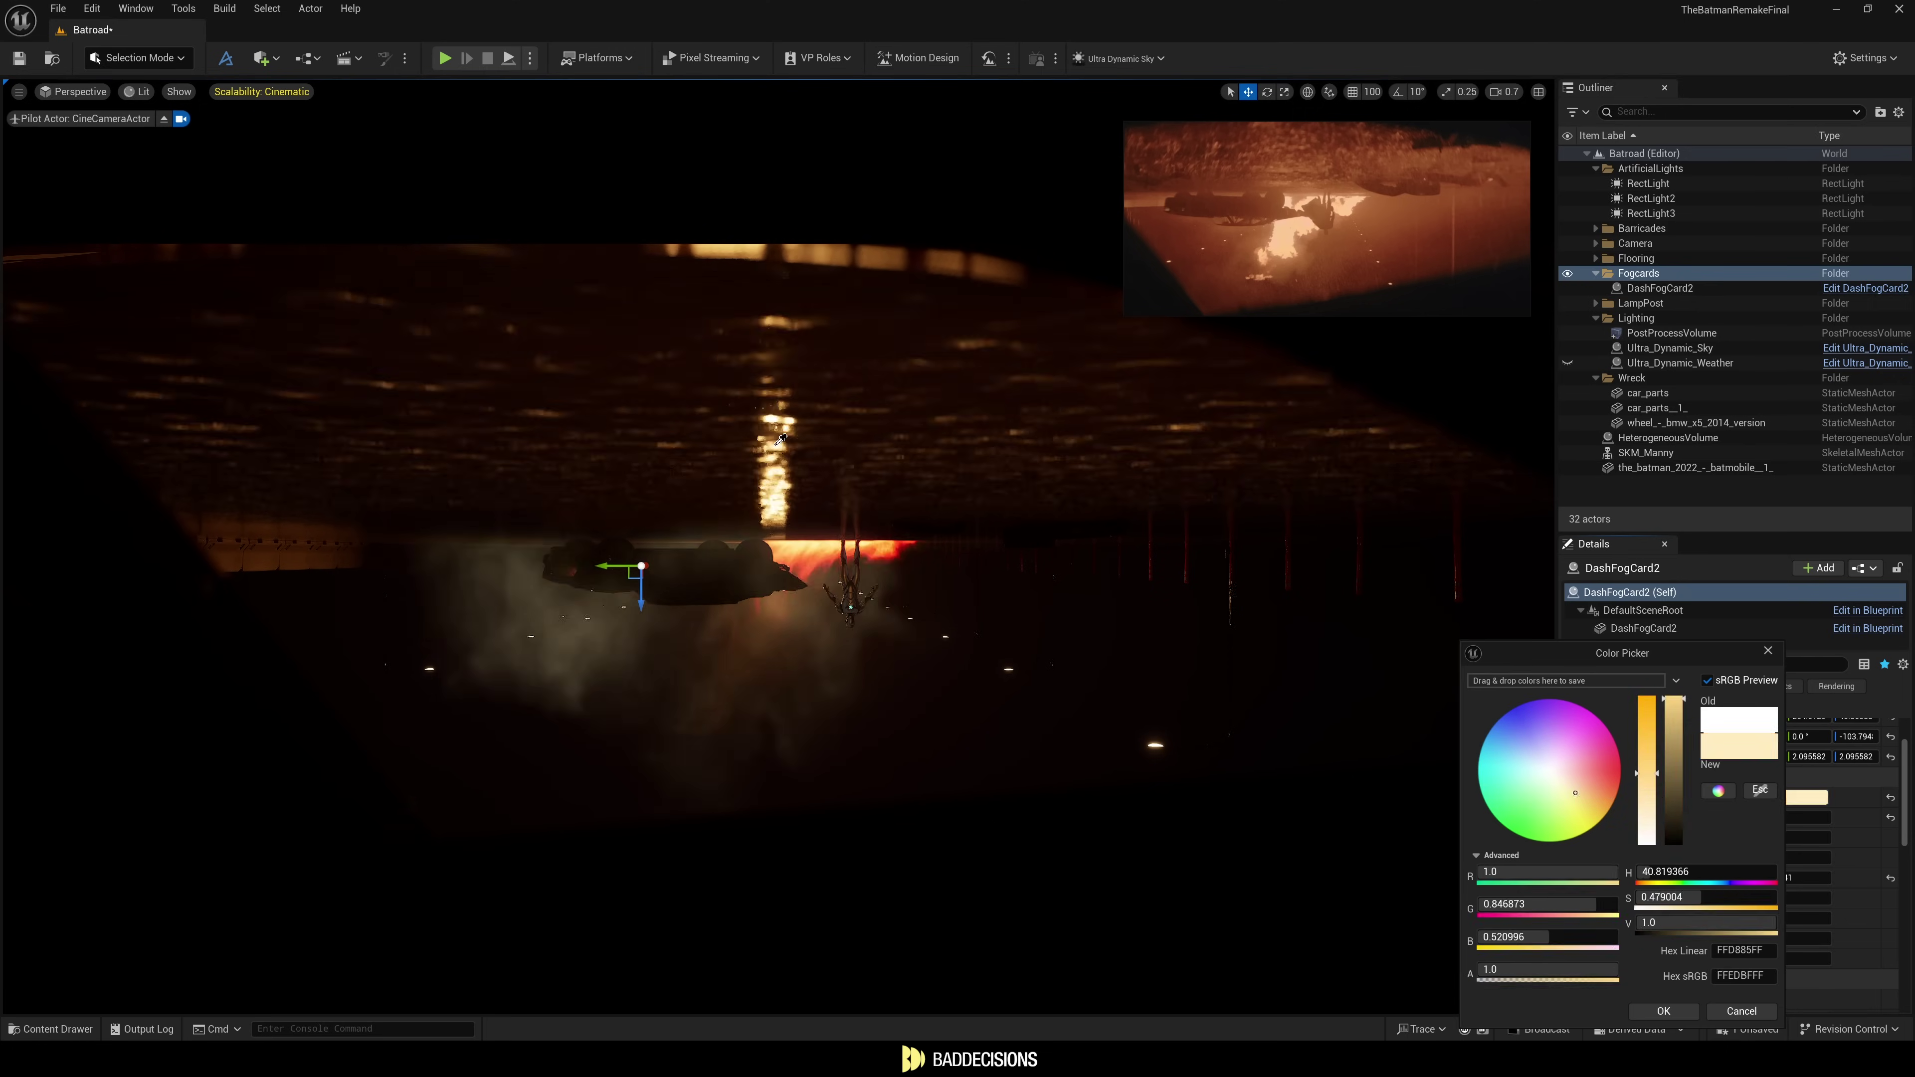
pyautogui.click(774, 512)
# Duplicate a fog card in the camera view and place the copy across on the far side of the shot.
pyautogui.scroll(-3, 1639, 328)
pyautogui.click(1651, 319)
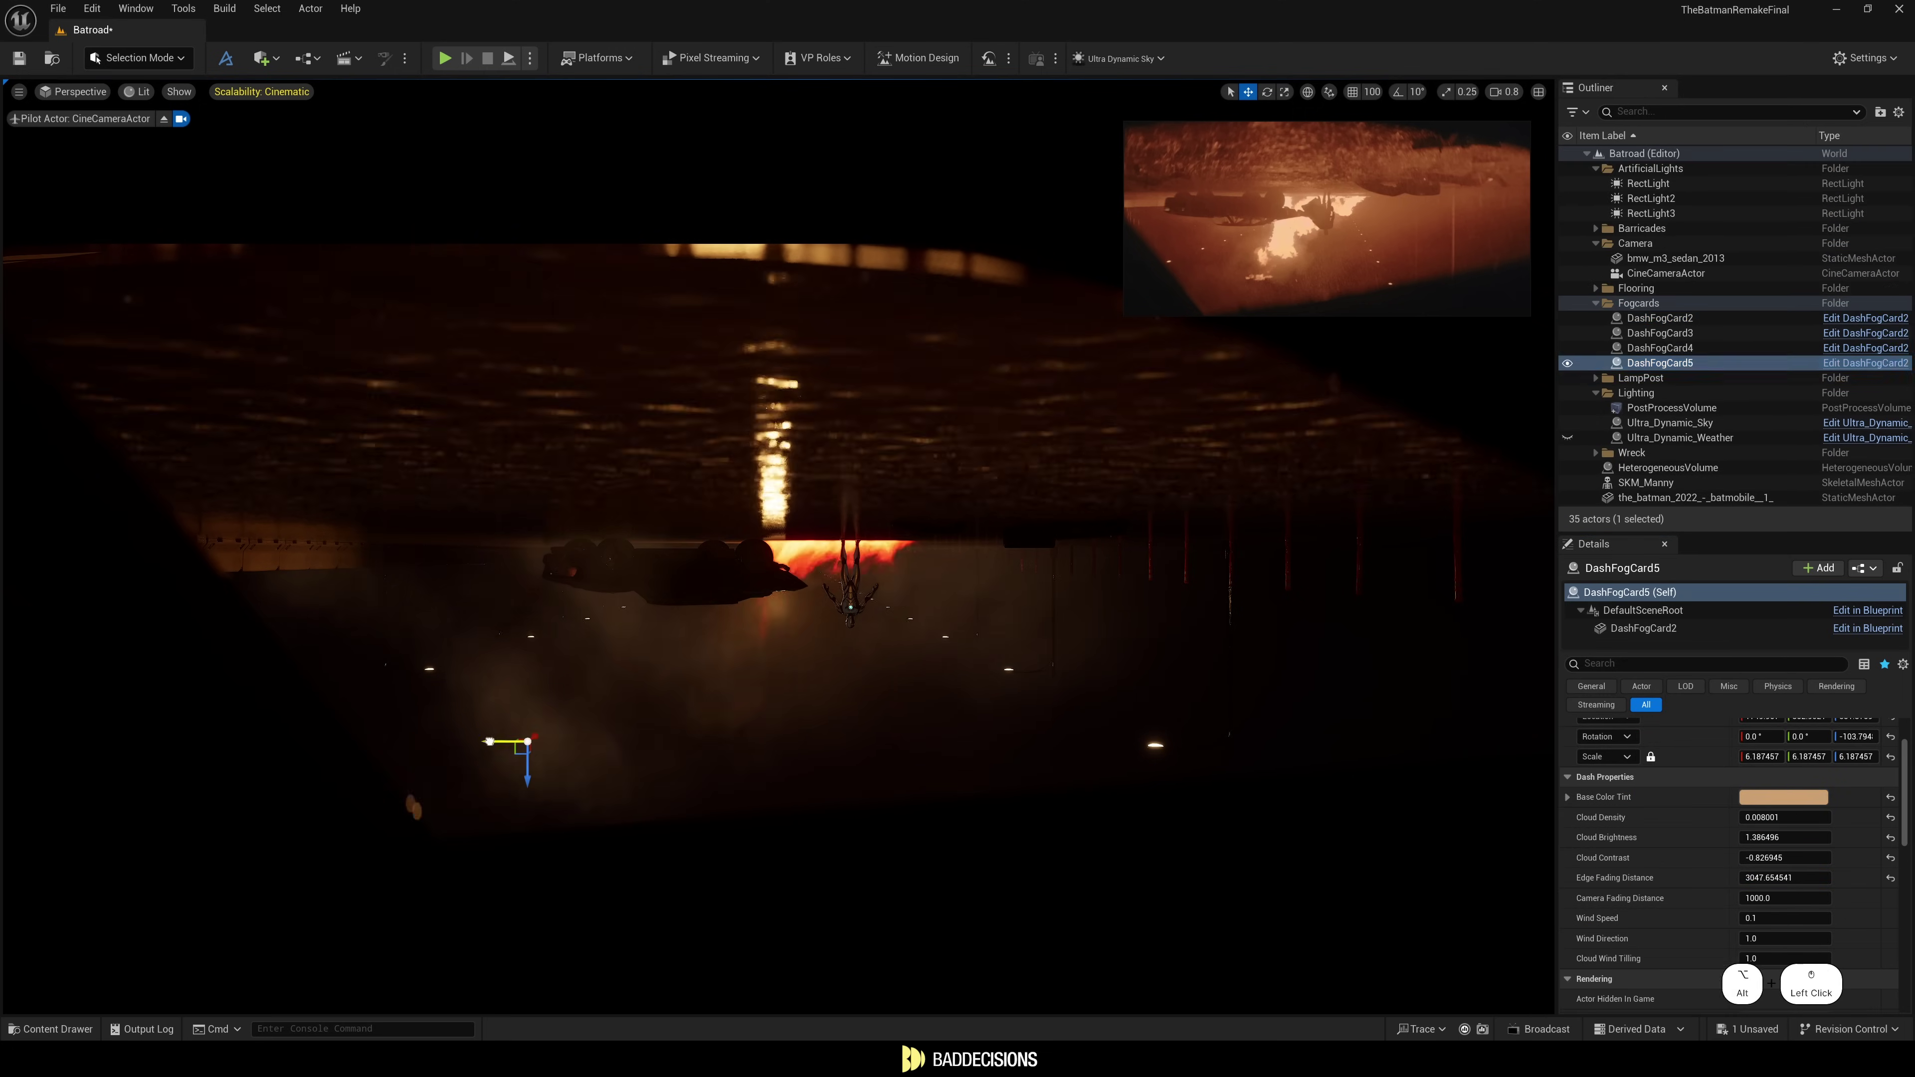
pyautogui.moveTo(498, 762); pyautogui.dragTo(1321, 638)
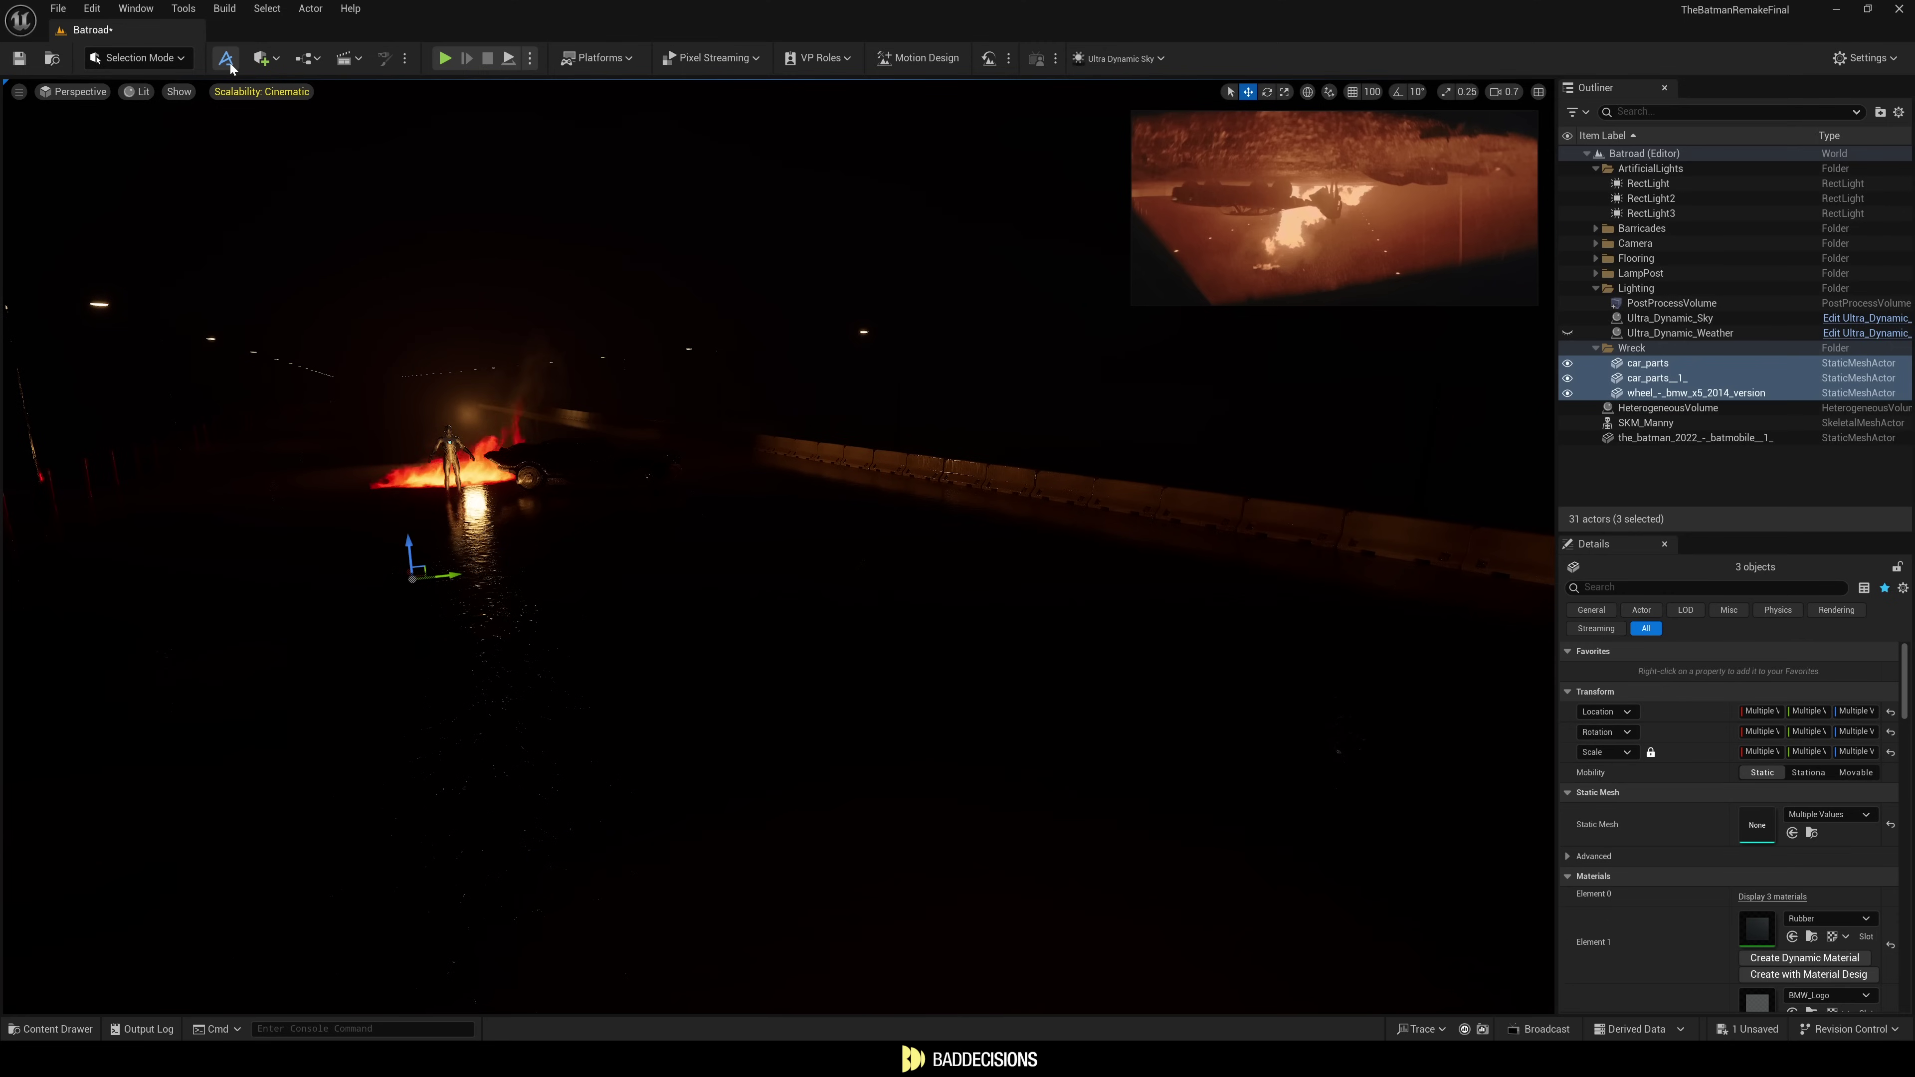
# Create a Dash fog card by the Batmobile, scaled to about 2.1 with Edge Fading Distance at about 3048.
pyautogui.click(227, 60)
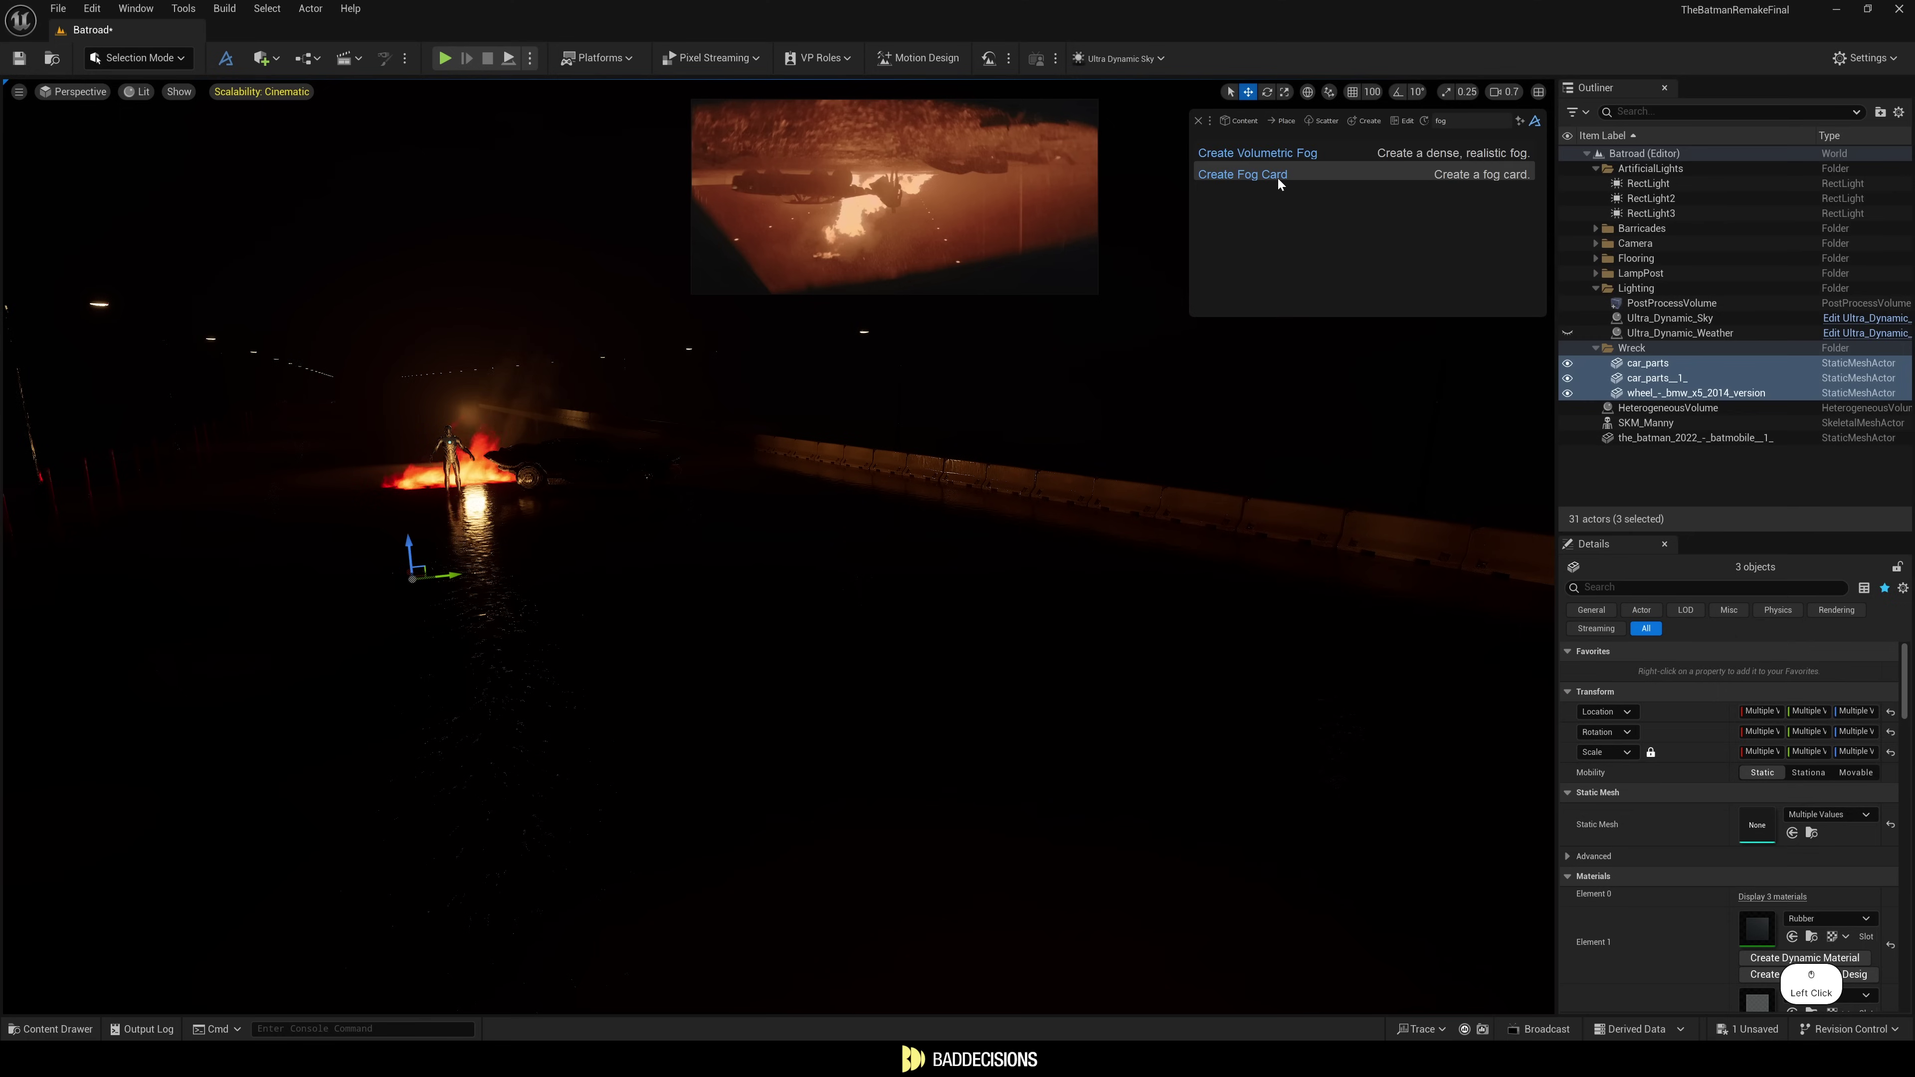
pyautogui.click(1278, 176)
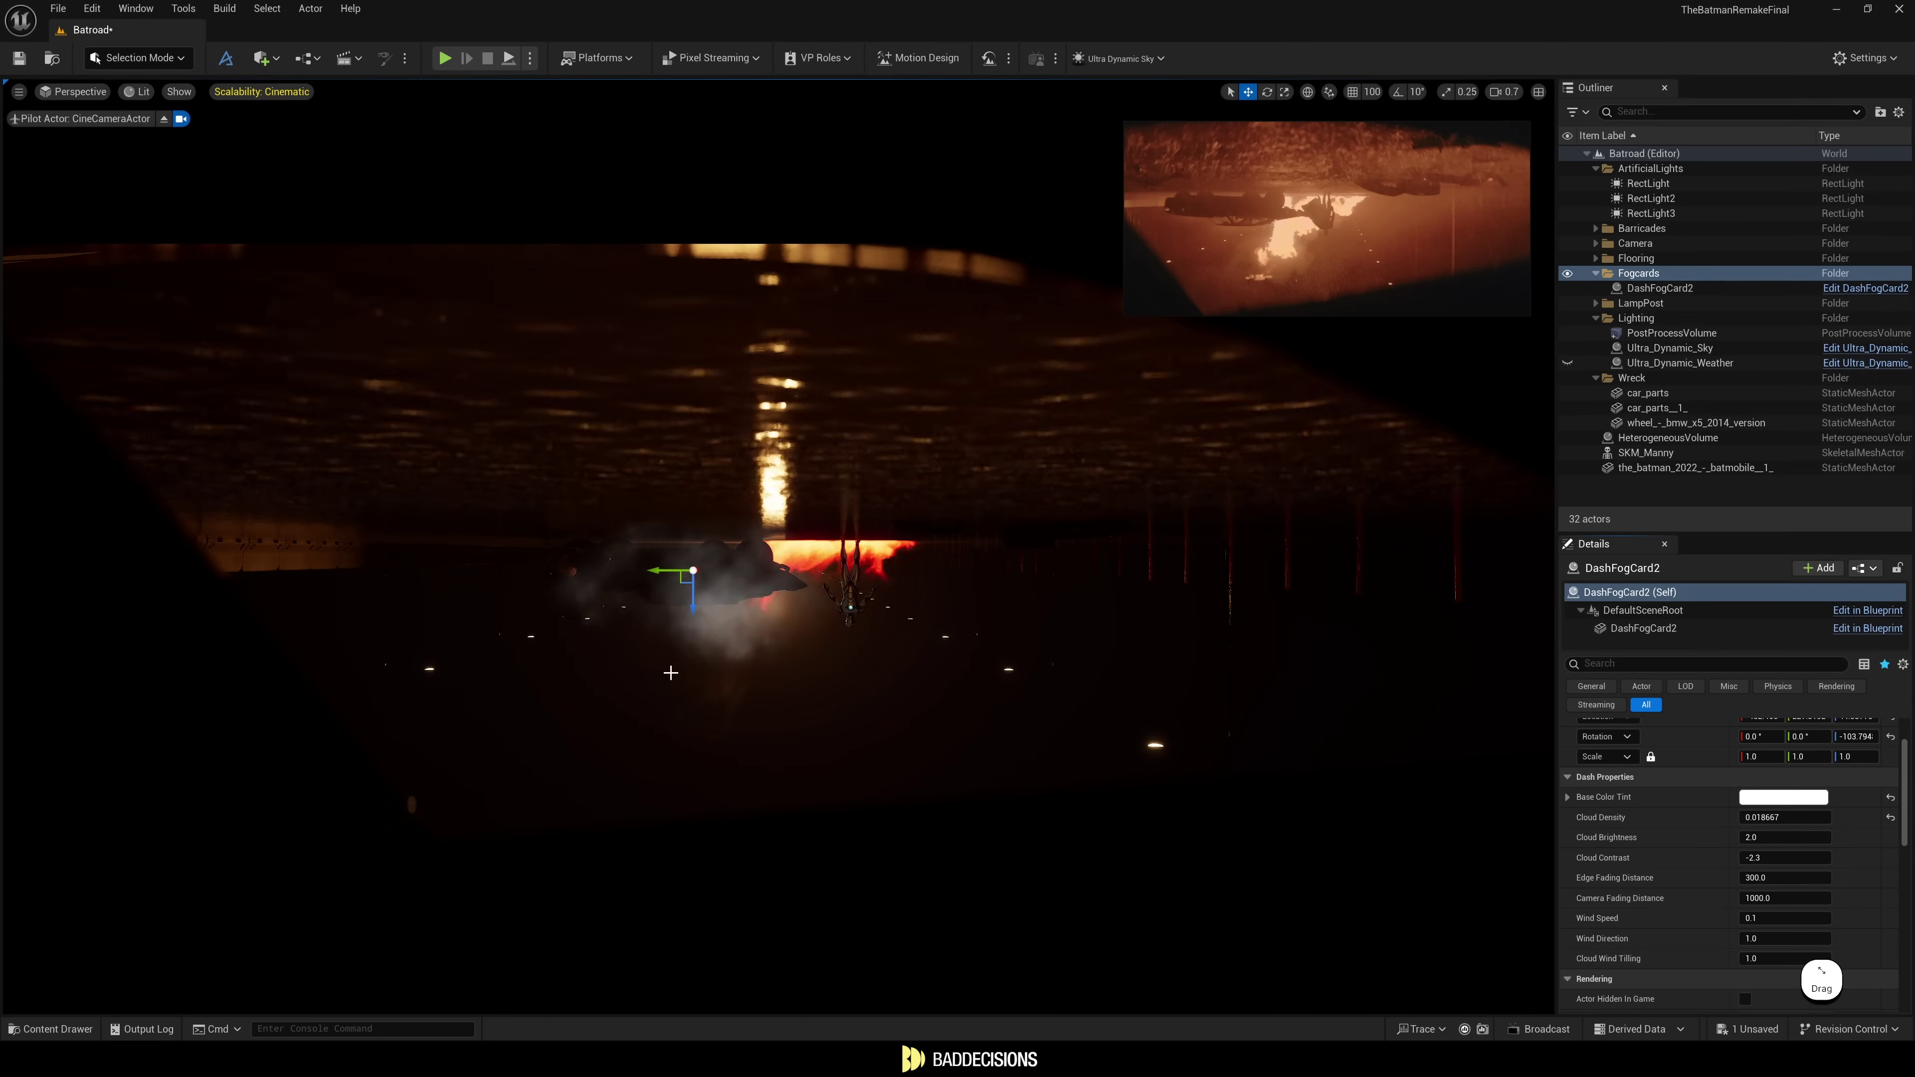
pyautogui.press('w')
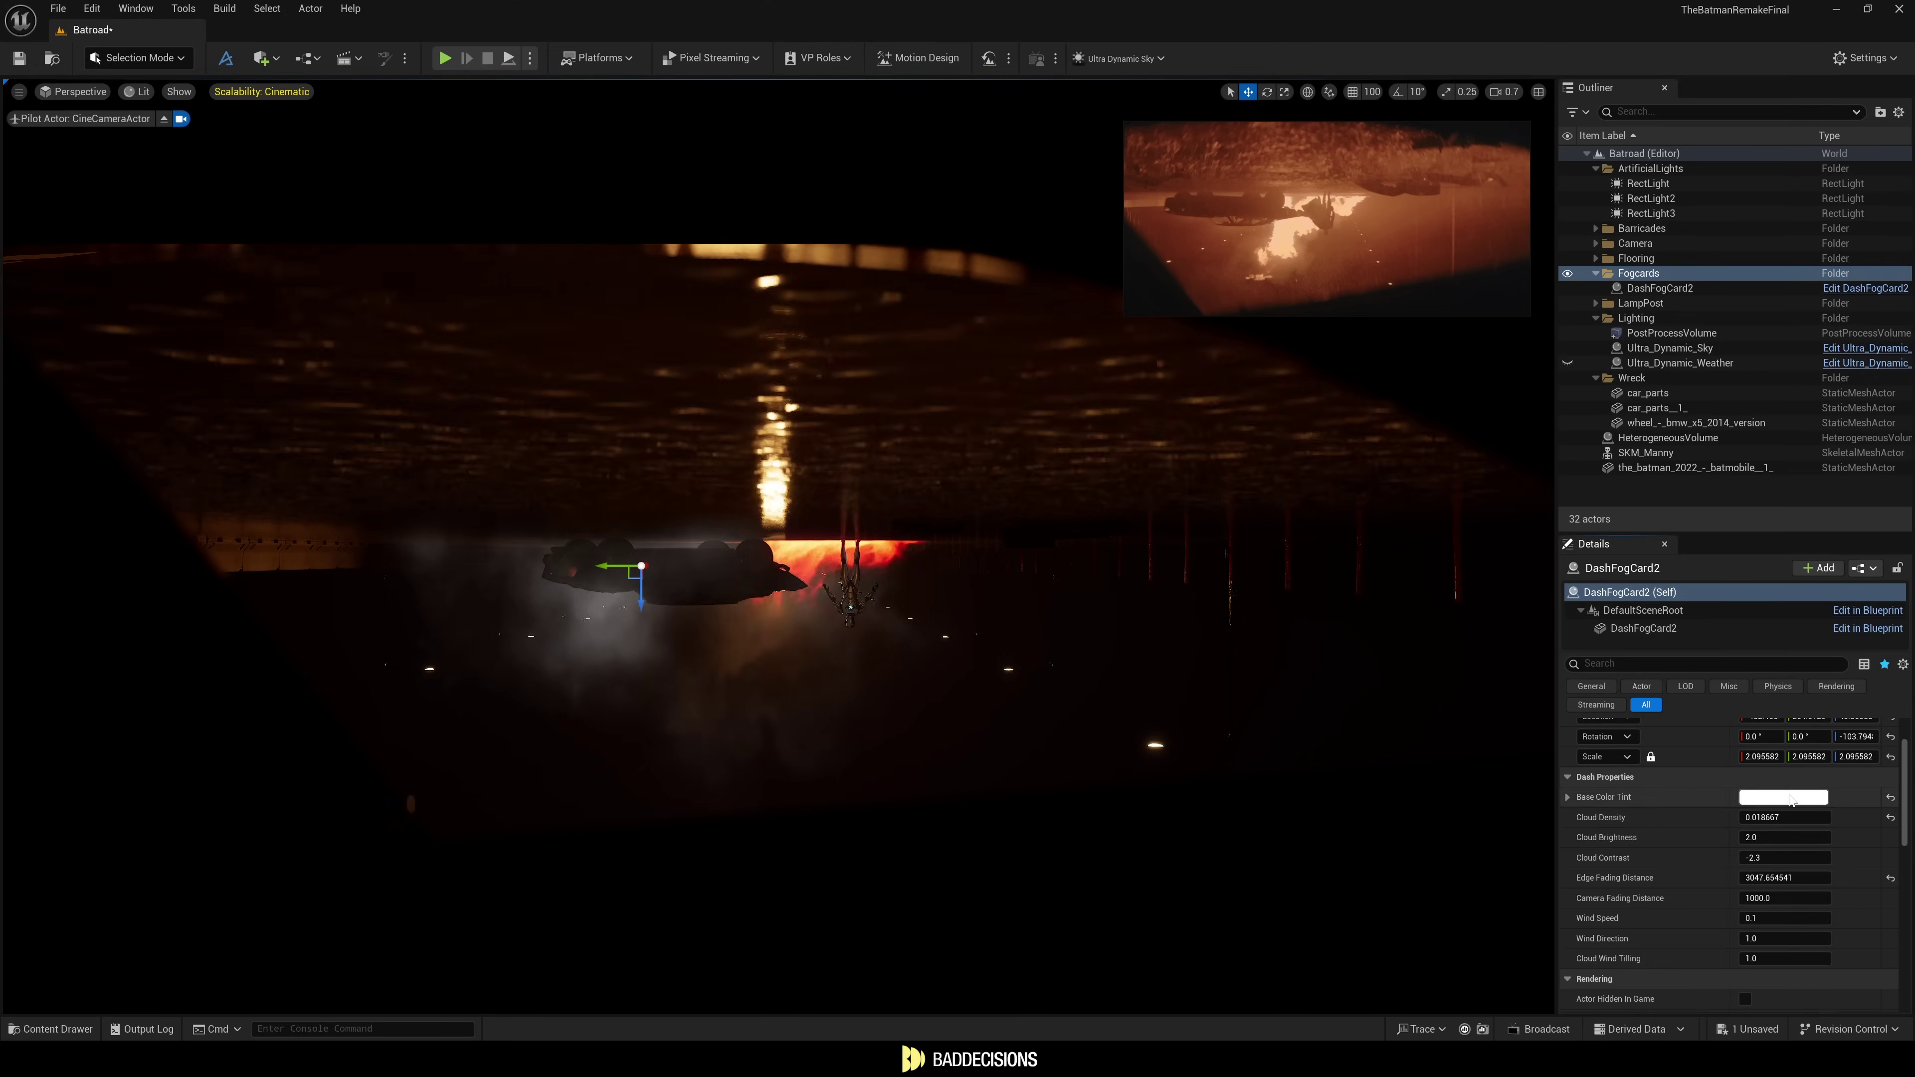
# Set DashFogCard2's Base Color Tint by sampling a color from the fire's glow in the viewport.
pyautogui.click(1784, 798)
pyautogui.click(1759, 790)
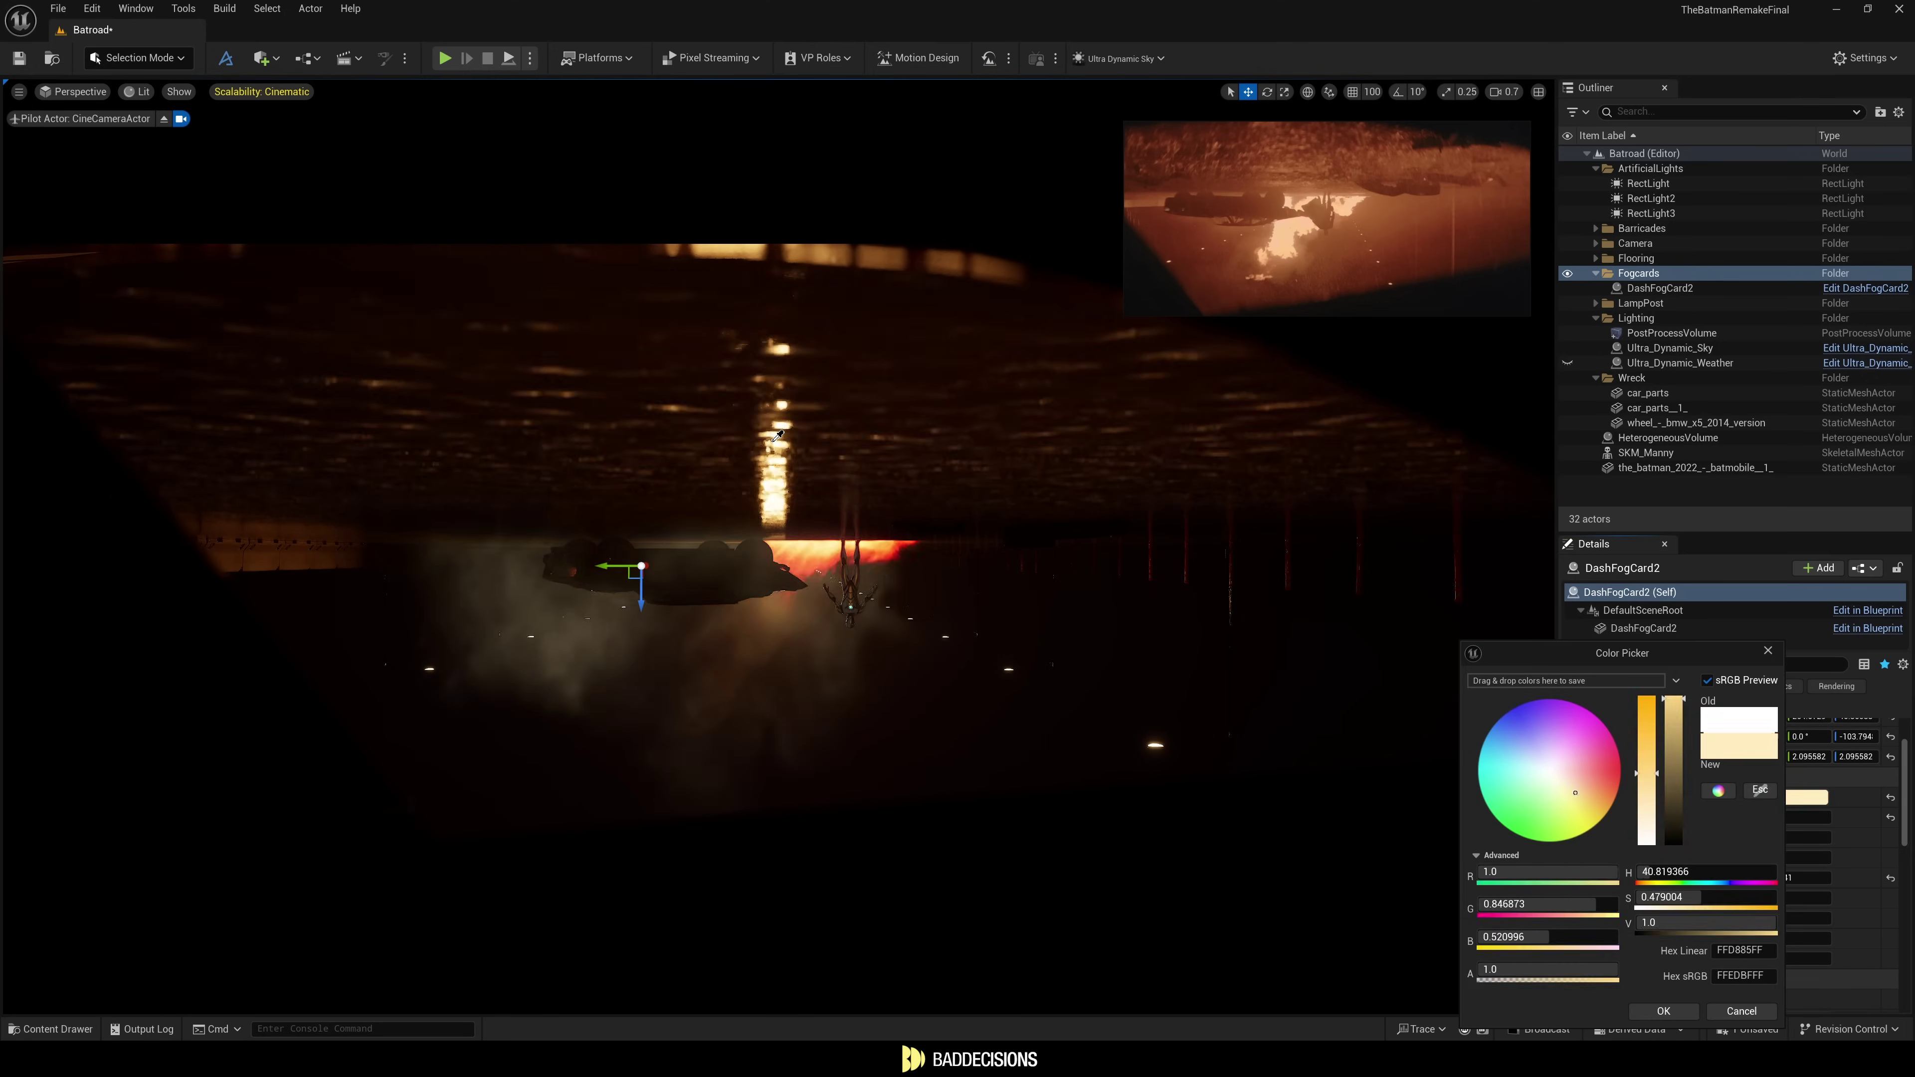
pyautogui.click(884, 537)
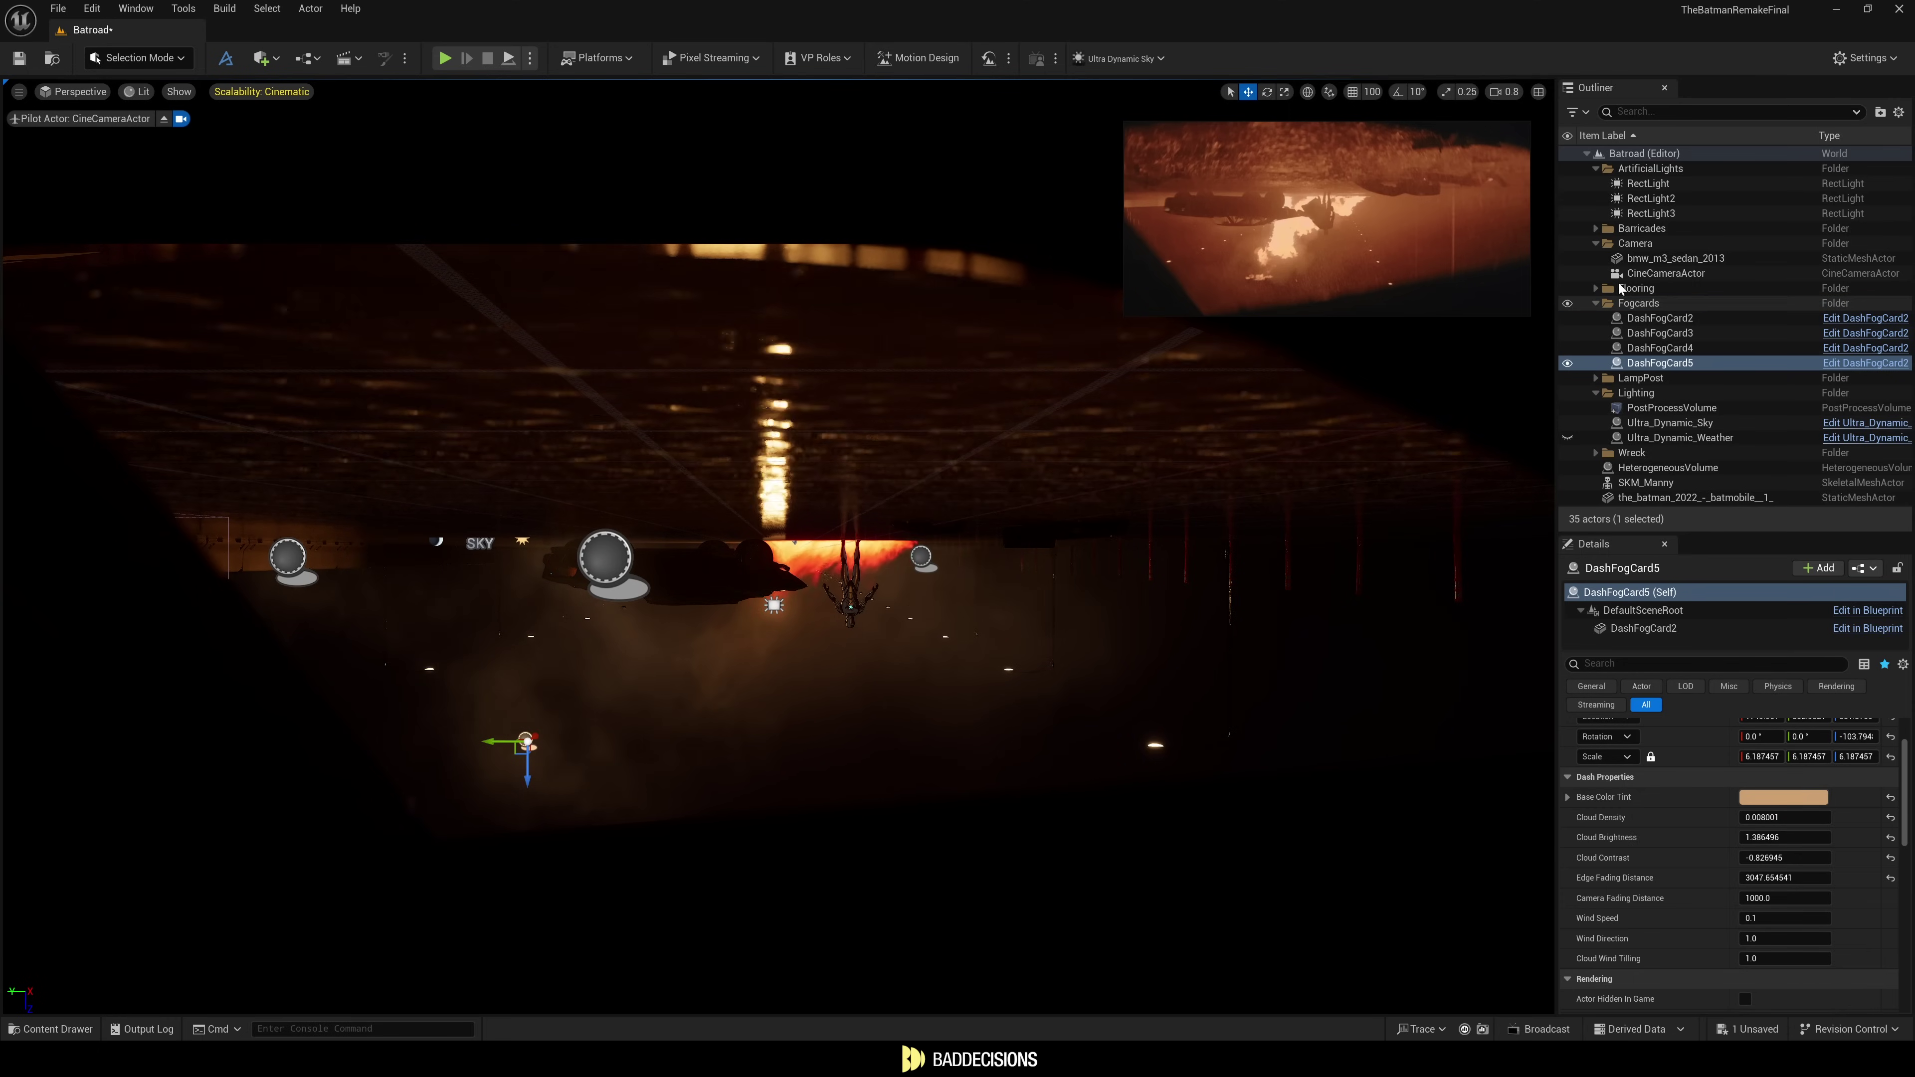
# Hide and show the Fogcards folder to compare the shot with and without the fog cards.
pyautogui.click(1567, 304)
pyautogui.click(1568, 305)
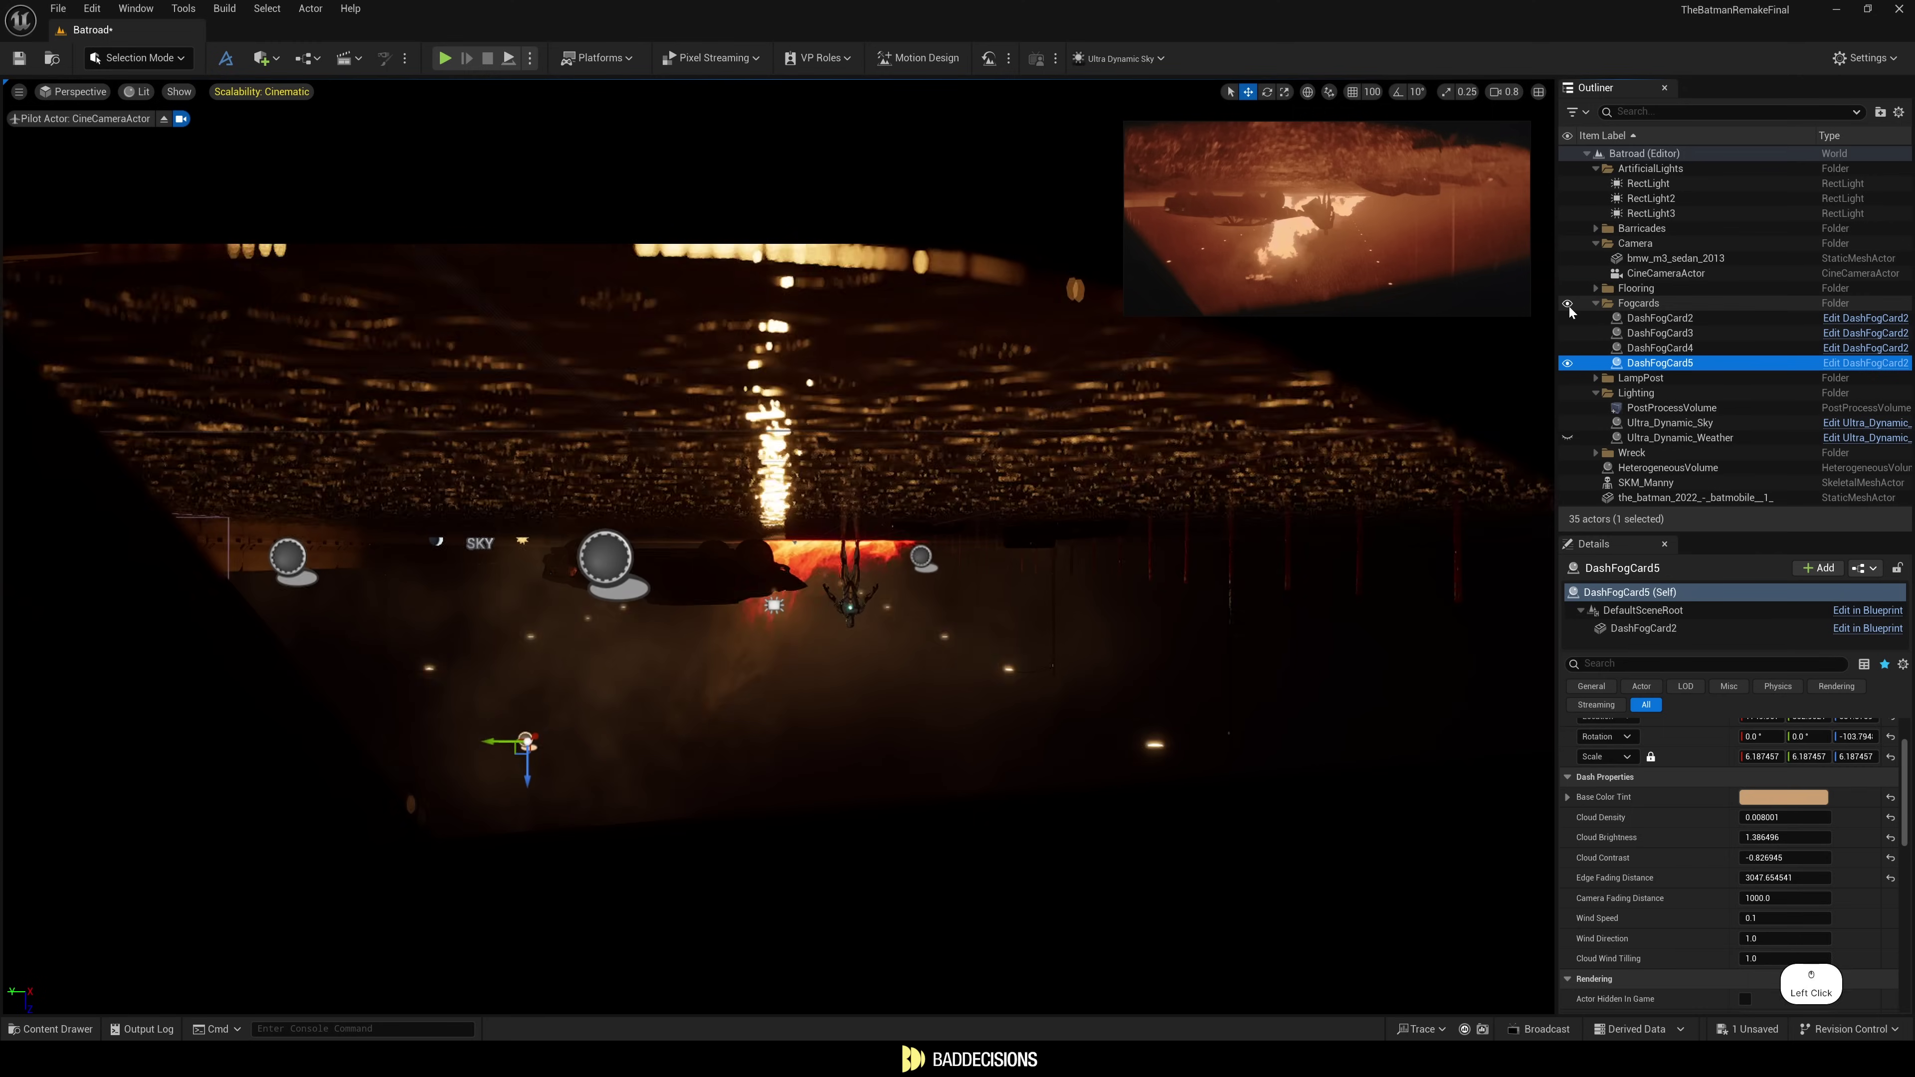
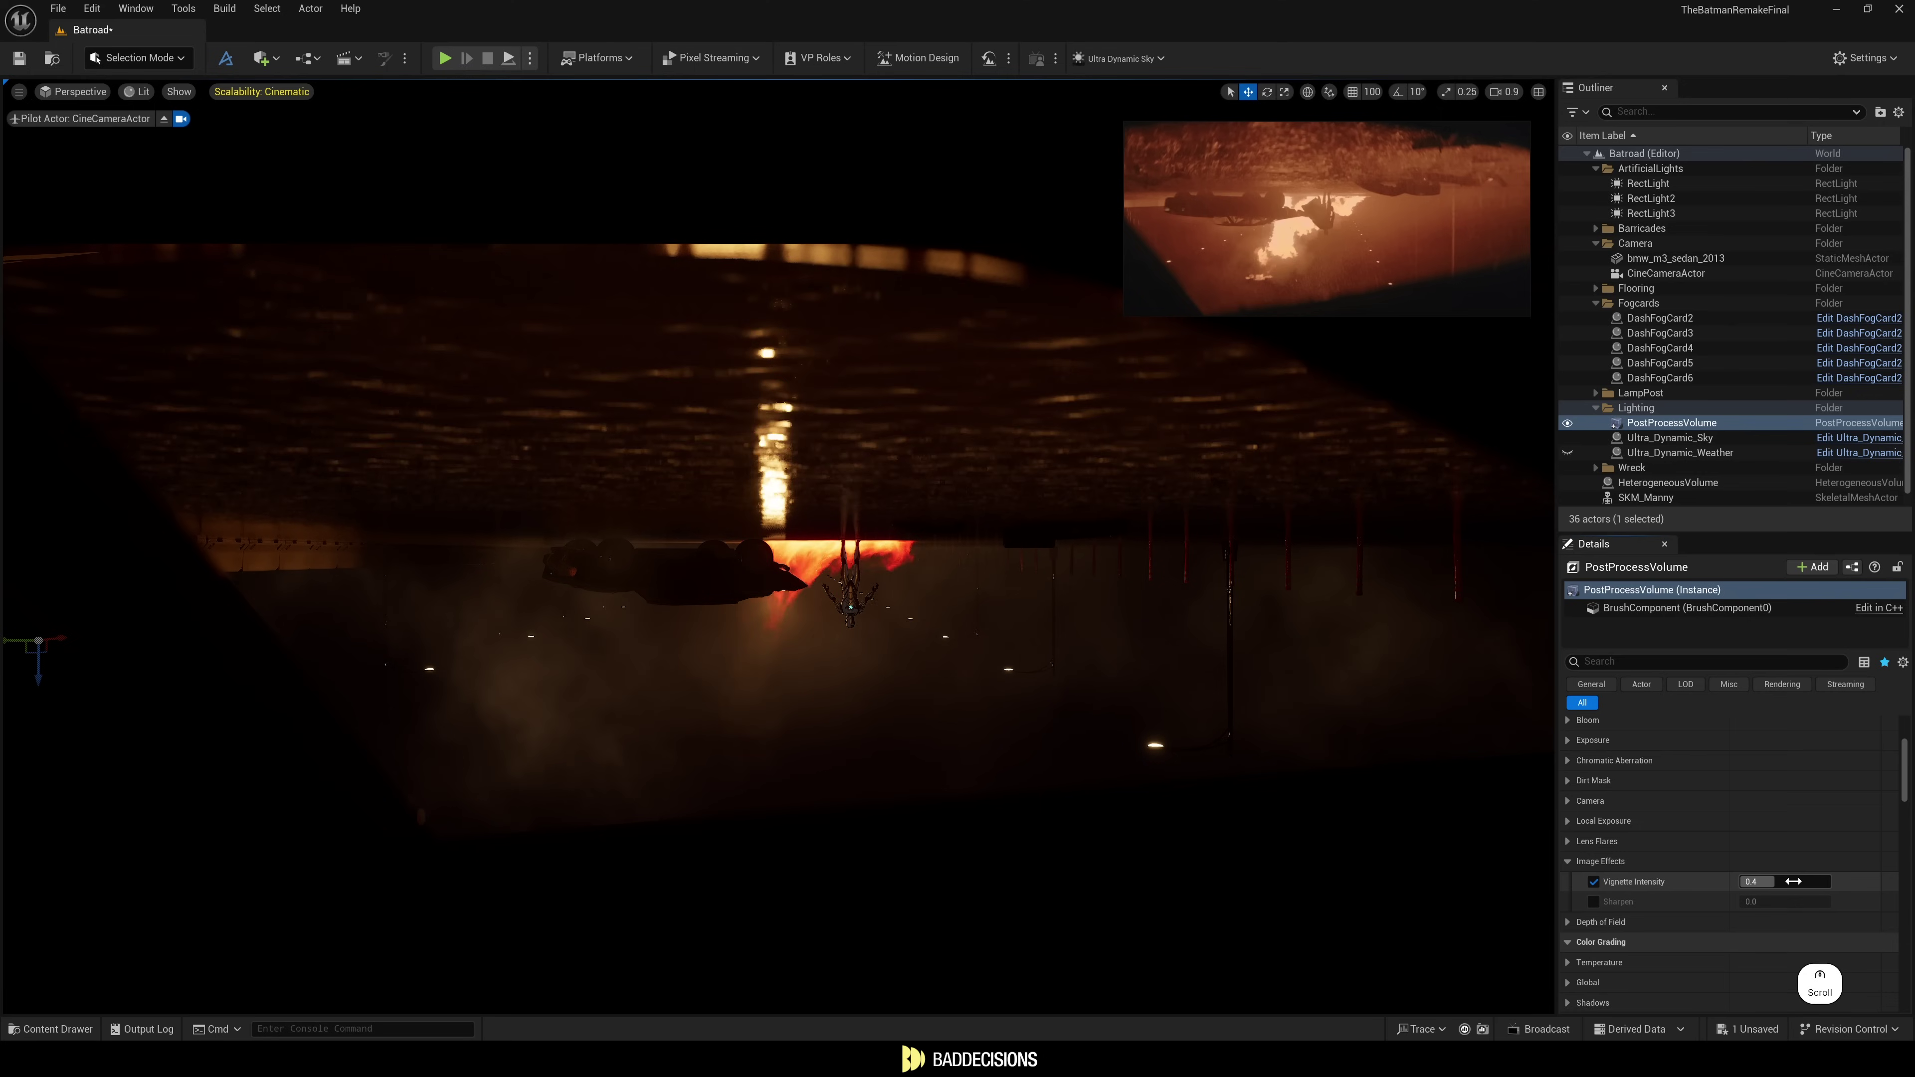
# Adjust the PostProcessVolume's Vignette Intensity and go on to its Color Grading settings.
pyautogui.moveTo(1794, 881)
pyautogui.mouseDown()
pyautogui.moveTo(1862, 881)
pyautogui.moveTo(1742, 881)
pyautogui.moveTo(1792, 881)
pyautogui.mouseUp()
pyautogui.scroll(-10, 1760, 824)
pyautogui.click(1760, 823)
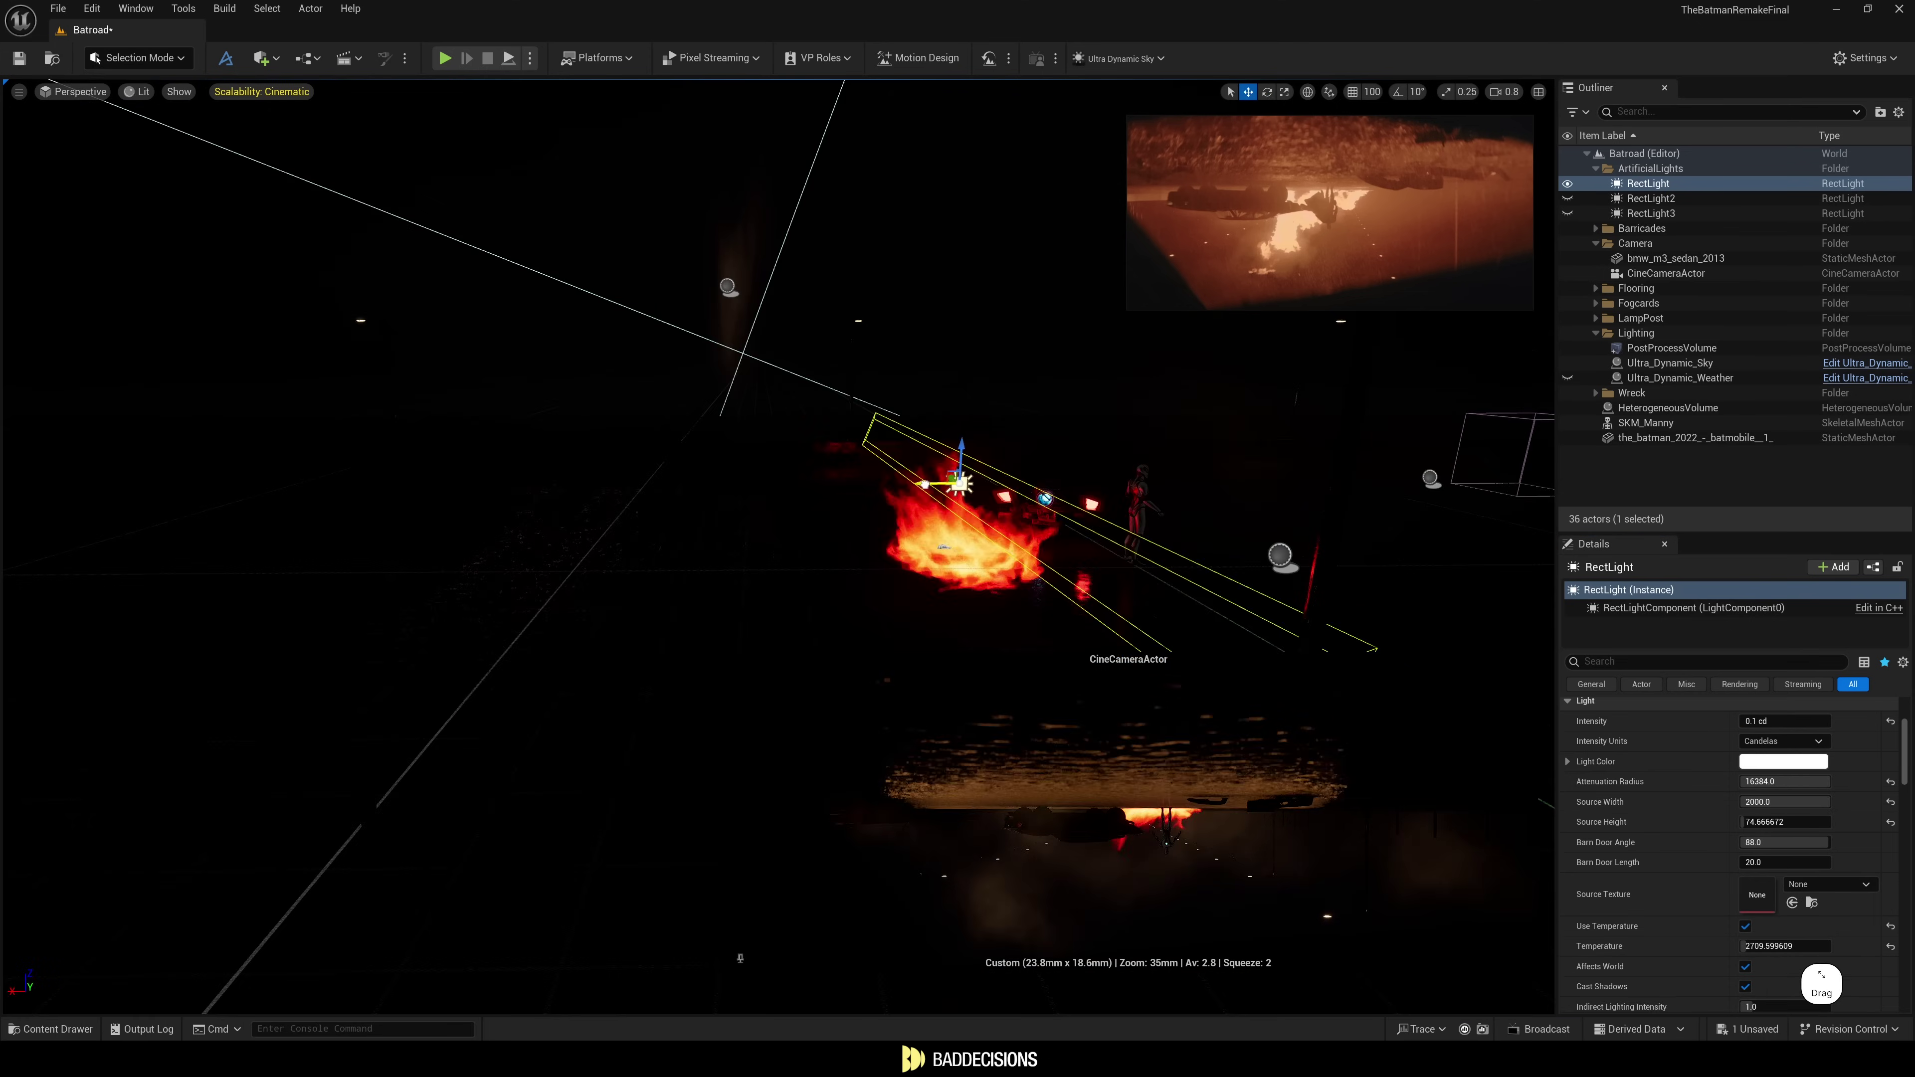
# Open RectLight's Intensity for editing and undo the last change to RectLight4, the long strip light beside the road.
pyautogui.click(1783, 721)
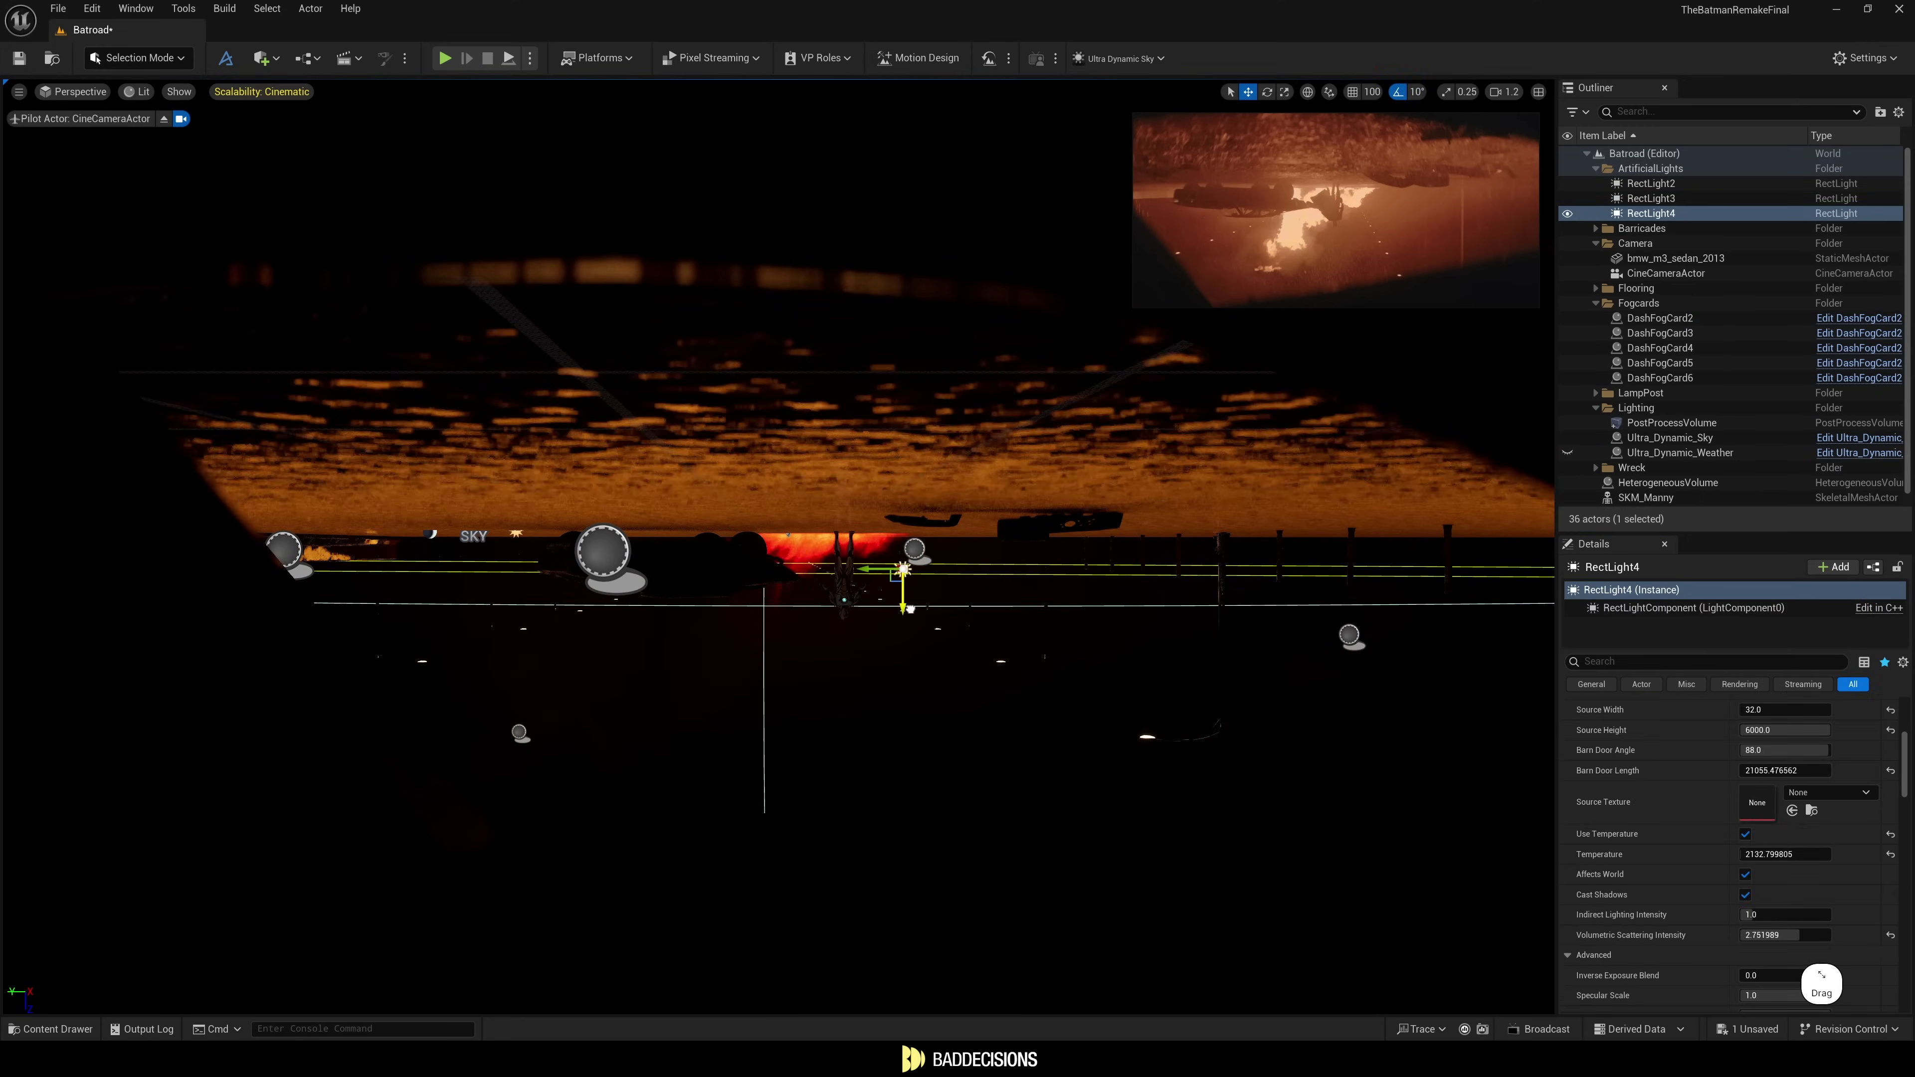
pyautogui.hotkey('ctrl', 'z')
pyautogui.scroll(3, 1760, 832)
pyautogui.scroll(-1, 1675, 817)
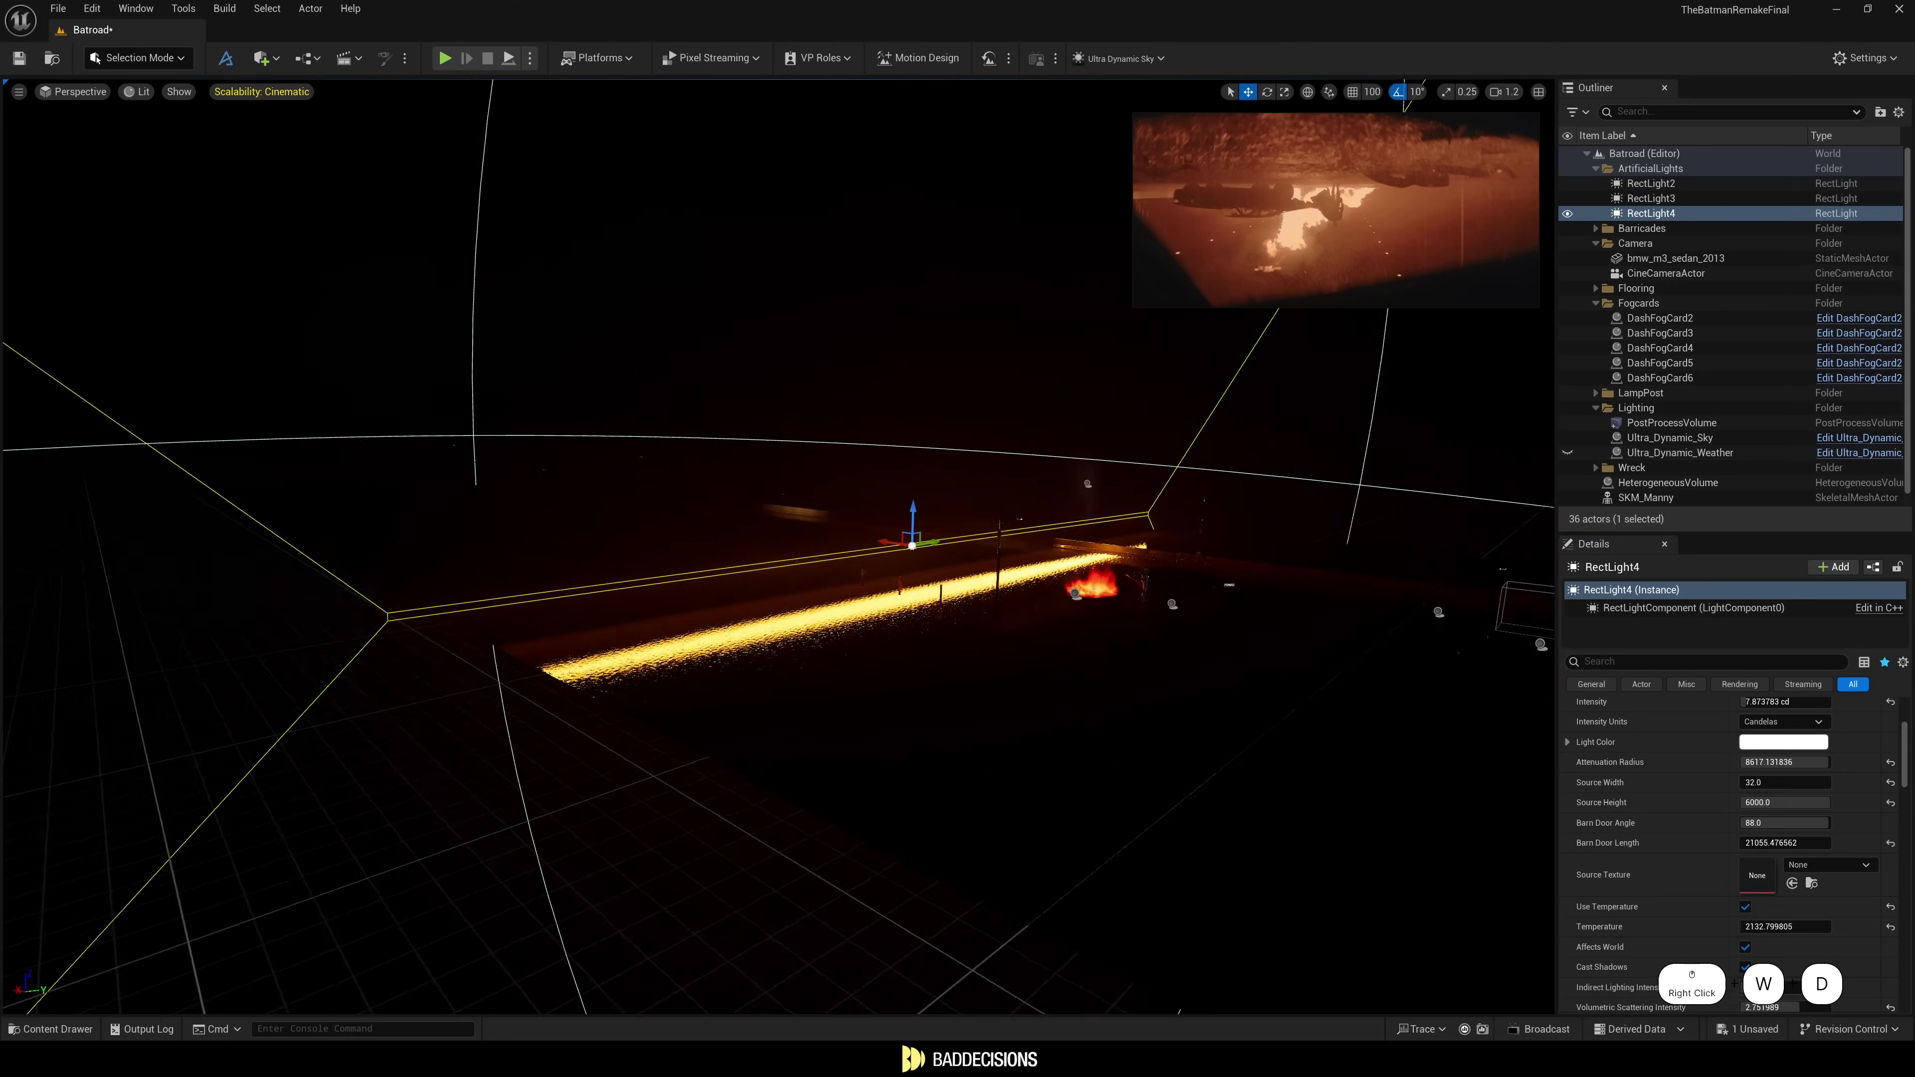
pyautogui.moveTo(867, 581); pyautogui.dragTo(889, 586, button='right')
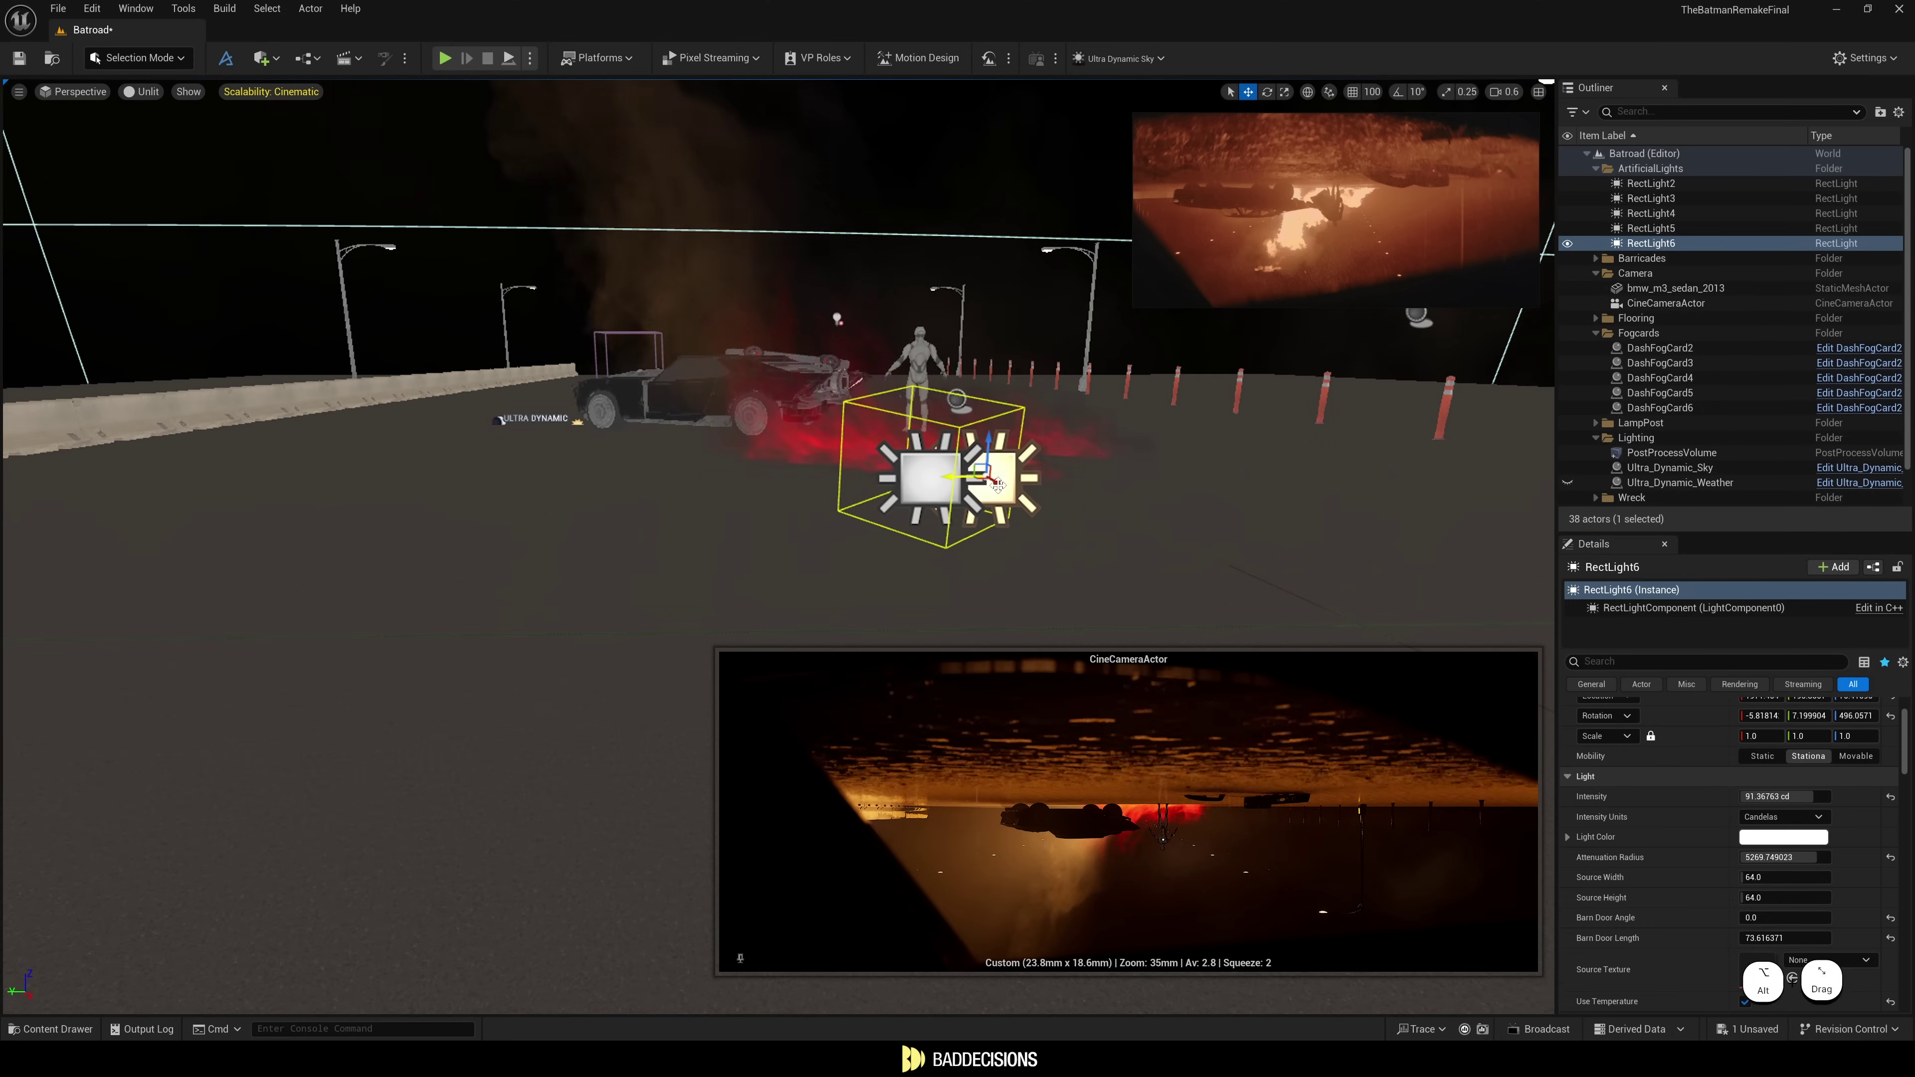
# Rotate the duplicated RectLight6 next to its source light in front of the fire.
pyautogui.press('e')
pyautogui.moveTo(997, 485); pyautogui.dragTo(1048, 487)
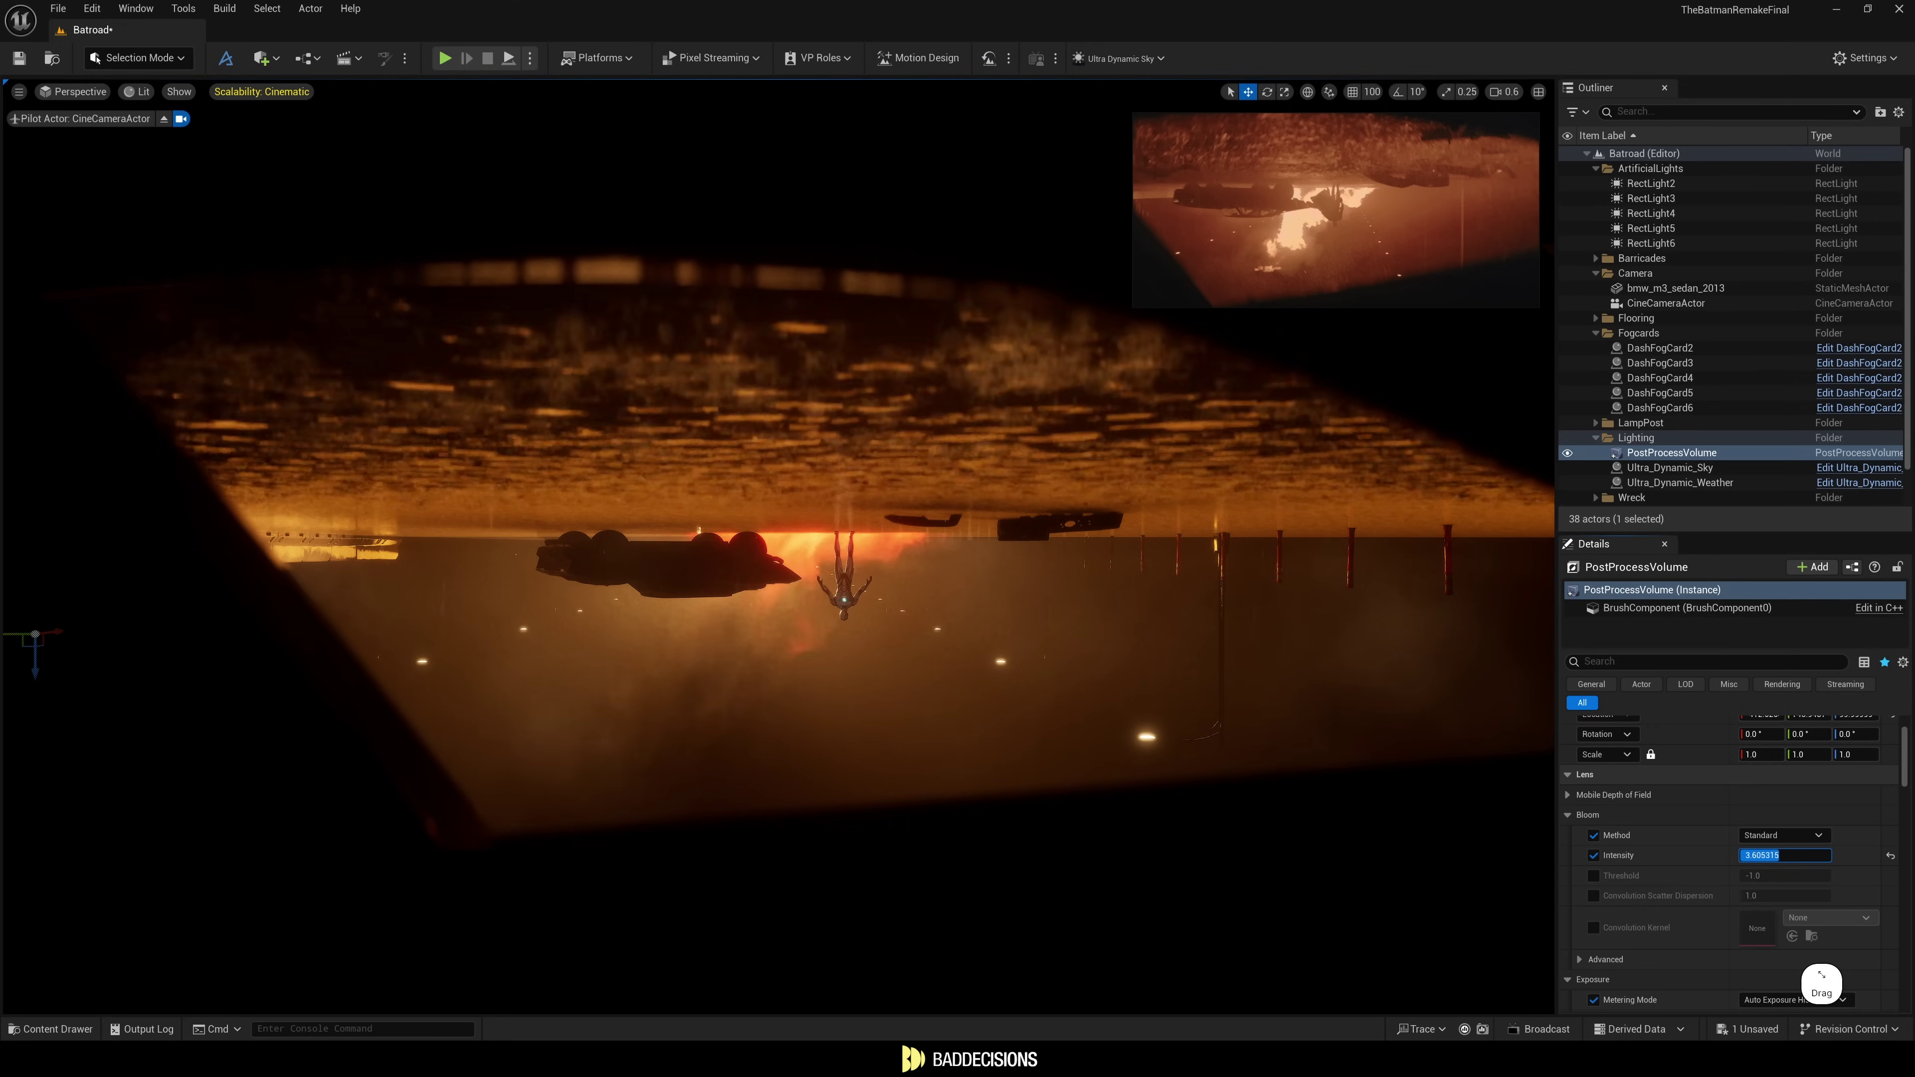
# Set the PostProcessVolume's bloom Intensity to 0.170658.
pyautogui.write('0.170658')
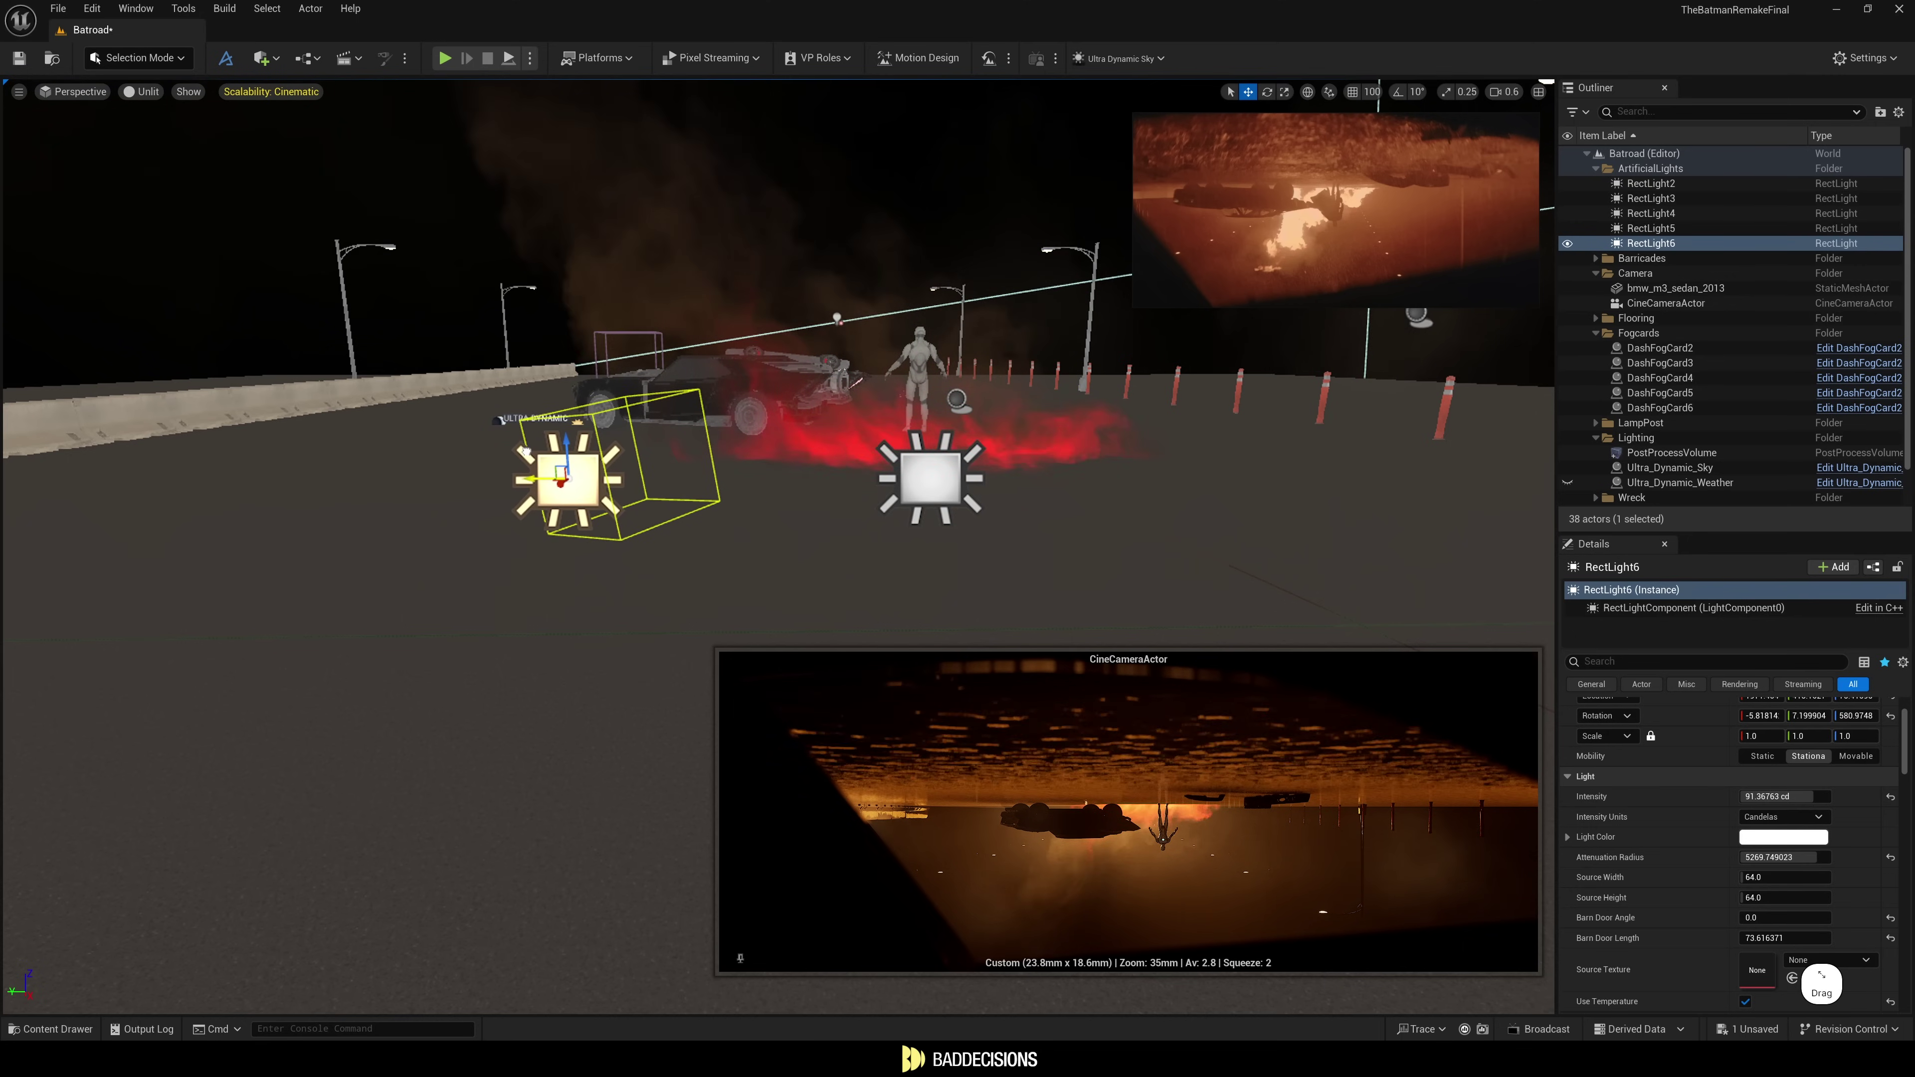
# Redirect RectLight6 from its place in front of the Batmobile.
pyautogui.press('e')
pyautogui.moveTo(607, 483); pyautogui.dragTo(980, 483)
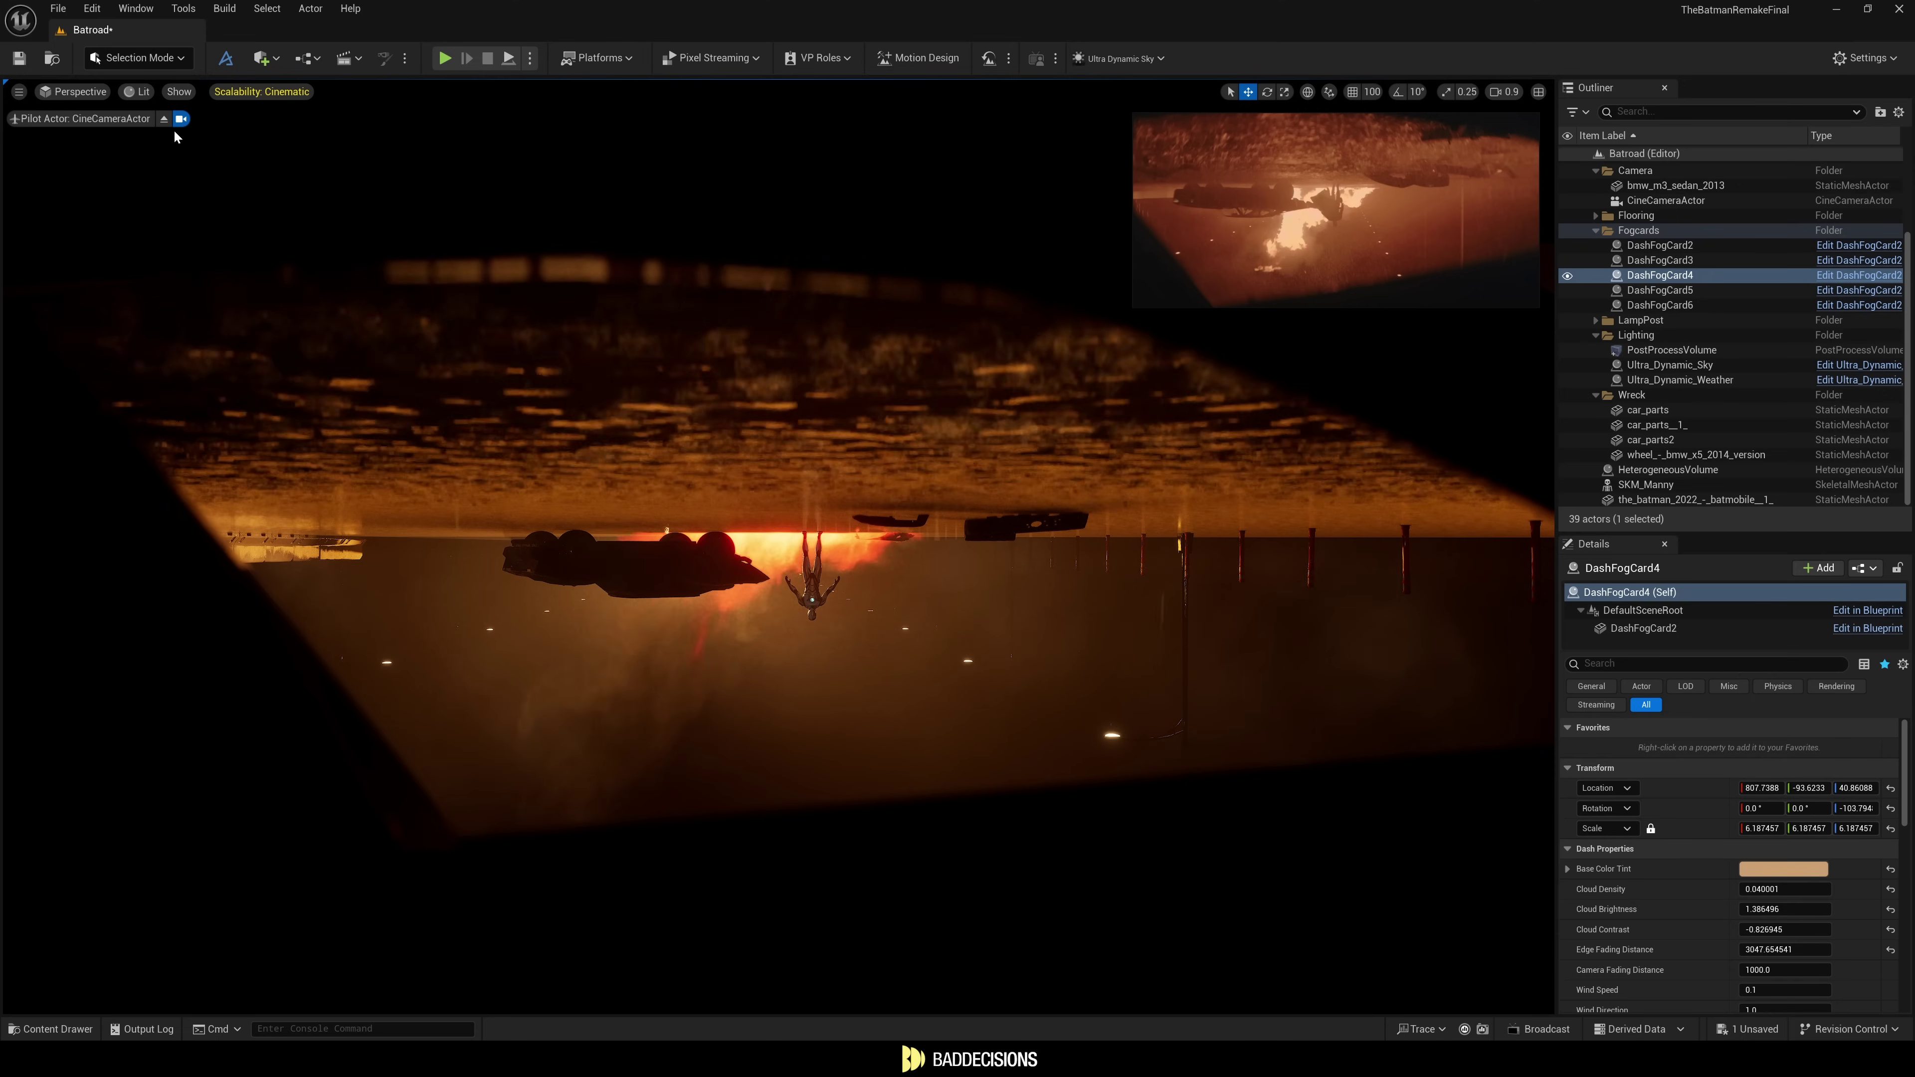
pyautogui.moveTo(179, 120); pyautogui.dragTo(189, 151, button='right')
pyautogui.press('w')
pyautogui.moveTo(763, 520); pyautogui.dragTo(763, 520, button='right')
pyautogui.scroll(1, 762, 521)
pyautogui.moveTo(625, 596); pyautogui.dragTo(625, 596, button='right')
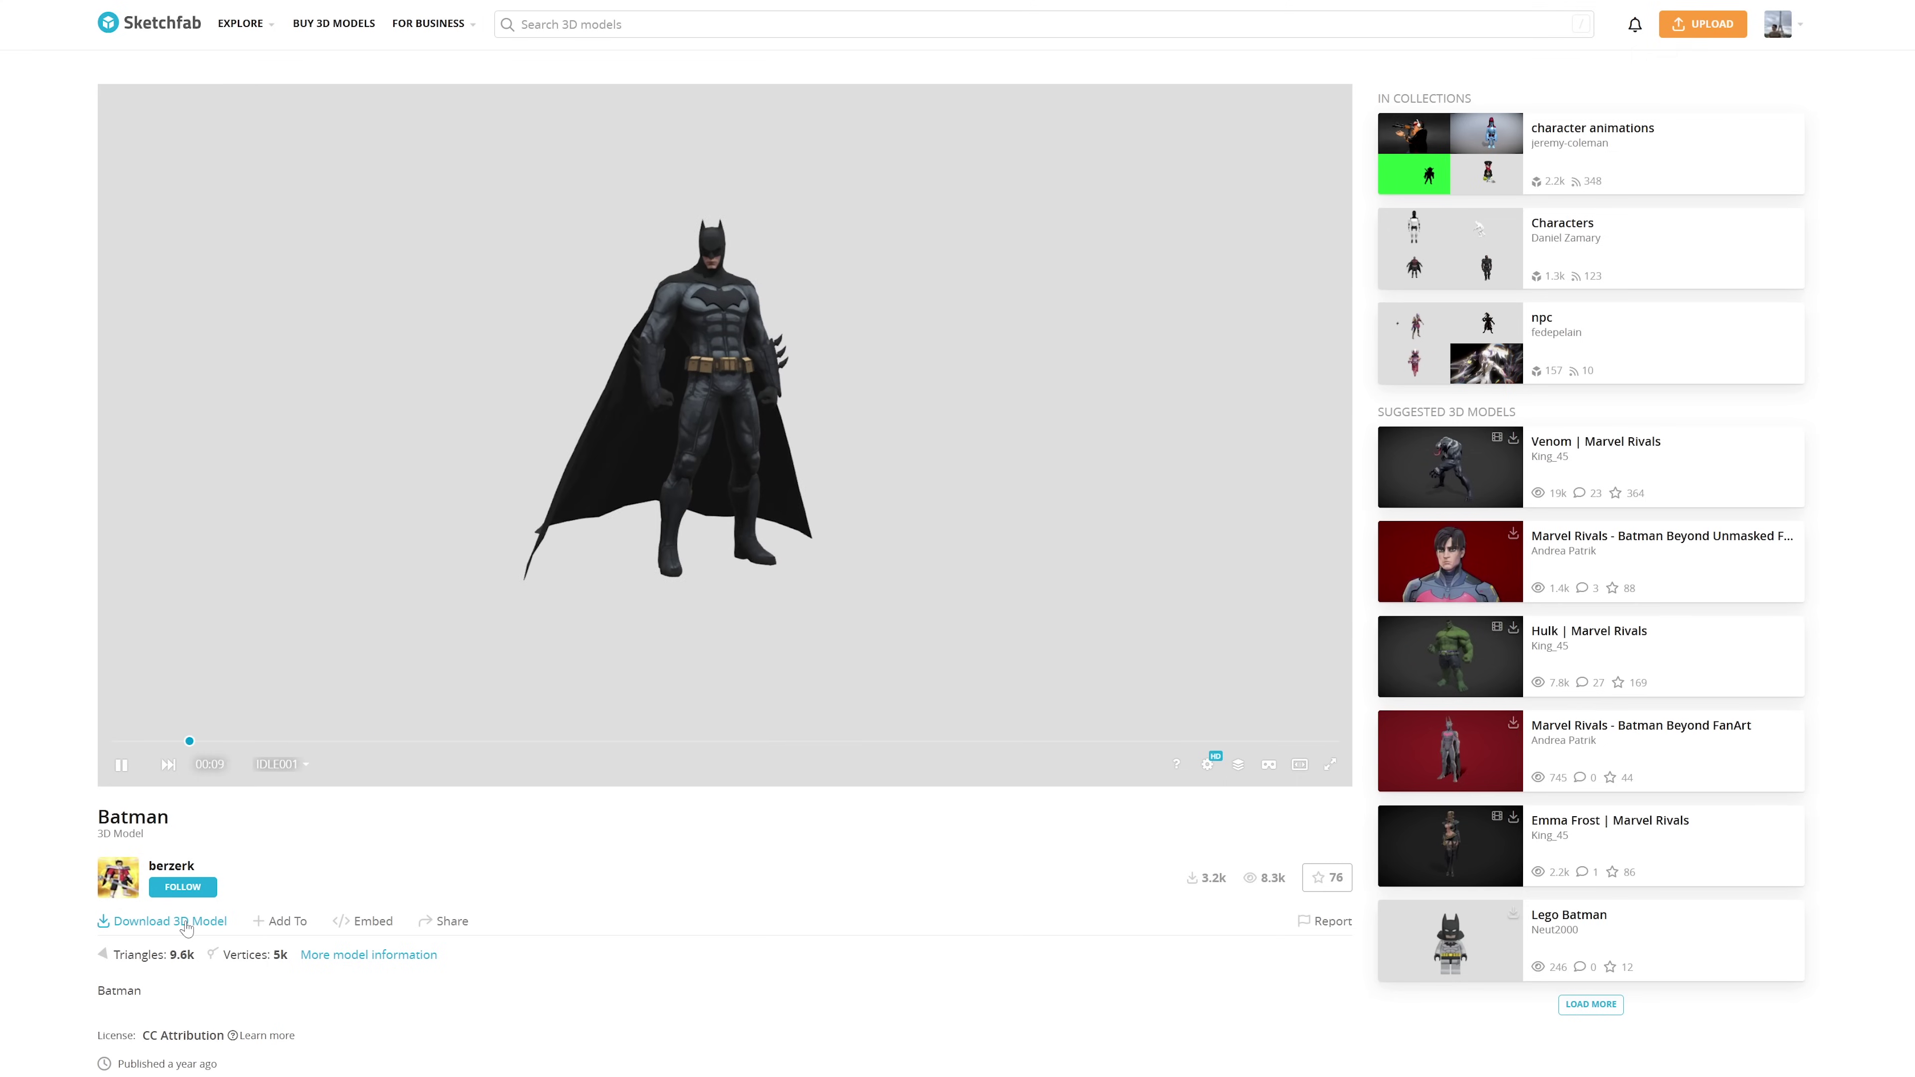
# Download the free Batman model from Sketchfab in GLB format and import it into Blender with the default glTF settings.
pyautogui.click(186, 921)
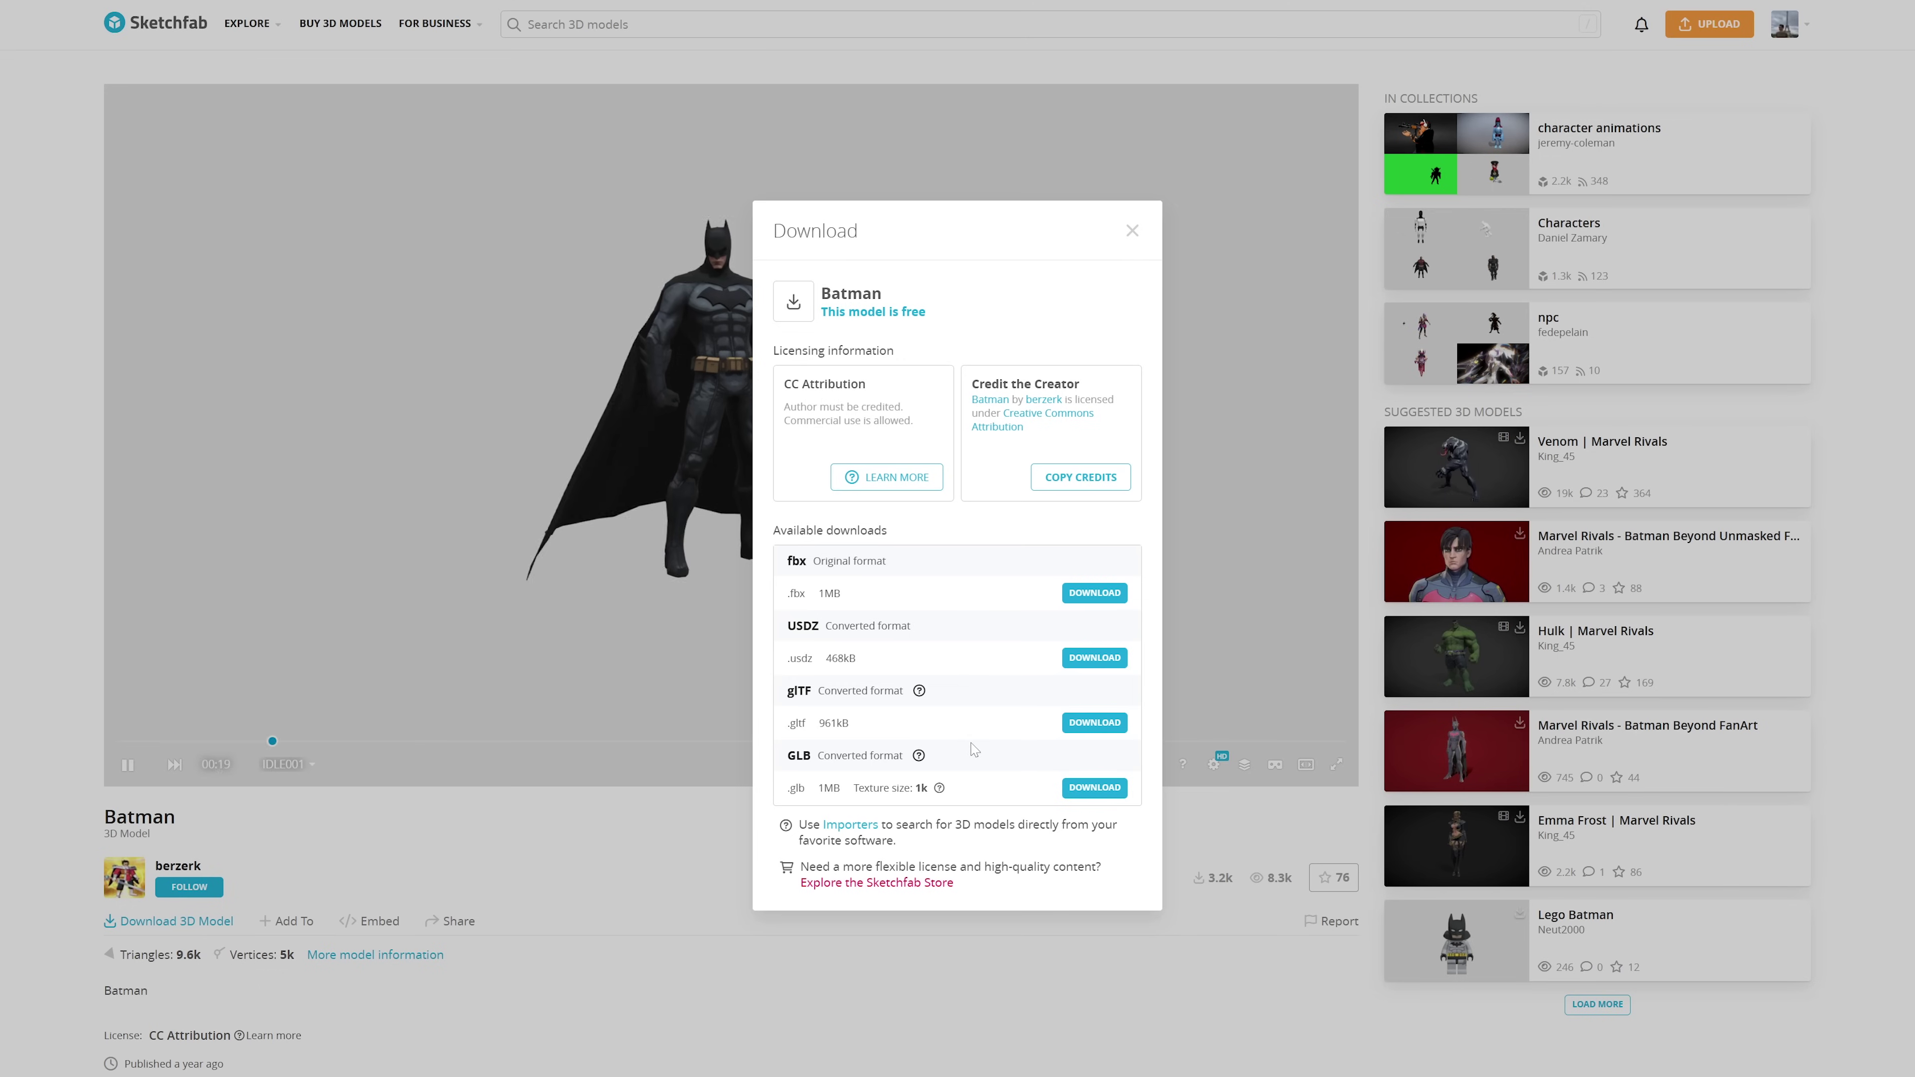
pyautogui.click(1093, 788)
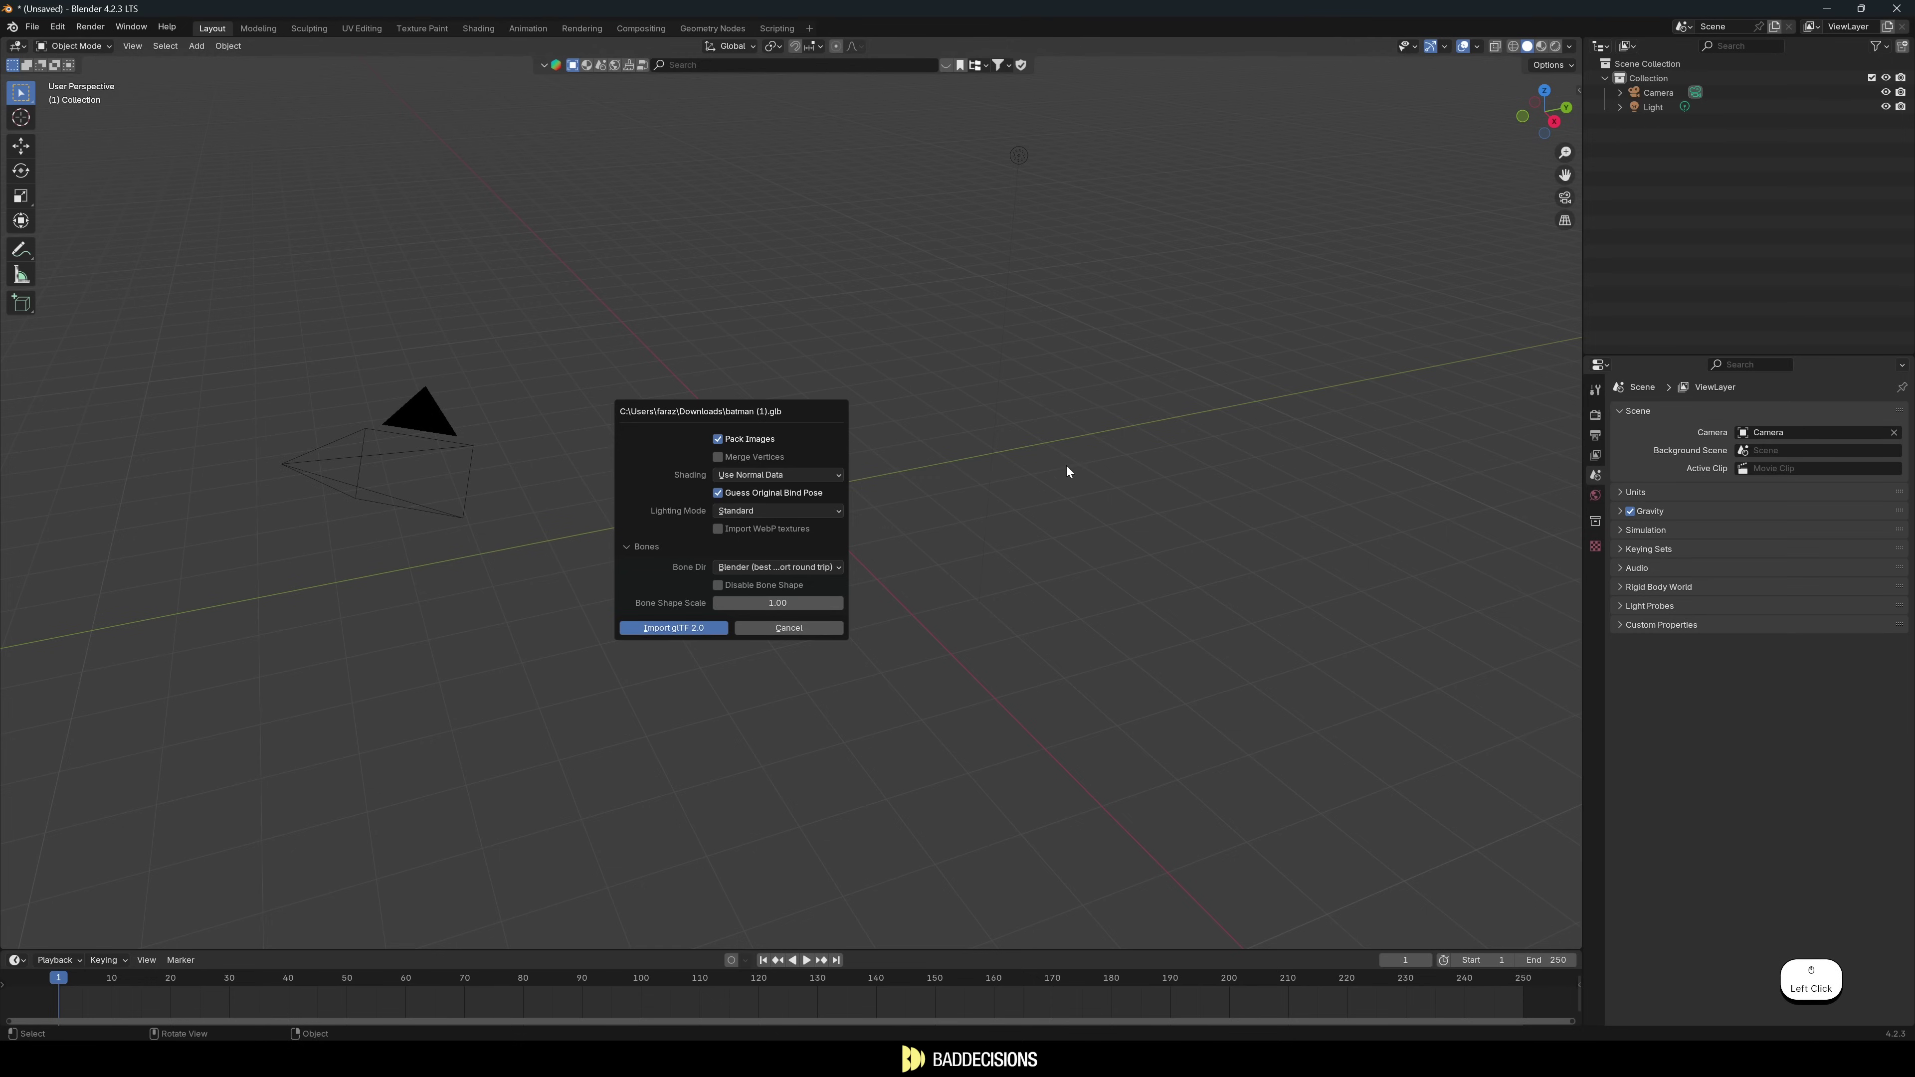
pyautogui.press('Return')
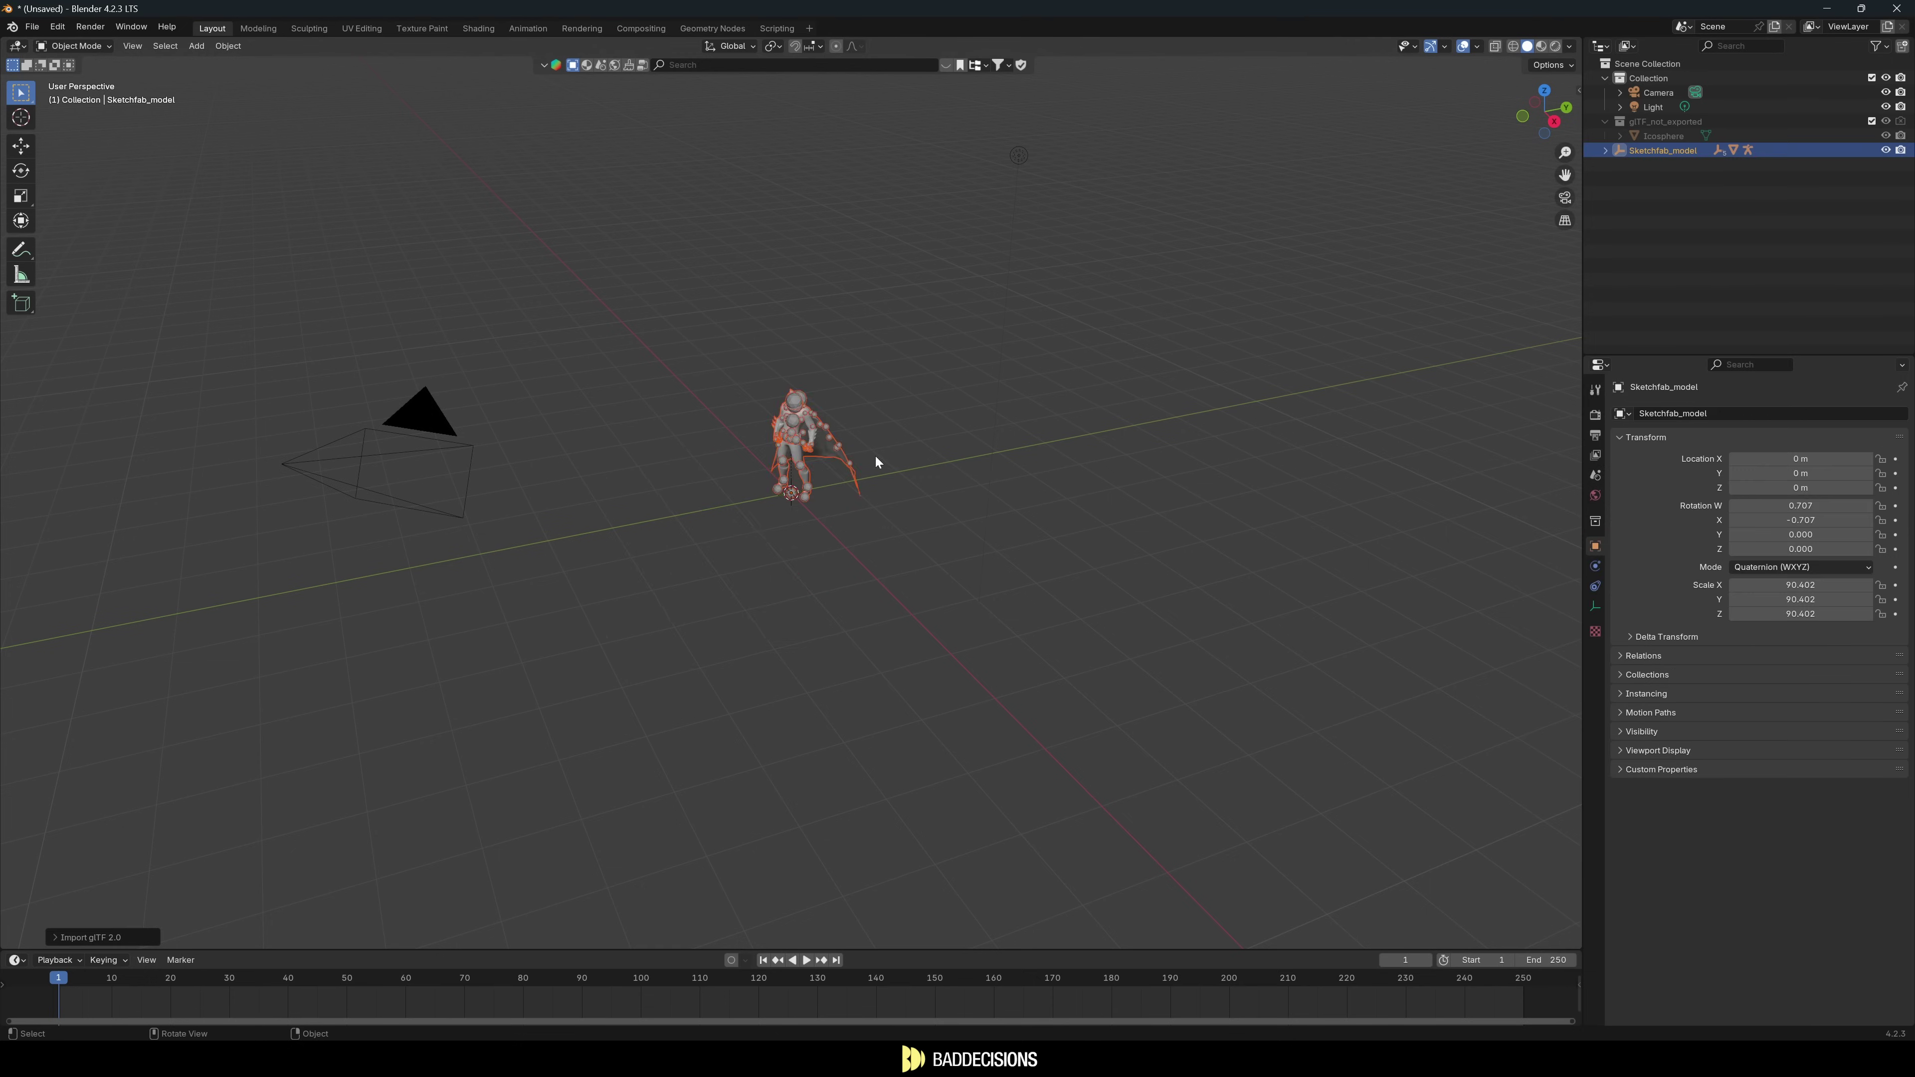
# Edit the Batman mesh to select and remove the floating bat emblem above the head.
pyautogui.moveTo(897, 451); pyautogui.dragTo(729, 436, button='middle')
pyautogui.click(729, 435)
pyautogui.press('Tab')
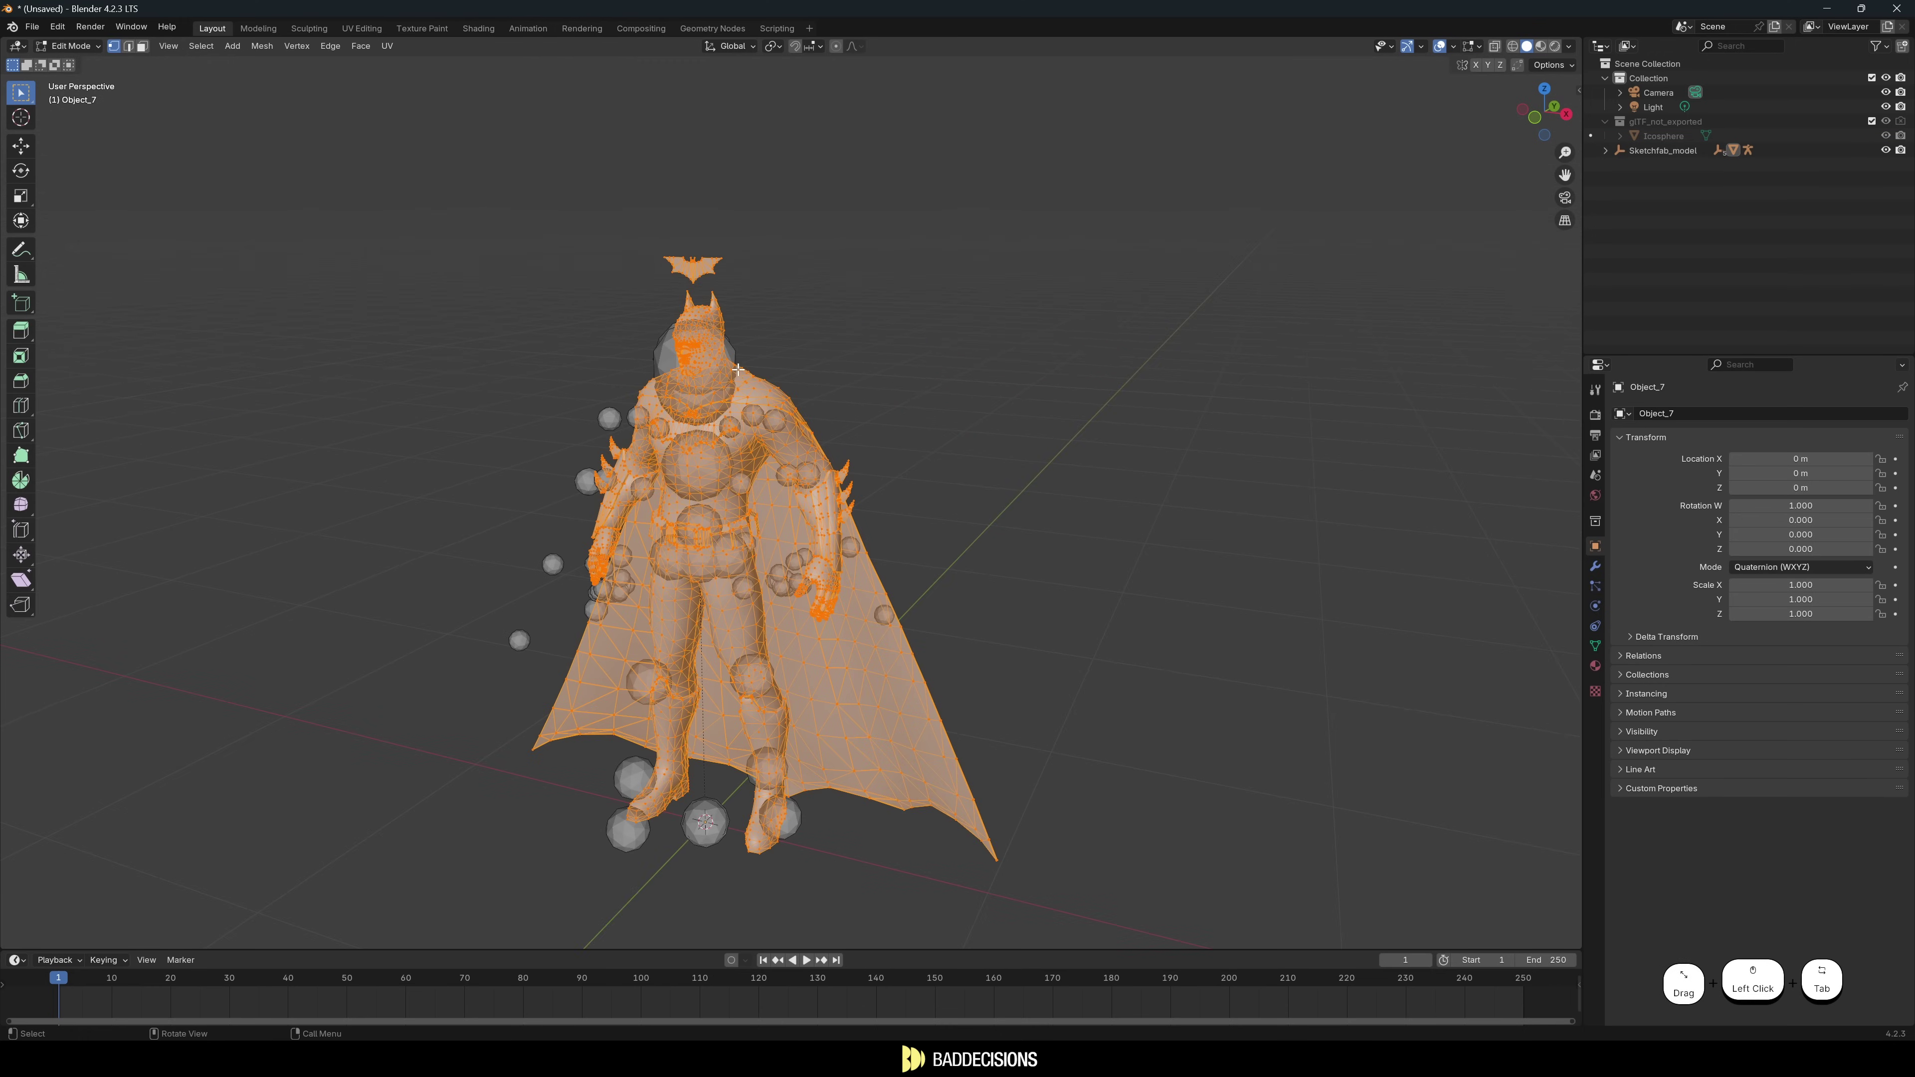
pyautogui.moveTo(705, 309); pyautogui.dragTo(766, 301, button='middle')
pyautogui.moveTo(601, 237); pyautogui.dragTo(895, 379)
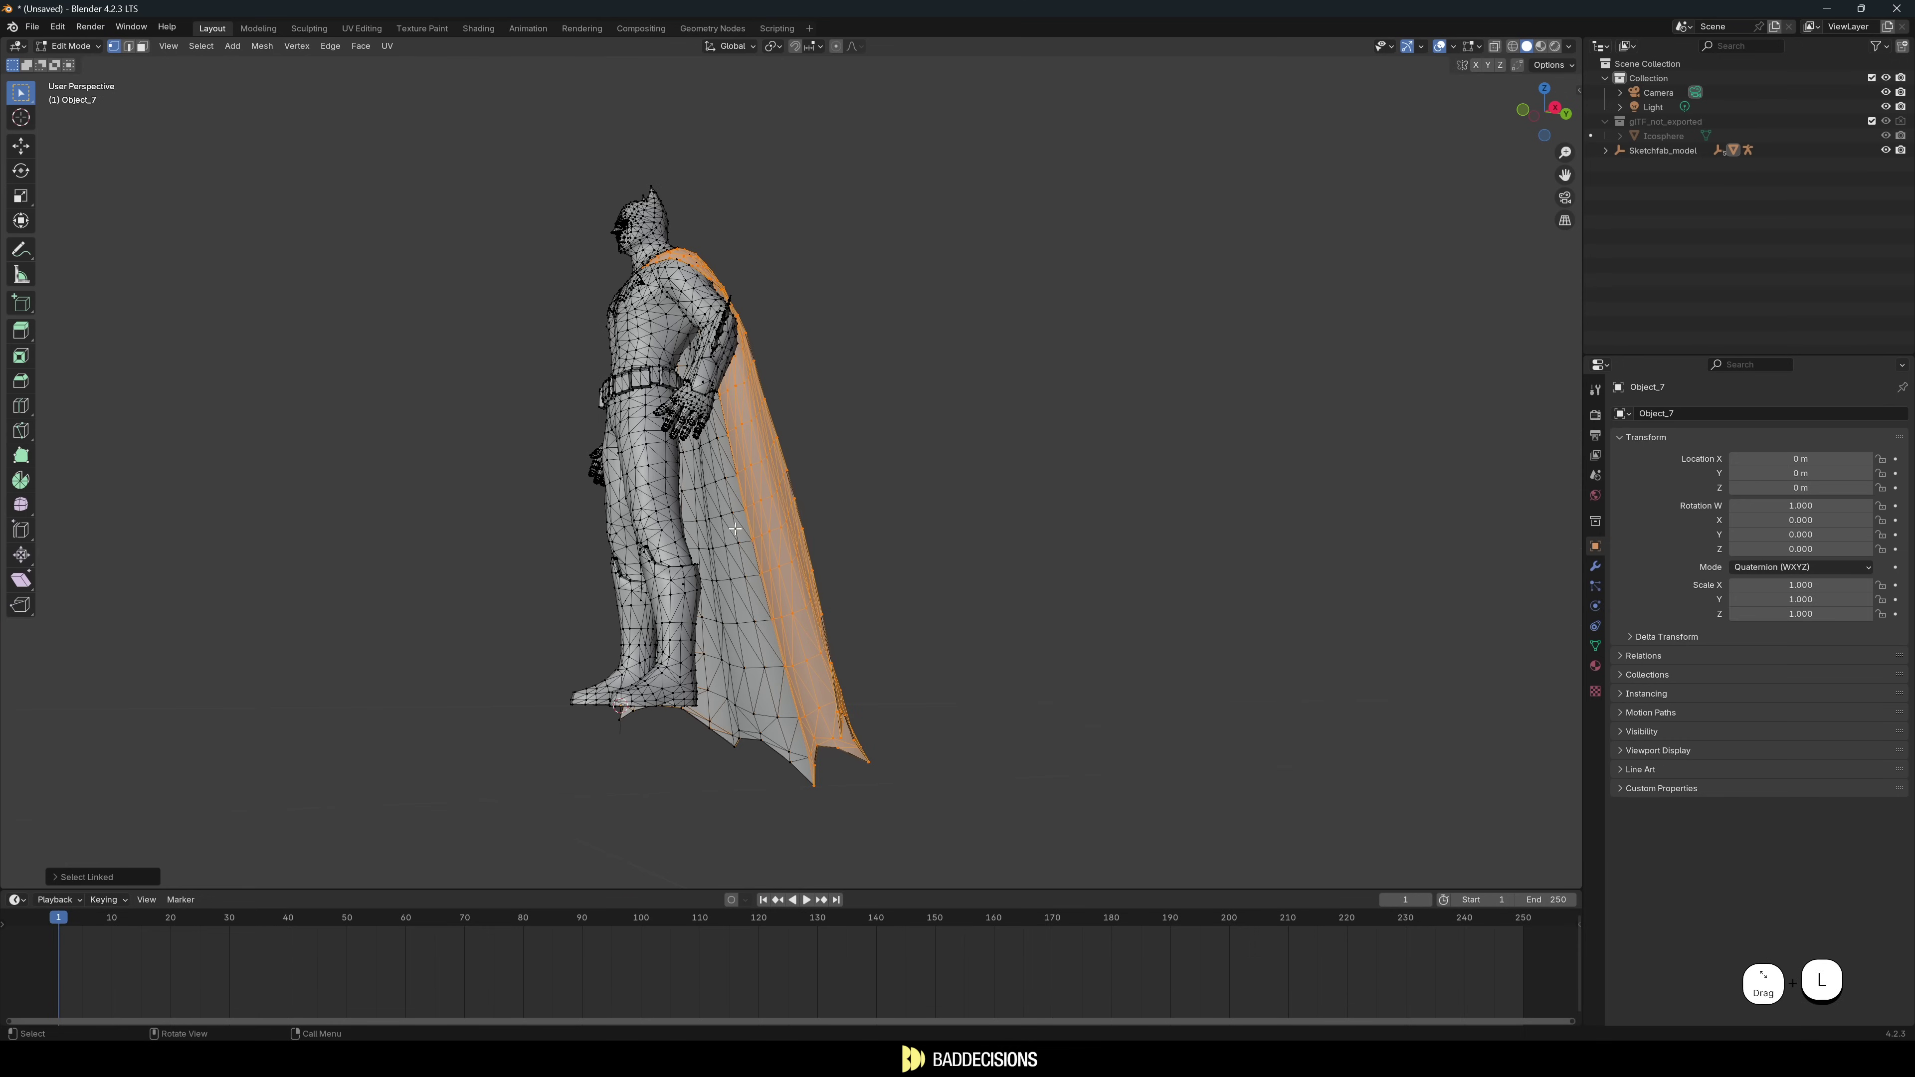
pyautogui.moveTo(679, 400); pyautogui.dragTo(826, 400, button='middle')
pyautogui.scroll(3, 826, 400)
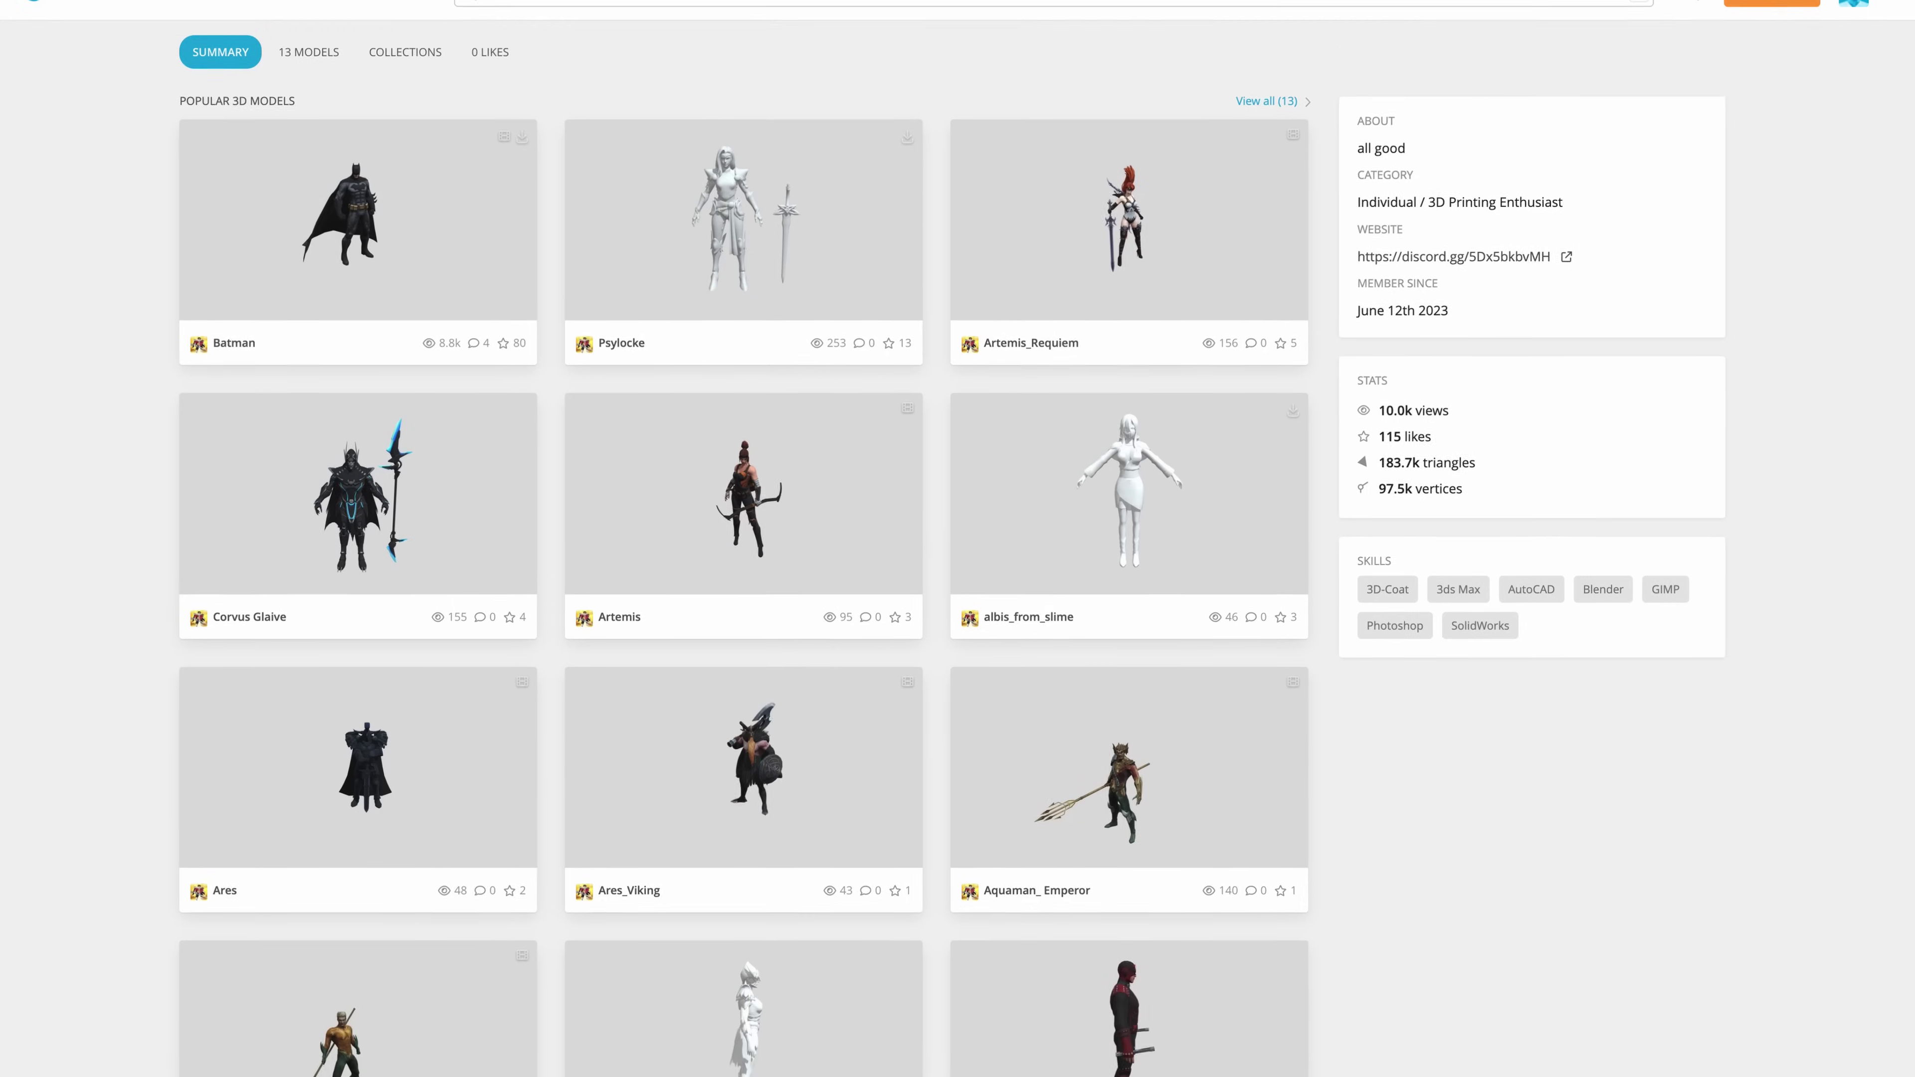
pyautogui.scroll(2, 957, 539)
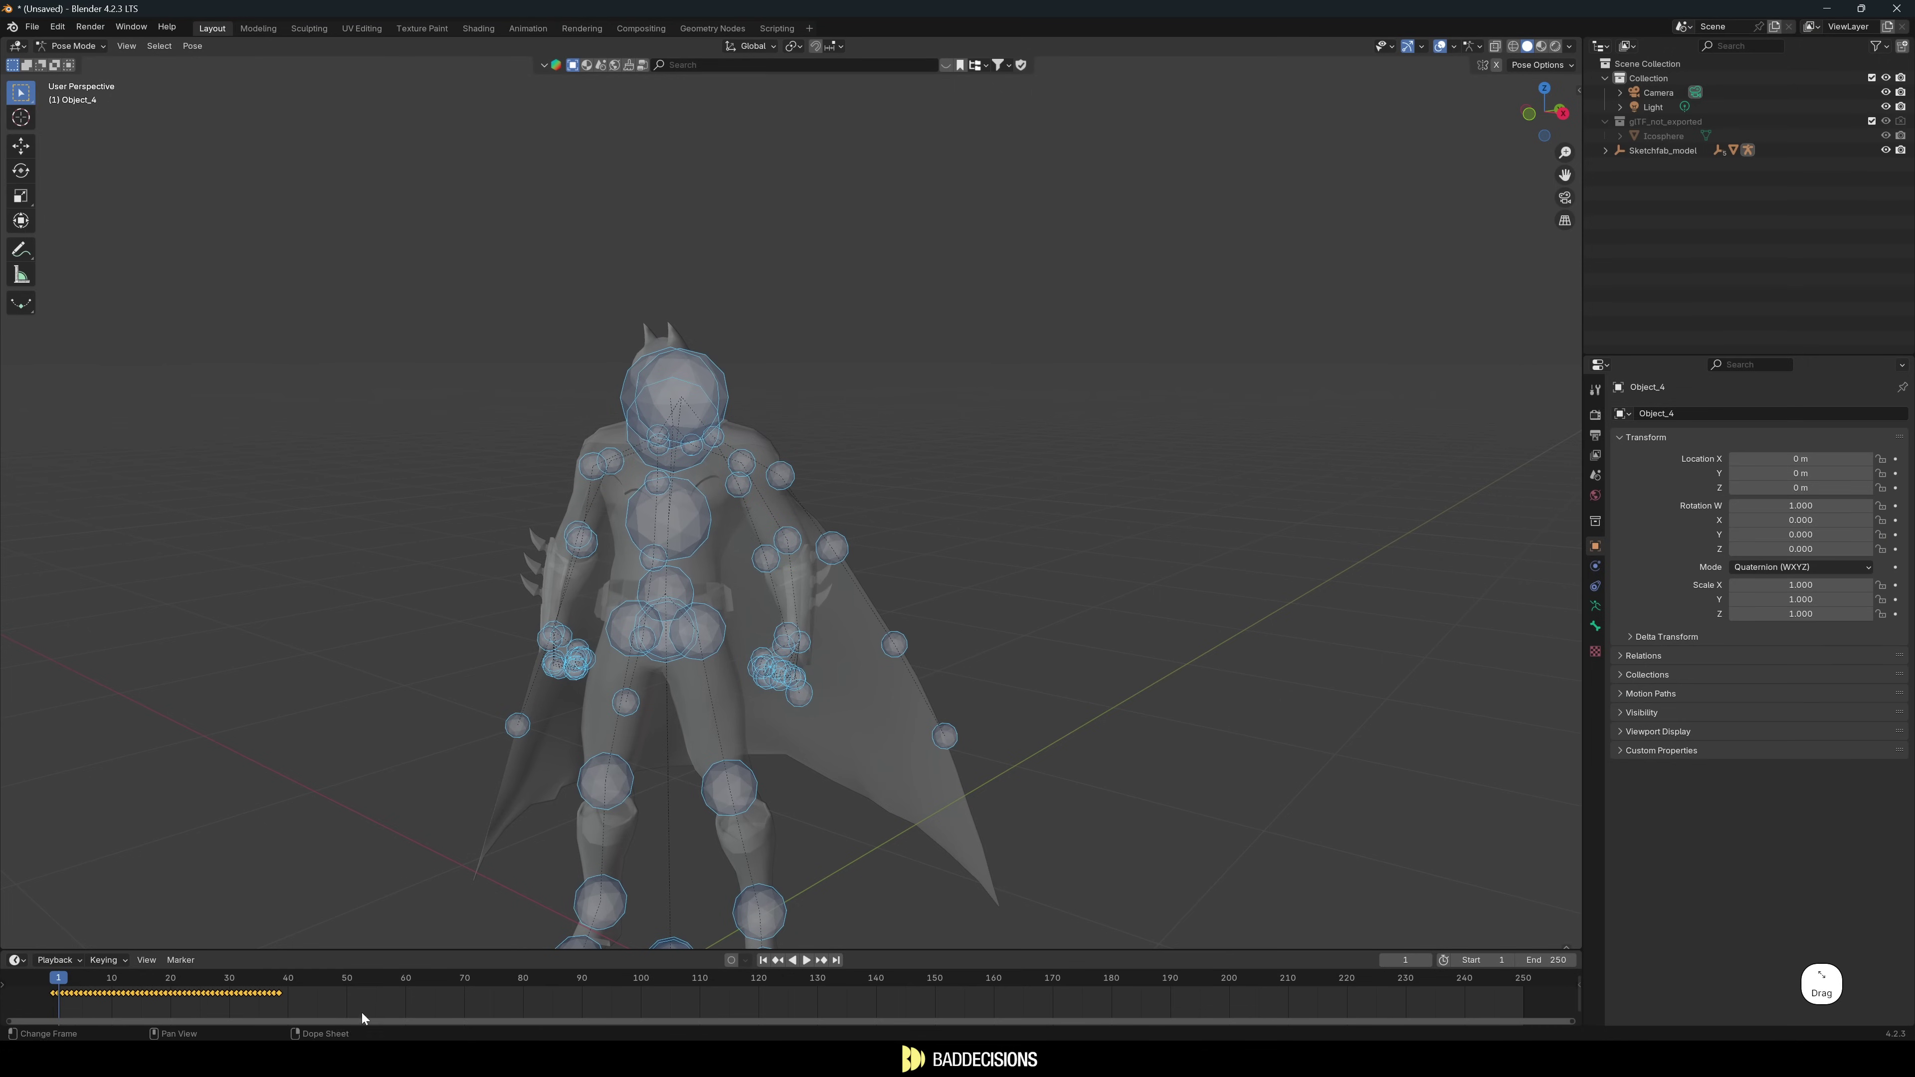
# Clear the armature's keyframes and turn the timeline area into the Nonlinear Animation editor.
pyautogui.click(370, 991)
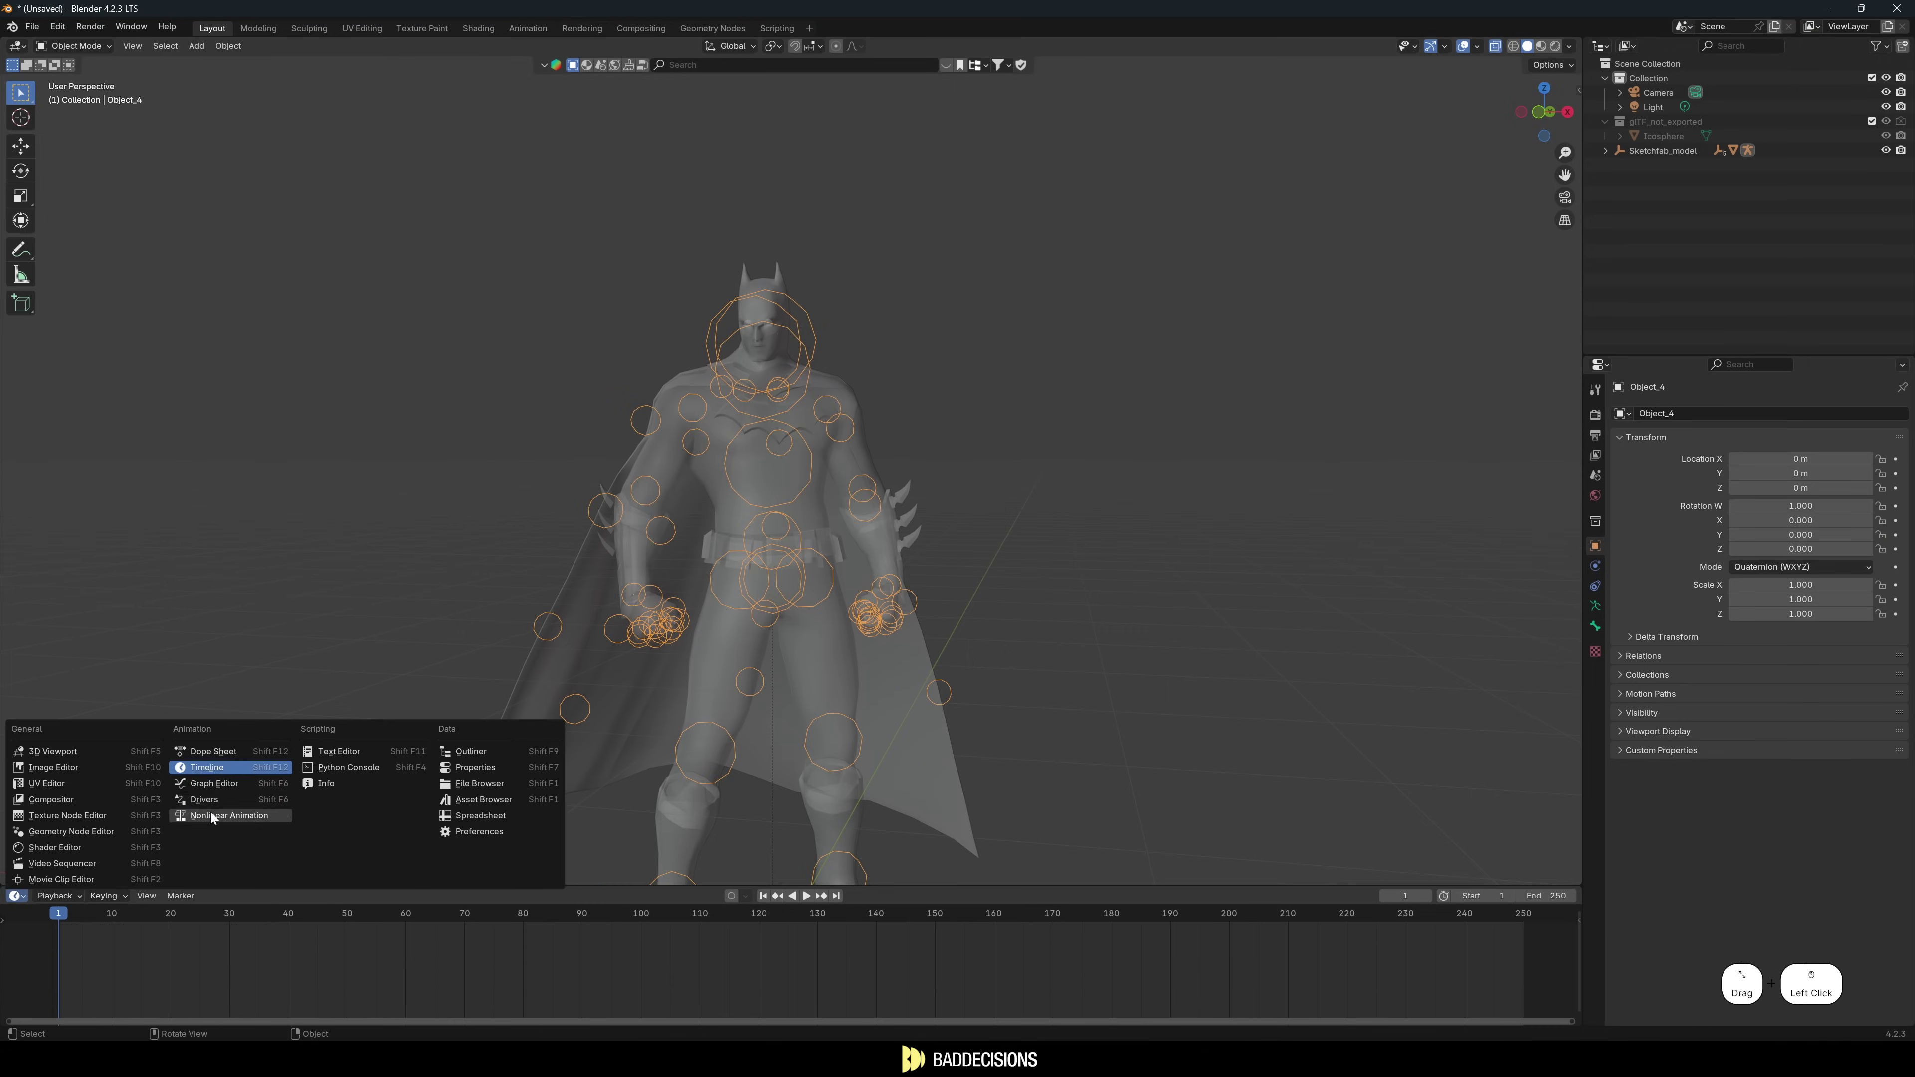
pyautogui.click(214, 815)
# Remove the Armature modifier from the Batman body mesh and delete all its vertex groups.
pyautogui.click(1595, 566)
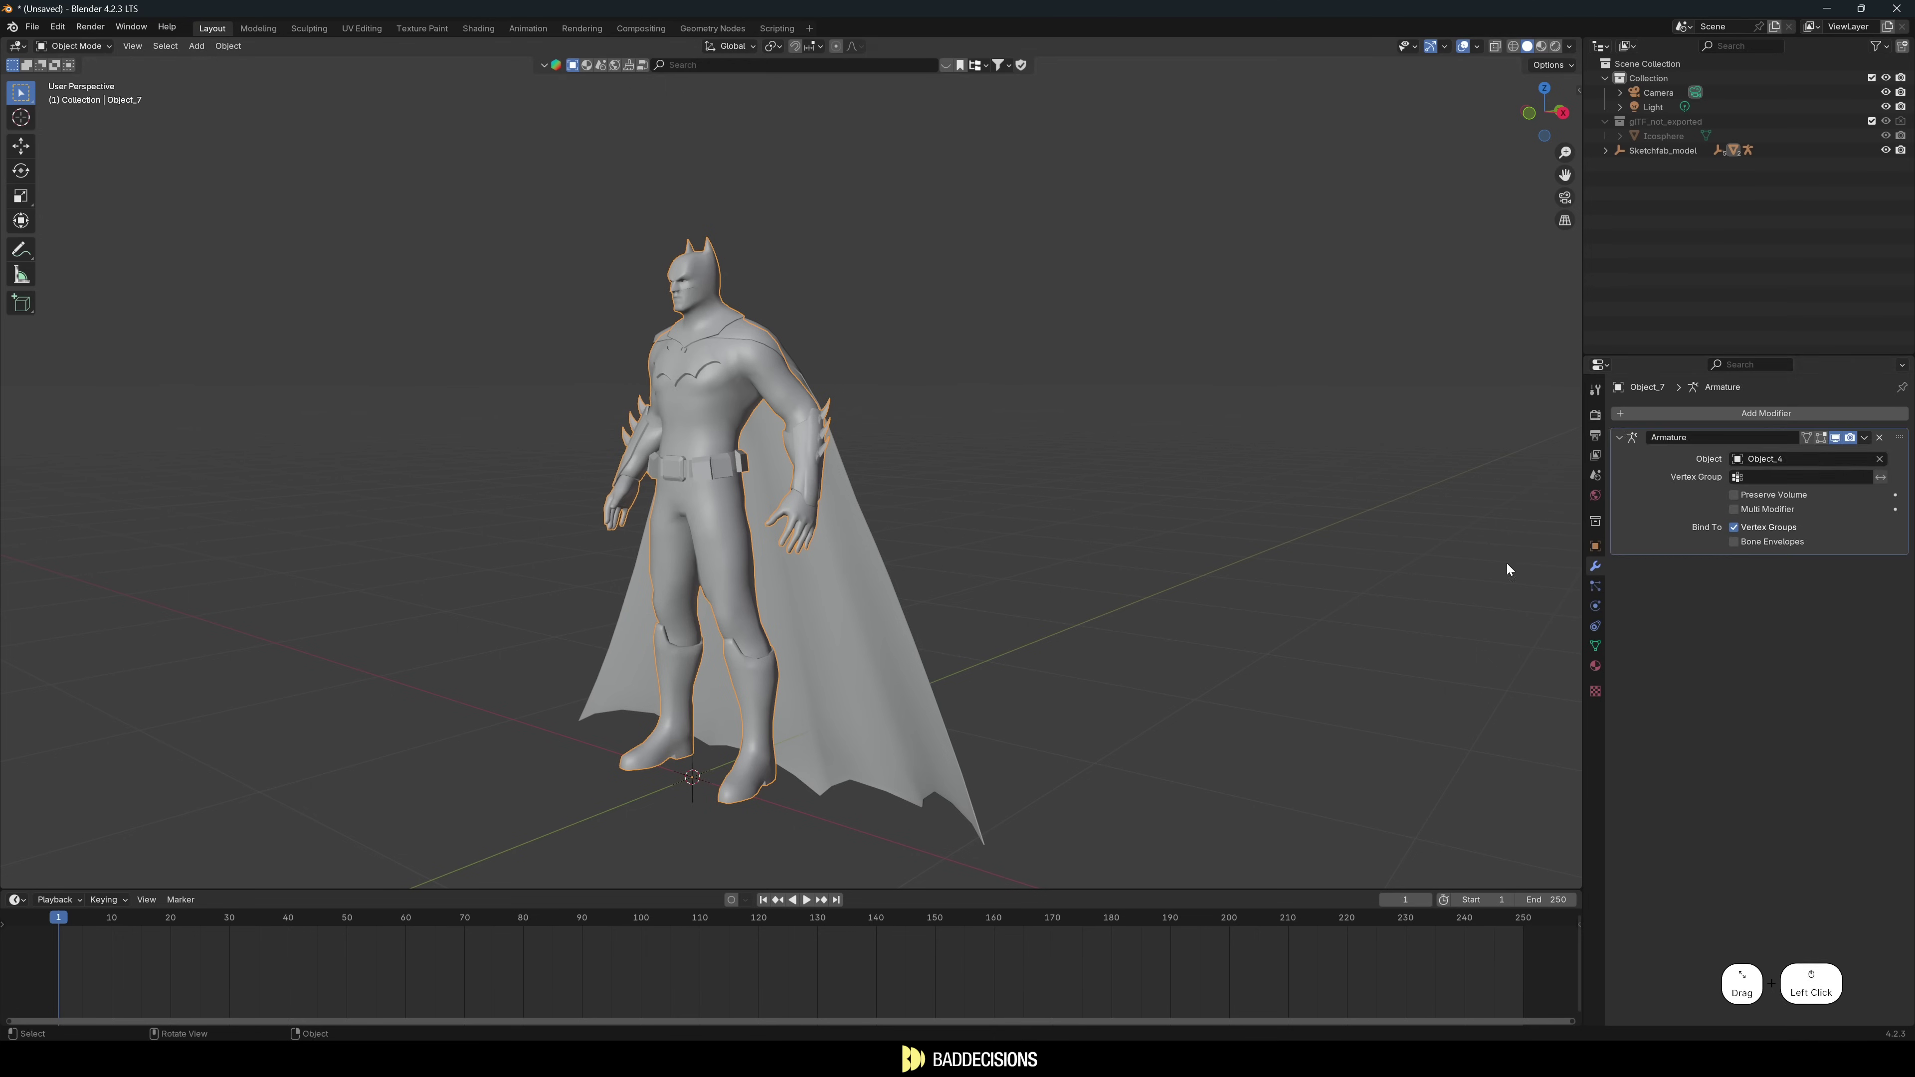
pyautogui.click(1881, 438)
pyautogui.click(1595, 646)
pyautogui.click(1895, 491)
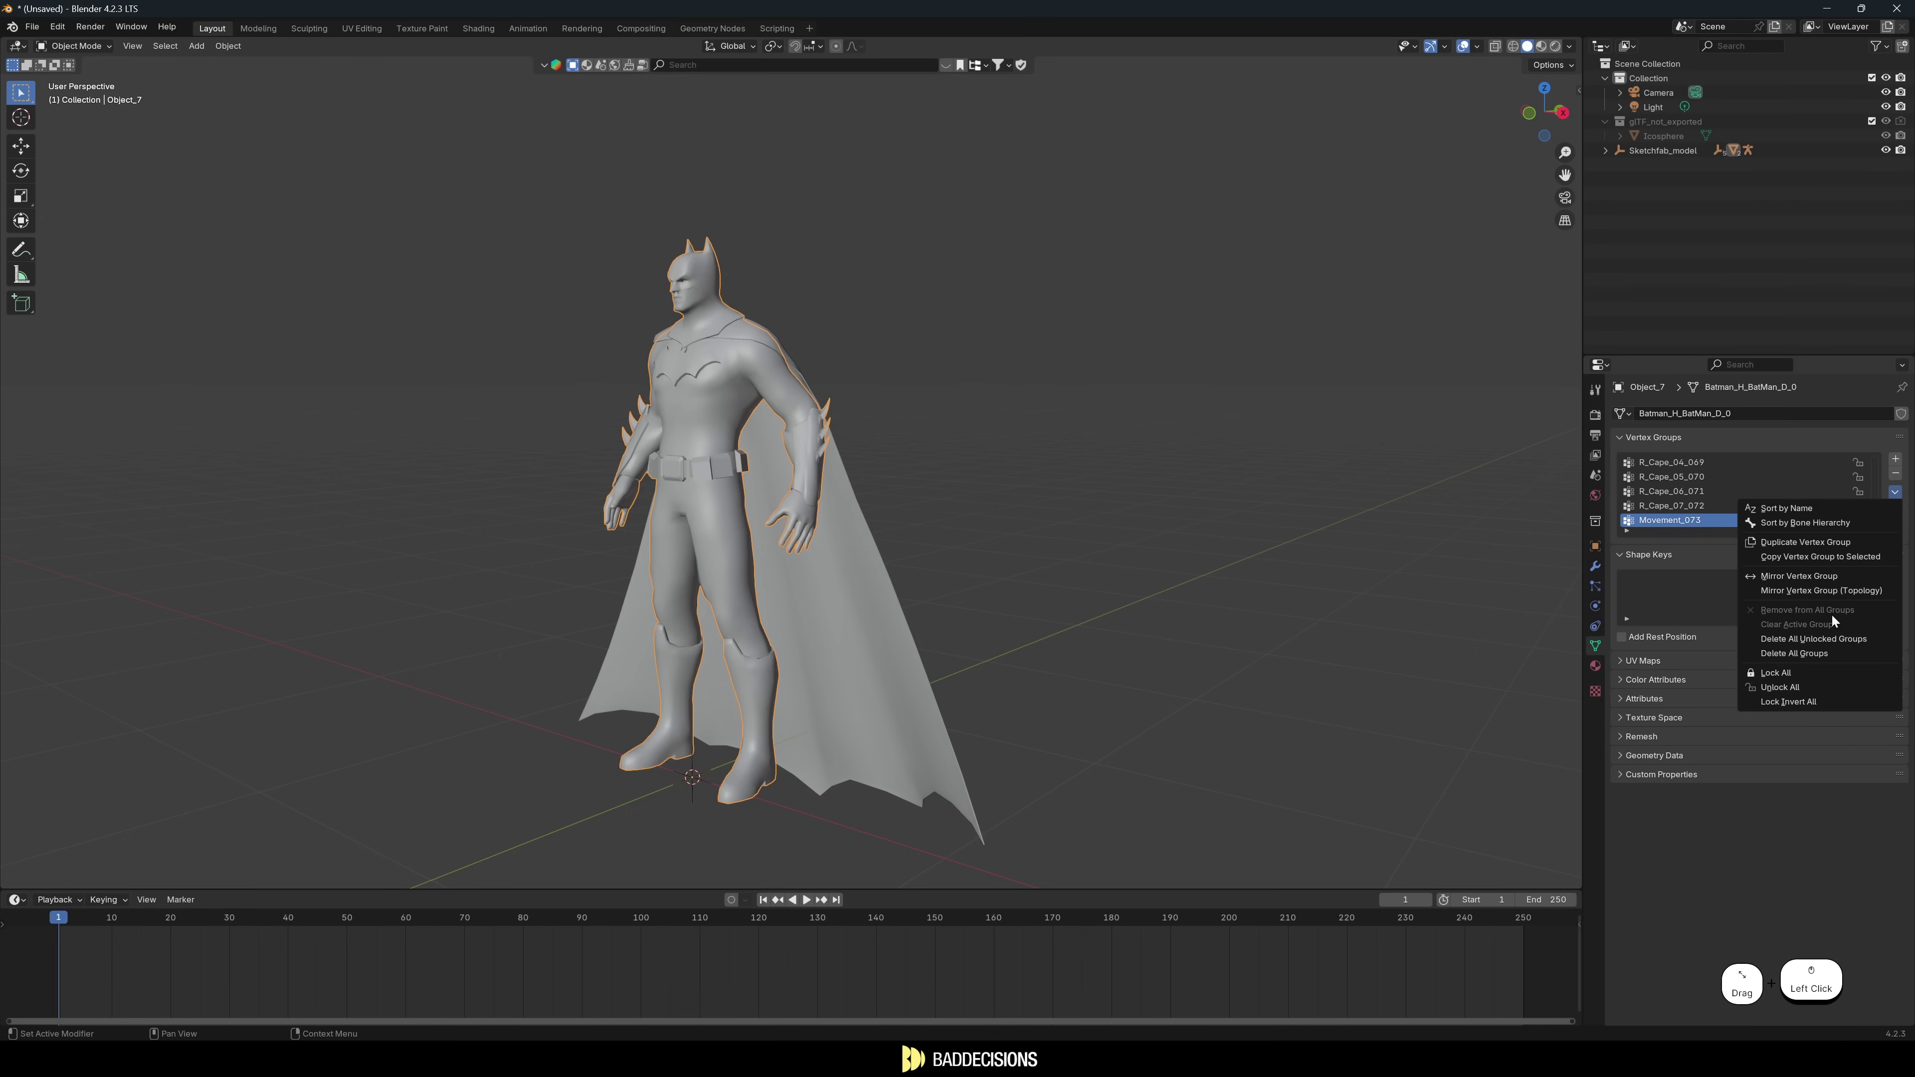
pyautogui.click(1793, 654)
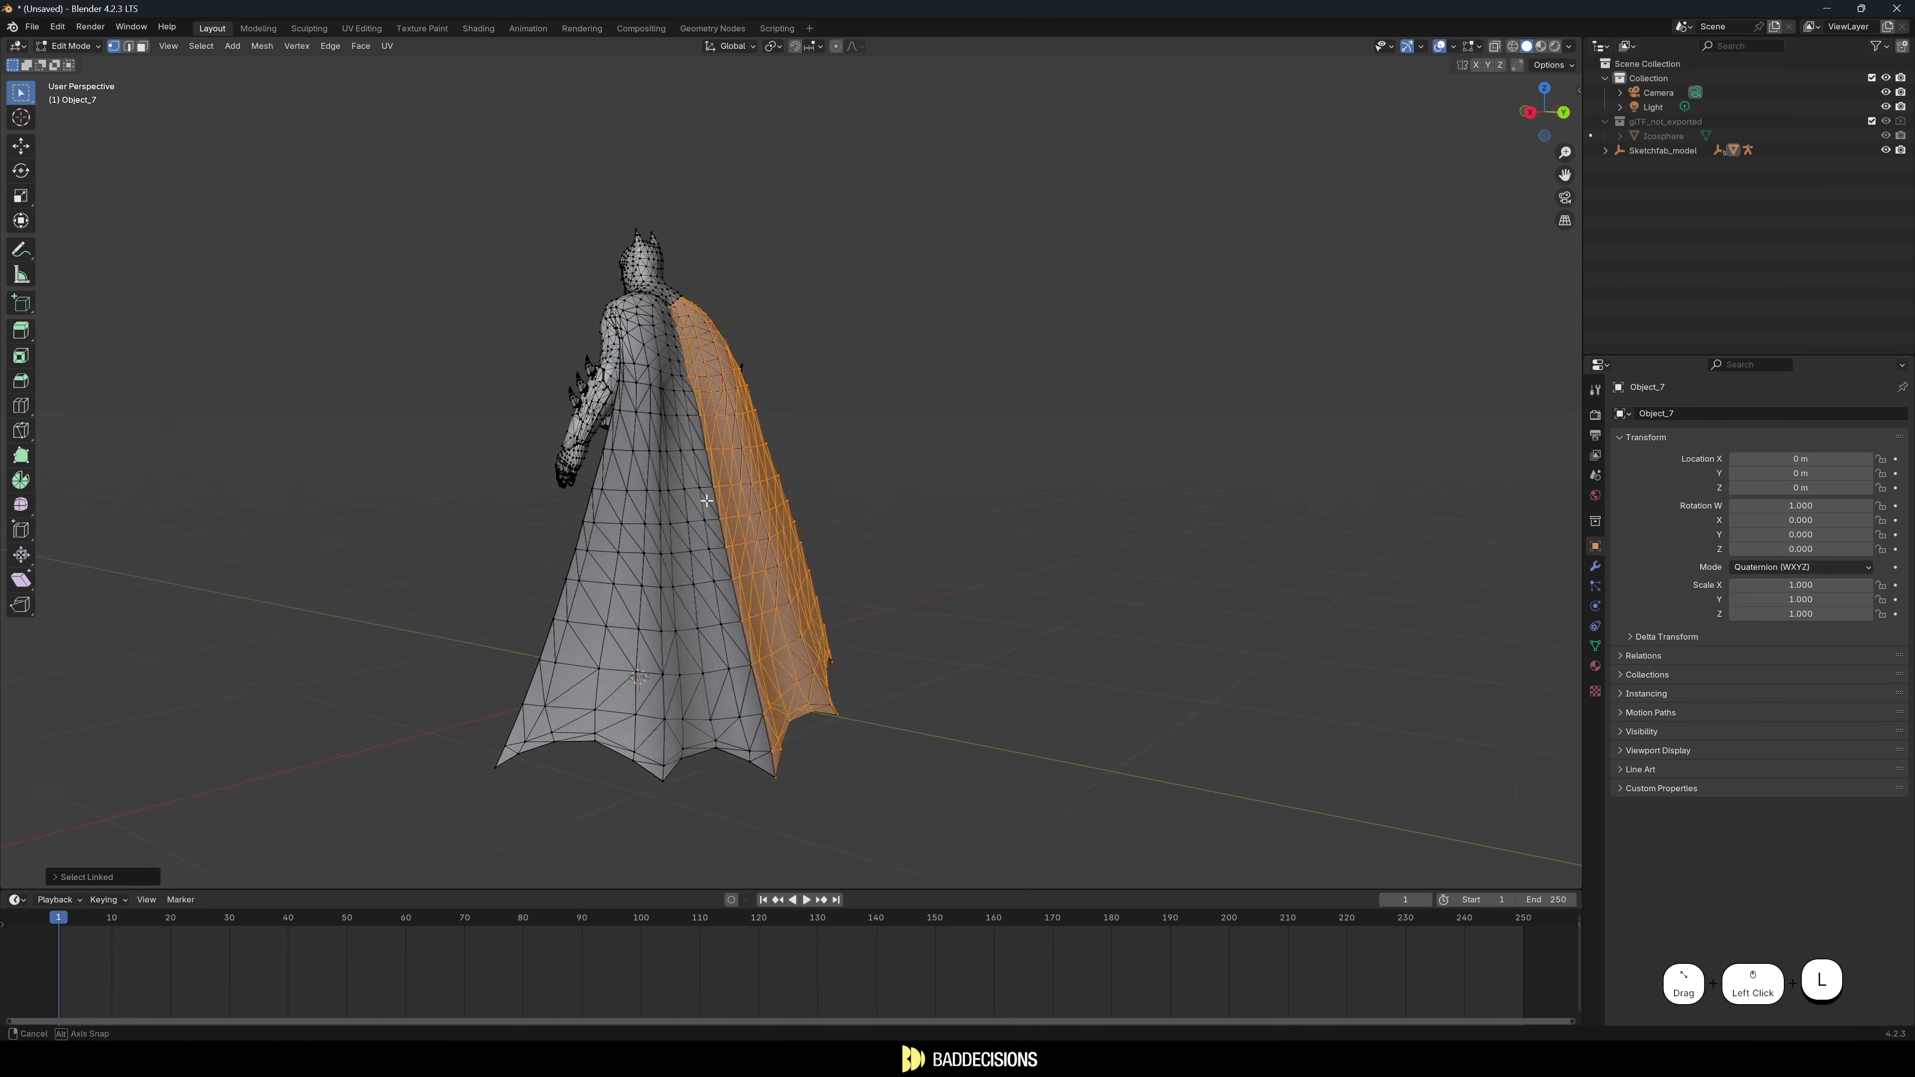
# Separate the selected cape geometry from the Batman mesh and test that cape and body can be moved independently.
pyautogui.moveTo(678, 519); pyautogui.dragTo(778, 518, button='middle')
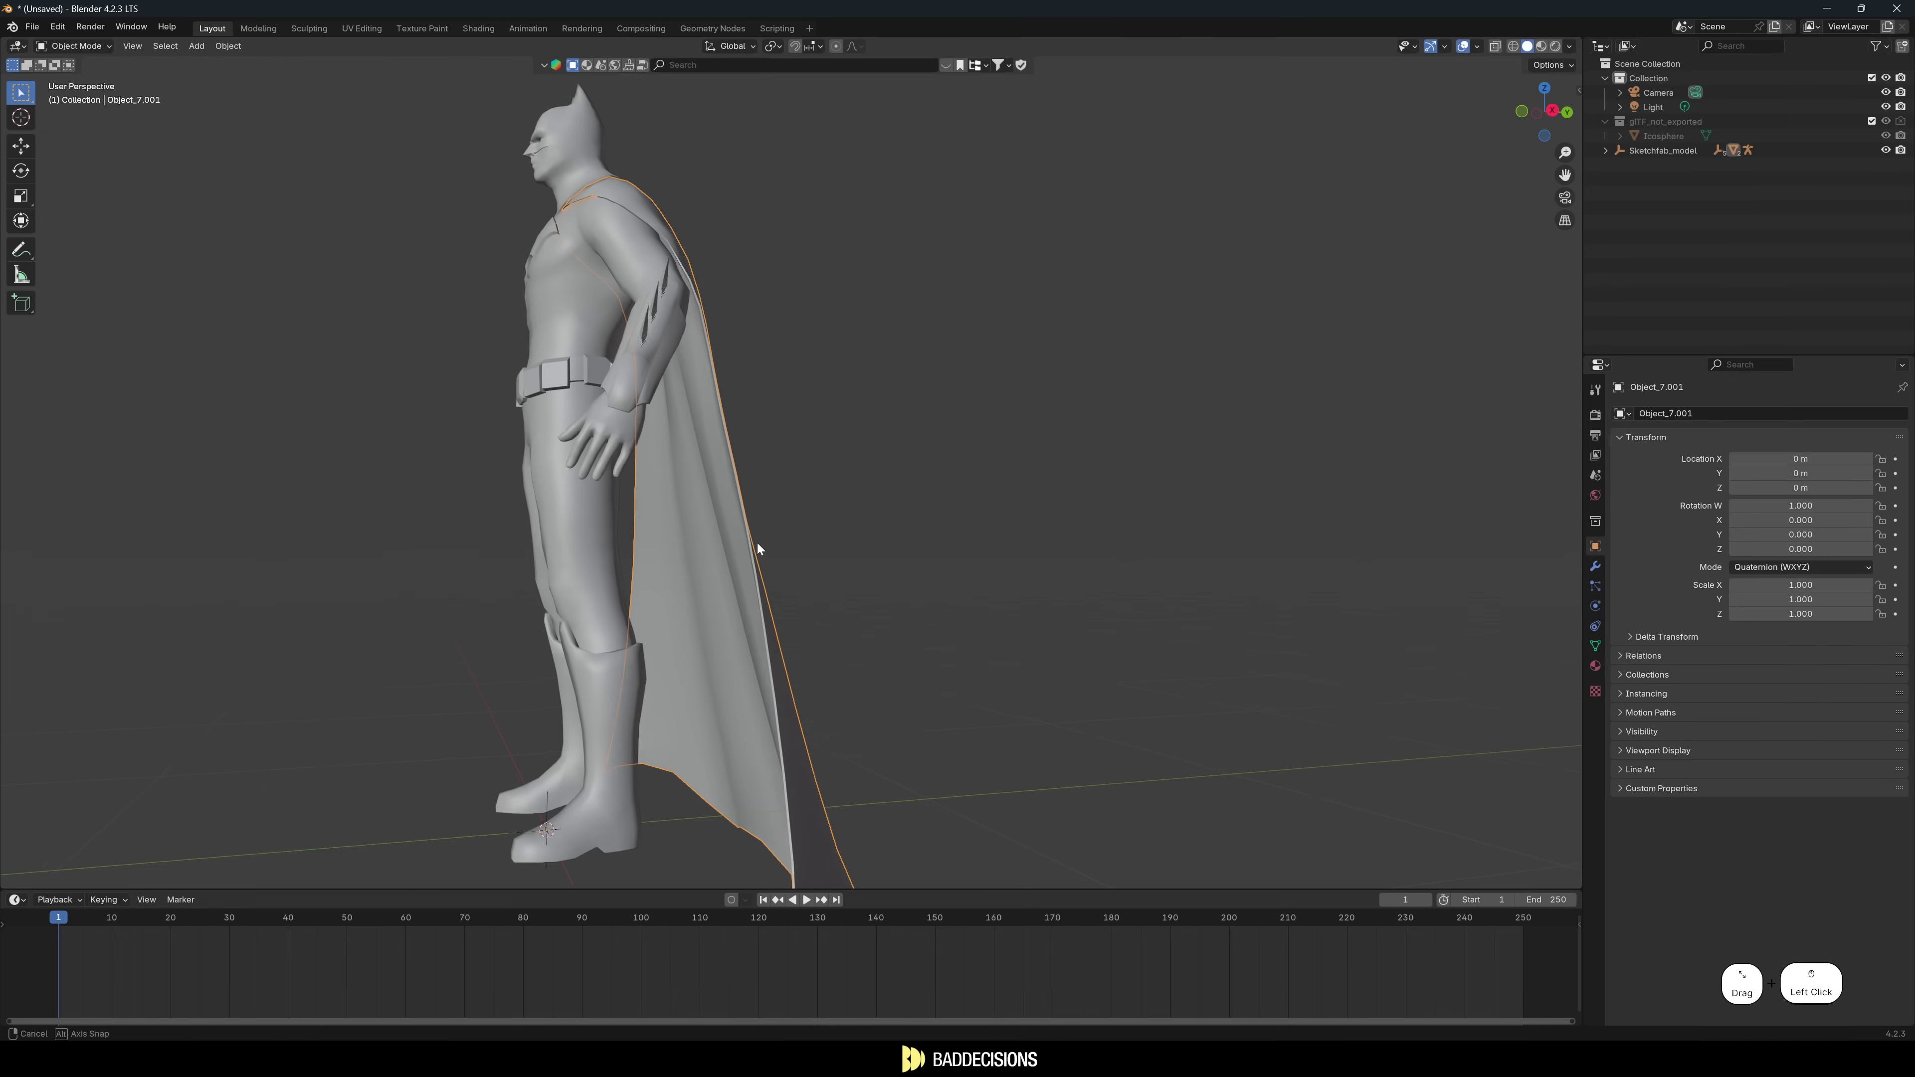
pyautogui.press('g')
pyautogui.rightClick(999, 491)
pyautogui.moveTo(999, 491); pyautogui.dragTo(1078, 504, button='middle')
pyautogui.scroll(-2, 980, 467)
pyautogui.click(705, 425)
pyautogui.moveTo(945, 450); pyautogui.dragTo(757, 440, button='middle')
pyautogui.press('g')
pyautogui.rightClick(430, 386)
pyautogui.press('g')
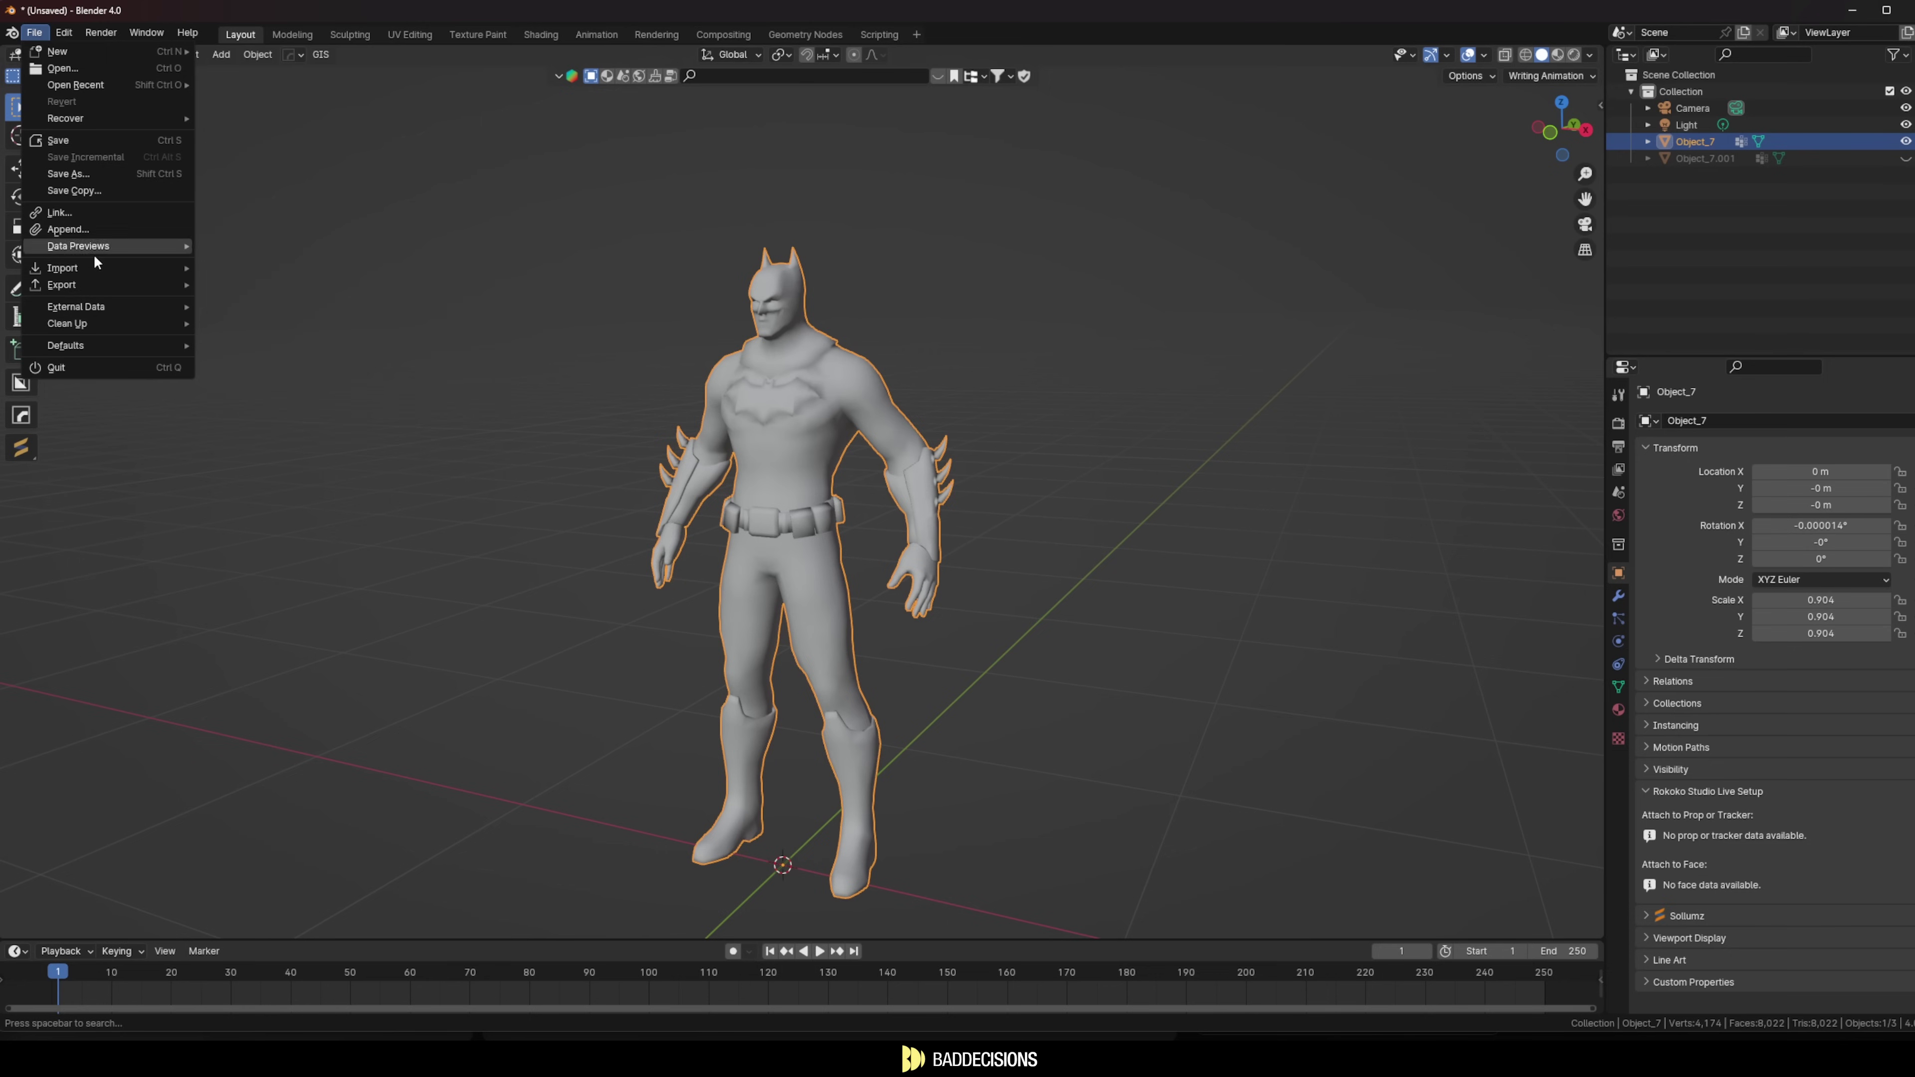
# Export the Batman body without its cape as an FBX limited to selected objects.
pyautogui.moveTo(93, 254)
pyautogui.click(272, 438)
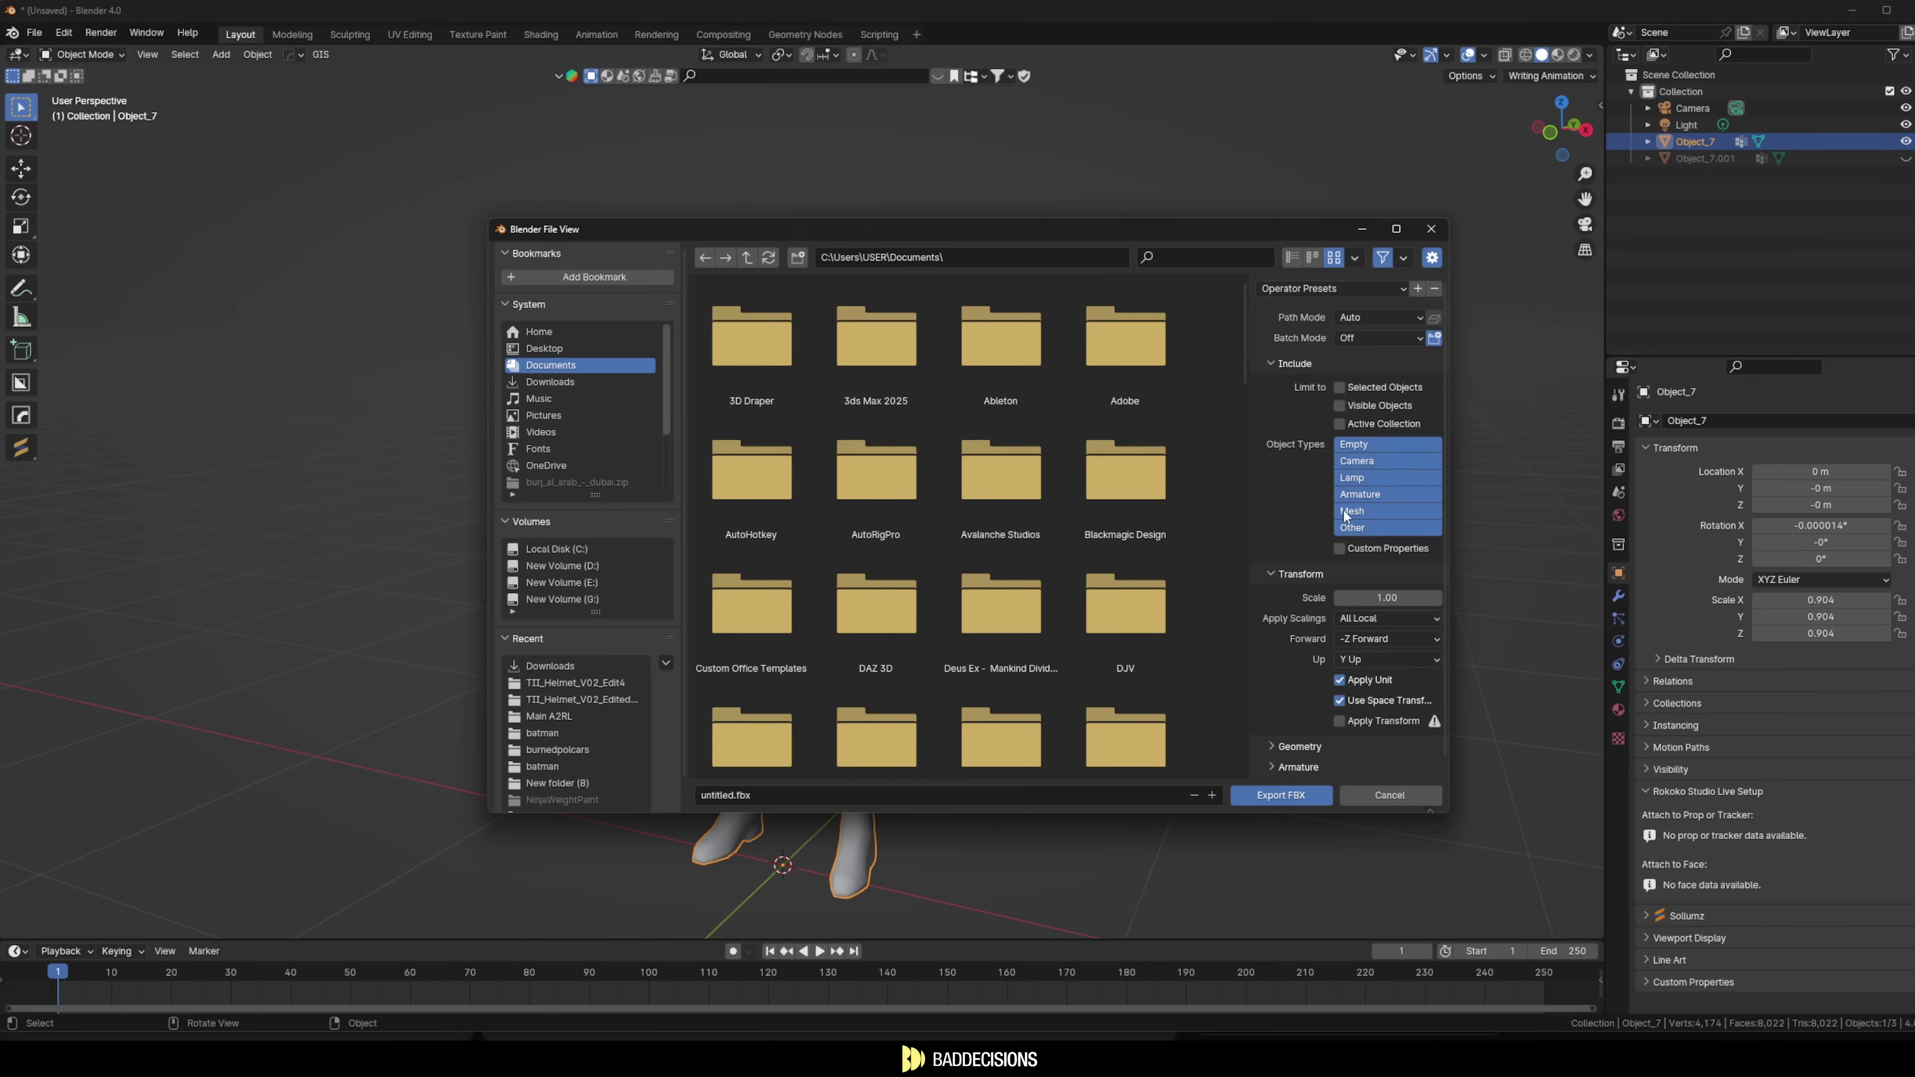
pyautogui.click(1341, 387)
pyautogui.scroll(-1, 1305, 688)
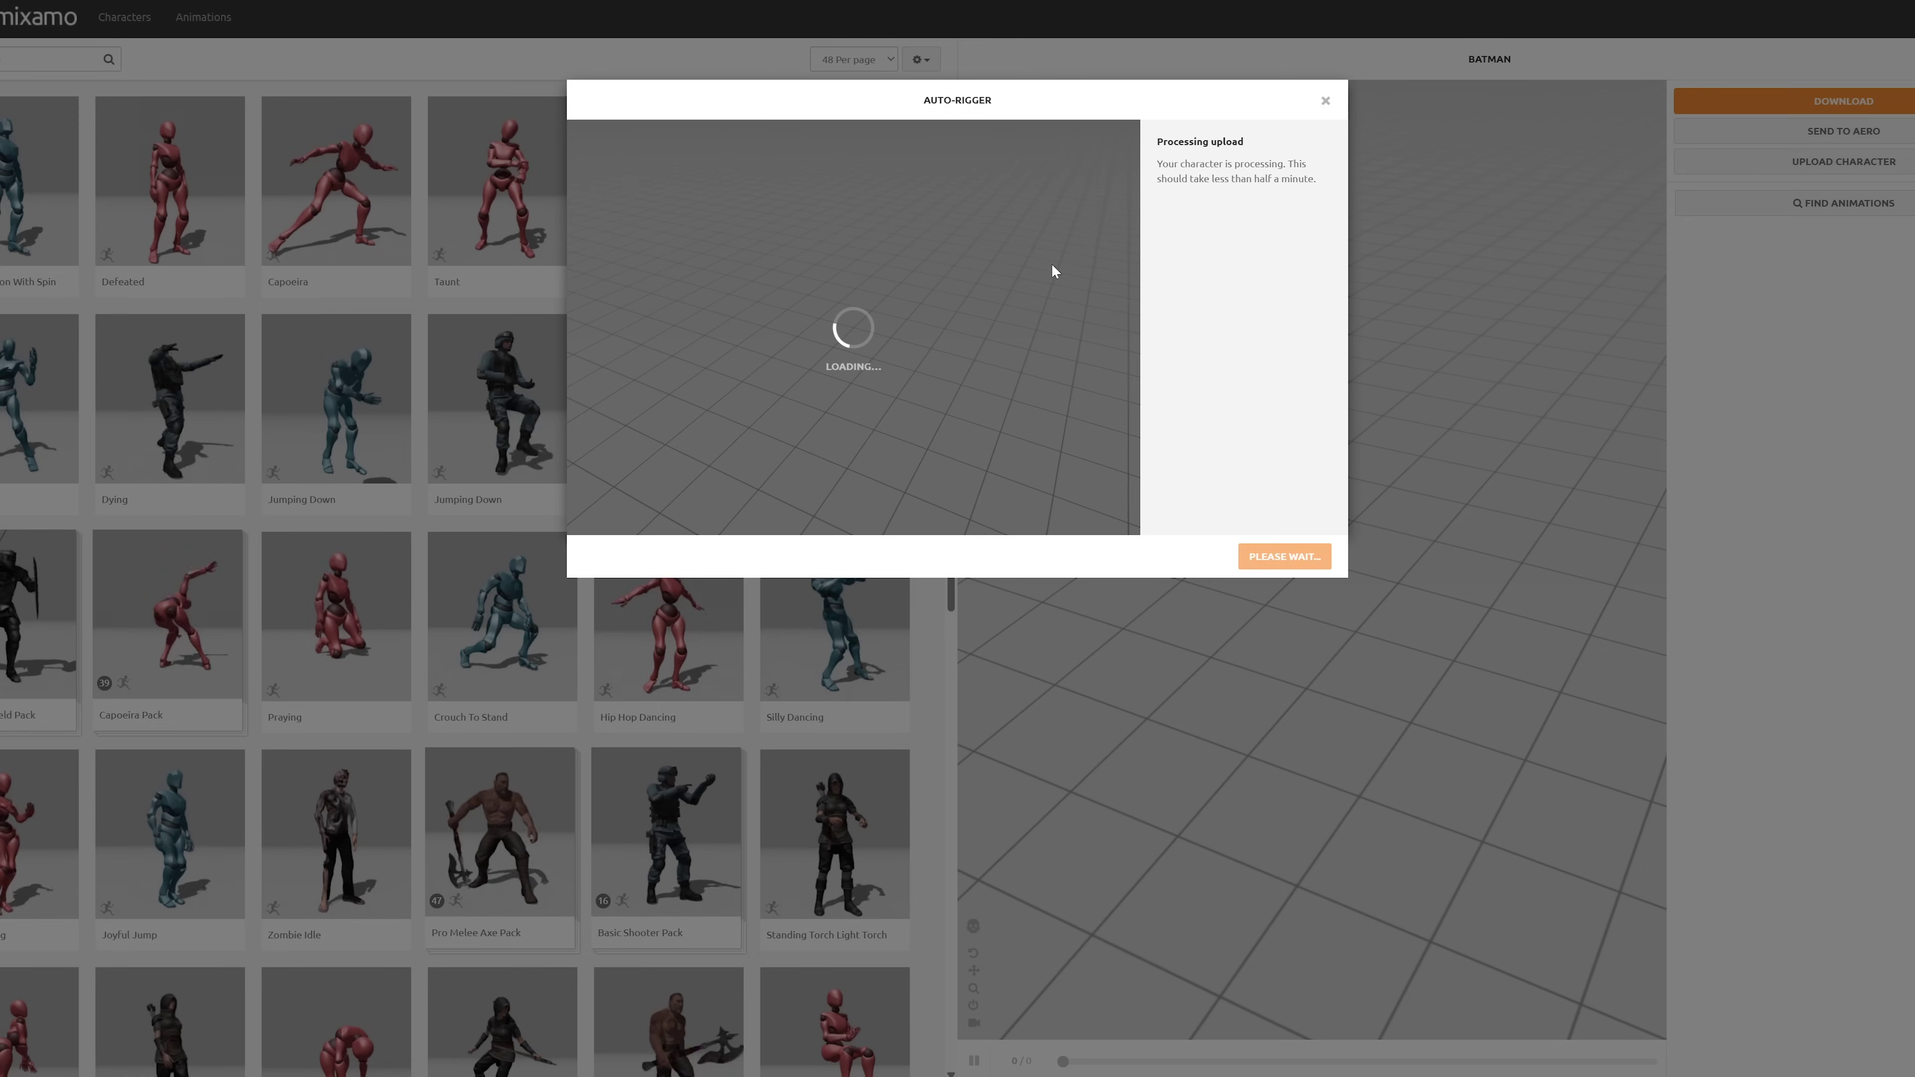
# In Mixamo, place the auto-rigger's chin, wrist, elbow, knee and groin markers on the uploaded Batman model and proceed.
pyautogui.moveTo(657, 327); pyautogui.dragTo(853, 176)
pyautogui.moveTo(657, 369); pyautogui.dragTo(764, 304)
pyautogui.moveTo(658, 411); pyautogui.dragTo(782, 257)
pyautogui.moveTo(657, 451); pyautogui.dragTo(820, 403)
pyautogui.moveTo(657, 494); pyautogui.dragTo(853, 325)
pyautogui.click(1308, 557)
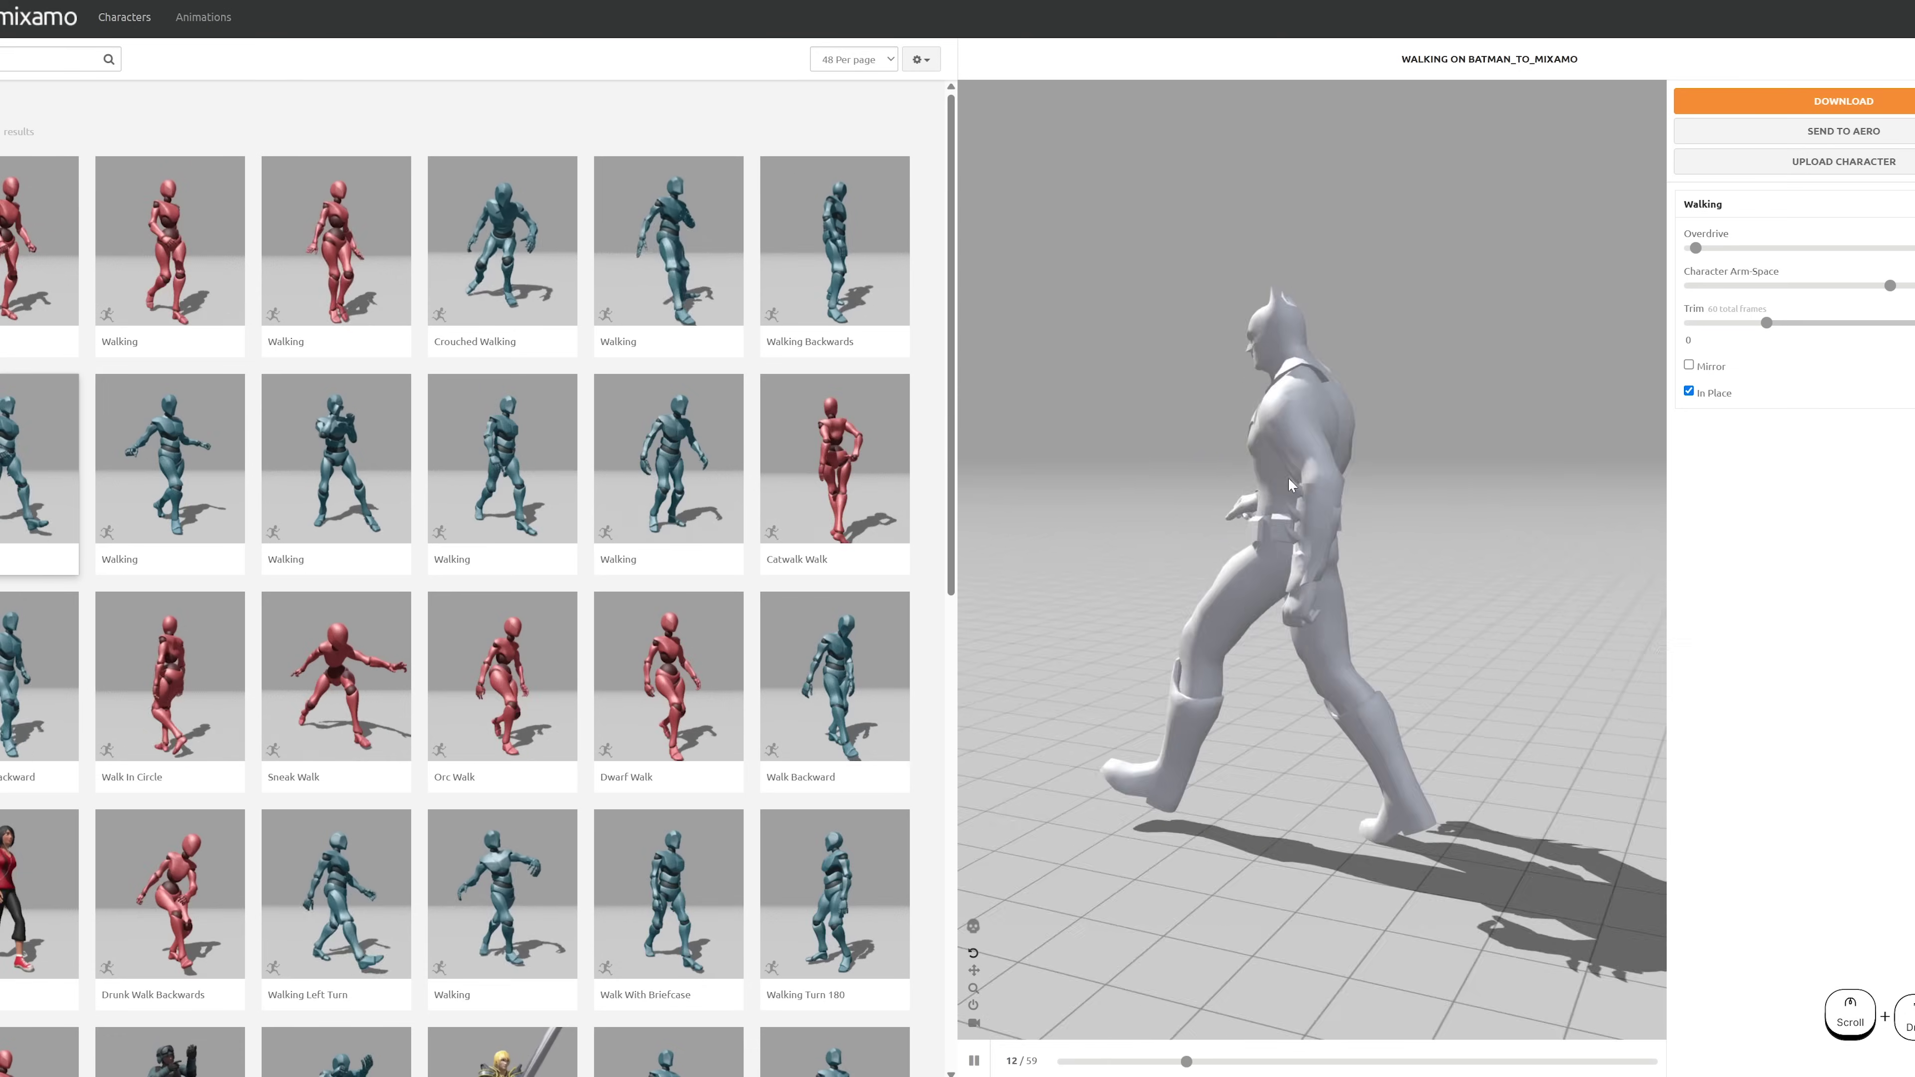
# Inspect the in-place Walking animation on Batman and download it as FBX Binary with skin at 30 fps.
pyautogui.moveTo(1289, 477); pyautogui.dragTo(1392, 471)
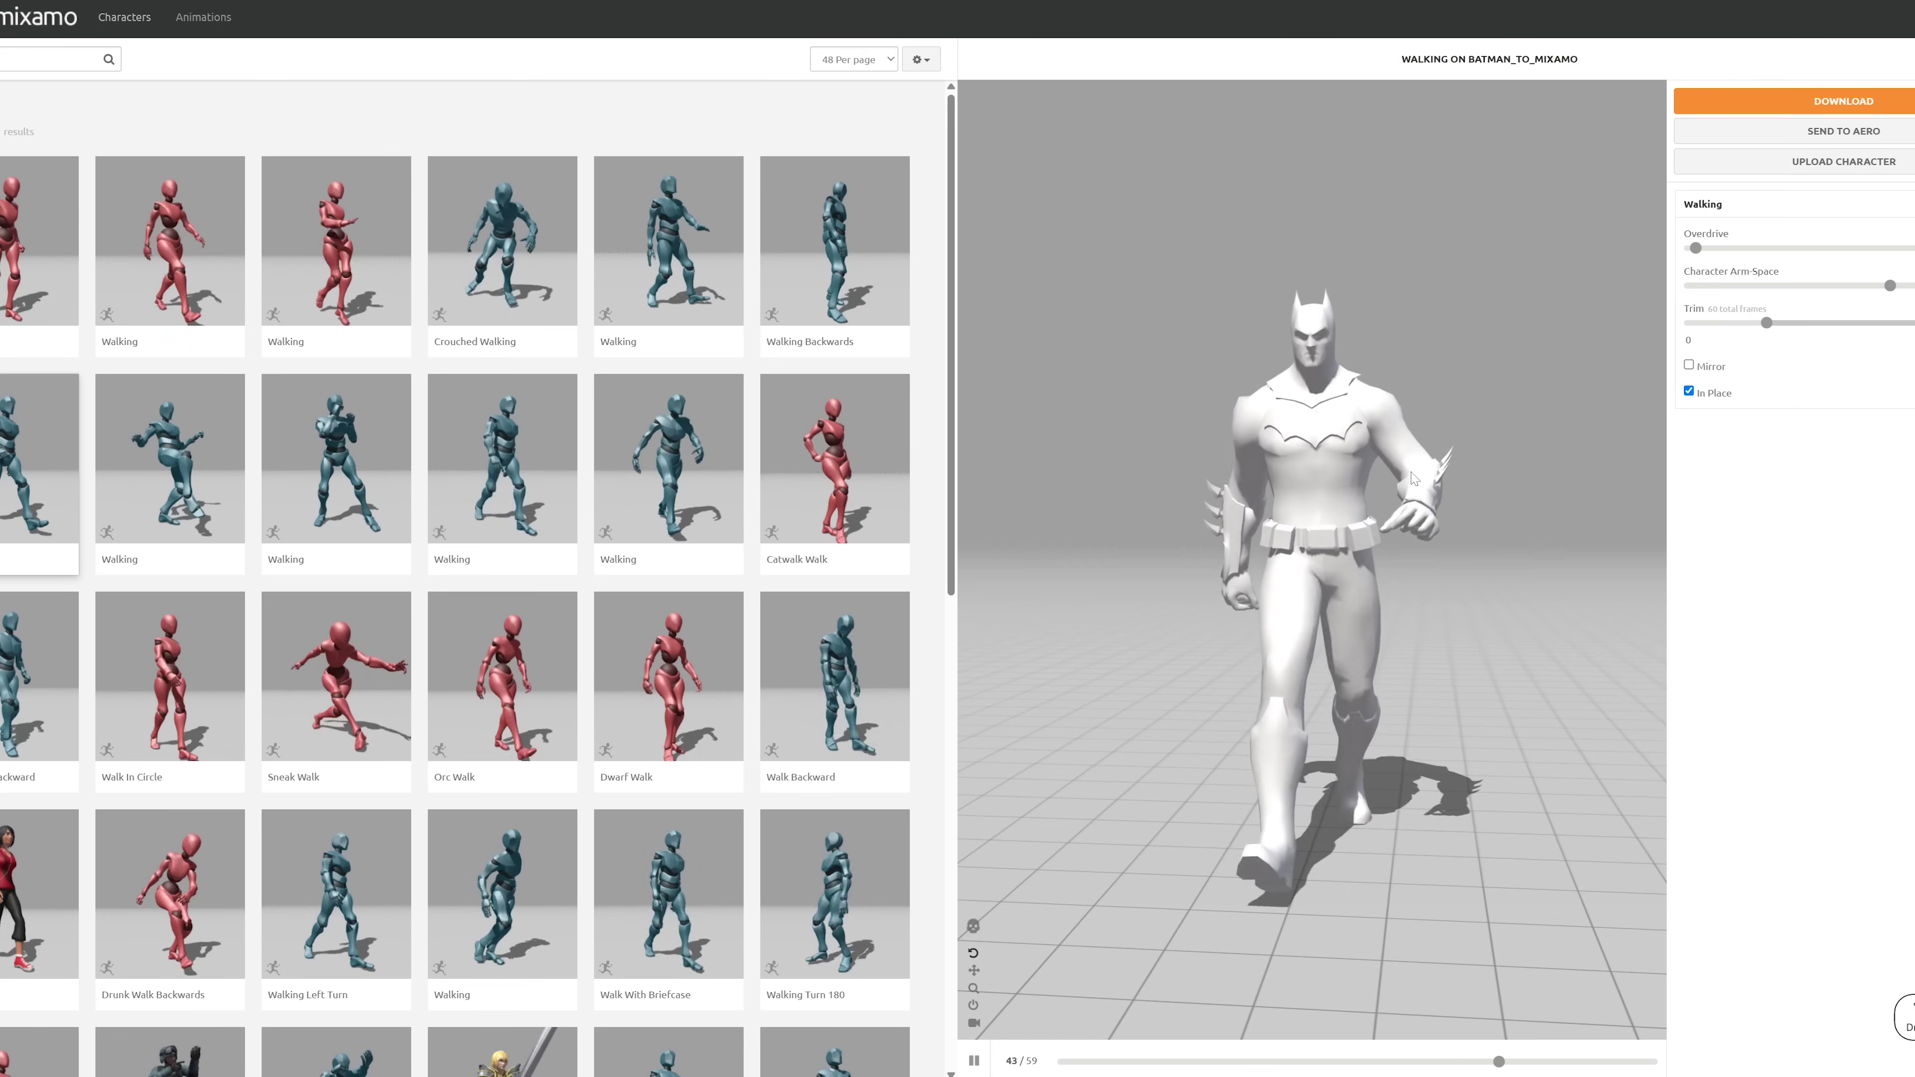
pyautogui.click(1843, 100)
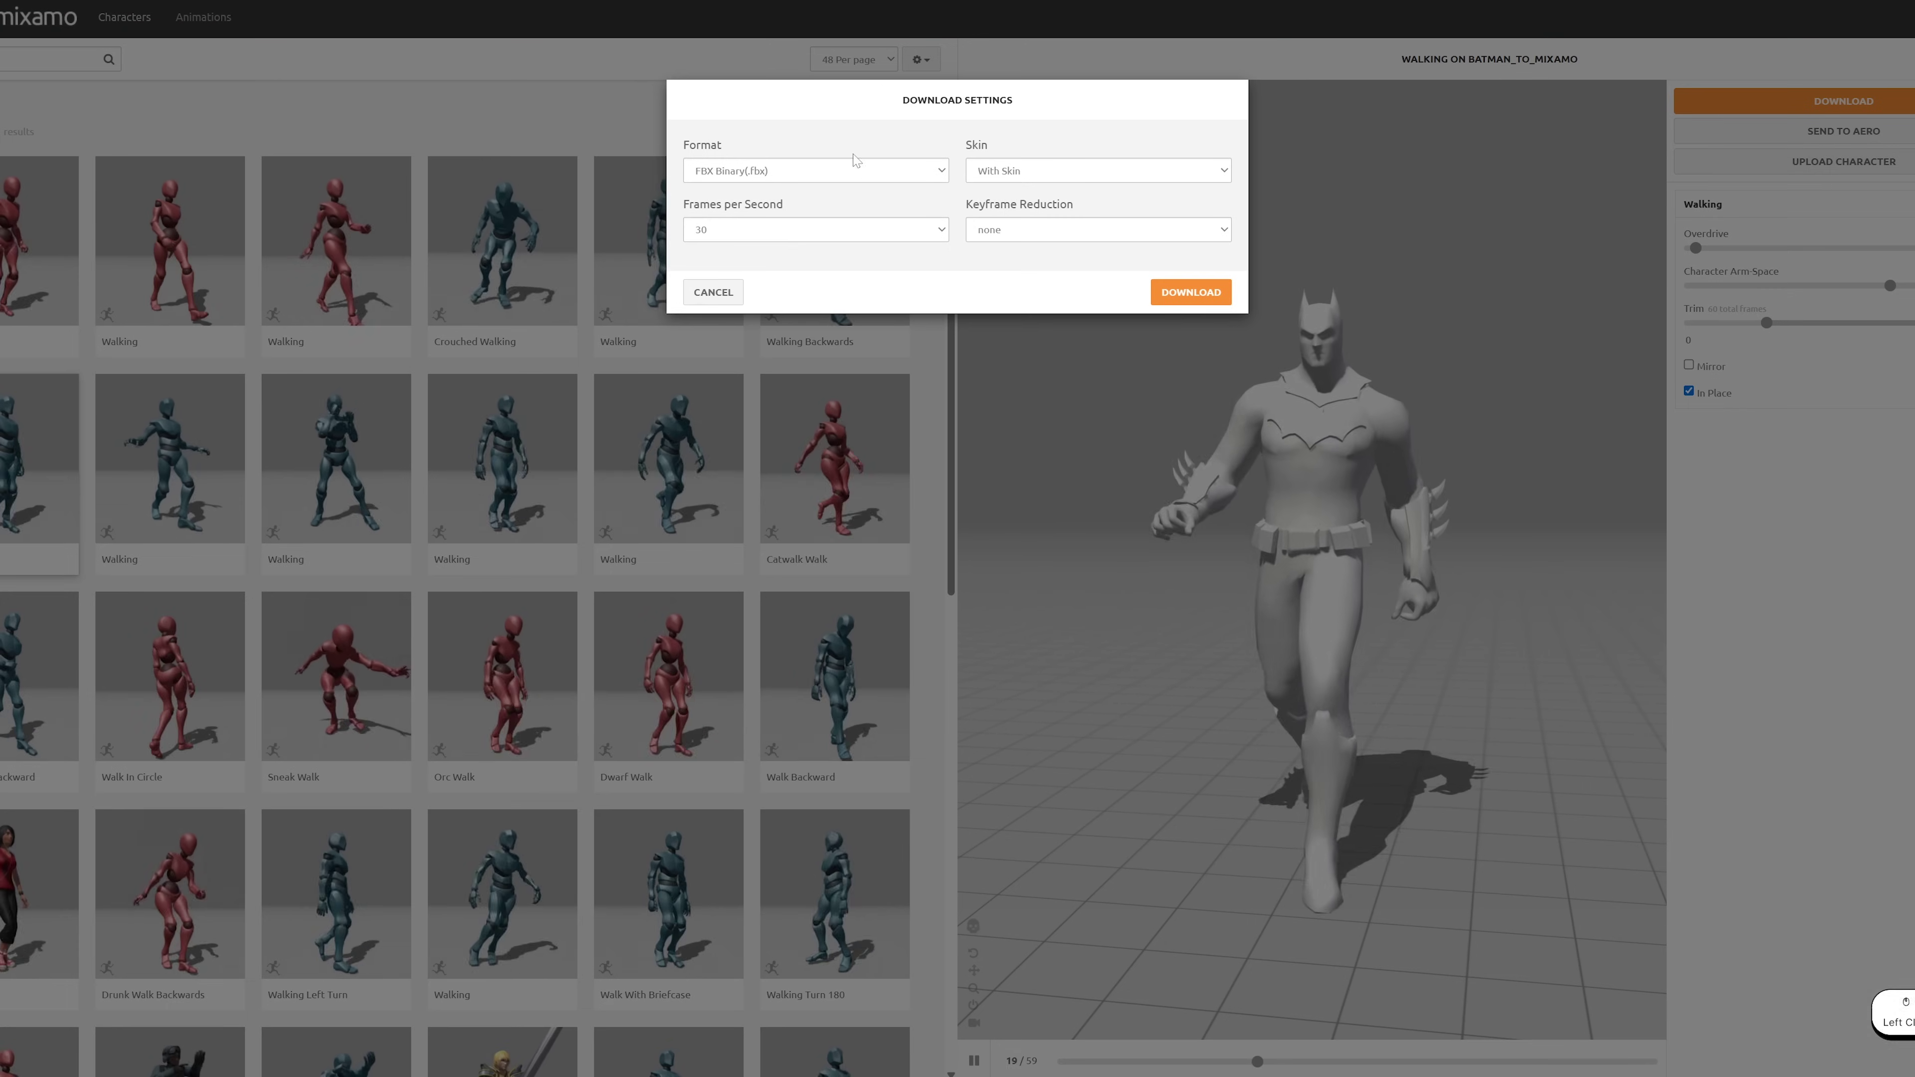
pyautogui.click(1191, 291)
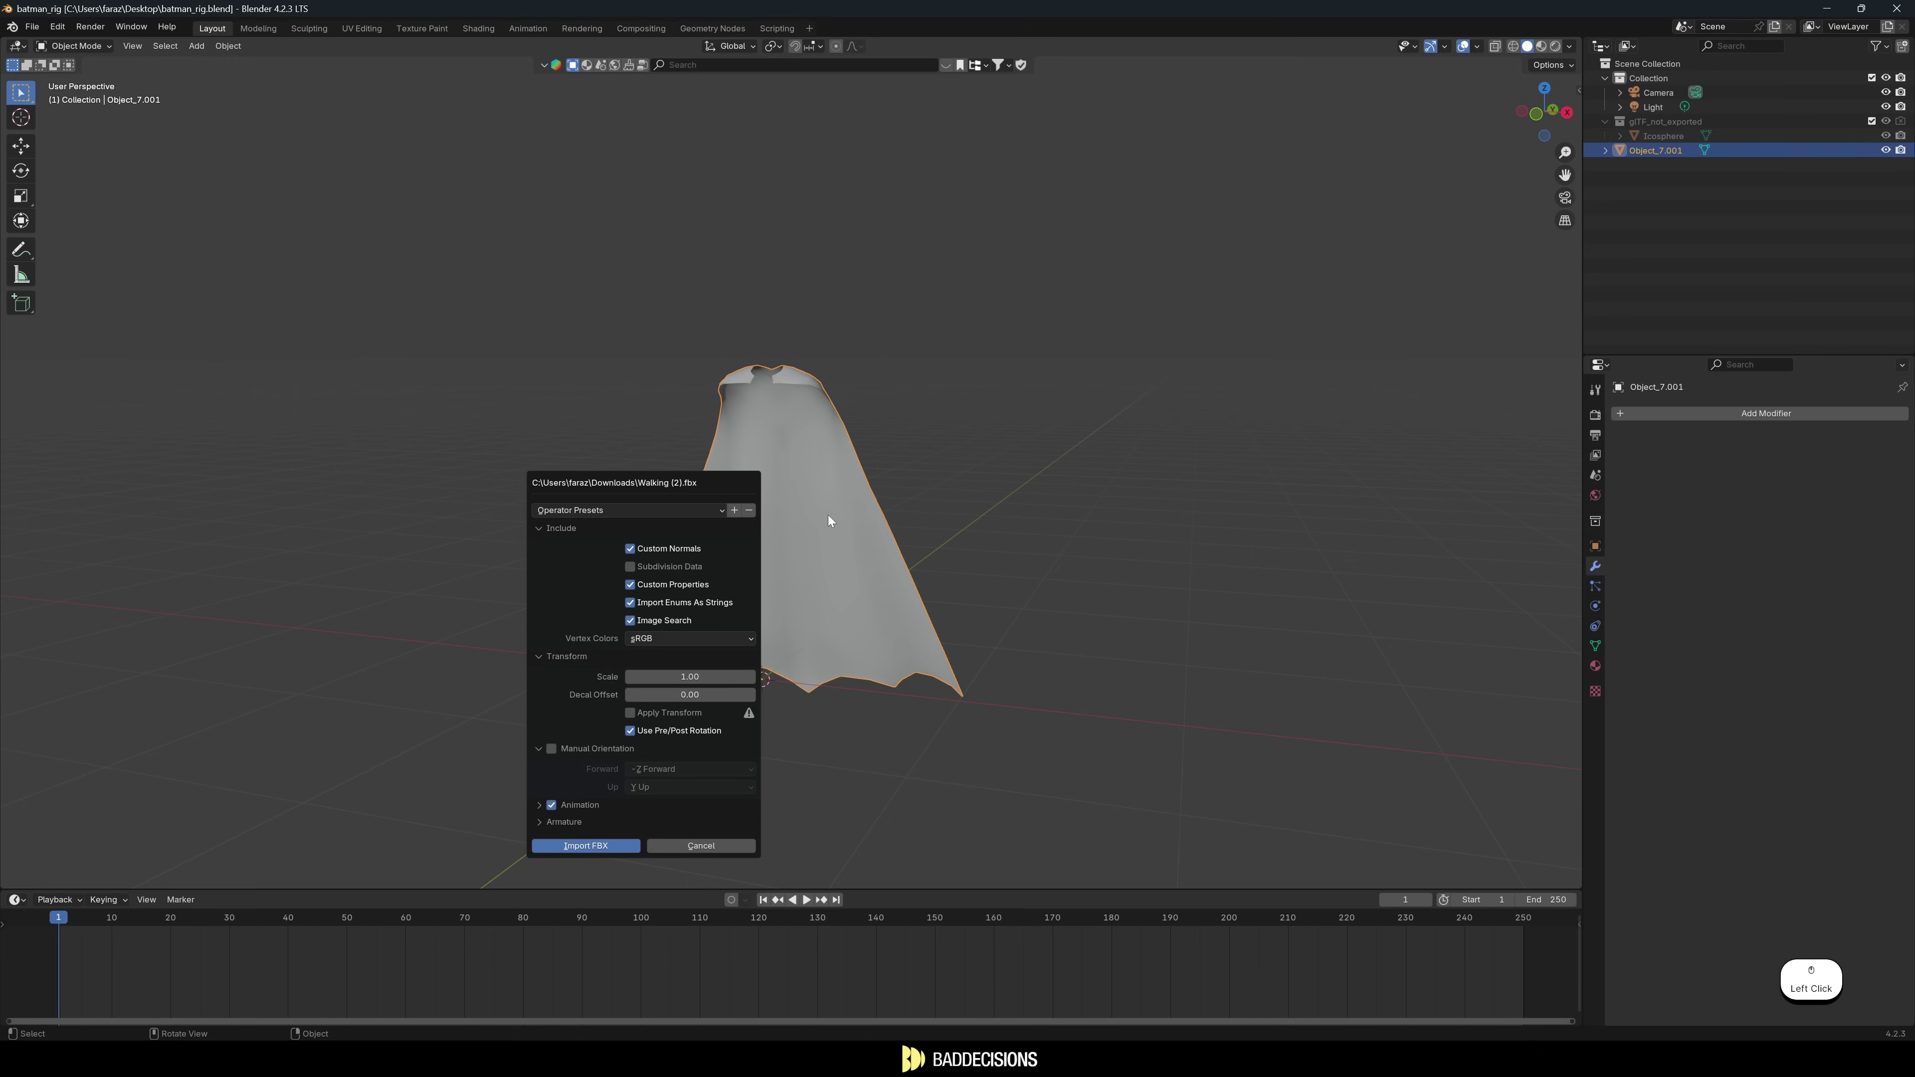
# Switch to Blender, import Walking (2).fbx with the default FBX settings and play the walk beside the cape.
pyautogui.click(595, 844)
pyautogui.moveTo(821, 453); pyautogui.dragTo(294, 764, button='middle')
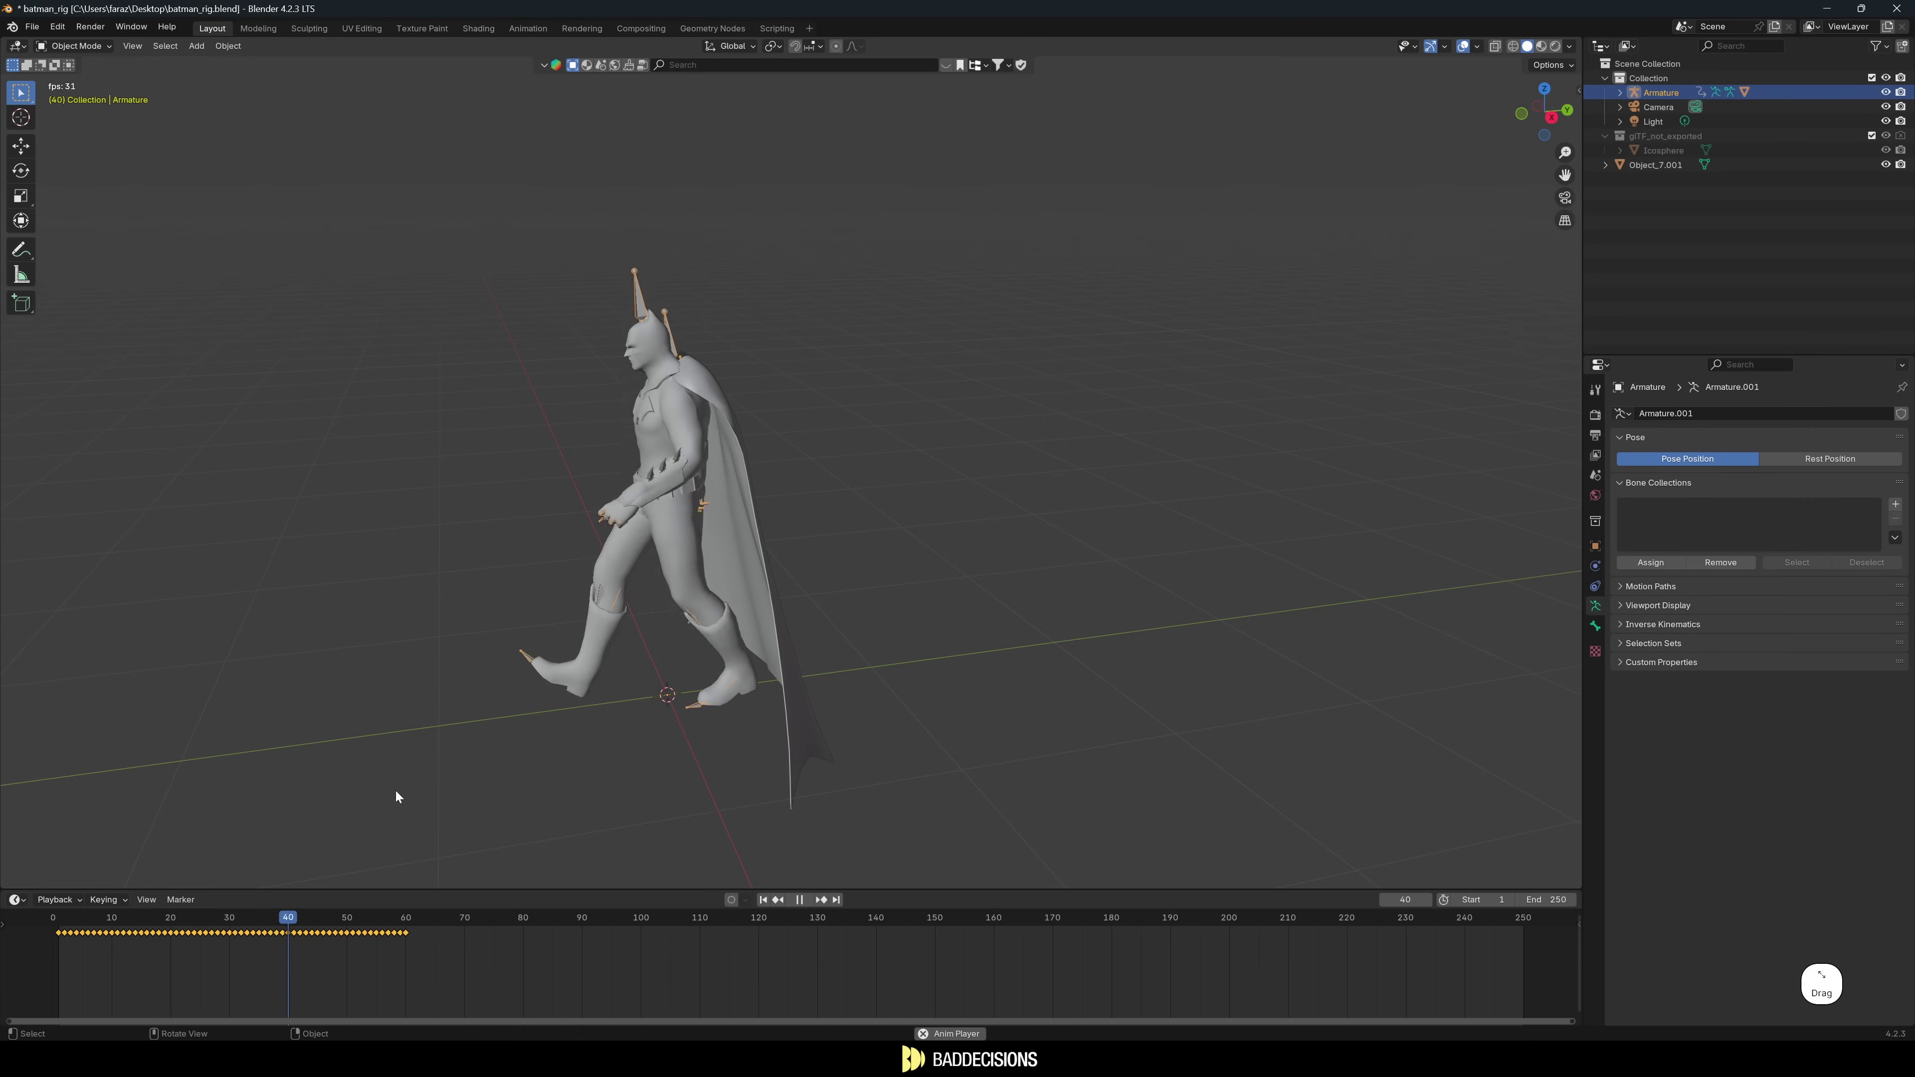
pyautogui.press('space')
pyautogui.moveTo(709, 389); pyautogui.dragTo(884, 374, button='middle')
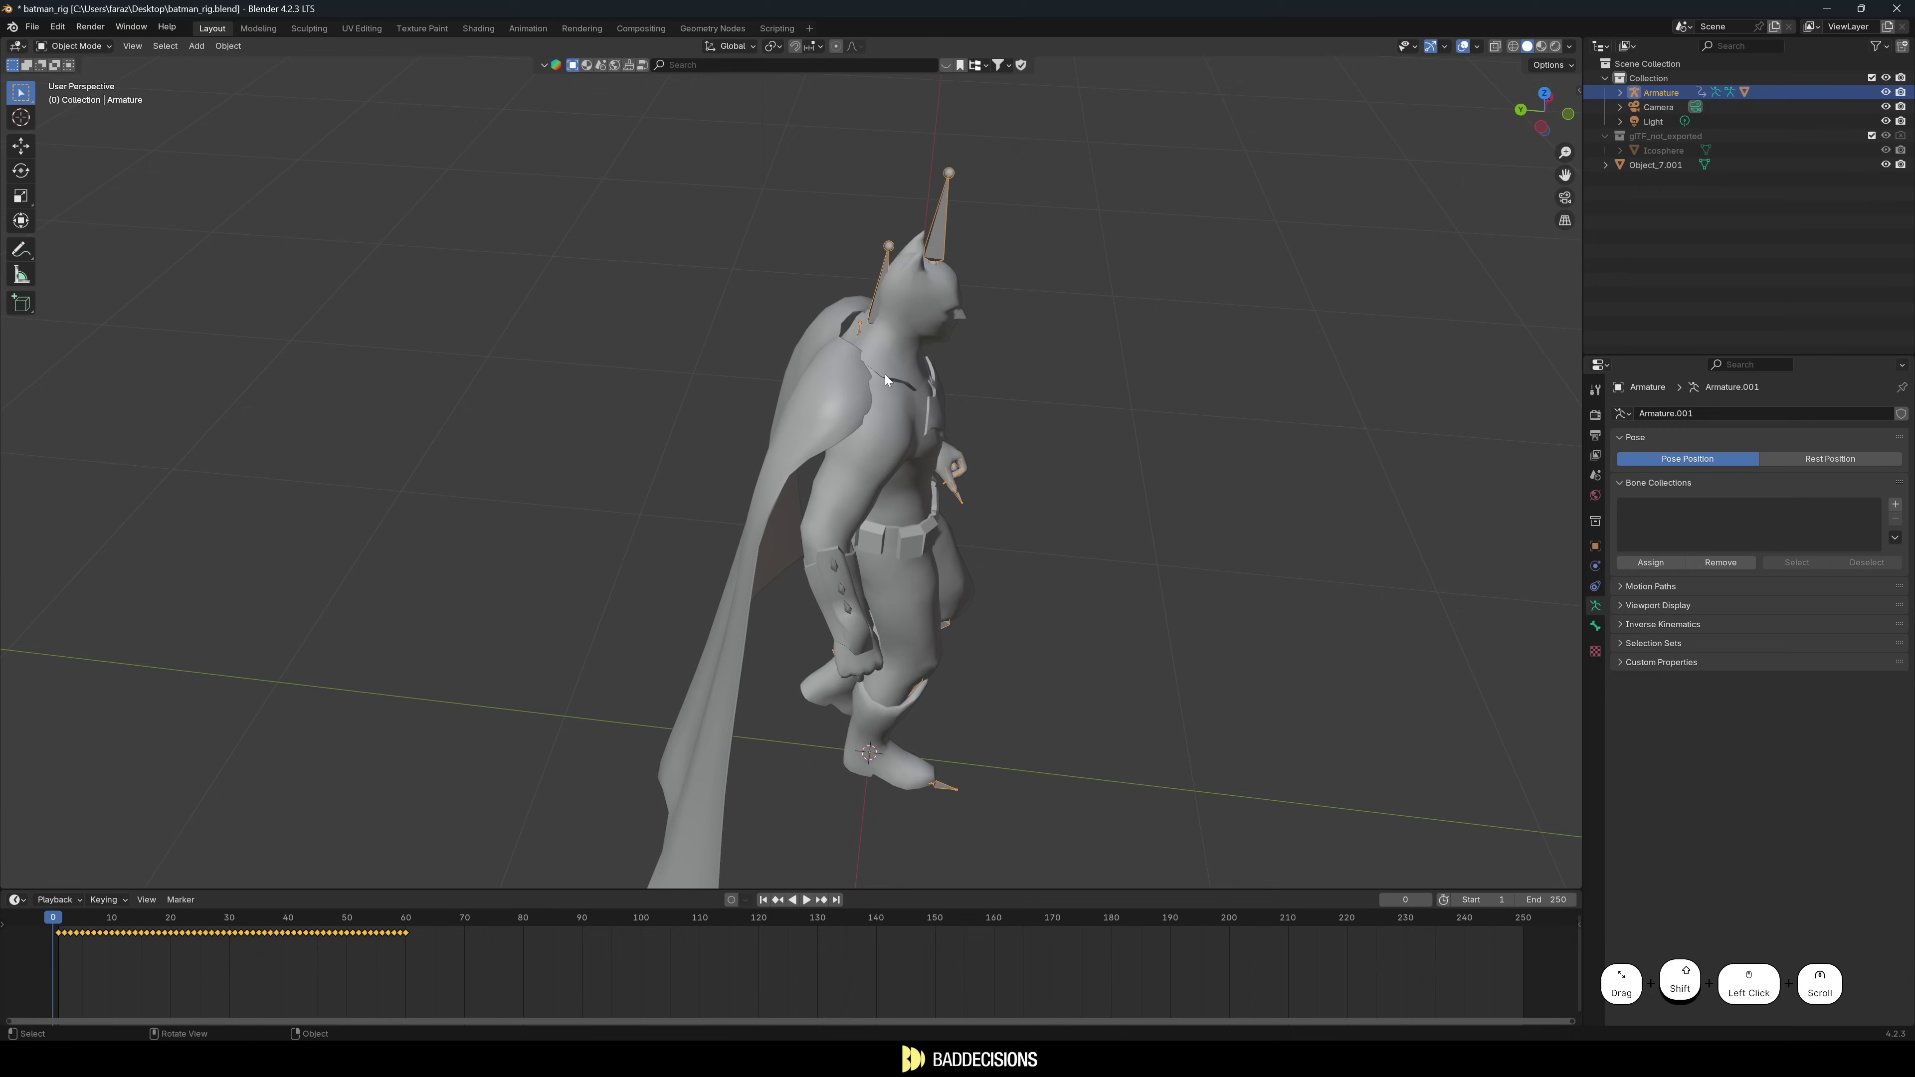
# Set the armature to Rest Position, then select the Batman body followed by the cape.
pyautogui.click(1832, 463)
pyautogui.moveTo(1010, 369); pyautogui.dragTo(762, 340, button='middle')
pyautogui.click(739, 314)
pyautogui.click(745, 409)
pyautogui.keyDown('shift'); pyautogui.click(807, 389); pyautogui.keyUp('shift')
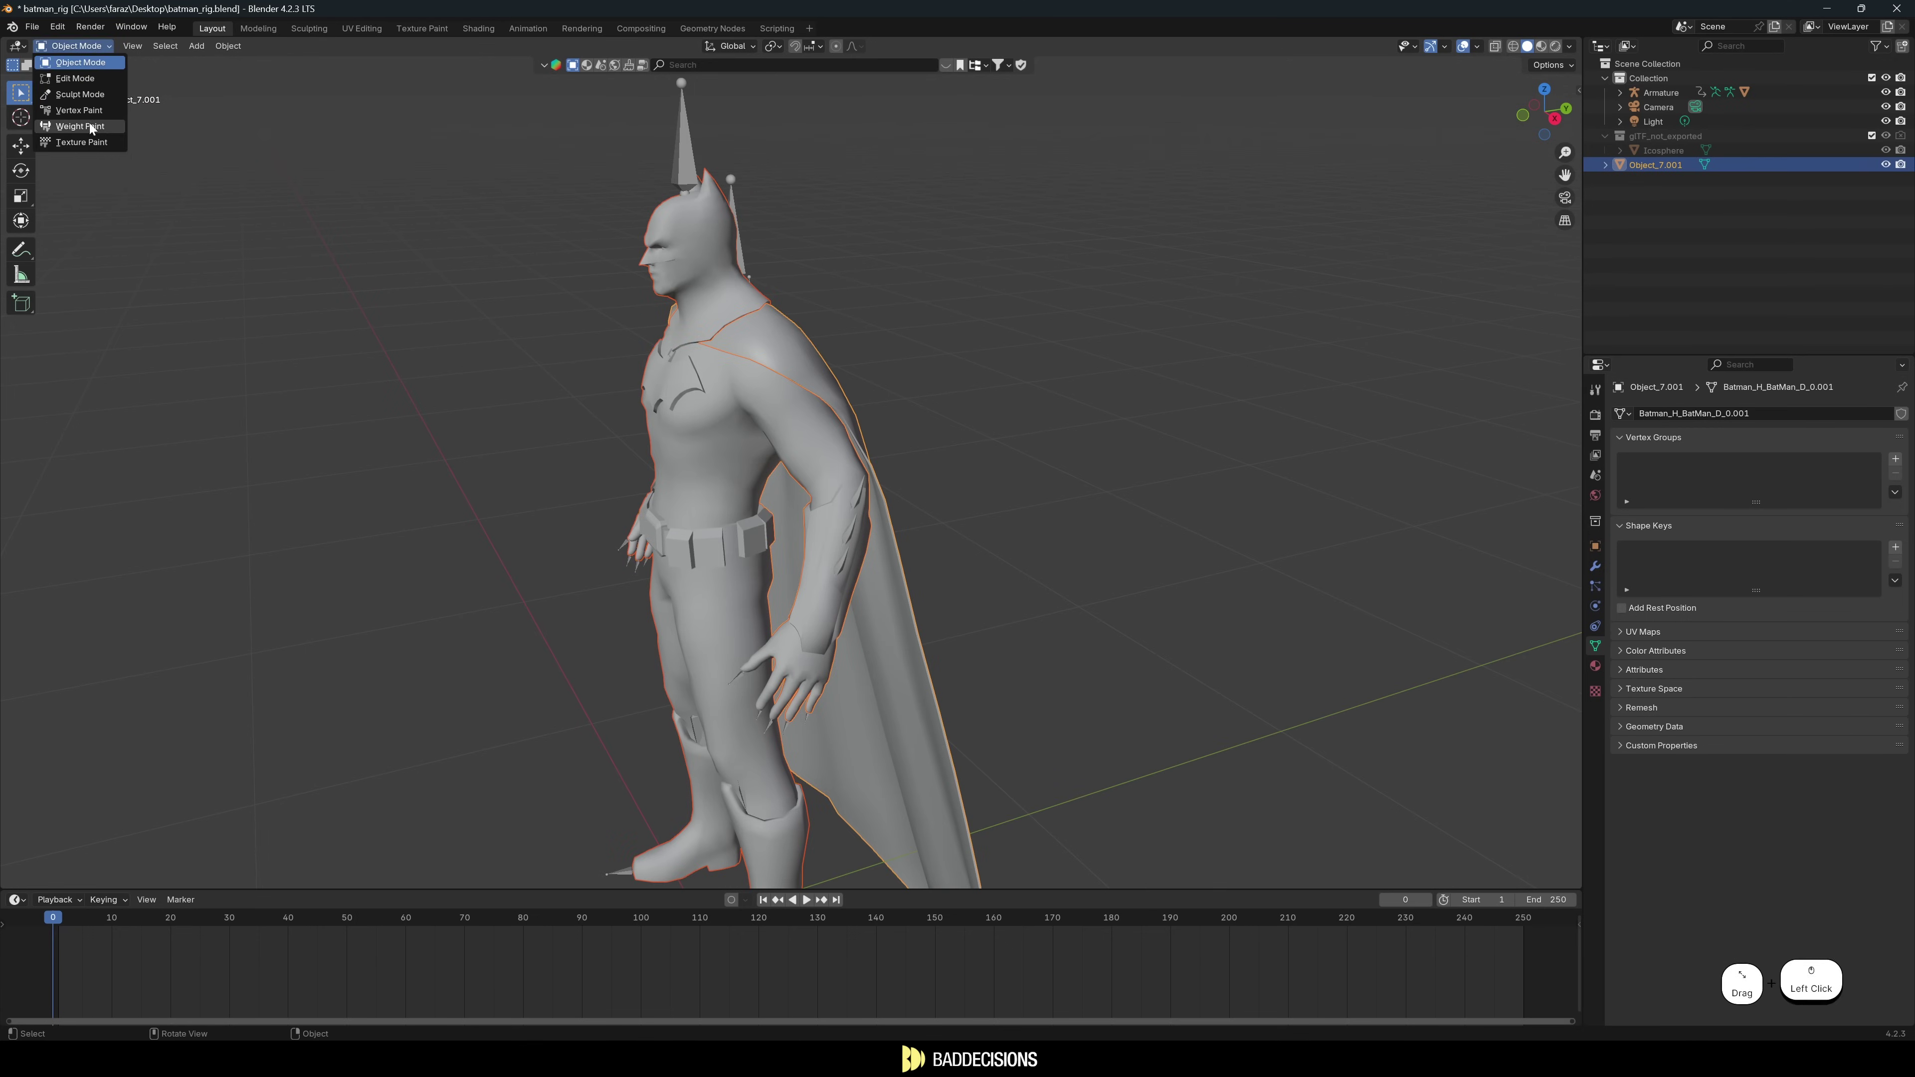
# In Weight Paint mode, transfer the body's weights to the cape with source layers matched by name and a ray radius of 5 m.
pyautogui.click(80, 126)
pyautogui.click(200, 46)
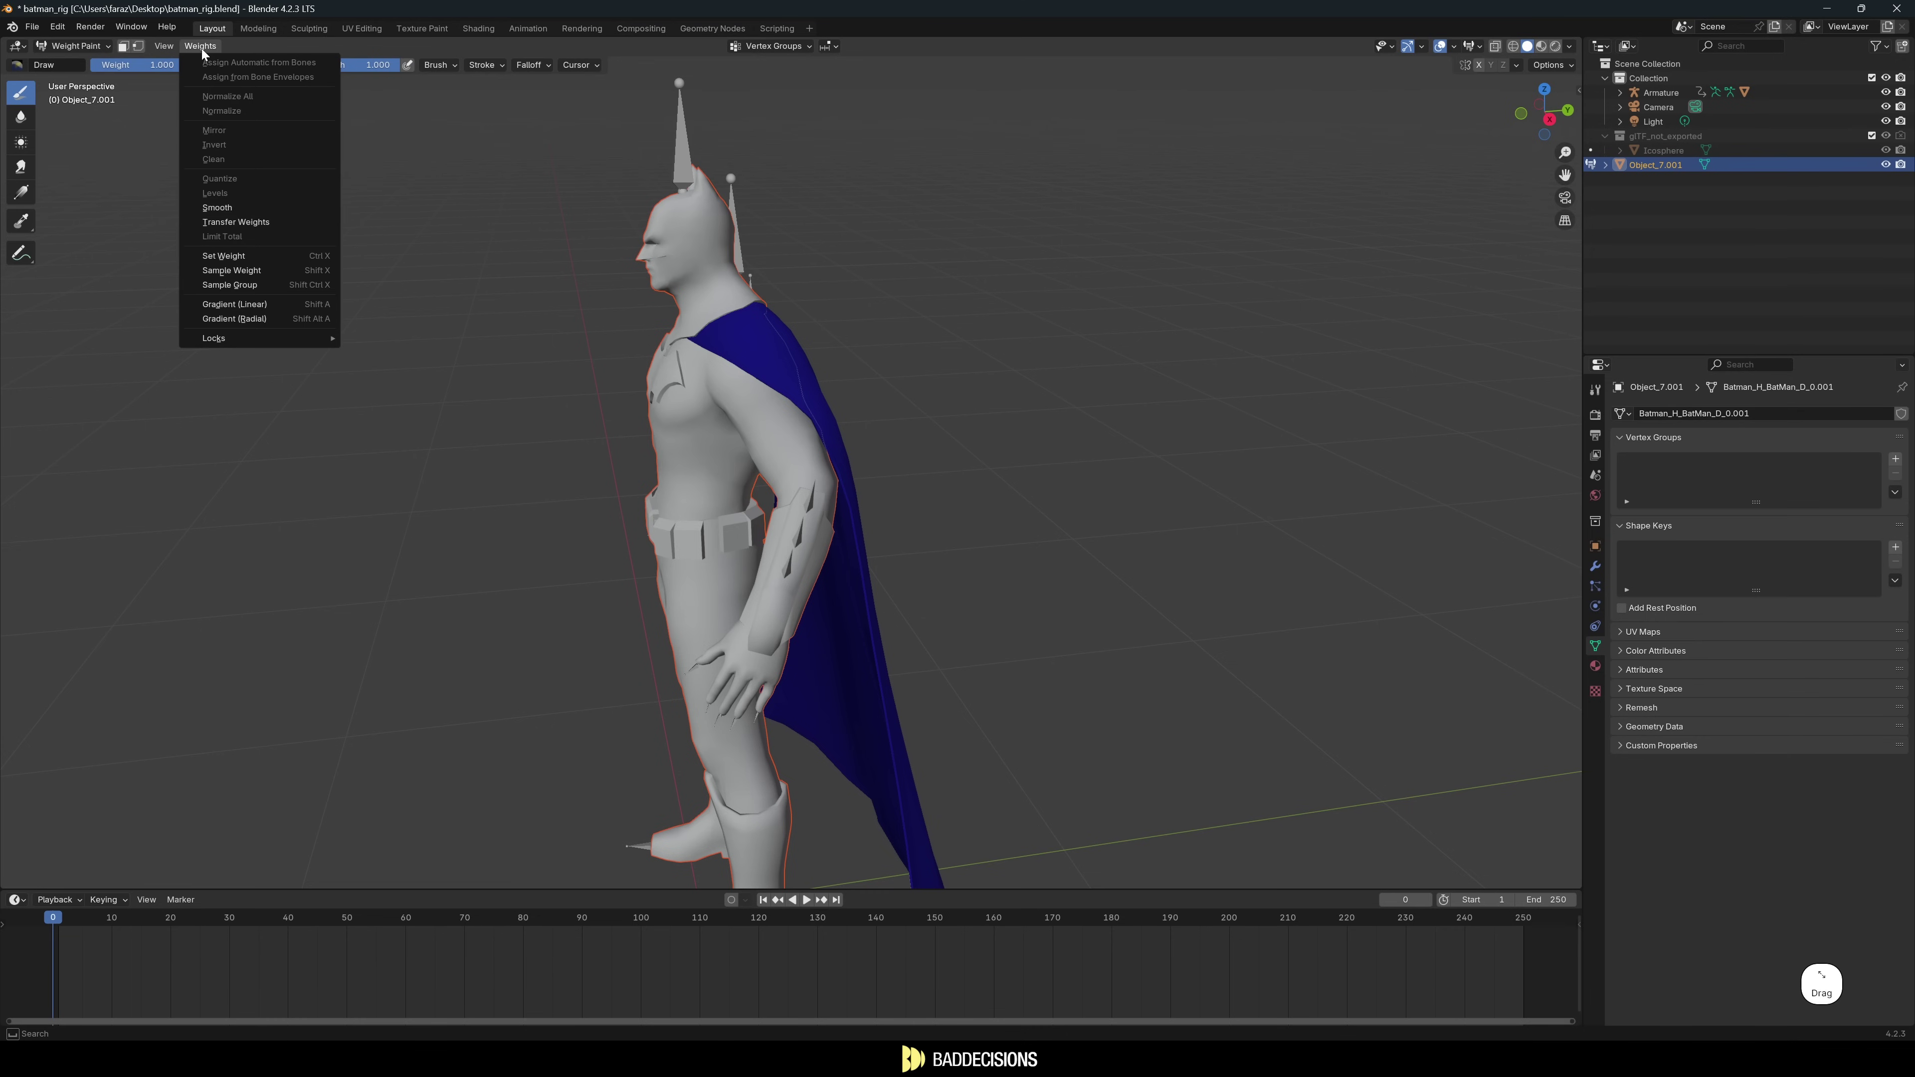
pyautogui.click(235, 222)
pyautogui.moveTo(722, 341); pyautogui.dragTo(48, 805, button='middle')
pyautogui.click(90, 877)
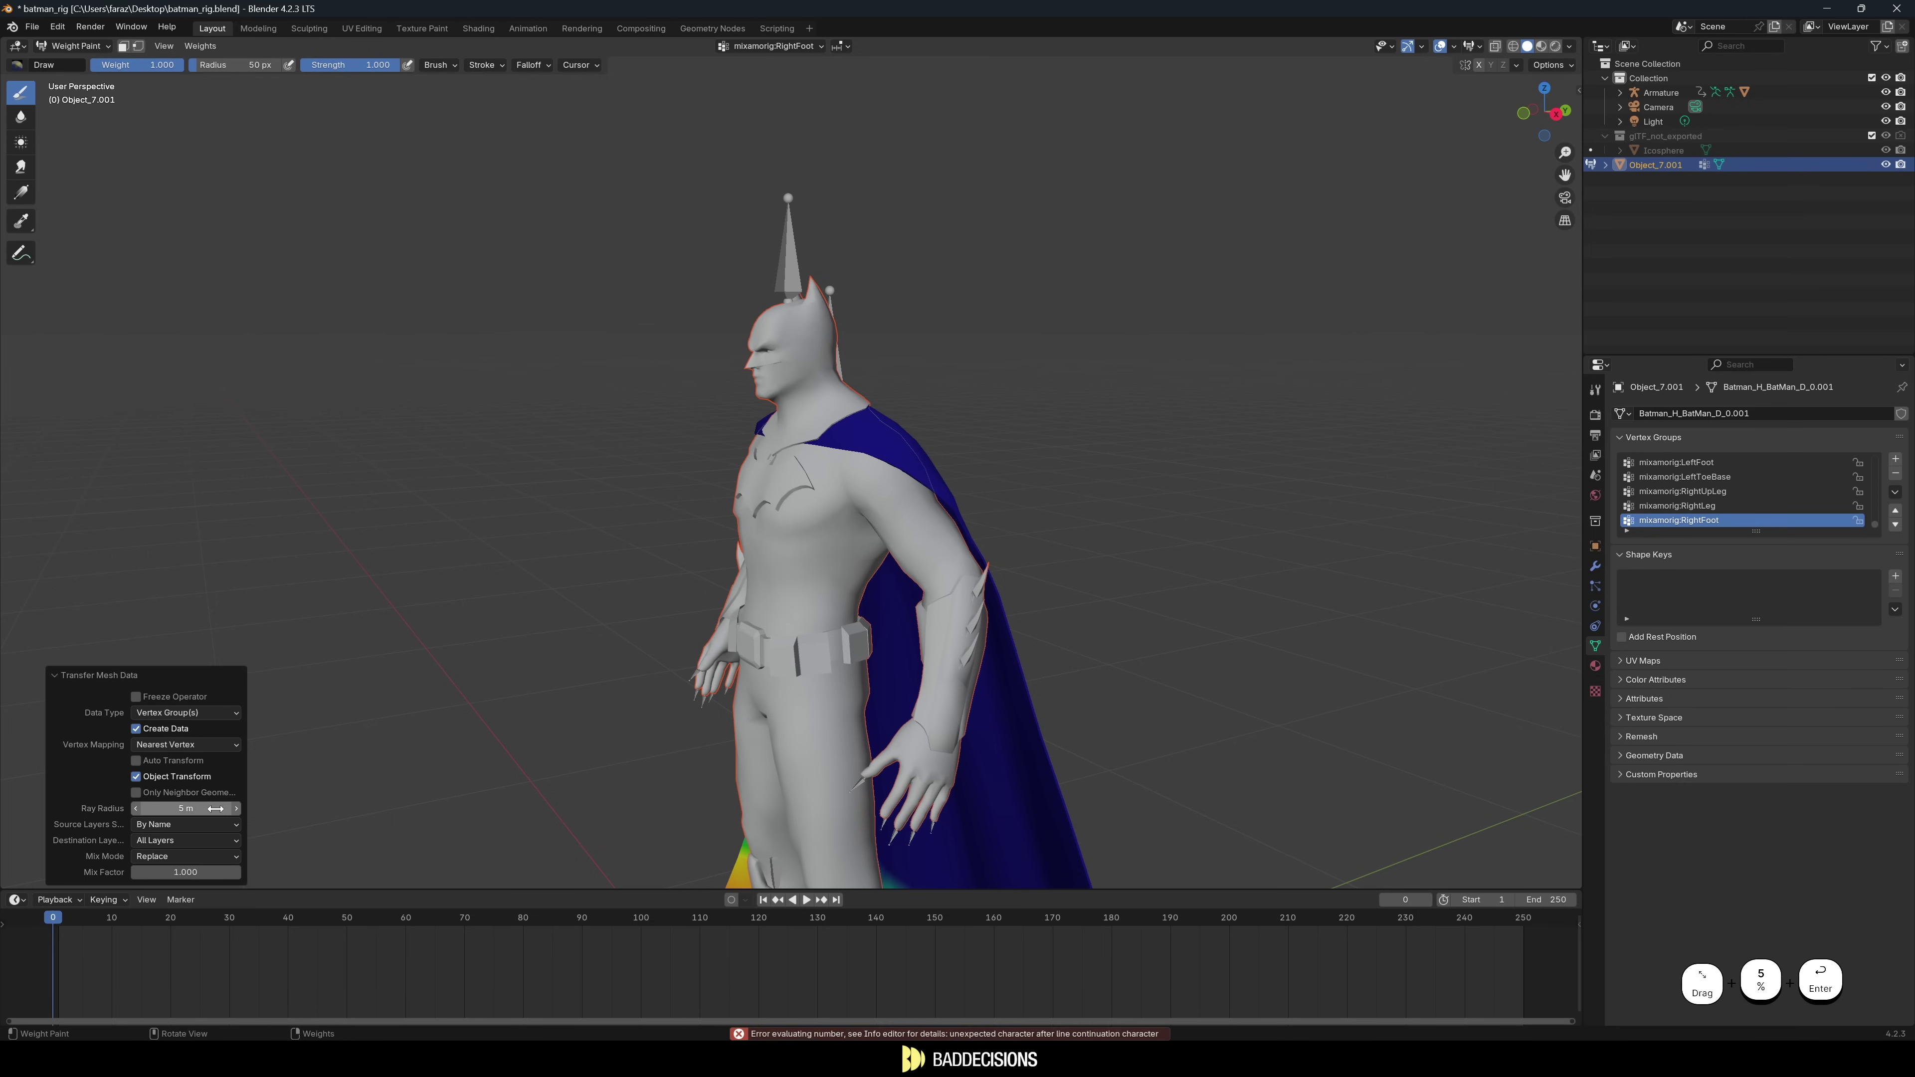
pyautogui.moveTo(808, 618); pyautogui.dragTo(898, 611, button='middle')
pyautogui.scroll(3, 1739, 505)
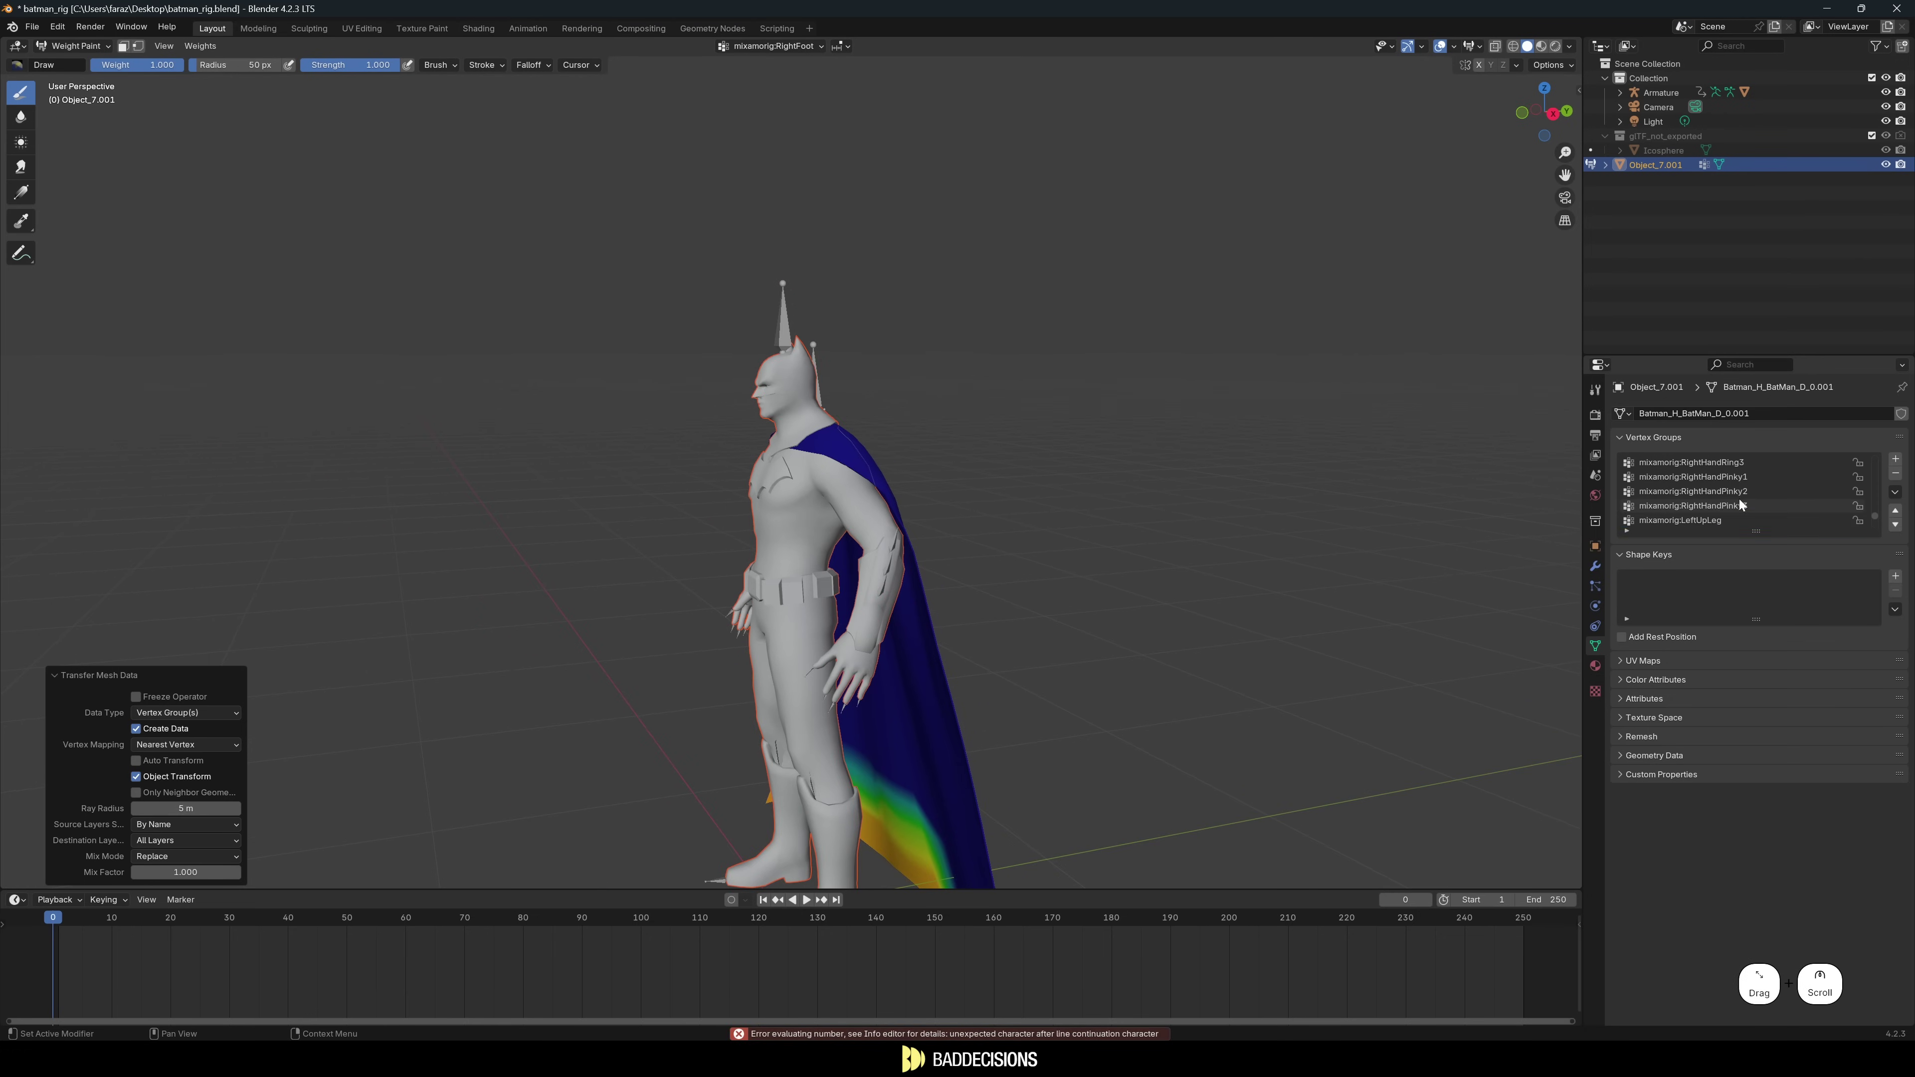
# Parent the cape to the armature with empty groups and preview the walk, stopping at frame 24.
pyautogui.click(76, 106)
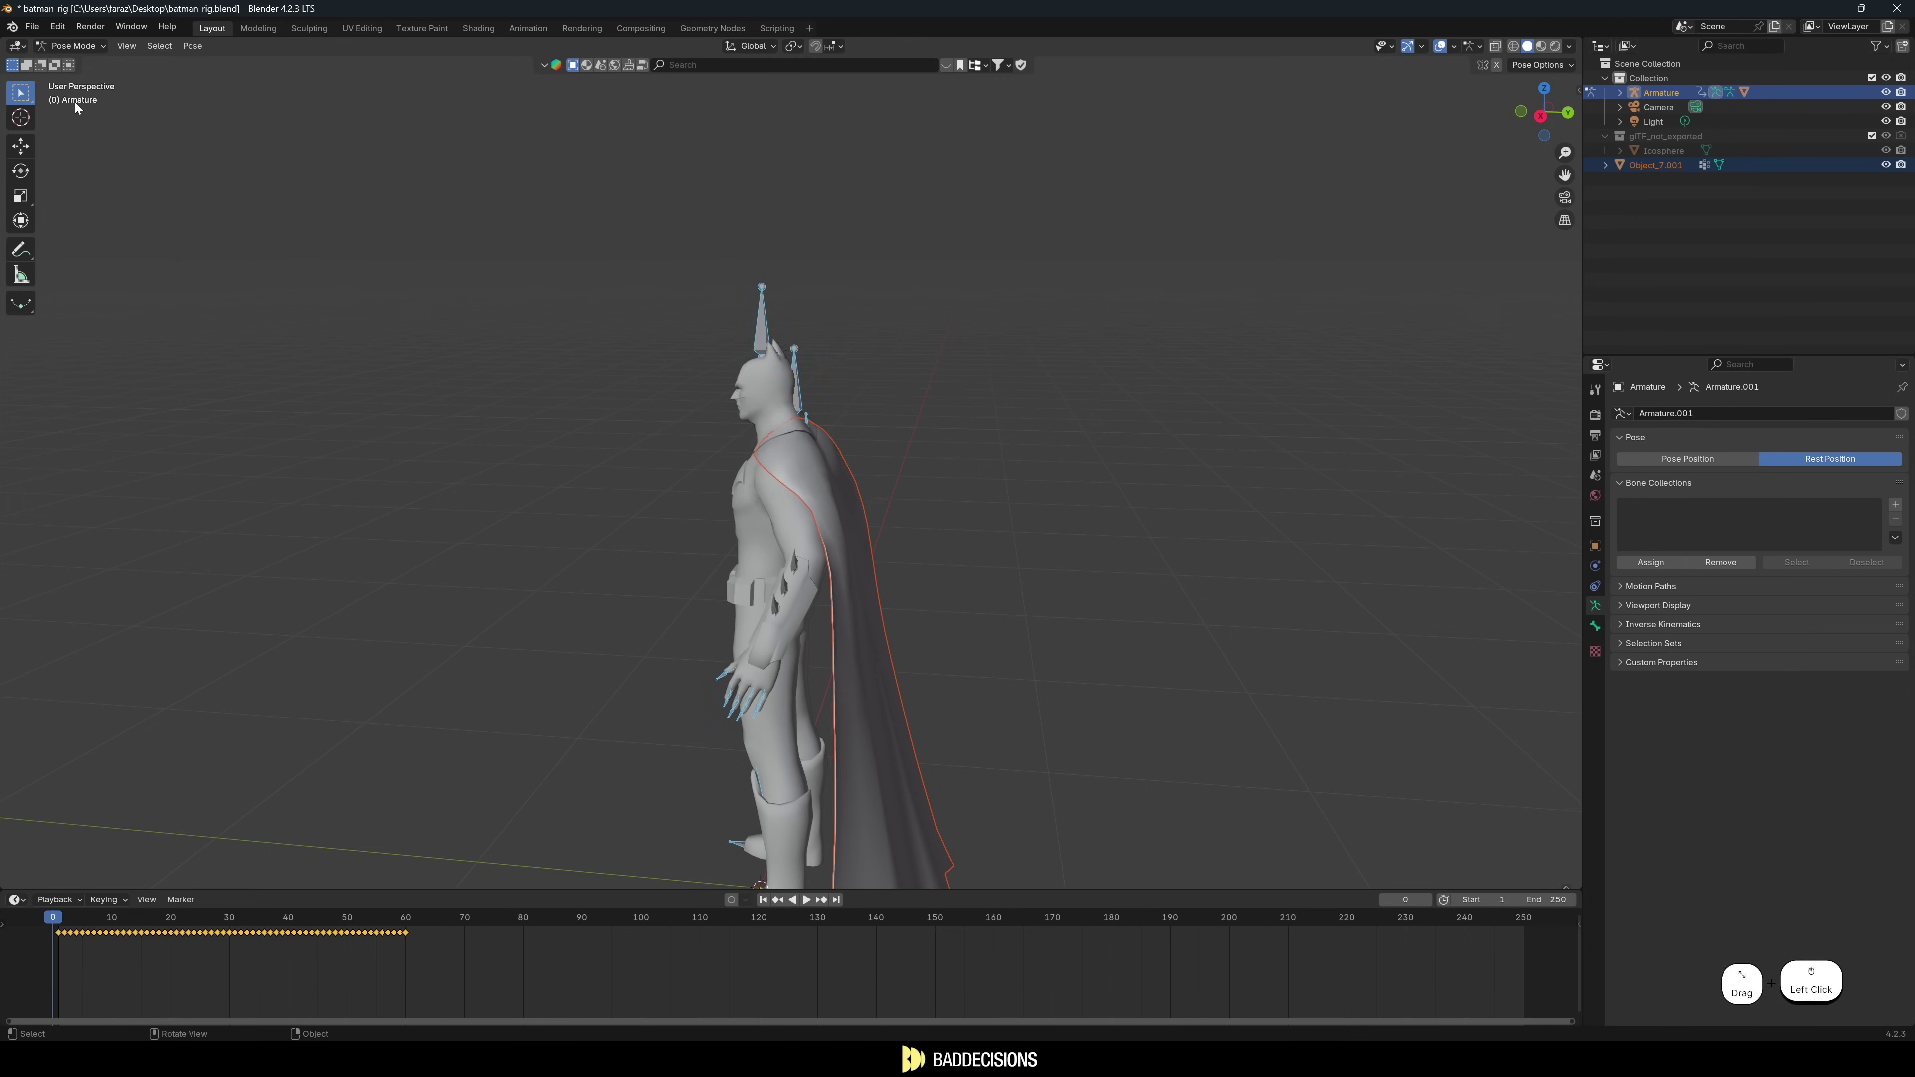
pyautogui.hotkey('ctrl', 'p')
pyautogui.click(812, 444)
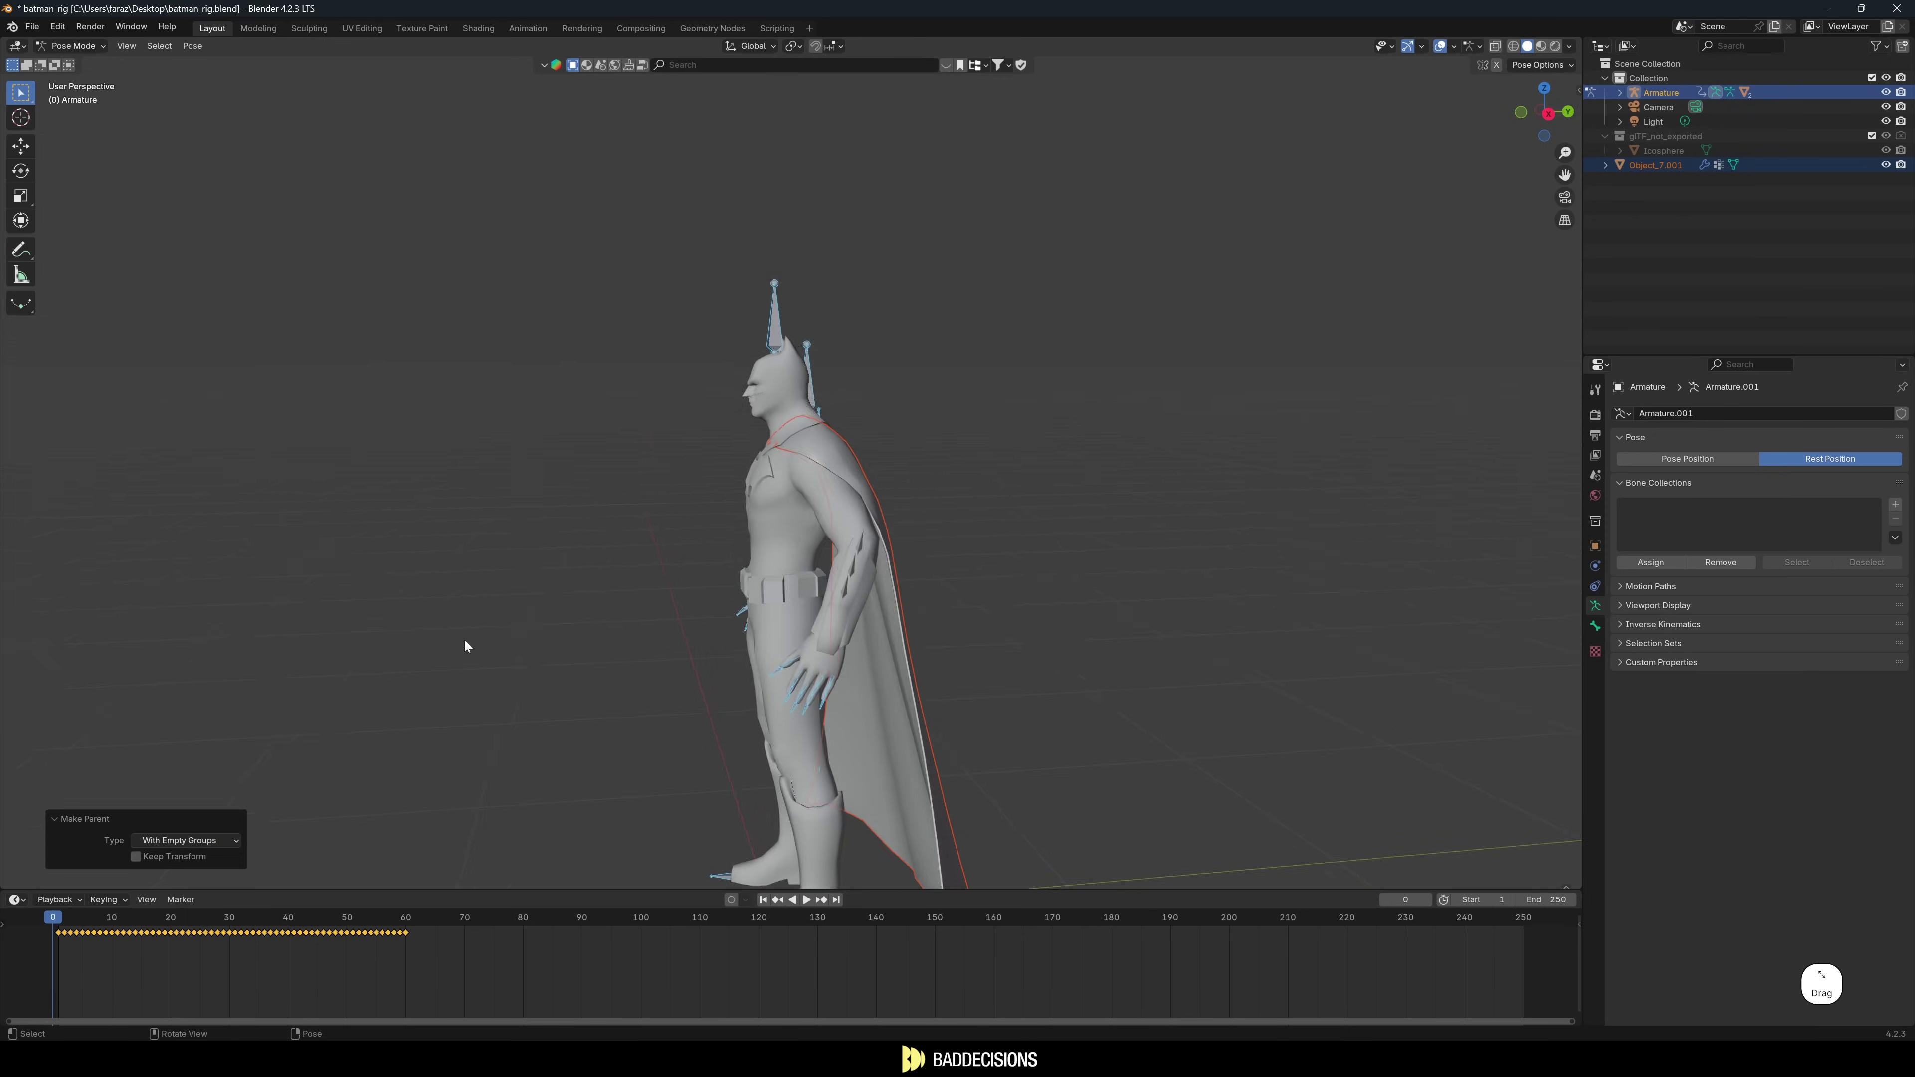
pyautogui.press('space')
pyautogui.moveTo(249, 918); pyautogui.dragTo(194, 918)
pyautogui.scroll(-2, 906, 706)
pyautogui.moveTo(935, 743); pyautogui.dragTo(906, 707, button='middle')
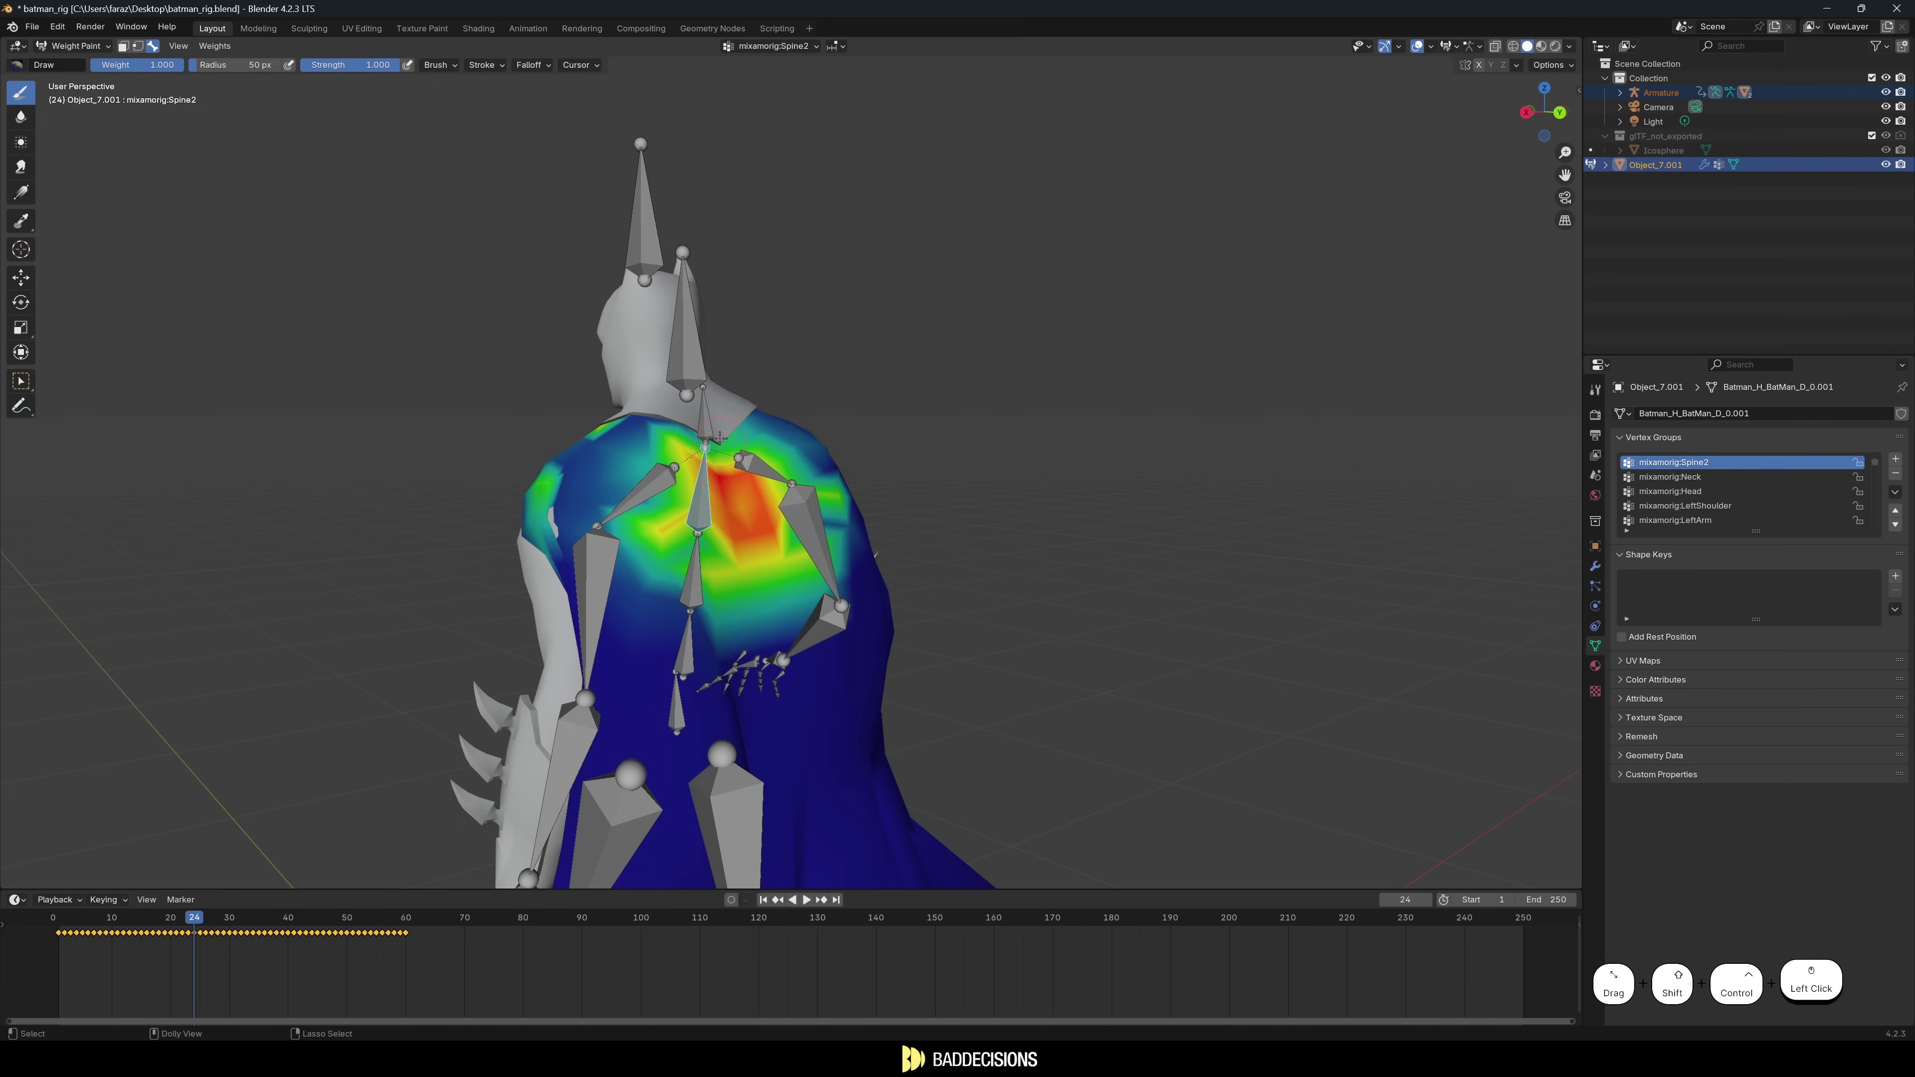
# Lock the cape's Spine2, Neck, LeftShoulder and RightShoulder vertex groups and delete all unlocked groups.
pyautogui.keyDown('ctrl'); pyautogui.keyDown('shift'); pyautogui.click(697, 418); pyautogui.keyUp('shift'); pyautogui.keyUp('ctrl')
pyautogui.keyDown('ctrl'); pyautogui.keyDown('shift'); pyautogui.click(667, 317); pyautogui.keyUp('shift'); pyautogui.keyUp('ctrl')
pyautogui.keyDown('ctrl'); pyautogui.keyDown('shift'); pyautogui.click(710, 424); pyautogui.keyUp('shift'); pyautogui.keyUp('ctrl')
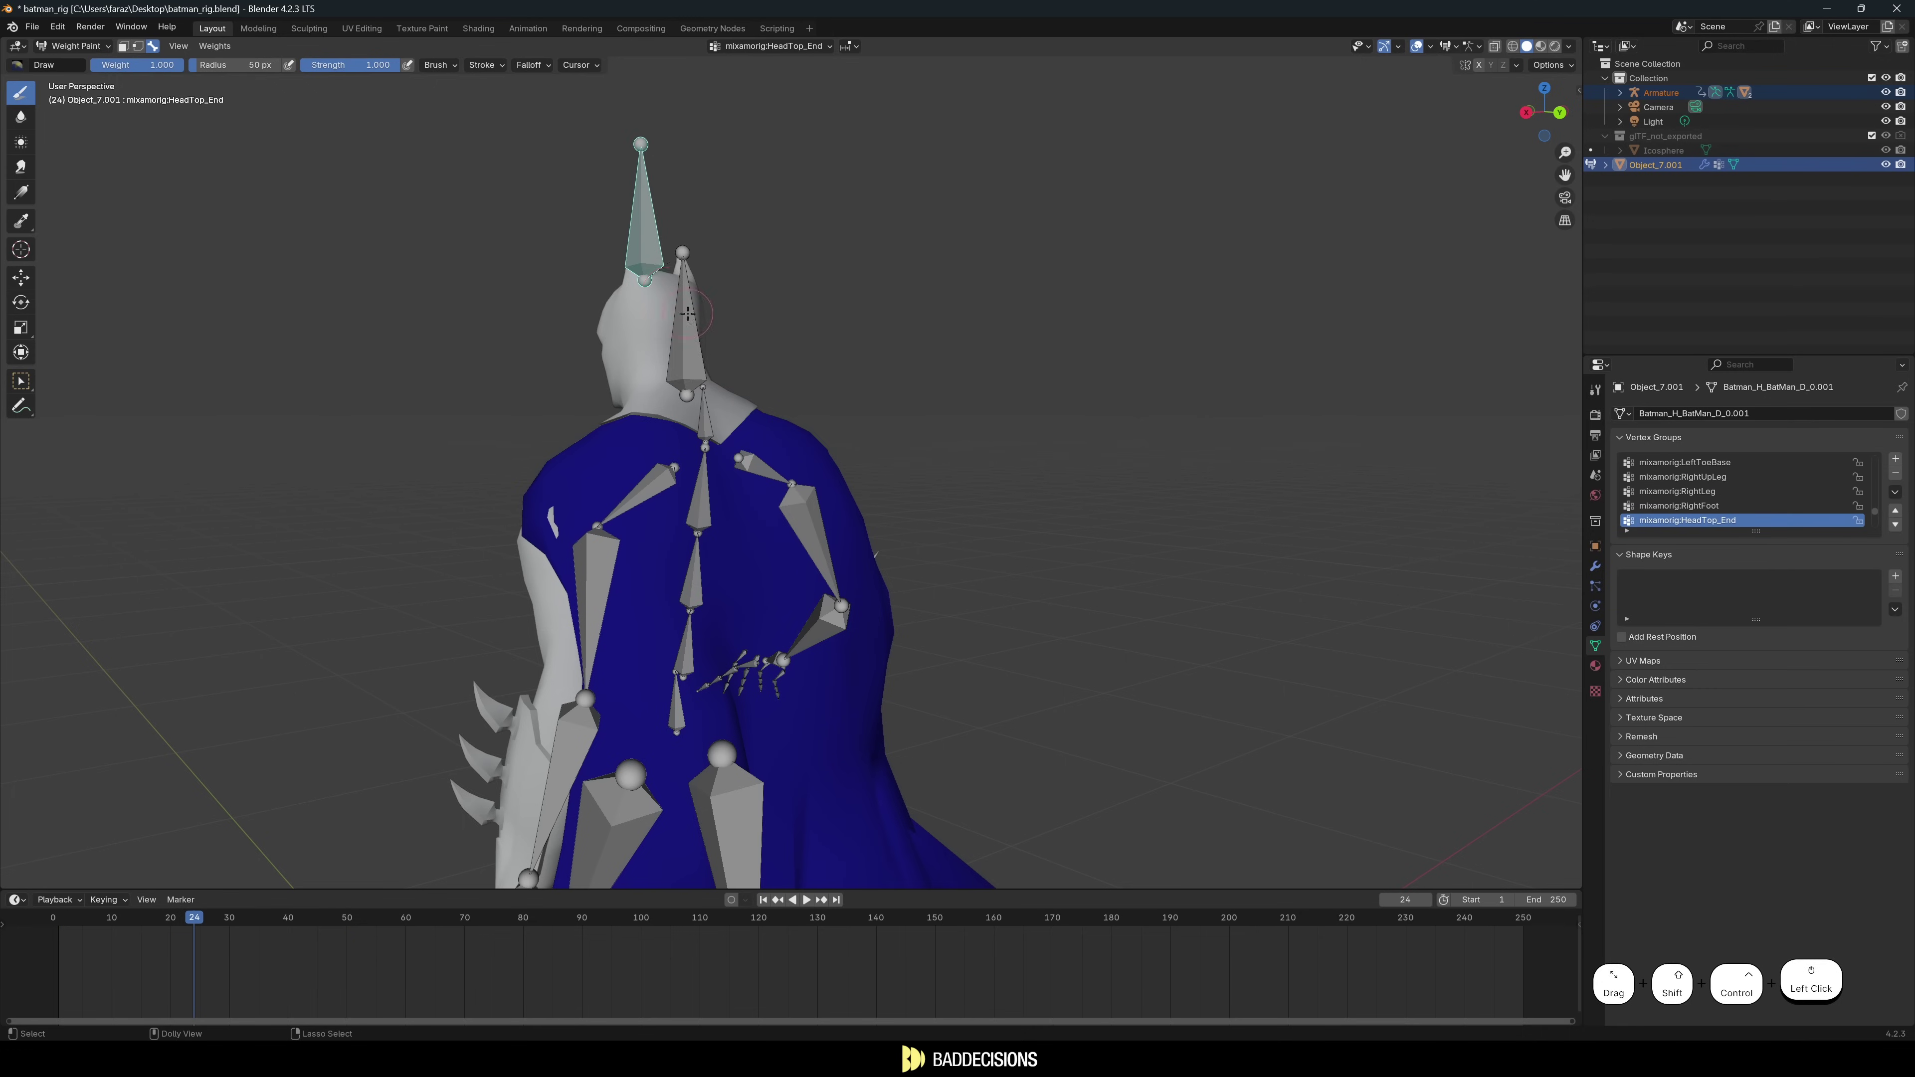
pyautogui.keyDown('ctrl'); pyautogui.keyDown('shift'); pyautogui.click(641, 495); pyautogui.keyUp('shift'); pyautogui.keyUp('ctrl')
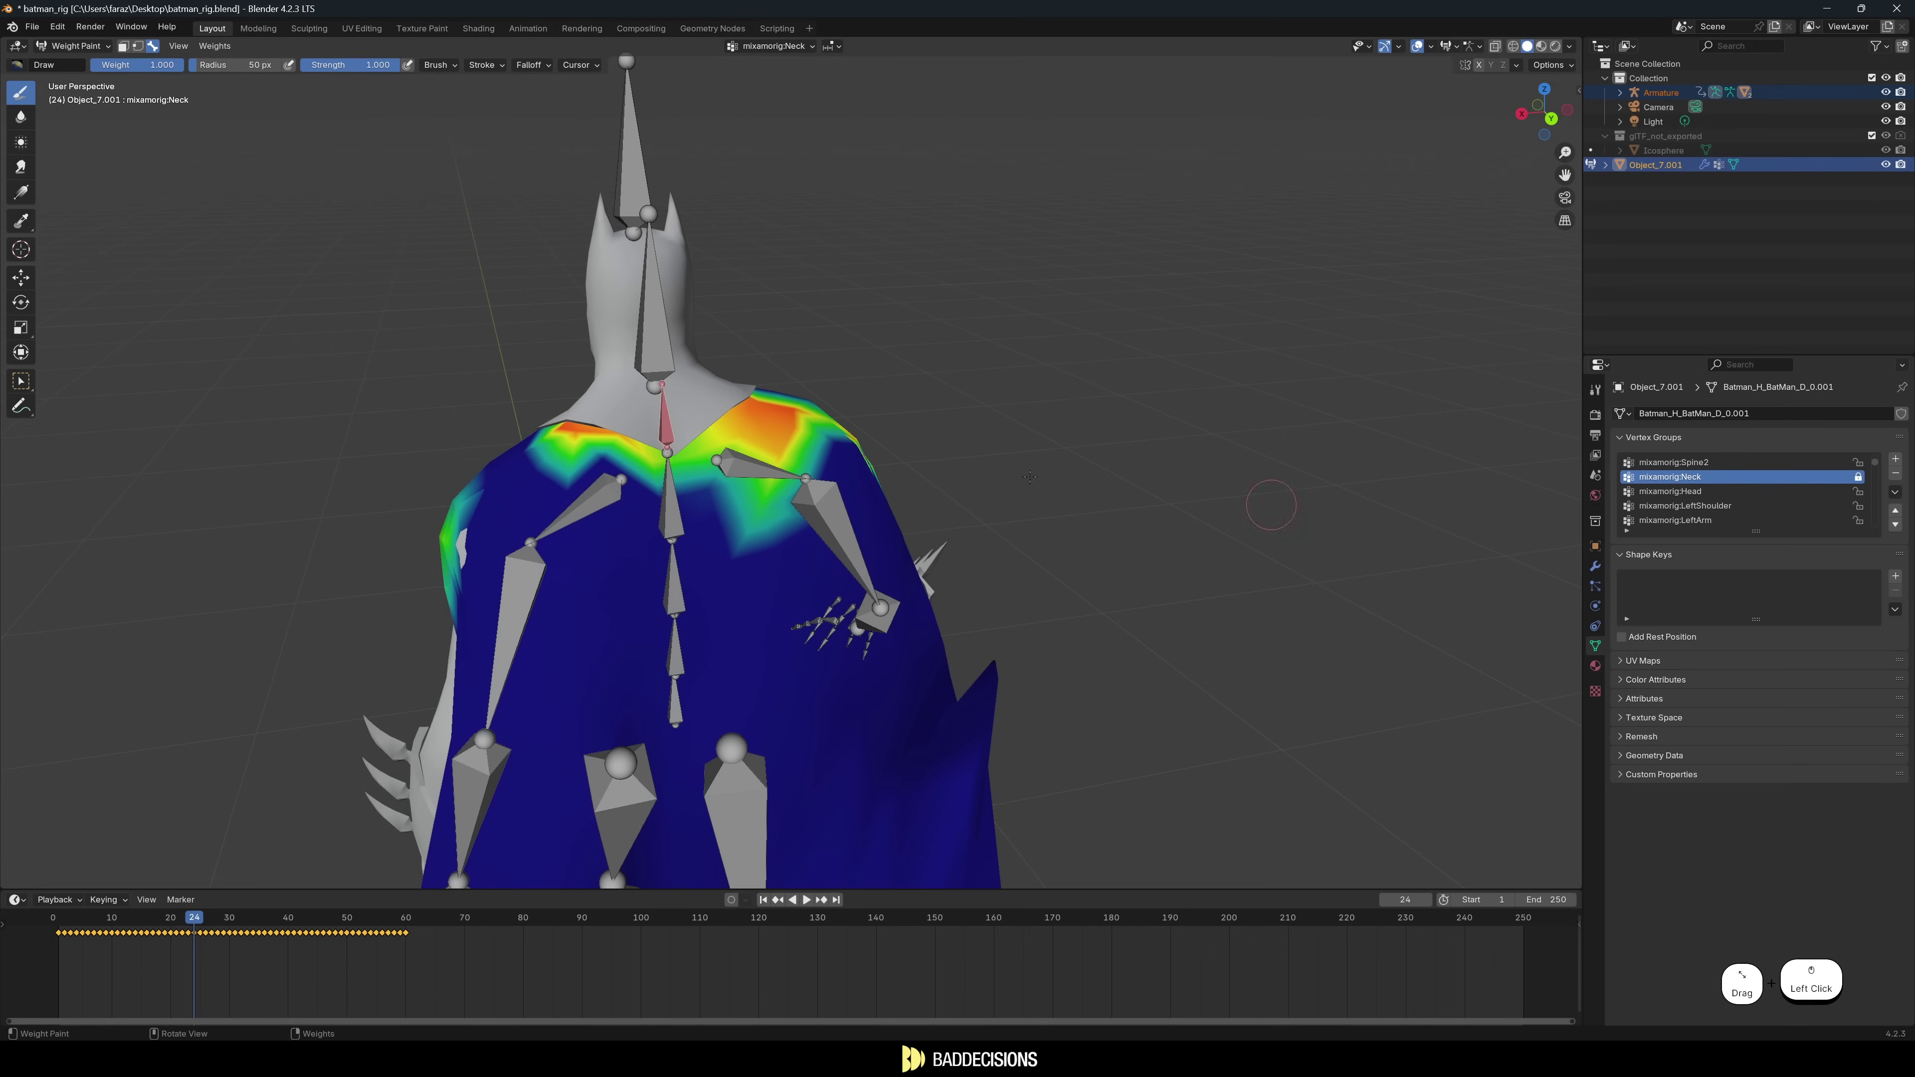
pyautogui.keyDown('ctrl'); pyautogui.keyDown('shift'); pyautogui.click(597, 503); pyautogui.keyUp('shift'); pyautogui.keyUp('ctrl')
pyautogui.keyDown('ctrl'); pyautogui.keyDown('shift'); pyautogui.click(758, 472); pyautogui.keyUp('shift'); pyautogui.keyUp('ctrl')
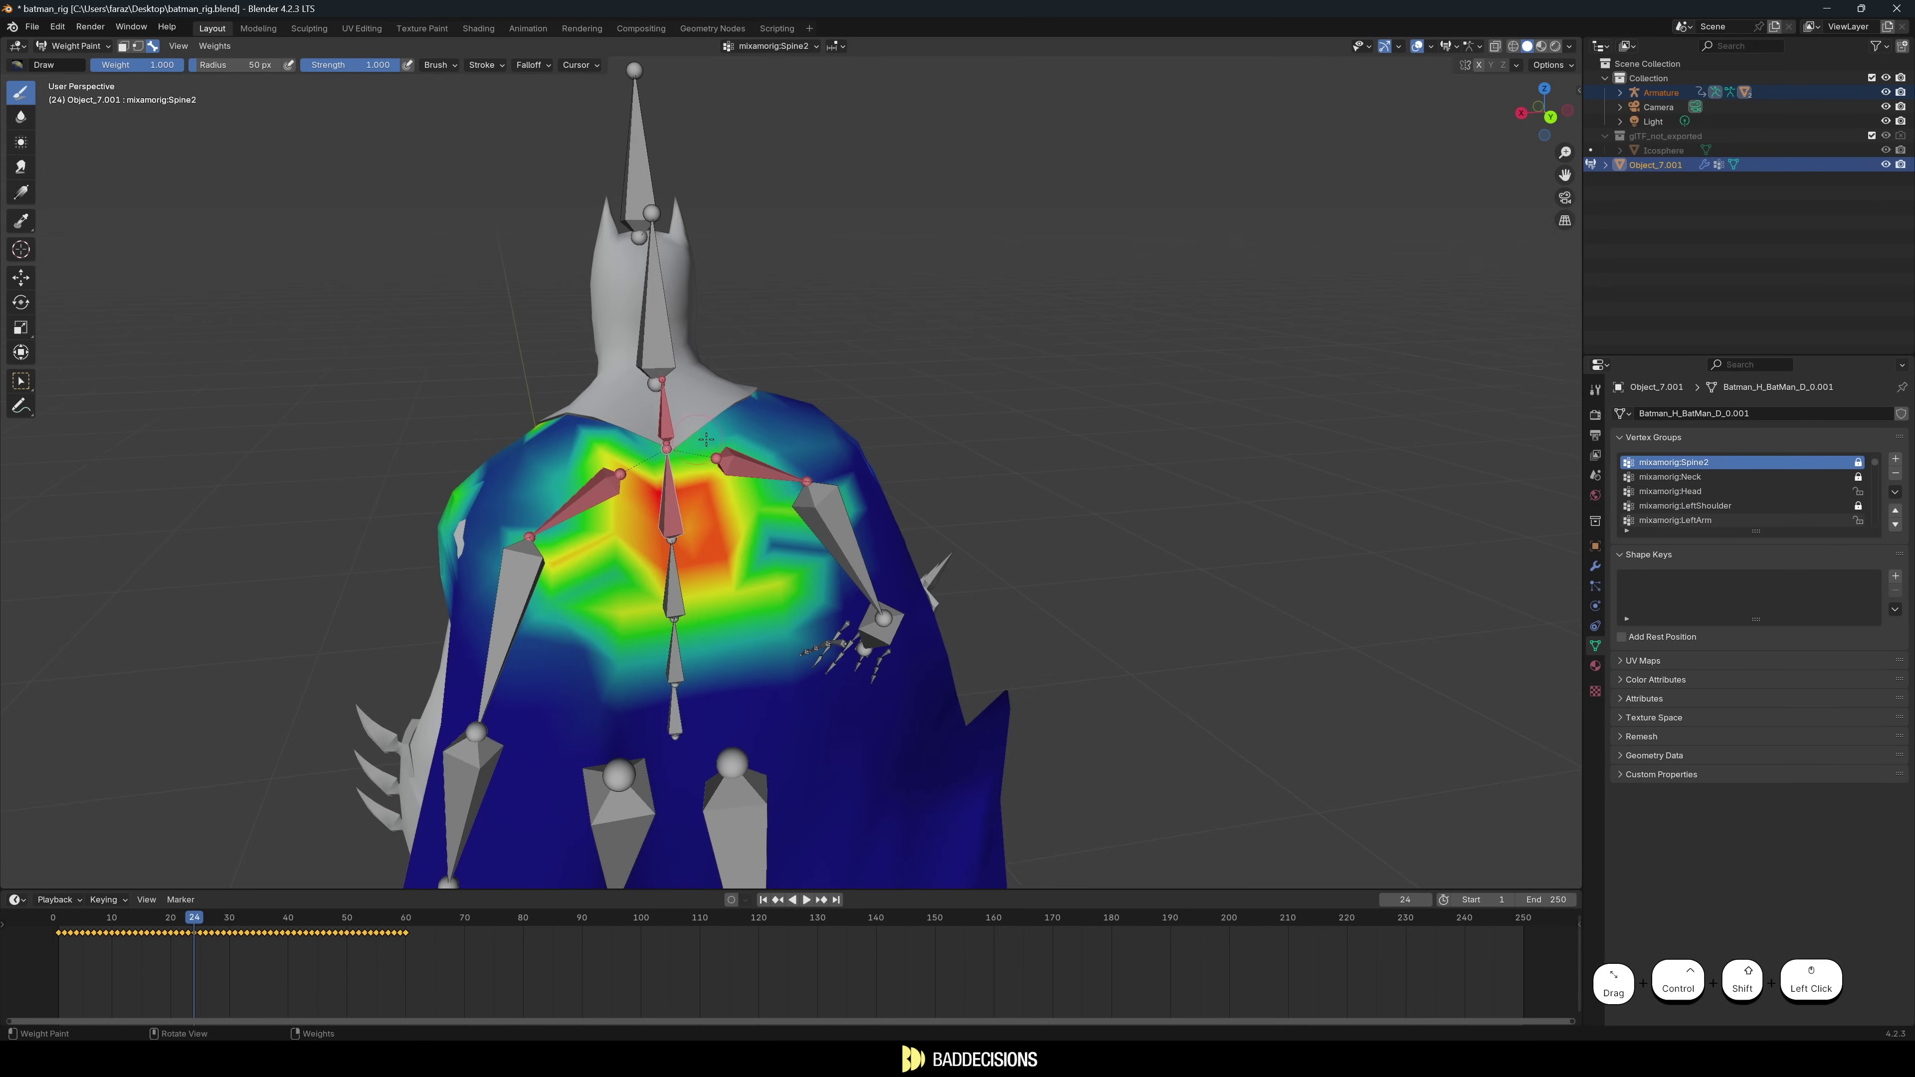
pyautogui.moveTo(706, 439); pyautogui.dragTo(807, 436, button='middle')
pyautogui.keyDown('ctrl'); pyautogui.keyDown('shift'); pyautogui.click(685, 416); pyautogui.keyUp('shift'); pyautogui.keyUp('ctrl')
pyautogui.click(1896, 493)
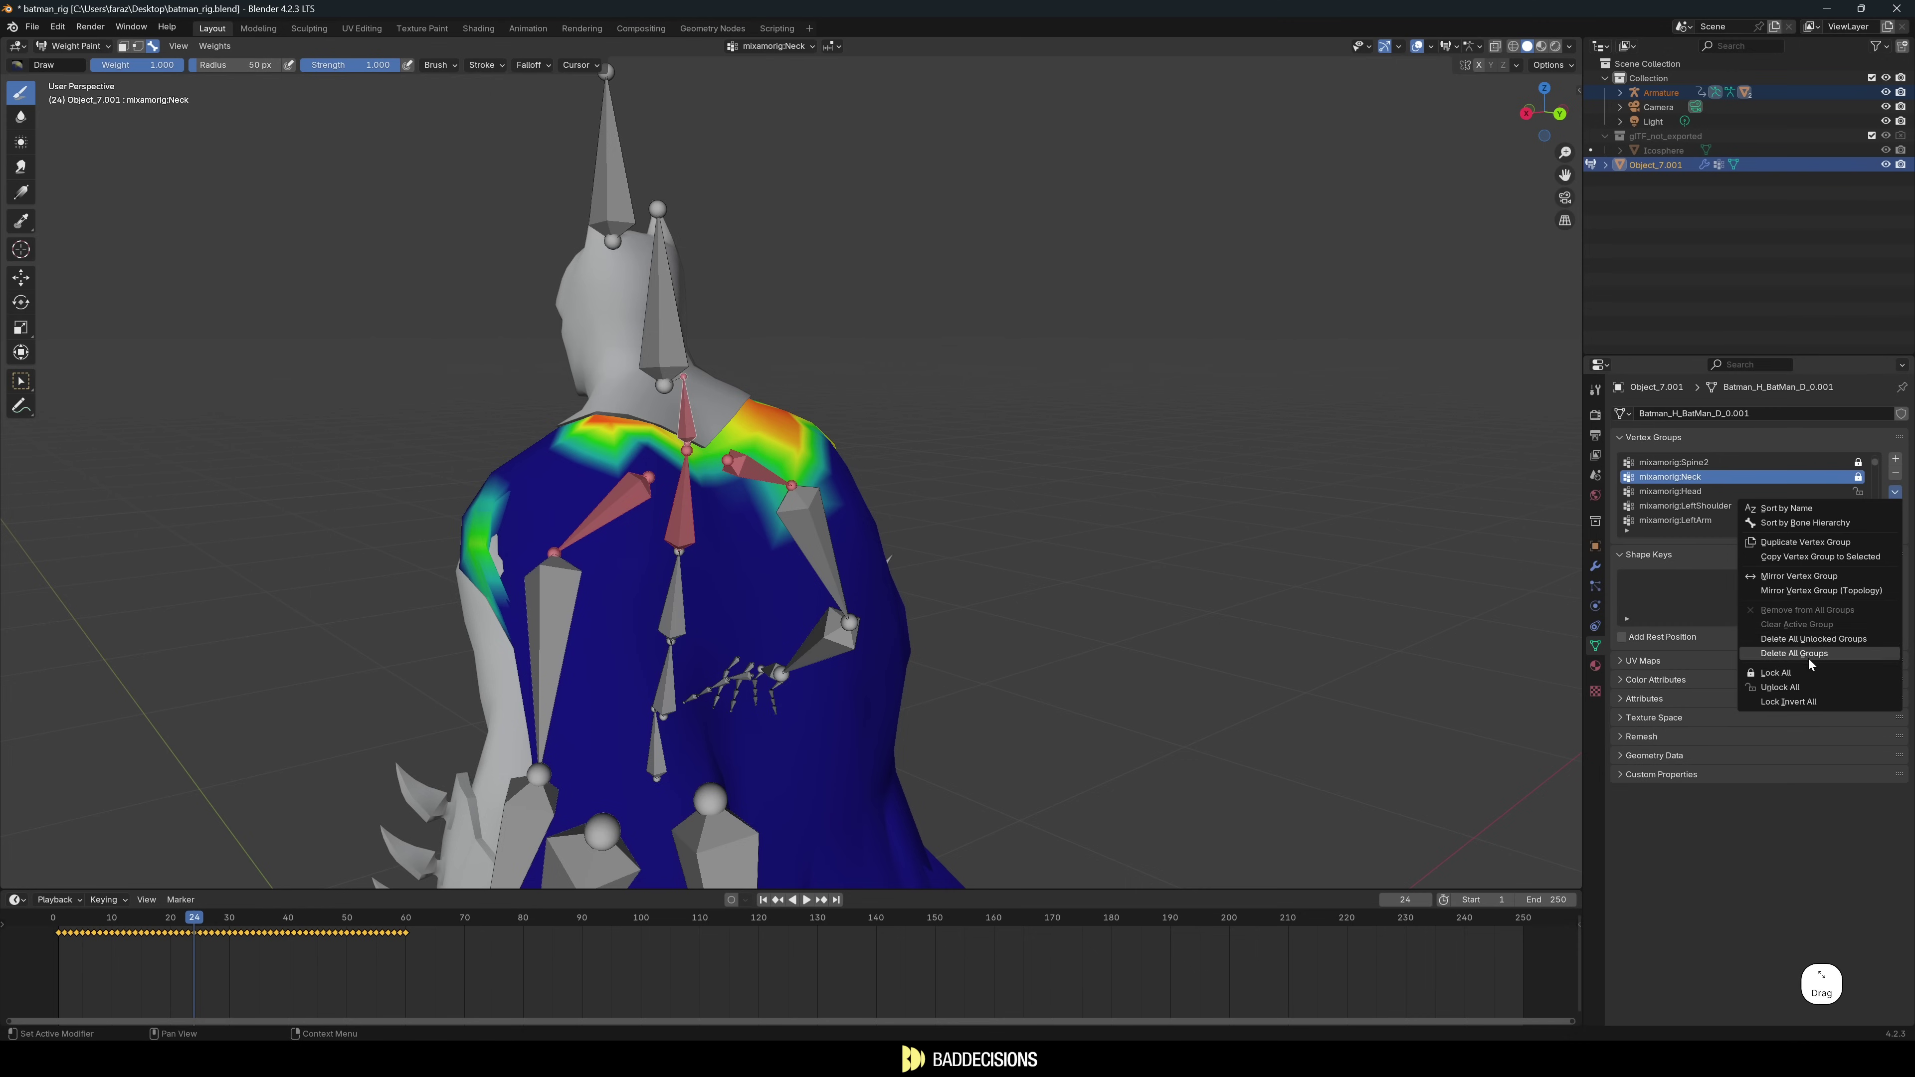
pyautogui.click(1840, 639)
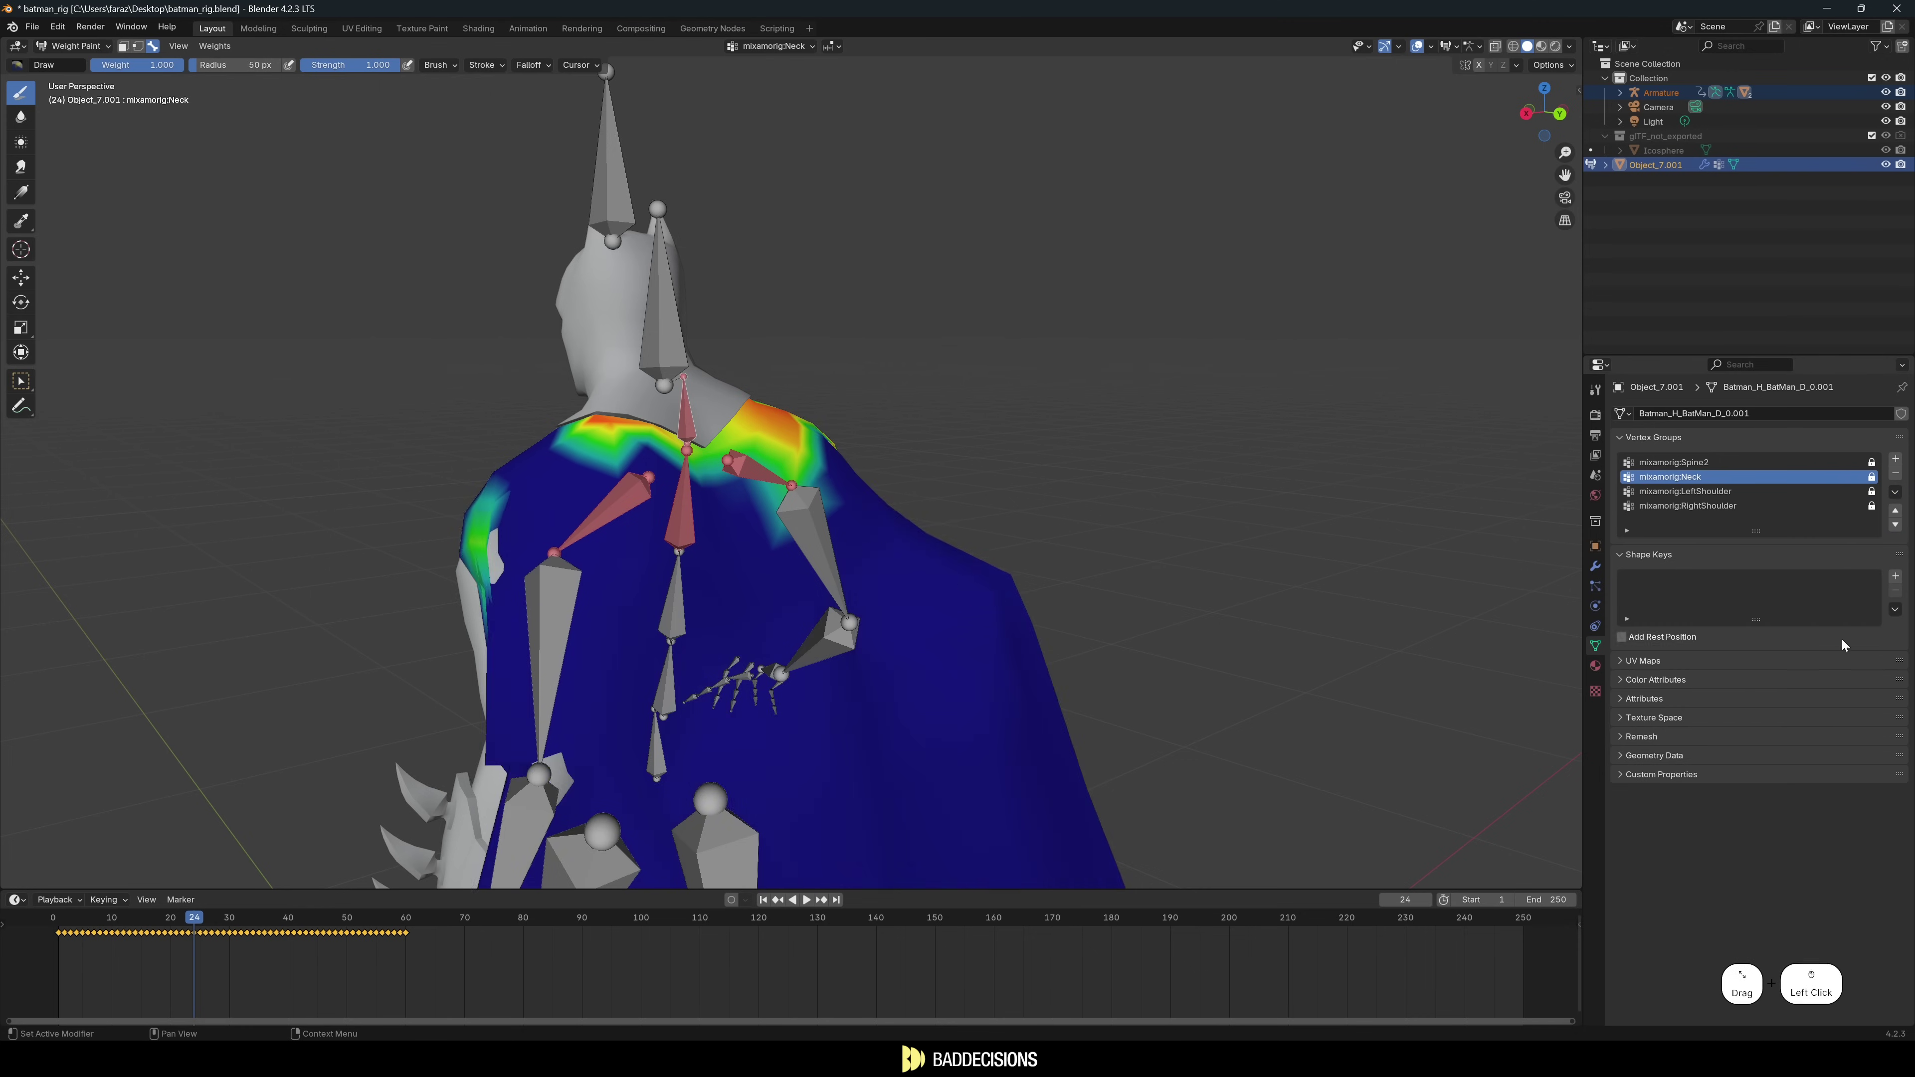
# Preview the walk, return to frame 24, and paint the cape for the Hips bone with a weight of 0.032.
pyautogui.scroll(-5, 573, 636)
pyautogui.press('space')
pyautogui.moveTo(558, 637); pyautogui.dragTo(468, 664, button='middle')
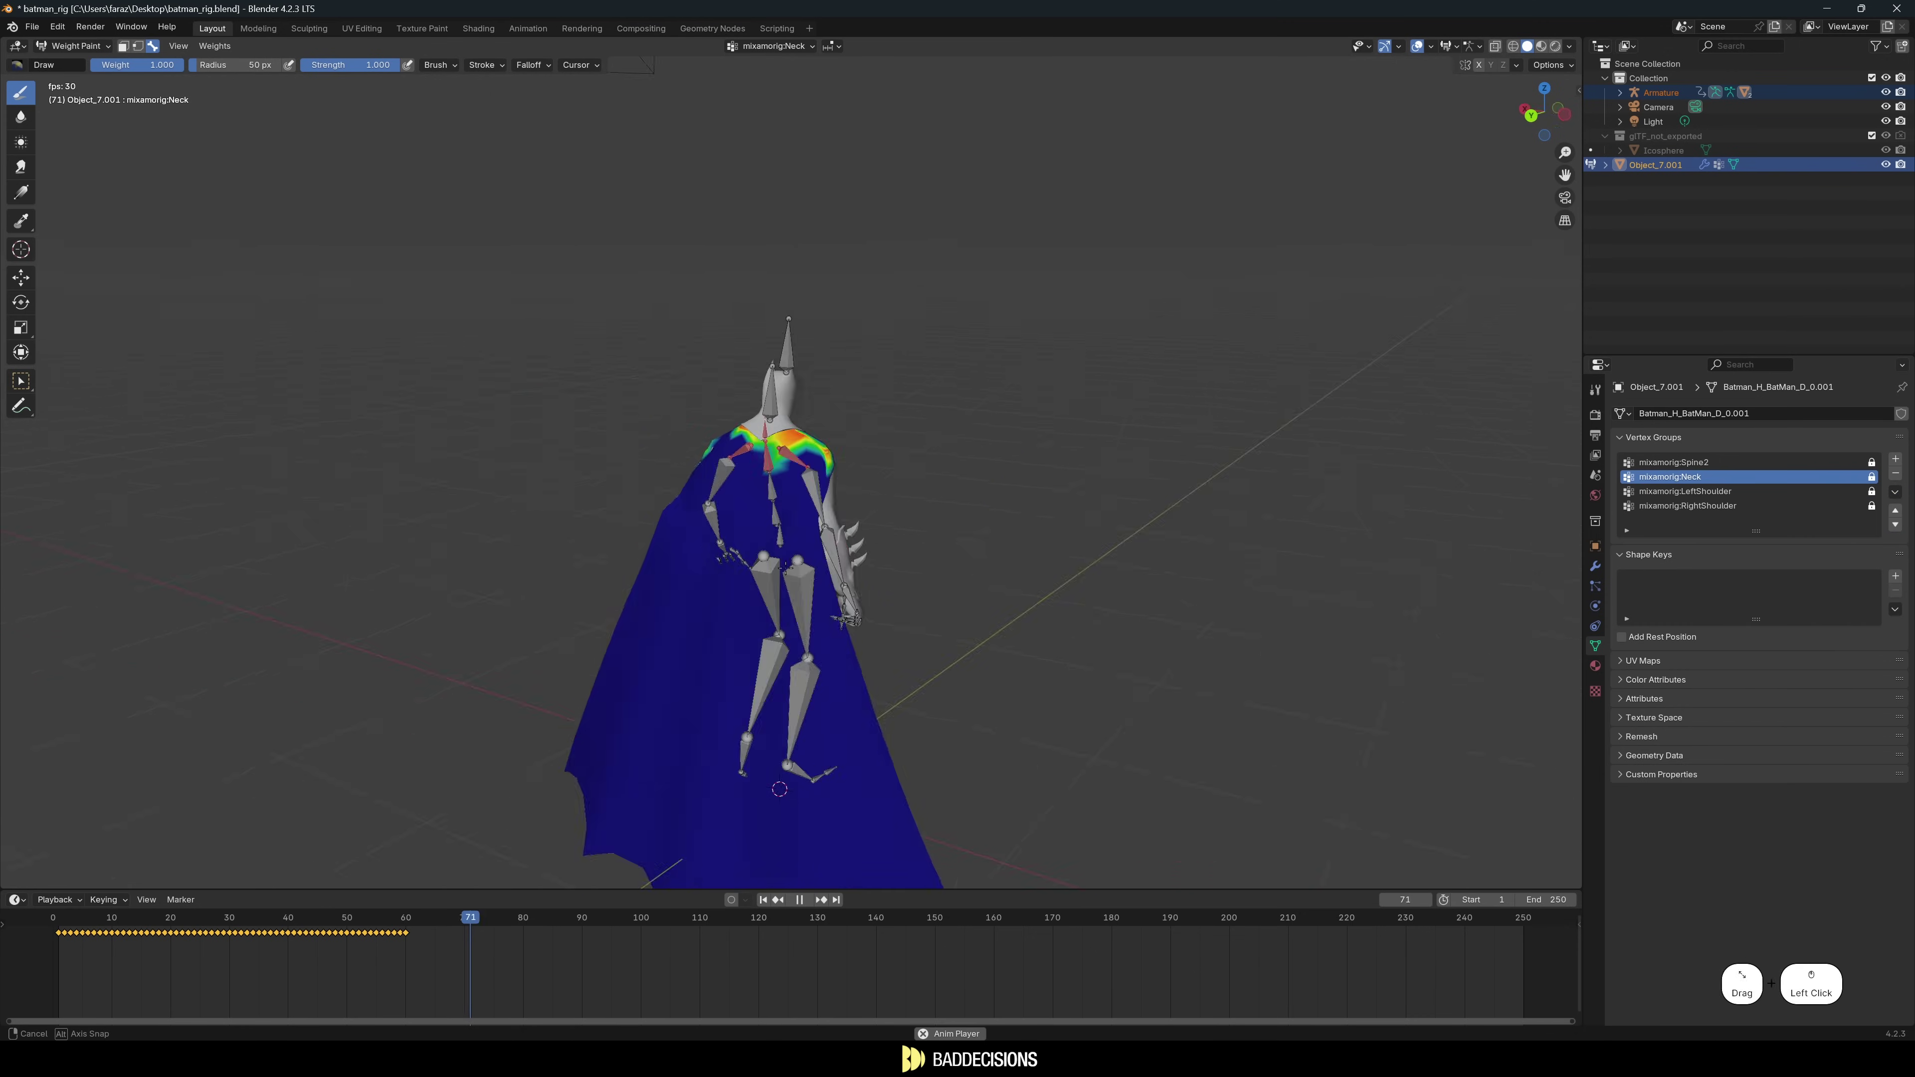
pyautogui.press('space')
pyautogui.moveTo(355, 922); pyautogui.dragTo(195, 921)
pyautogui.moveTo(679, 574); pyautogui.dragTo(754, 558, button='middle')
pyautogui.scroll(2, 740, 589)
pyautogui.keyDown('ctrl'); pyautogui.keyDown('shift'); pyautogui.click(740, 588); pyautogui.keyUp('shift'); pyautogui.keyUp('ctrl')
pyautogui.scroll(-3, 249, 231)
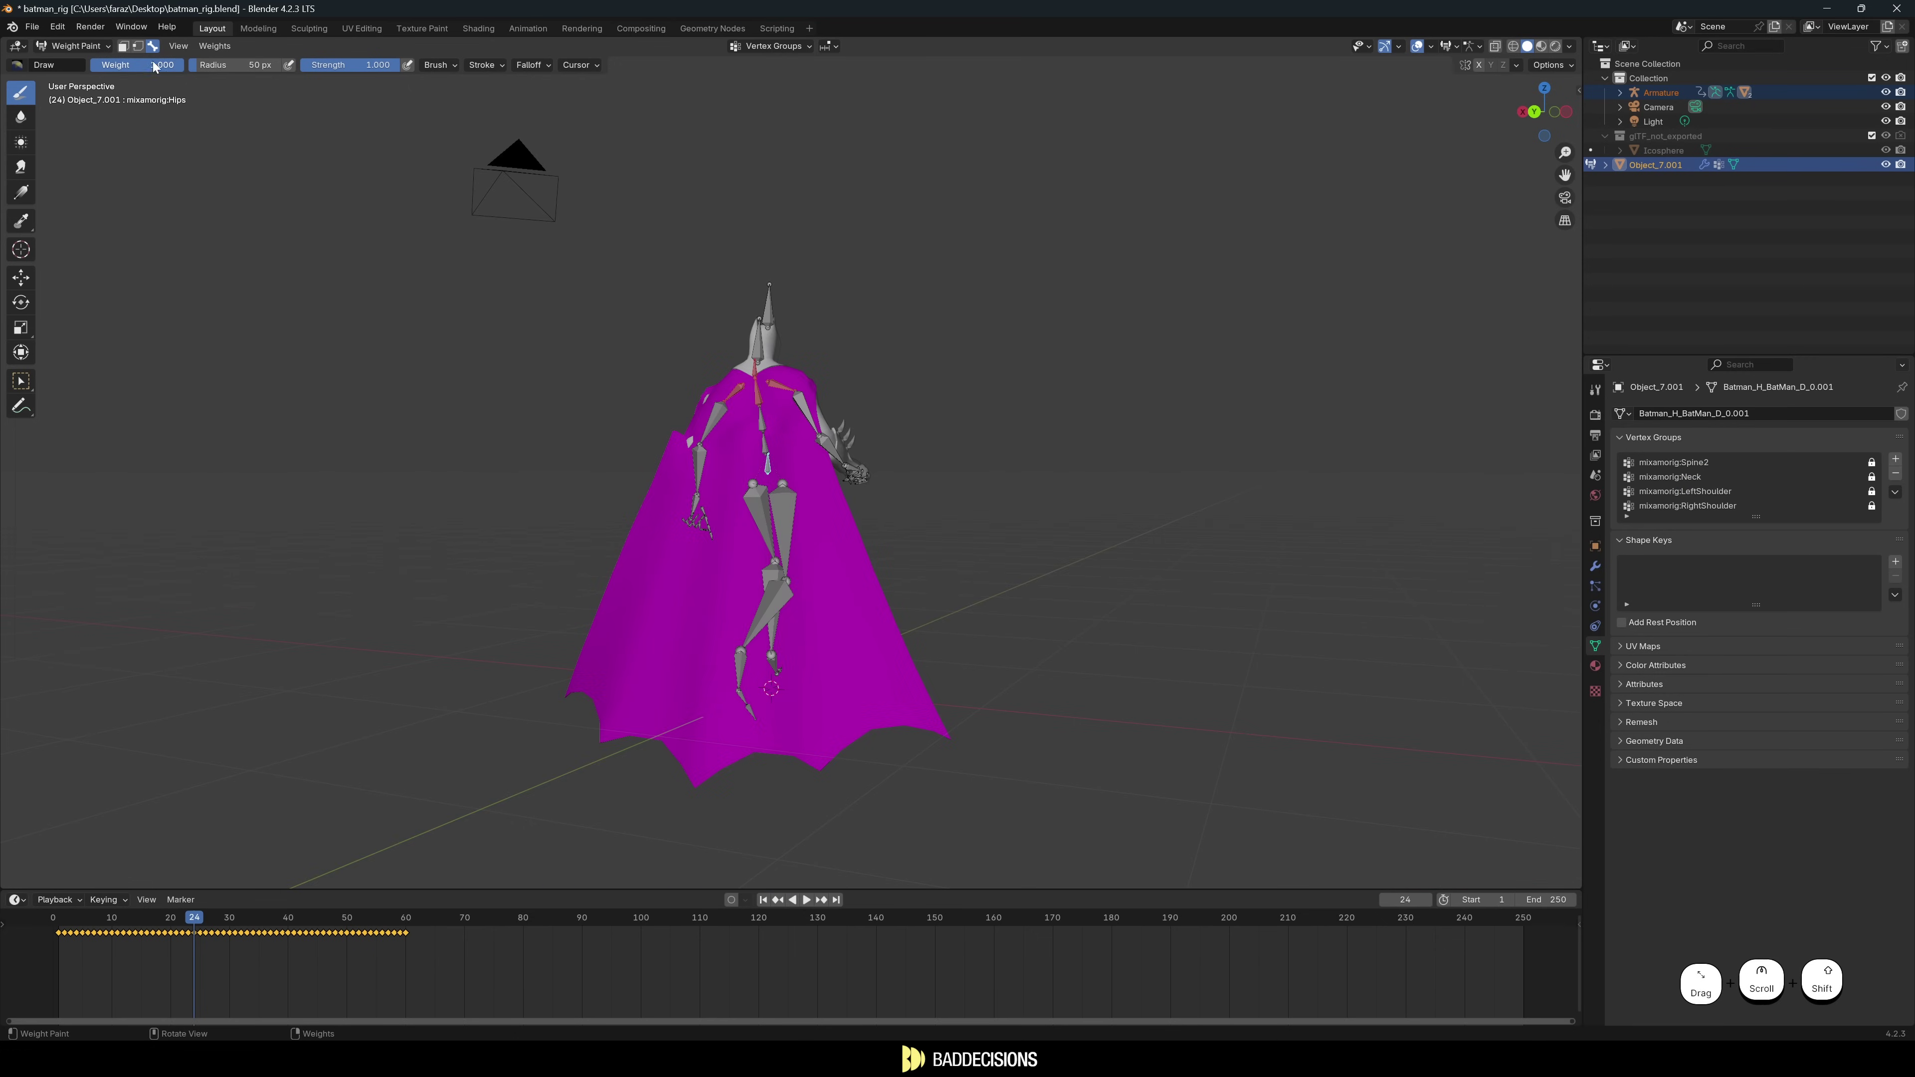
pyautogui.moveTo(109, 65); pyautogui.dragTo(93, 65)
pyautogui.moveTo(648, 573)
pyautogui.mouseDown(button='middle')
pyautogui.moveTo(935, 558)
pyautogui.moveTo(679, 581)
pyautogui.mouseUp(button='middle')
pyautogui.click(678, 581)
# Apply linear weight gradients to the cape's Hips vertex group, running upward from the lower part of the cape.
pyautogui.click(18, 196)
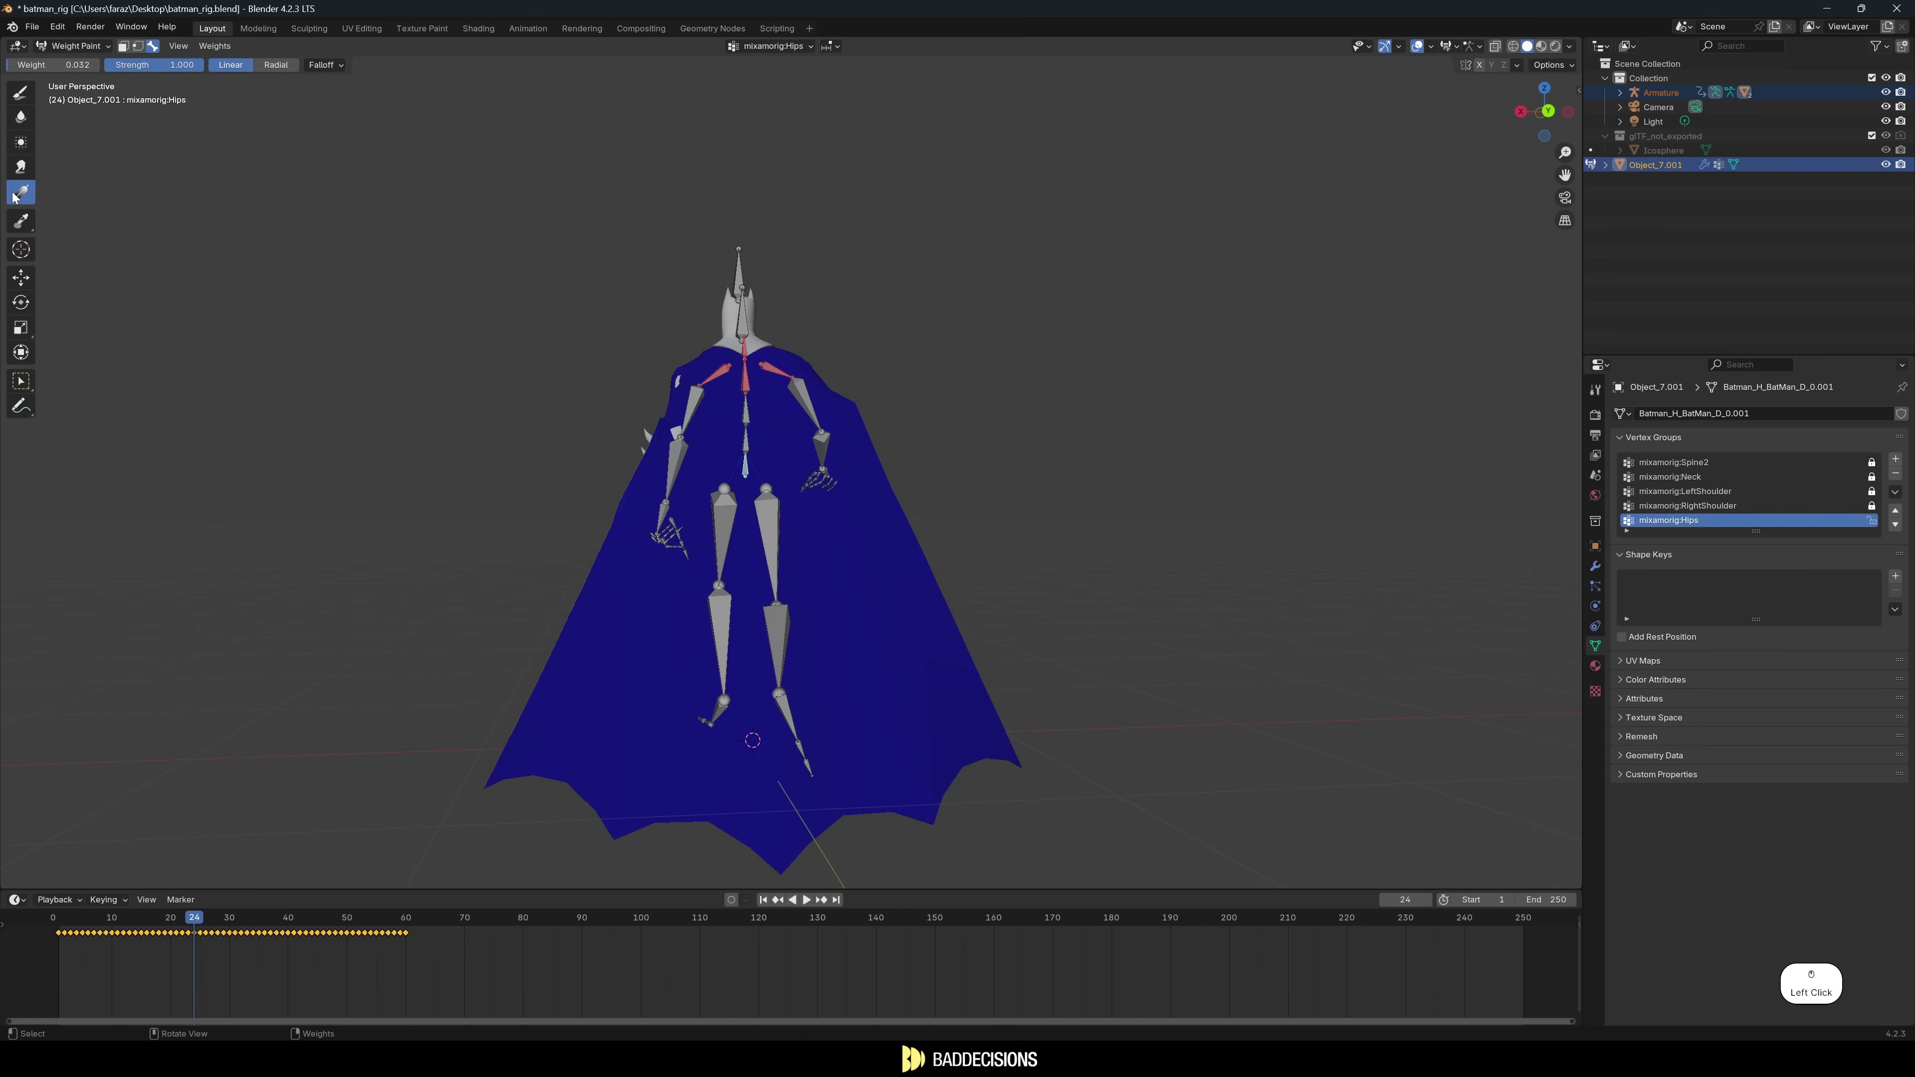
pyautogui.moveTo(754, 641); pyautogui.dragTo(841, 739, button='middle')
pyautogui.moveTo(841, 739); pyautogui.dragTo(828, 549)
pyautogui.moveTo(762, 396); pyautogui.dragTo(818, 490, button='middle')
pyautogui.moveTo(818, 490); pyautogui.dragTo(739, 347)
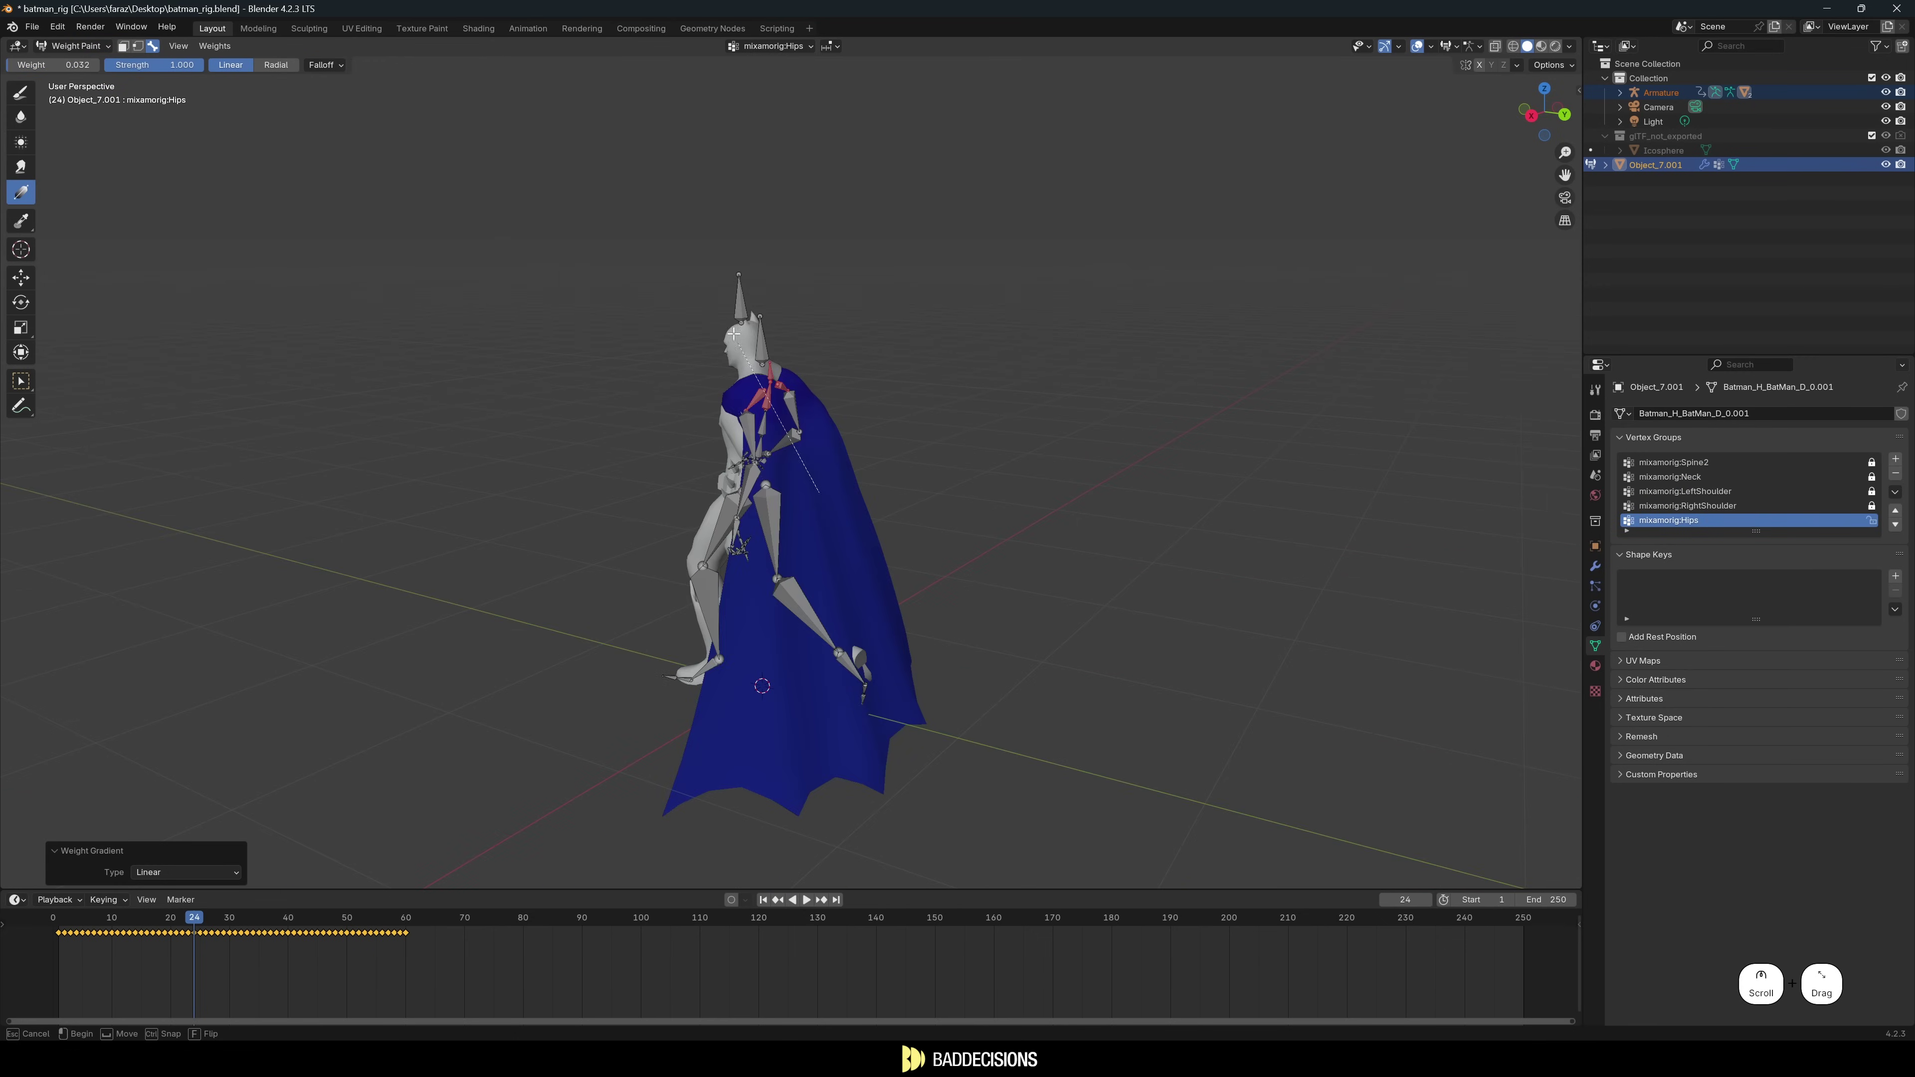
pyautogui.moveTo(748, 386)
pyautogui.mouseDown(button='middle')
pyautogui.moveTo(799, 422)
pyautogui.moveTo(845, 392)
pyautogui.mouseUp(button='middle')
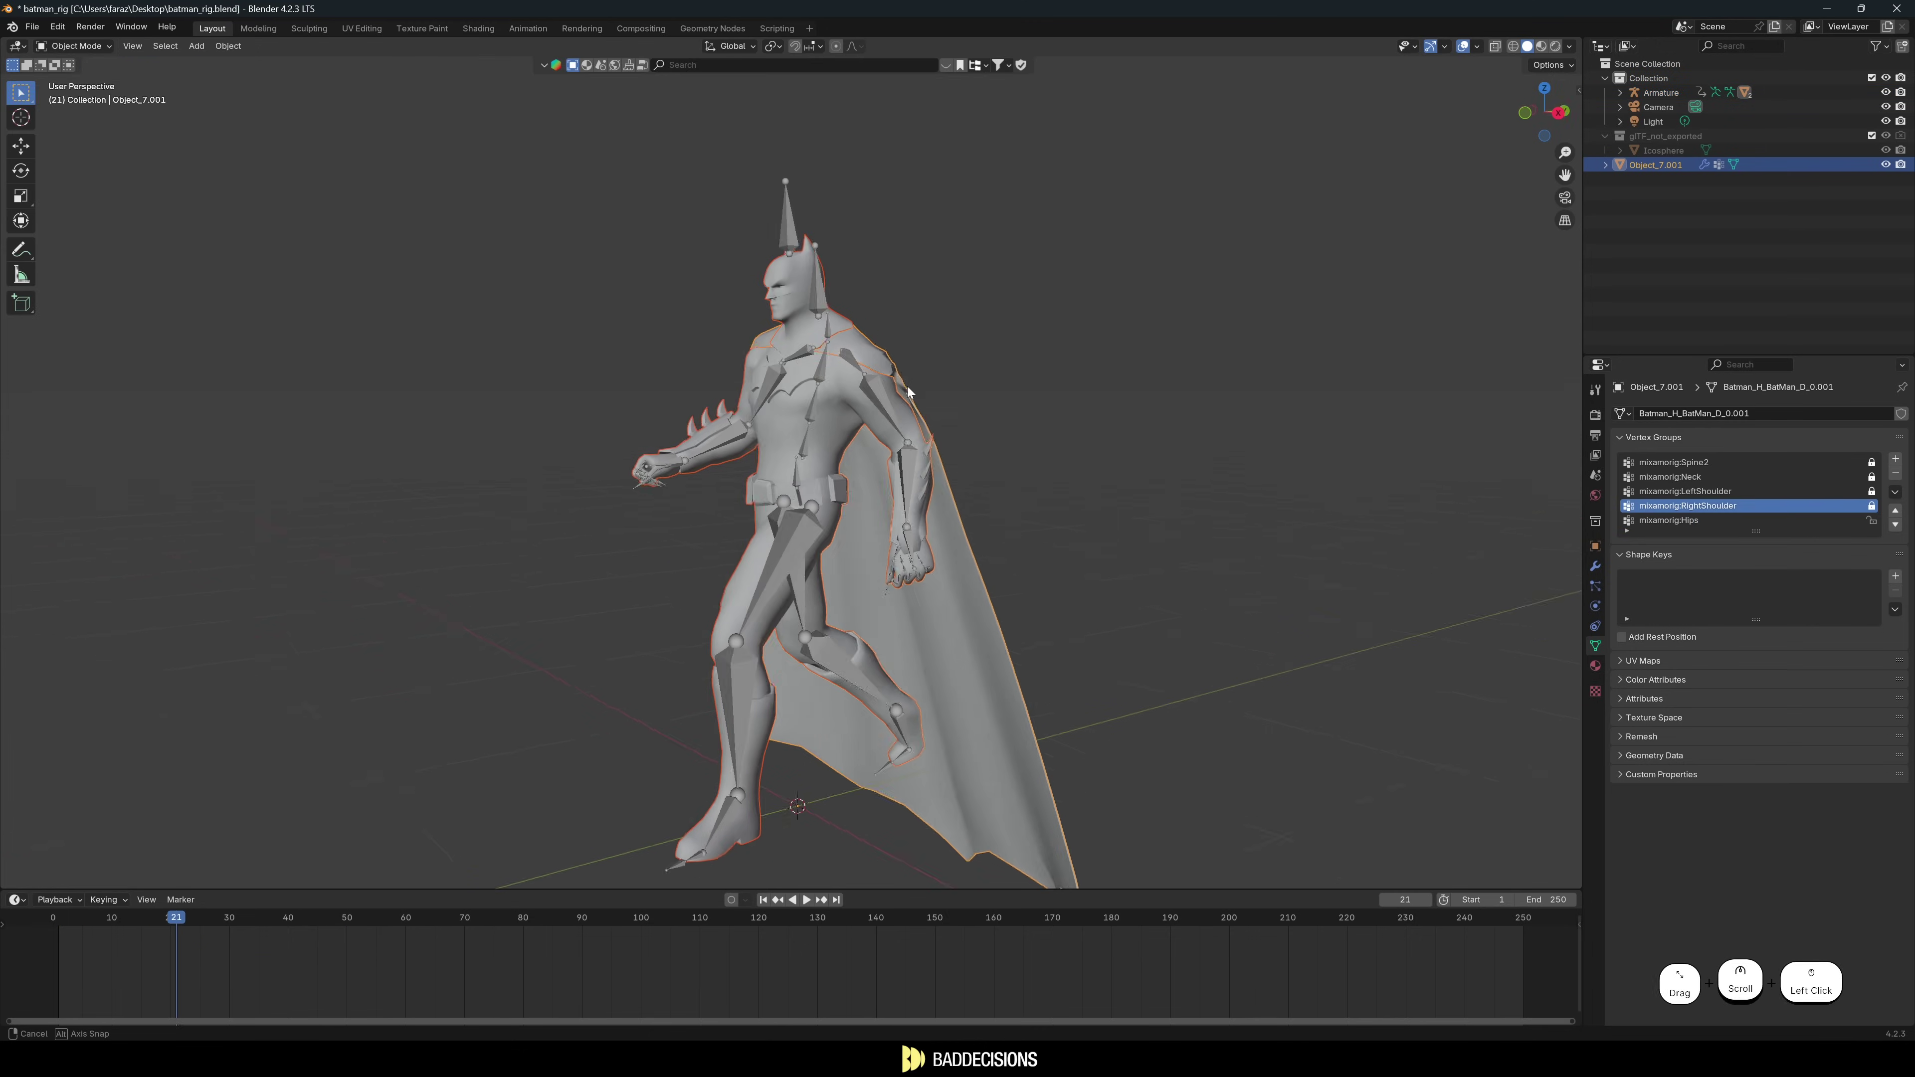
# Open the material settings of the cape.
pyautogui.moveTo(987, 649); pyautogui.dragTo(1071, 562, button='middle')
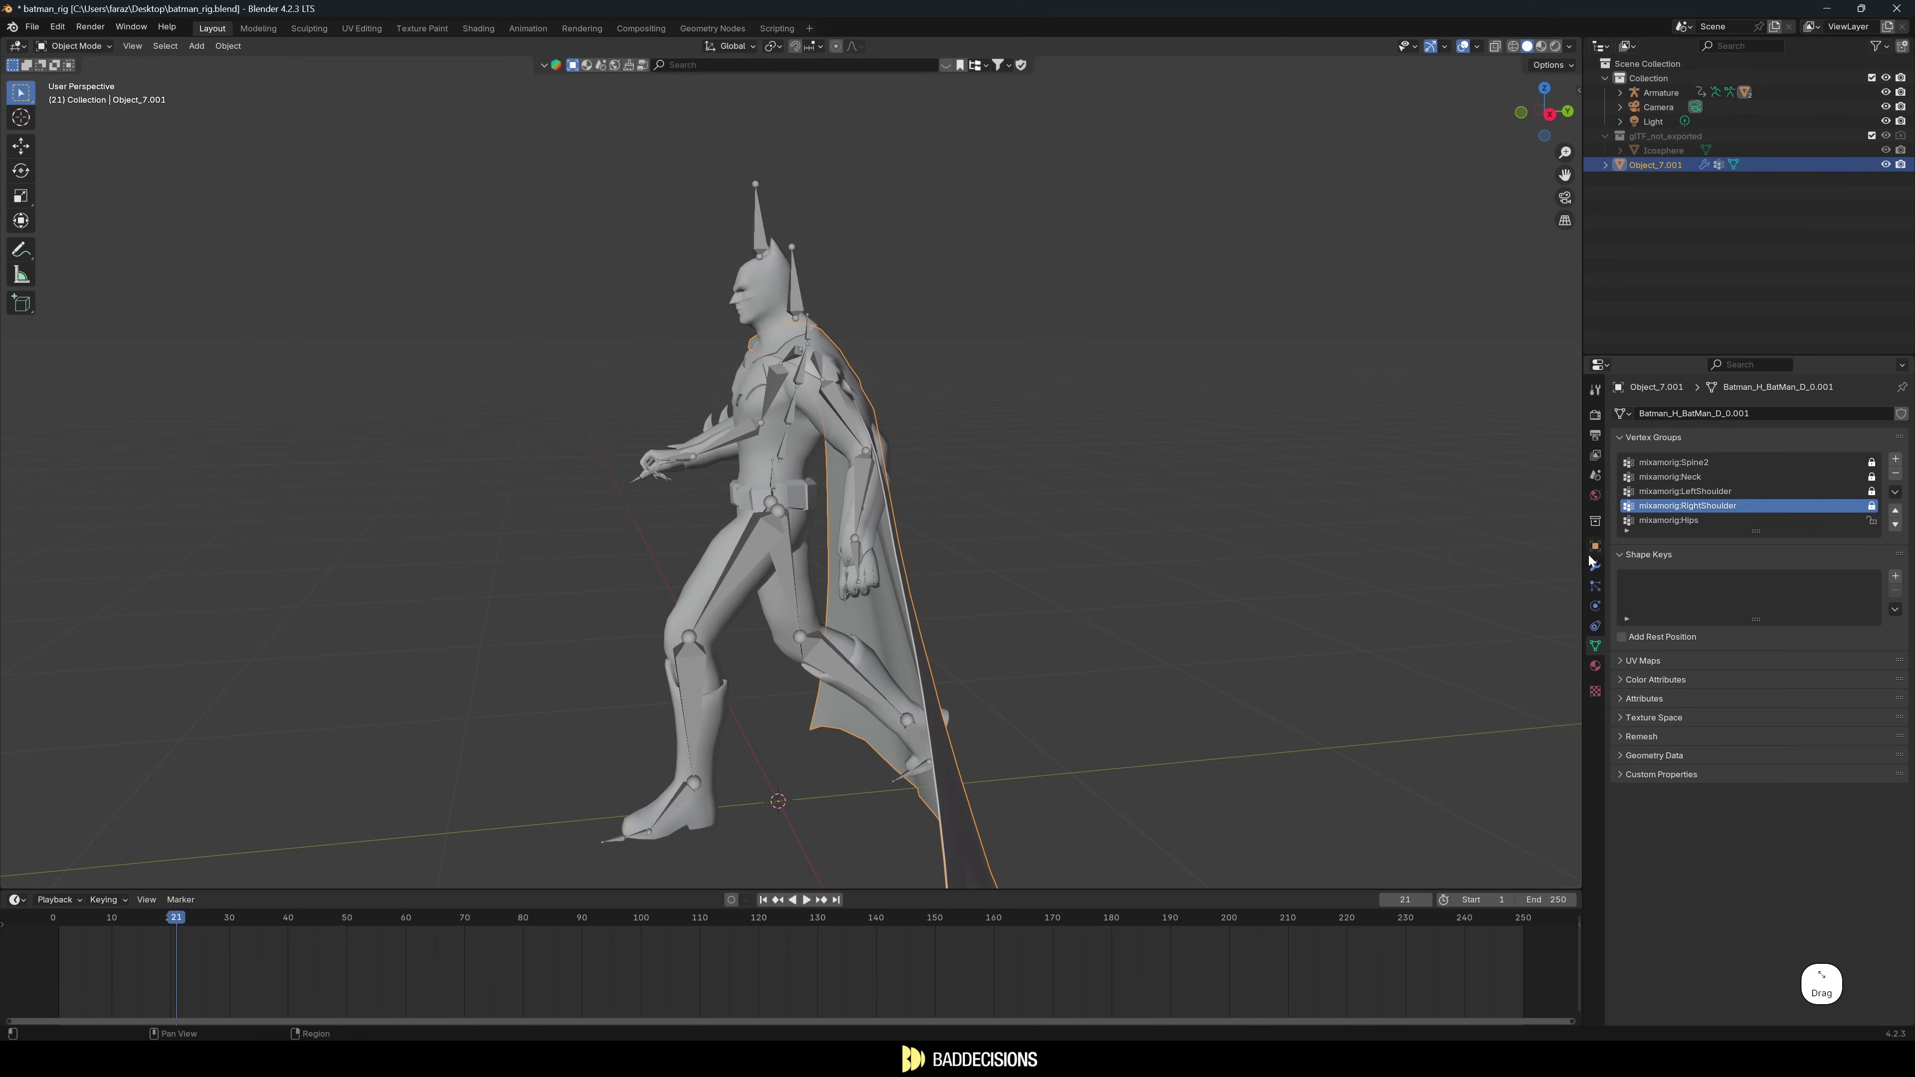
pyautogui.click(1595, 666)
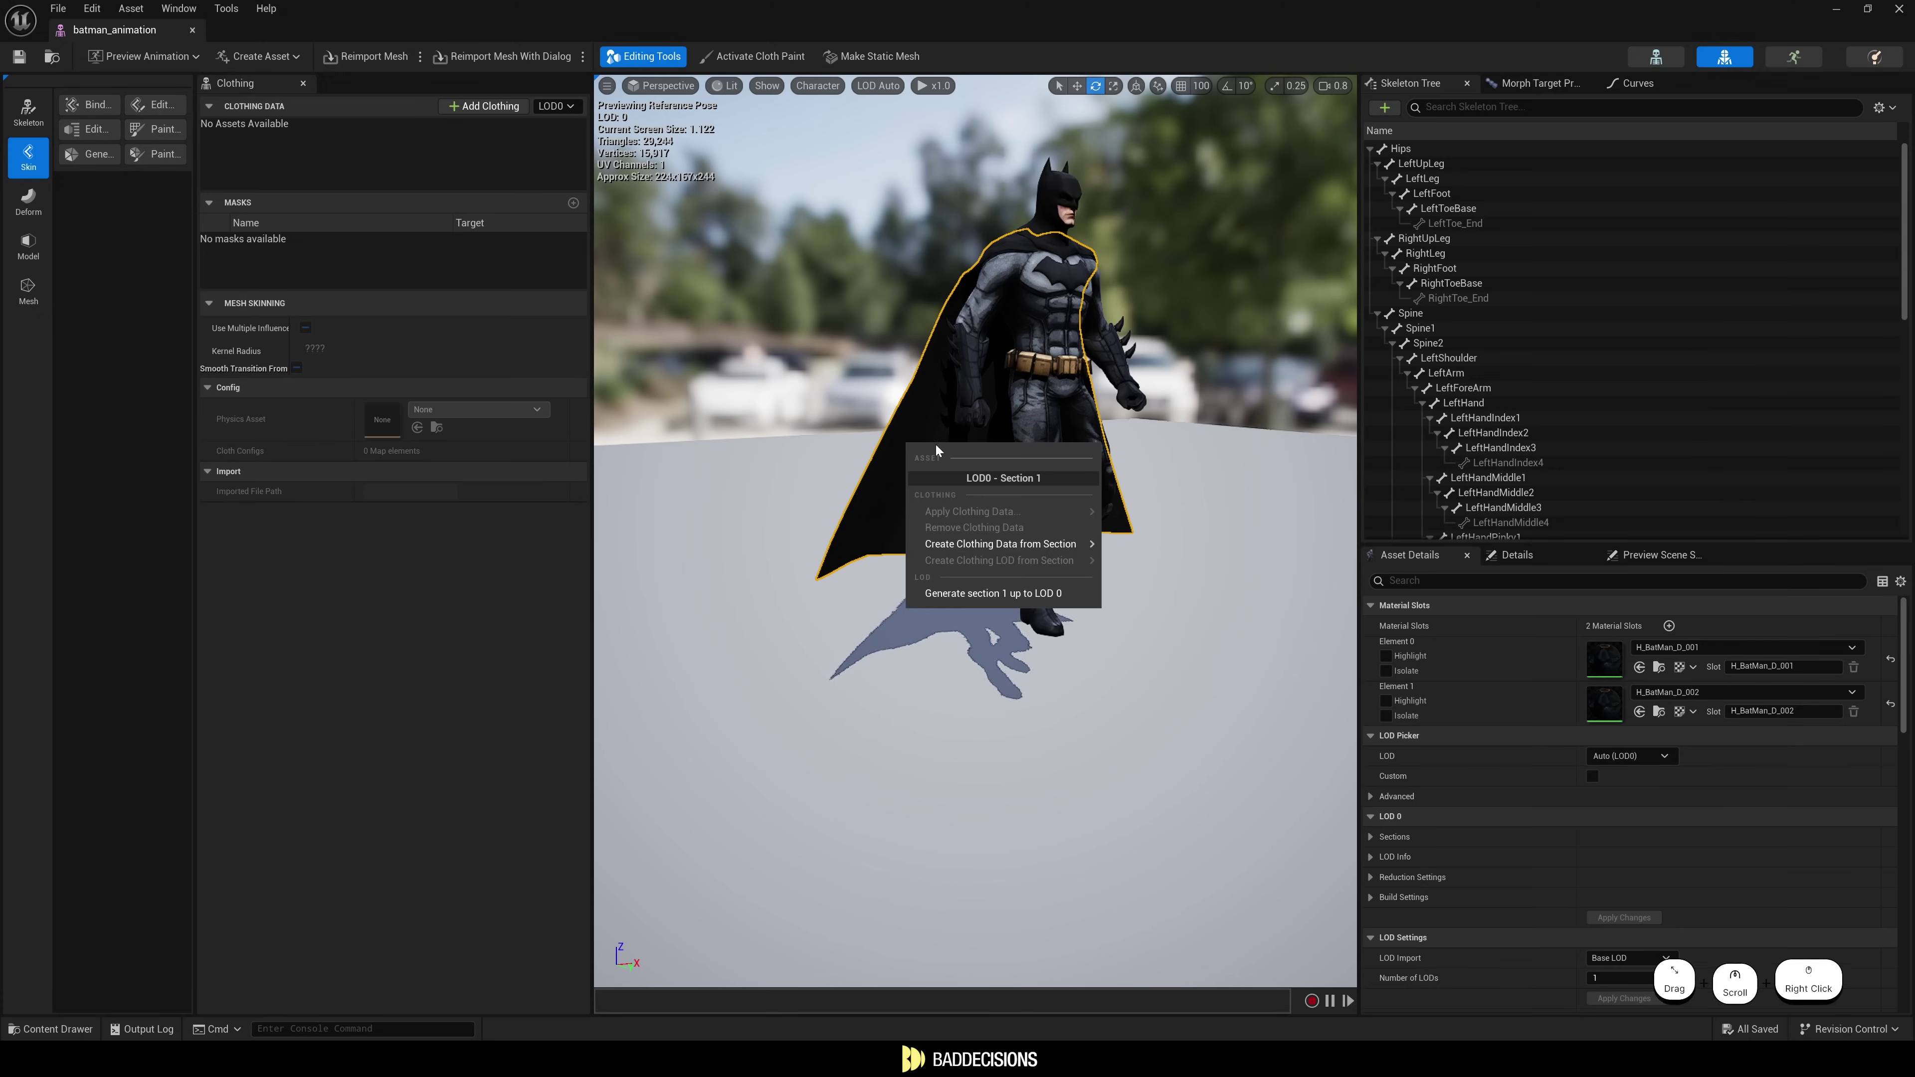
# In Unreal Engine, create clothing data from the cape's section and paint its lower area with a Max Distance value of 100.
pyautogui.moveTo(1003, 544)
pyautogui.click(1354, 682)
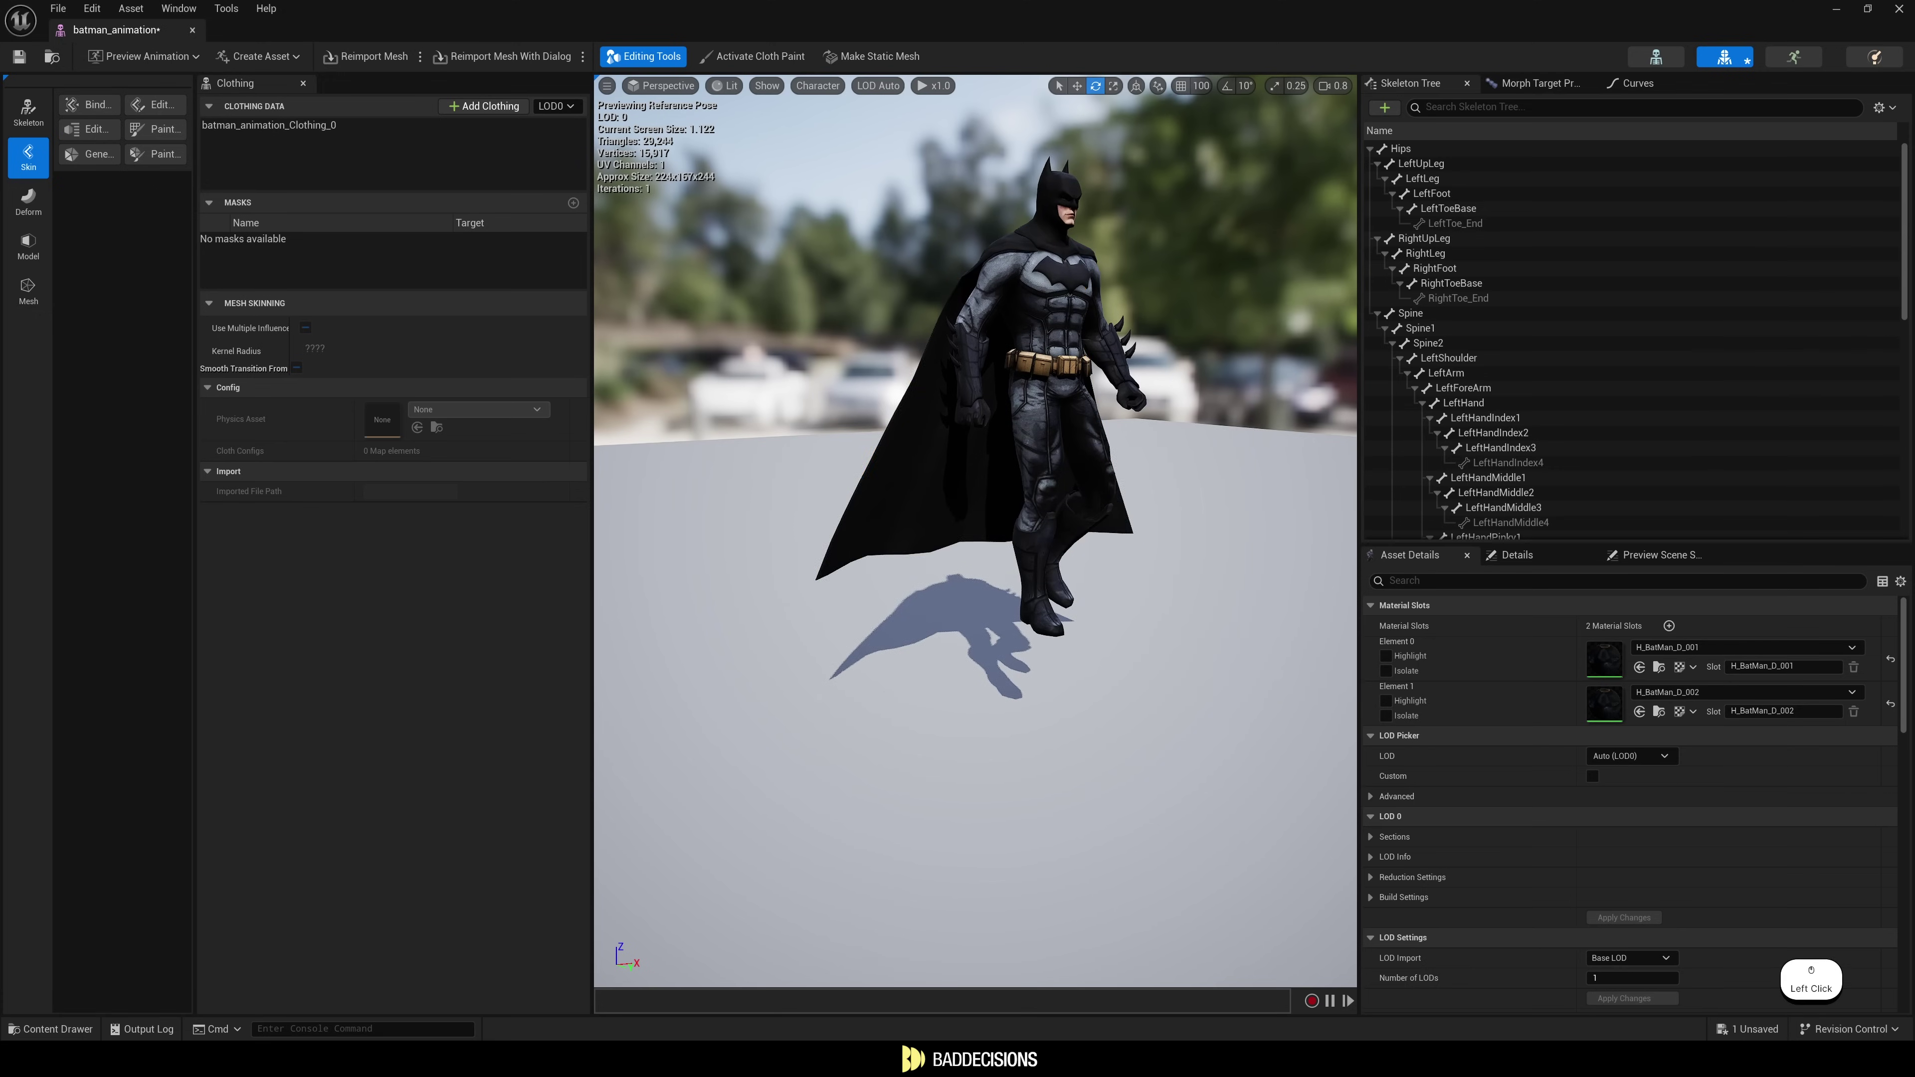
pyautogui.click(1173, 550)
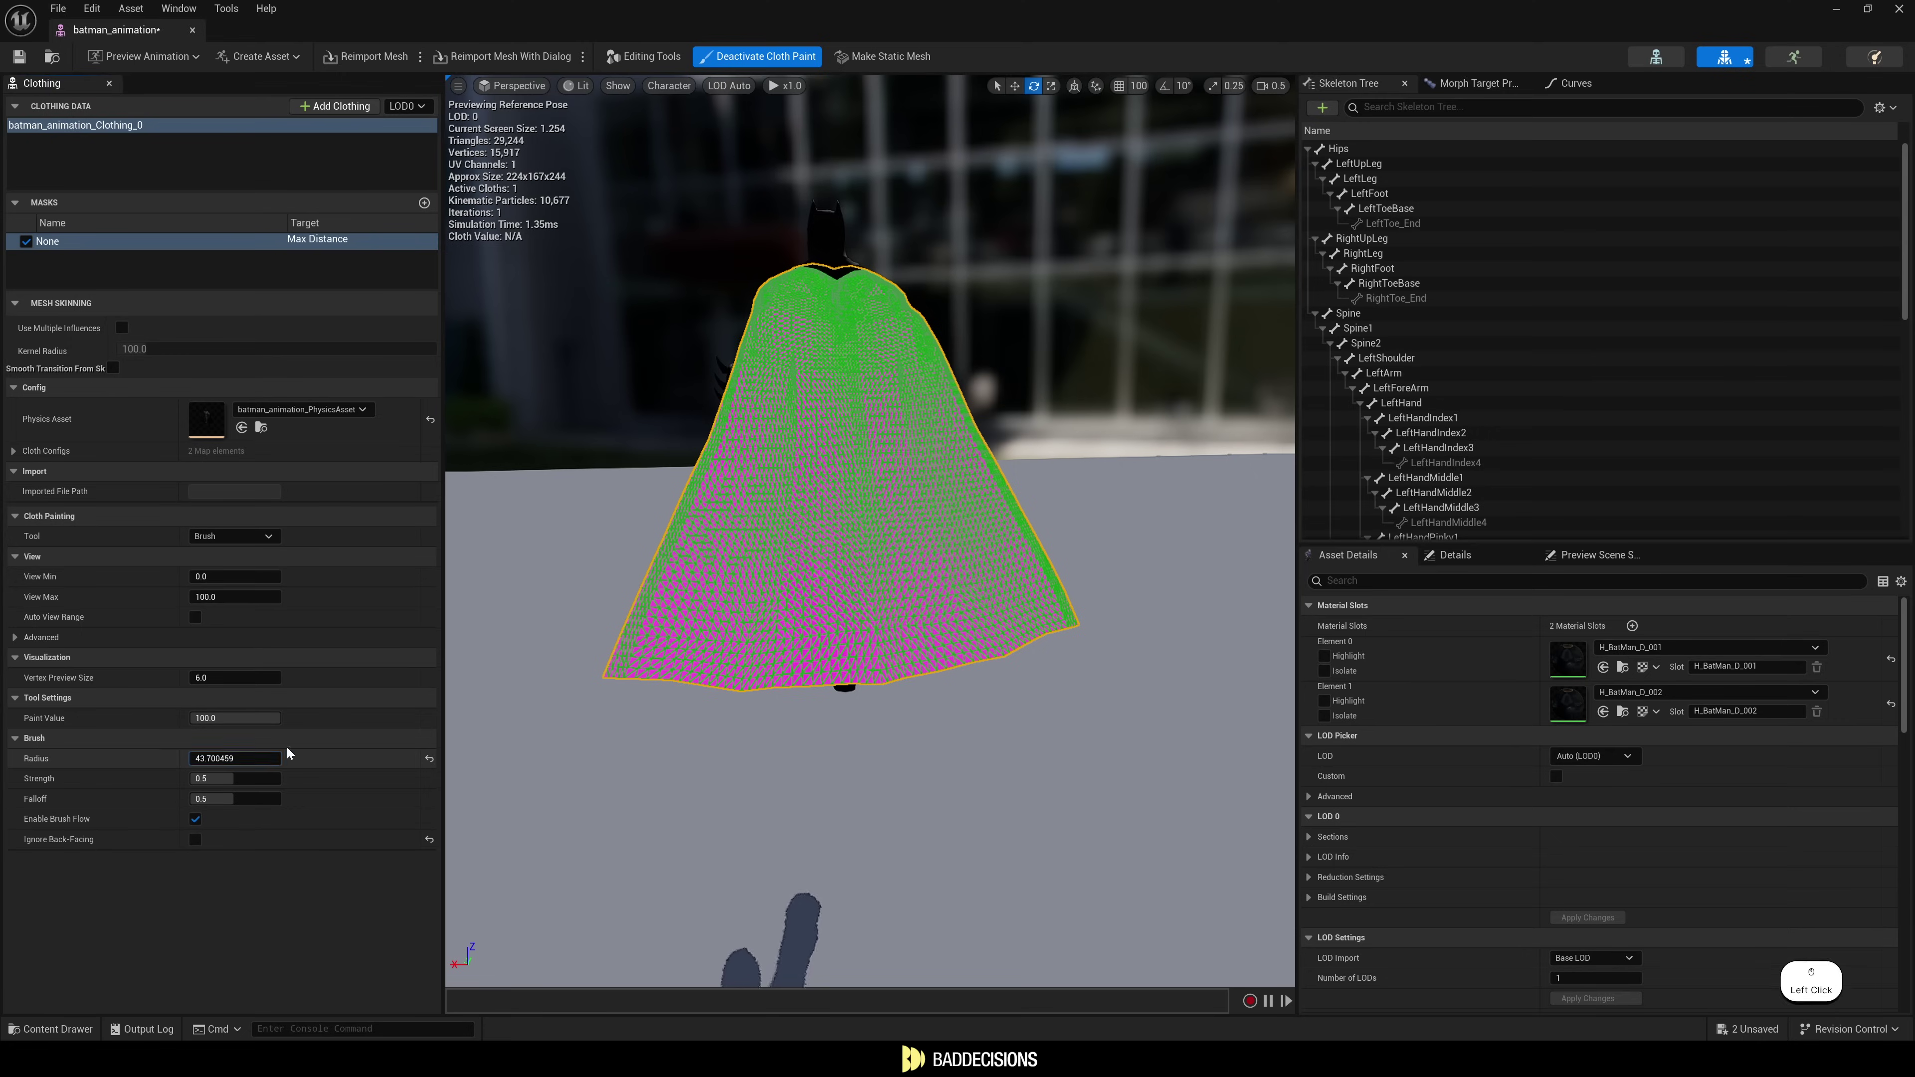
pyautogui.moveTo(663, 672)
pyautogui.mouseDown()
pyautogui.moveTo(697, 692)
pyautogui.moveTo(904, 603)
pyautogui.moveTo(1056, 617)
pyautogui.mouseUp()
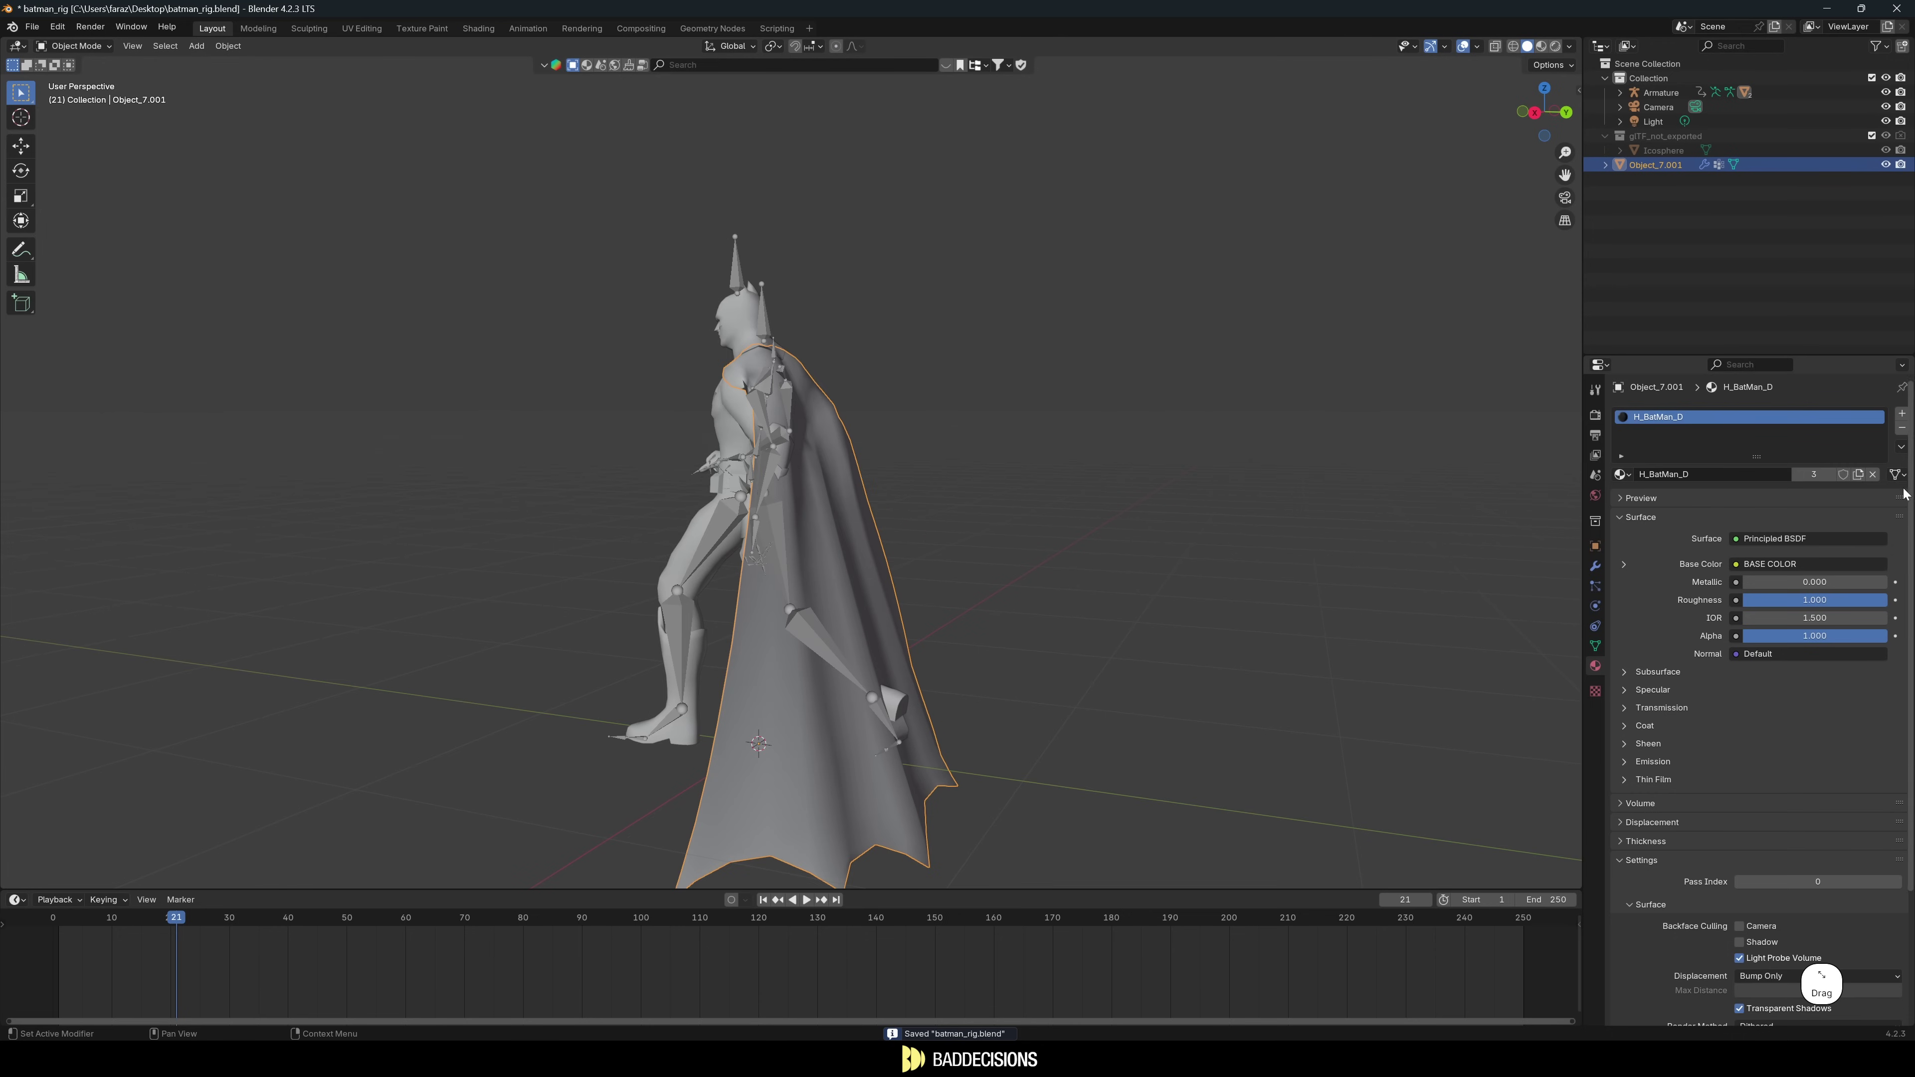
# Switch to Blender and export the Batman armature with its body and cape as an FBX file.
pyautogui.moveTo(1003, 562); pyautogui.dragTo(1064, 559, button='middle')
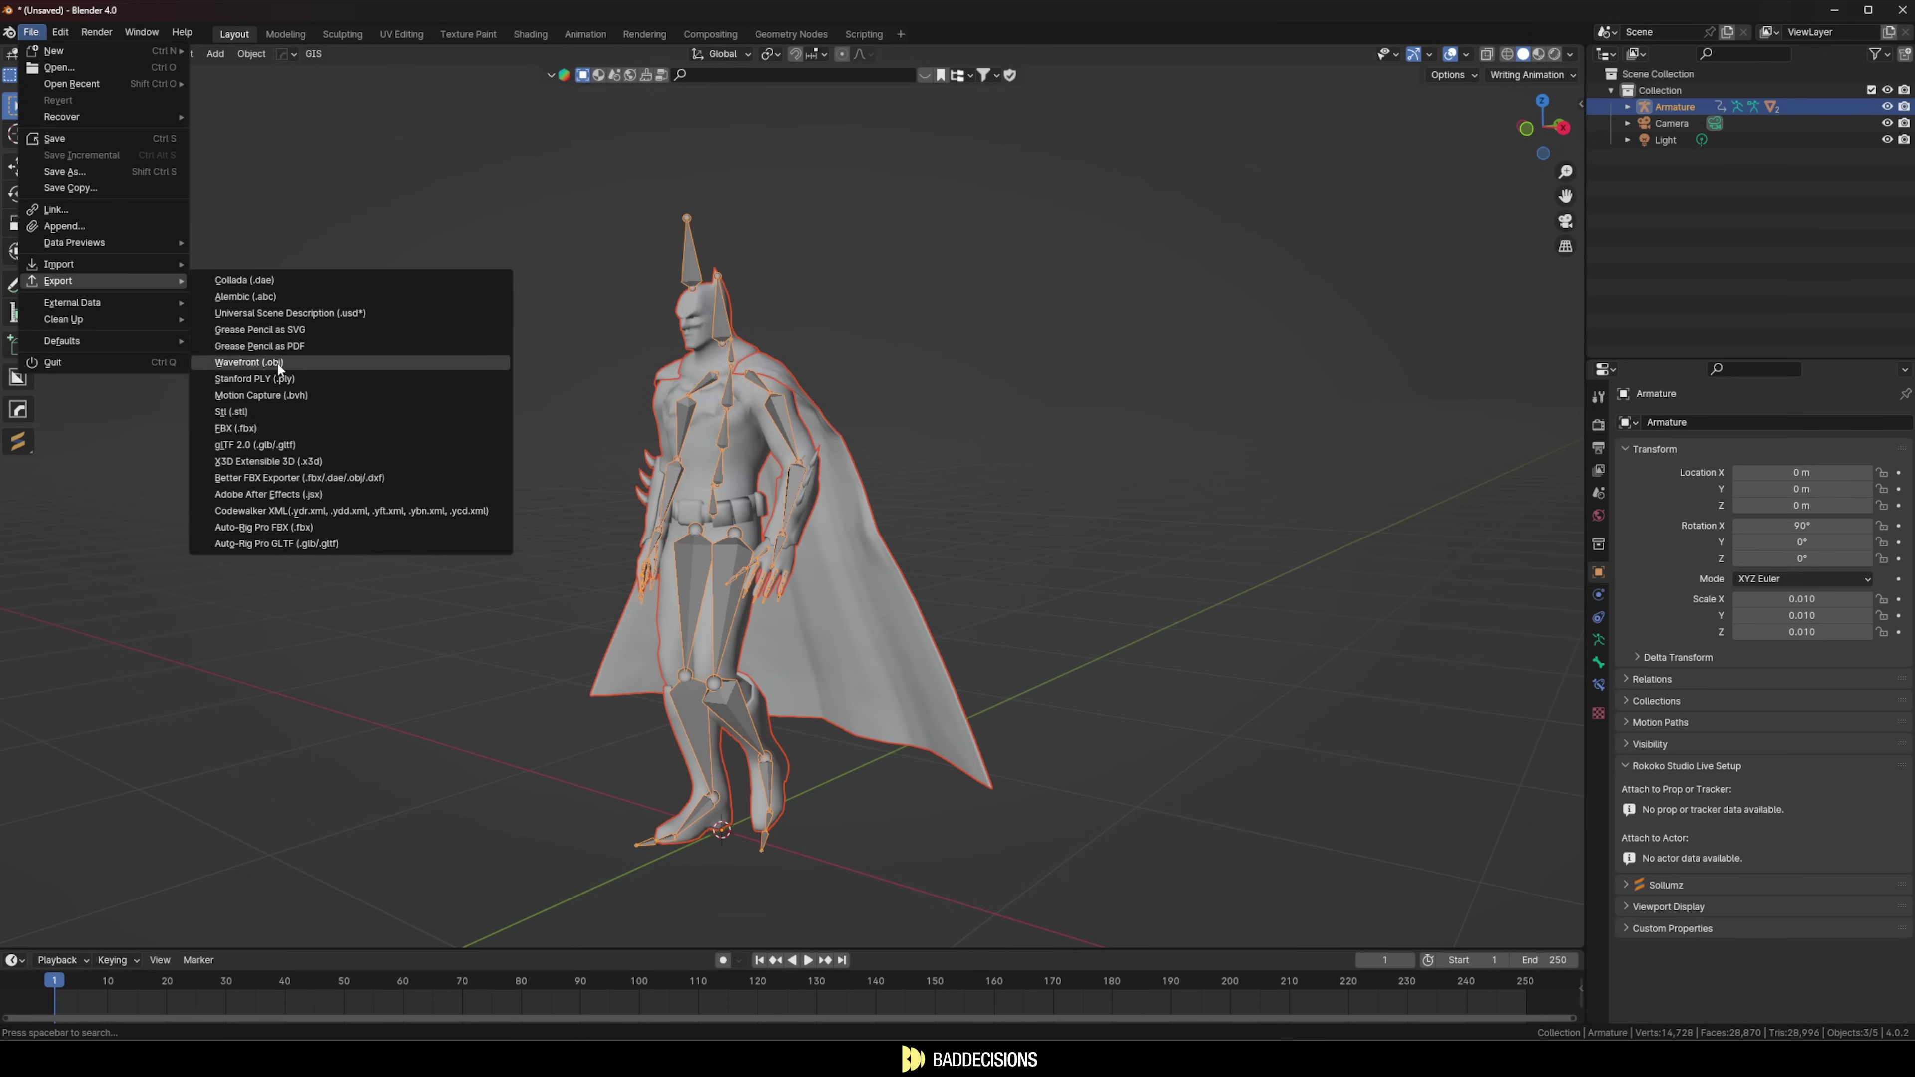
pyautogui.click(302, 428)
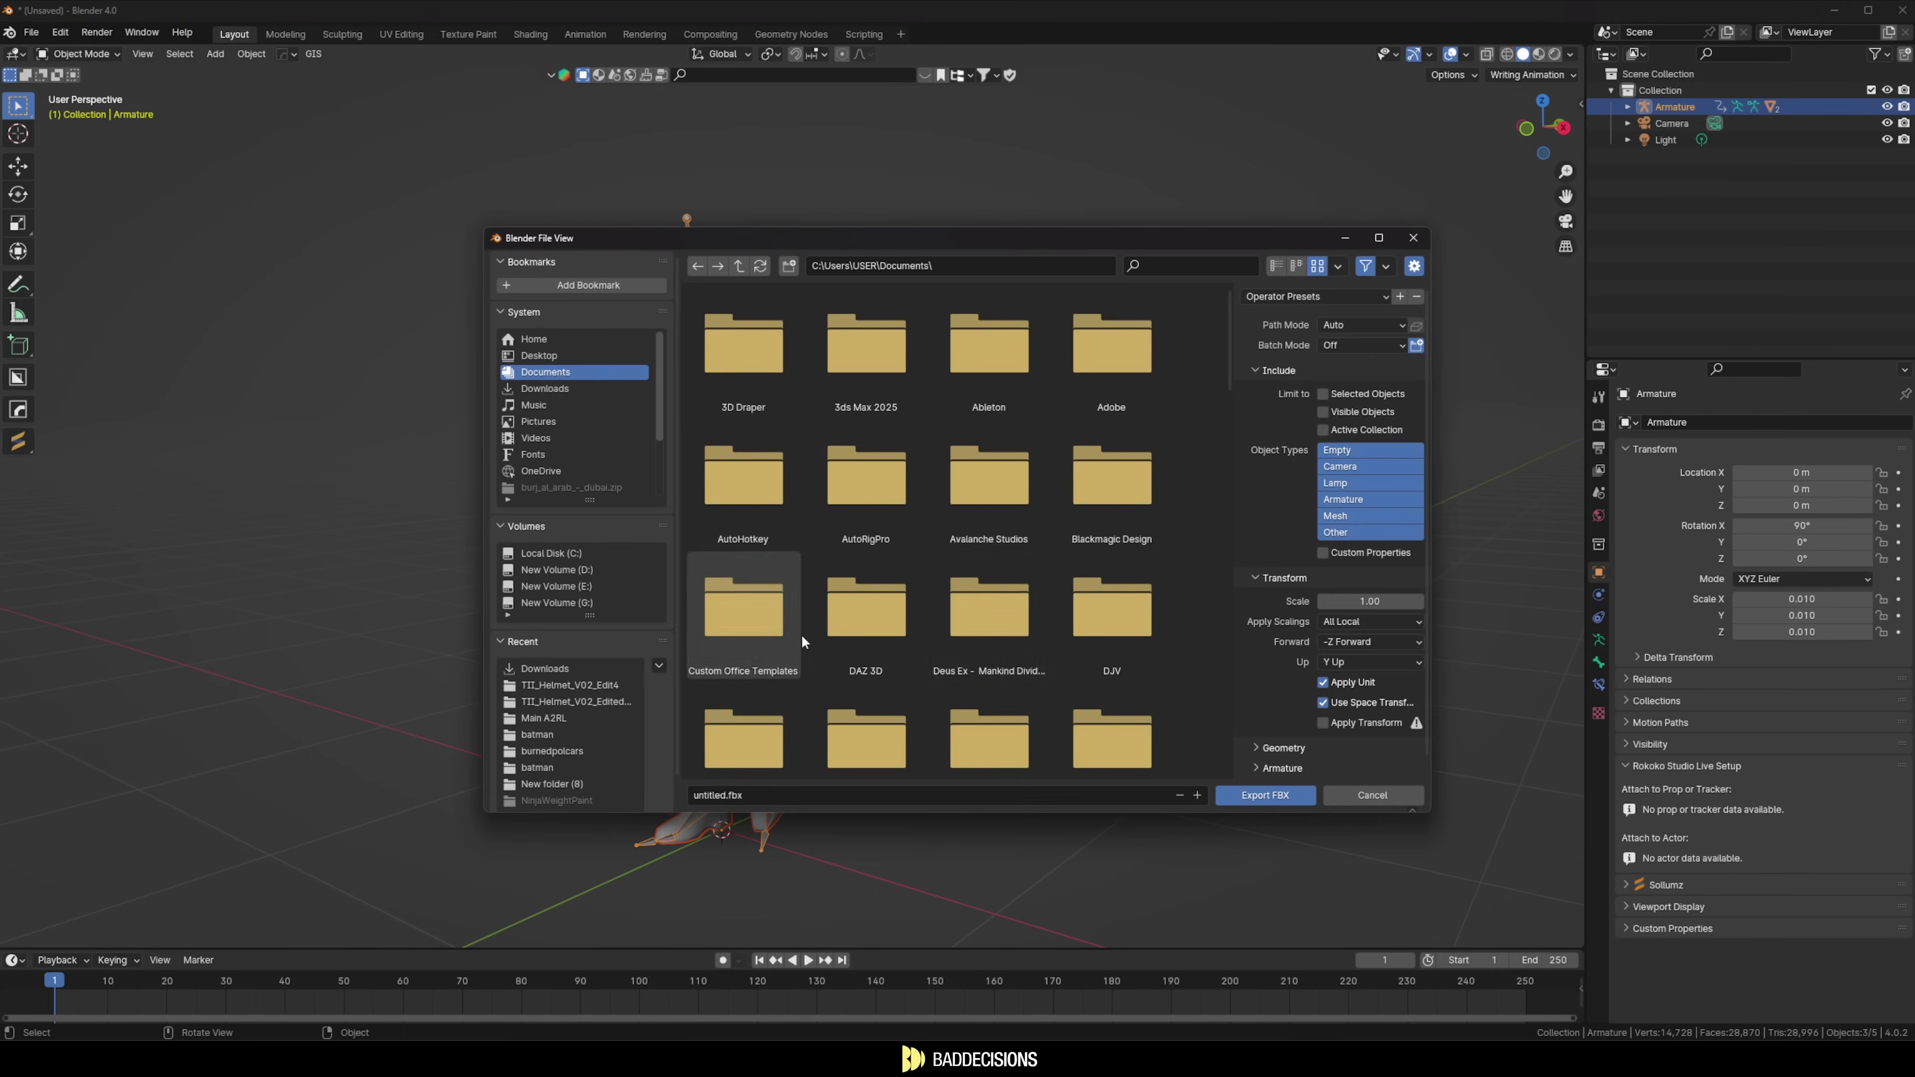
pyautogui.scroll(-3, 1346, 405)
pyautogui.click(1281, 640)
pyautogui.scroll(-3, 1327, 678)
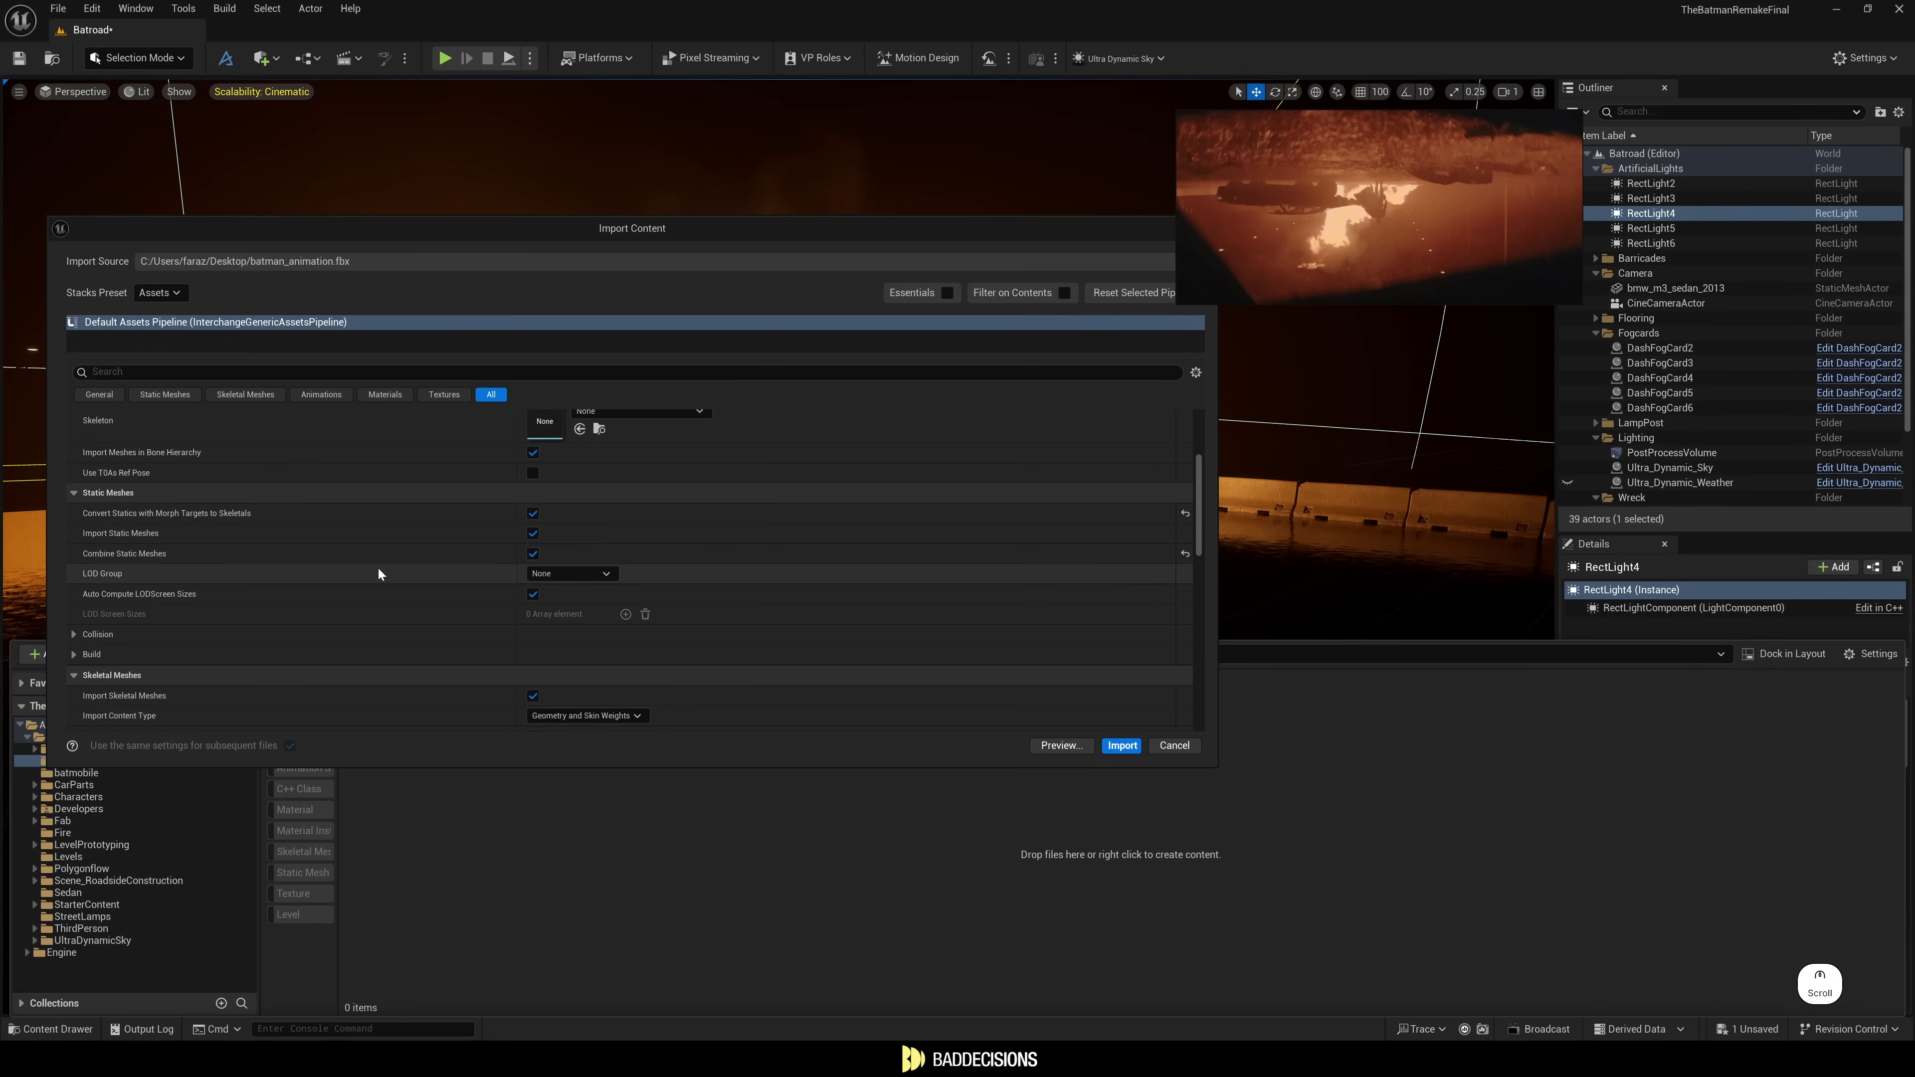
# In Unreal Engine, import batman_animation.fbx with Combine Static Meshes enabled and open the imported skeletal mesh.
pyautogui.click(533, 554)
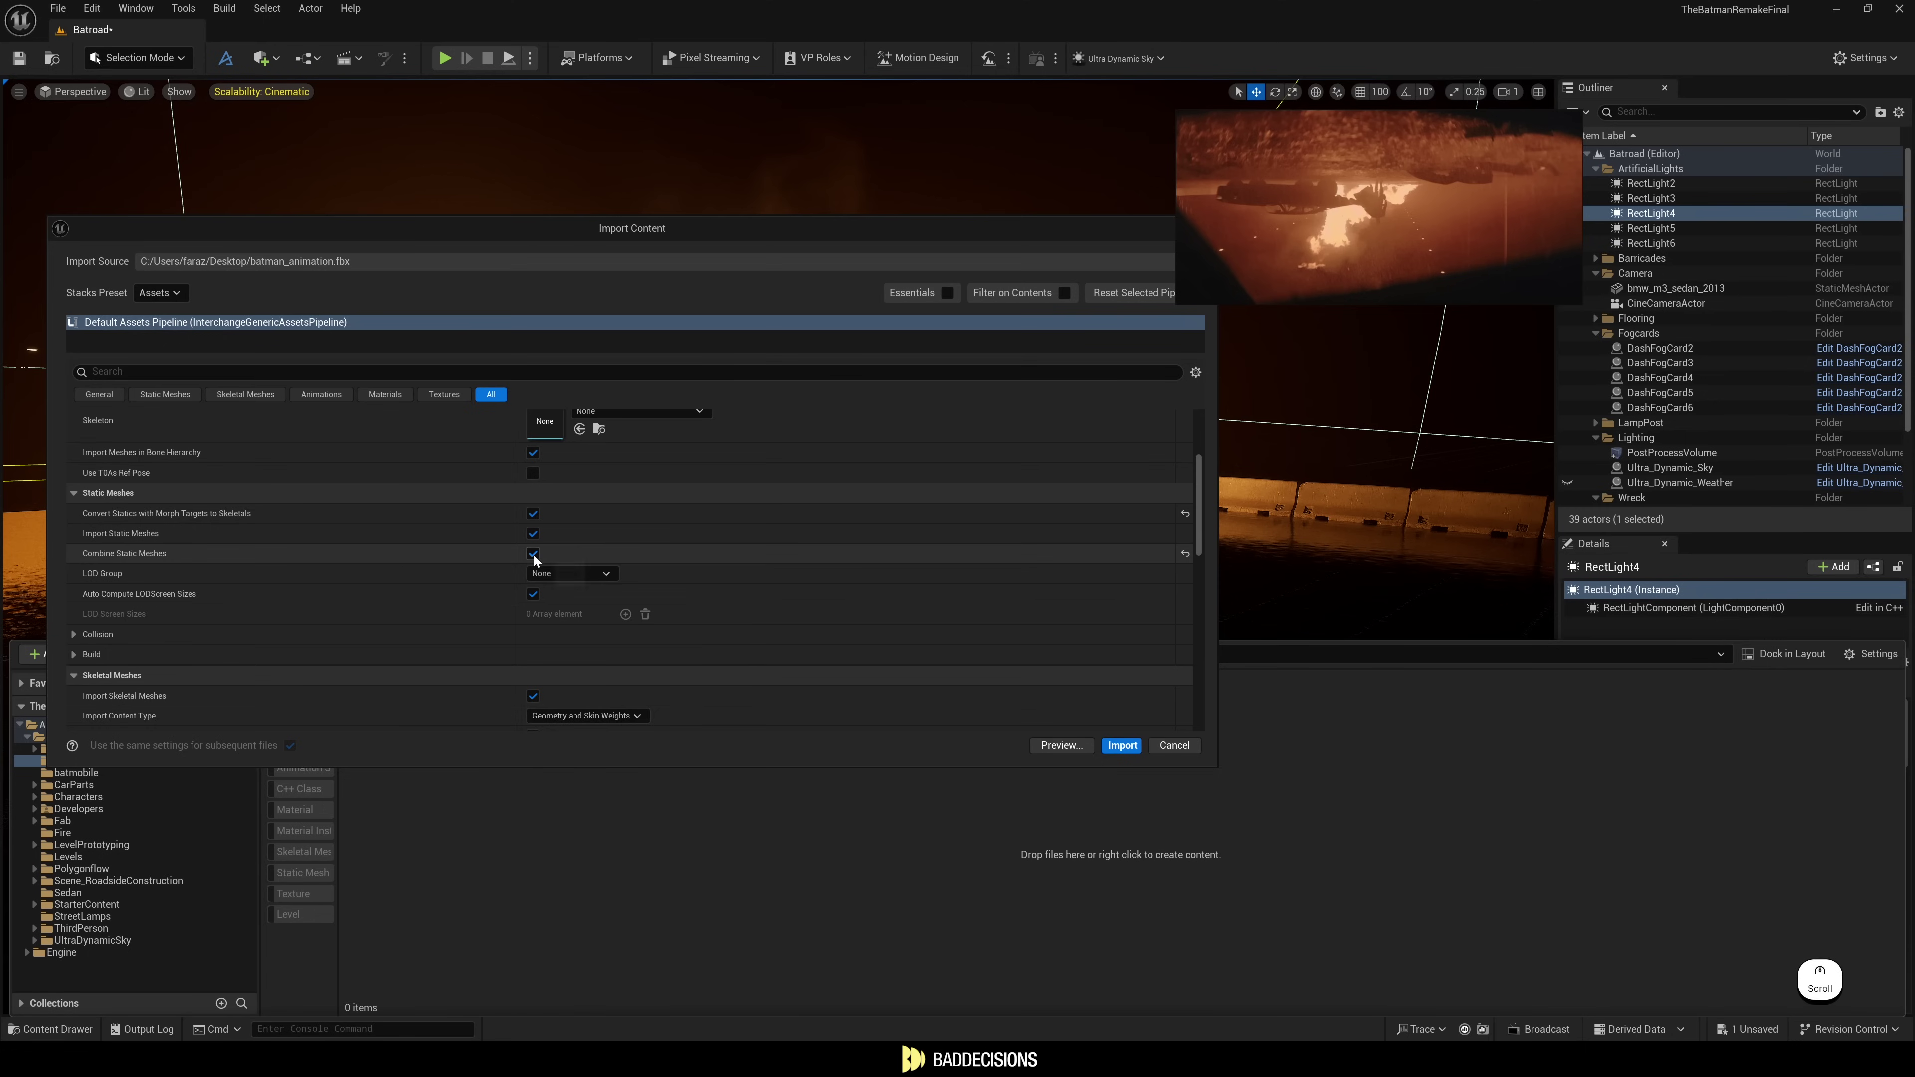
pyautogui.click(1122, 745)
pyautogui.click(388, 738)
pyautogui.doubleClick(387, 737)
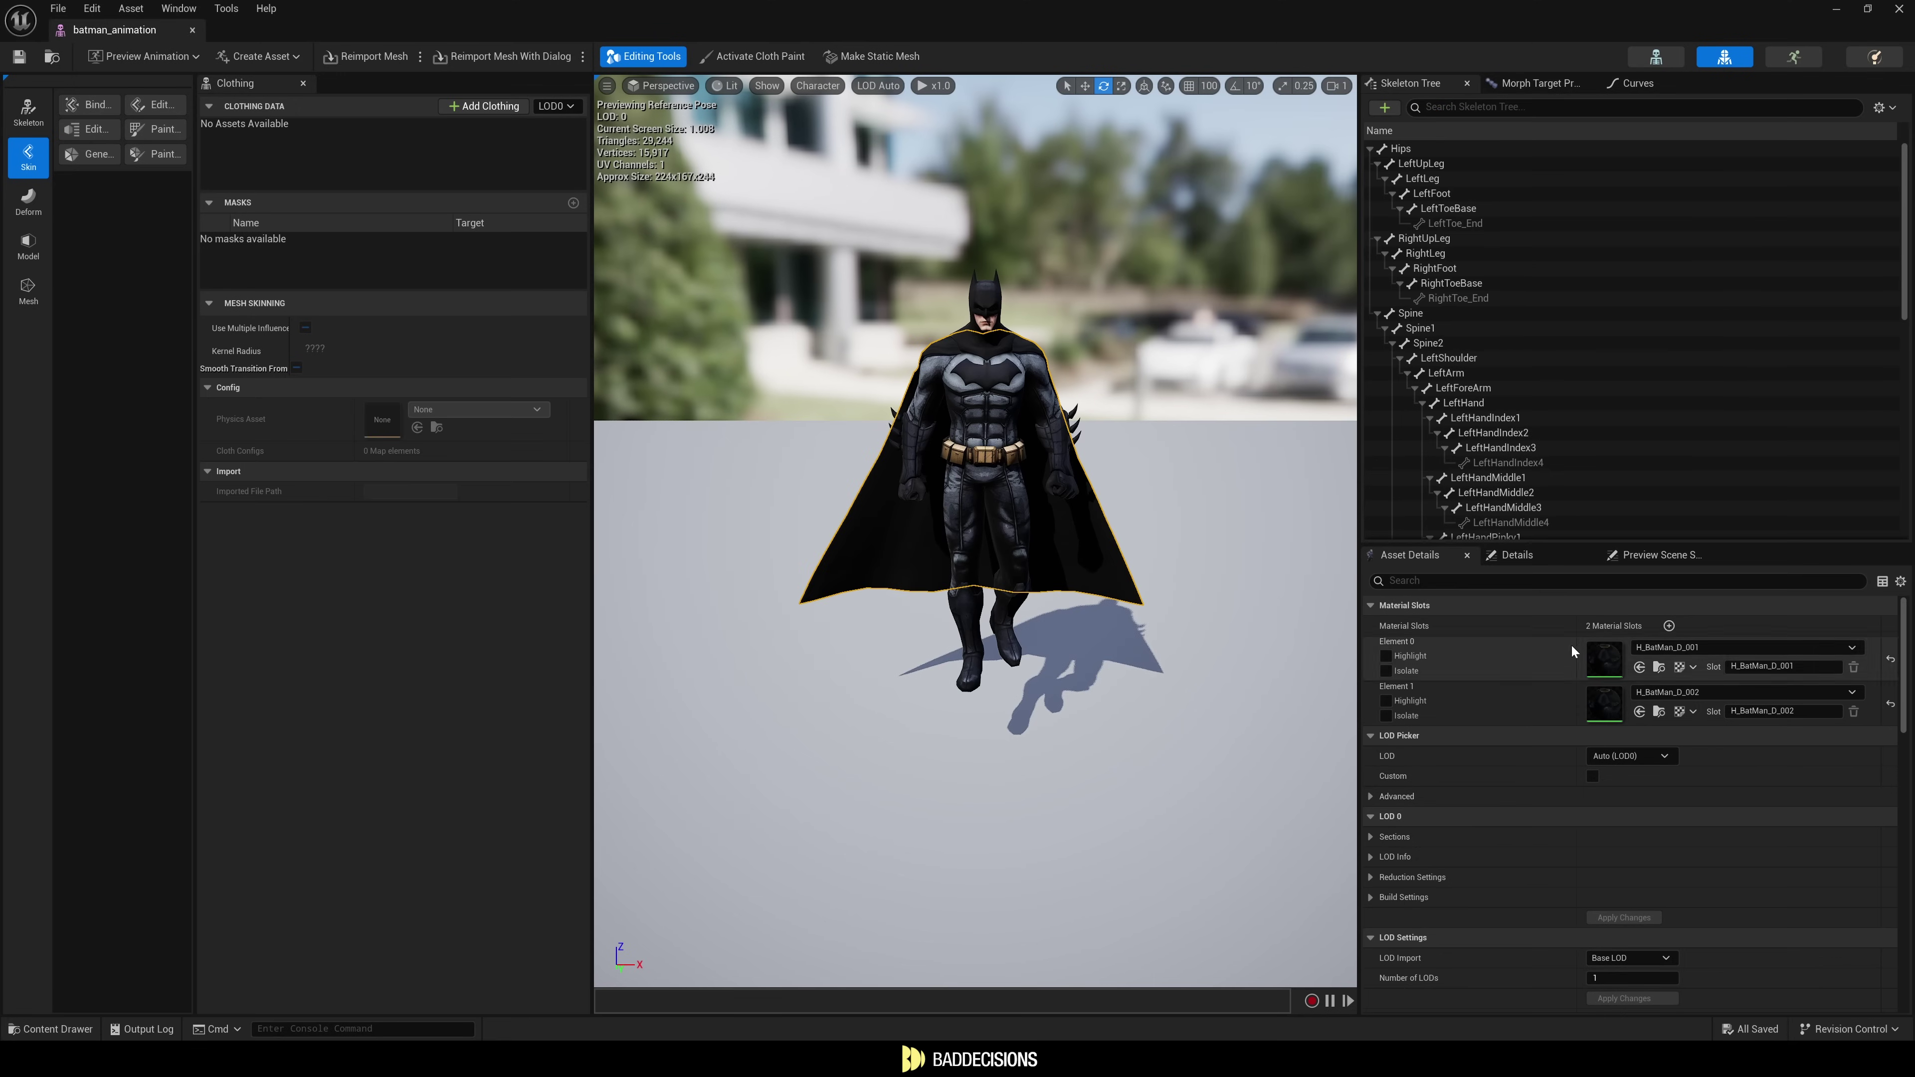
# Create clothing data from the cape's LOD0 Section 1 using batman_animation_PhysicsAsset and apply it to the cape.
pyautogui.moveTo(972, 401); pyautogui.dragTo(908, 442, button='right')
pyautogui.press('d')
pyautogui.scroll(-1, 908, 441)
pyautogui.press('s')
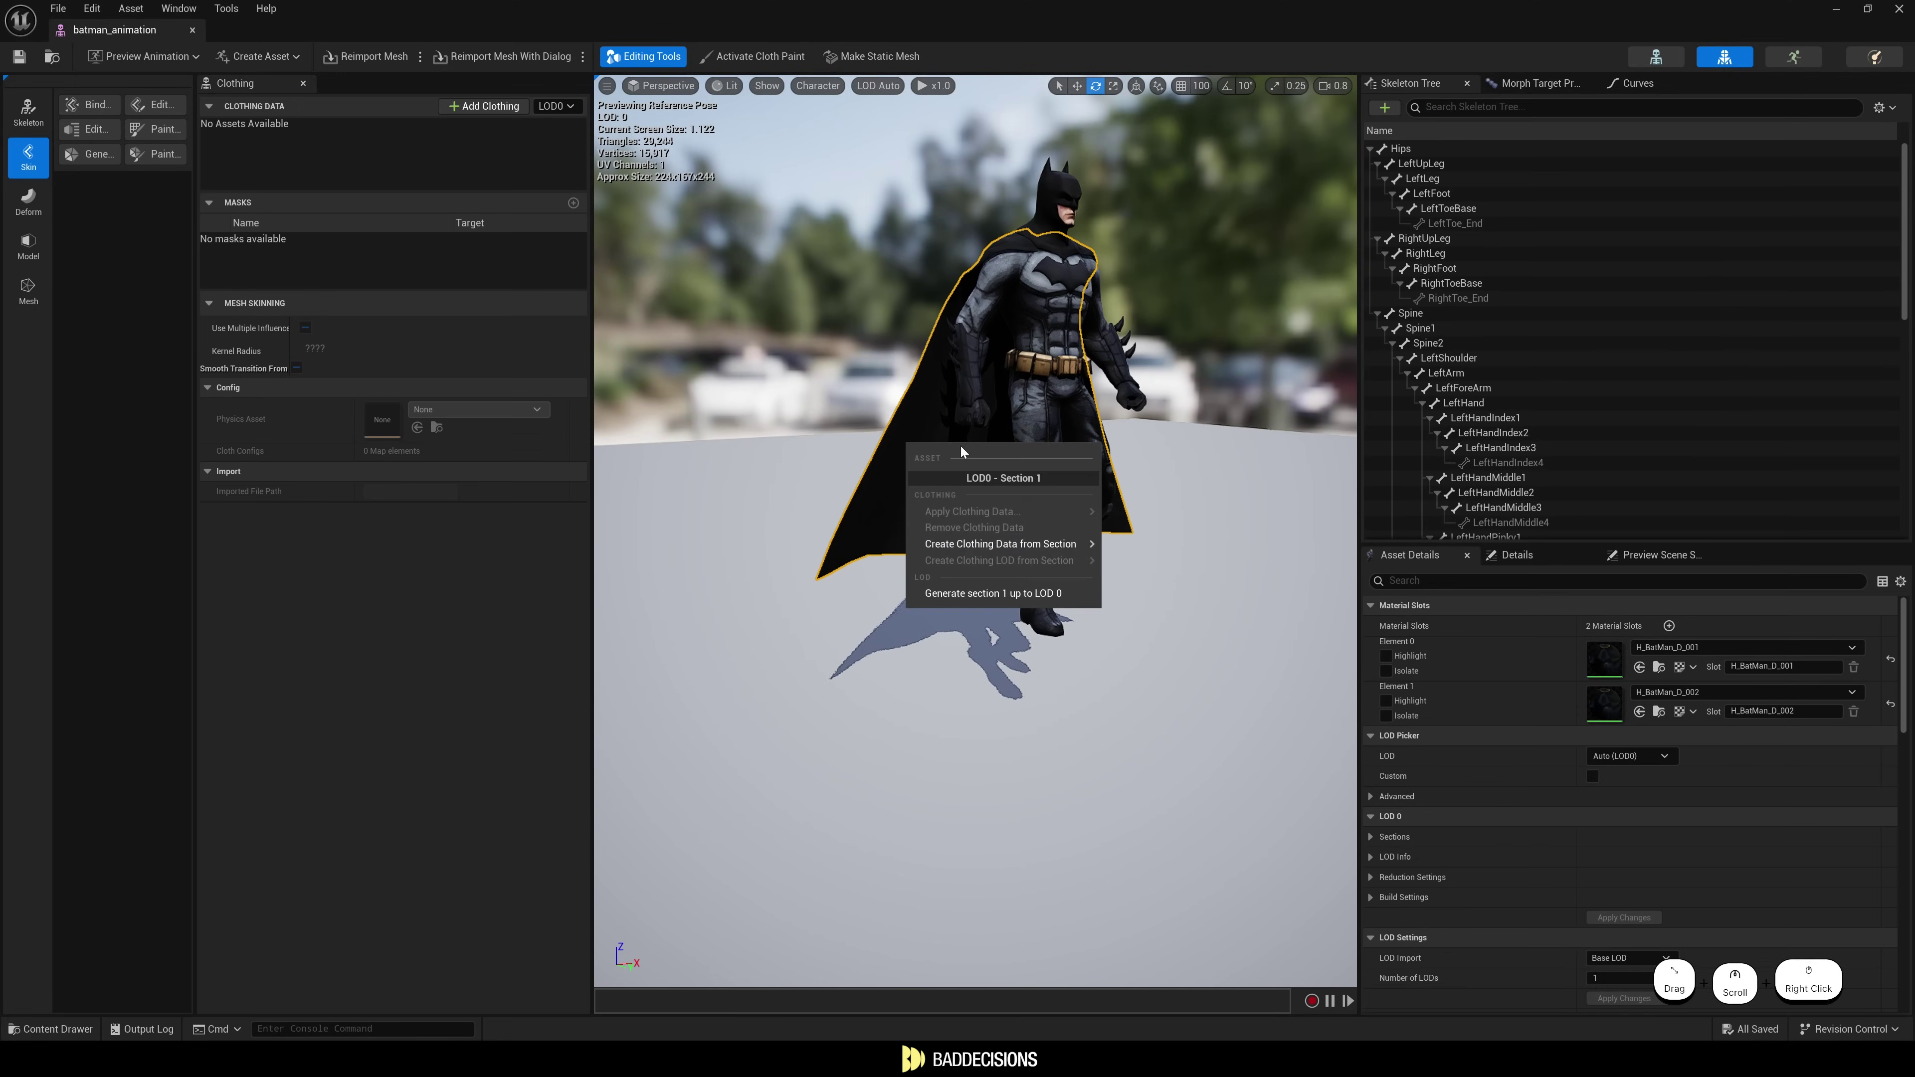
pyautogui.click(1356, 682)
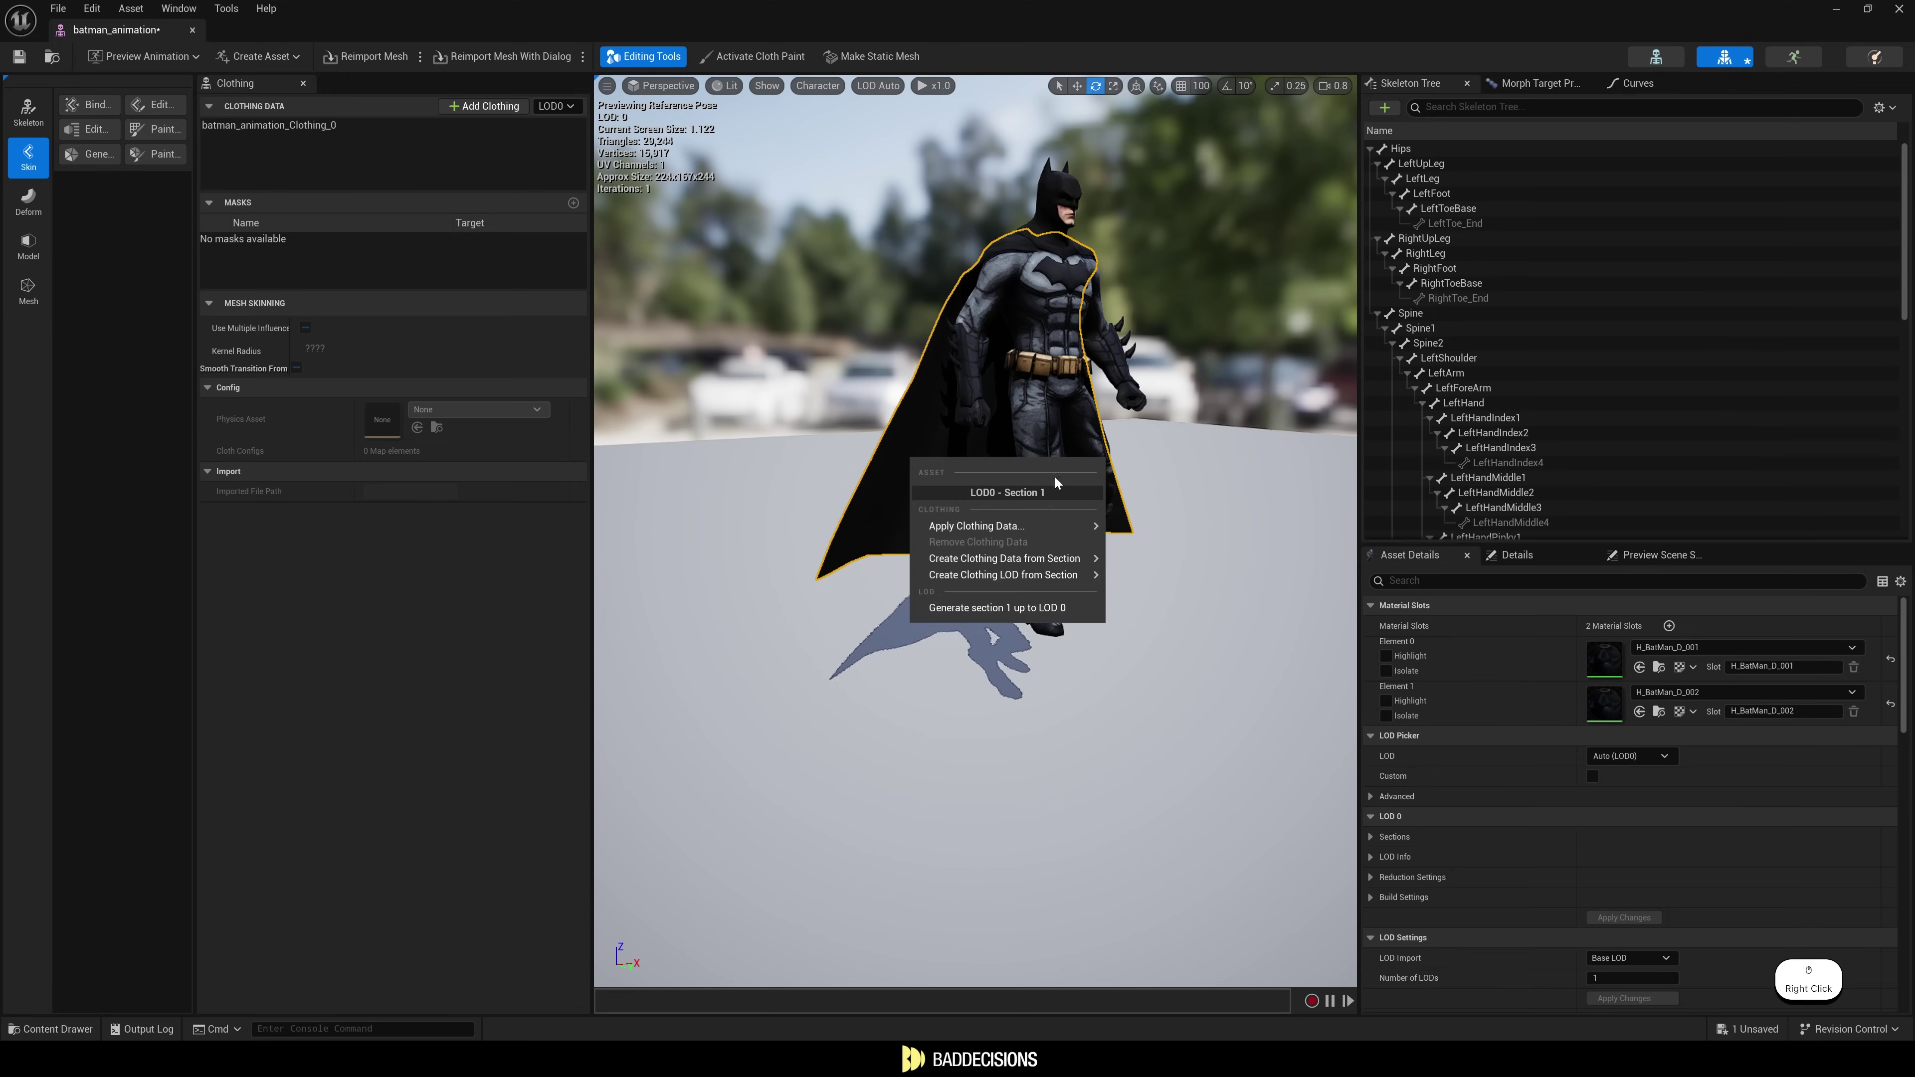
pyautogui.moveTo(1026, 531)
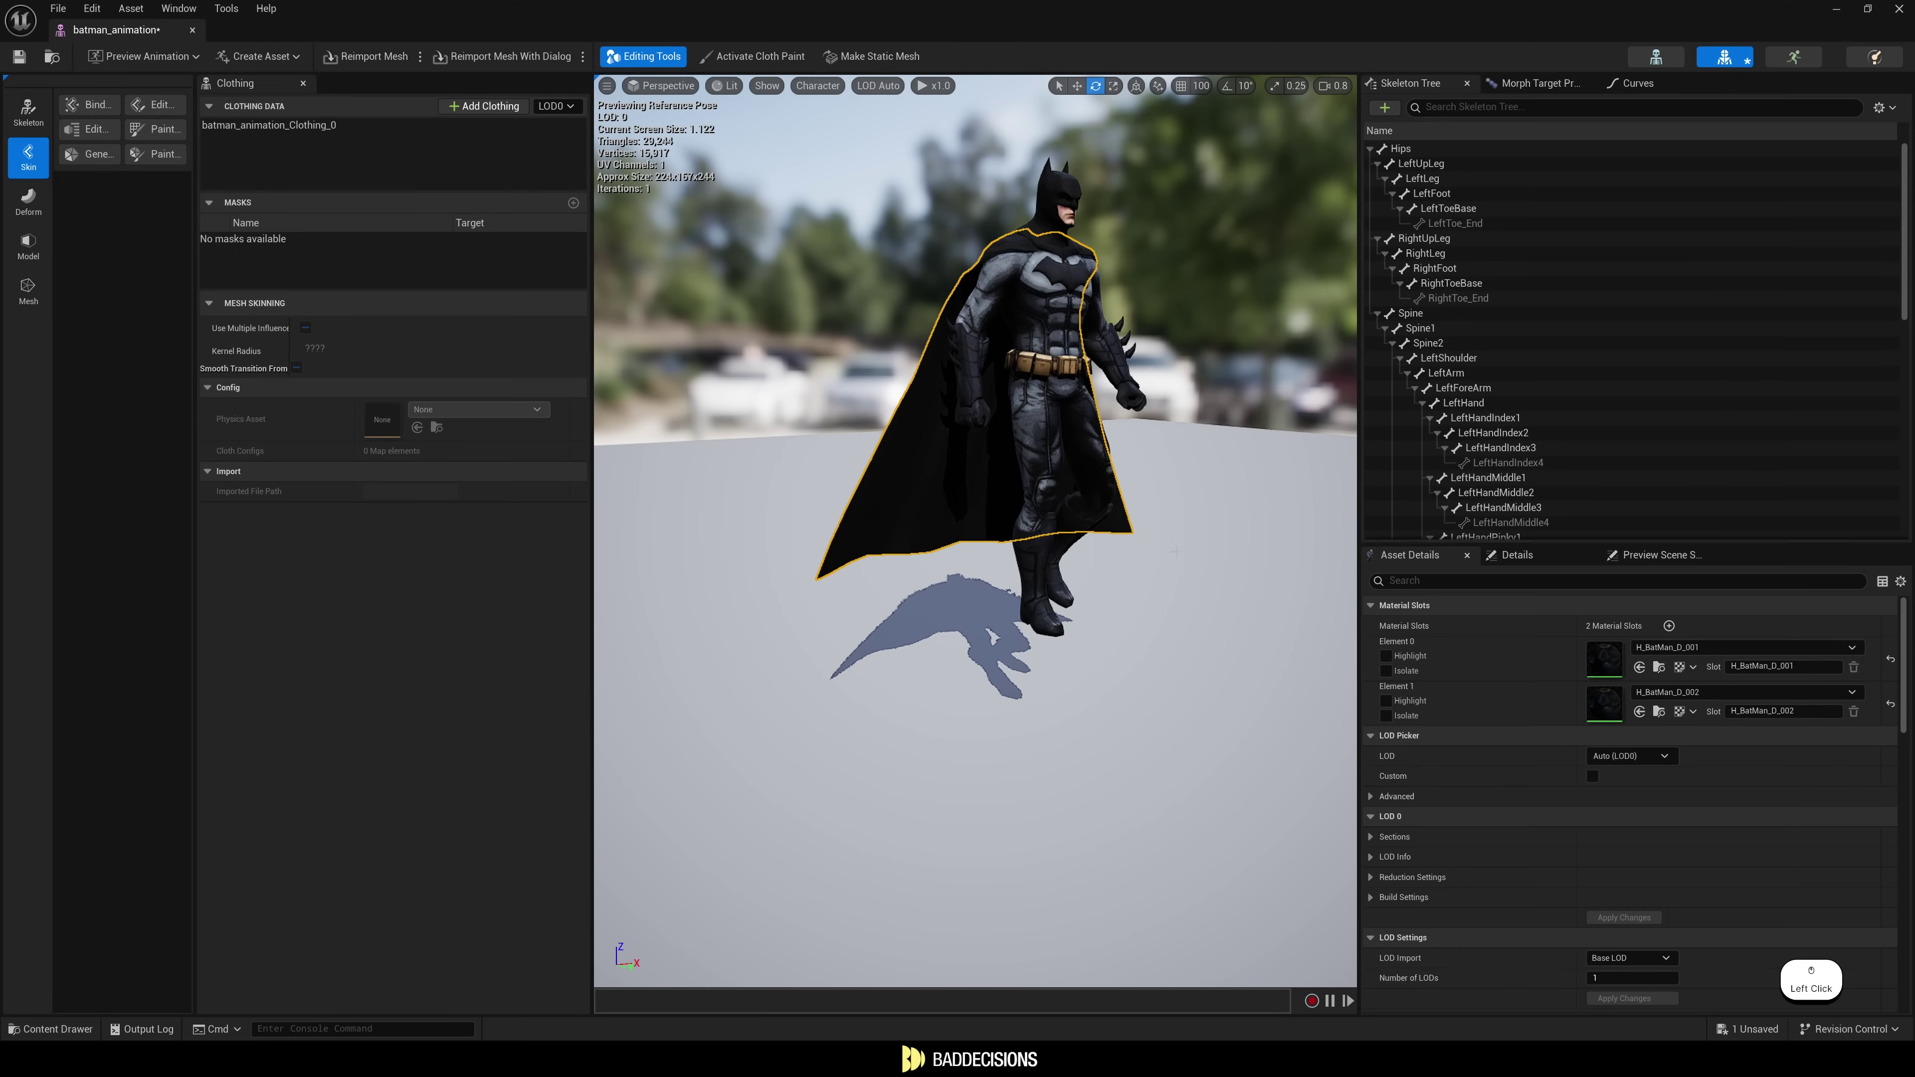
# Paint the lower area of the cape's Max Distance mask with a value of 100.
pyautogui.press('a')
pyautogui.moveTo(915, 330); pyautogui.dragTo(747, 238, button='right')
pyautogui.scroll(-2, 831, 284)
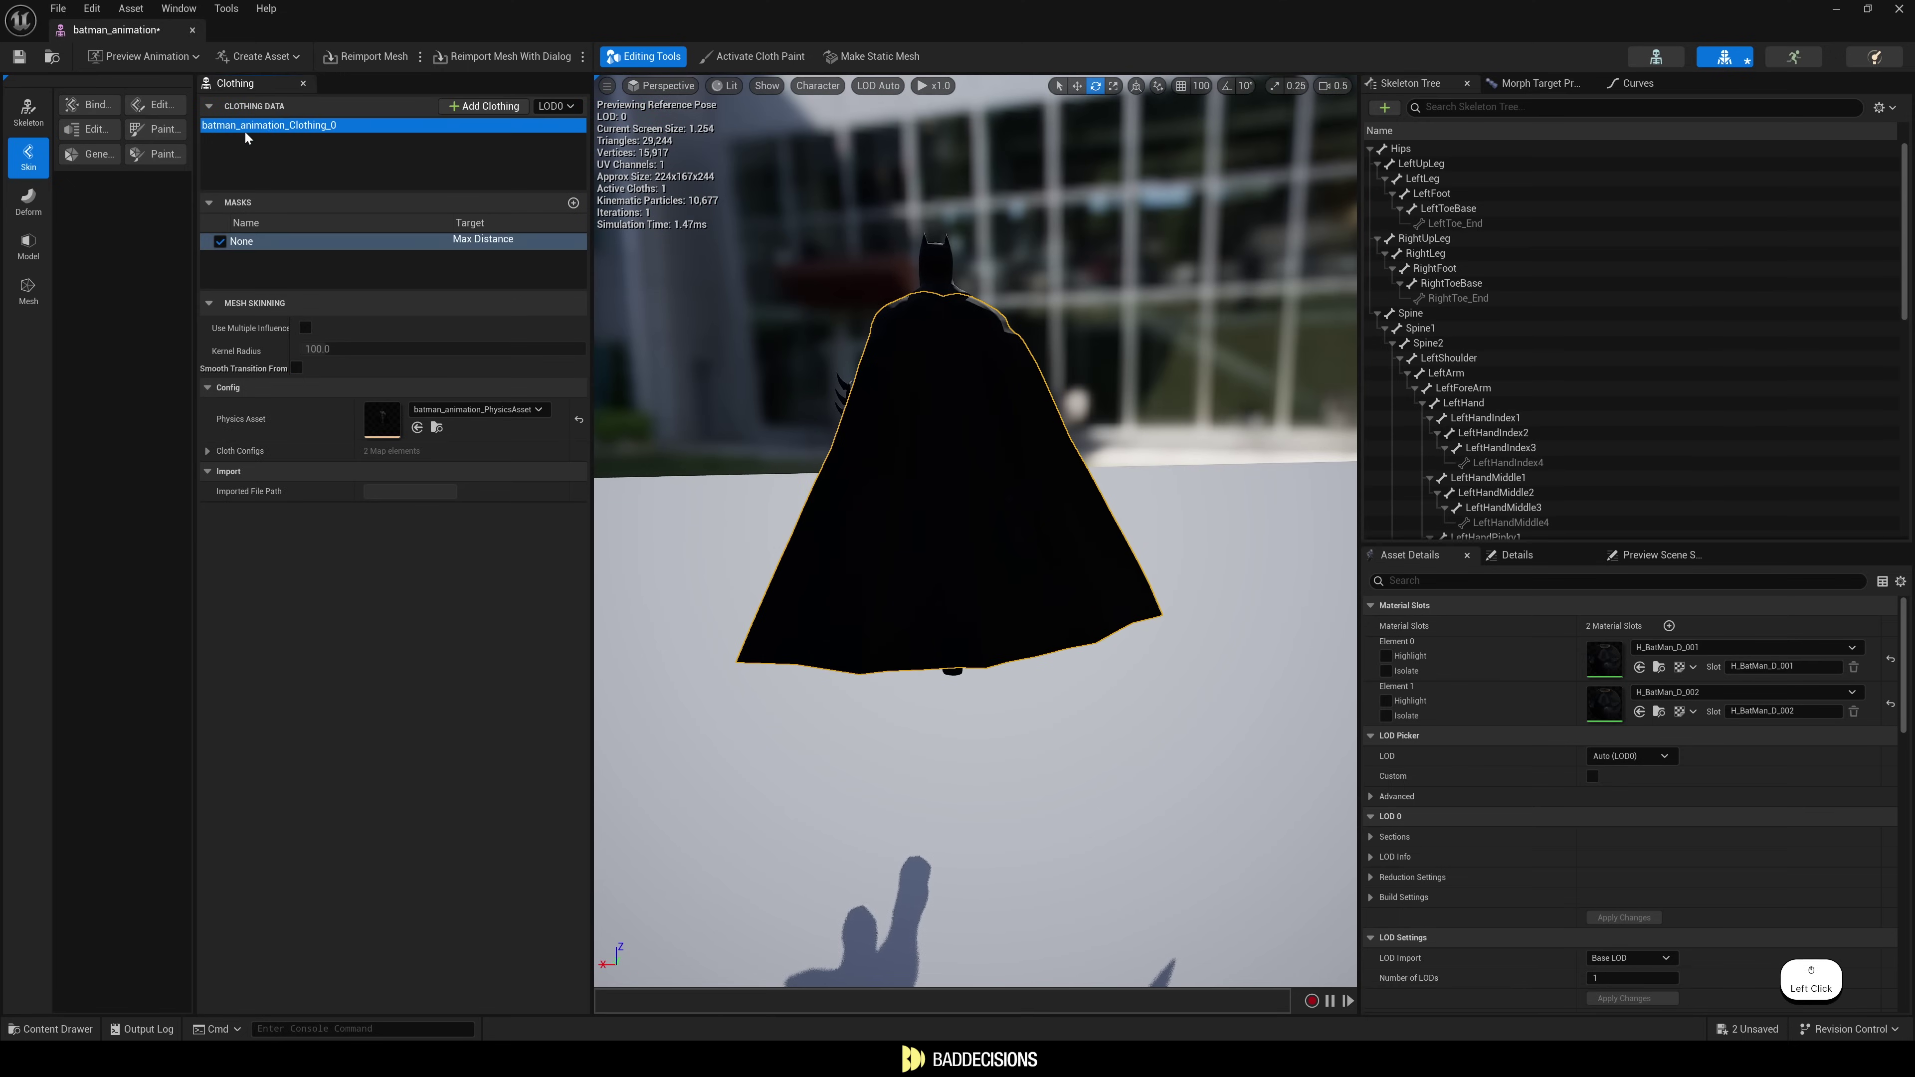
pyautogui.click(754, 56)
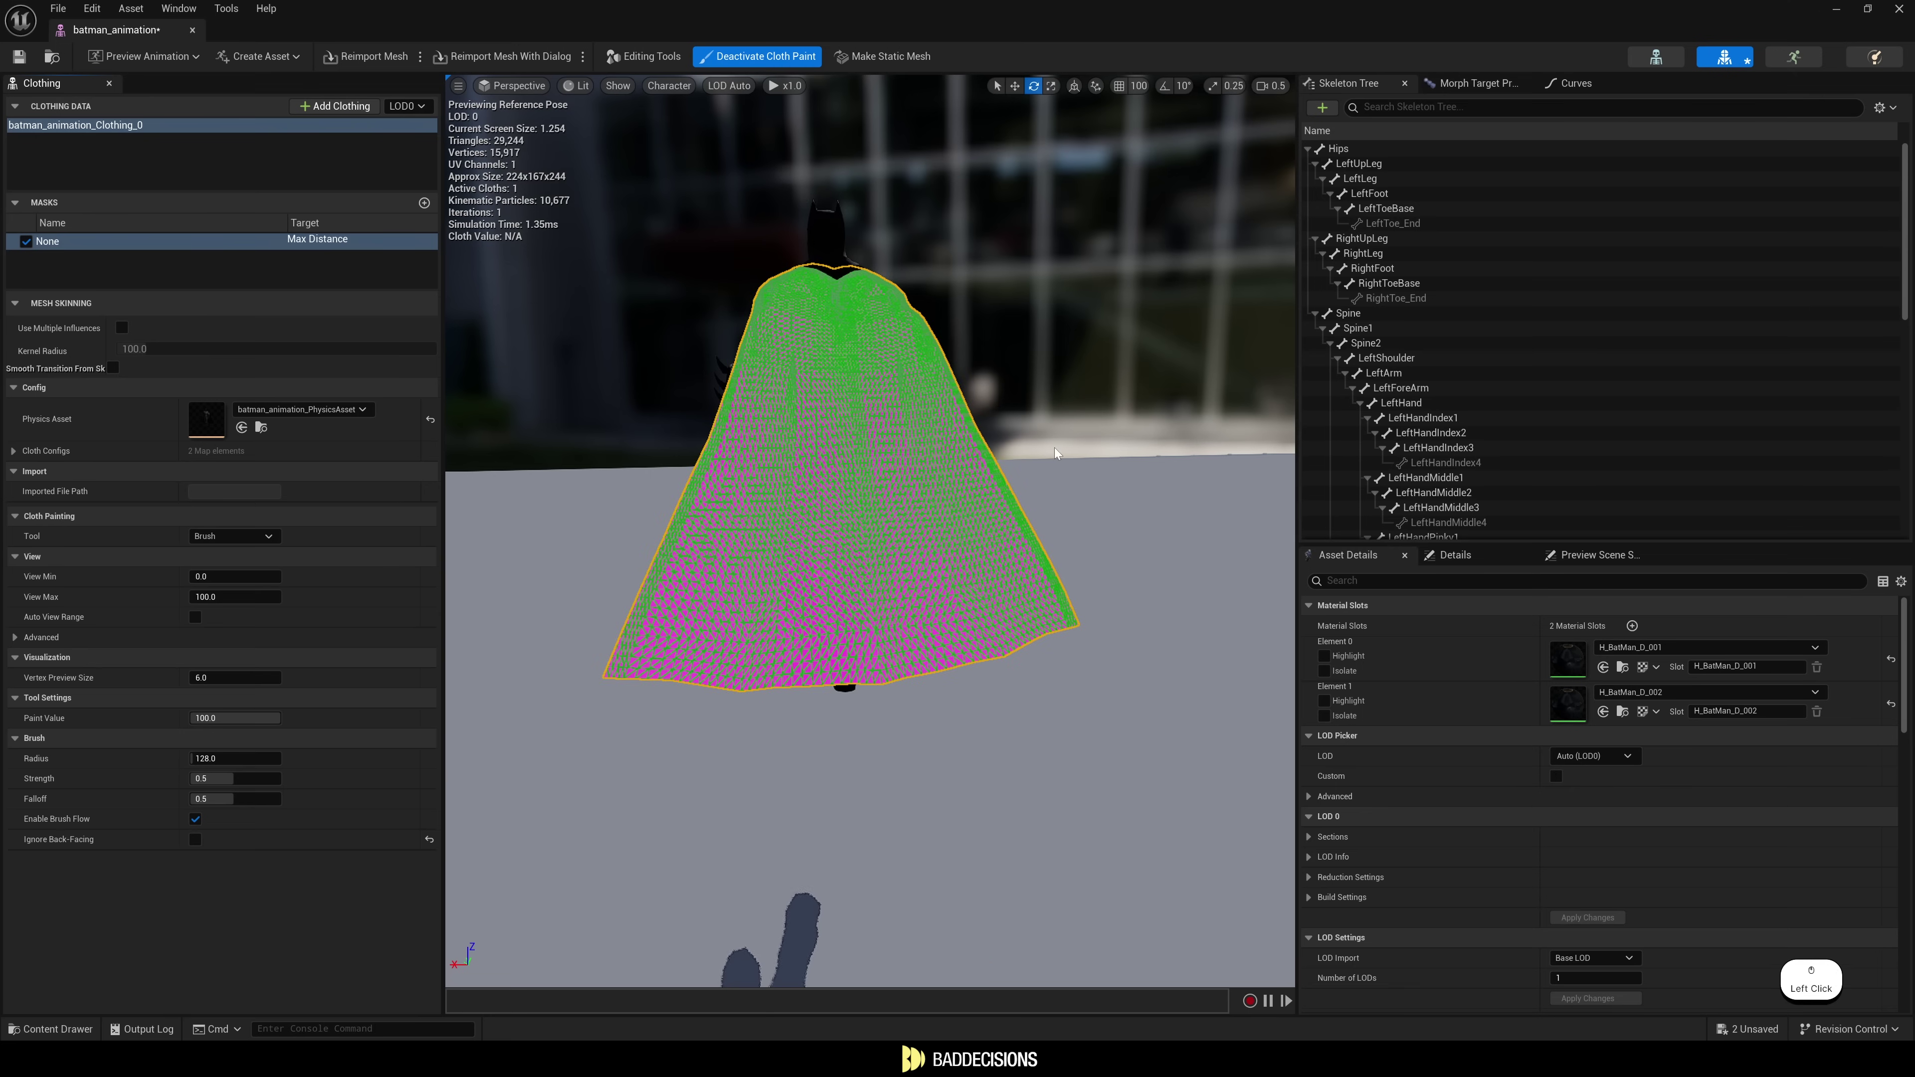
pyautogui.moveTo(1069, 632)
pyautogui.mouseDown(button='right')
pyautogui.moveTo(988, 589)
pyautogui.moveTo(979, 546)
pyautogui.mouseUp(button='right')
pyautogui.press('d')
pyautogui.press('w')
pyautogui.scroll(2, 1003, 595)
pyautogui.press('s')
pyautogui.scroll(-2, 978, 546)
pyautogui.click(979, 546)
pyautogui.moveTo(886, 694)
pyautogui.mouseDown(button='right')
pyautogui.moveTo(829, 528)
pyautogui.moveTo(746, 78)
pyautogui.moveTo(769, 128)
pyautogui.mouseUp(button='right')
pyautogui.press('s')
pyautogui.press('d')
pyautogui.scroll(3, 829, 528)
pyautogui.click(758, 56)
# Open the mesh's physics asset and examine how the collision capsules fit the body and cape.
pyautogui.press('s')
pyautogui.press('a')
pyautogui.press('s')
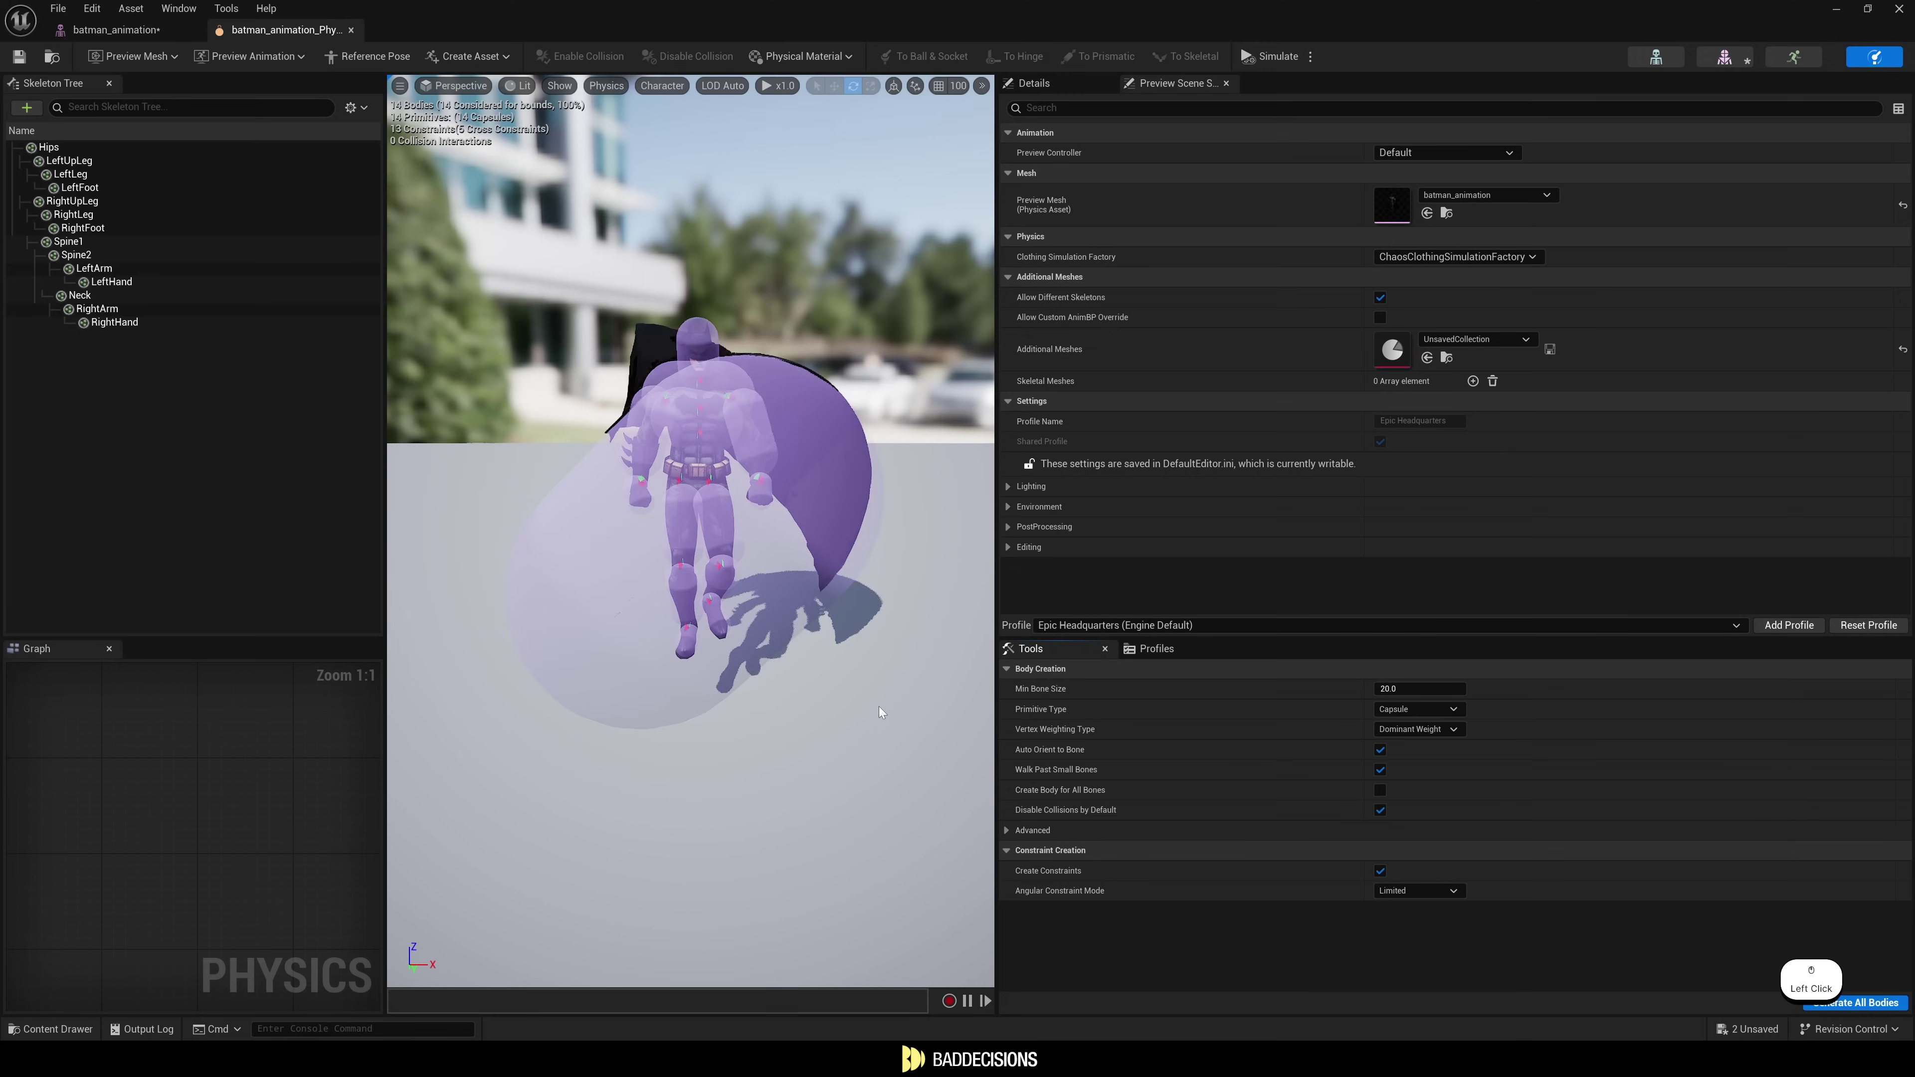
pyautogui.press('a')
pyautogui.press('w')
pyautogui.moveTo(879, 709); pyautogui.dragTo(943, 736, button='right')
pyautogui.press('d')
pyautogui.press('a')
pyautogui.moveTo(996, 428); pyautogui.dragTo(1254, 430)
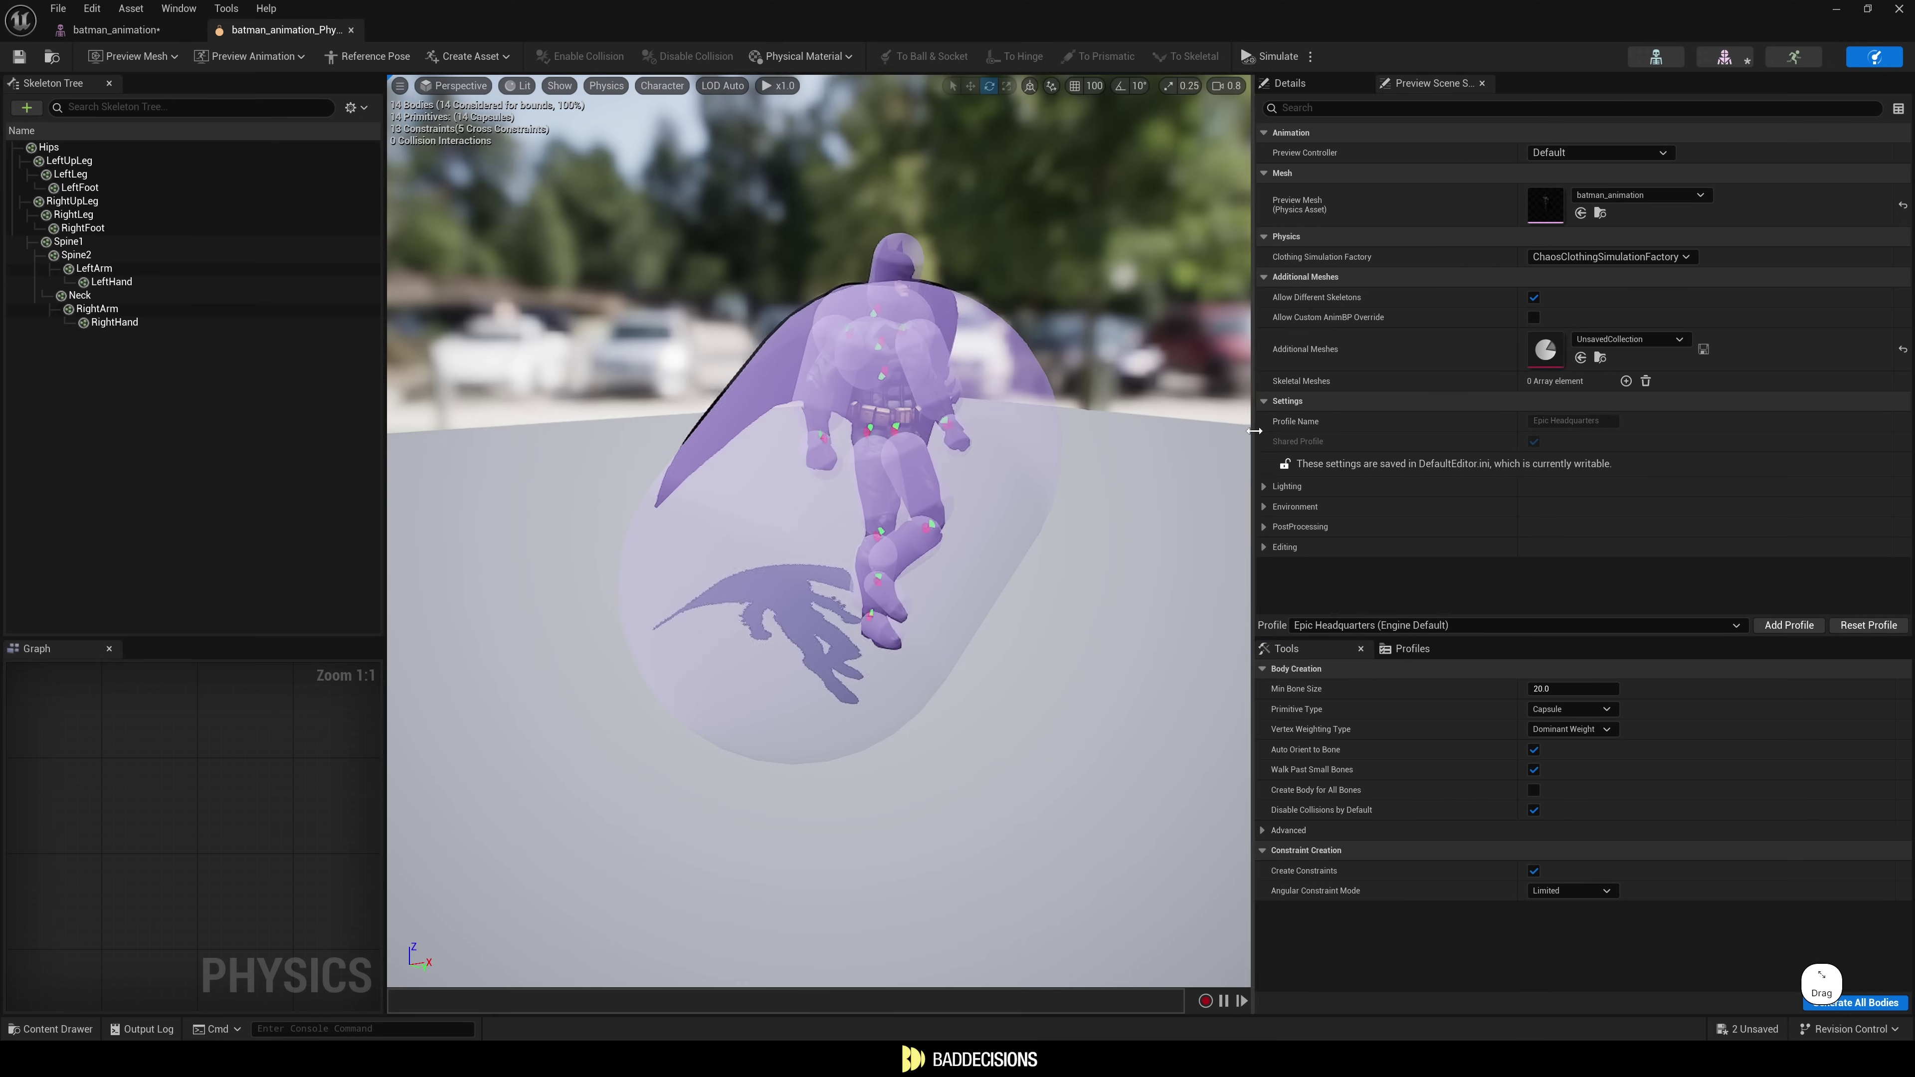
# Shrink the oversized Hips capsule and reposition it so that it lies horizontally across Batman's hips.
pyautogui.click(999, 390)
pyautogui.press('w')
pyautogui.press('e')
pyautogui.moveTo(998, 390); pyautogui.dragTo(927, 419, button='right')
pyautogui.press('d')
pyautogui.press('q')
pyautogui.scroll(-1, 998, 390)
pyautogui.press('s')
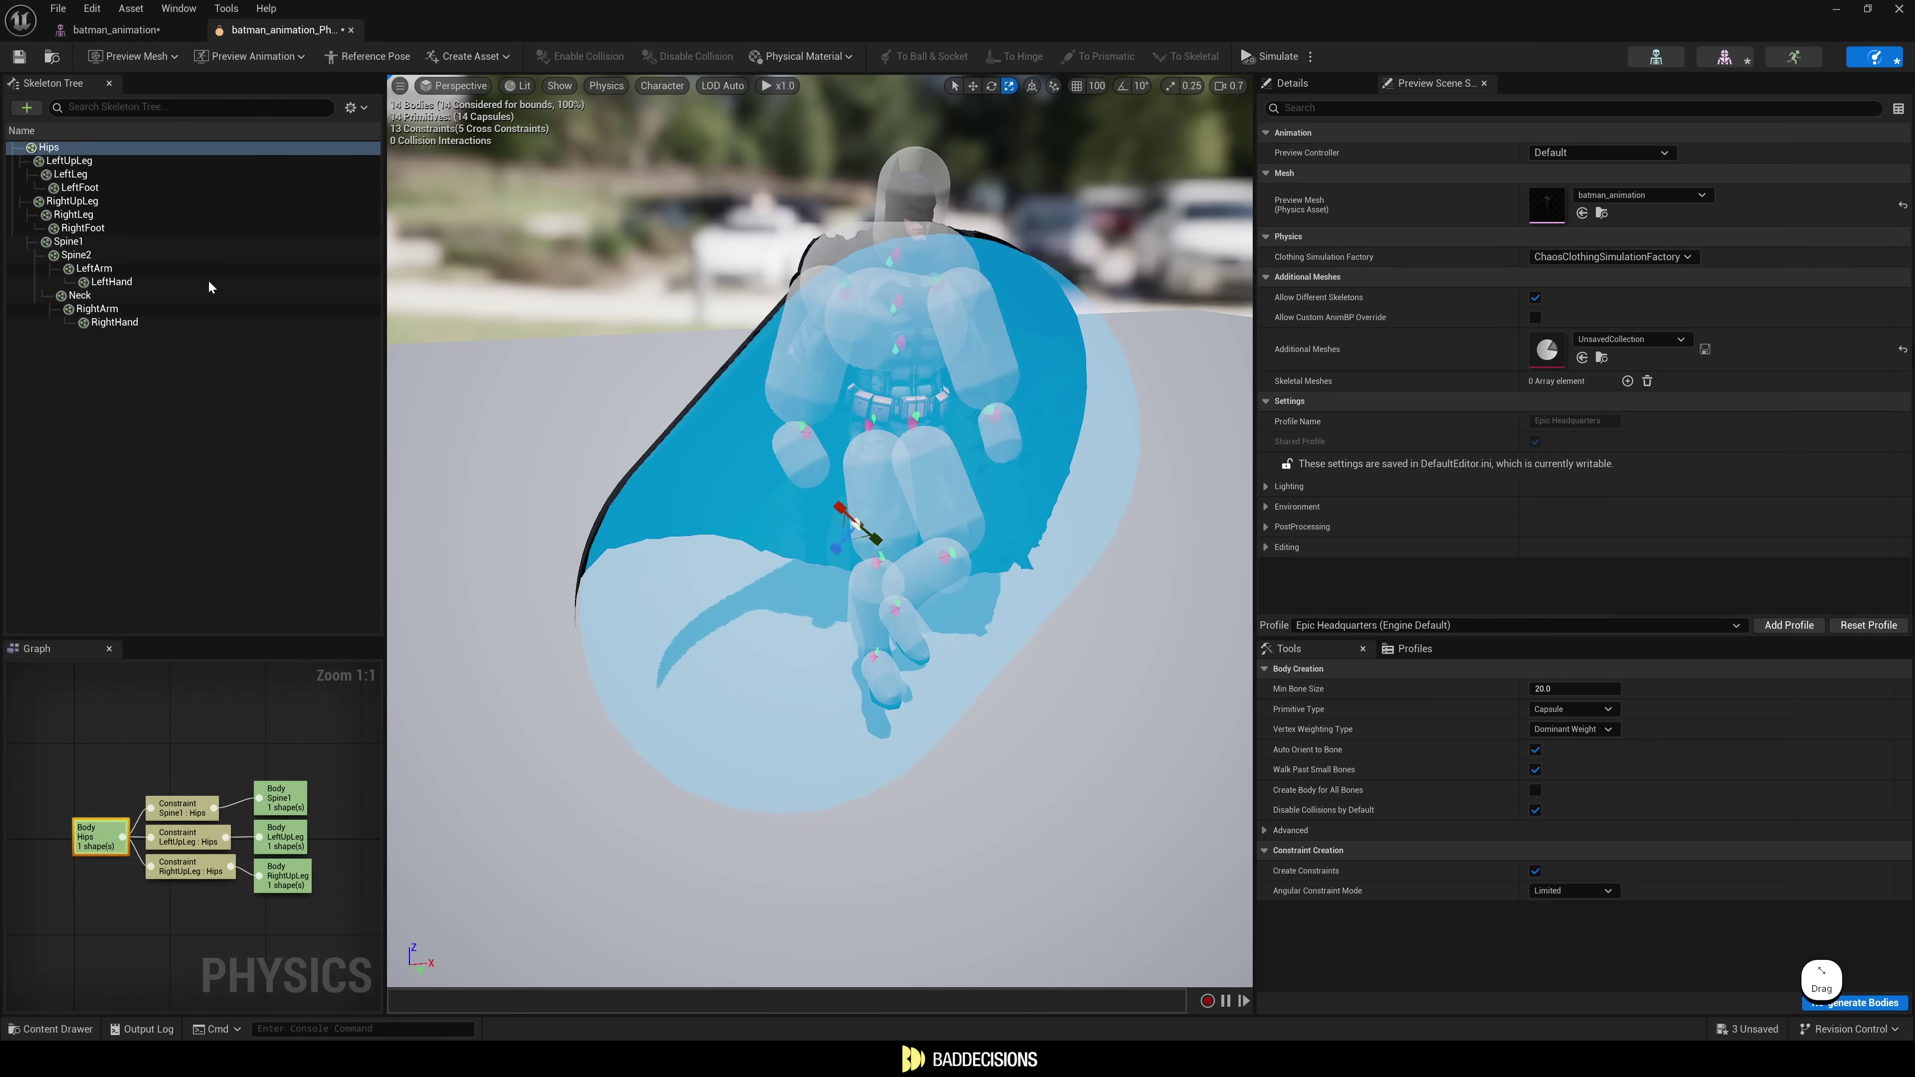
pyautogui.press('w')
pyautogui.press('a')
pyautogui.moveTo(884, 343)
pyautogui.mouseDown(button='right')
pyautogui.moveTo(995, 347)
pyautogui.moveTo(860, 343)
pyautogui.mouseUp(button='right')
pyautogui.press('s')
pyautogui.press('d')
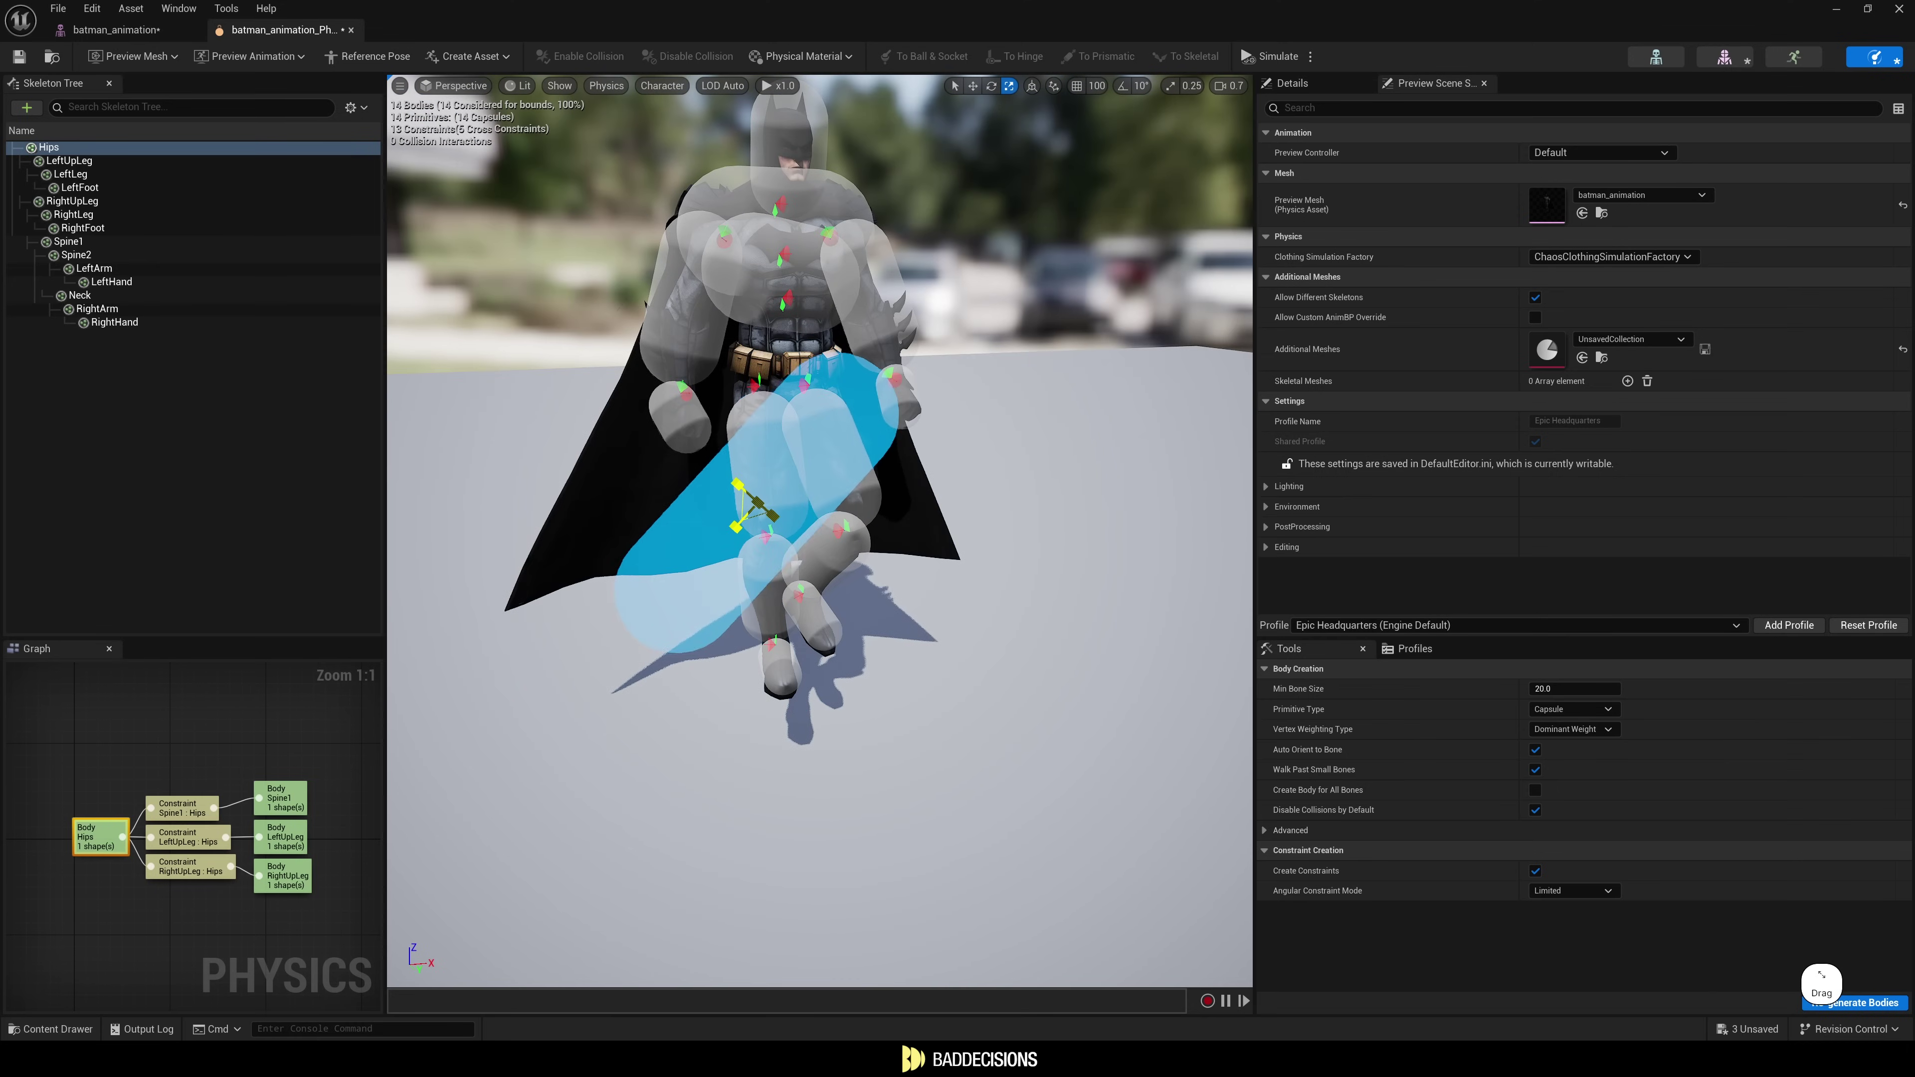
pyautogui.moveTo(840, 457); pyautogui.dragTo(798, 473)
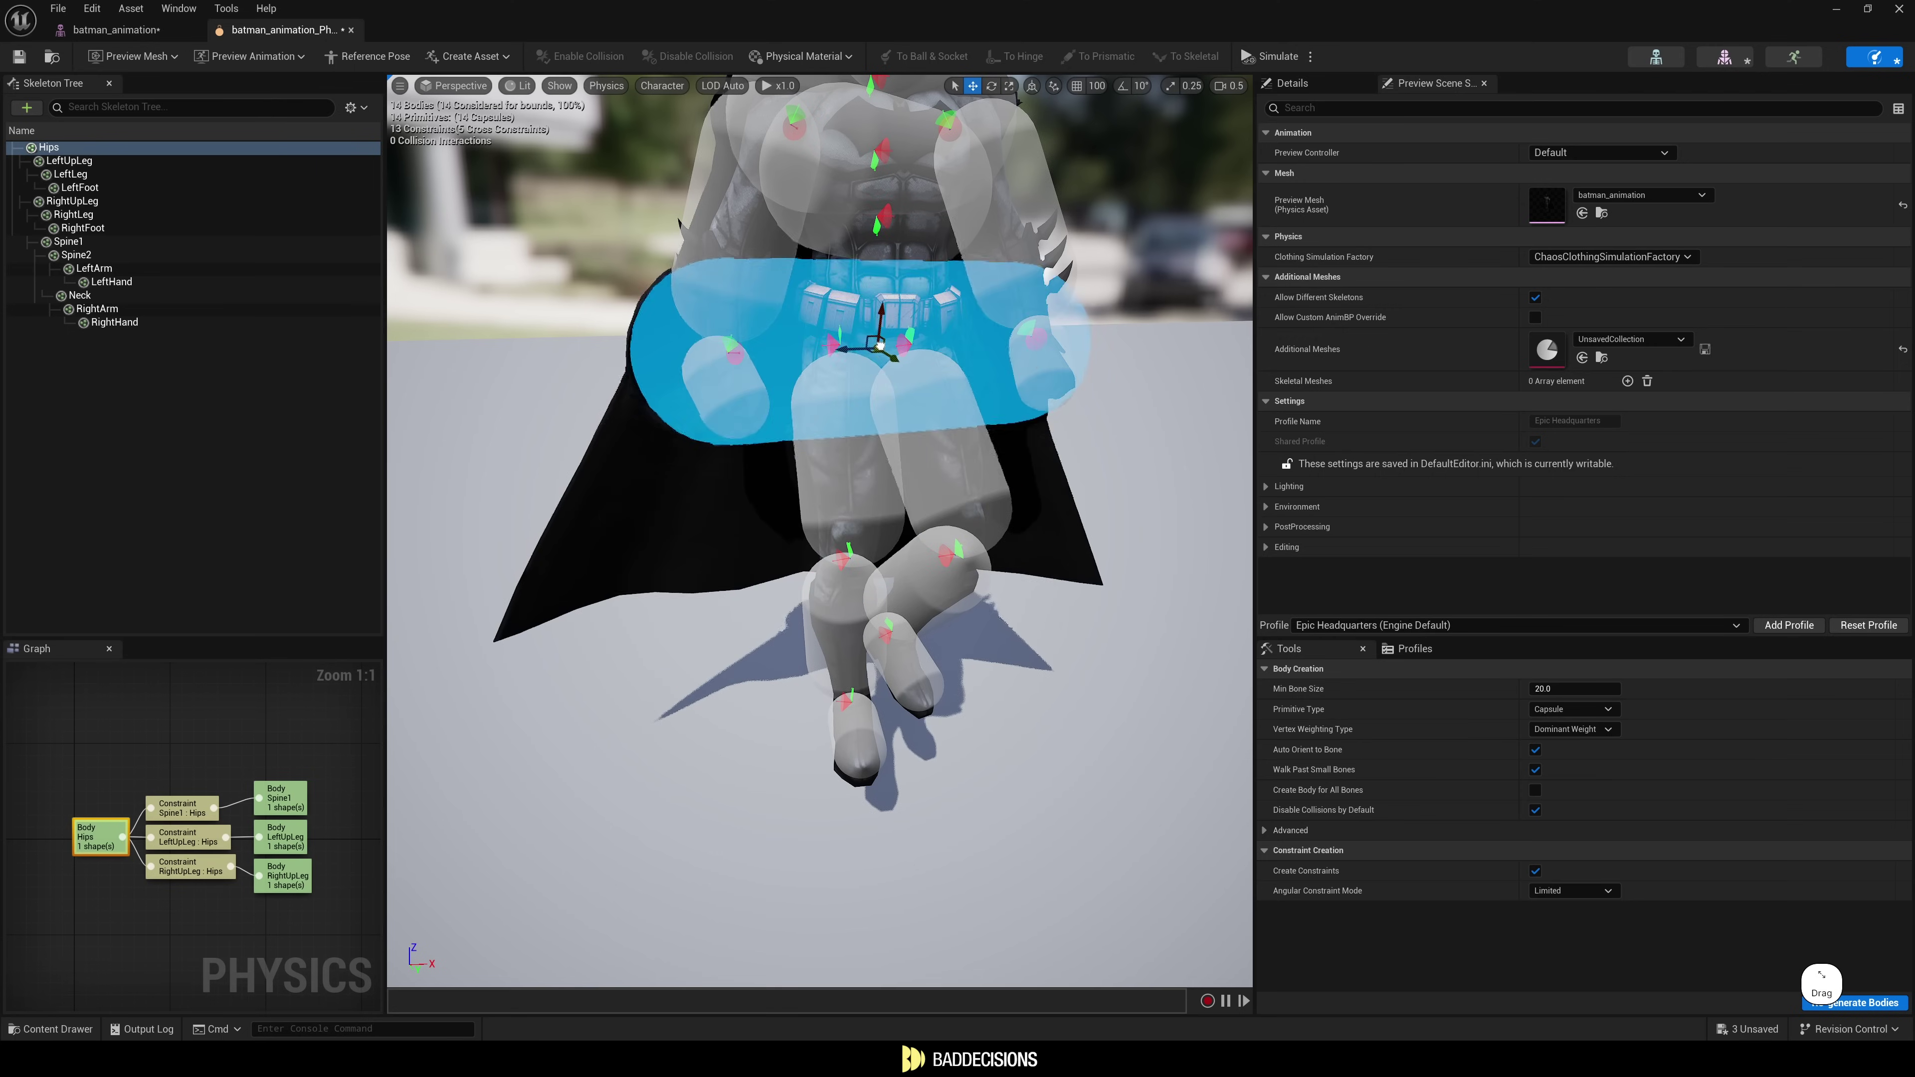
# Toggle the display of all the physics bodies in the skeleton.
pyautogui.rightClick(123, 312)
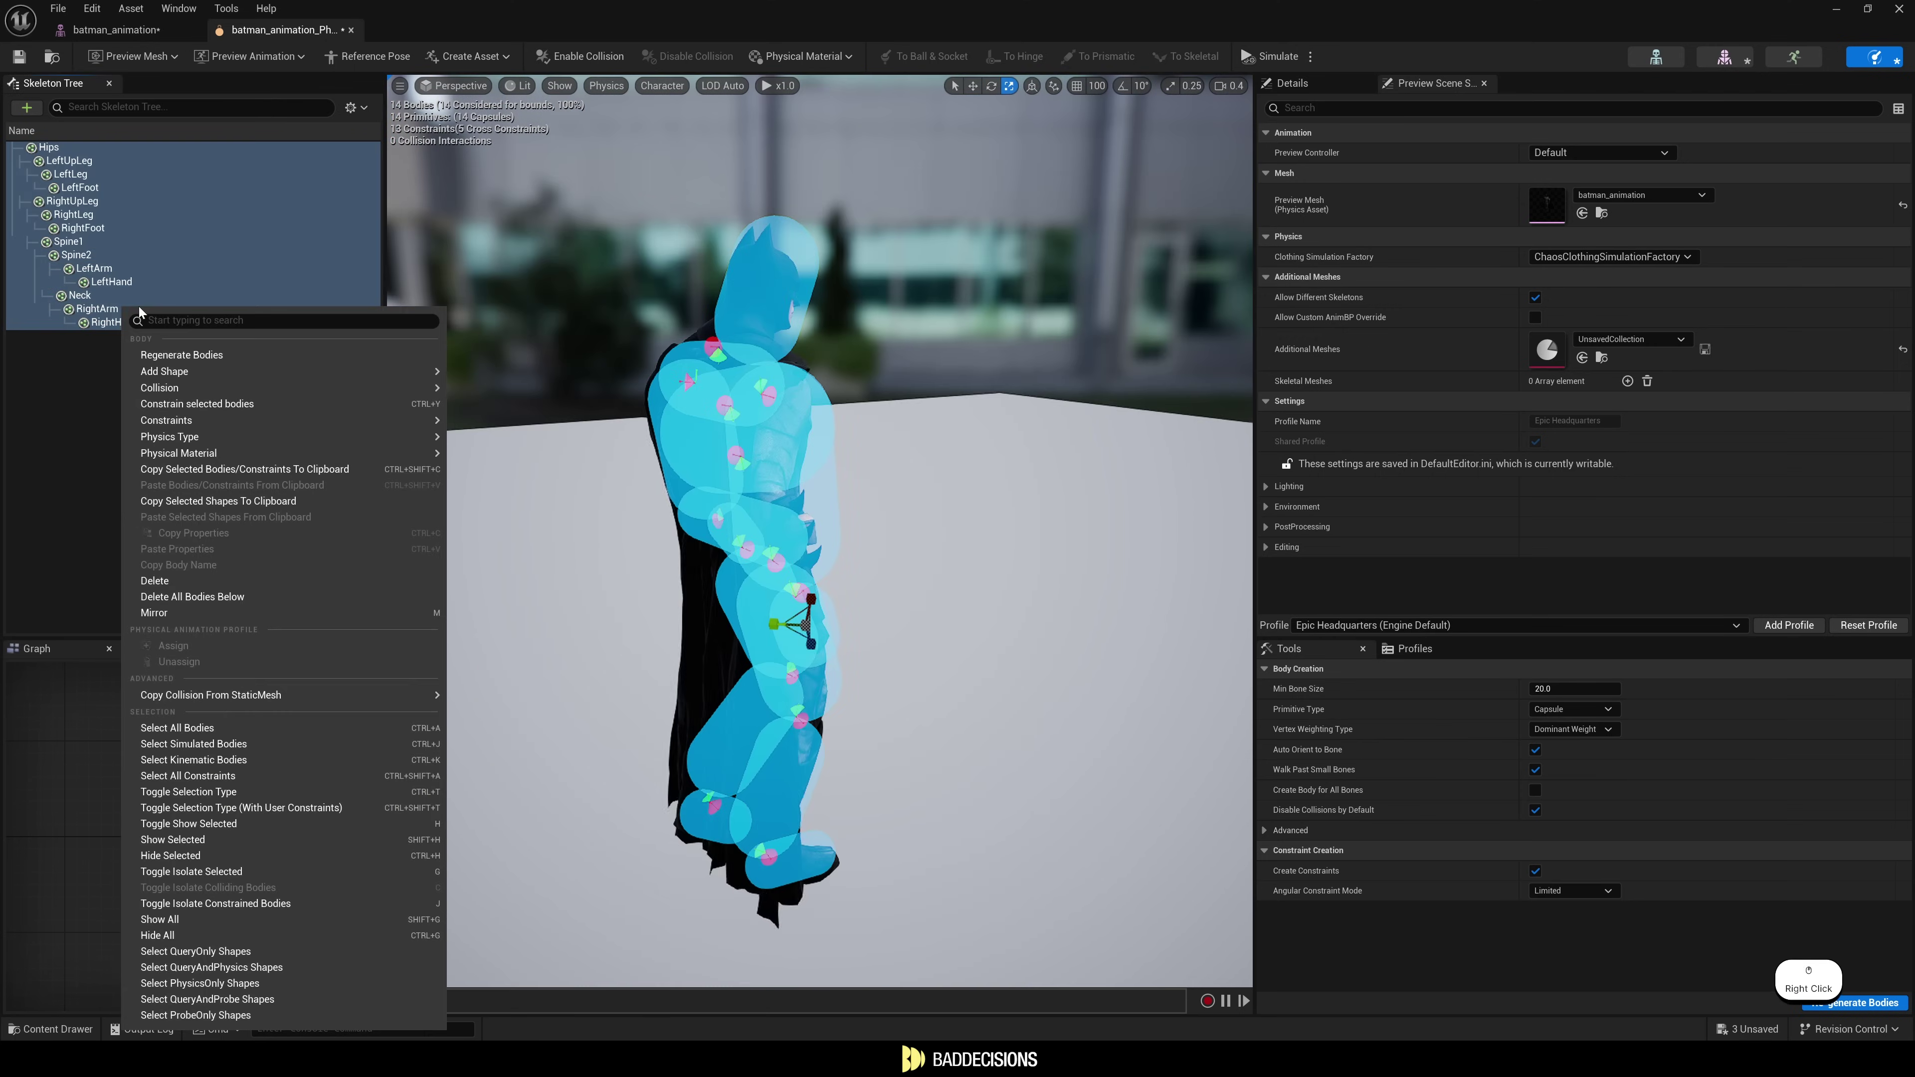
pyautogui.click(246, 824)
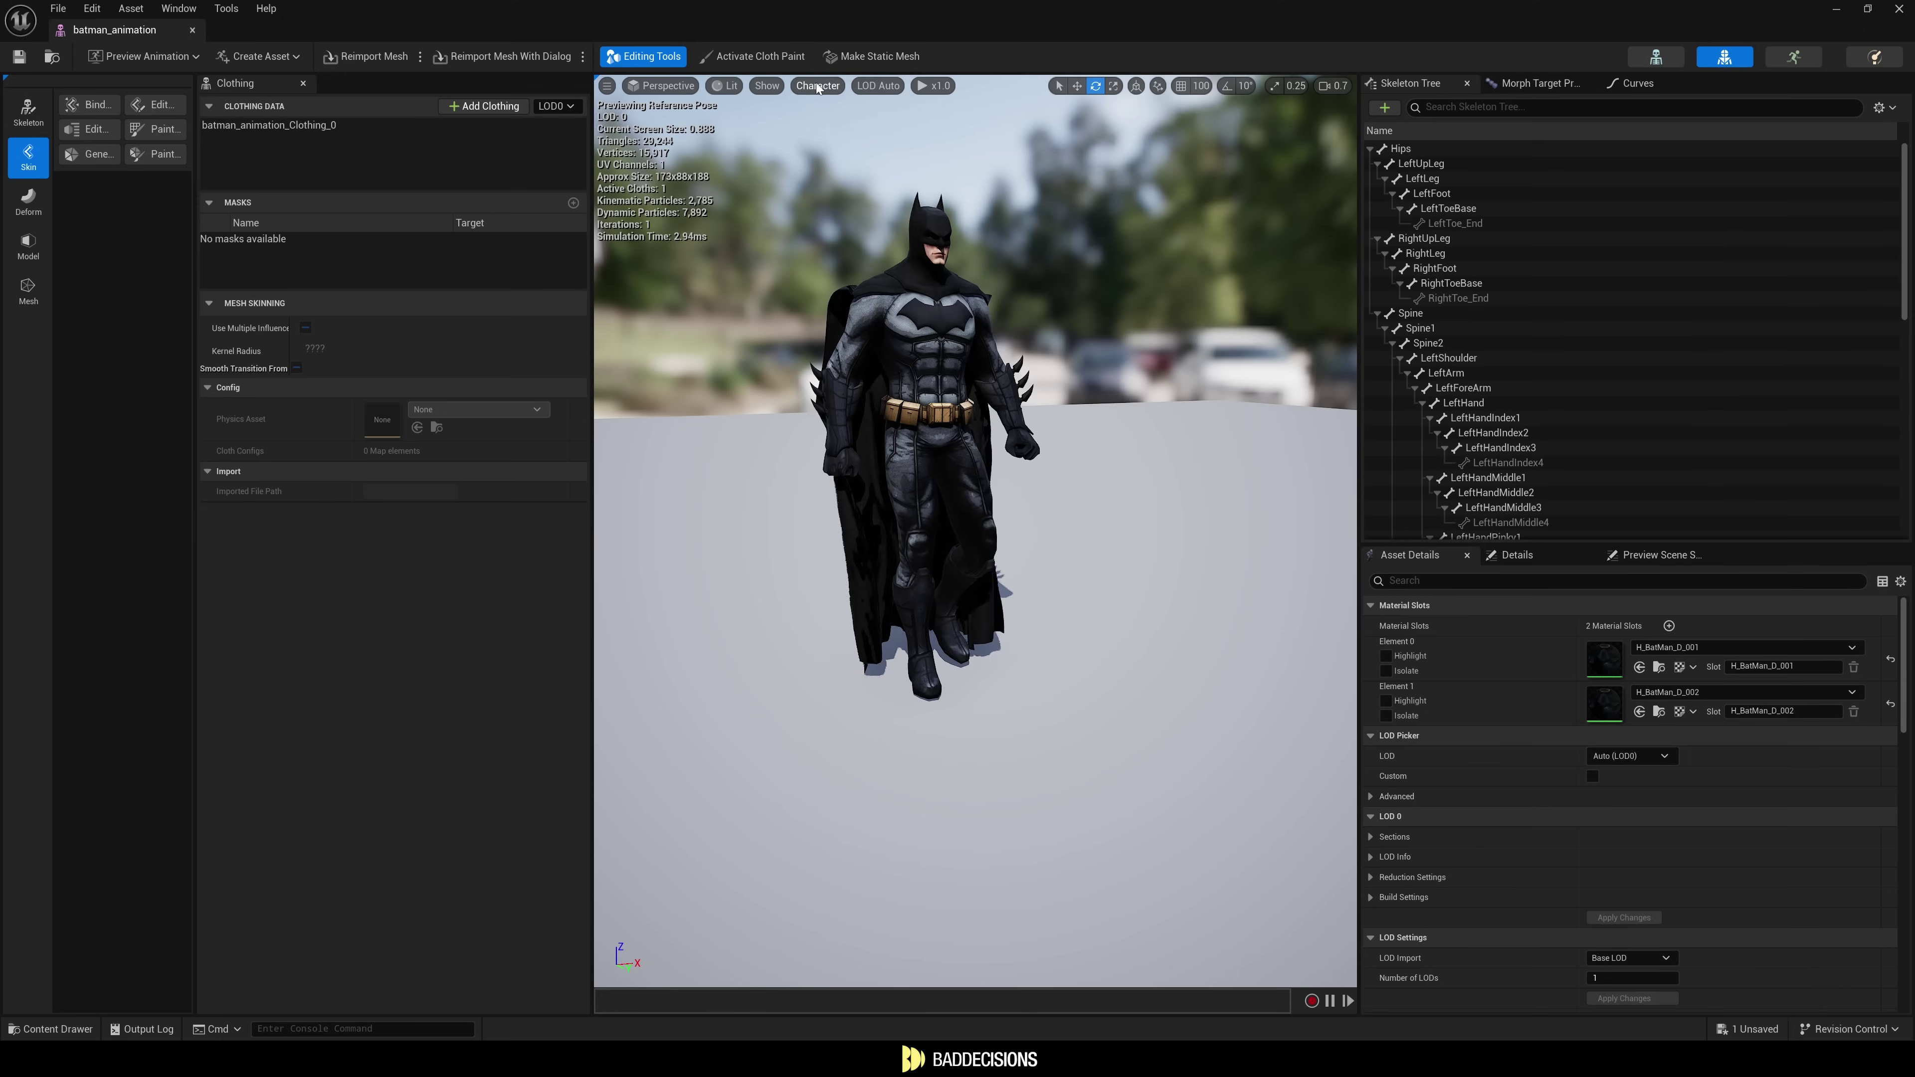
# Set the clothing preview's Wind Strength to about 5 and check how the cape moves around the character.
pyautogui.click(818, 85)
pyautogui.moveTo(852, 177)
pyautogui.moveTo(1074, 255); pyautogui.dragTo(1087, 255)
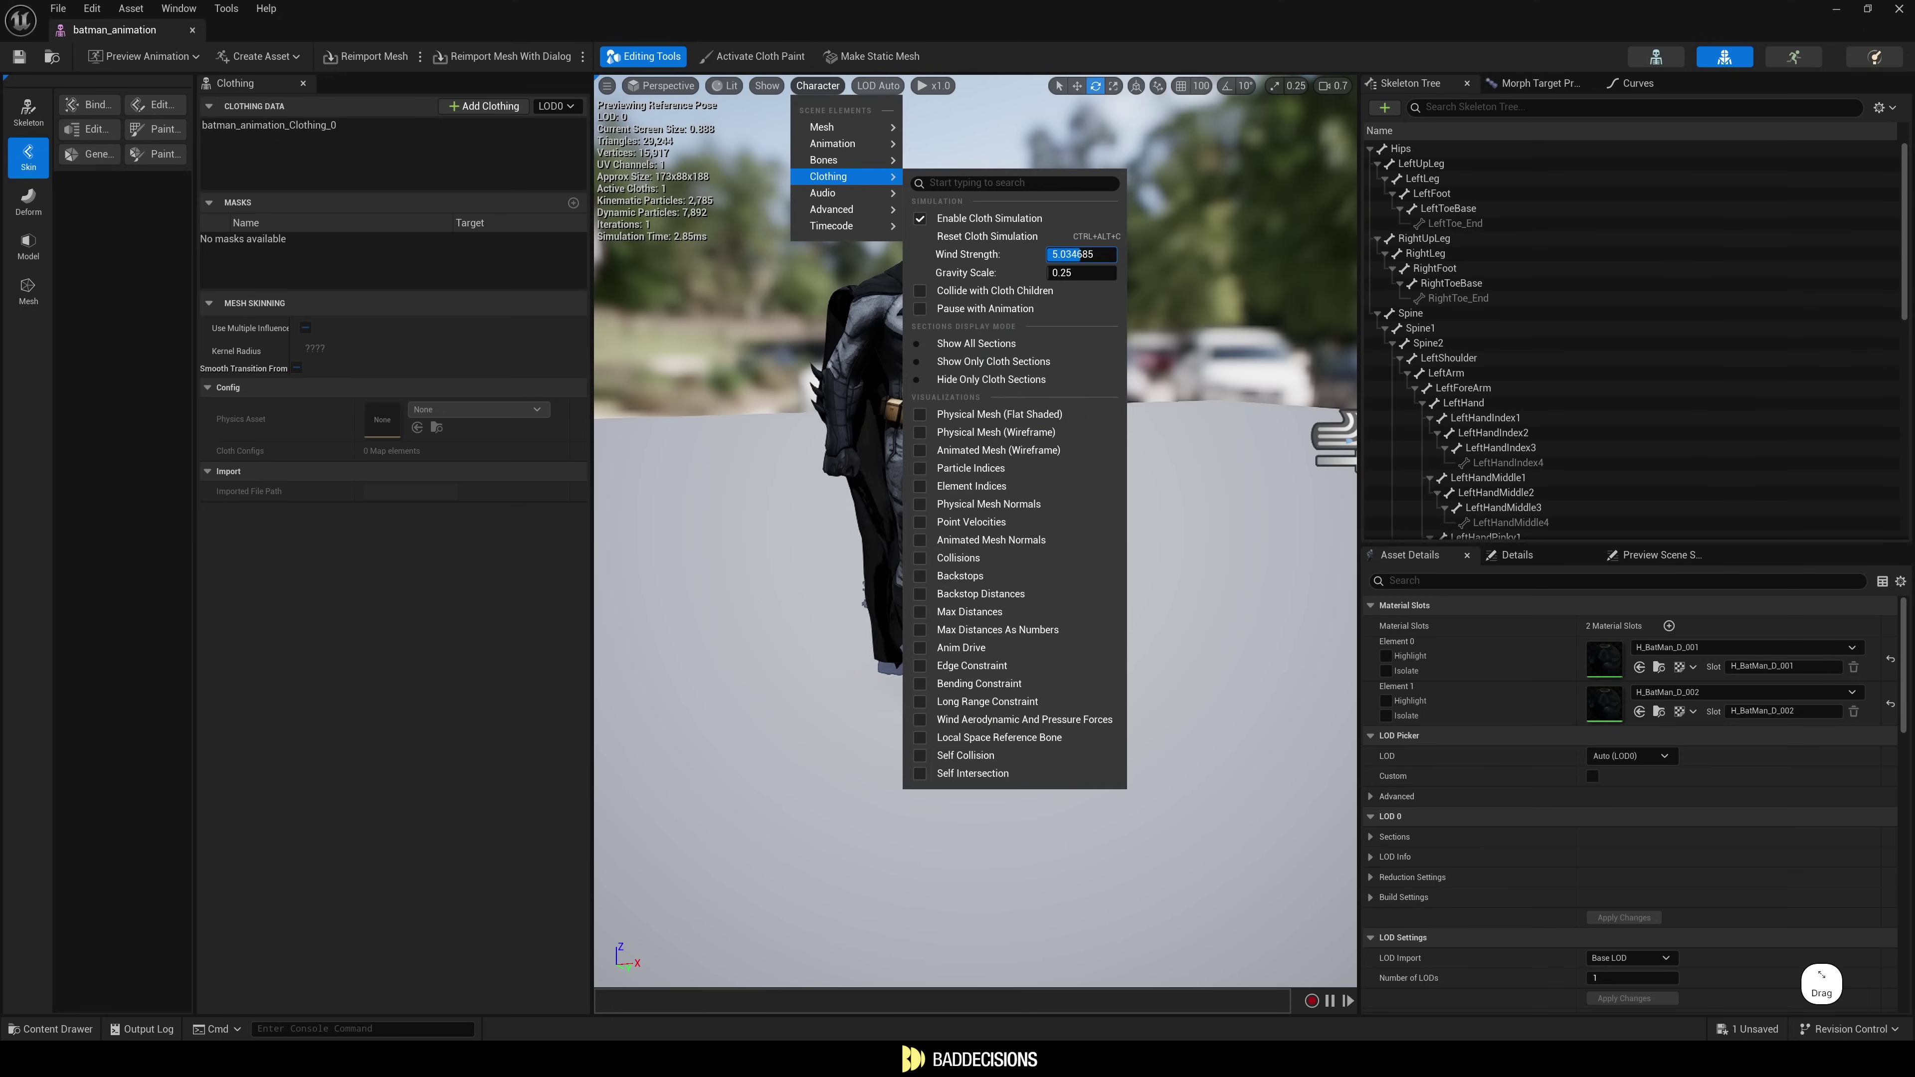
pyautogui.moveTo(1142, 297); pyautogui.dragTo(1235, 355, button='right')
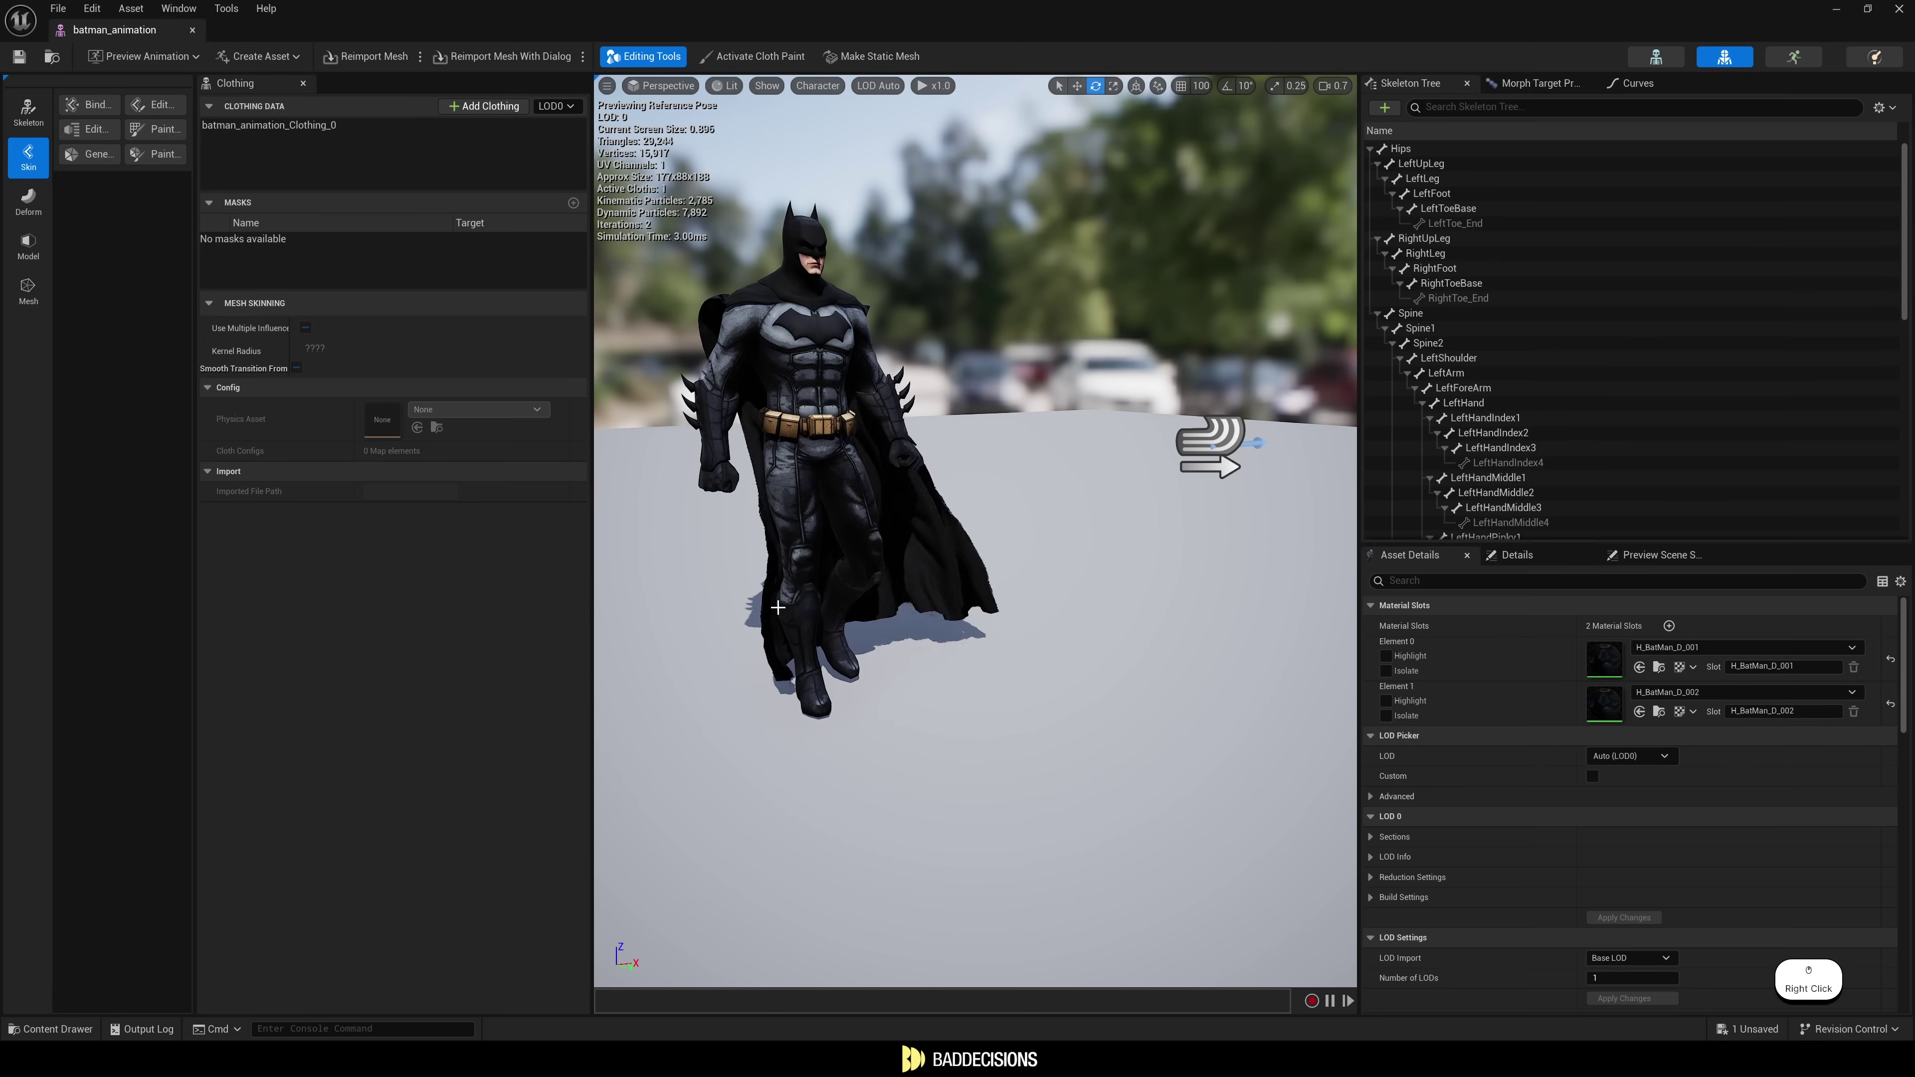
pyautogui.moveTo(808, 602); pyautogui.dragTo(844, 590, button='right')
pyautogui.press('w')
pyautogui.scroll(-1, 837, 592)
pyautogui.press('e')
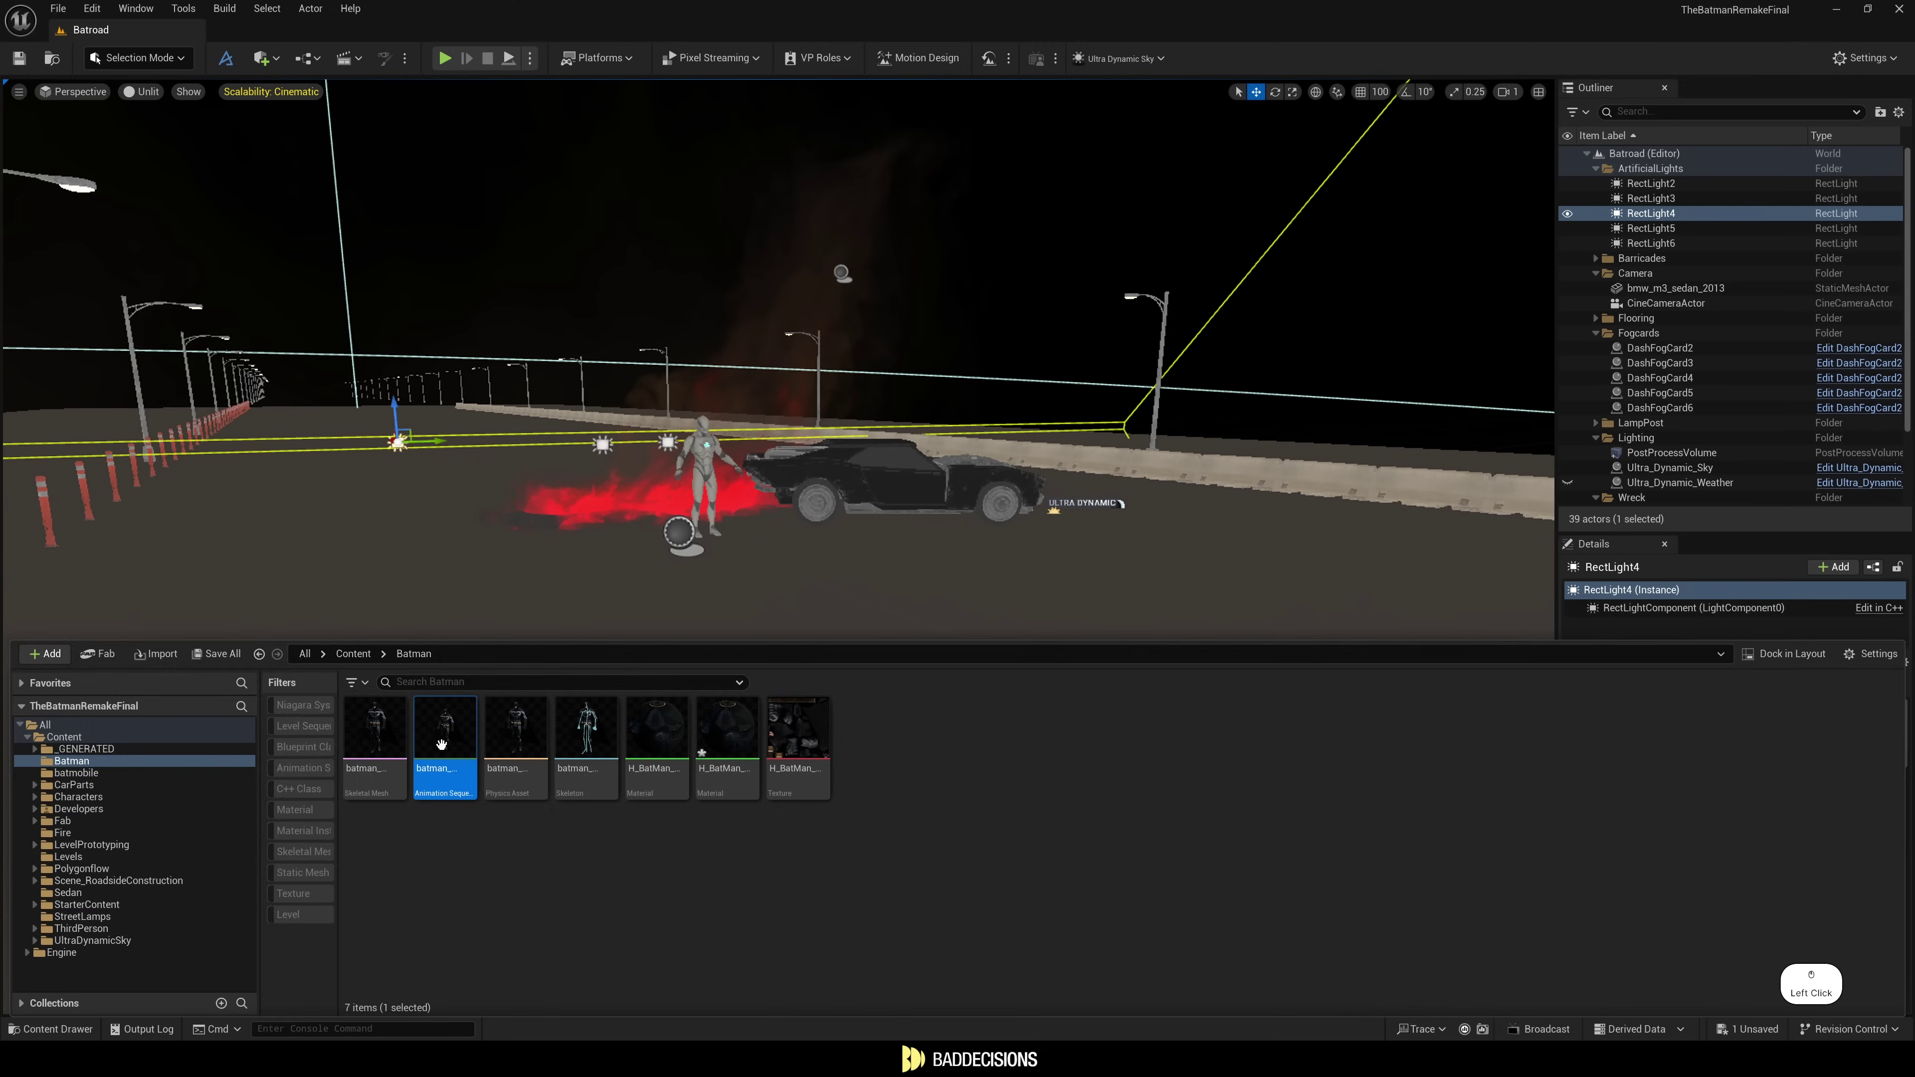
# Place Batman's walking animation beside the Batmobile, turned about 90° around Z, and delete the SKM_Manny mannequin.
pyautogui.press('e')
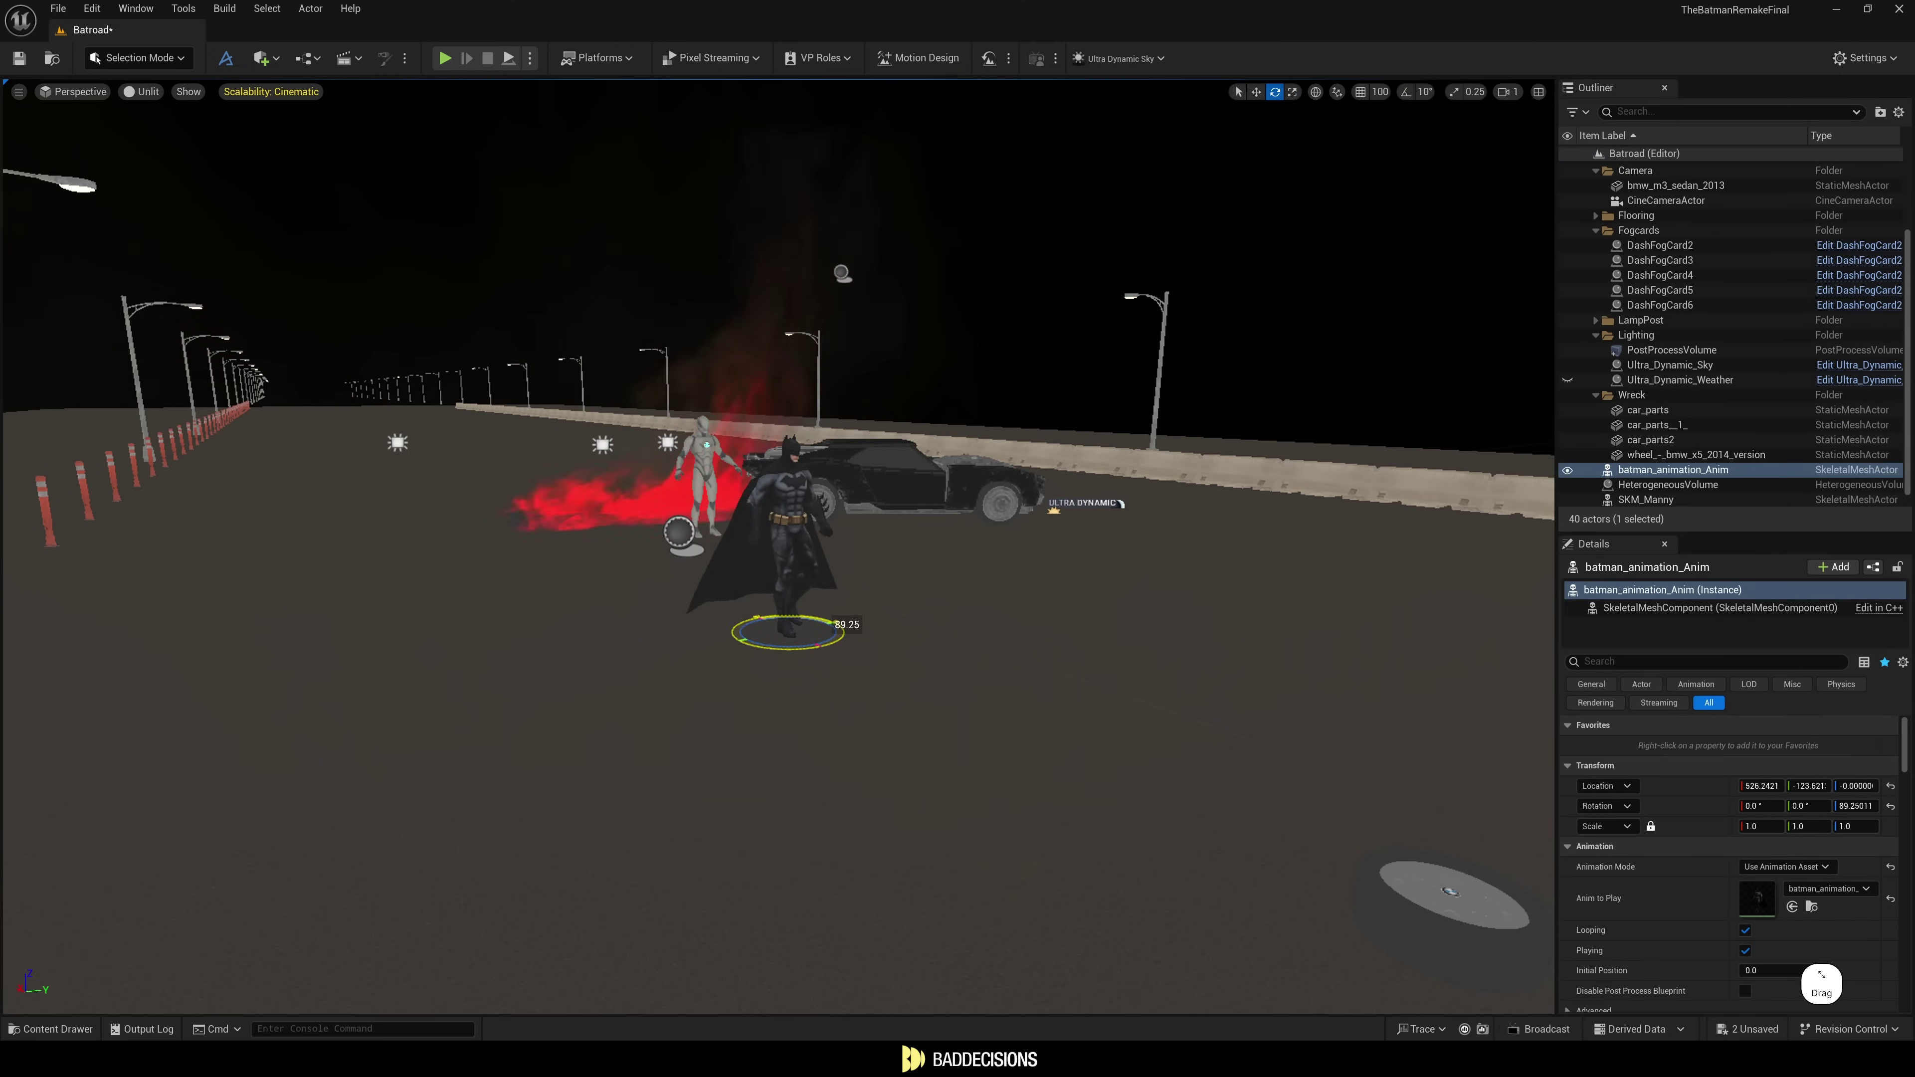
pyautogui.click(1647, 485)
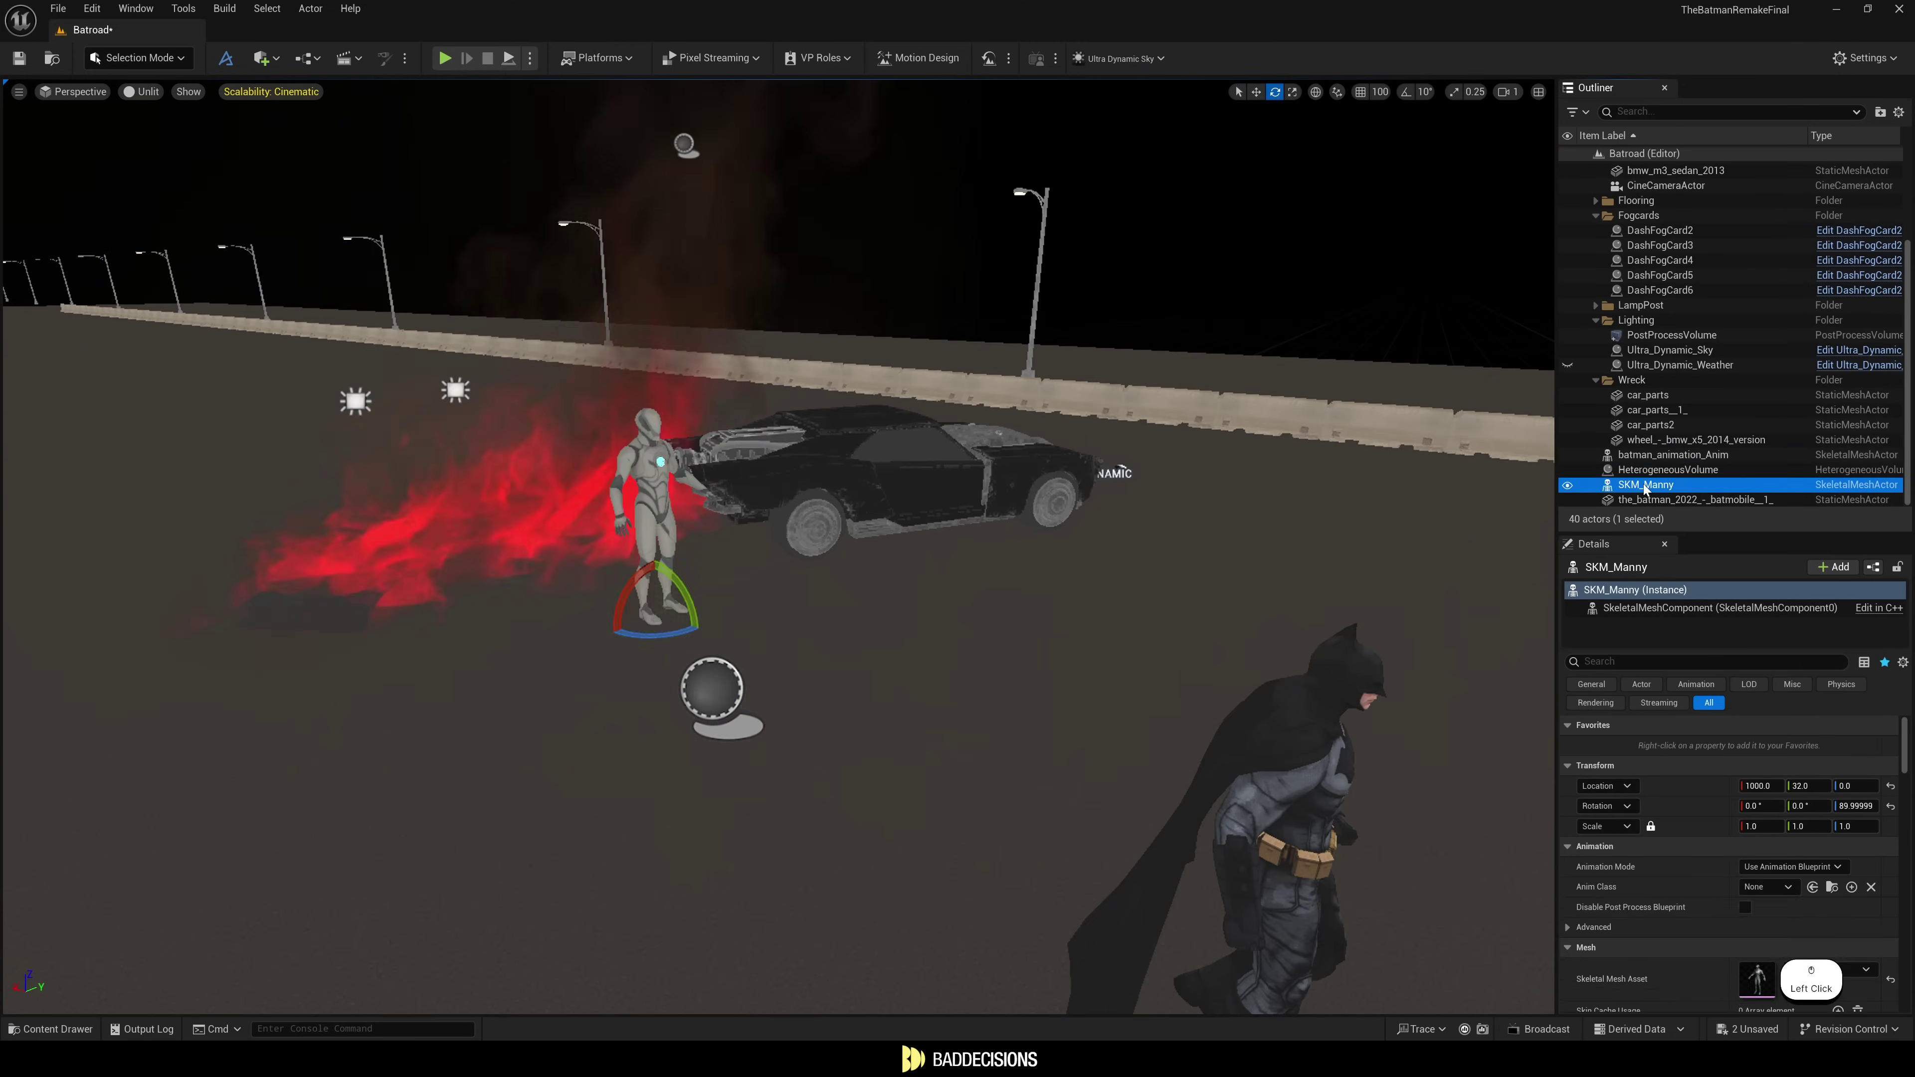
pyautogui.press('Delete')
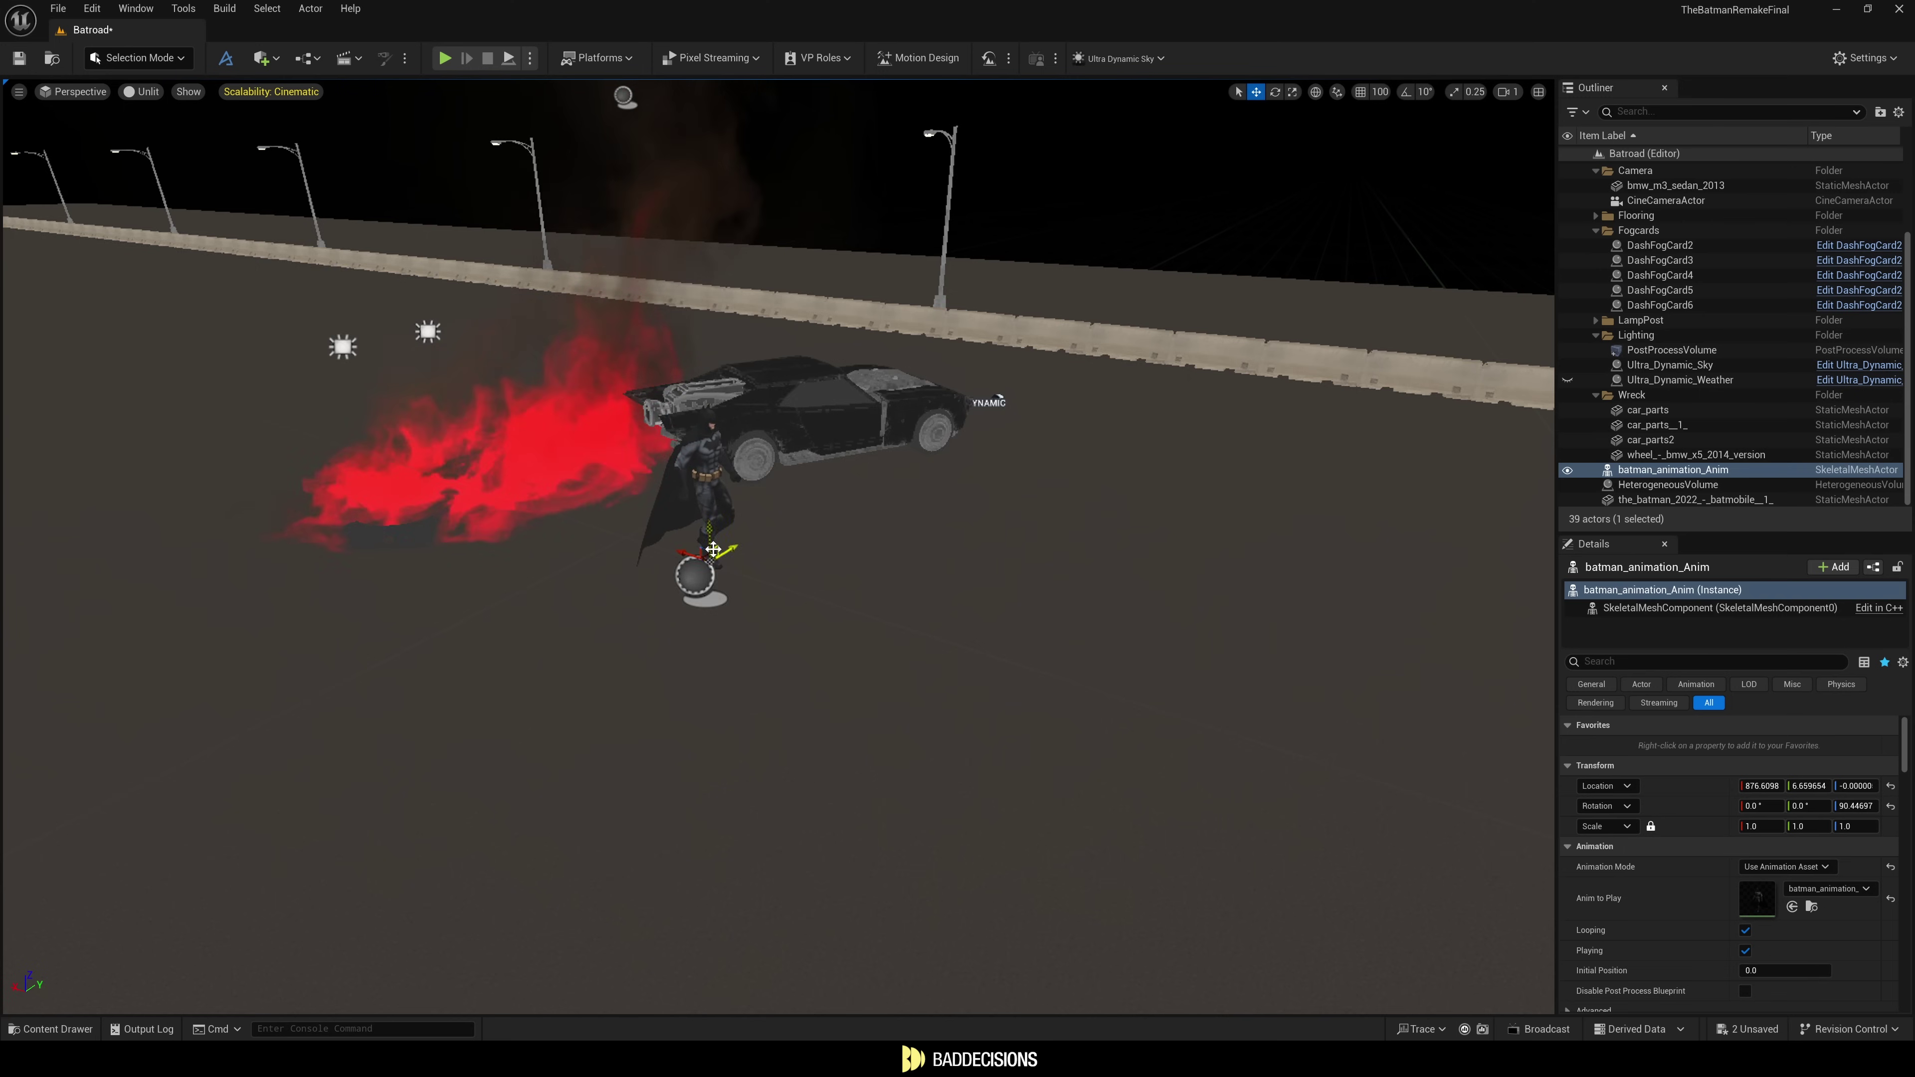
pyautogui.moveTo(814, 547); pyautogui.dragTo(792, 491, button='right')
pyautogui.press('d')
pyautogui.press('w')
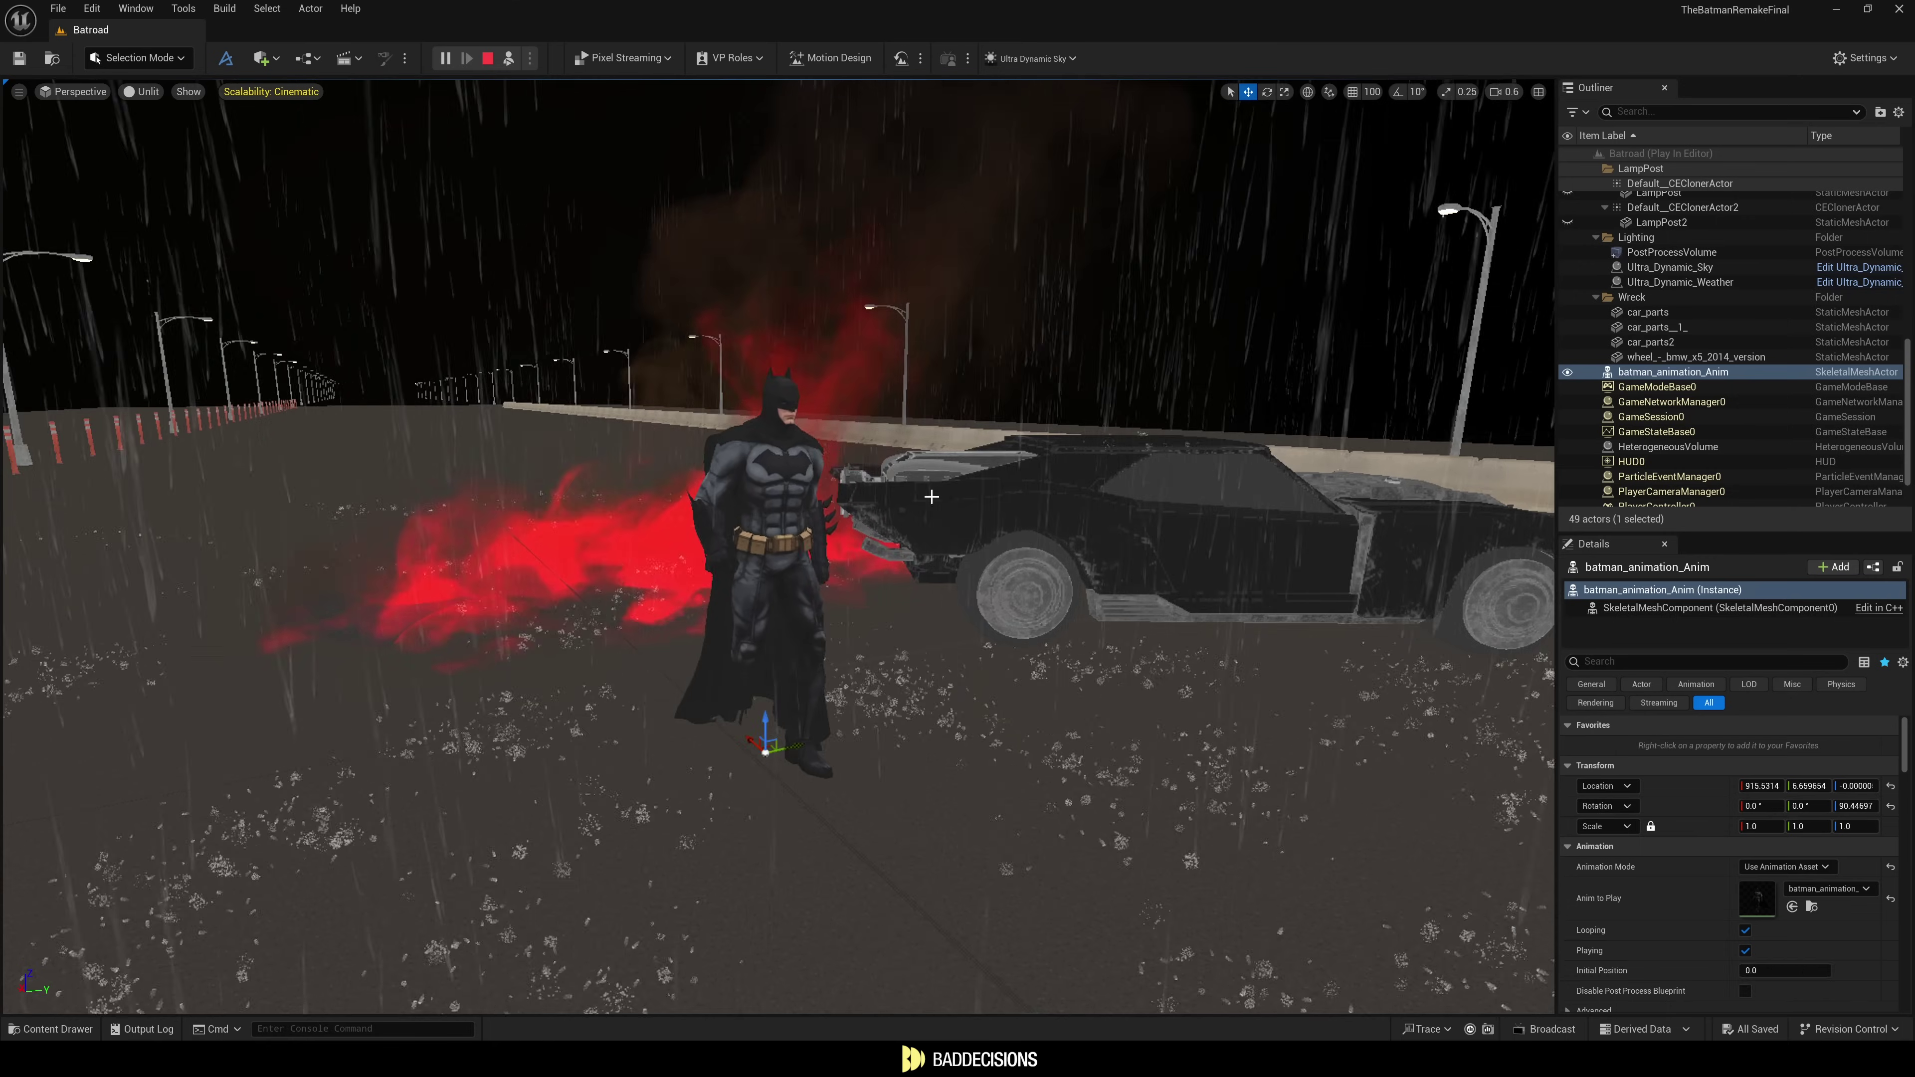
# Simulate the level to check how the cape moves on the walking Batman, and stop the simulation.
pyautogui.press('a')
pyautogui.moveTo(932, 496); pyautogui.dragTo(301, 504)
pyautogui.press('d')
pyautogui.press('s')
pyautogui.press('Escape')
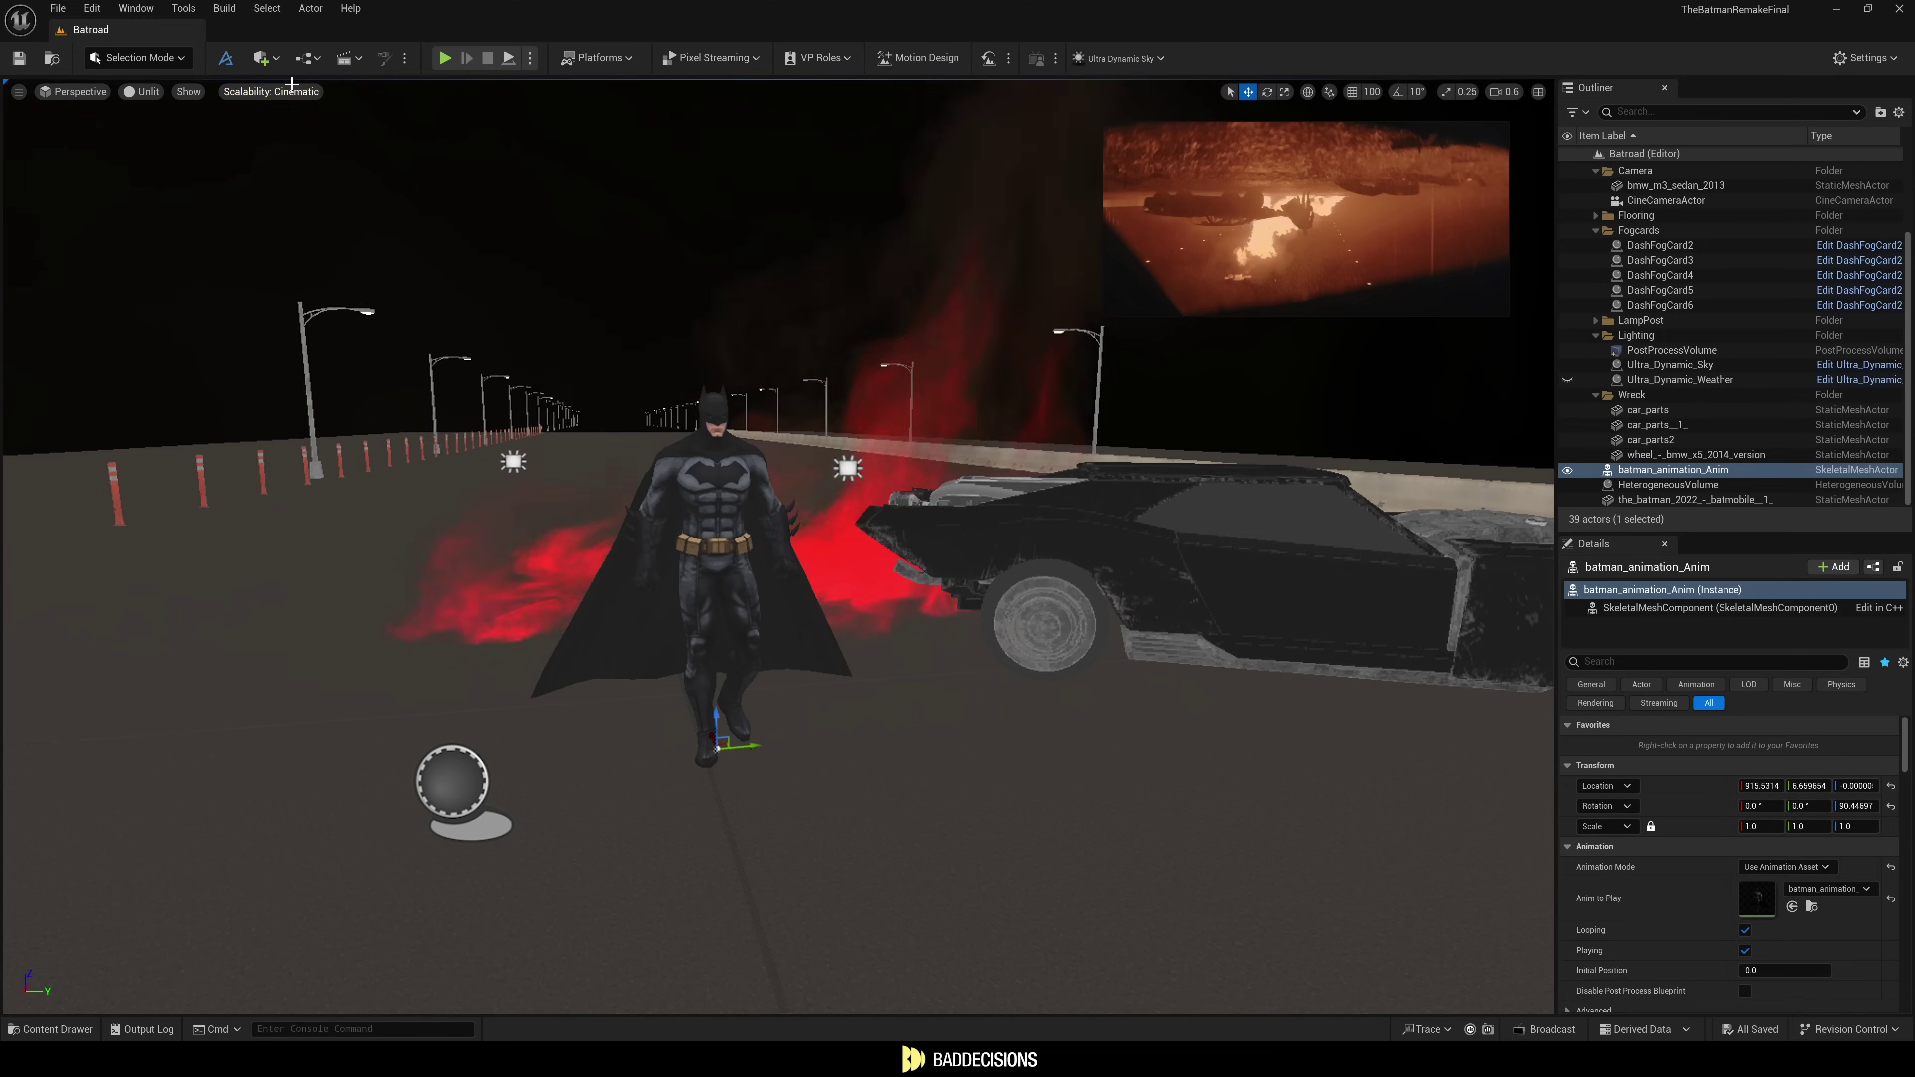
# Add a Wind Directional Source beside Batman, rotate it, and set its Strength and Speed to 10.
pyautogui.click(264, 60)
pyautogui.write('wind')
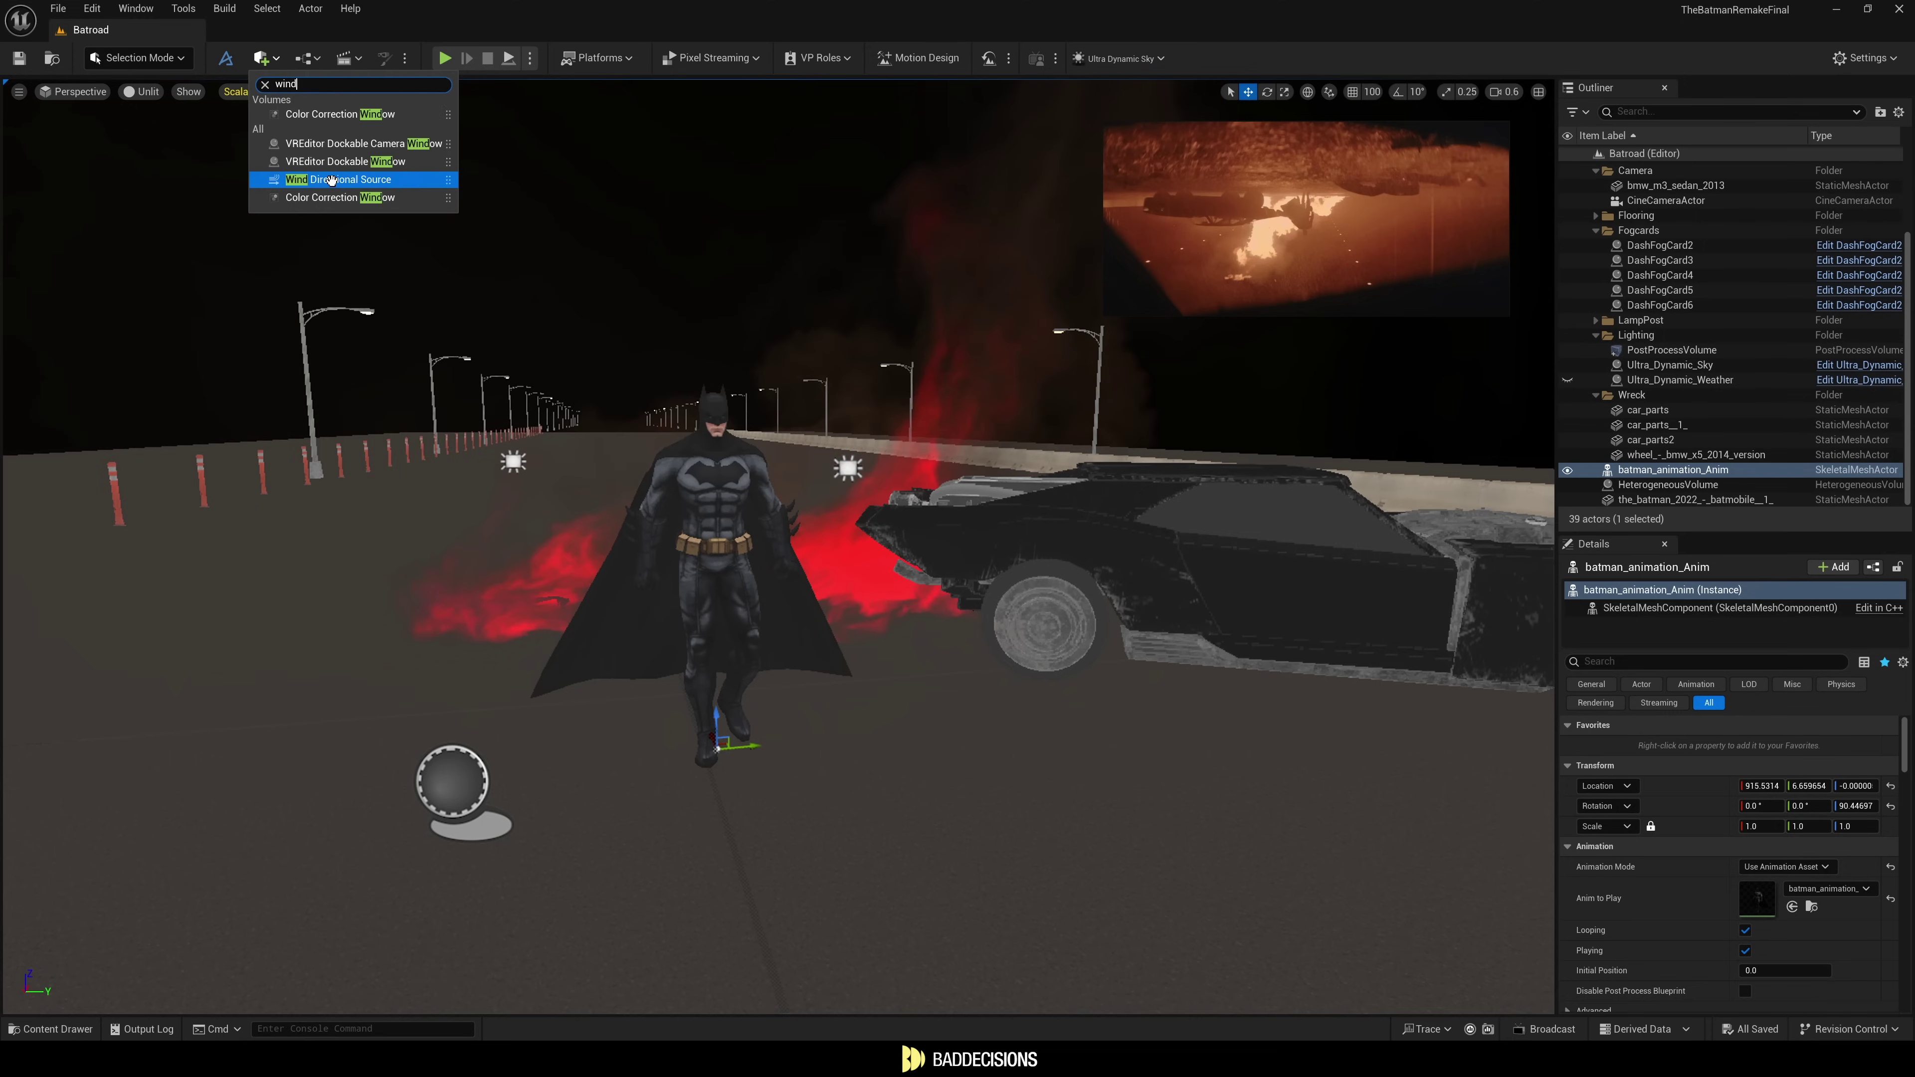
pyautogui.moveTo(331, 180); pyautogui.dragTo(412, 717)
pyautogui.click(308, 730)
pyautogui.press('e')
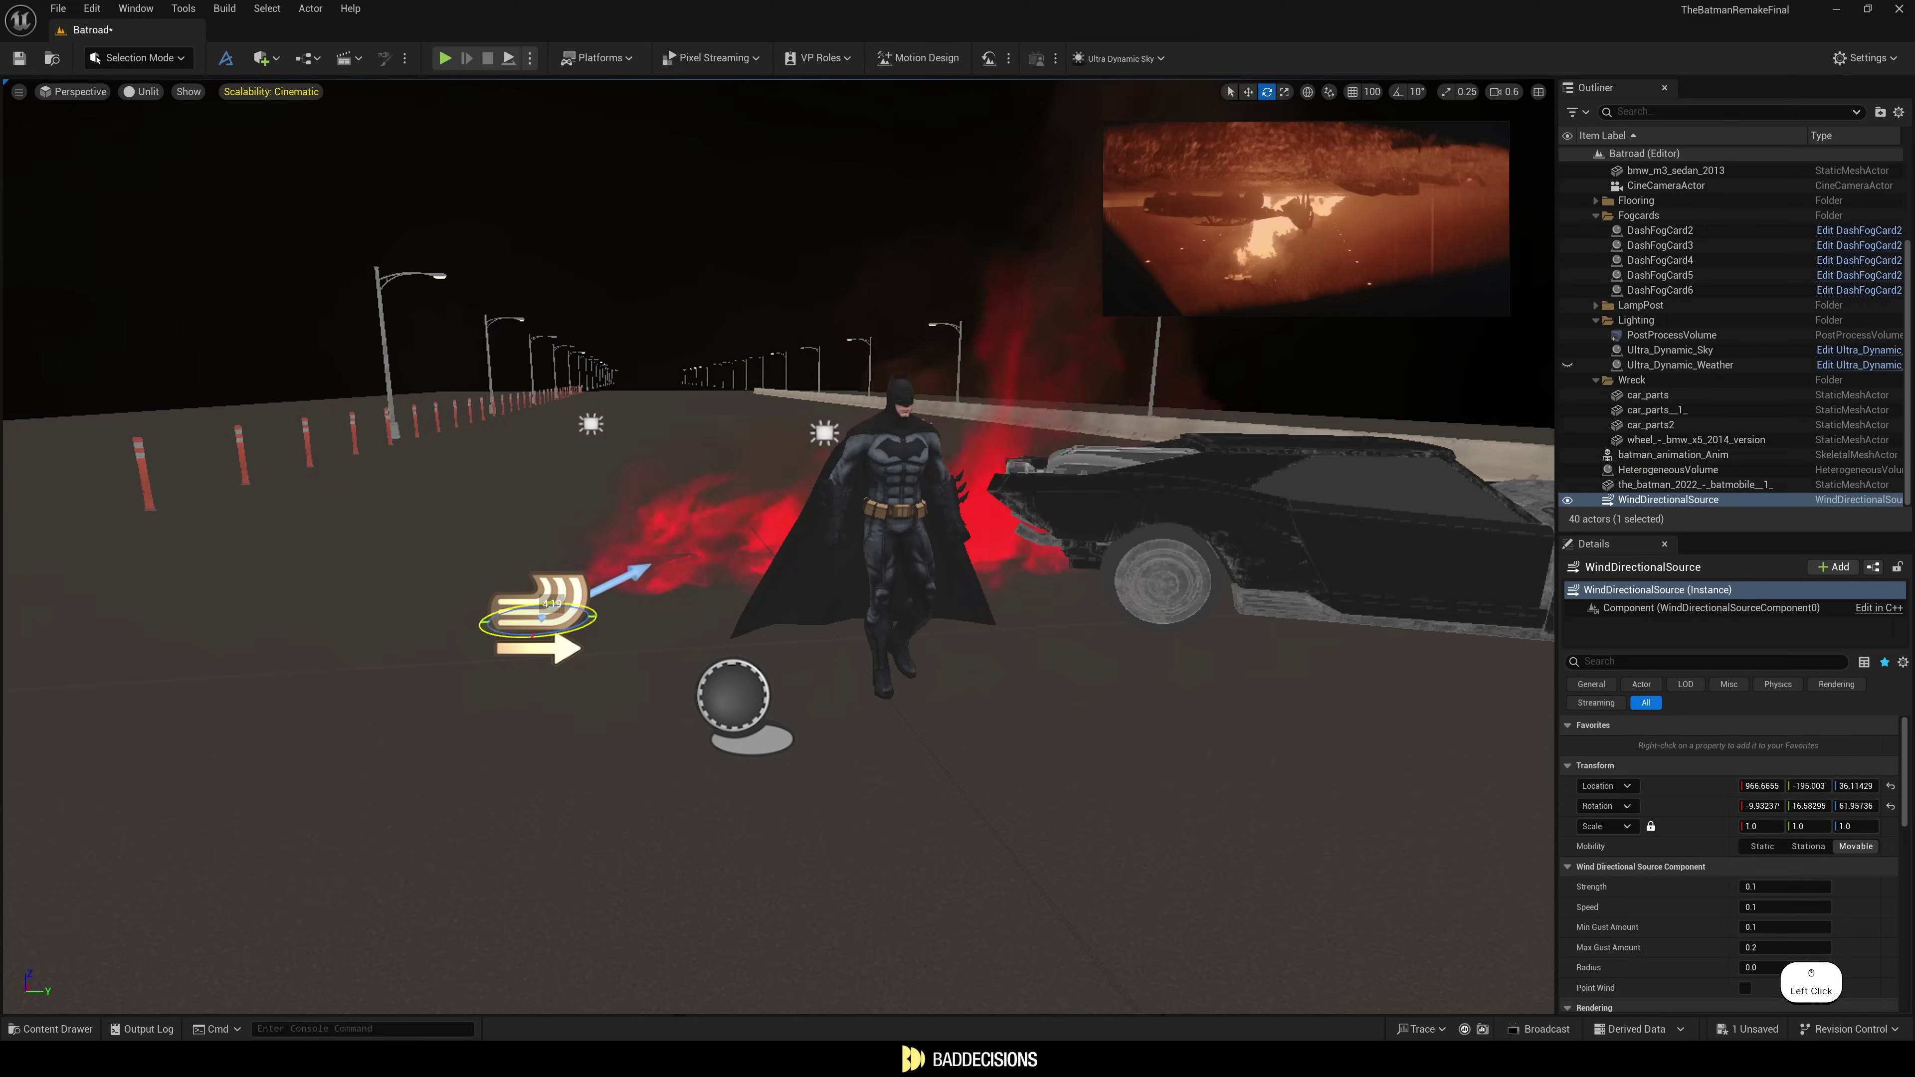
pyautogui.scroll(-3, 1780, 766)
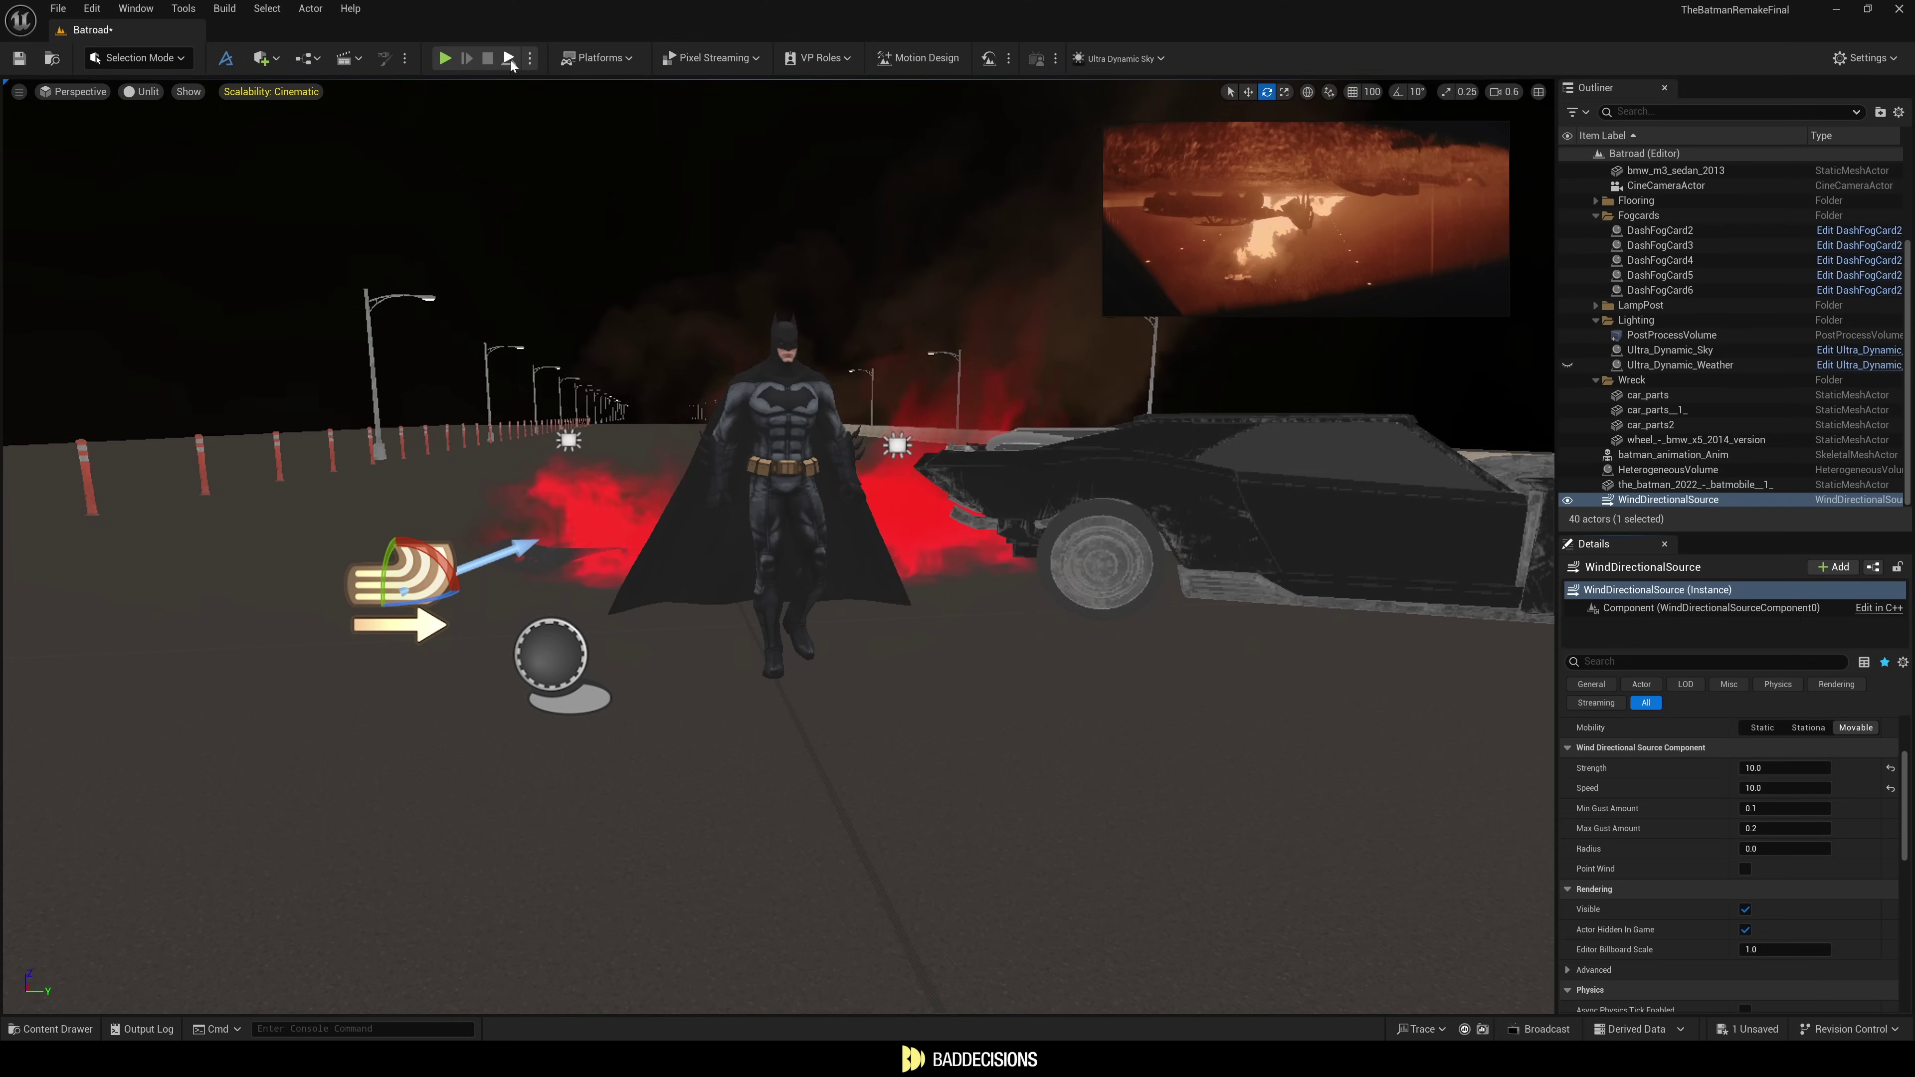
# Simulate the level to check the wind's effect on Batman's cape, and stop the simulation.
pyautogui.click(509, 58)
pyautogui.press('s')
pyautogui.press('q')
pyautogui.press('s')
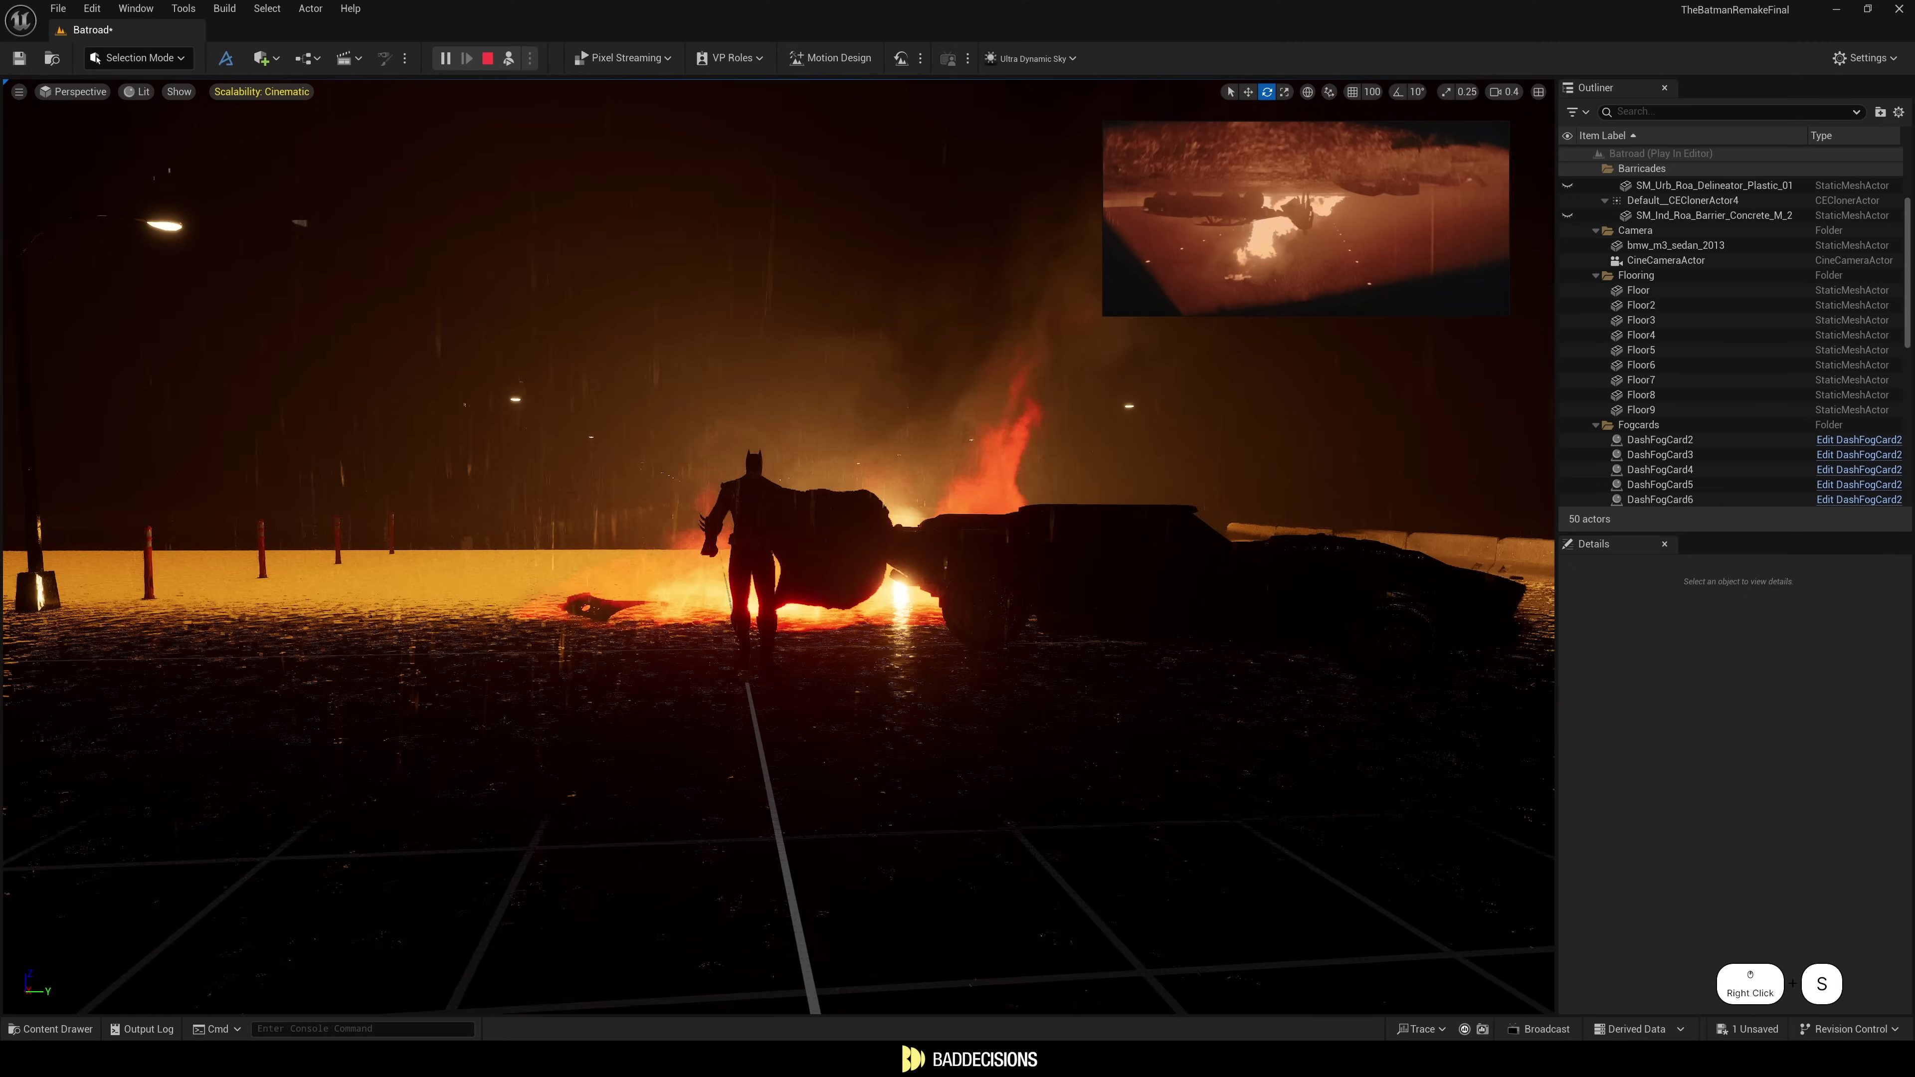
pyautogui.click(488, 57)
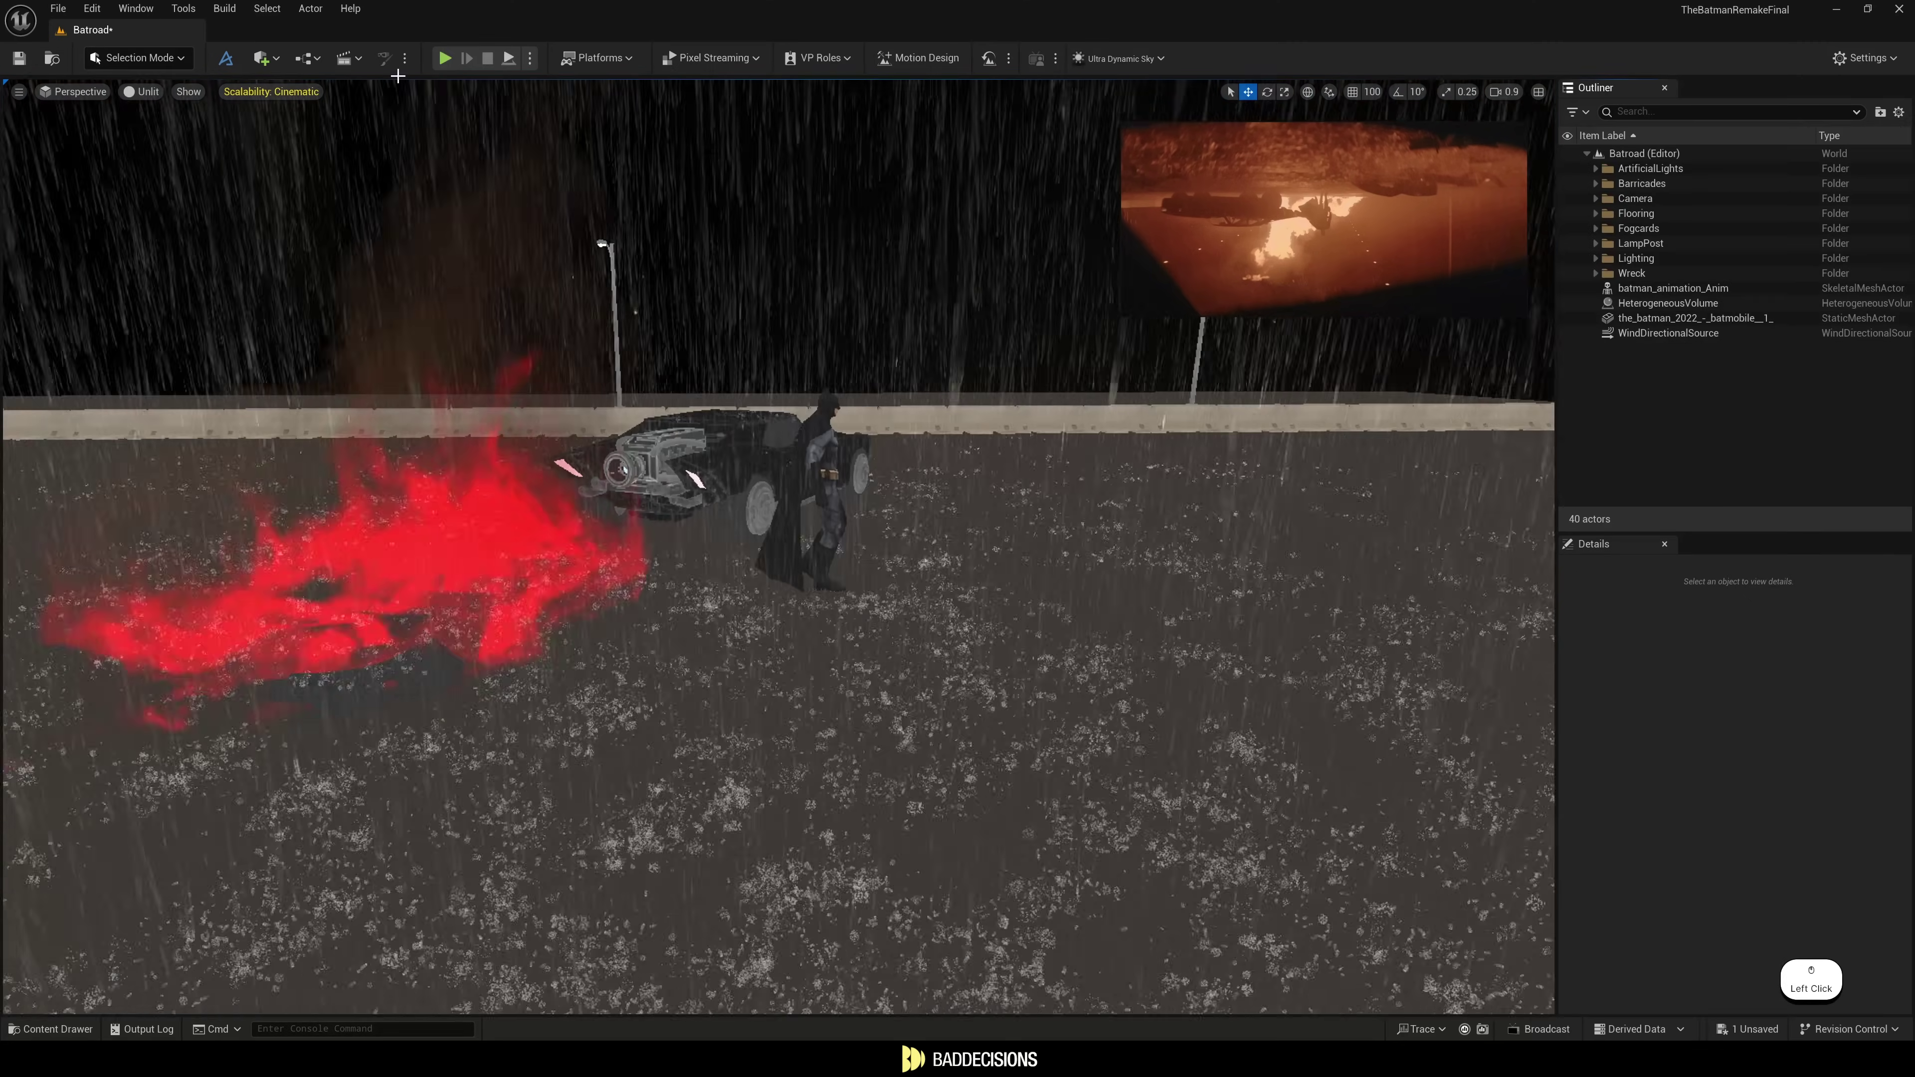
# Create a level sequence named Batman and add the Batman skeletal mesh actor to it.
pyautogui.click(348, 57)
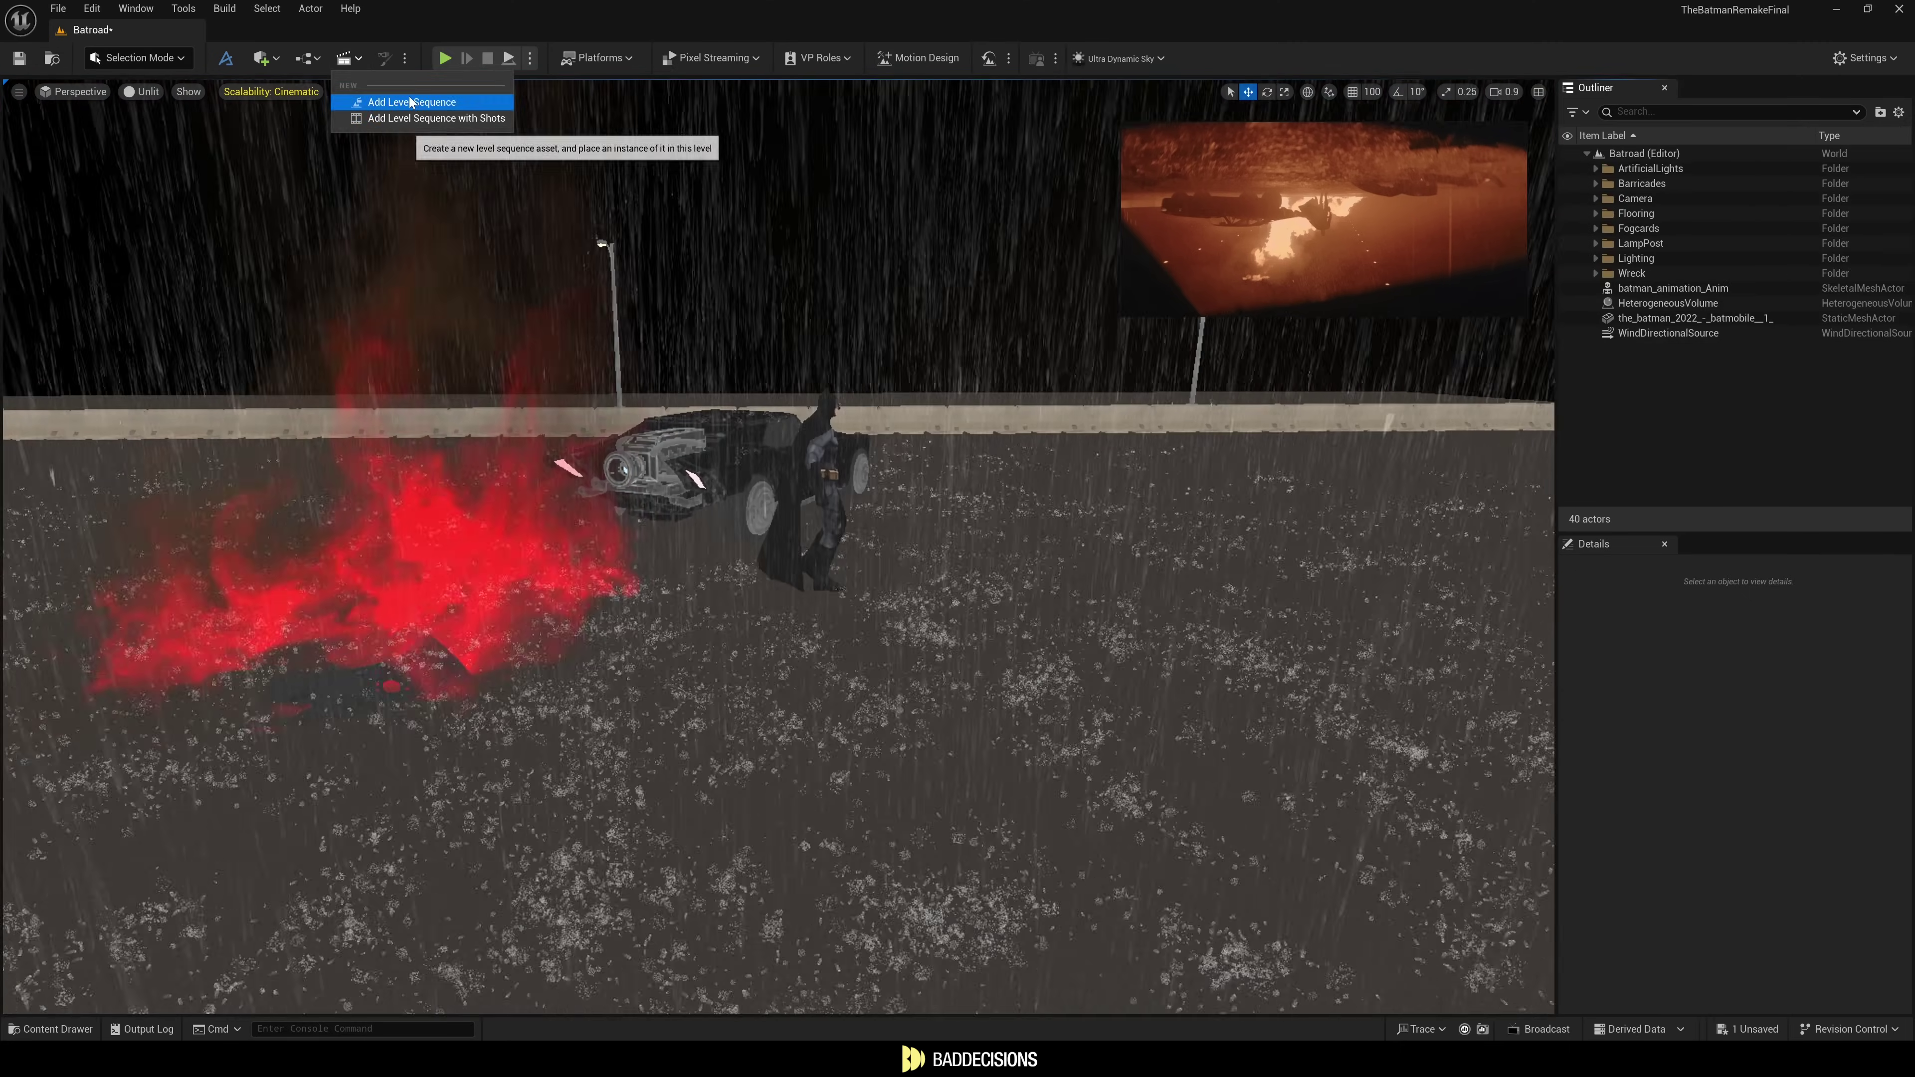
pyautogui.click(411, 102)
pyautogui.press('Return')
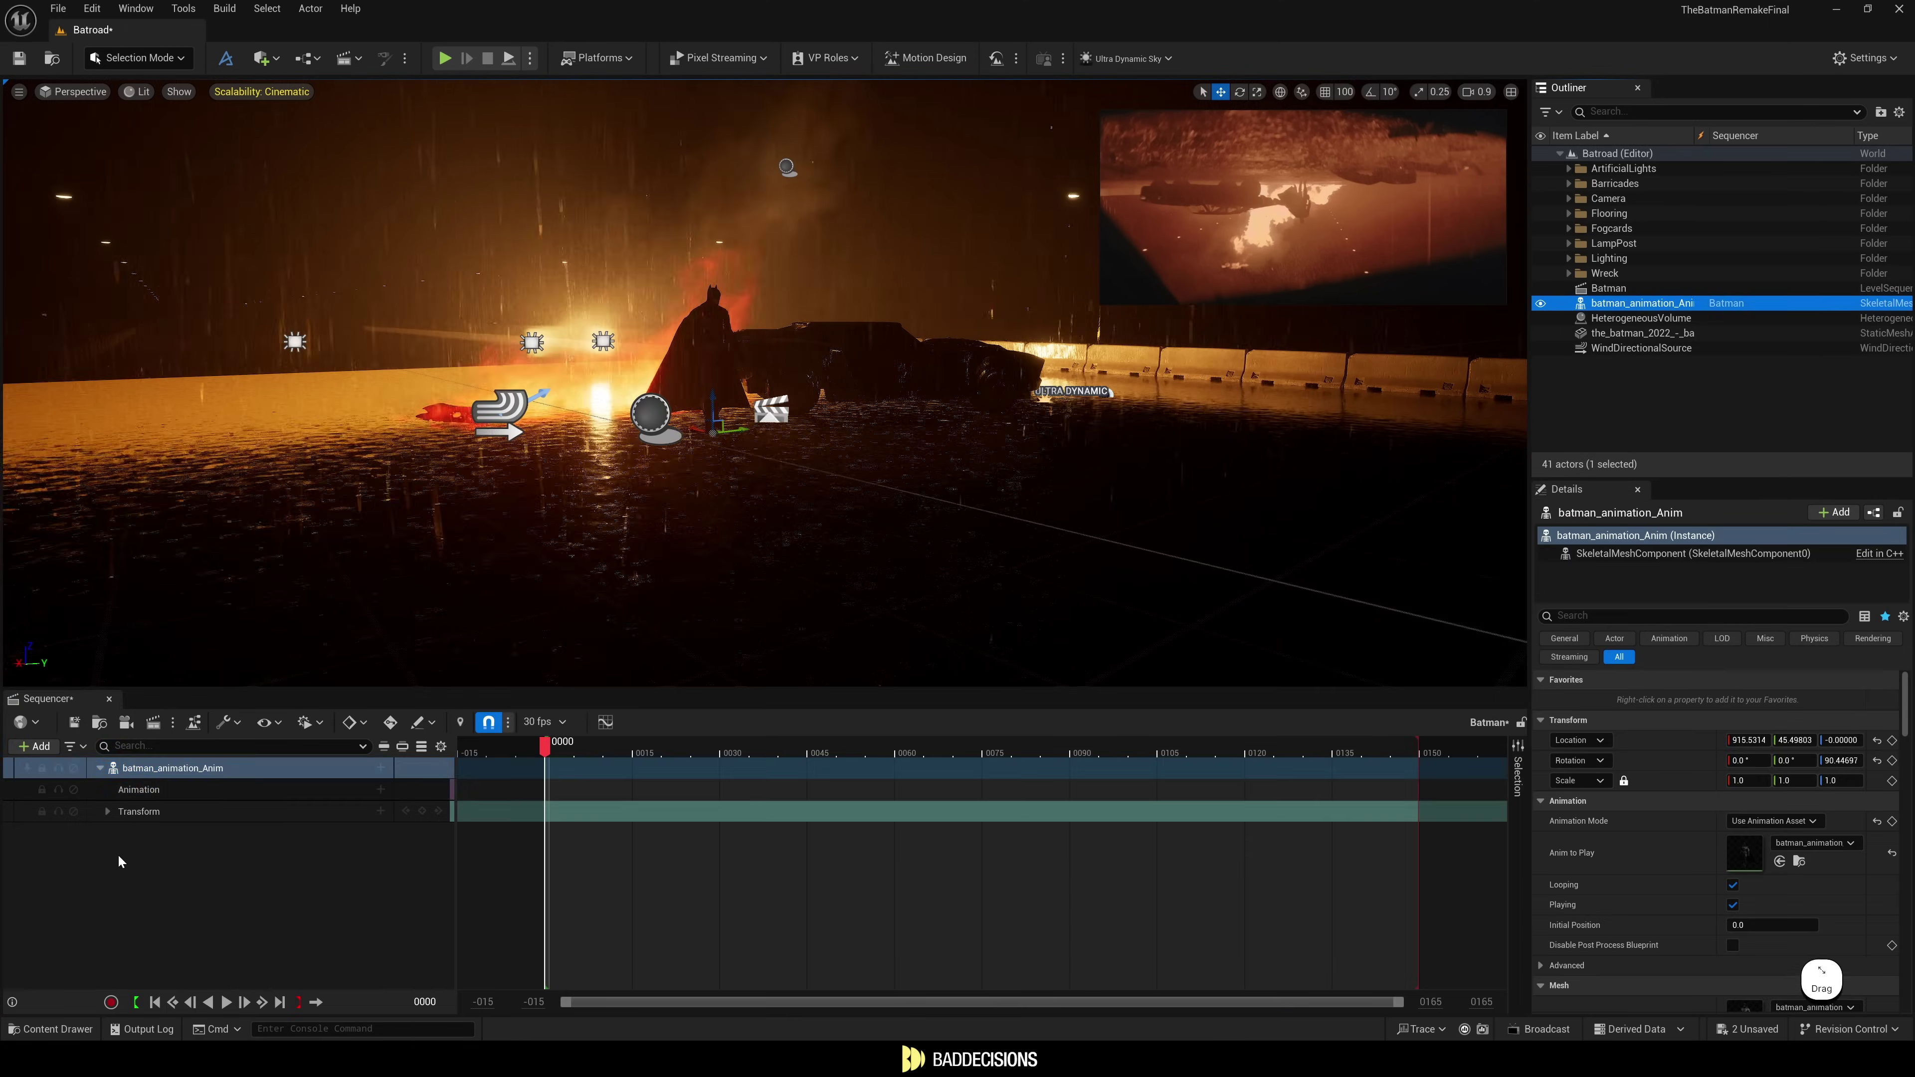
# Add the batman_animation_Anim clip to Batman's animation track and extend the sequence to about frame 480.
pyautogui.click(381, 789)
pyautogui.moveTo(612, 768); pyautogui.dragTo(1105, 768)
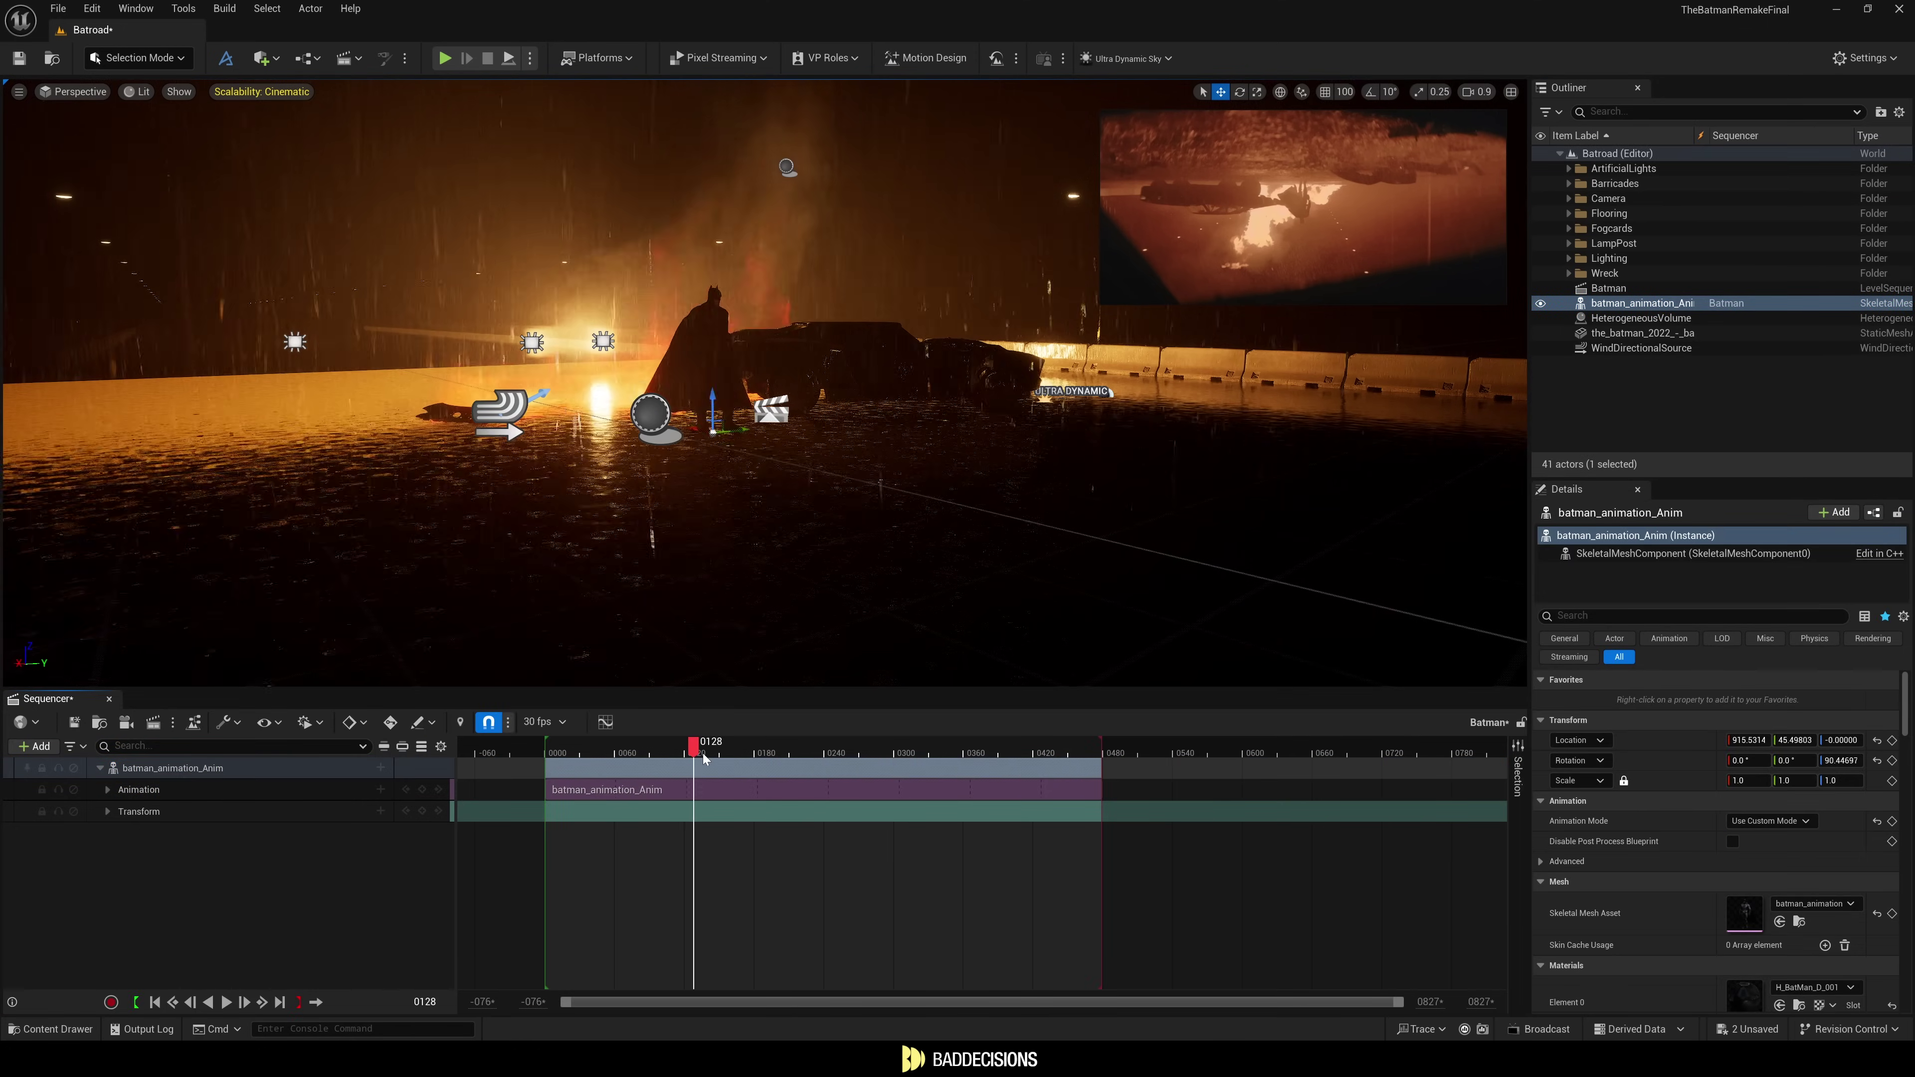
# Slow the walking animation clip through its section properties so that it runs to about frame 685.
pyautogui.click(735, 789)
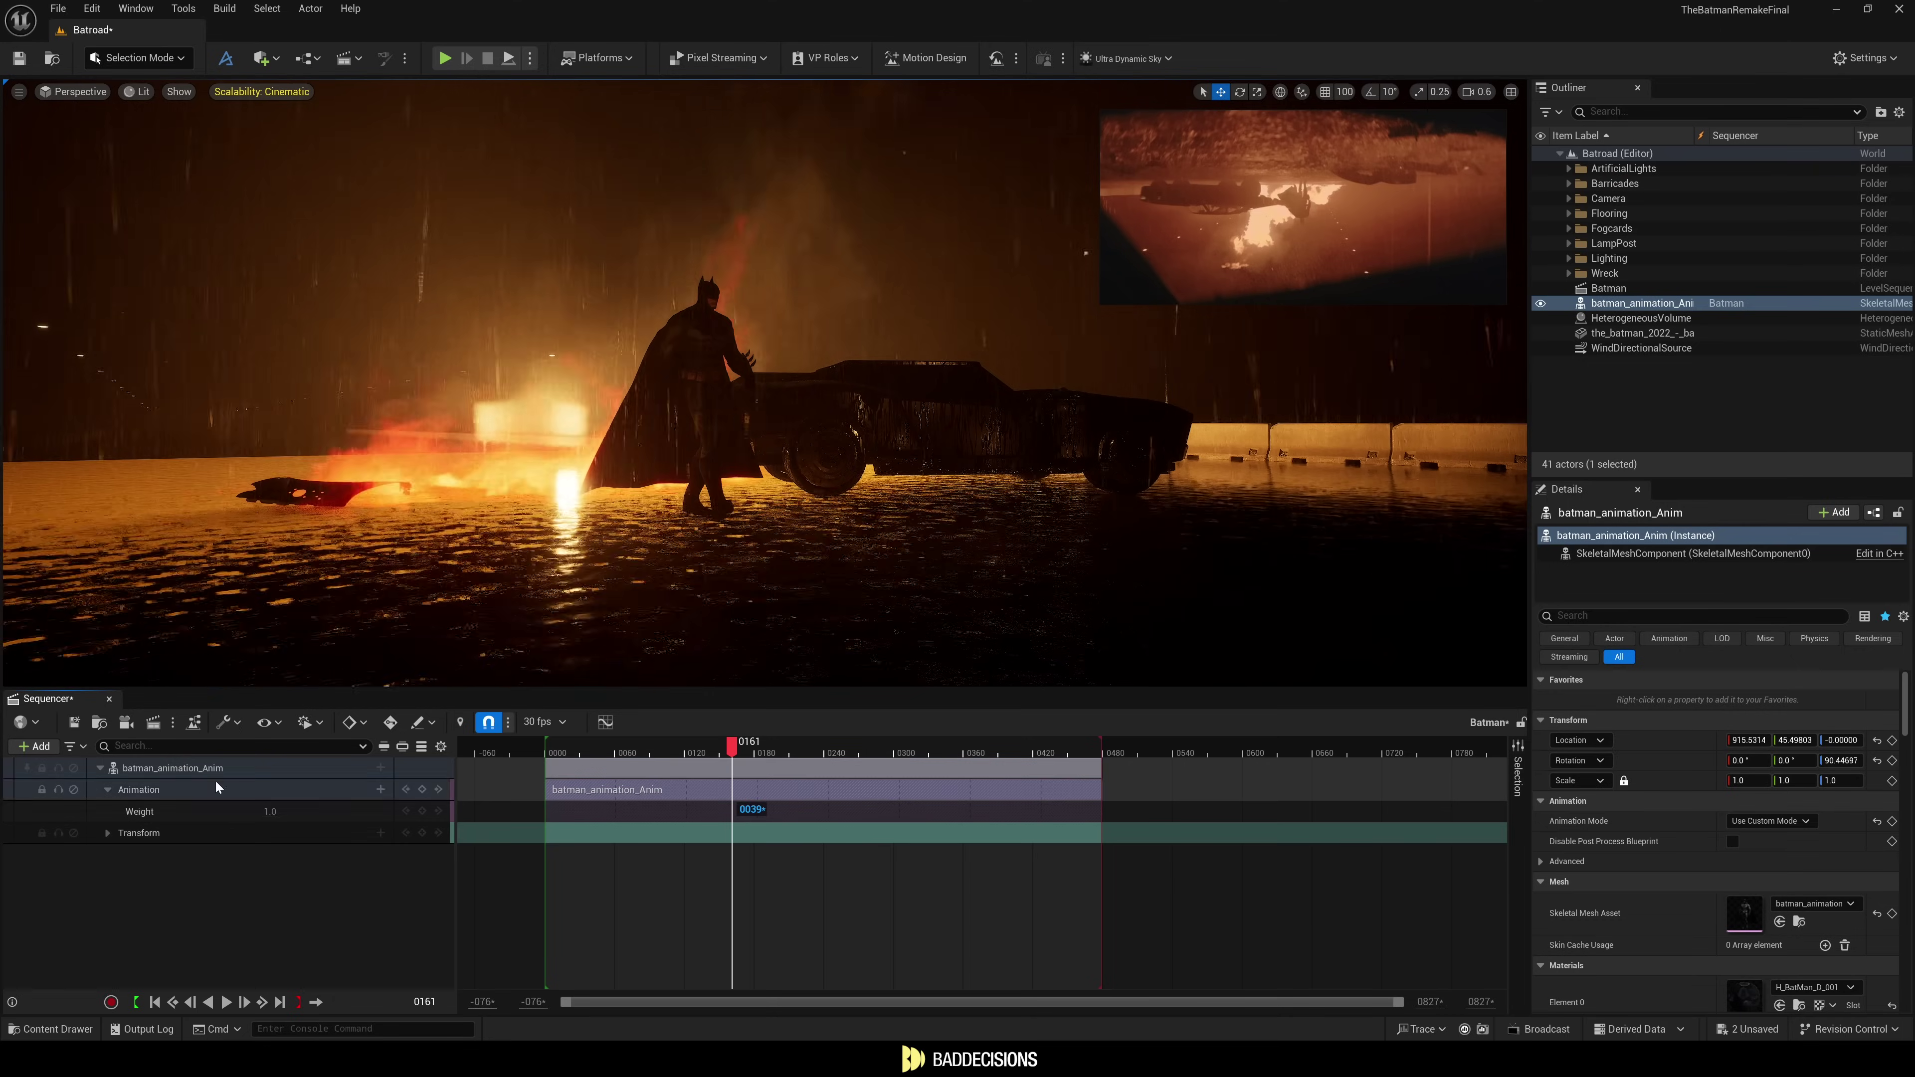
pyautogui.rightClick(733, 792)
pyautogui.moveTo(819, 353)
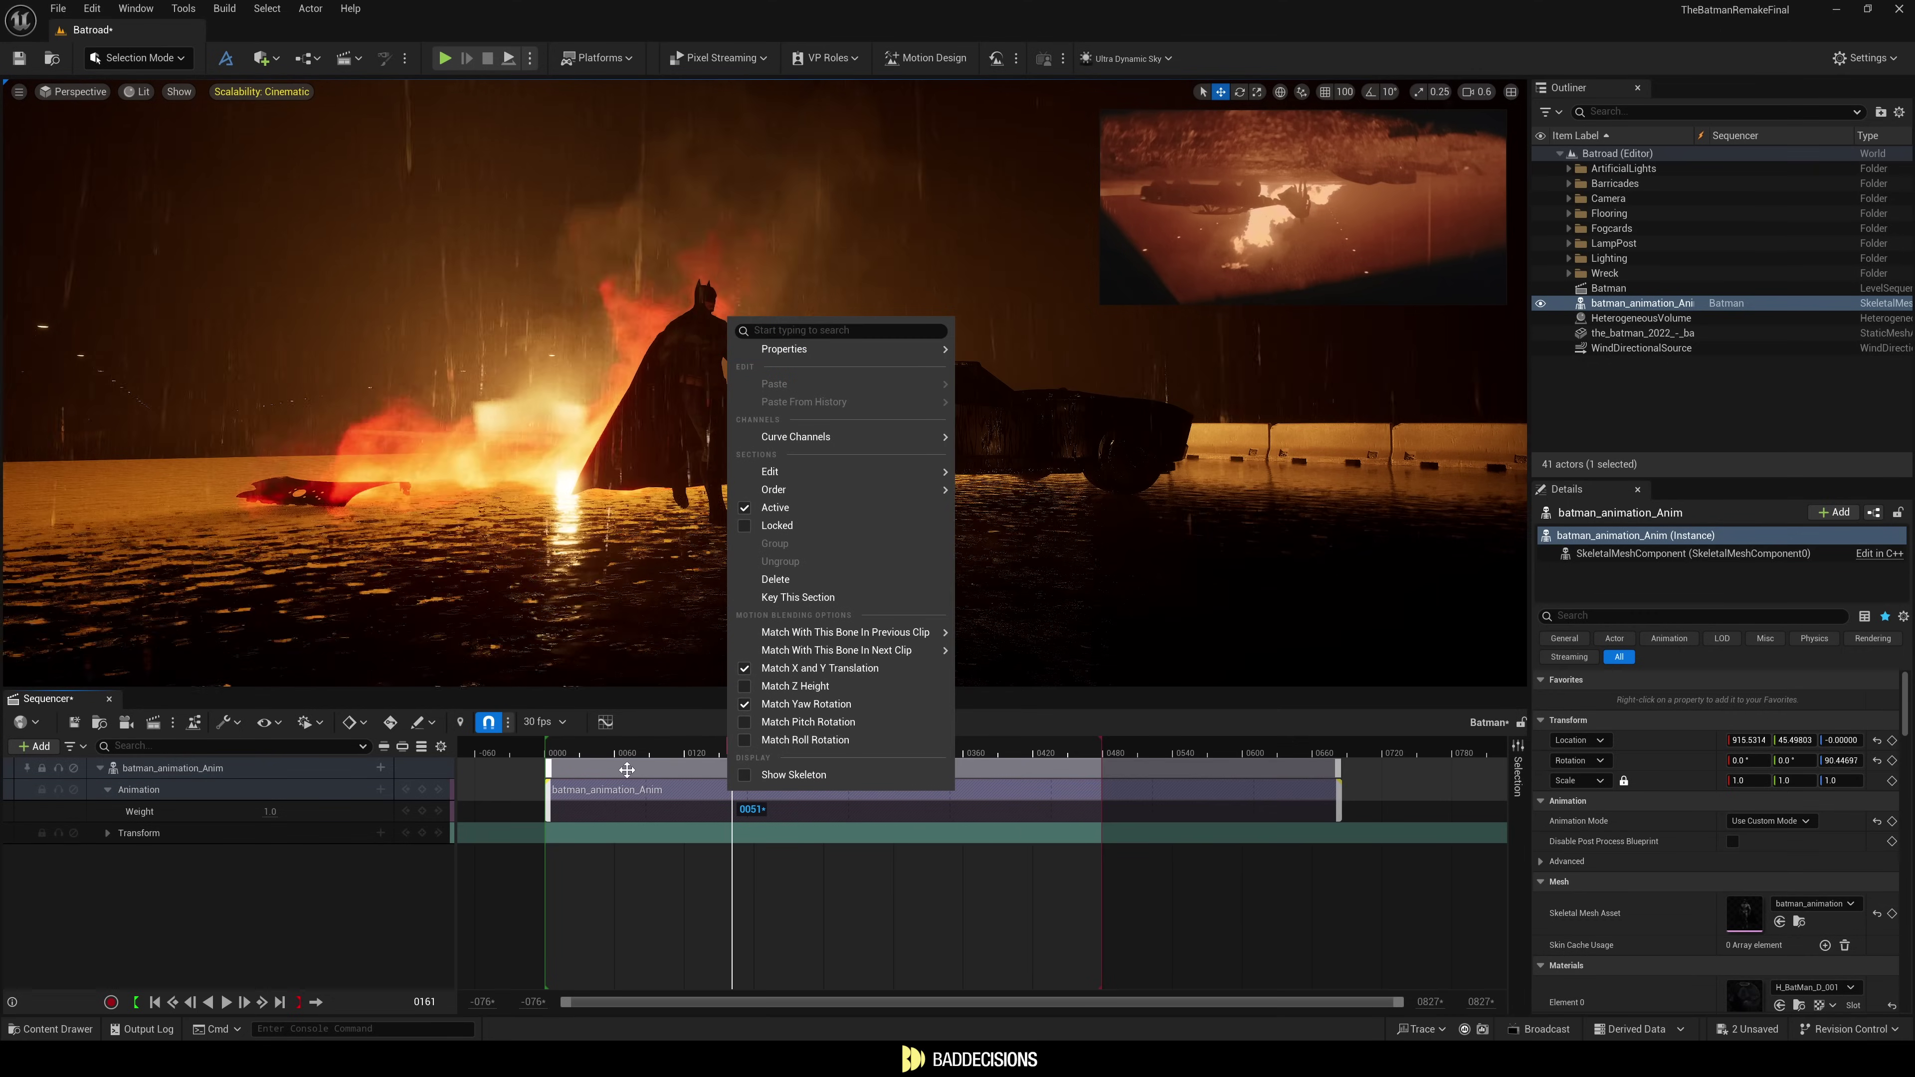
# Key Batman's transform at frame 0 and again at frame 435 with him moved forward to X 407.17.
pyautogui.click(546, 752)
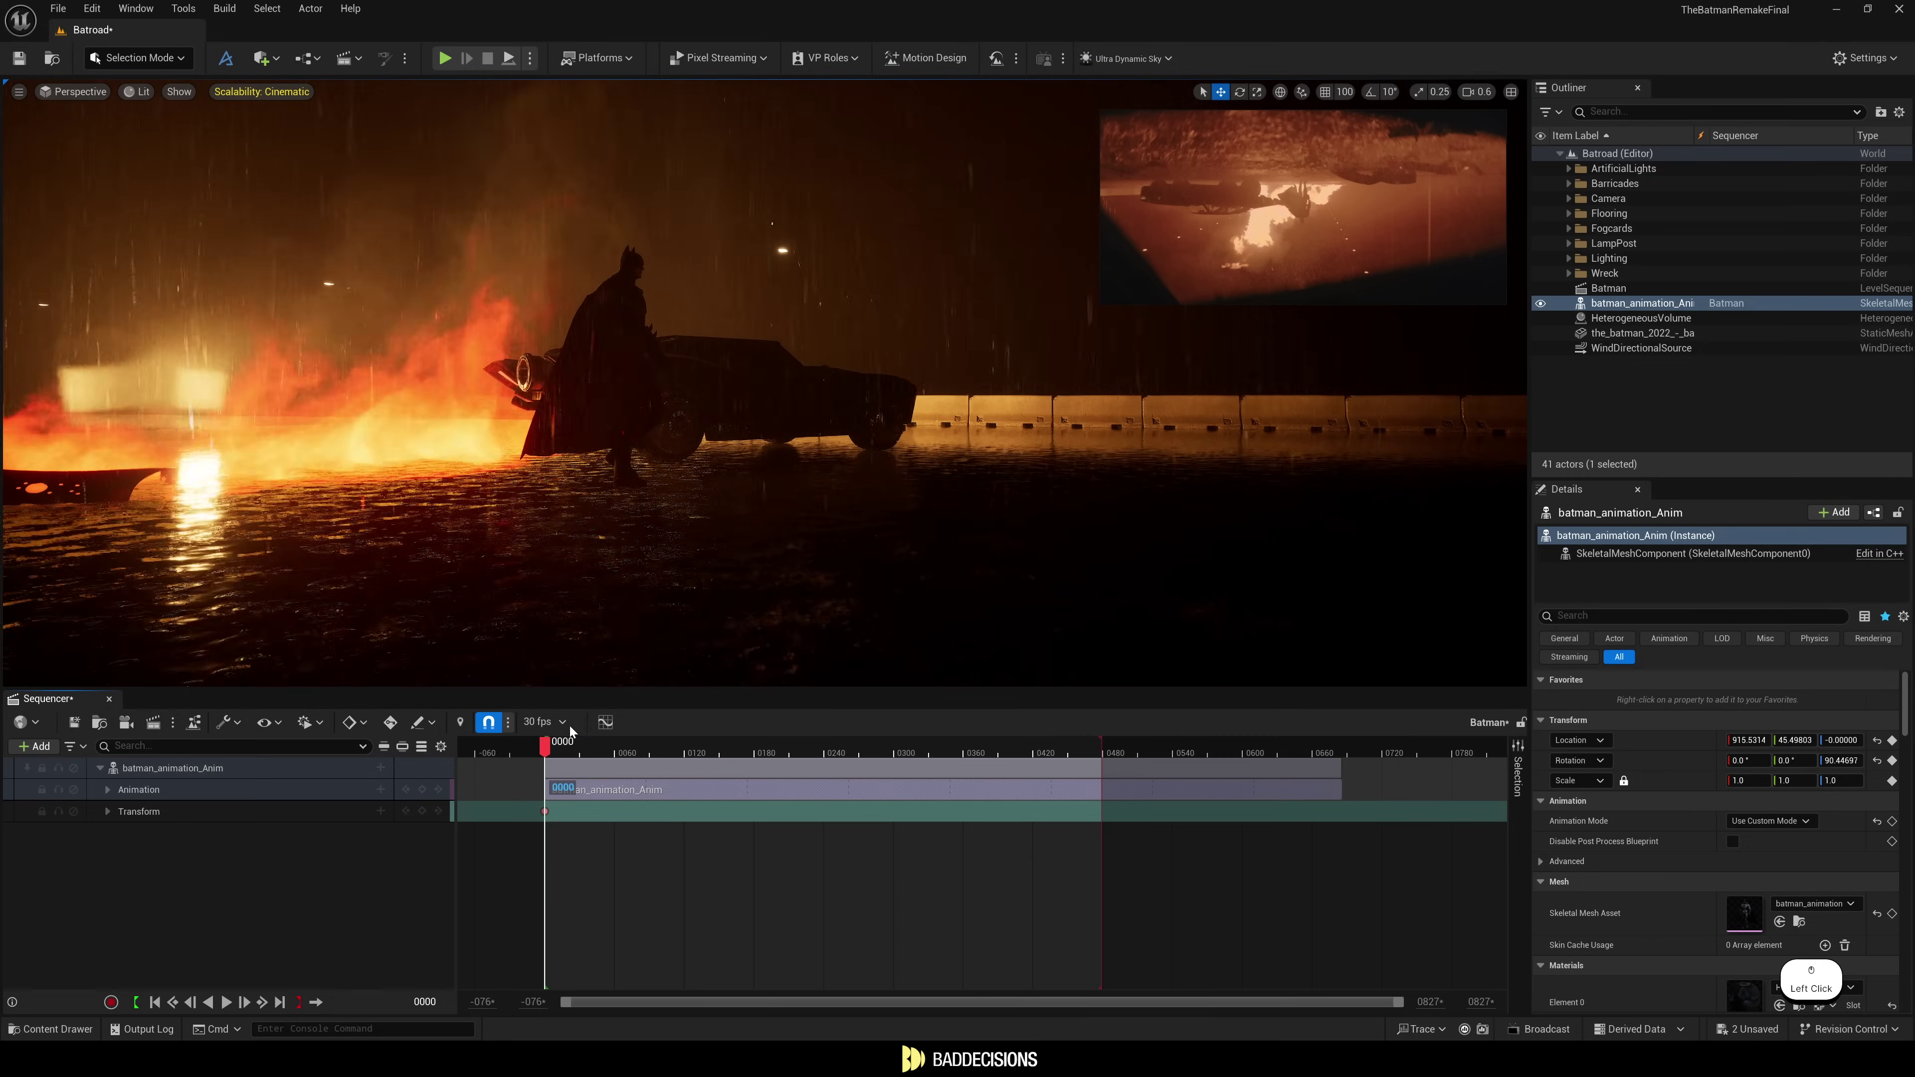
pyautogui.moveTo(571, 743); pyautogui.dragTo(1050, 747)
pyautogui.click(423, 810)
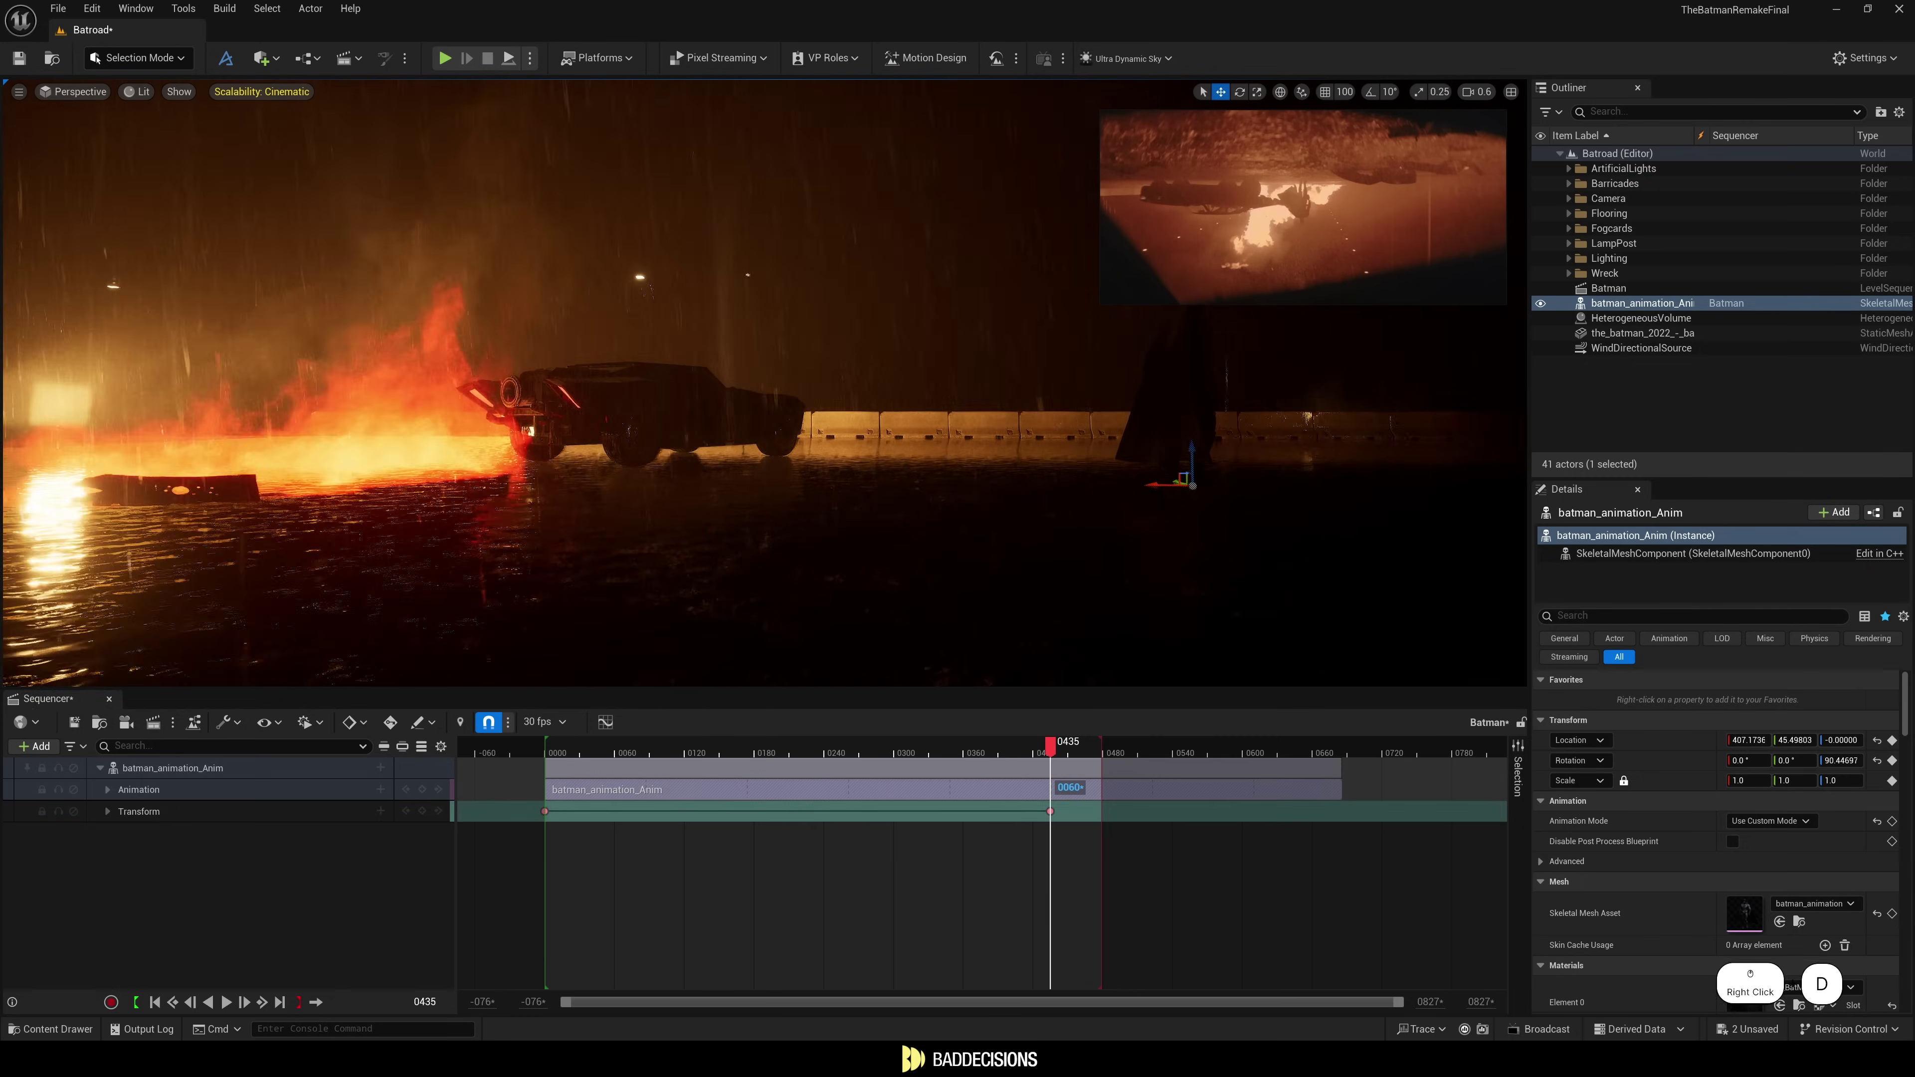
# Make Batman's transform keys linear and move the end key earlier to about frame 234.
pyautogui.click(695, 751)
pyautogui.rightClick(546, 811)
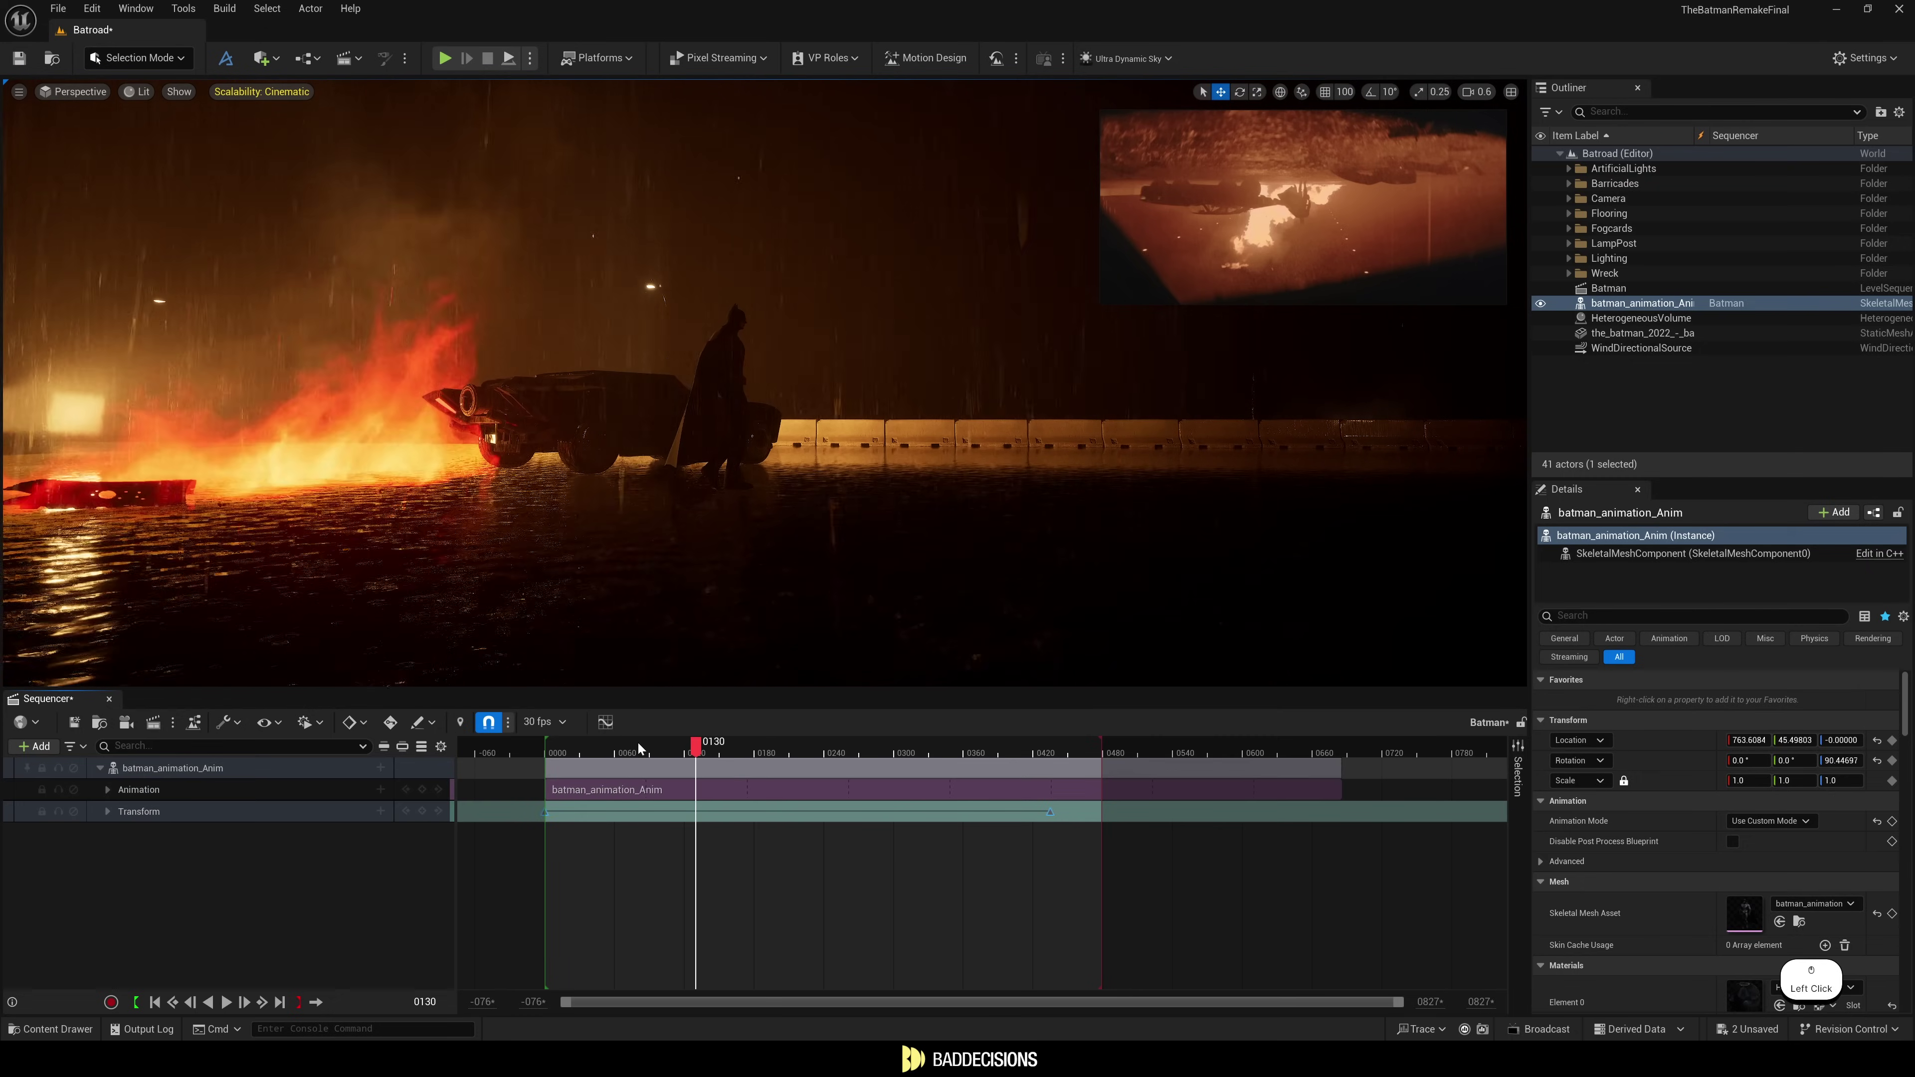
pyautogui.moveTo(732, 812); pyautogui.dragTo(751, 812)
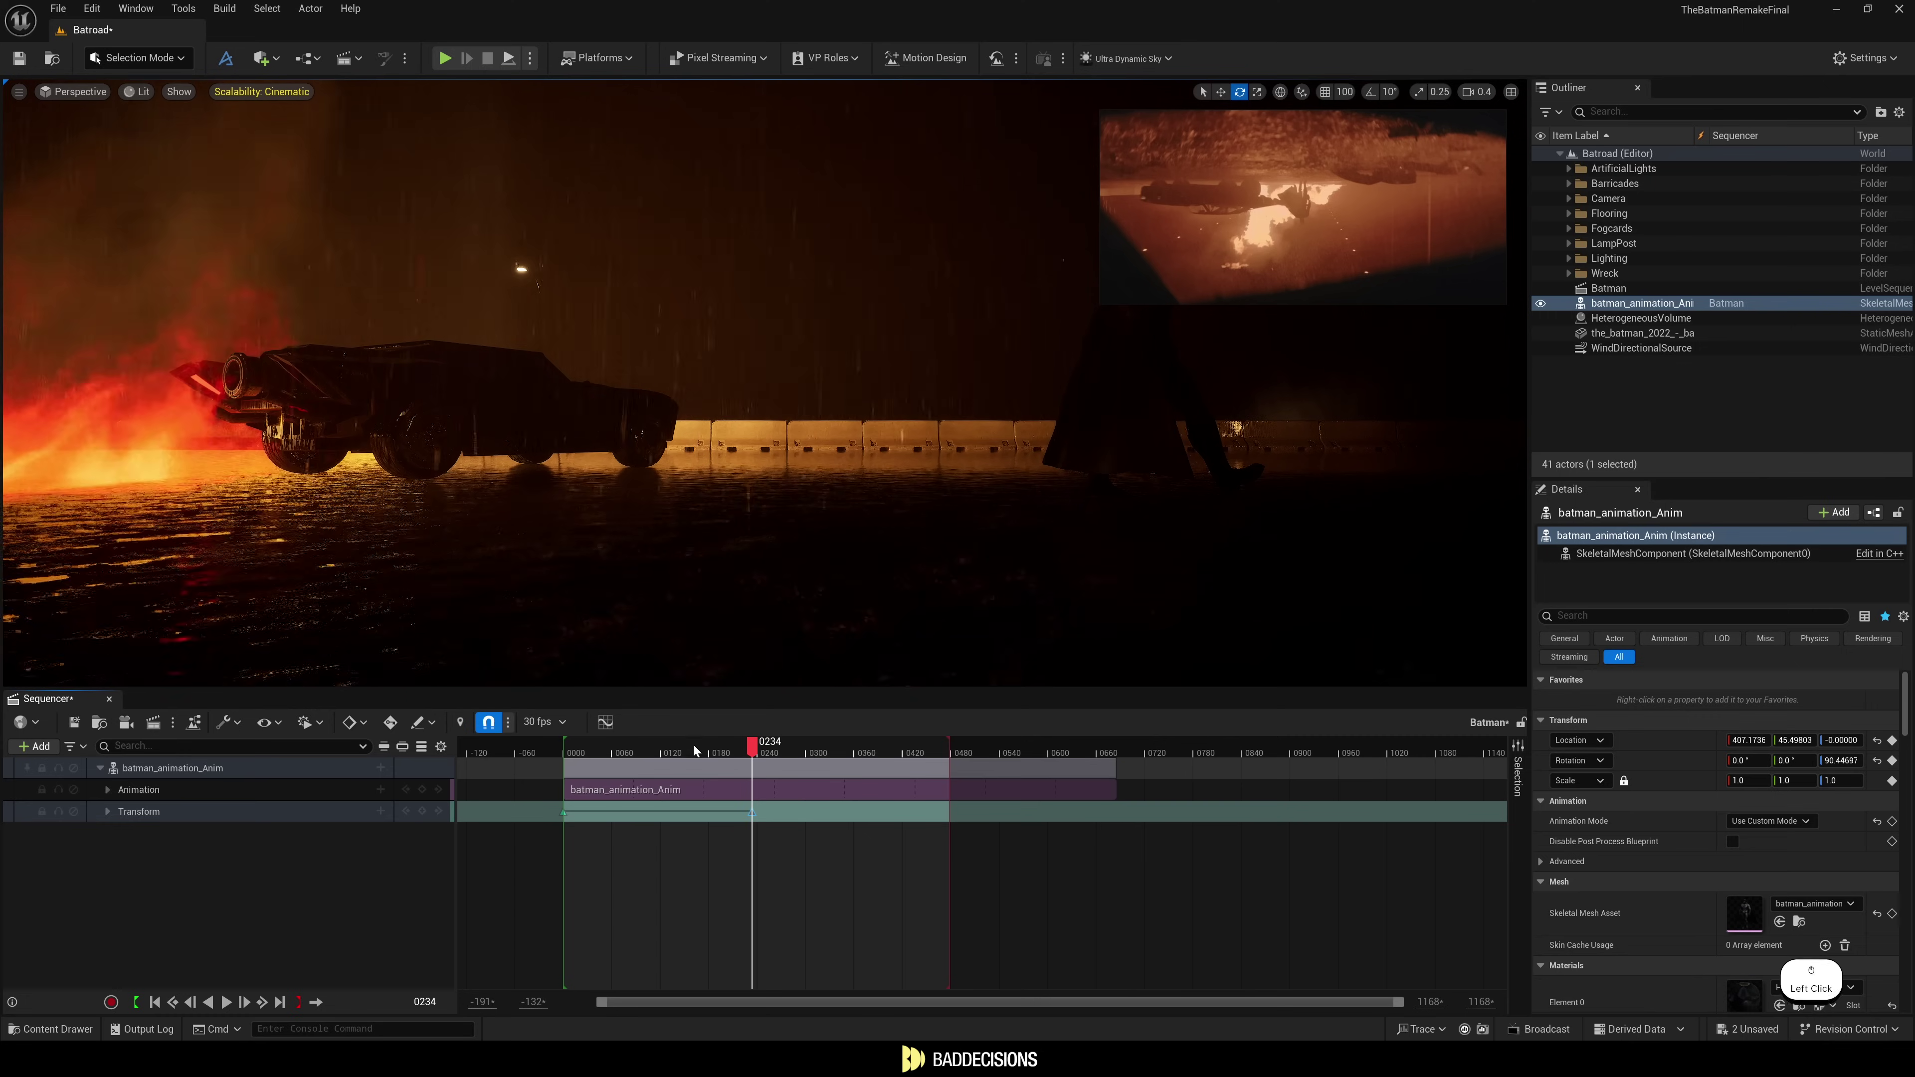